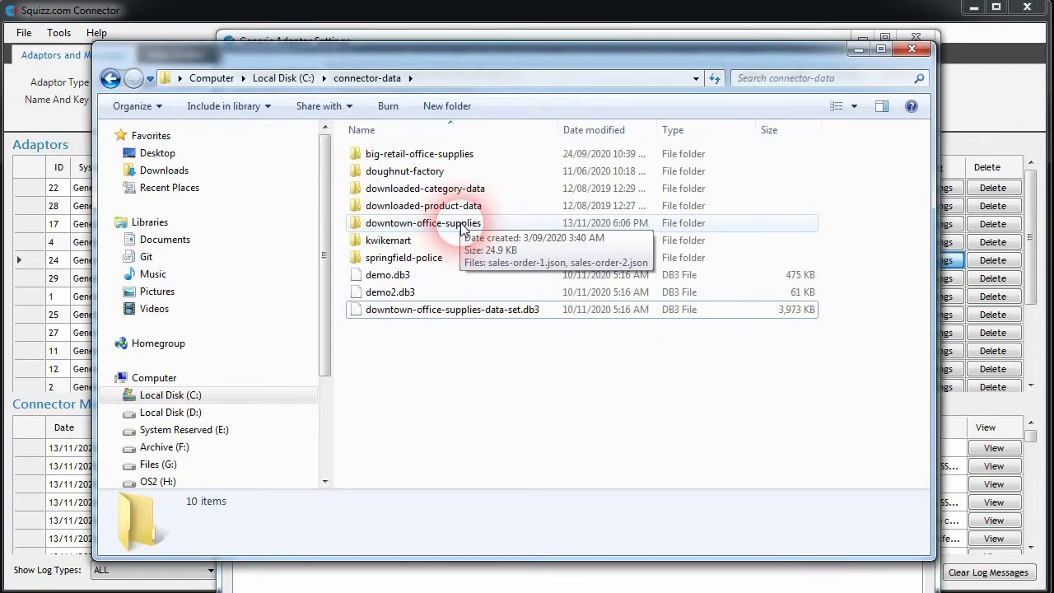
Confirm downtown-office-supplies holds sales-order-1.json and sales-order-2.json, then return to the adaptor settings
double_click(452, 227)
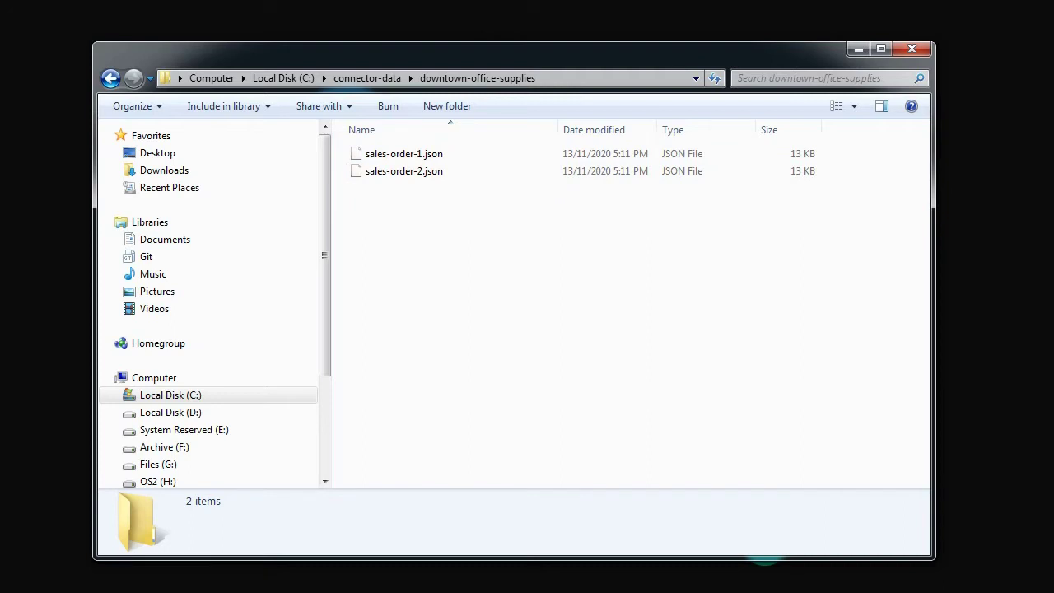
left_click(400, 216)
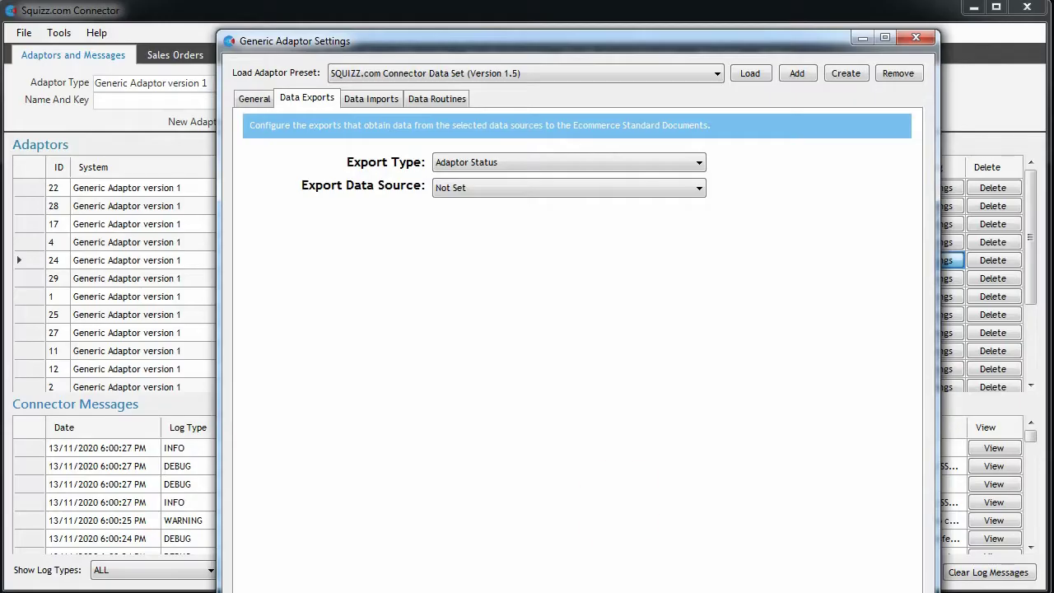
left_click(624, 486)
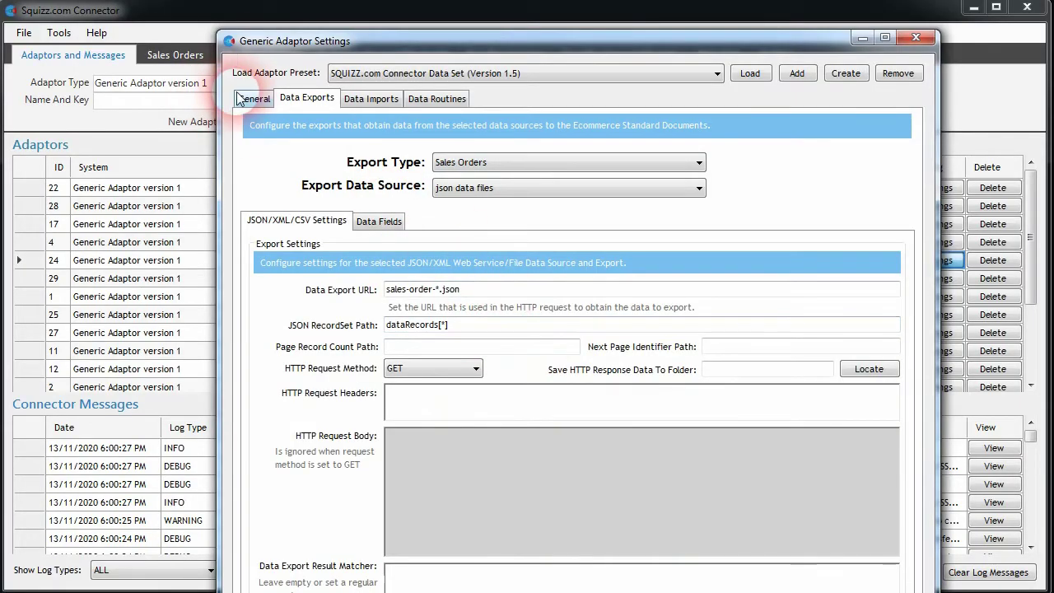
Show the adaptor's data sources list, leaving the Data Source Types unchanged after viewing Data Exports
left_click(250, 98)
left_click(472, 162)
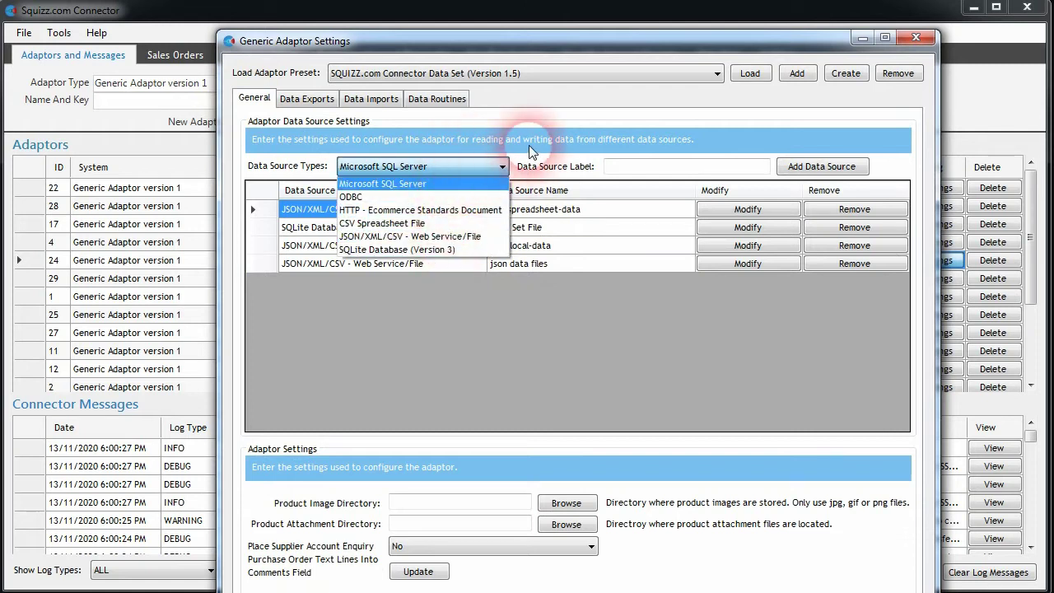
left_click(484, 162)
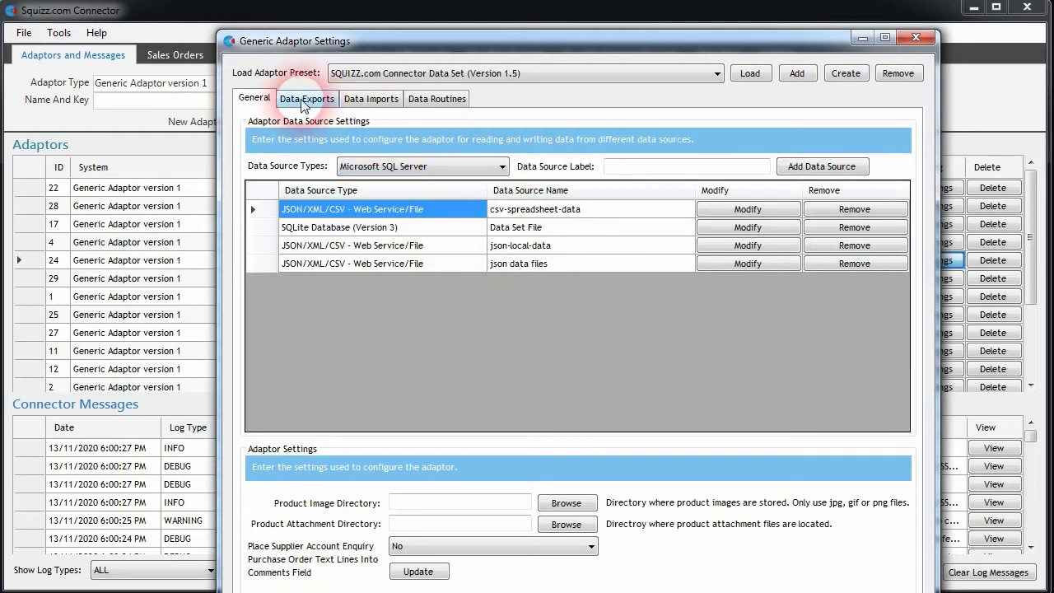
left_click(305, 100)
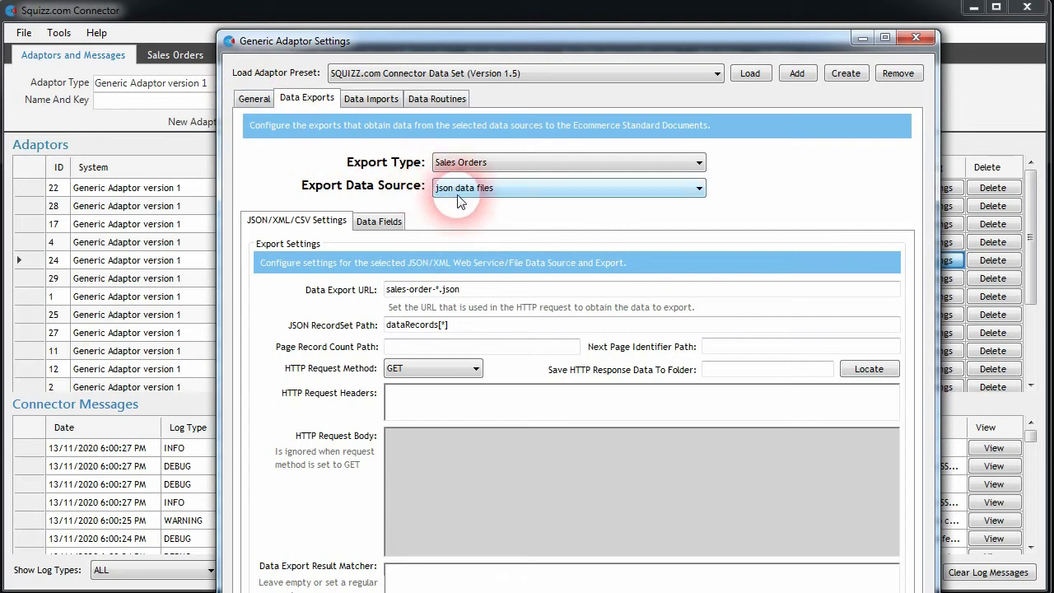
left_click(256, 99)
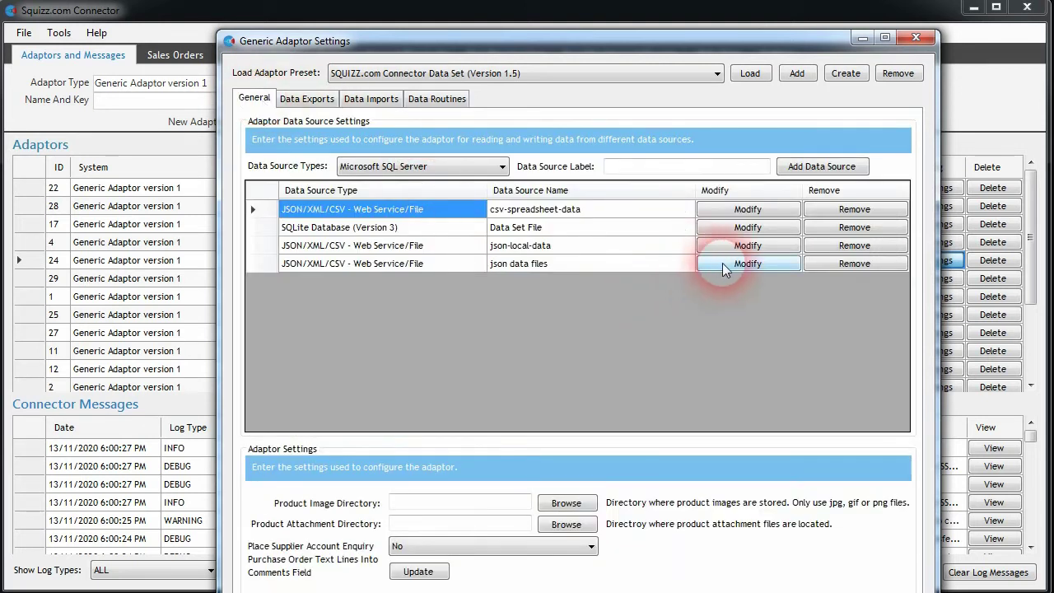
Verify the json data files host is C:/connector-data/downtown-office-supplies/, then cancel back to Data Exports
left_click(723, 263)
left_click_drag(605, 130, 572, 114)
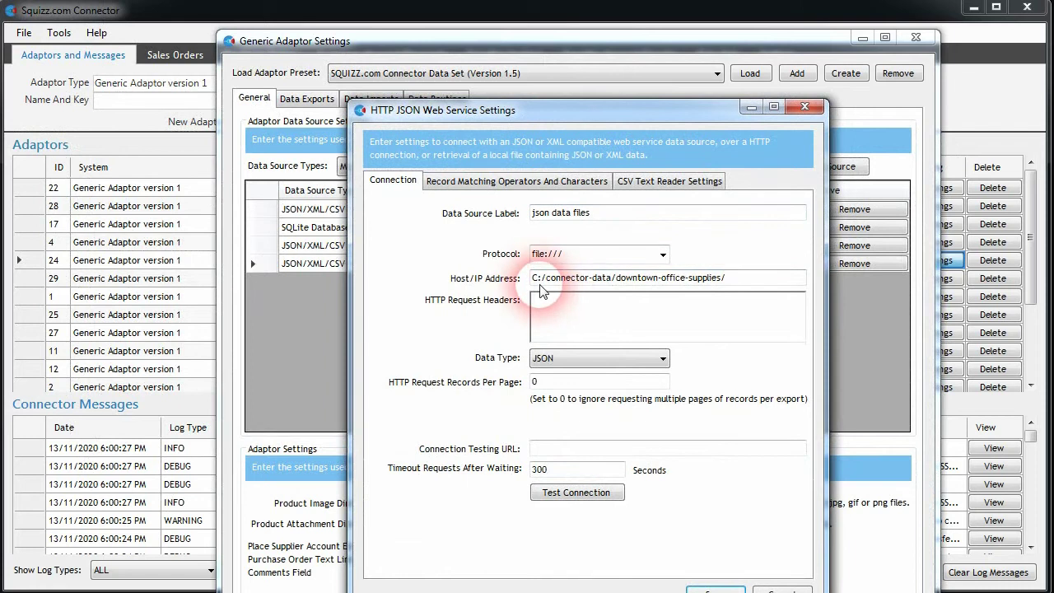
key("alt+Tab")
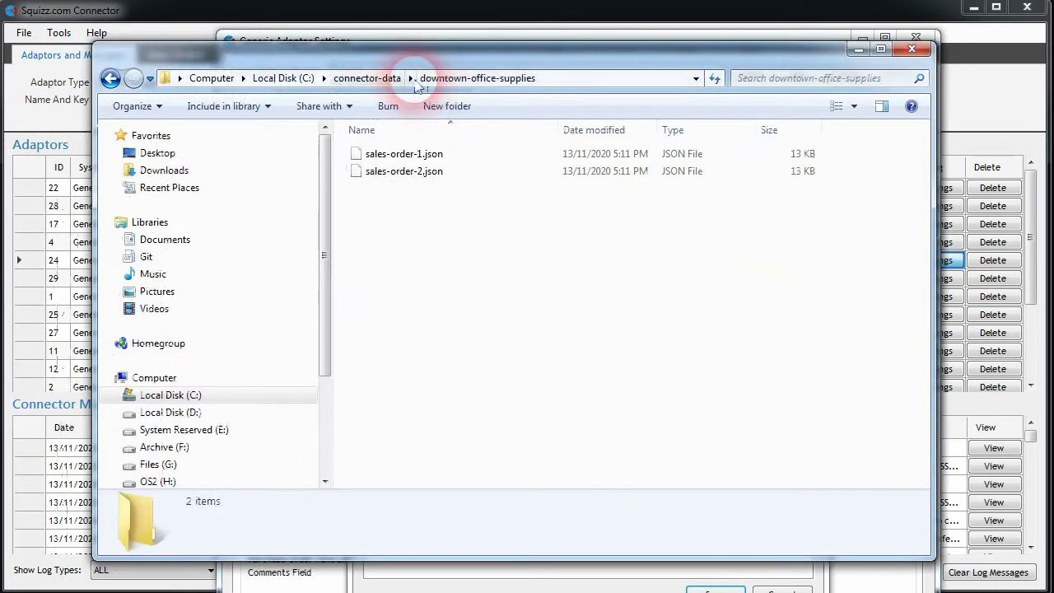
left_click(857, 50)
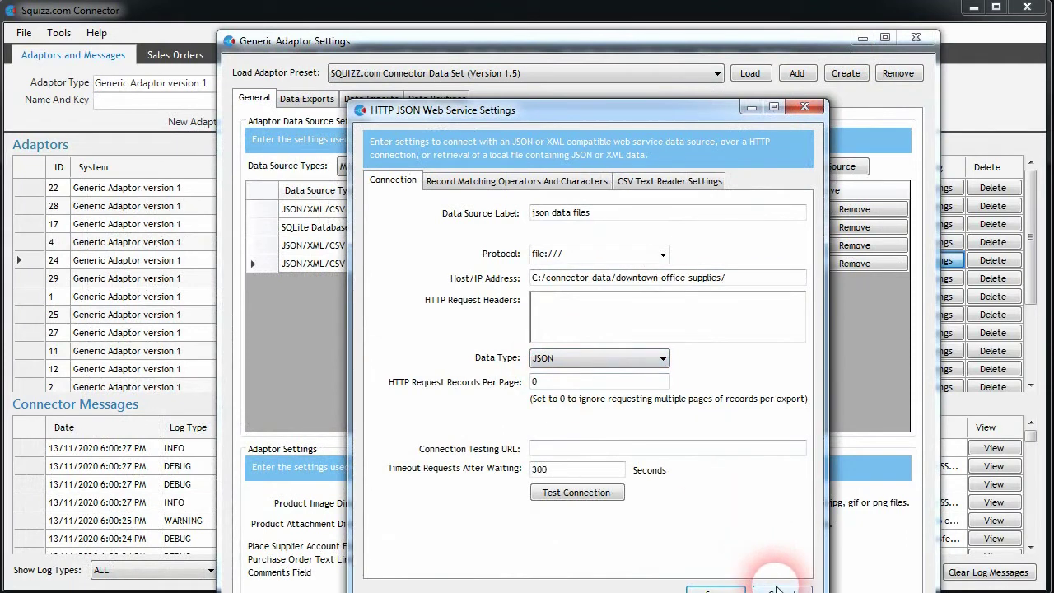
left_click(777, 591)
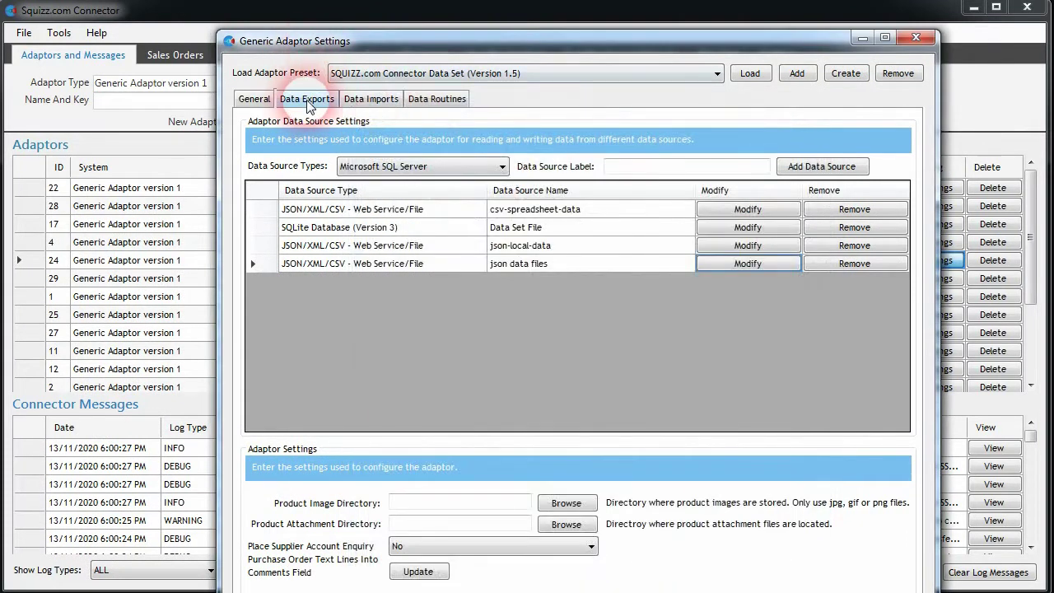
left_click(301, 98)
key("alt+Tab")
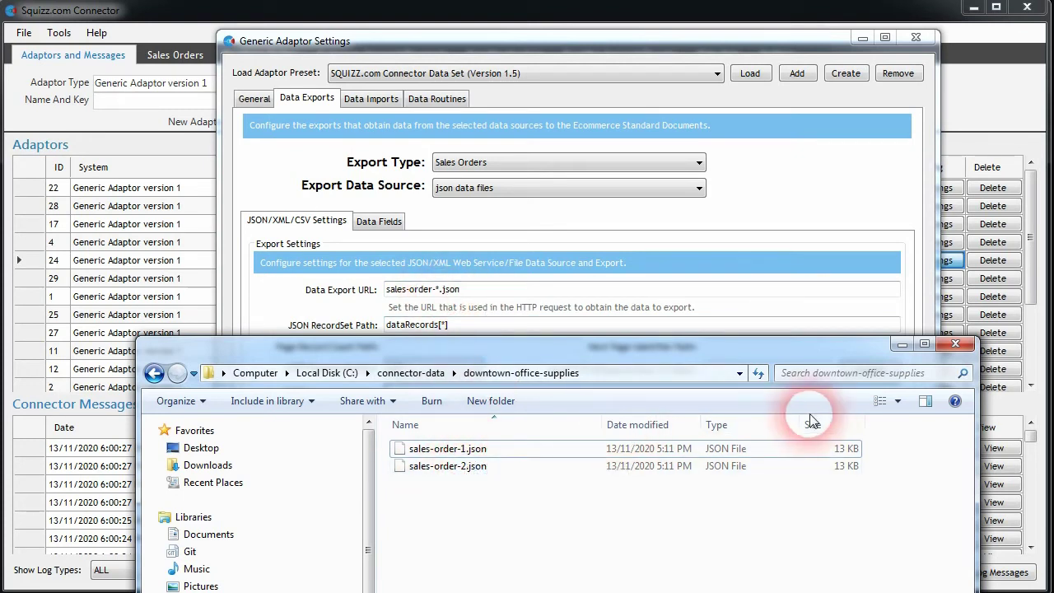
Compare the JSON RecordSet Path setting with the totalDataRecords line in sales-order-2.json
left_click(576, 469)
left_click(444, 328)
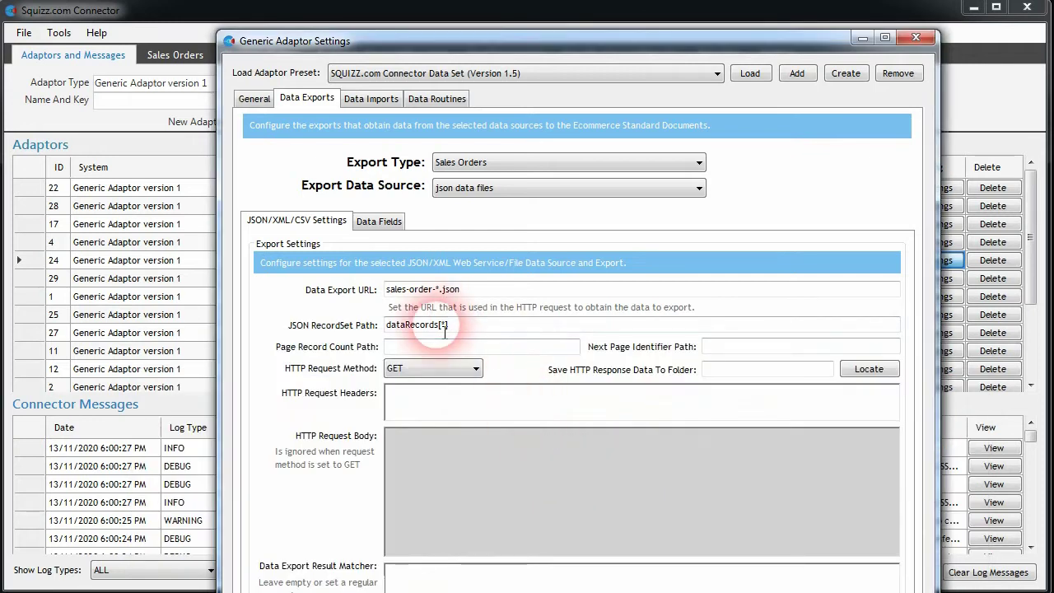
key("alt+Tab")
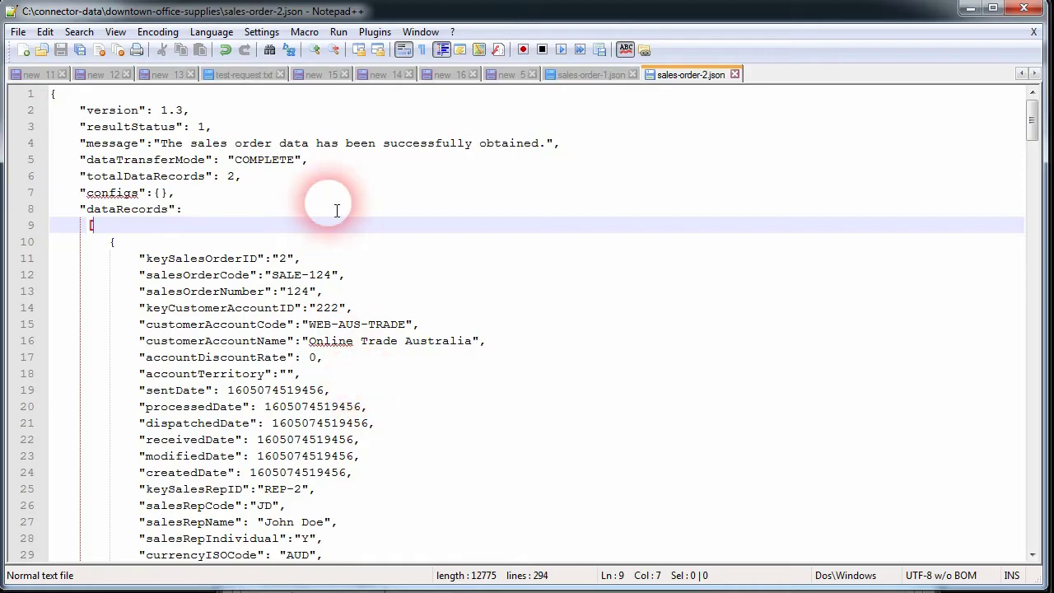
left_click(337, 176)
left_click_drag(1031, 119, 994, 120)
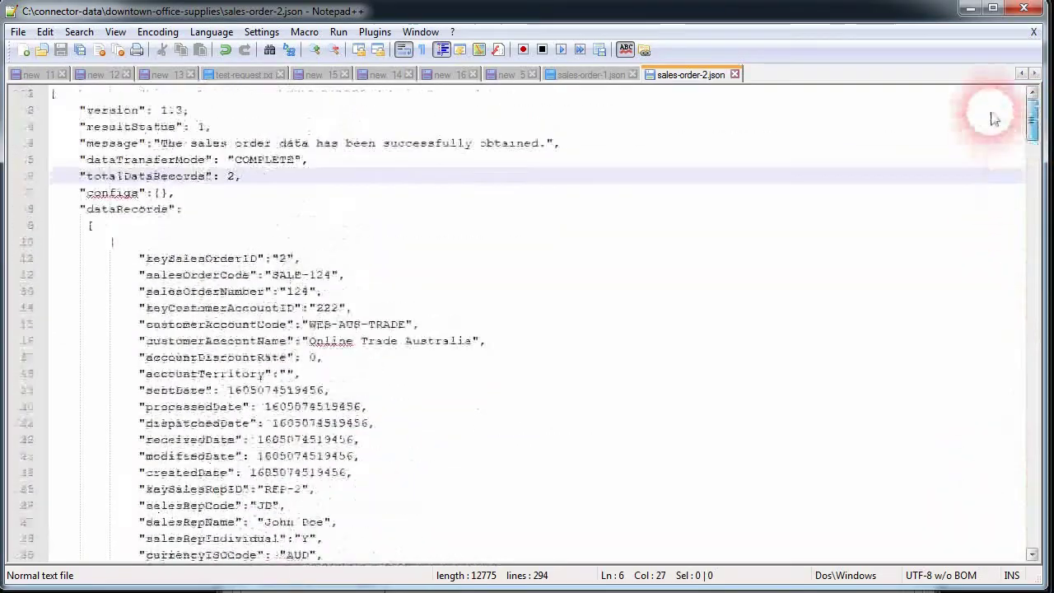
key("alt+Tab")
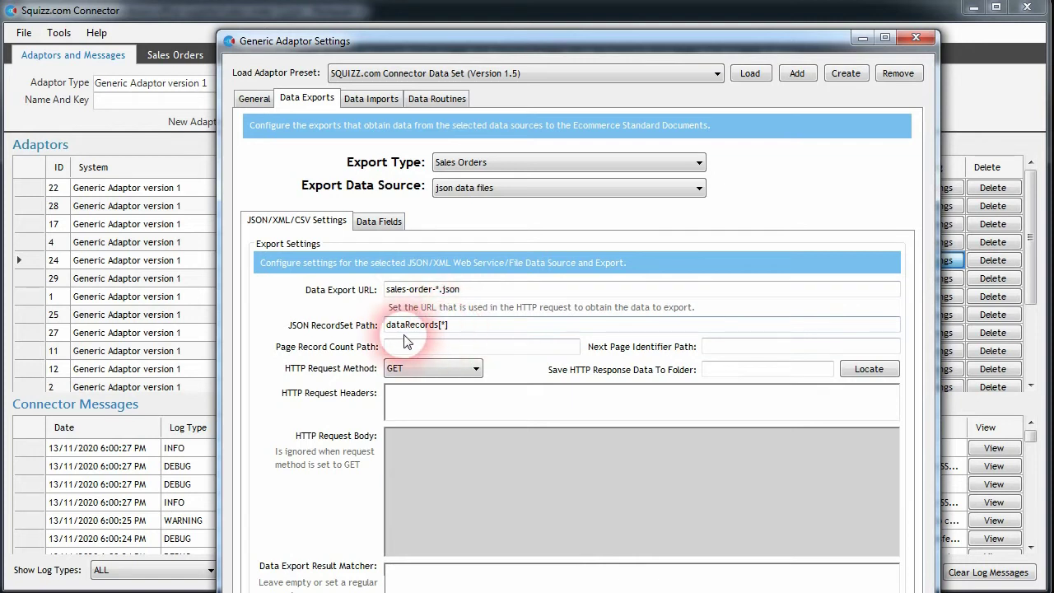
key("alt+Tab")
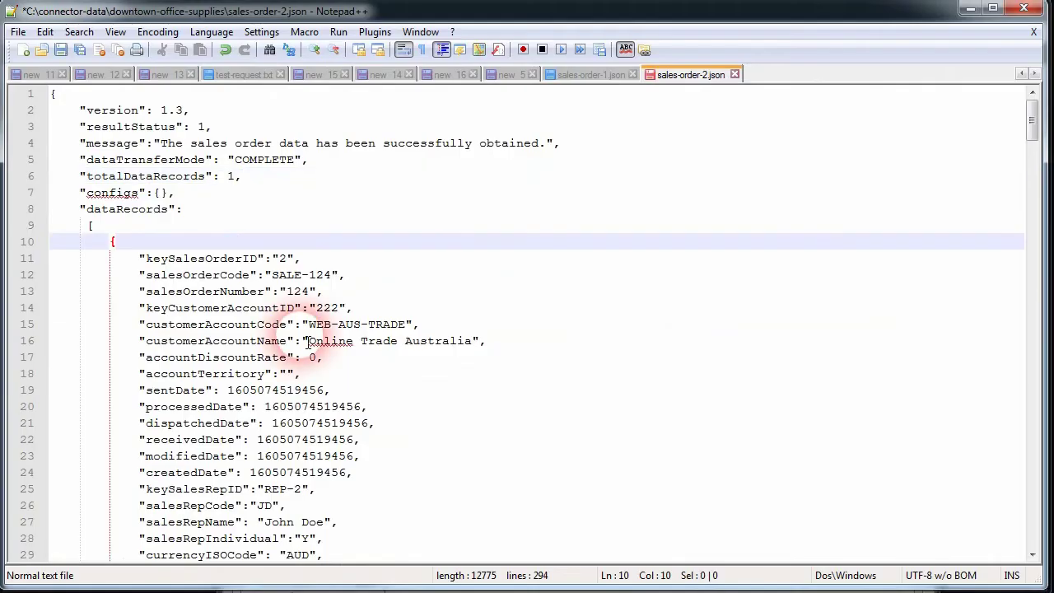
left_click_drag(1029, 123, 1028, 99)
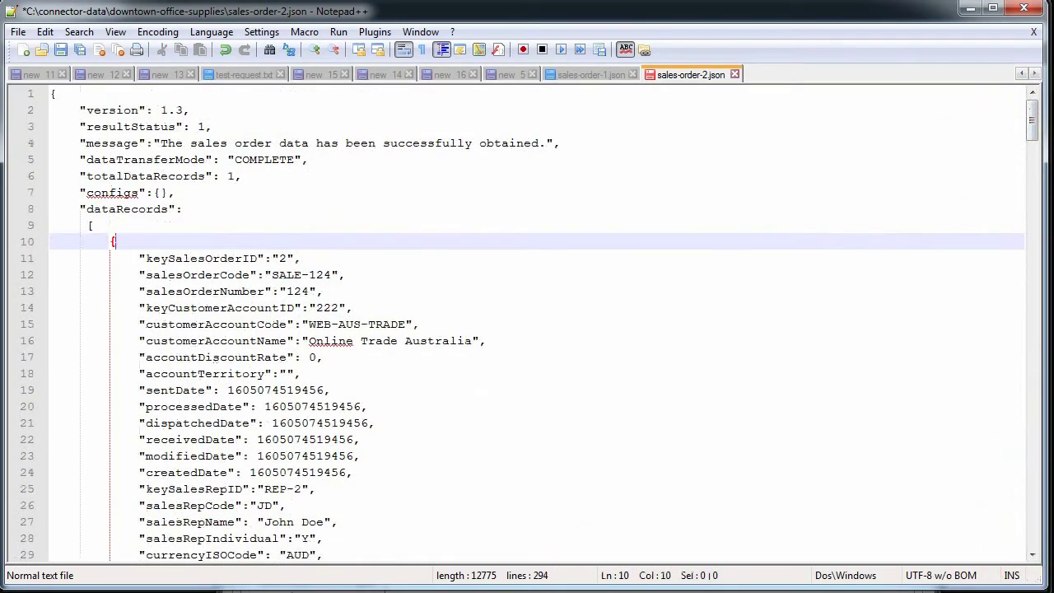
key("alt+Tab")
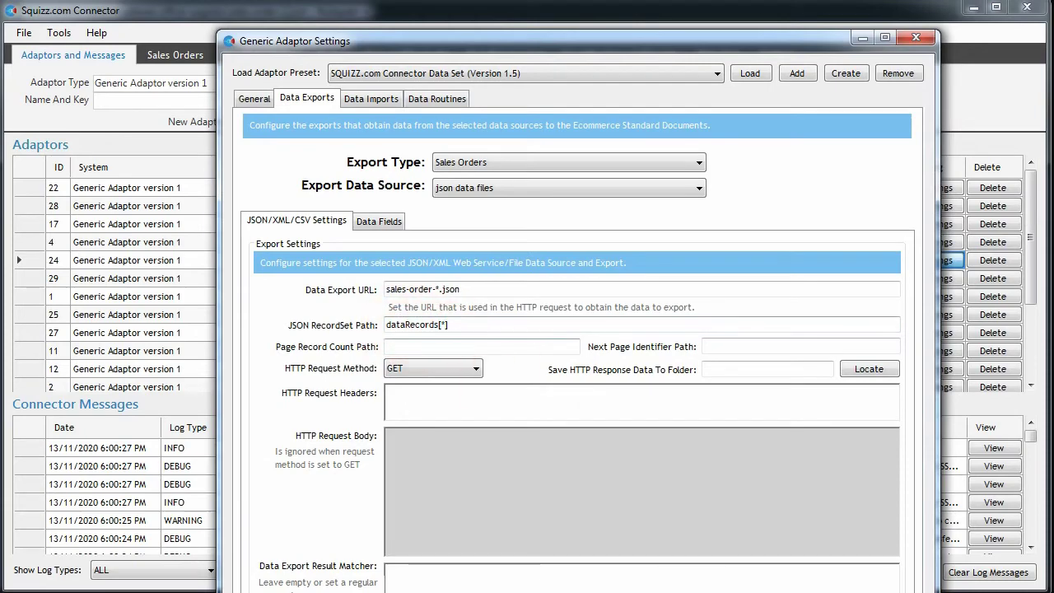
Review the dataRecords array in sales-order-2.json, then show the export's five JSON field mappings
key("alt+Tab")
double_click(136, 209)
left_click(127, 245)
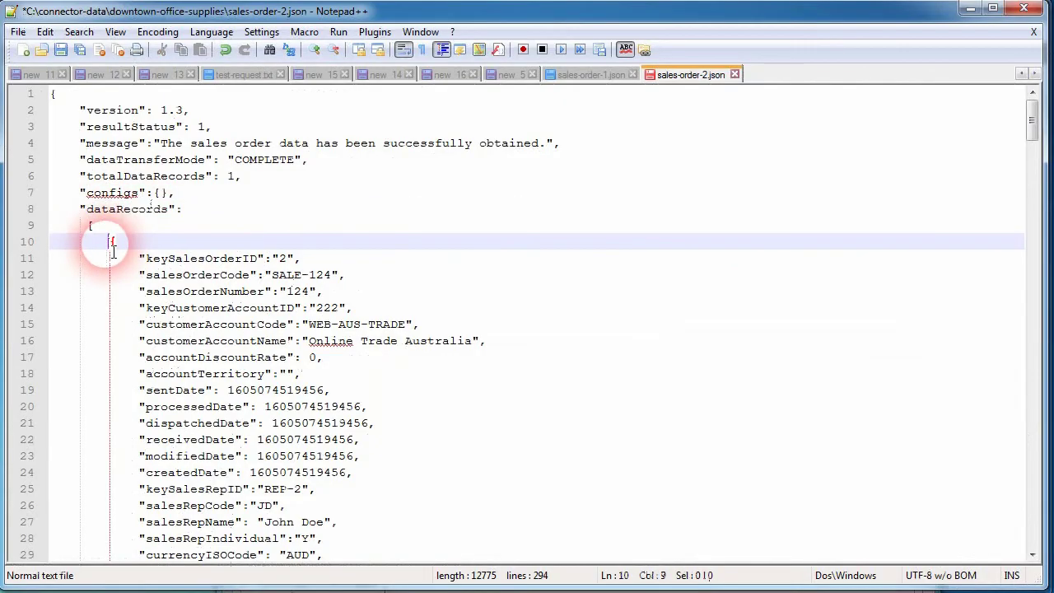
scroll(127, 244, "down", 20)
left_click_drag(1030, 247, 1029, 94)
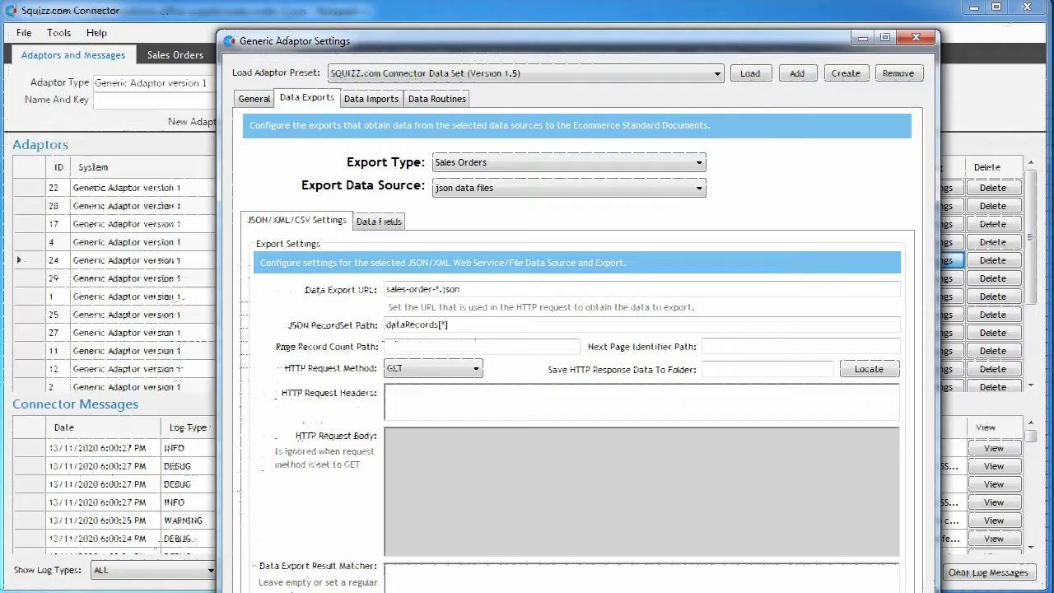
key("alt+Tab")
left_click(376, 219)
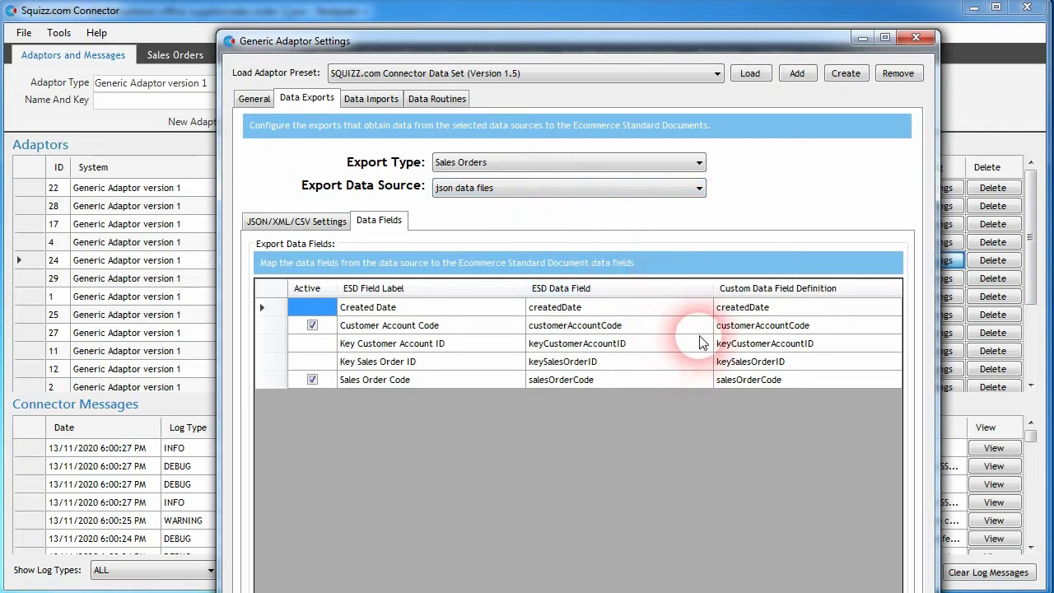
Inspect the Key Sales Order ID, Sales Order Code, Key Customer Account ID and Customer Account Code mappings
left_click(765, 361)
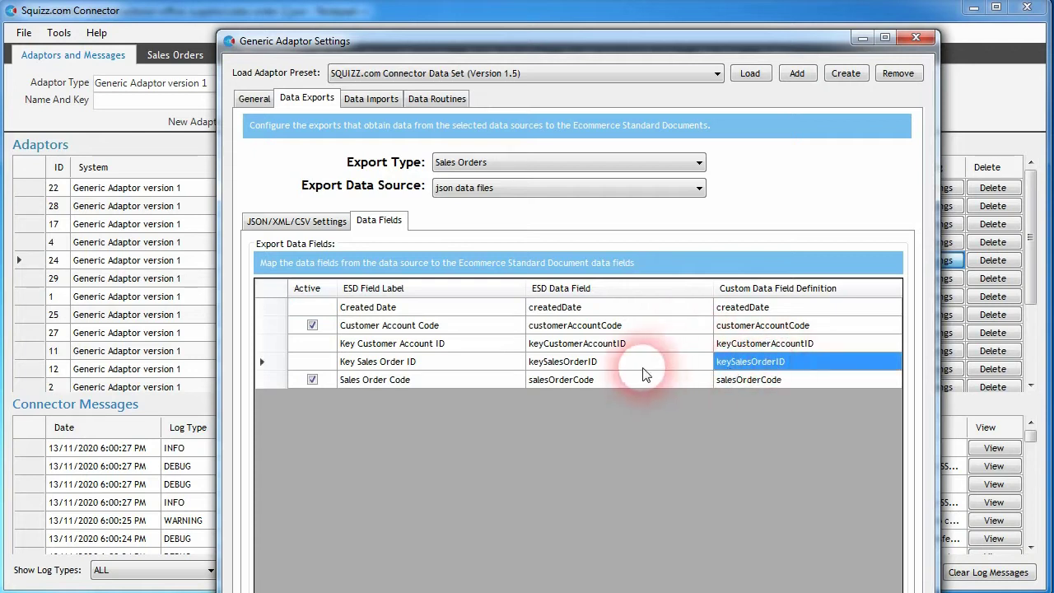
left_click(718, 380)
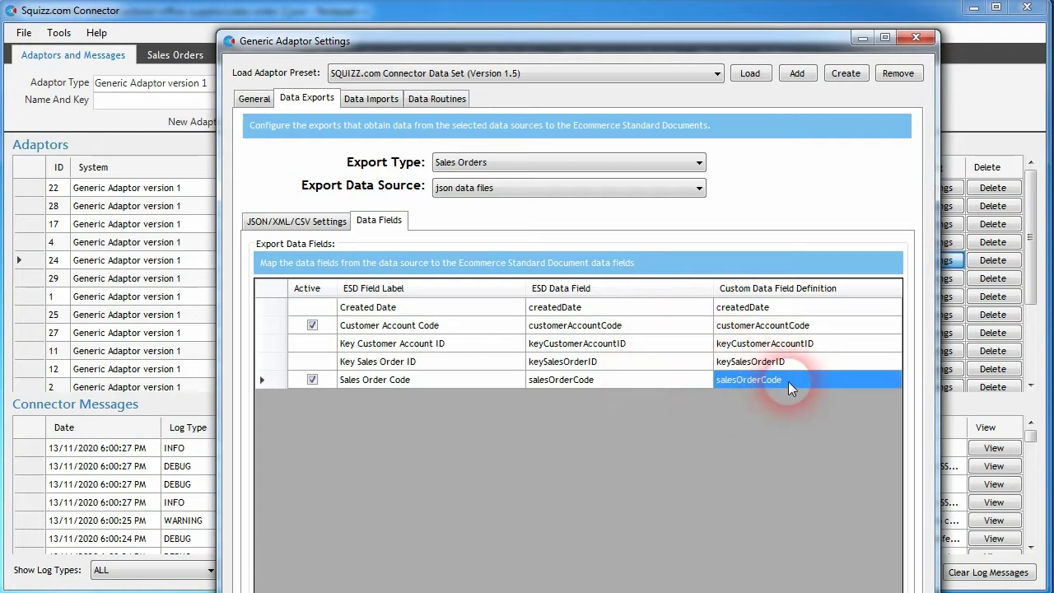
left_click(757, 344)
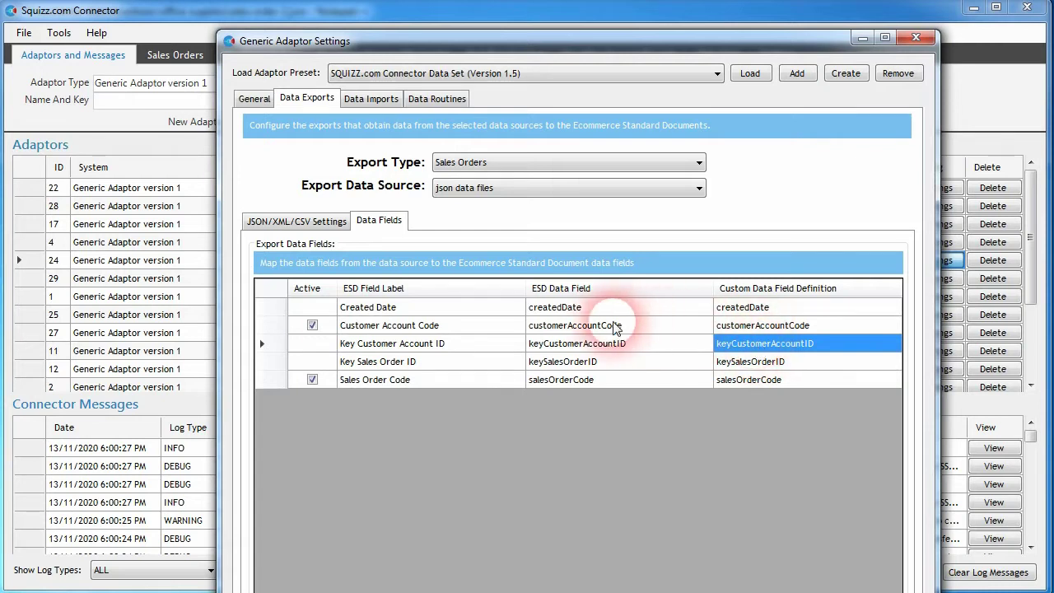
left_click(729, 324)
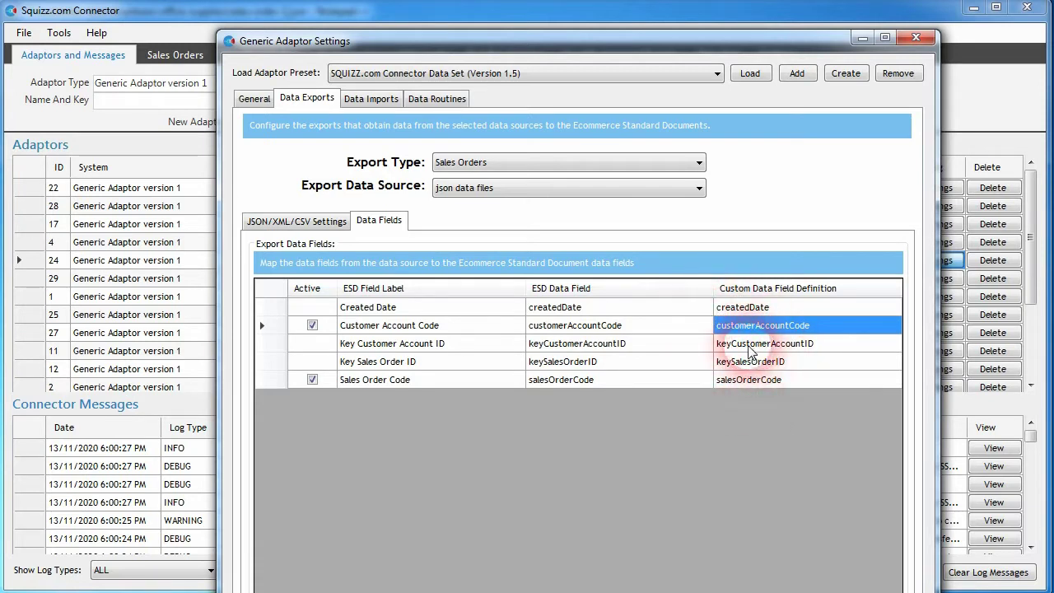
Set the export type to the single Sales Order, reading sales-order-{keySalesOrderID}.json
left_click(475, 165)
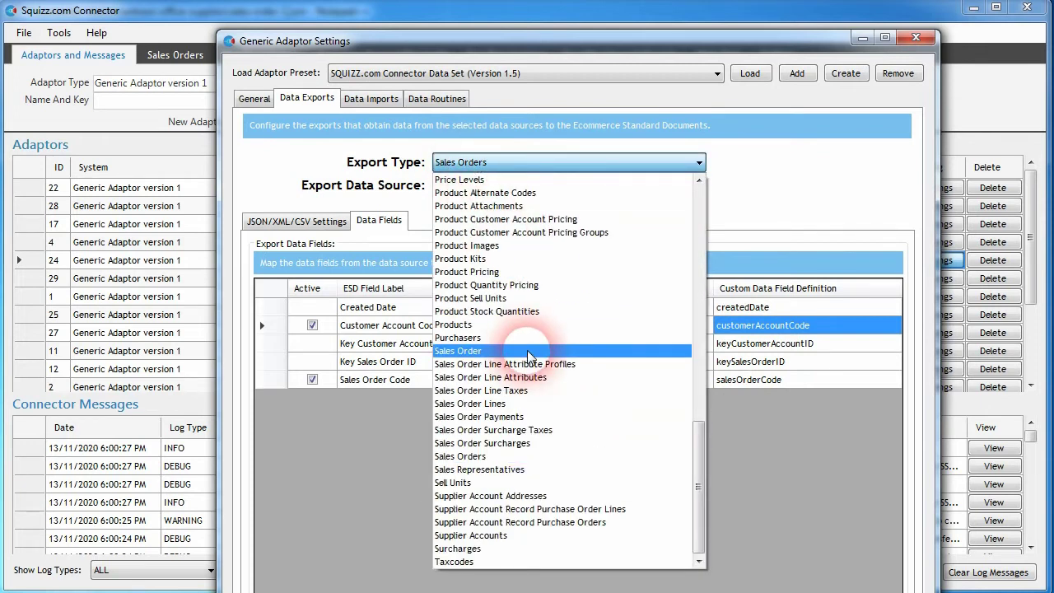
left_click(527, 350)
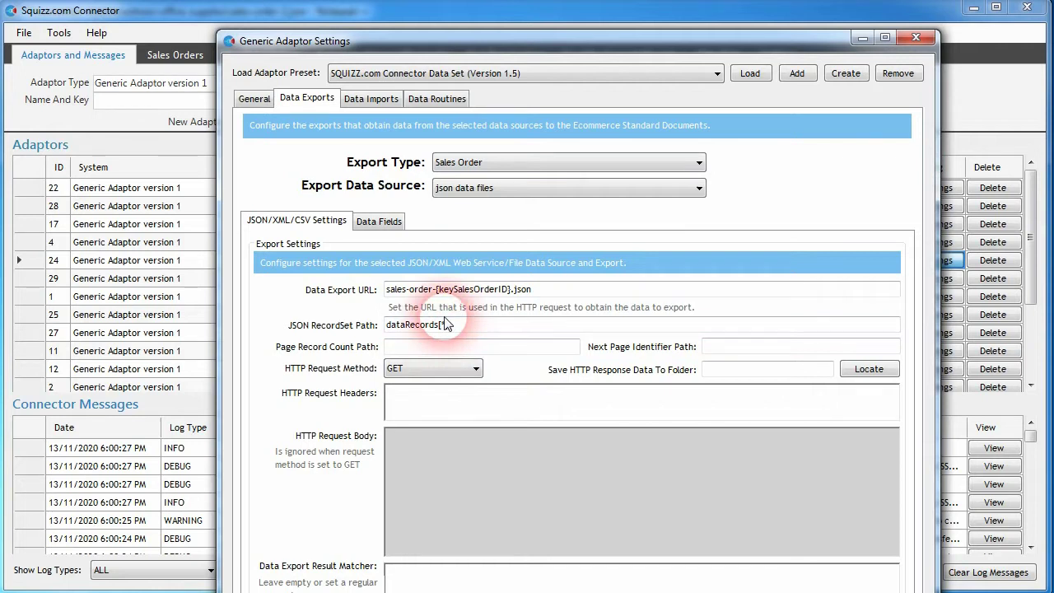
left_click(384, 223)
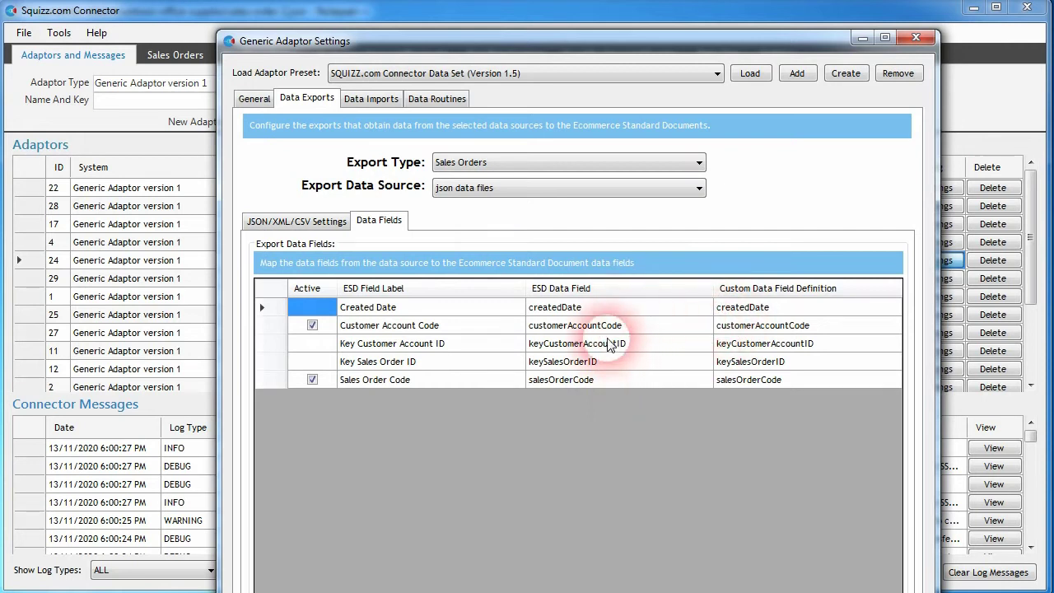
left_click(510, 164)
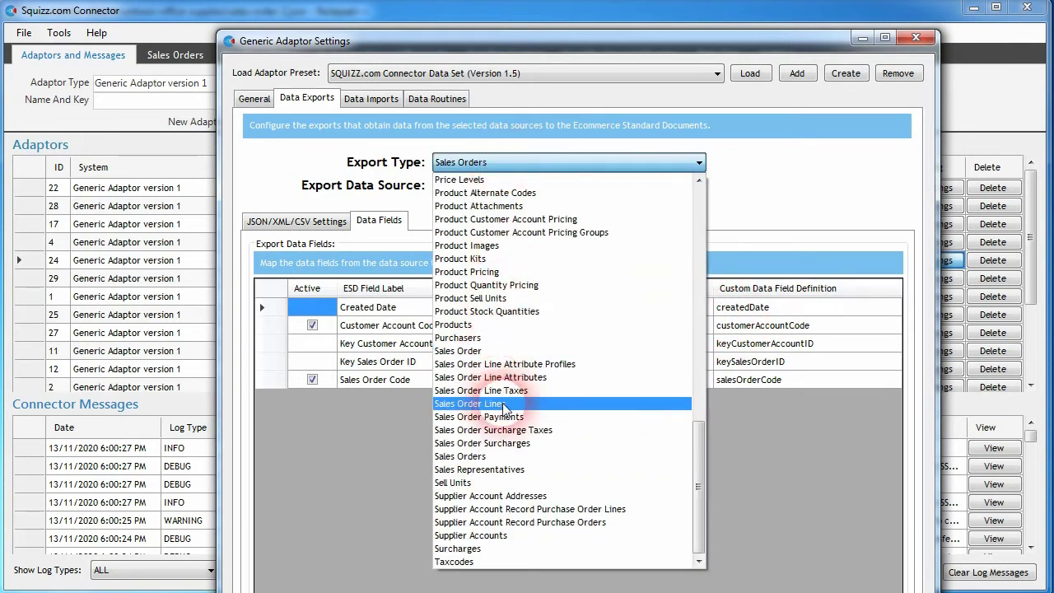
left_click(497, 352)
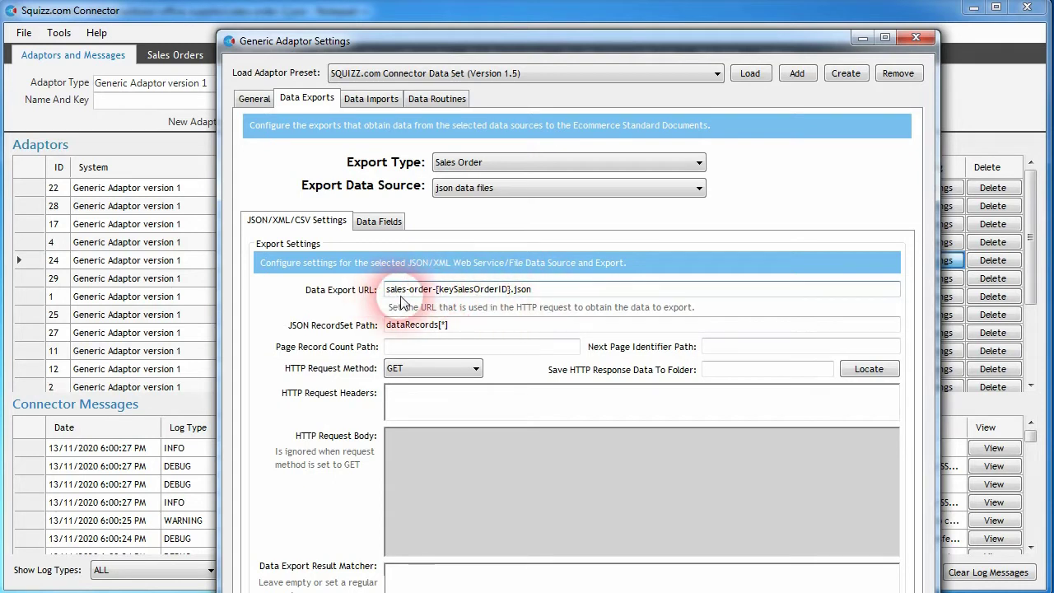
Open sales-order-1.json in Notepad++ and check its keySalesOrderID value on line 11
left_click(543, 295)
left_click(380, 222)
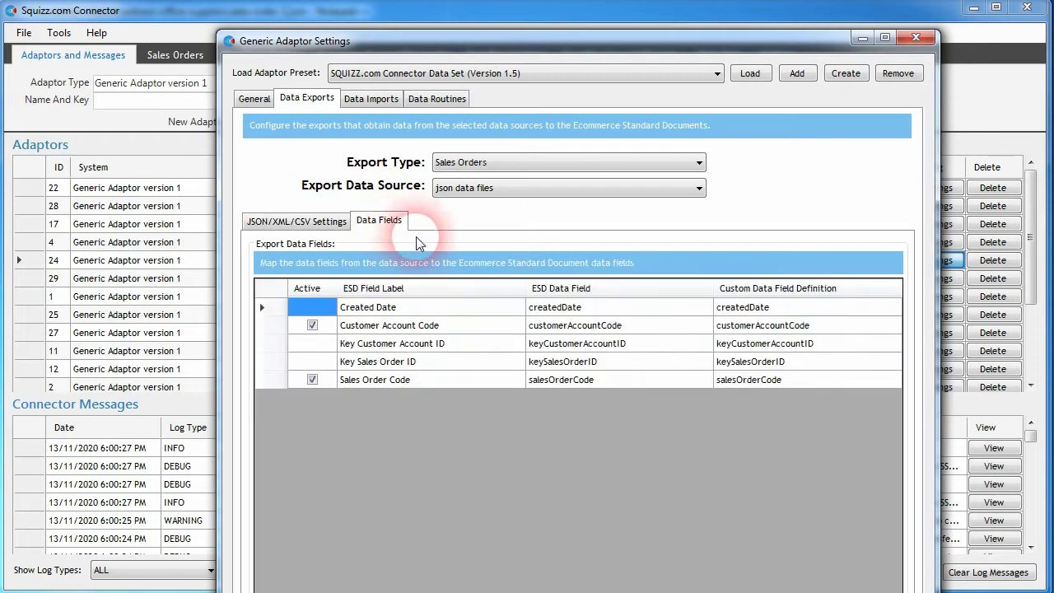
left_click(306, 223)
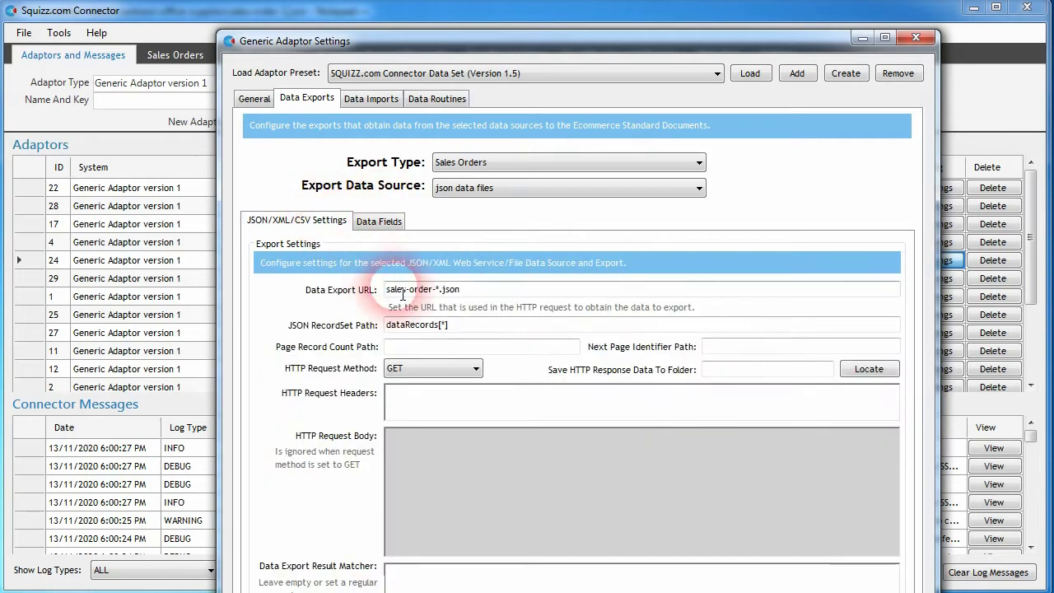
key("alt+Tab")
left_click(457, 458)
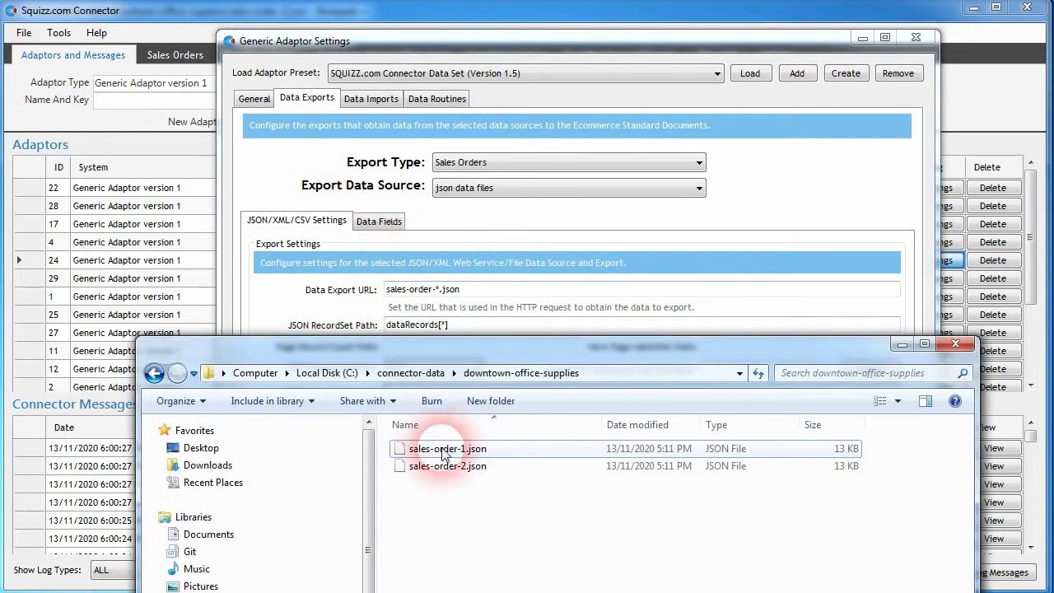
left_click(623, 580)
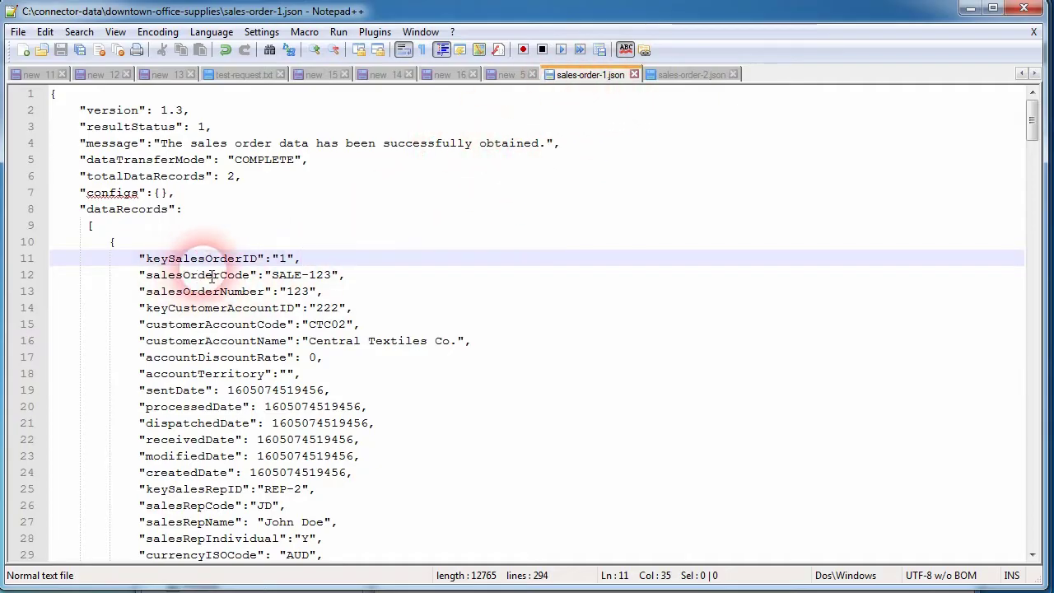
left_click(280, 258)
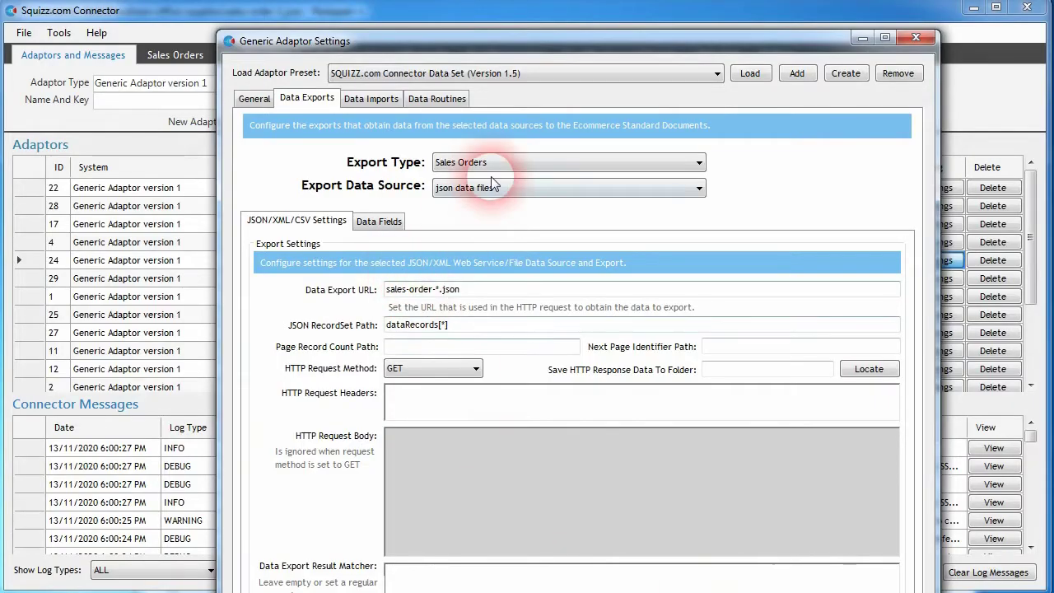
Choose the Sales Order export type and review its field mappings
left_click(497, 164)
left_click(459, 350)
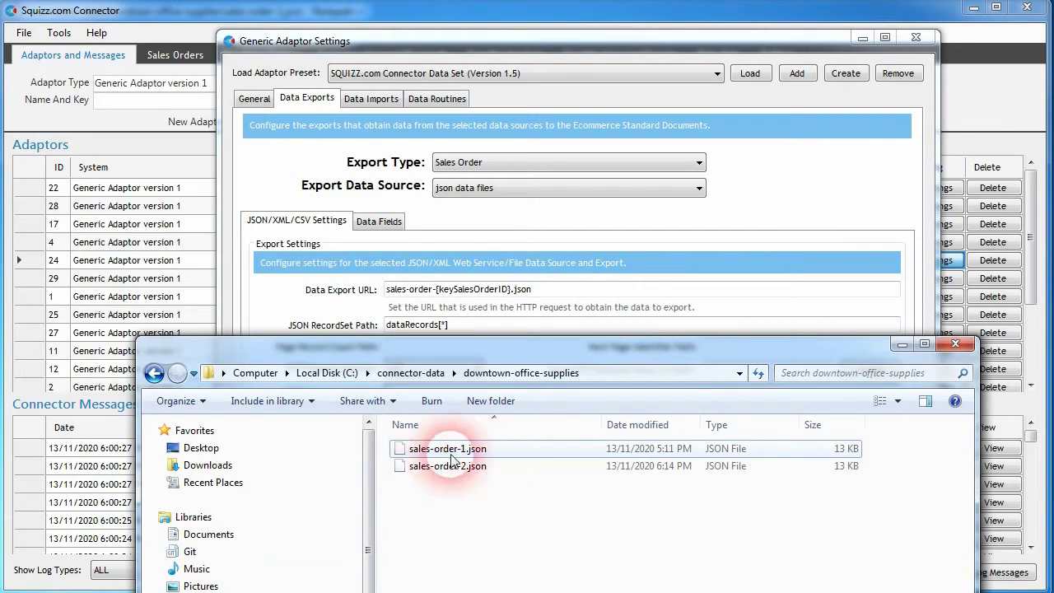
left_click(901, 344)
left_click(390, 218)
left_click(894, 354)
left_click_drag(884, 363, 877, 321)
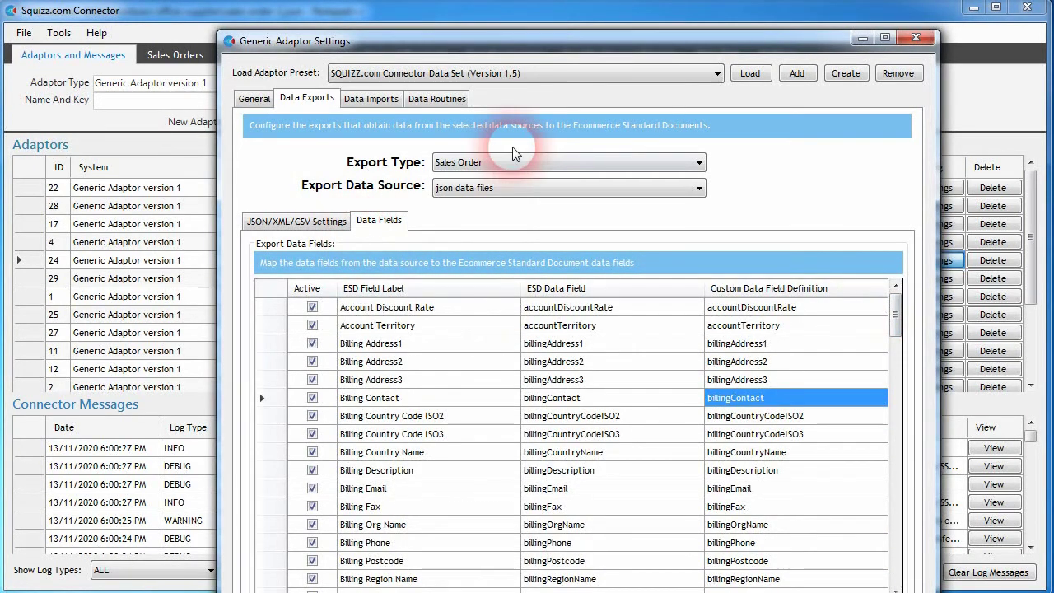
Switch the export type to Sales Order Lines, reading records from dataRecords[*].lines[*]
left_click(536, 161)
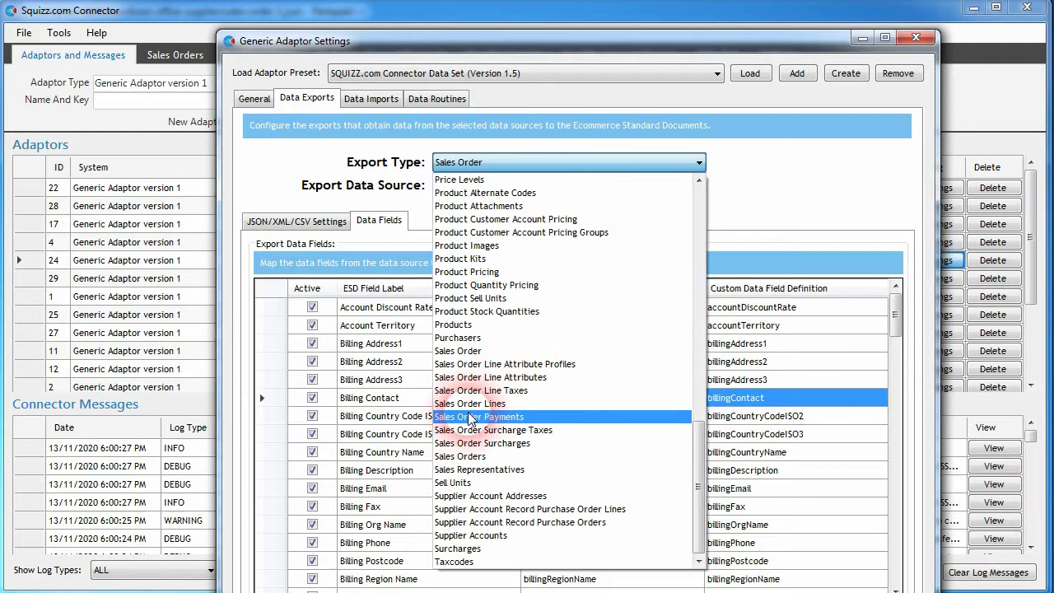
left_click(497, 405)
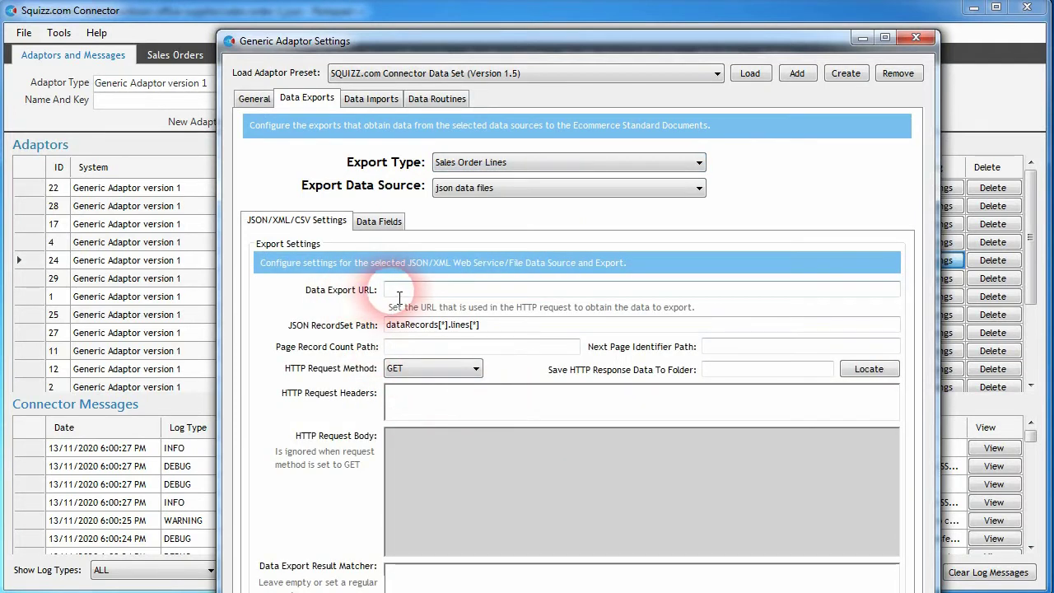
left_click(512, 164)
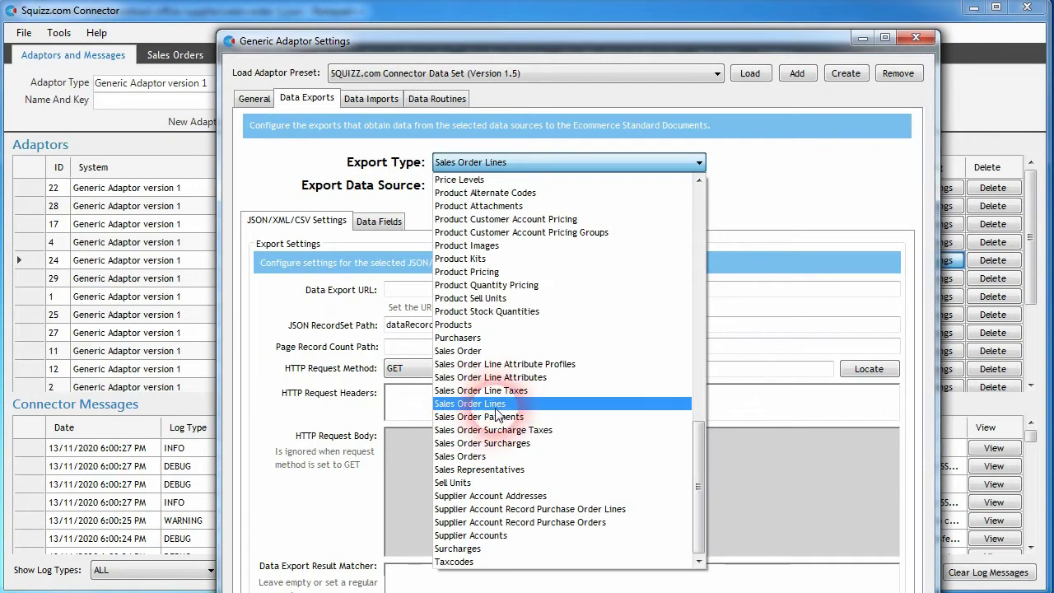
left_click(370, 362)
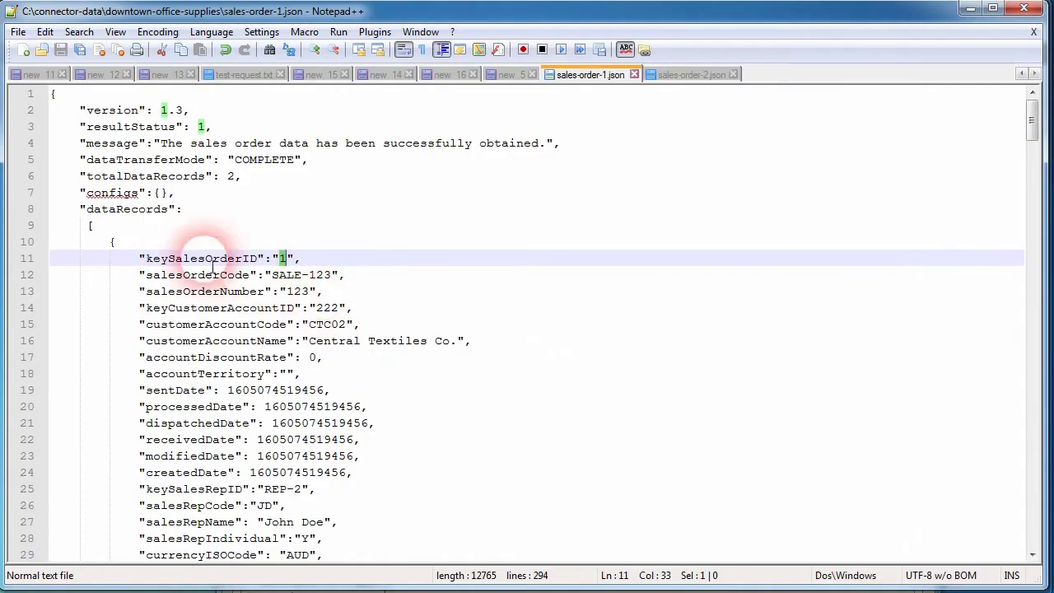
Locate the lines array on line 108 of sales-order-1.json, then return to the adaptor settings
left_click(212, 247)
scroll(142, 357, "down", 8)
scroll(142, 357, "down", 20)
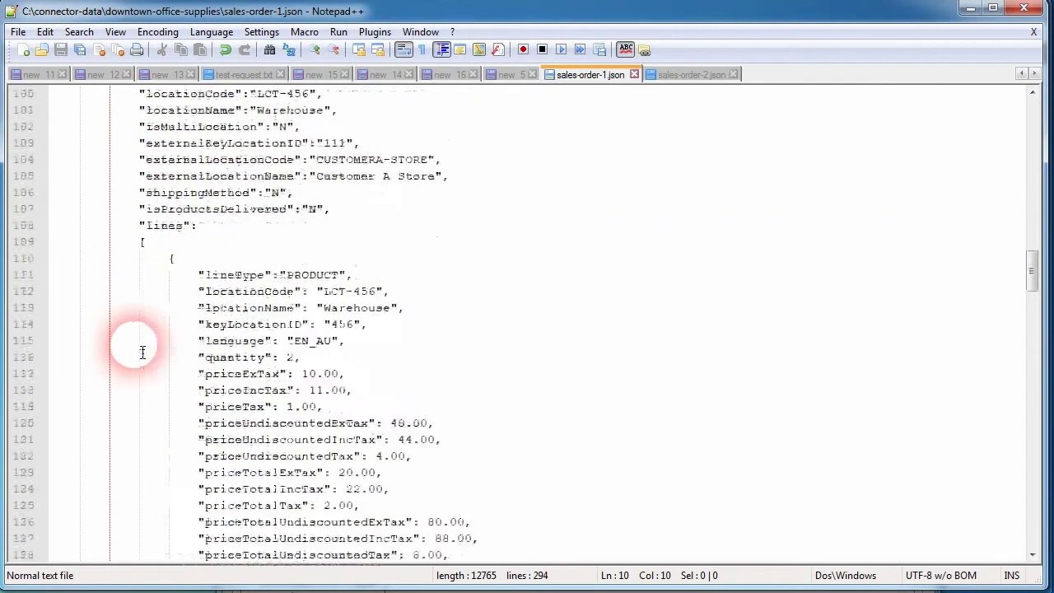
double_click(175, 227)
scroll(239, 302, "down", 3)
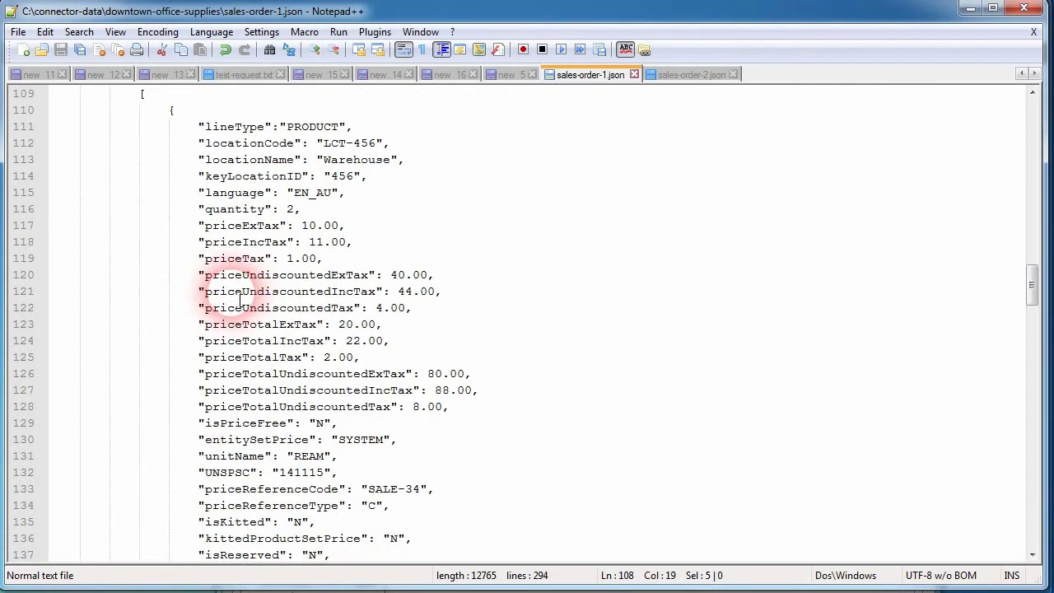
scroll(241, 296, "up", 1)
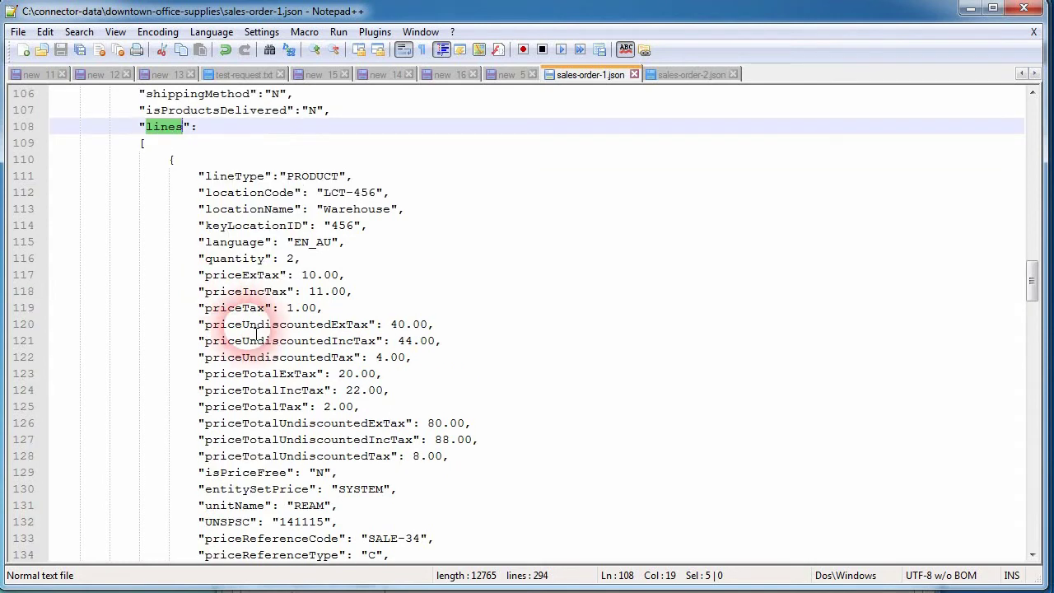
left_click(387, 590)
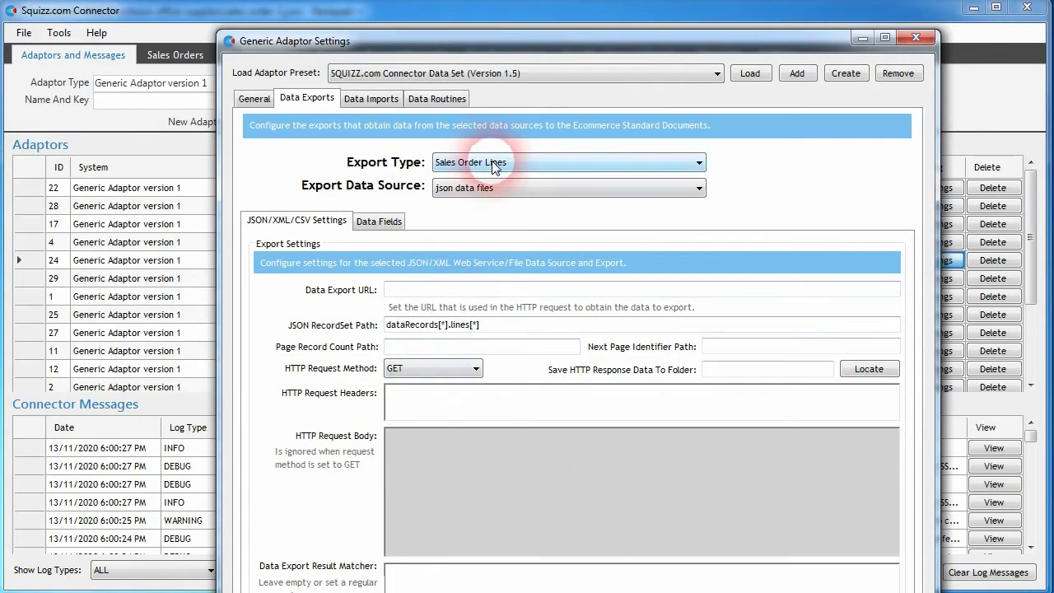
Scroll through the Sales Order Lines mappings, covering price, product code, description and name fields
left_click(380, 220)
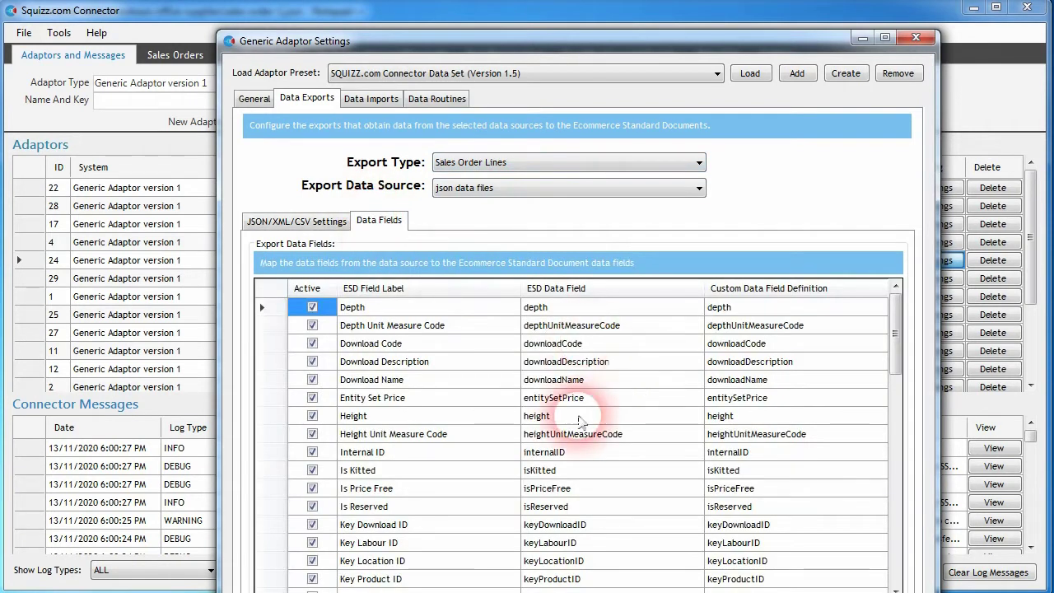
scroll(580, 421, "down", 10)
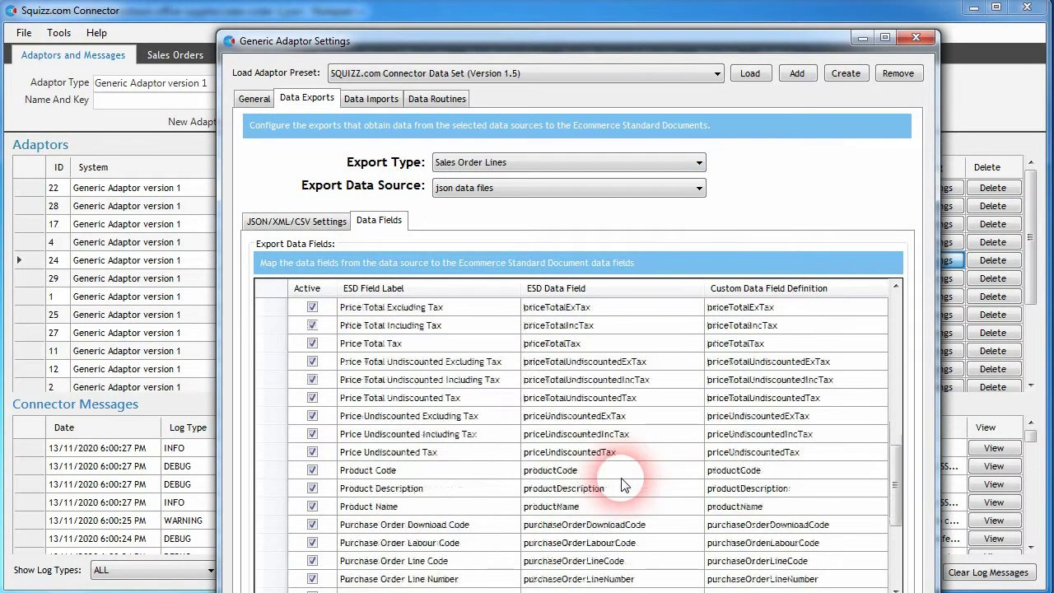
scroll(622, 485, "down", 3)
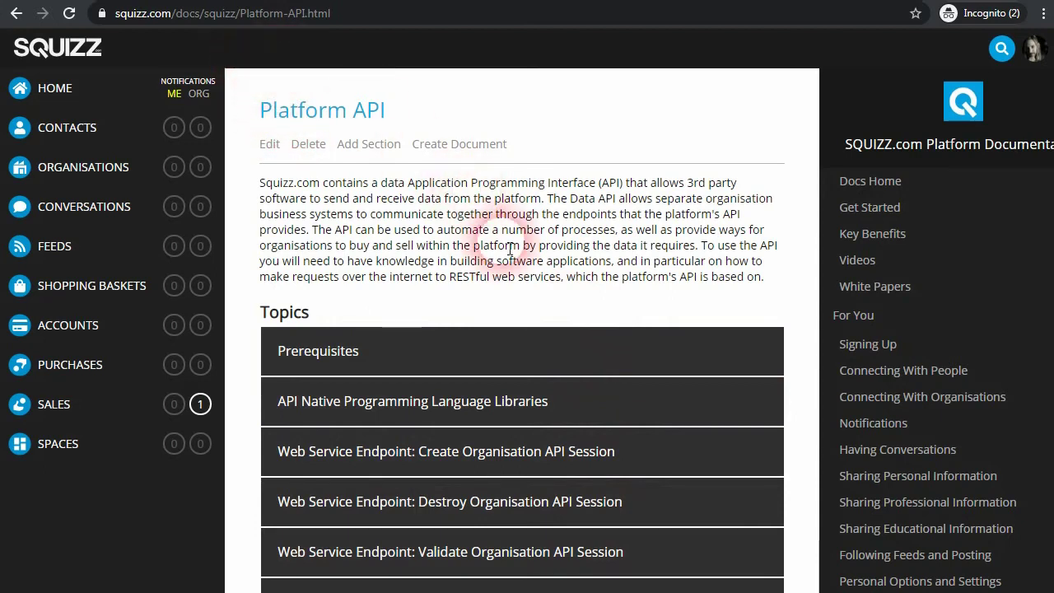
Open the Import Organisation Sales Order endpoint's own page and jump to Sales Order Record Fields
scroll(501, 235, "down", 5)
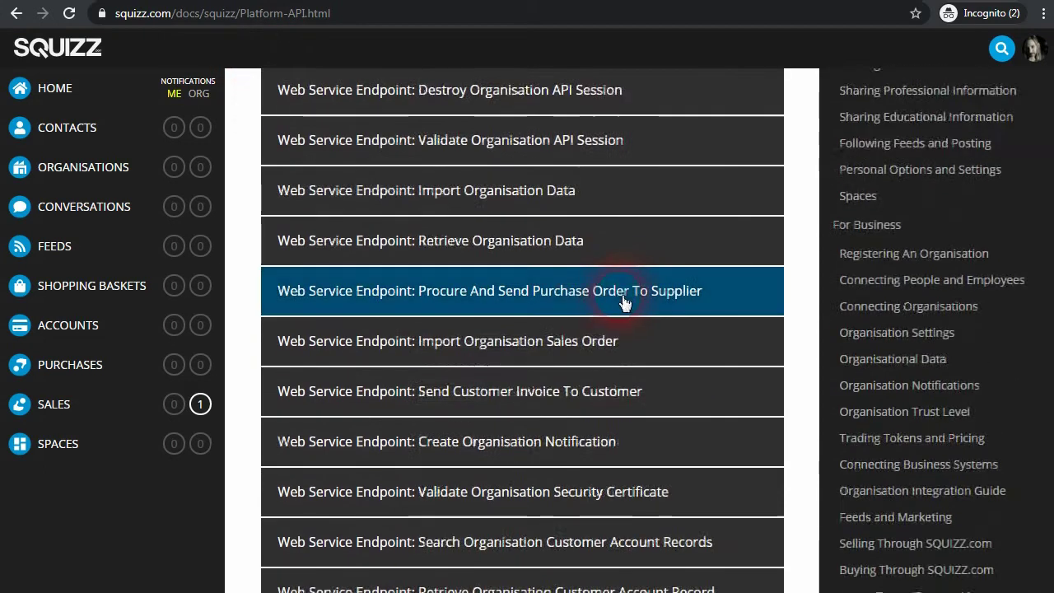
left_click(517, 352)
scroll(431, 417, "down", 10)
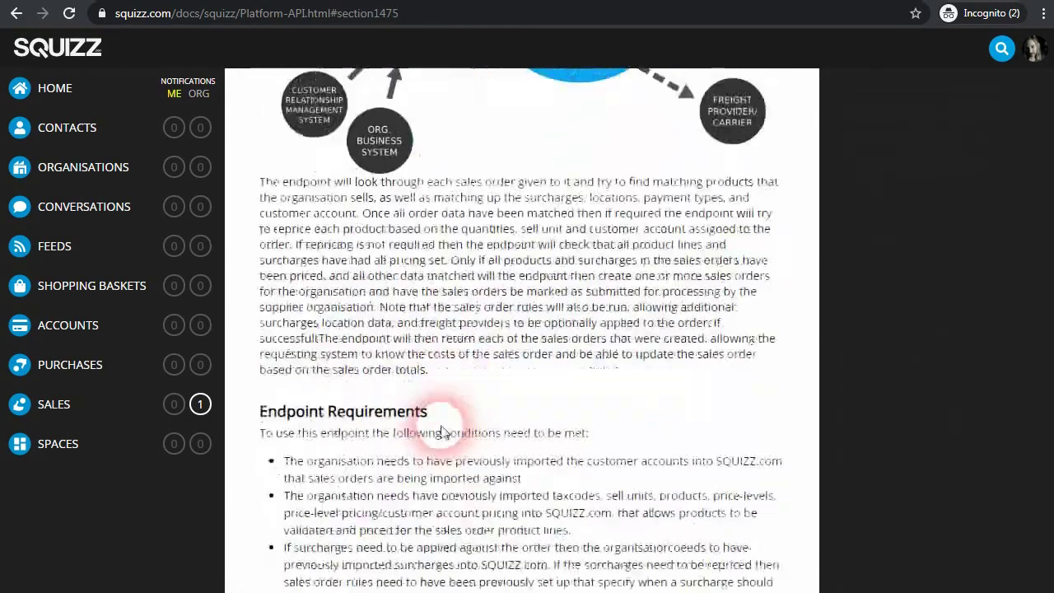
scroll(430, 417, "down", 20)
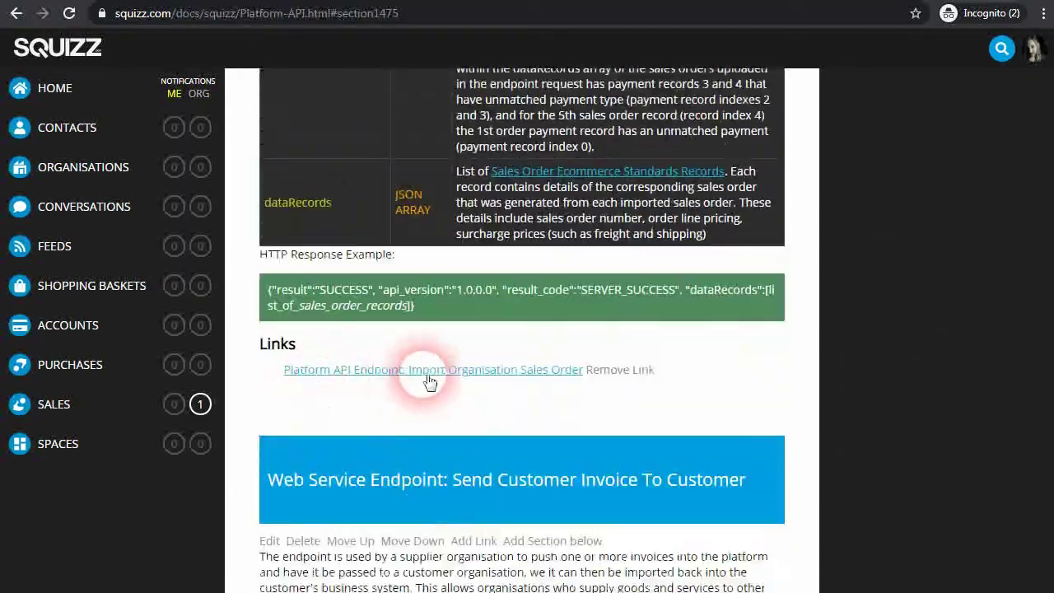
left_click(484, 373)
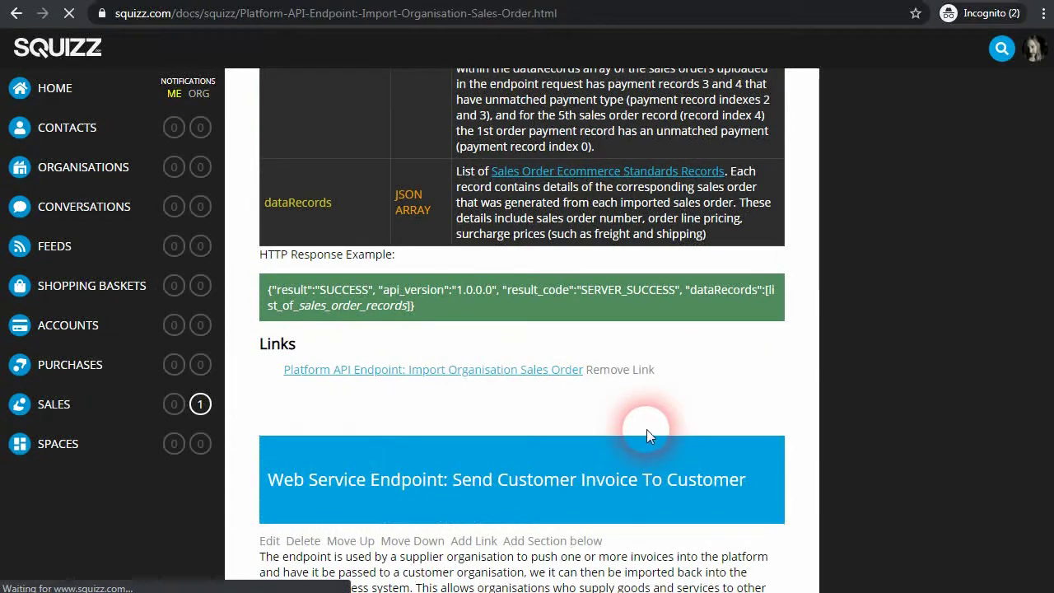
scroll(618, 362, "down", 6)
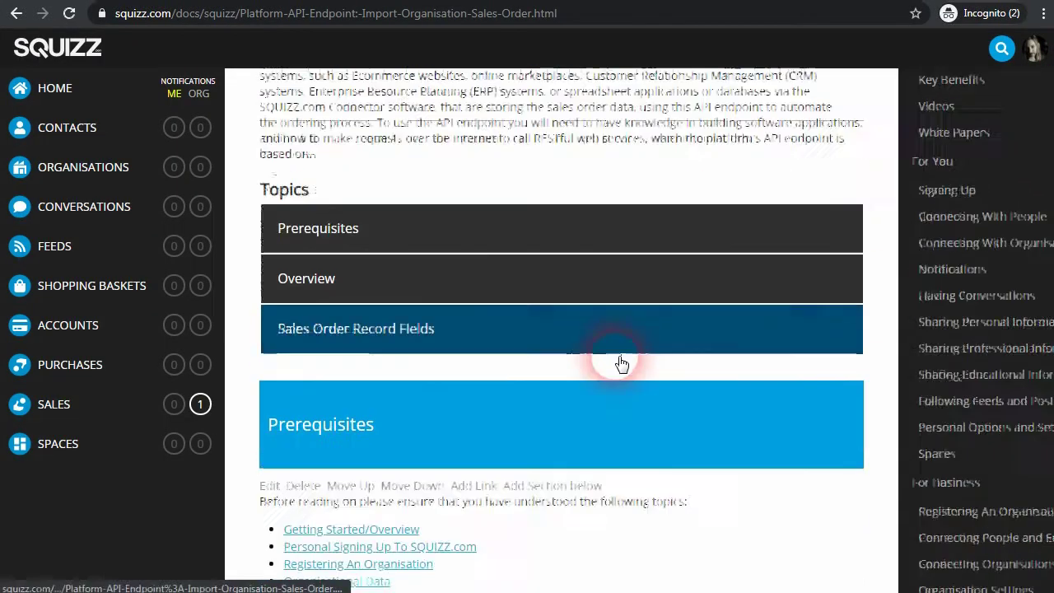
scroll(622, 240, "up", 4)
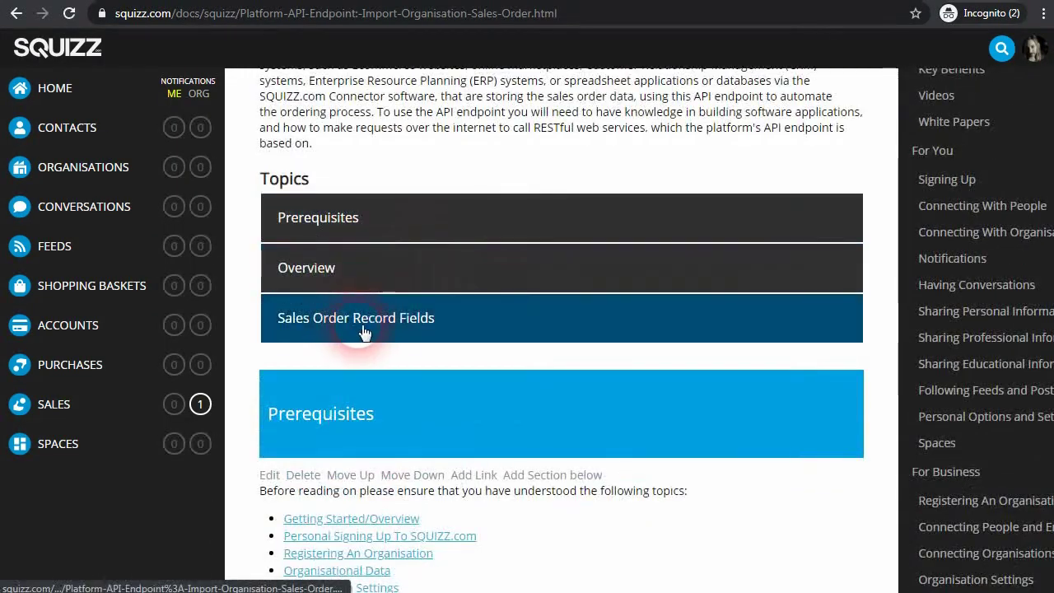
left_click(405, 329)
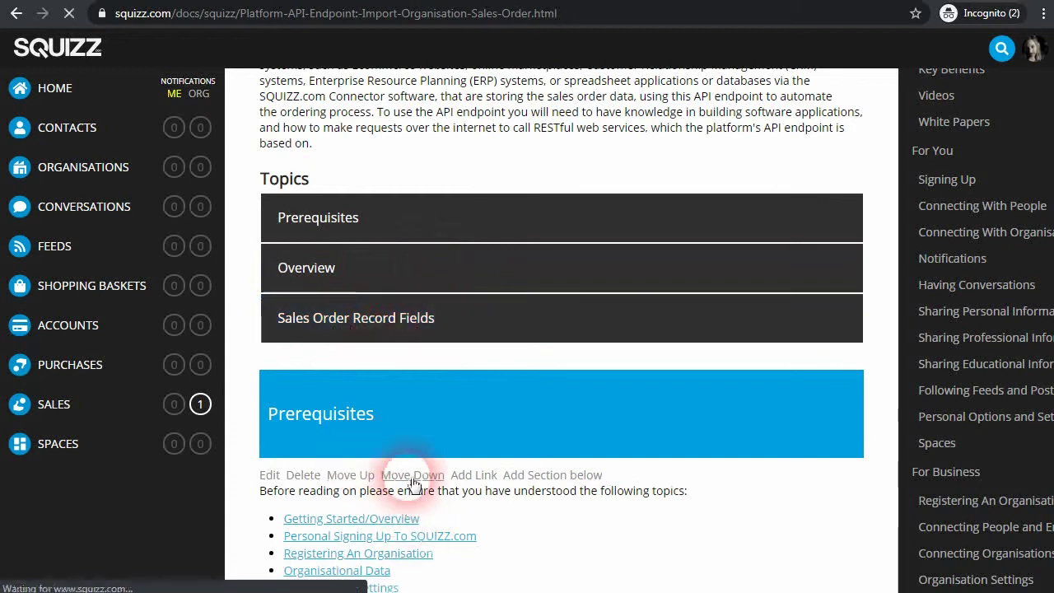
Scroll the endpoint reference down through the Sales Order Surcharge Records and payment record tables
scroll(457, 350, "down", 3)
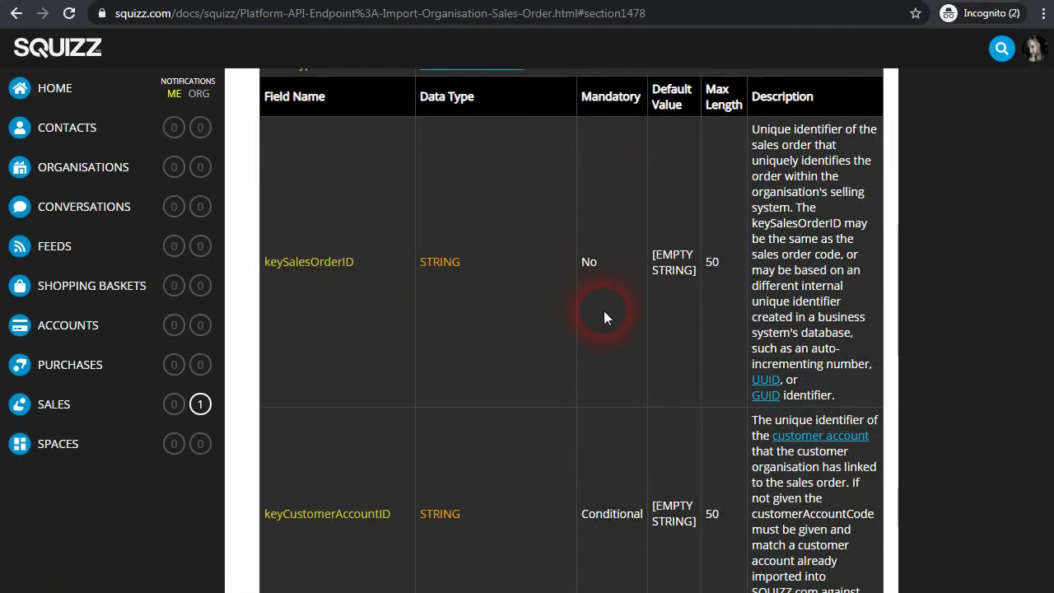
scroll(603, 310, "down", 6)
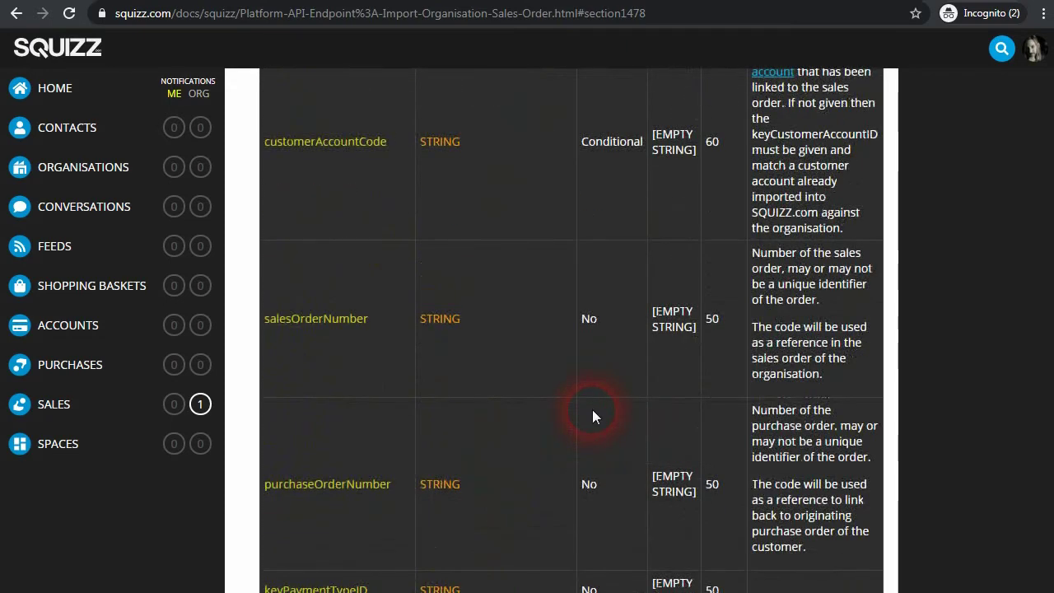
scroll(593, 412, "down", 15)
scroll(591, 403, "down", 20)
scroll(590, 403, "up", 3)
scroll(585, 391, "up", 1)
scroll(595, 370, "down", 1)
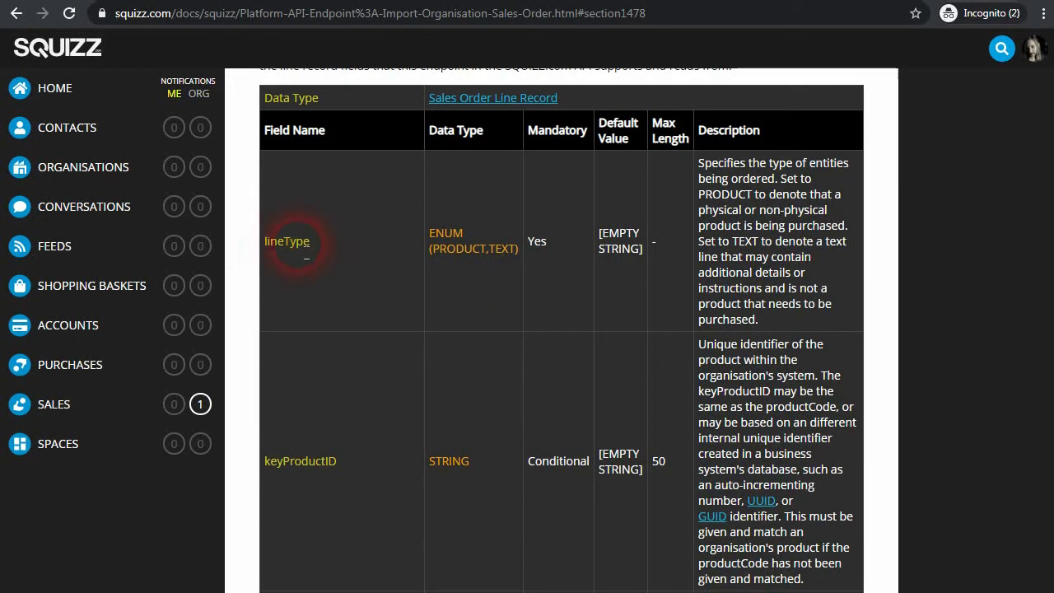
scroll(420, 321, "down", 4)
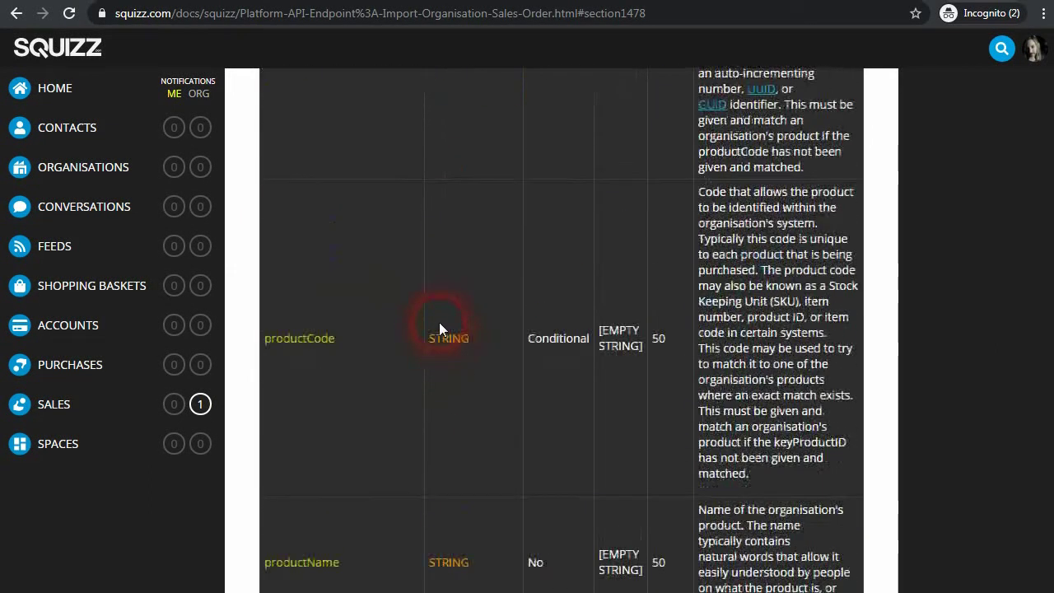
scroll(435, 326, "up", 1)
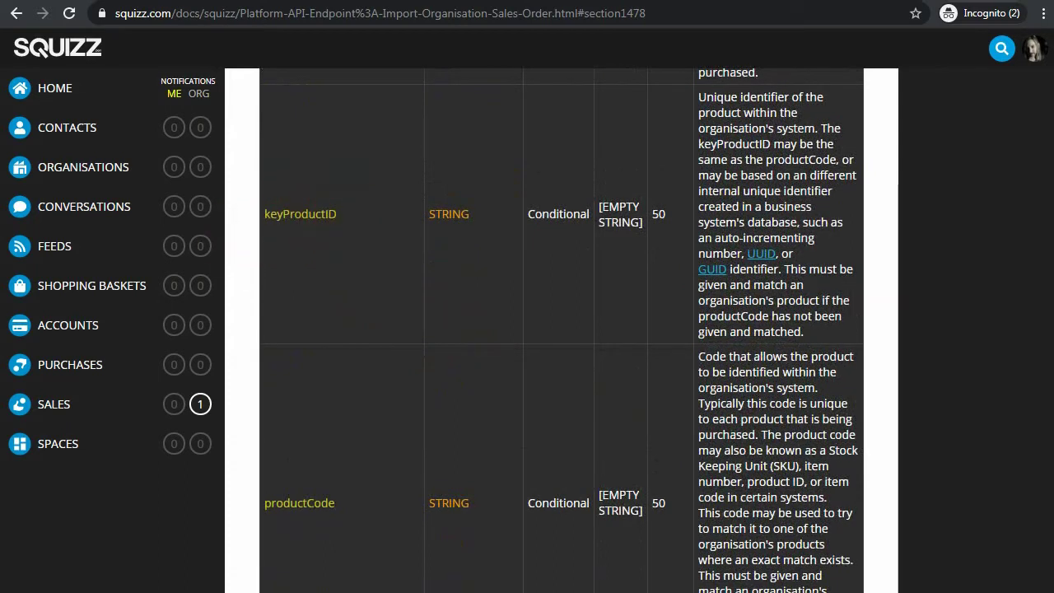
scroll(470, 426, "down", 8)
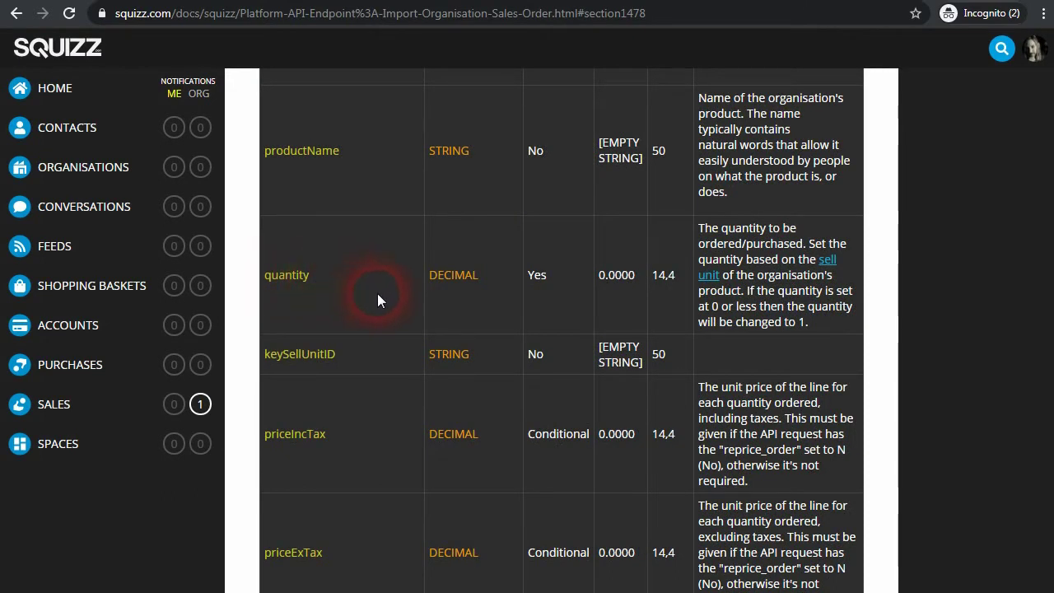
scroll(377, 293, "down", 3)
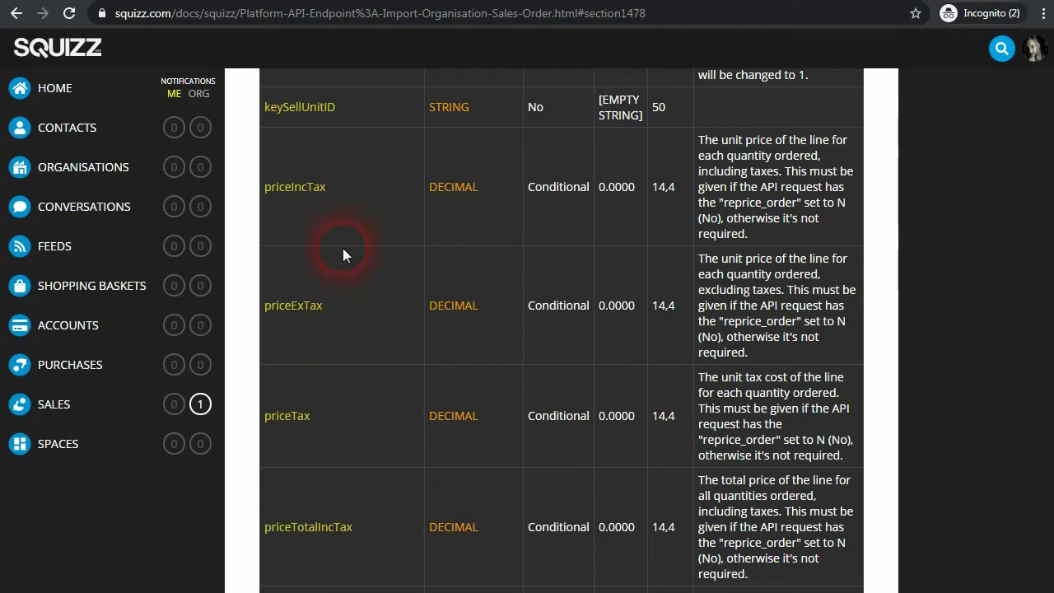
scroll(354, 329, "down", 4)
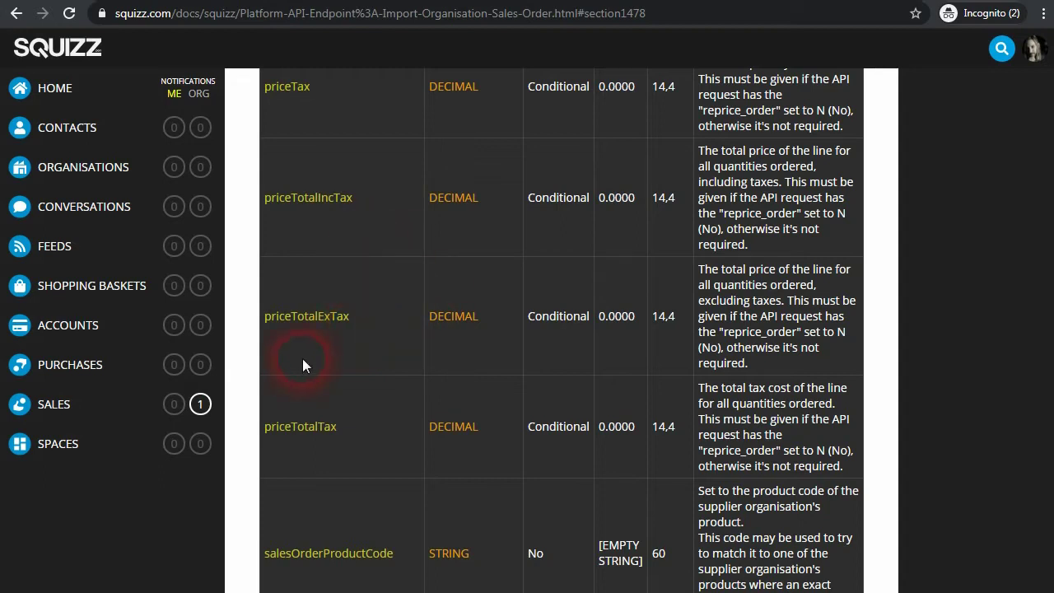
scroll(344, 385, "down", 5)
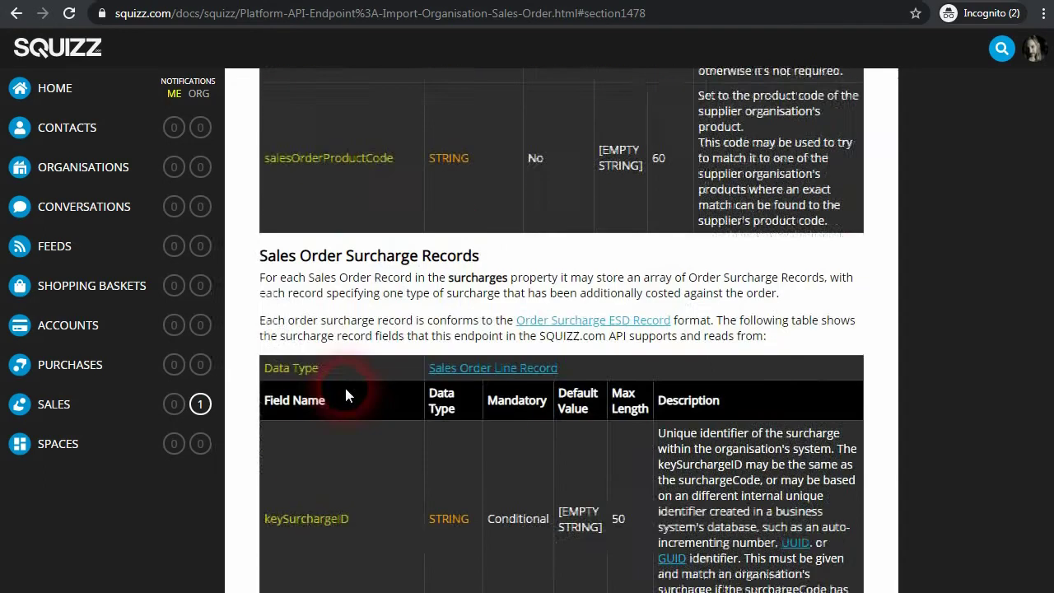
scroll(595, 223, "up", 4)
scroll(400, 318, "down", 7)
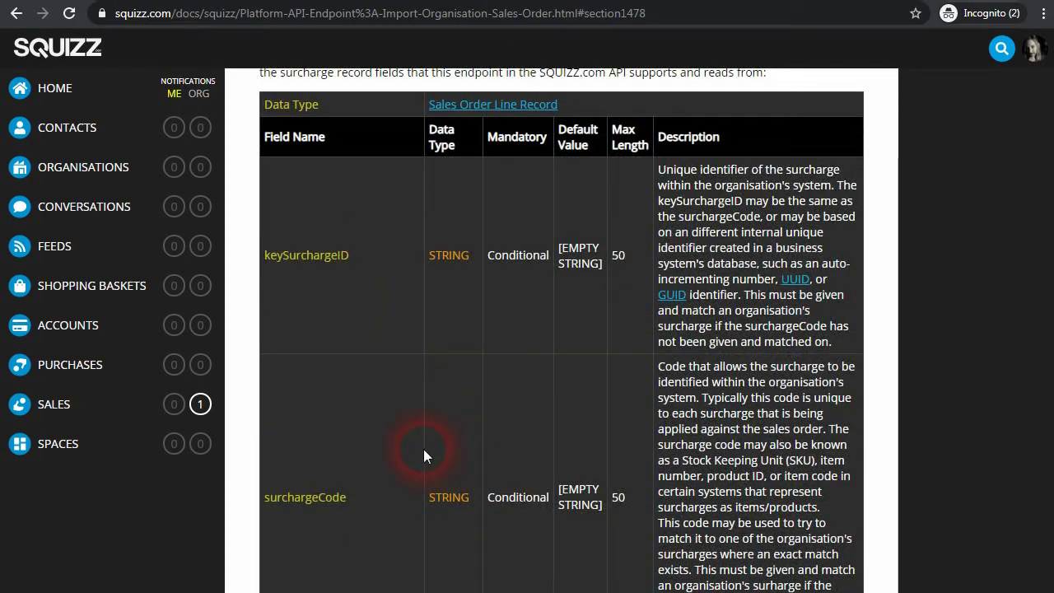
scroll(404, 405, "down", 6)
scroll(397, 384, "up", 2)
scroll(397, 382, "down", 8)
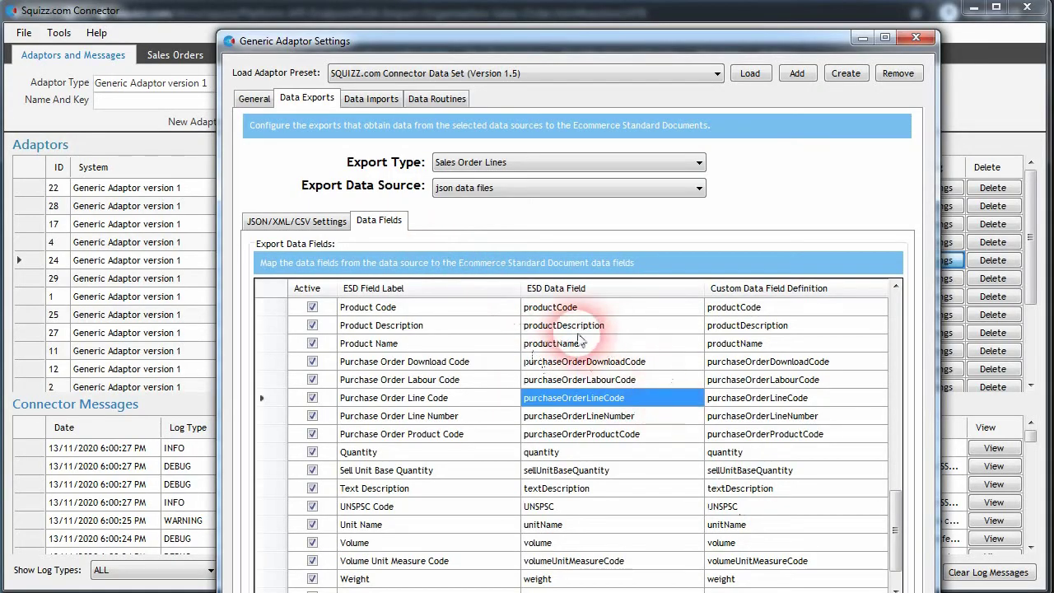
left_click(579, 331)
left_click(312, 326)
left_click(312, 342)
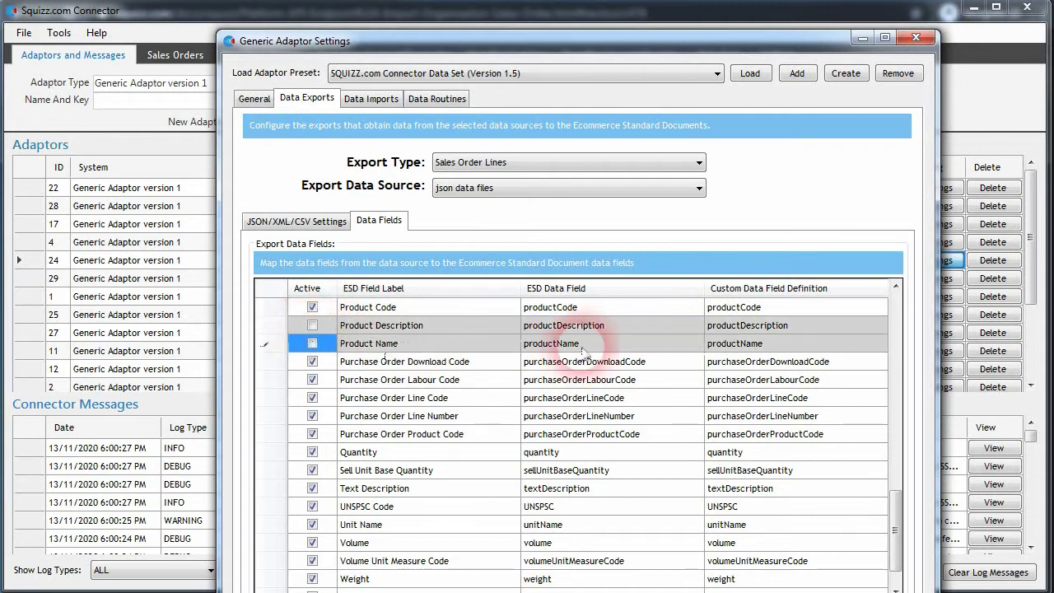
left_click(749, 348)
left_click(312, 343)
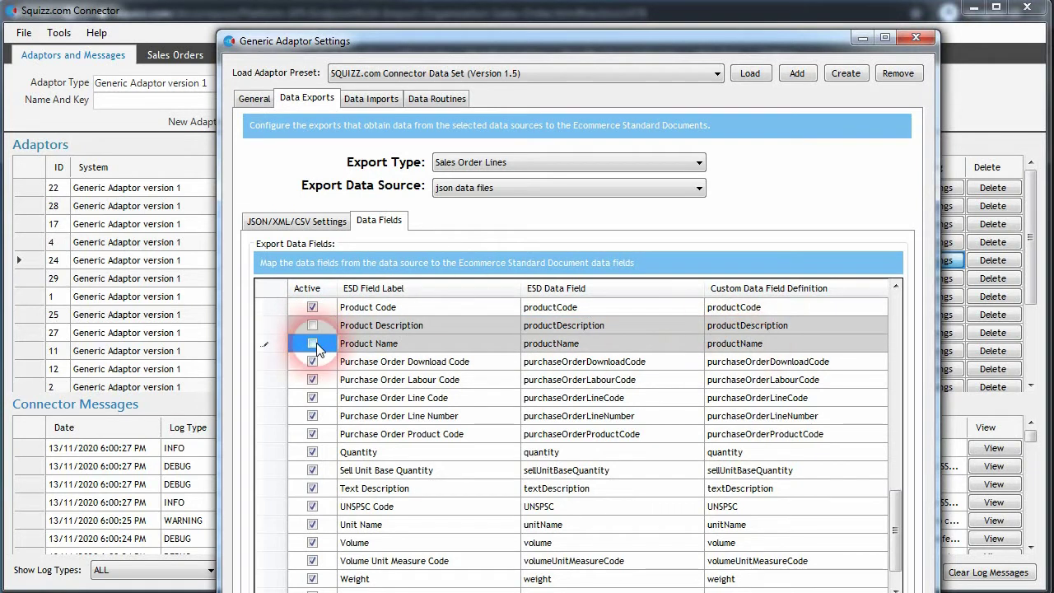
left_click(312, 325)
left_click(713, 452)
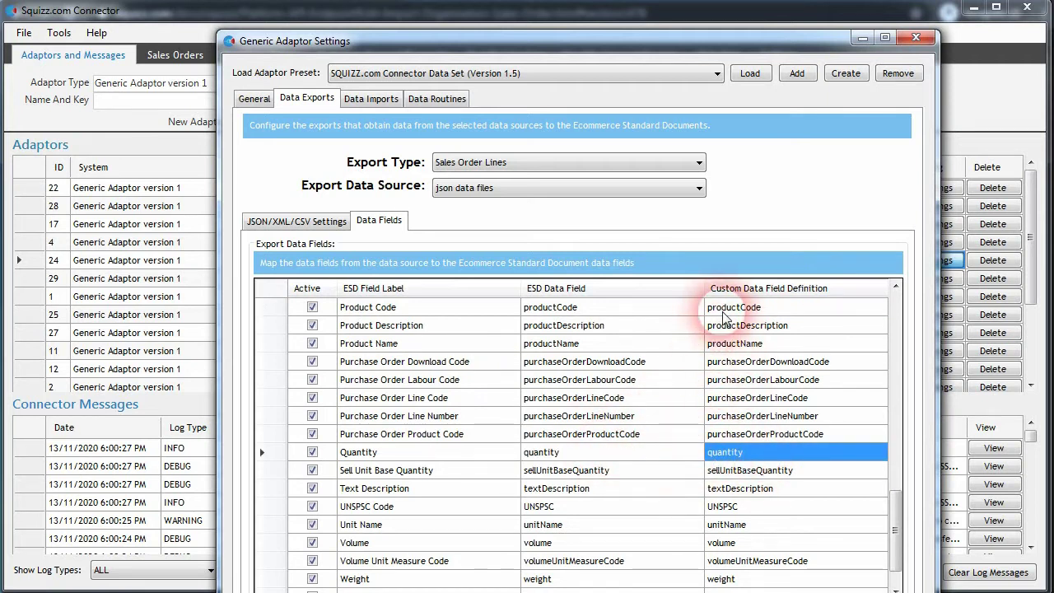
scroll(681, 447, "up", 10)
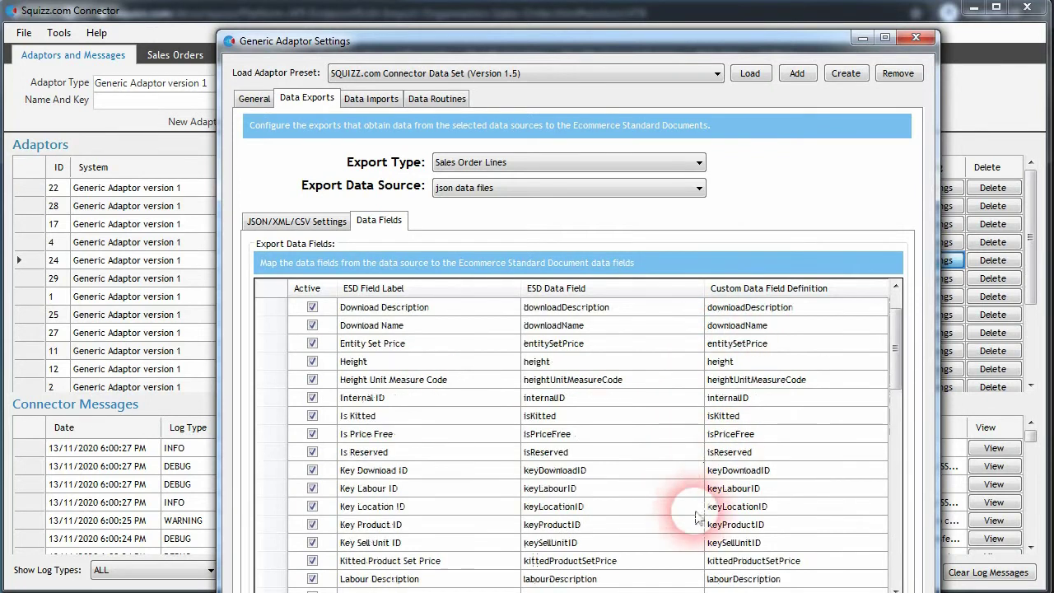
left_click(751, 527)
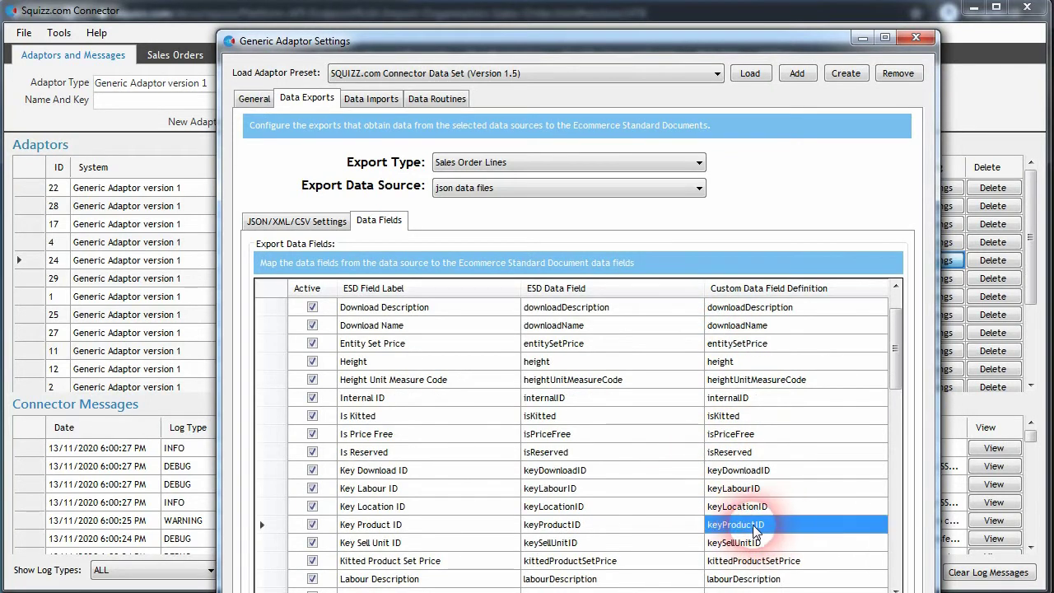
scroll(752, 524, "down", 2)
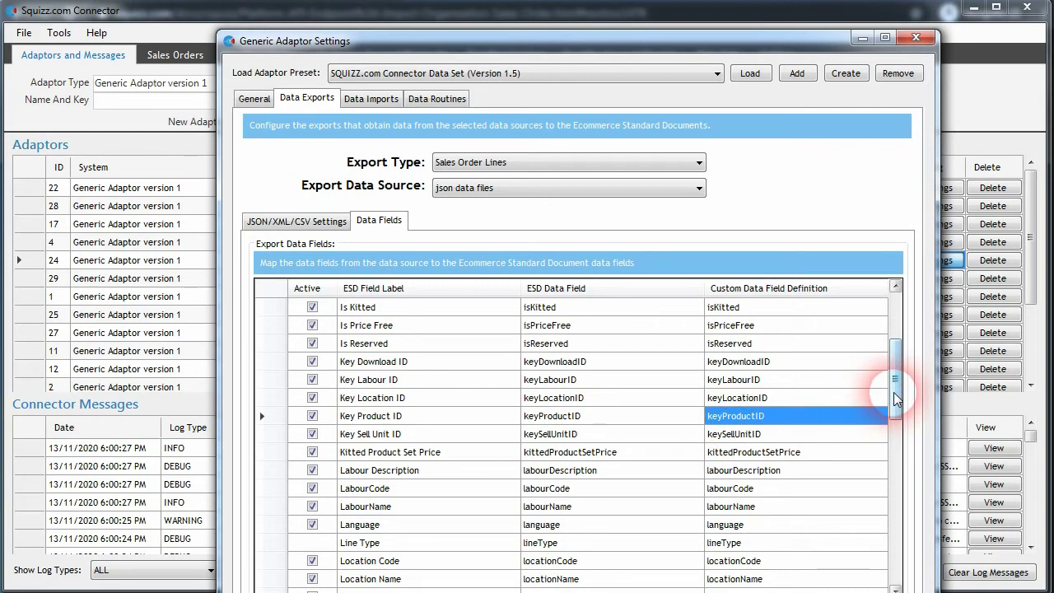
left_click_drag(896, 399, 736, 440)
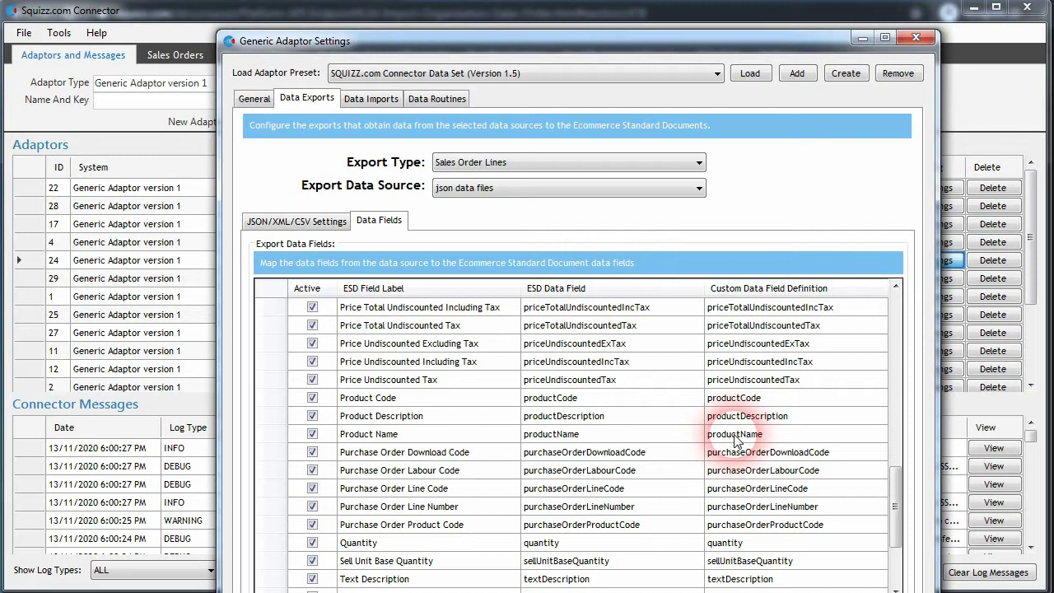
left_click(736, 435)
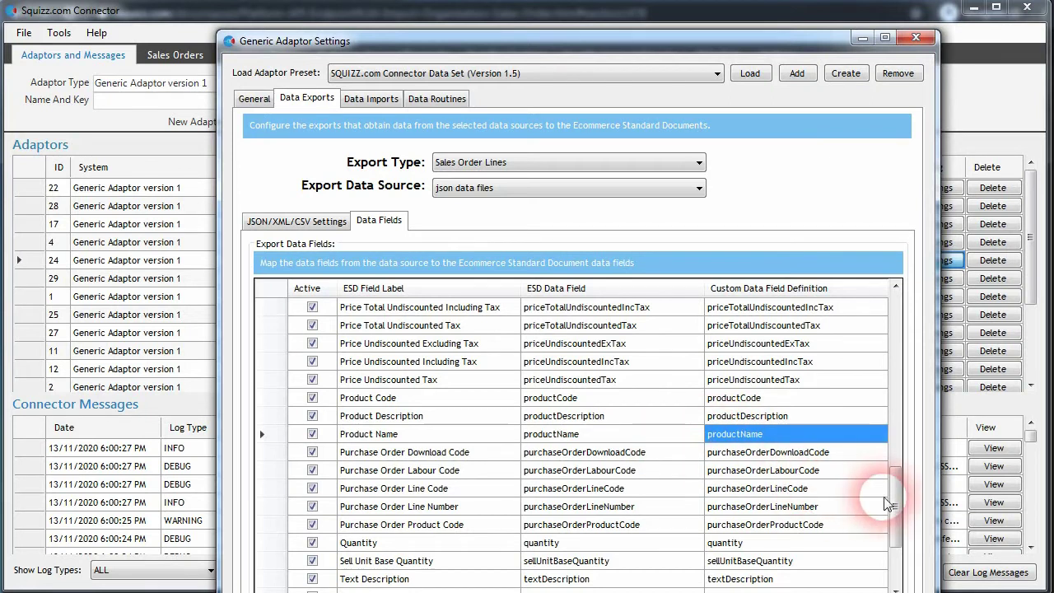
left_click_drag(895, 504, 577, 223)
left_click(586, 163)
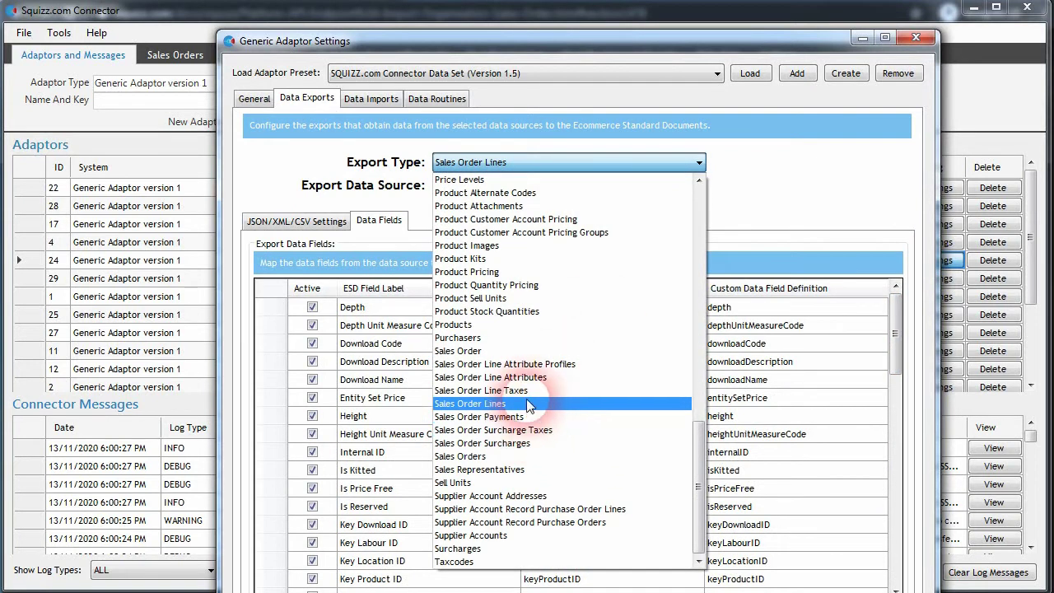
Choose Sales Order Line Taxes, then view the Downtown Office Supplies adaptor's API URL and Organisation ID
left_click(539, 391)
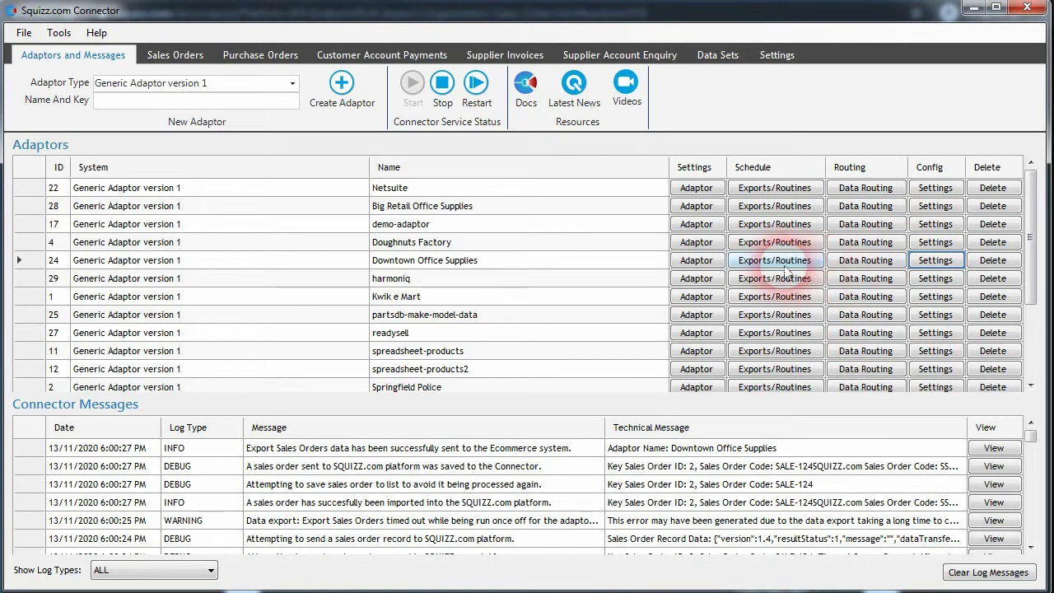
left_click(699, 262)
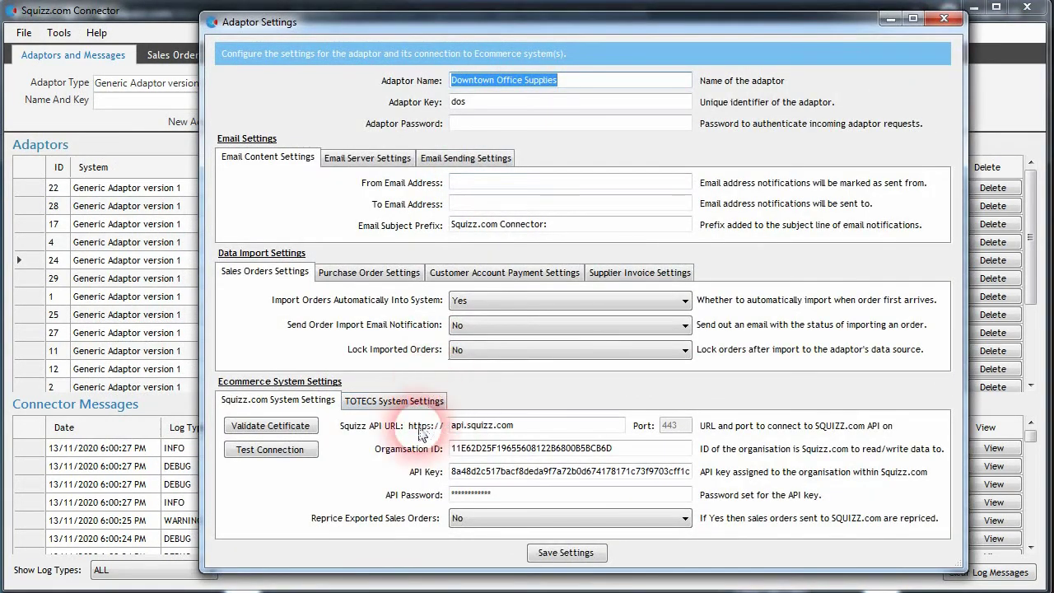
left_click(524, 430)
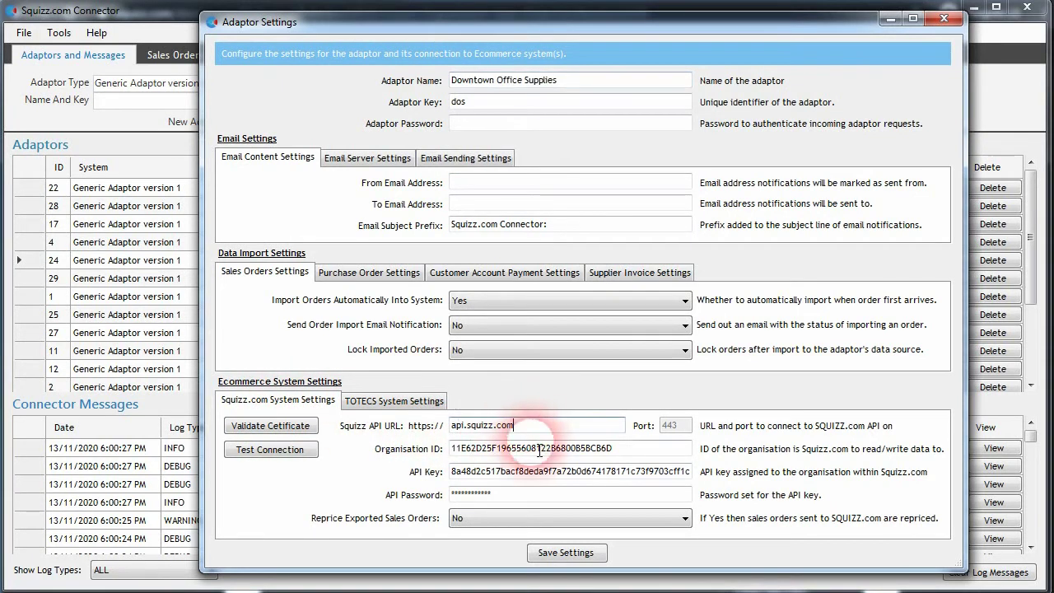
double_click(613, 449)
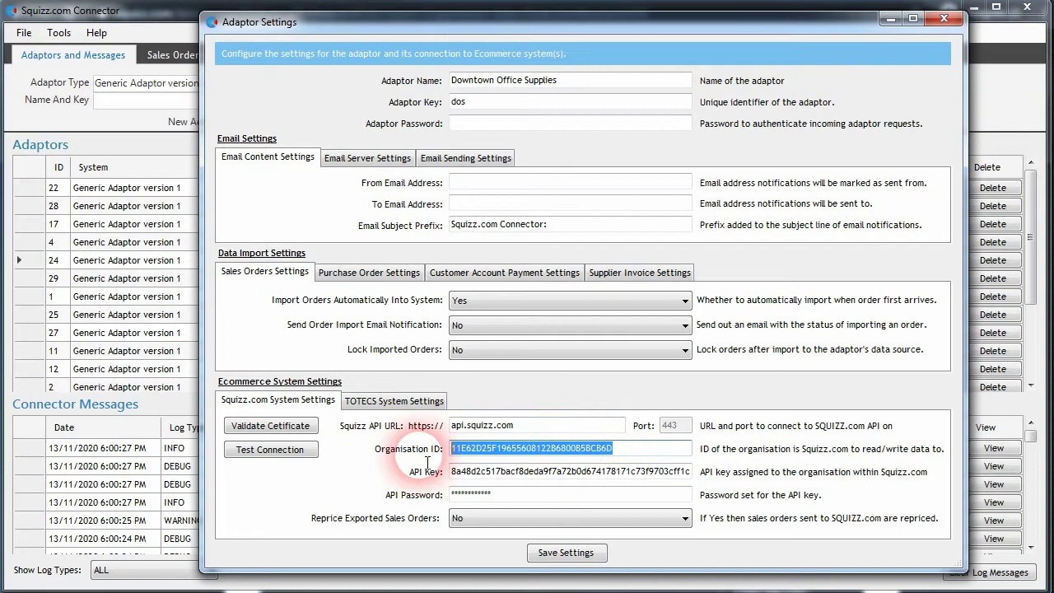
left_click(626, 453)
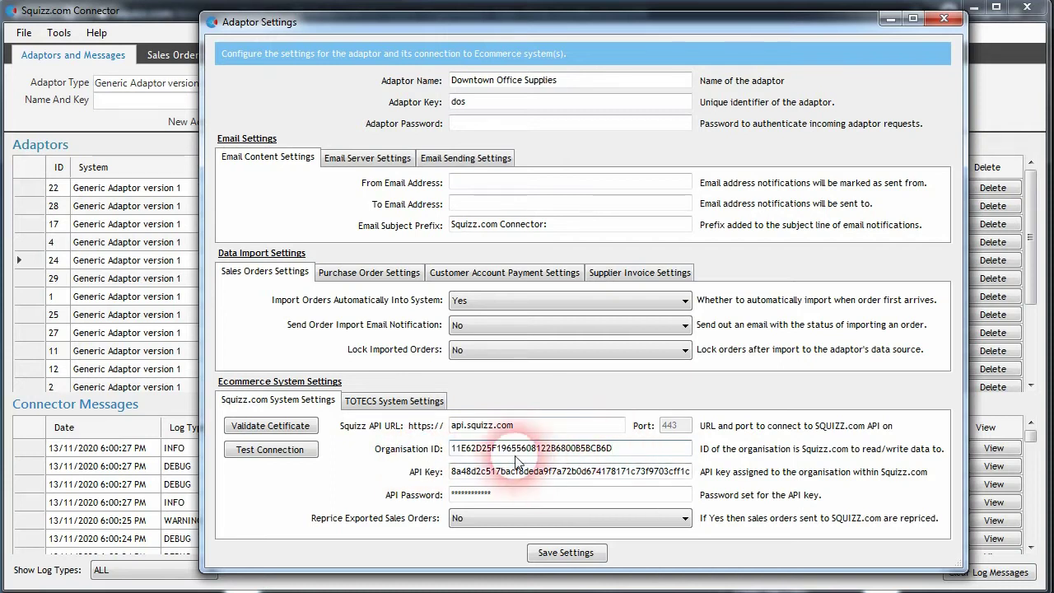
double_click(549, 453)
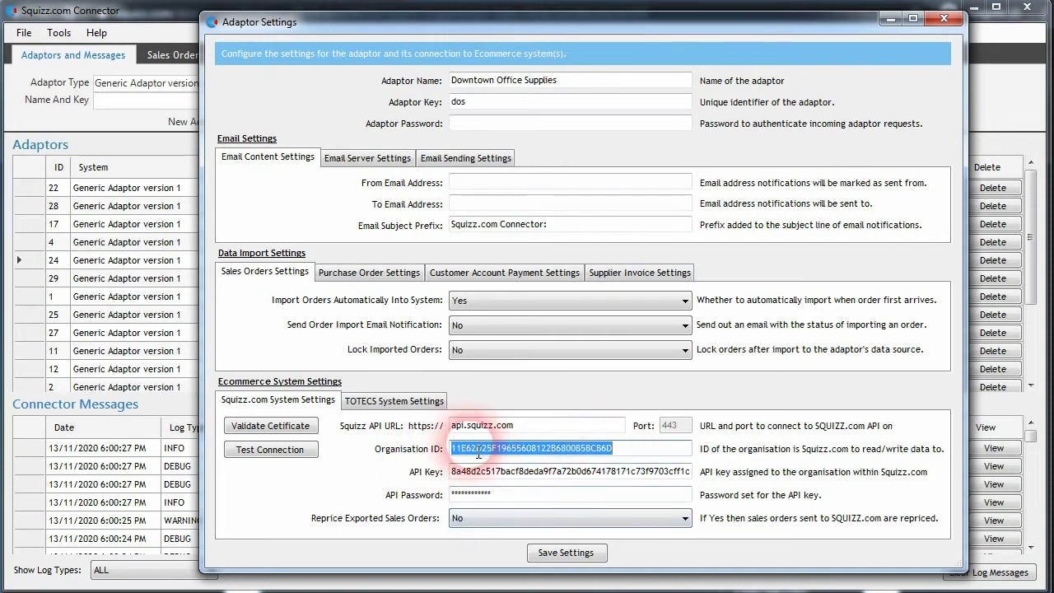
left_click(635, 452)
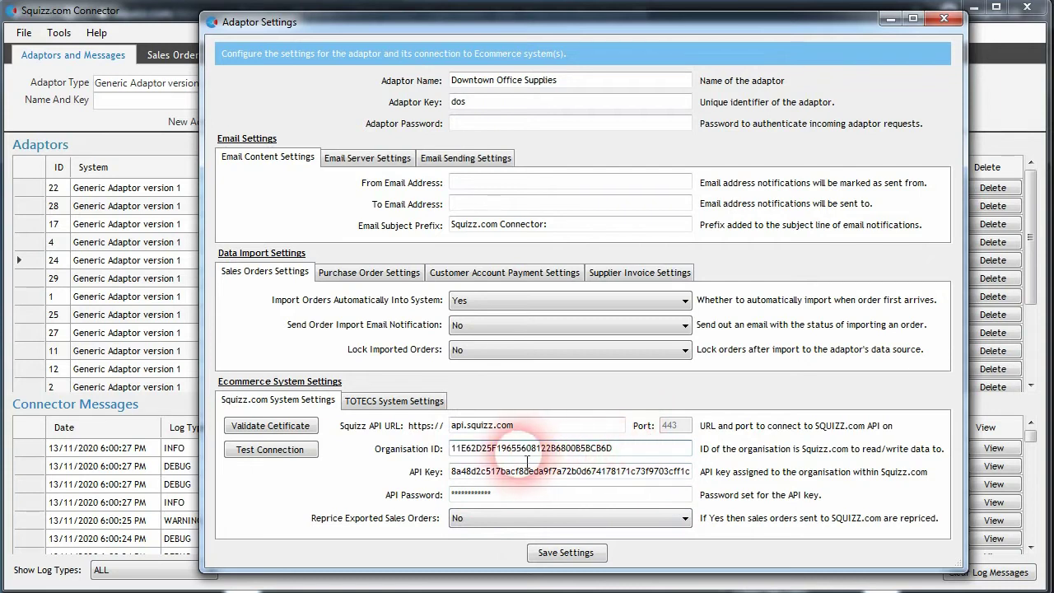
Check the API password setting and leave Reprice Exported Sales Orders at No
left_click(480, 497)
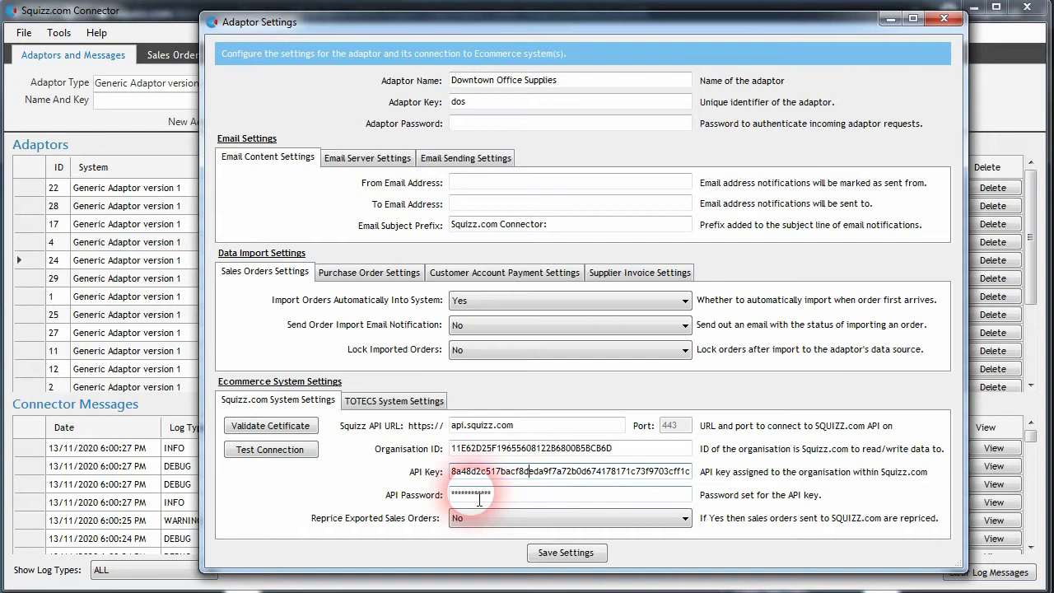
left_click(493, 521)
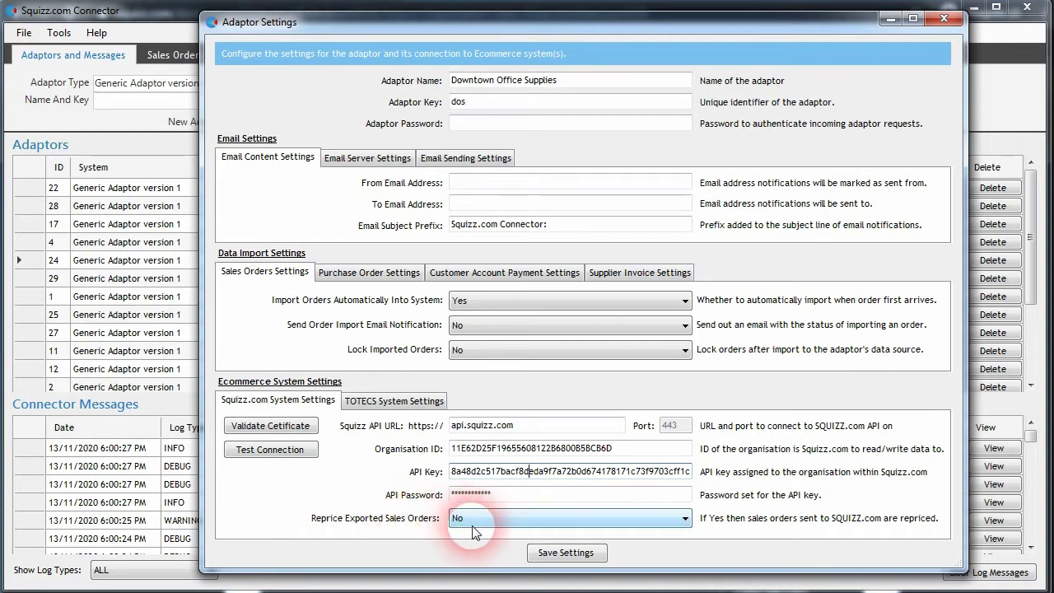
left_click(475, 525)
left_click(474, 524)
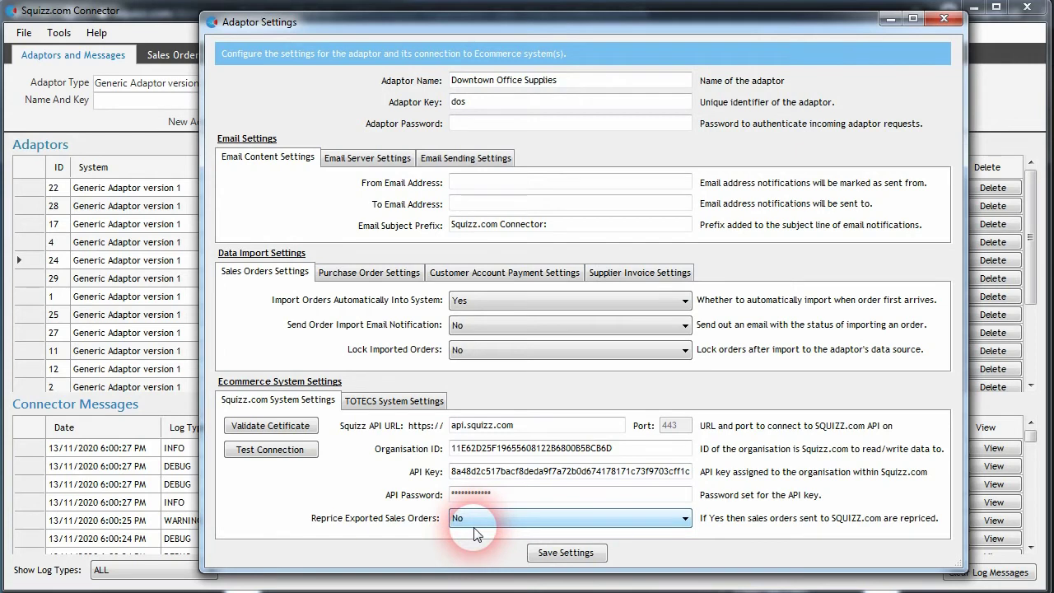
left_click(474, 525)
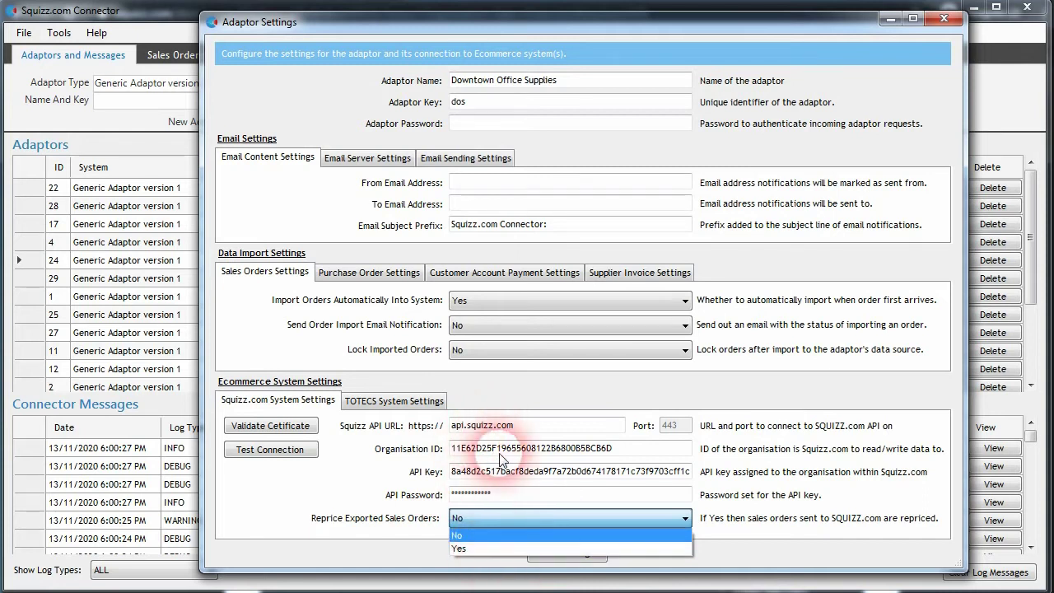
left_click(384, 514)
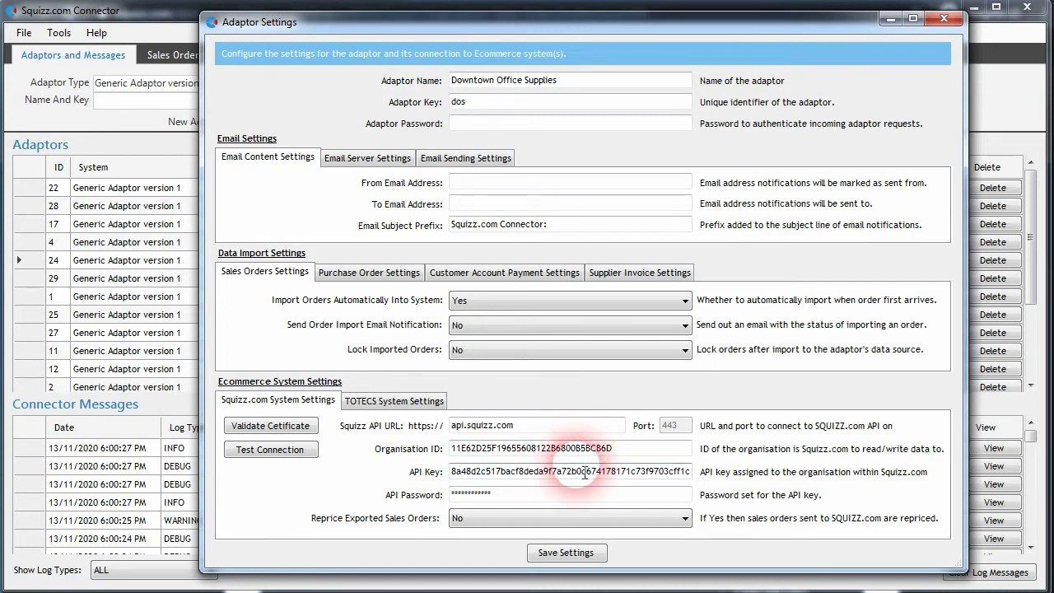
Schedule the Export Sales Orders export to the SQUIZZ Platform to run hourly
left_click(945, 18)
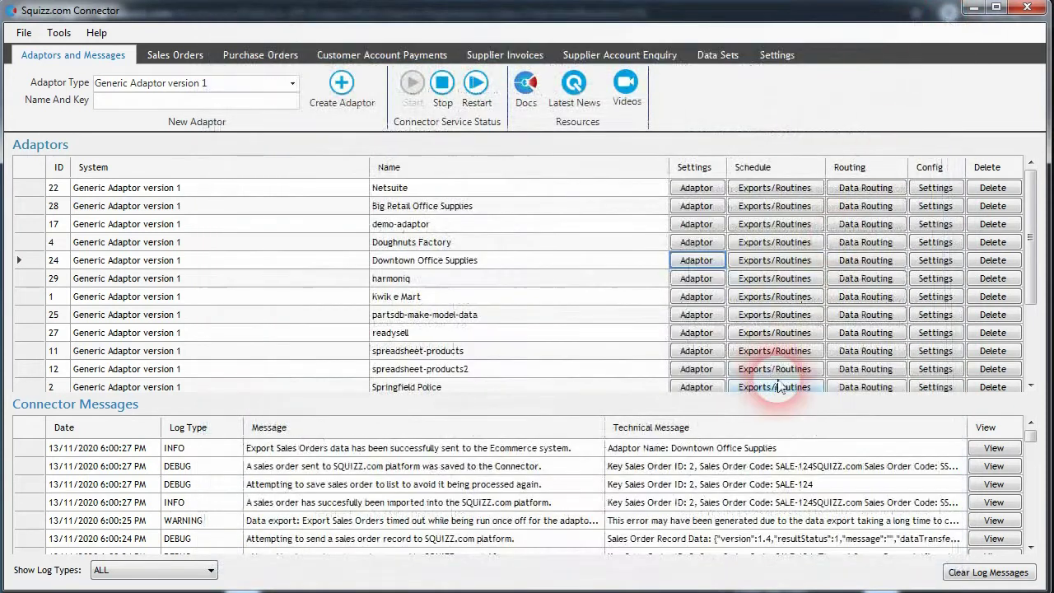
left_click(797, 262)
left_click_drag(423, 158, 420, 198)
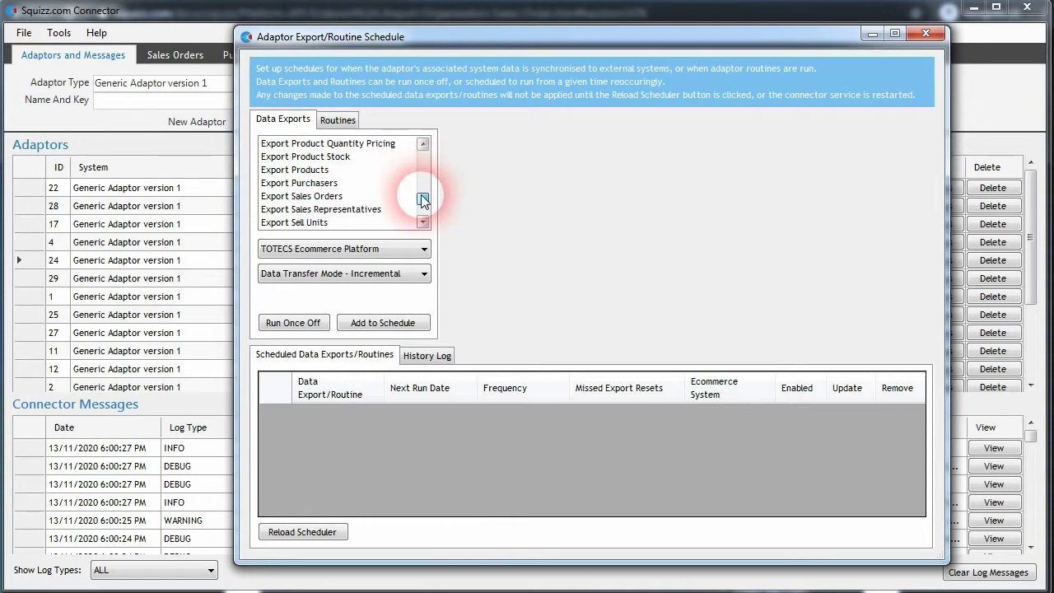
left_click(302, 197)
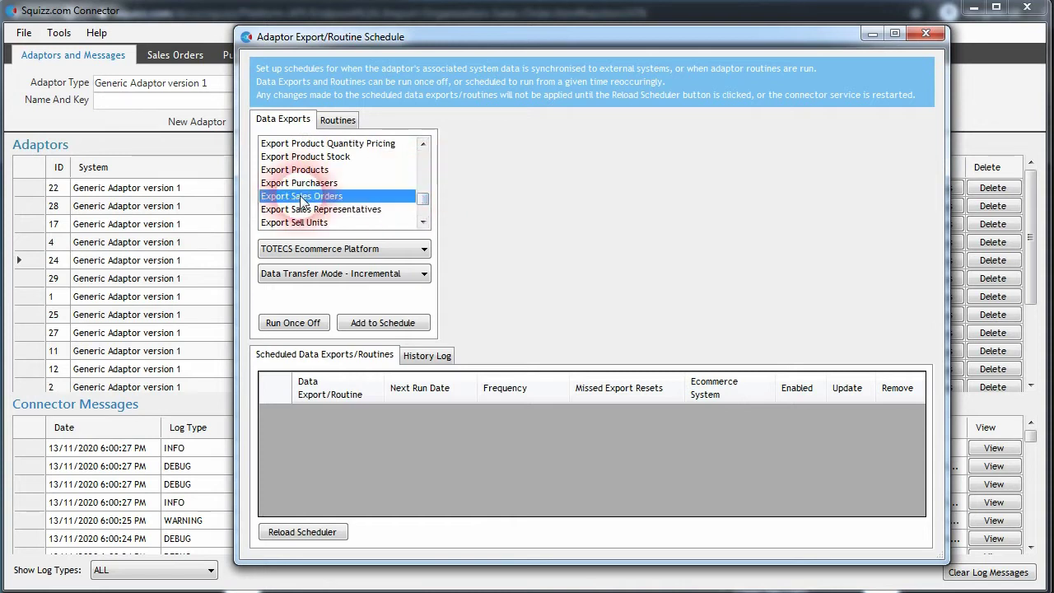
left_click(390, 251)
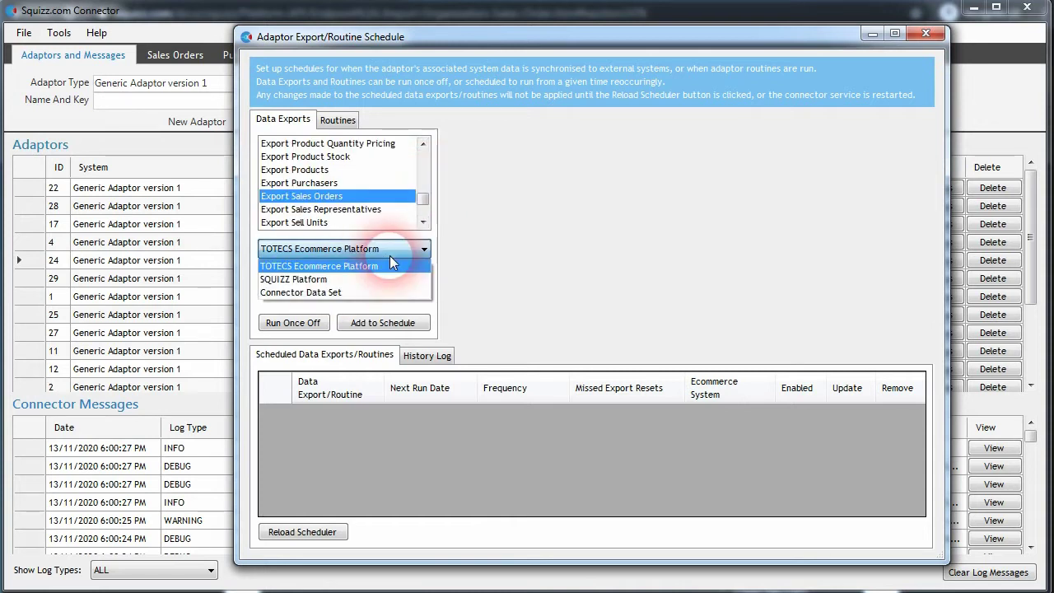
left_click(339, 278)
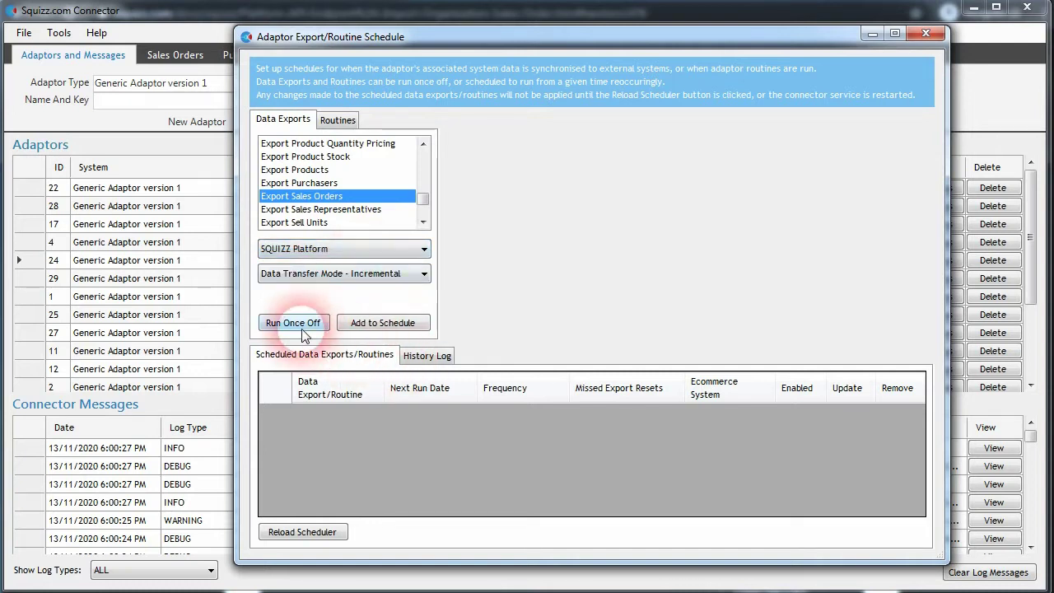
left_click(382, 323)
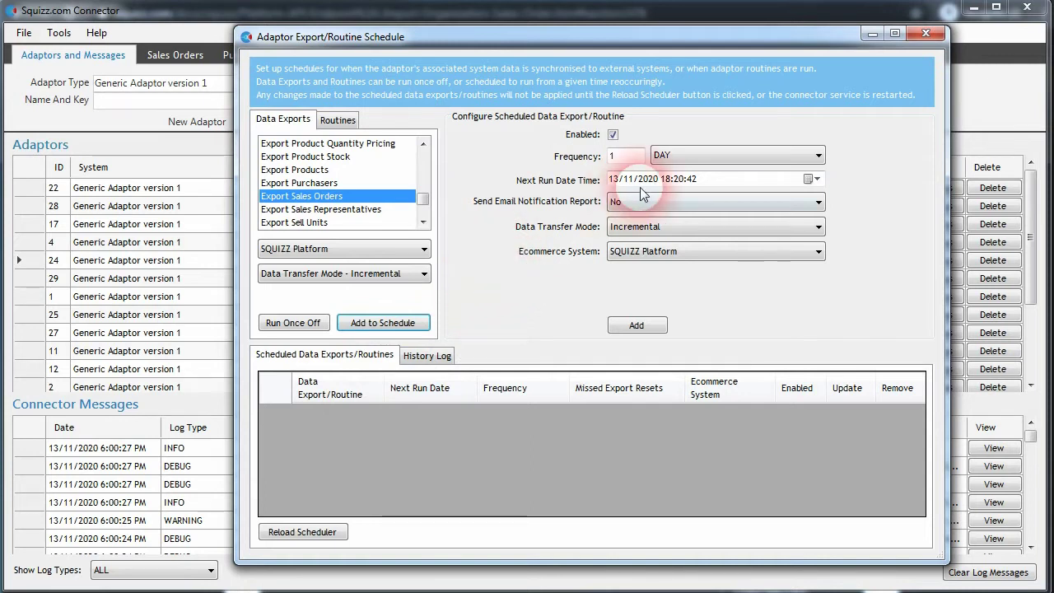
left_click(687, 156)
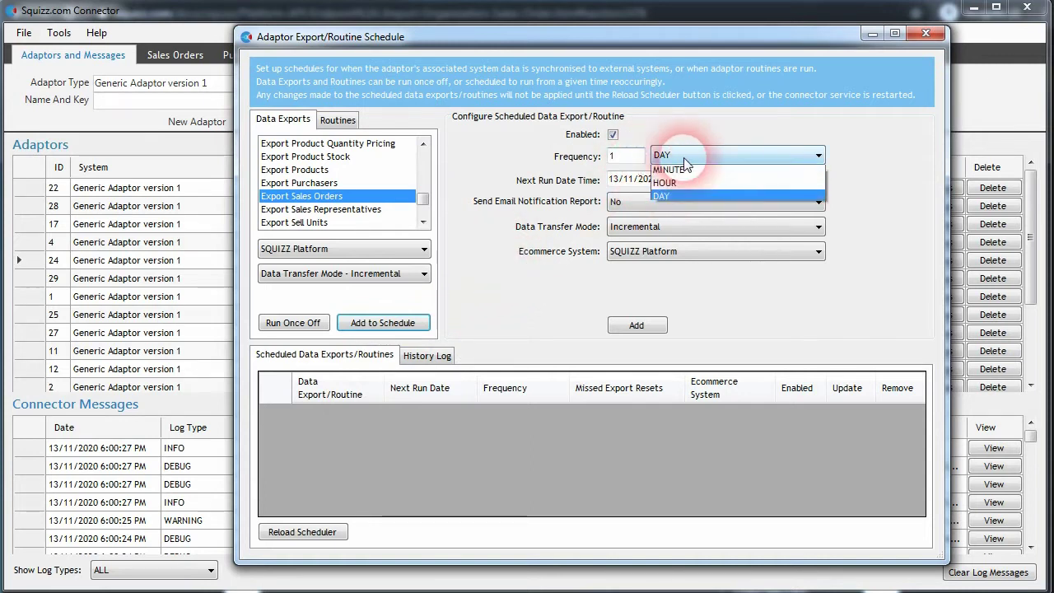
left_click(673, 181)
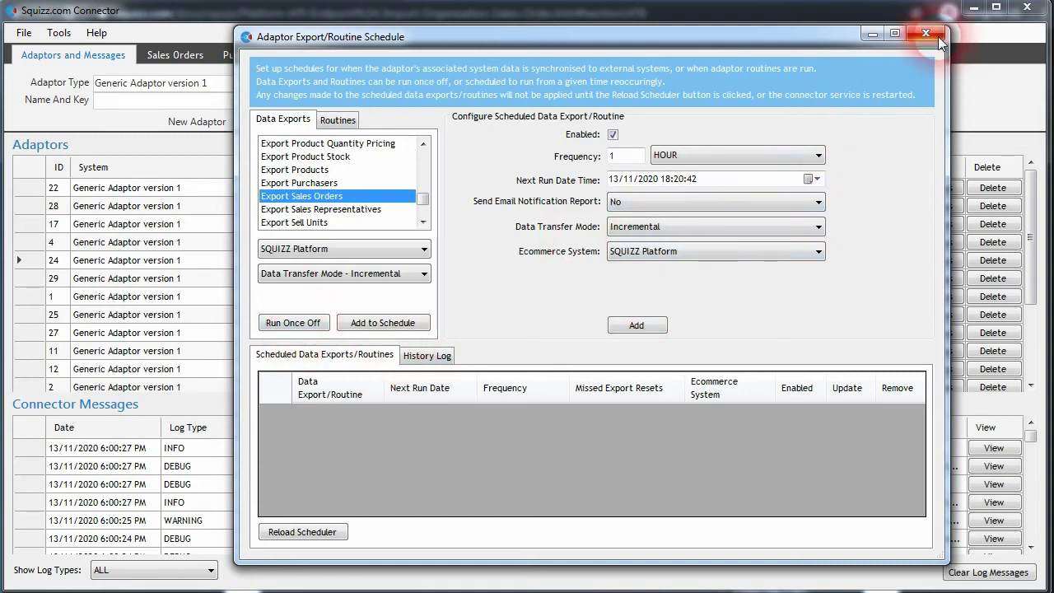
In the History Log, confirm Export Sales Orders exported 2 records, then close the schedule window
left_click(427, 355)
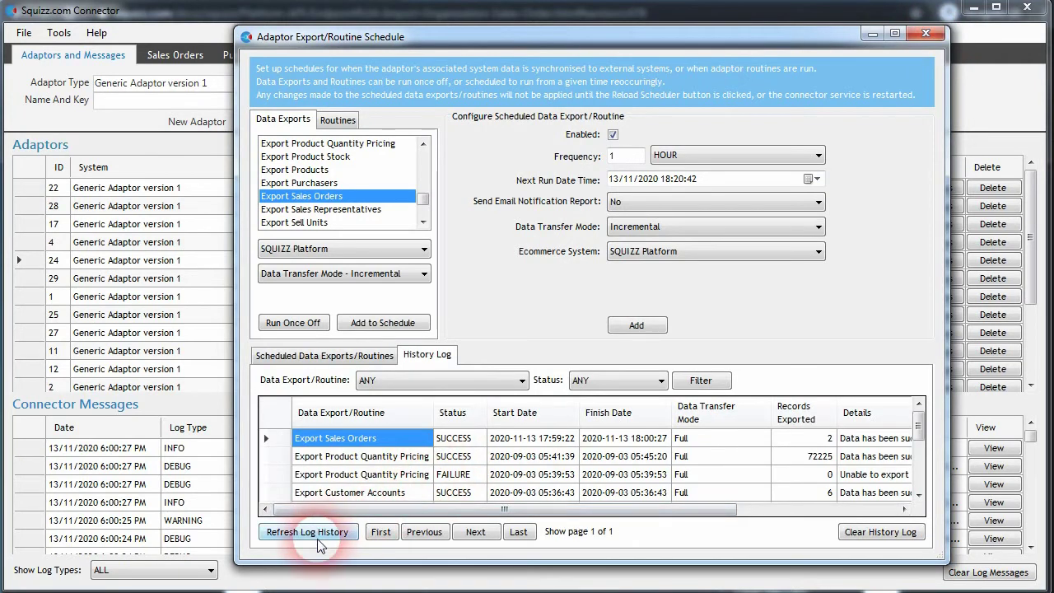
left_click(819, 441)
mouse_move(615, 509)
left_mouse_down()
mouse_move(696, 506)
mouse_move(624, 518)
left_mouse_up()
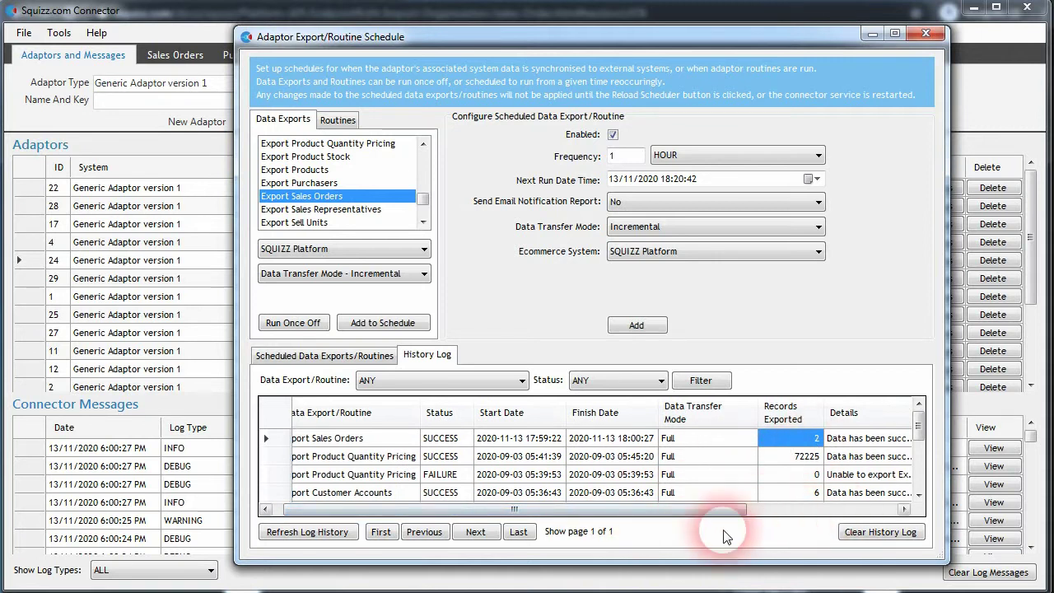
left_click_drag(716, 509, 856, 509)
left_click(925, 33)
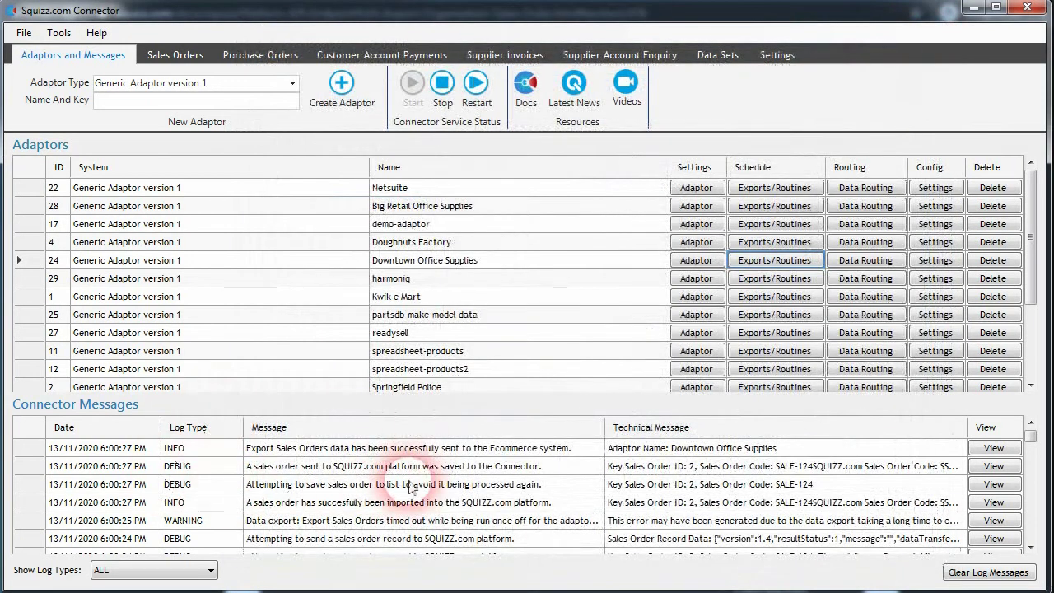
left_click(247, 451)
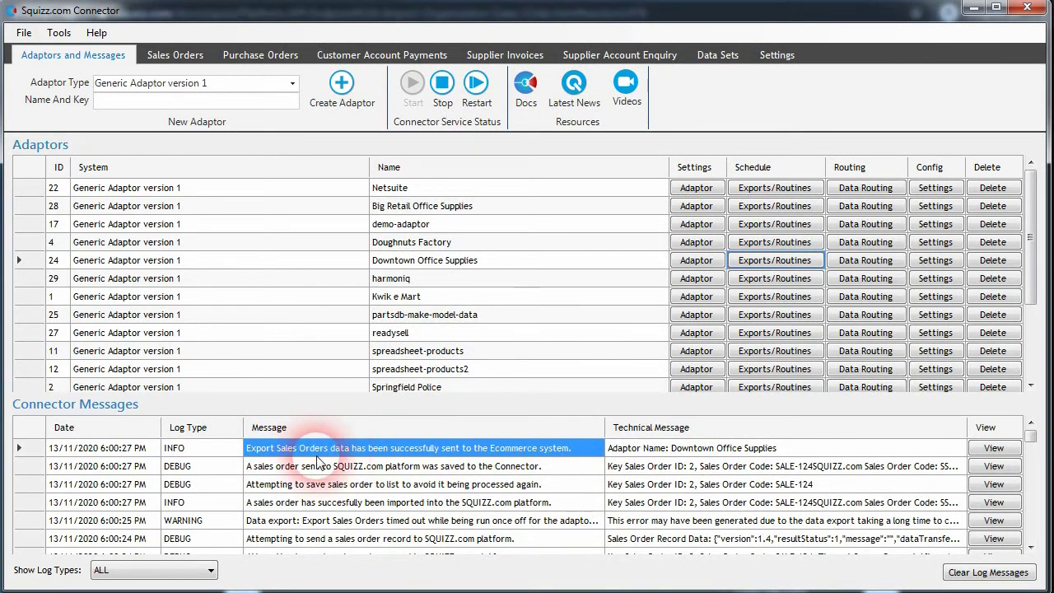
left_click(439, 504)
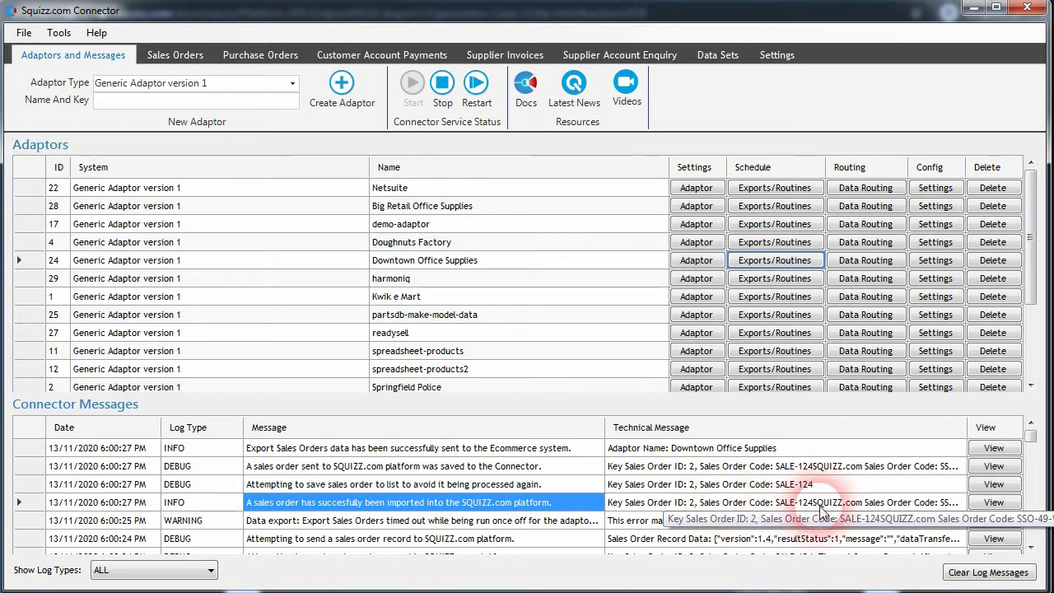
left_click(870, 506)
left_click(993, 502)
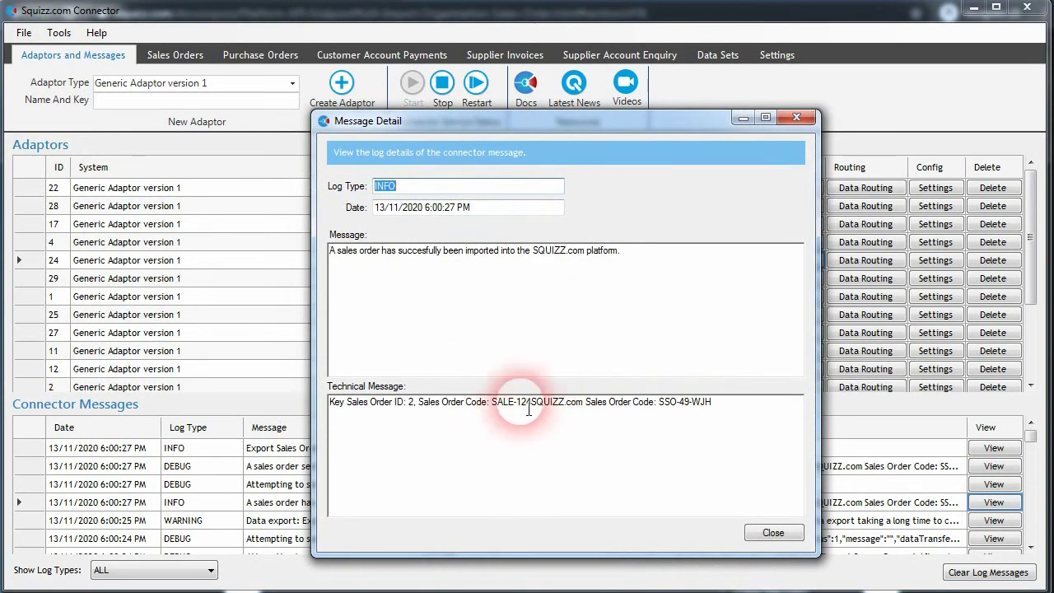
left_click(798, 118)
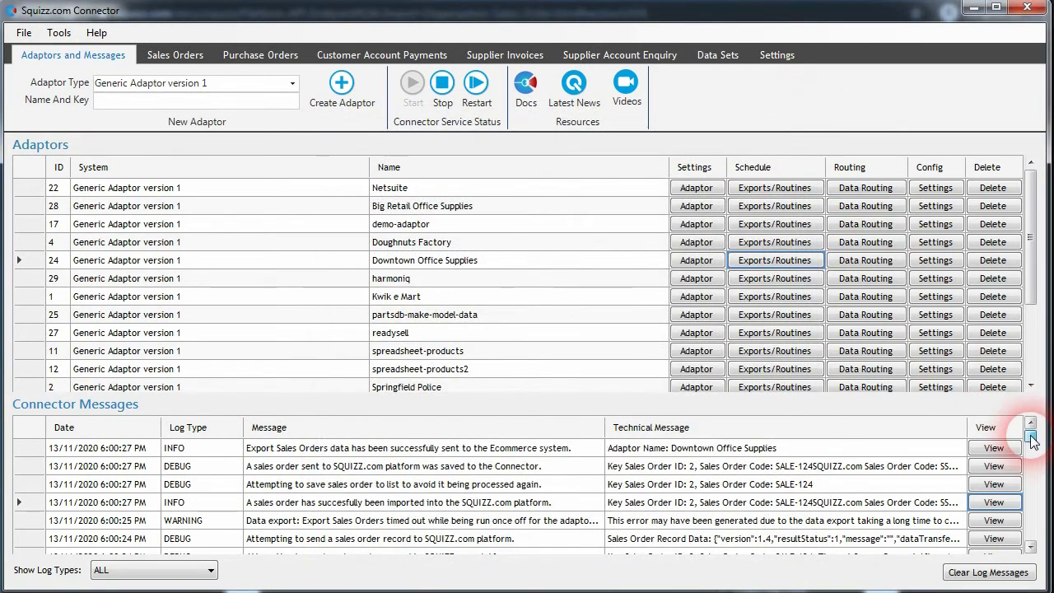
scroll(1032, 442, "down", 2)
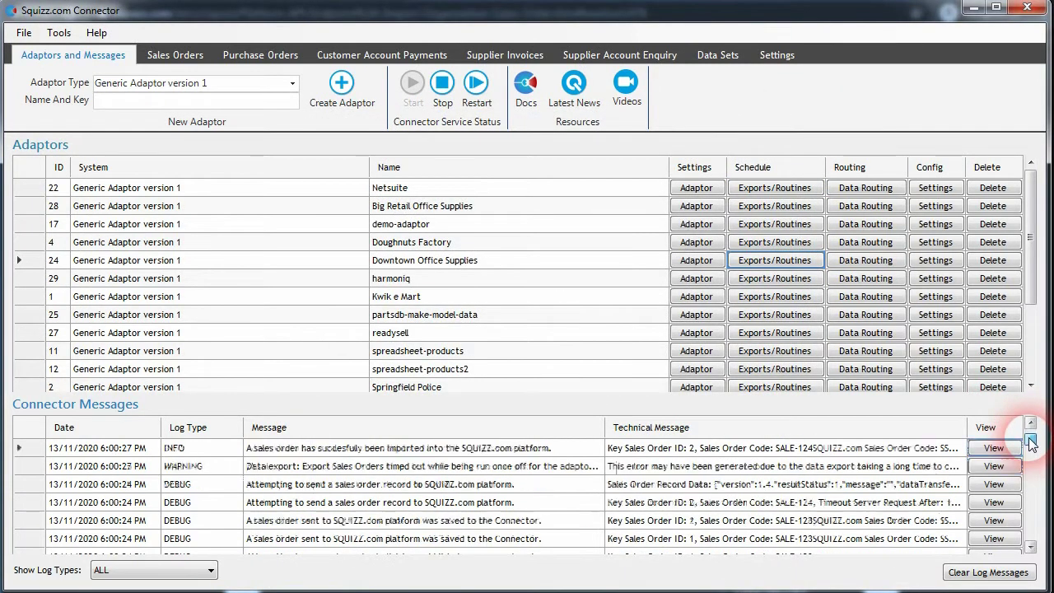
left_click(180, 581)
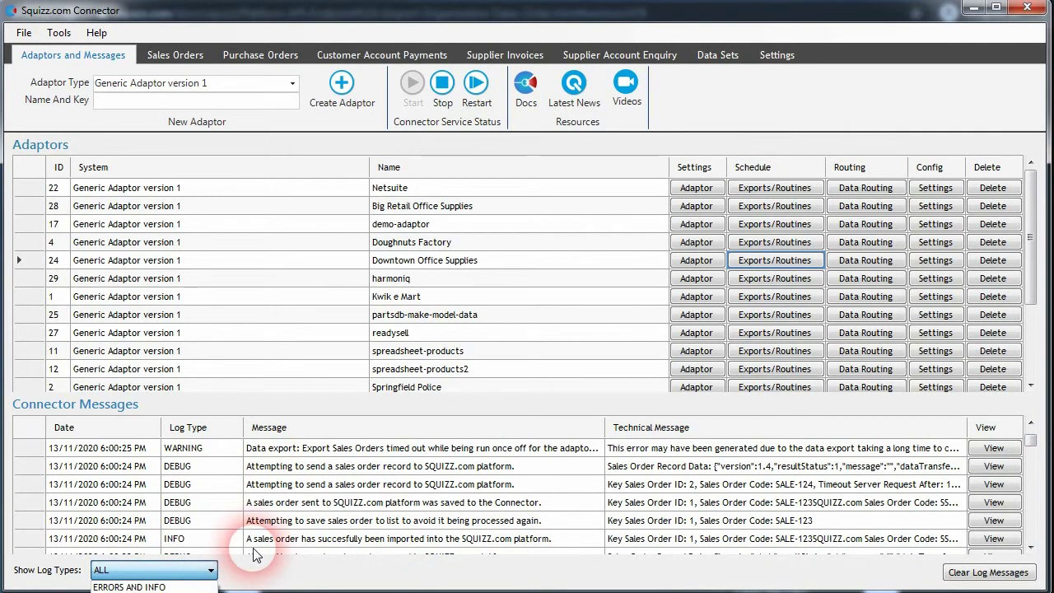
left_click(663, 478)
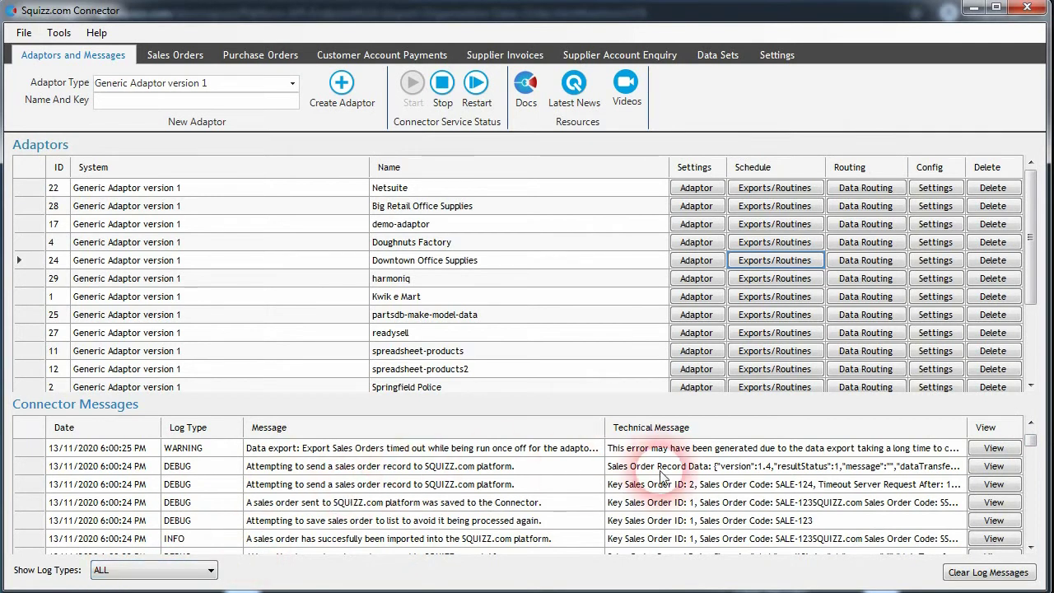
left_click(994, 466)
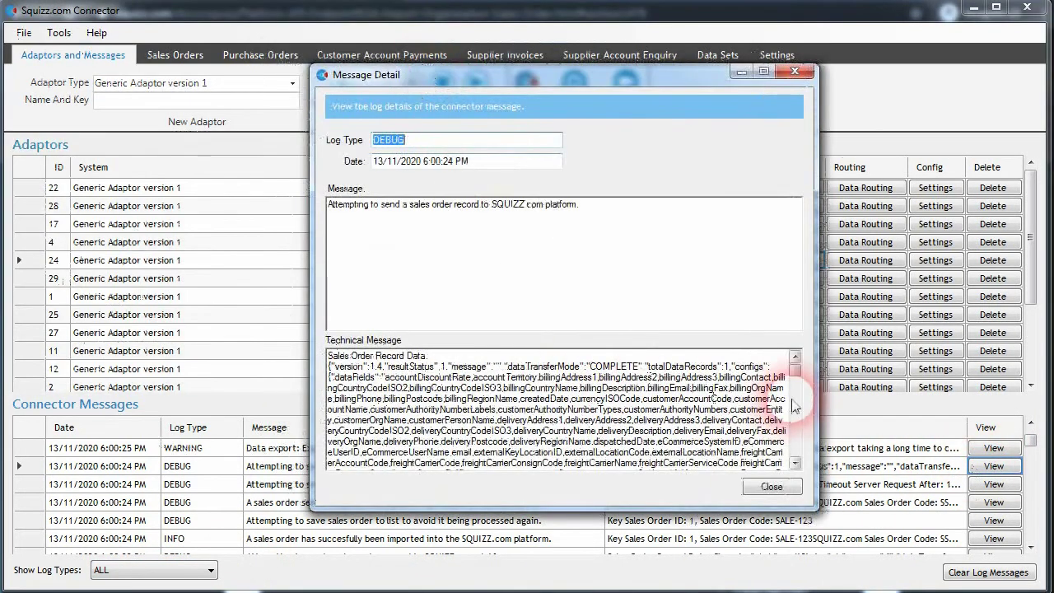
left_click_drag(792, 356, 792, 390)
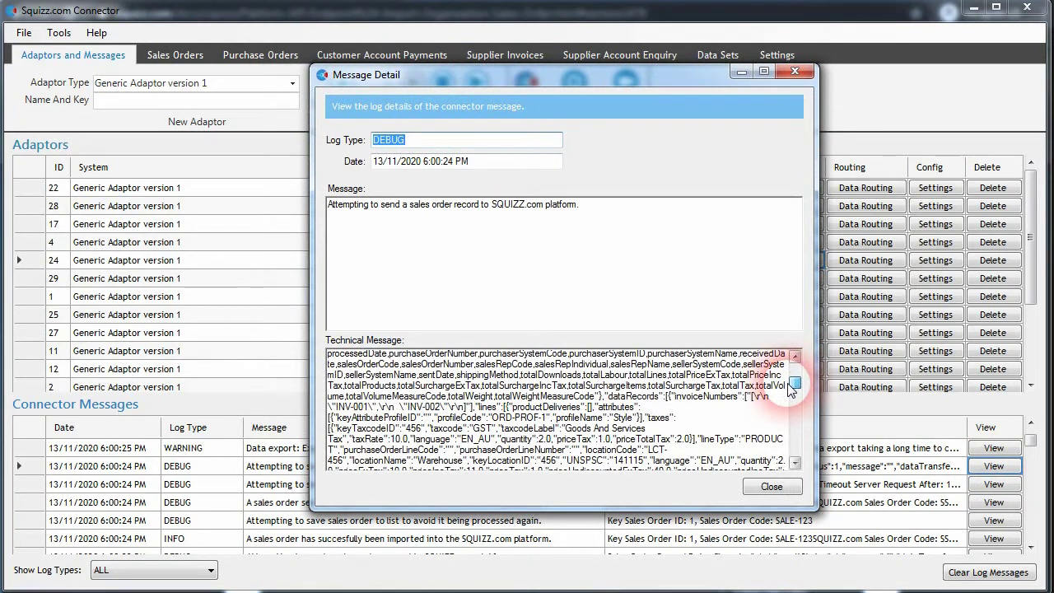
mouse_move(792, 390)
left_mouse_down()
mouse_move(792, 462)
mouse_move(795, 395)
mouse_move(807, 390)
mouse_move(793, 372)
left_mouse_up()
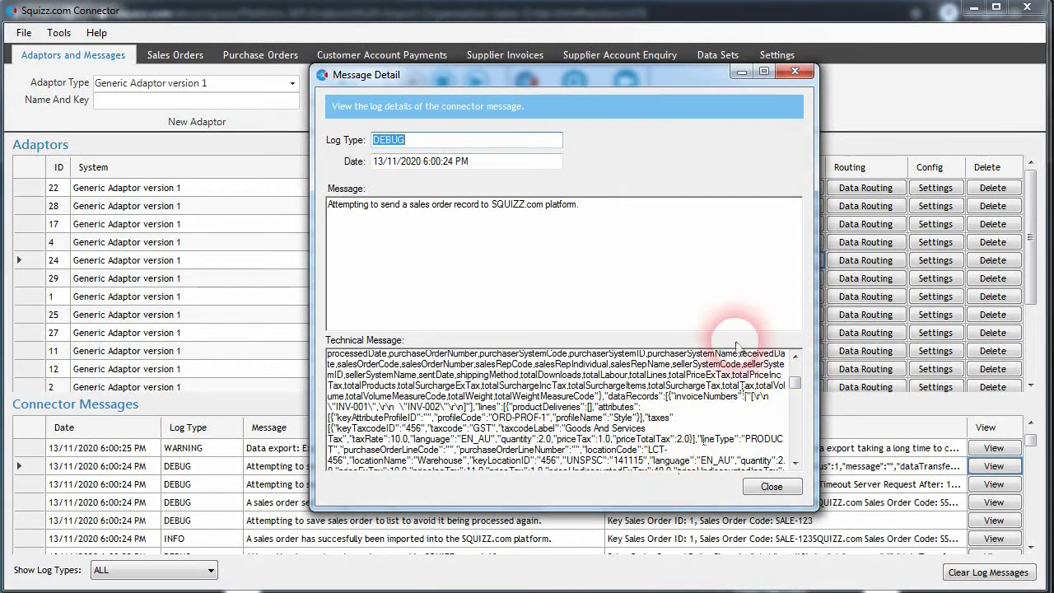
left_click(792, 73)
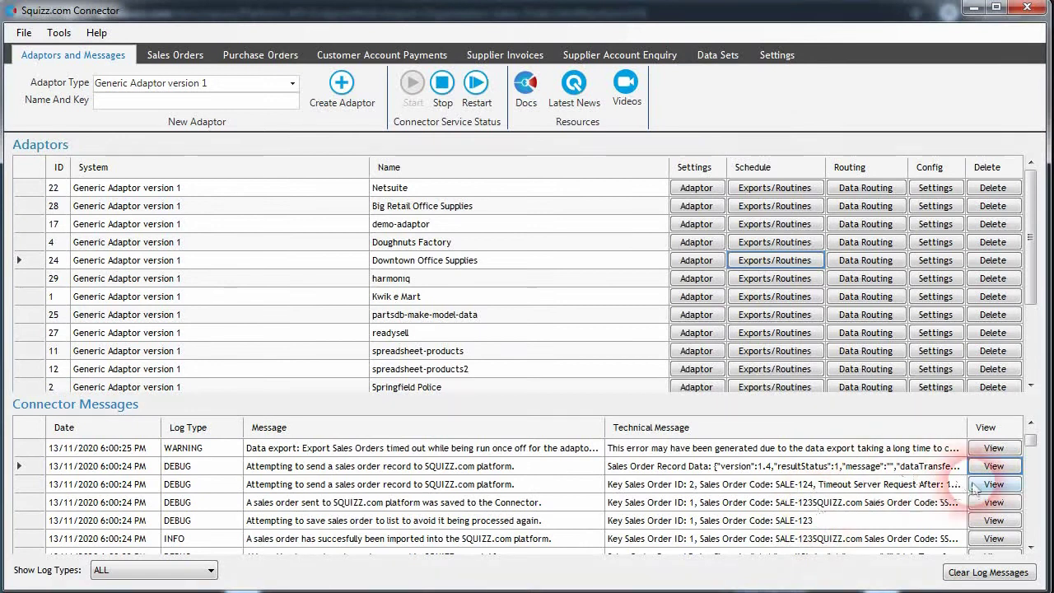
left_click_drag(1031, 444, 1027, 453)
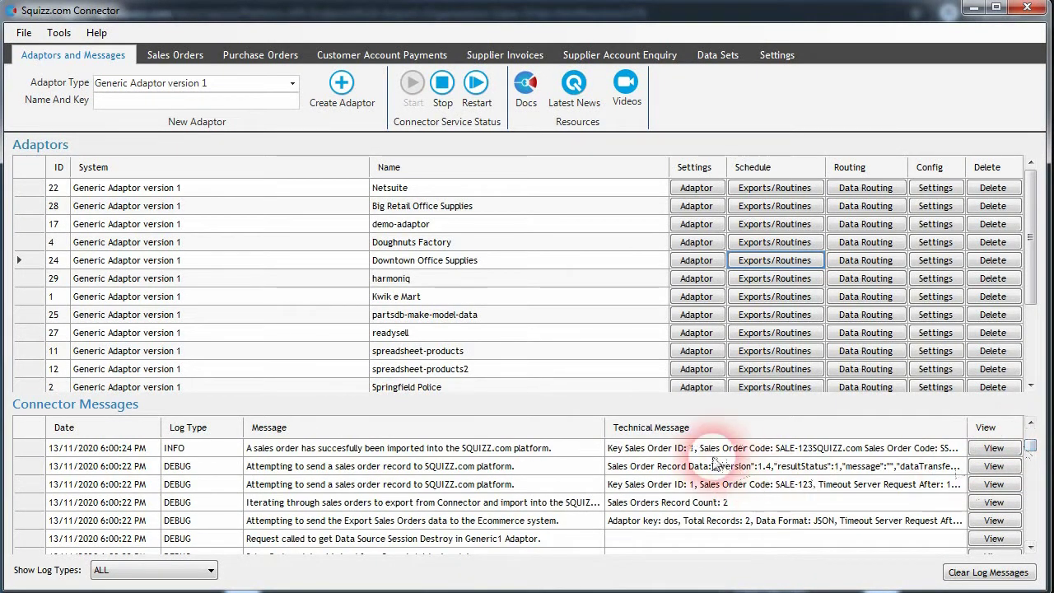
left_click(683, 466)
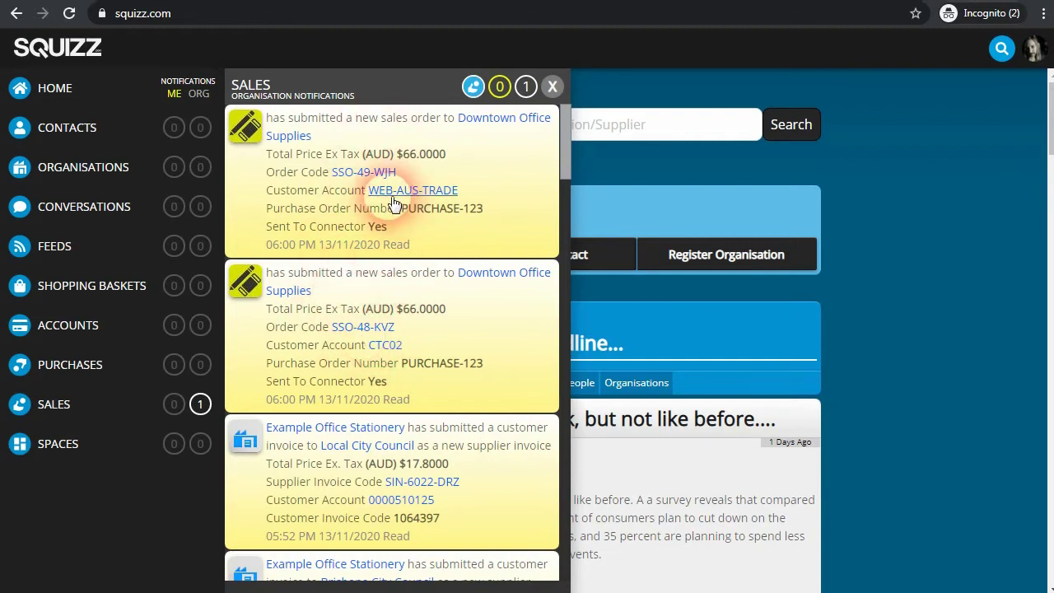
Open order SSO-49-WJH, scroll through its product lines and 66.00 total, then close it
left_click(363, 171)
scroll(599, 408, "up", 10)
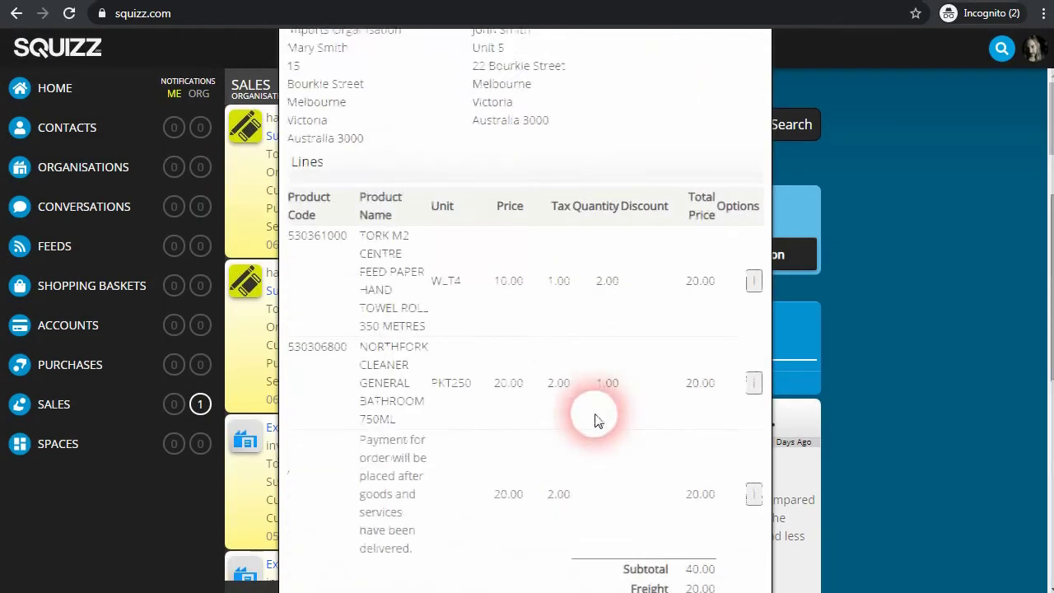
scroll(603, 429, "down", 1)
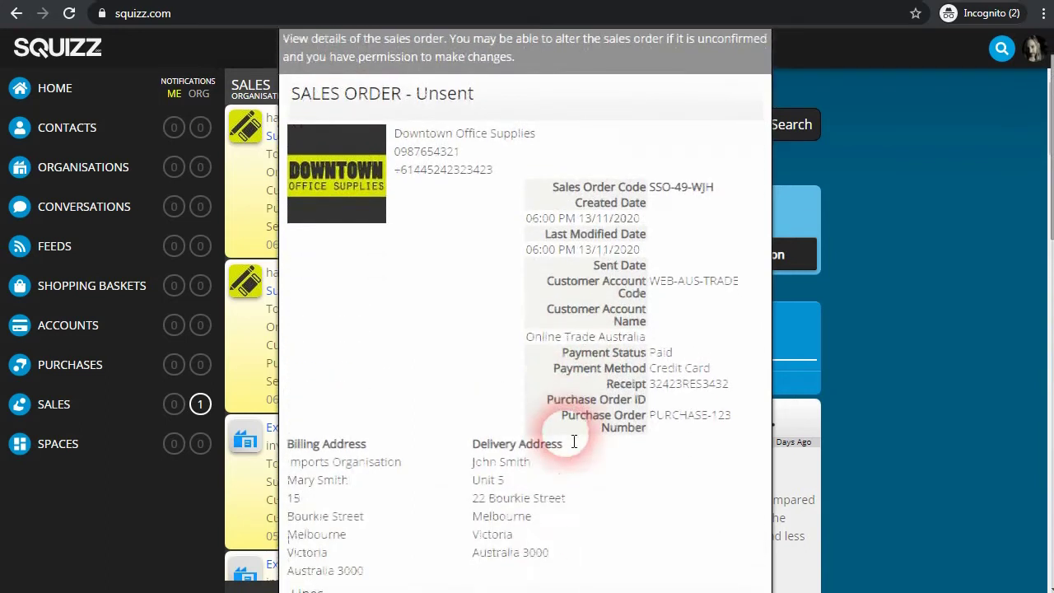
scroll(576, 452, "down", 5)
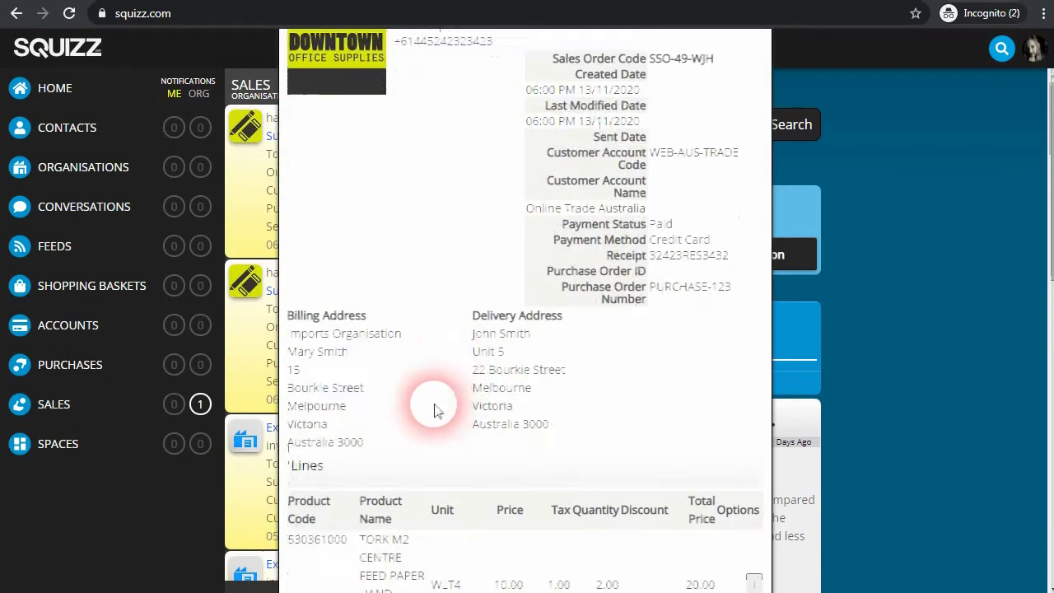
scroll(470, 404, "down", 2)
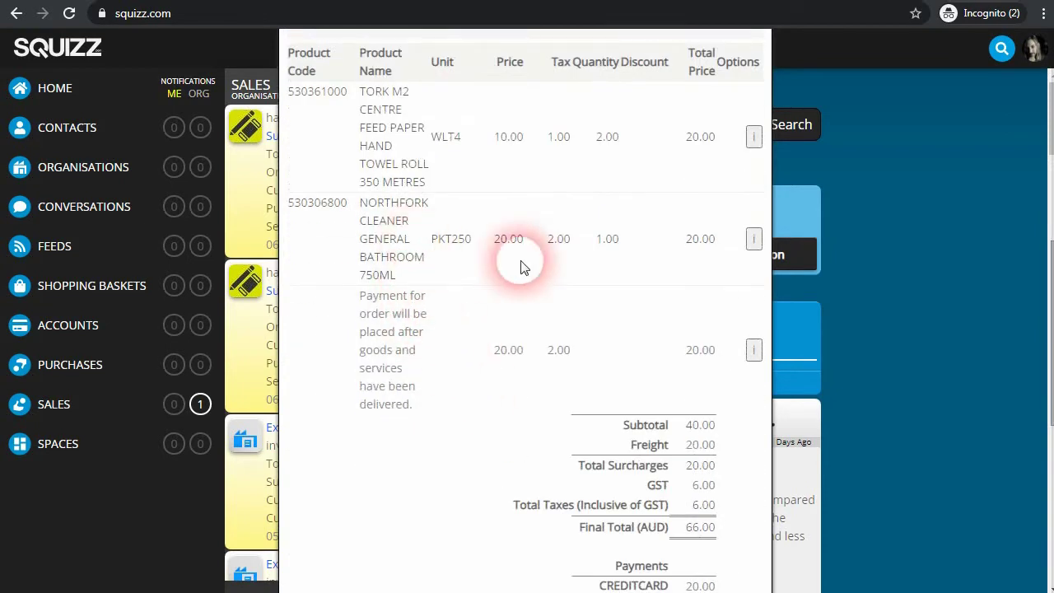
scroll(461, 362, "down", 2)
scroll(457, 374, "up", 1)
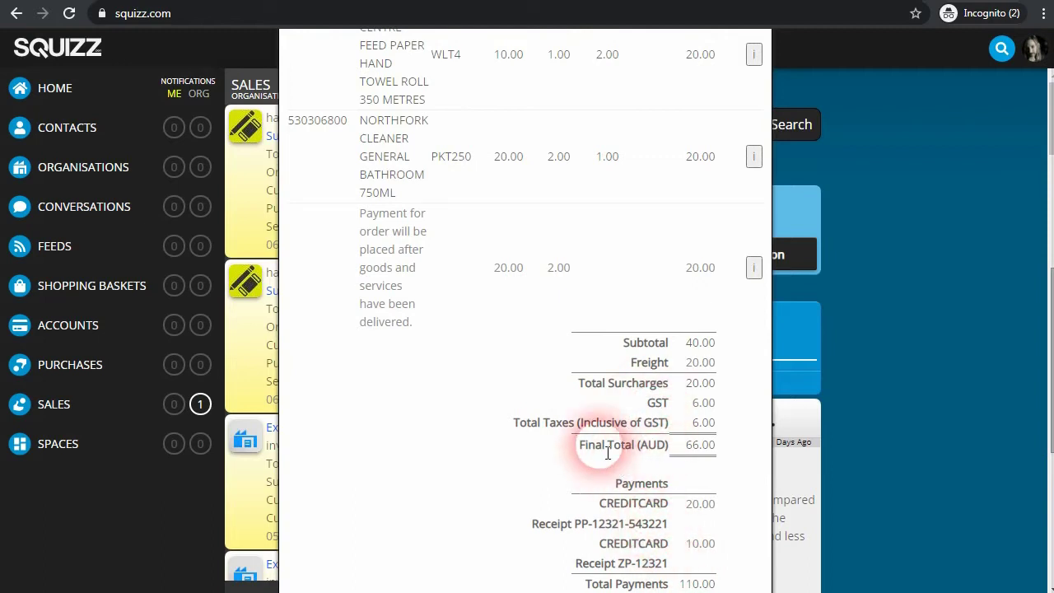
key("Escape")
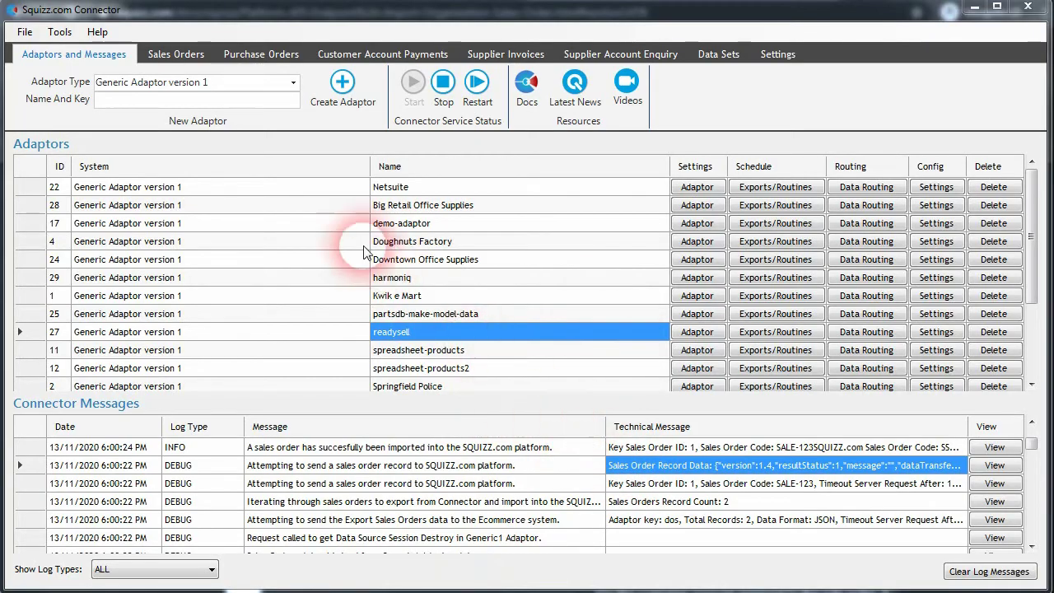
Switch to the Sales Orders tab to list SALE-123 and SALE-124
left_click(170, 55)
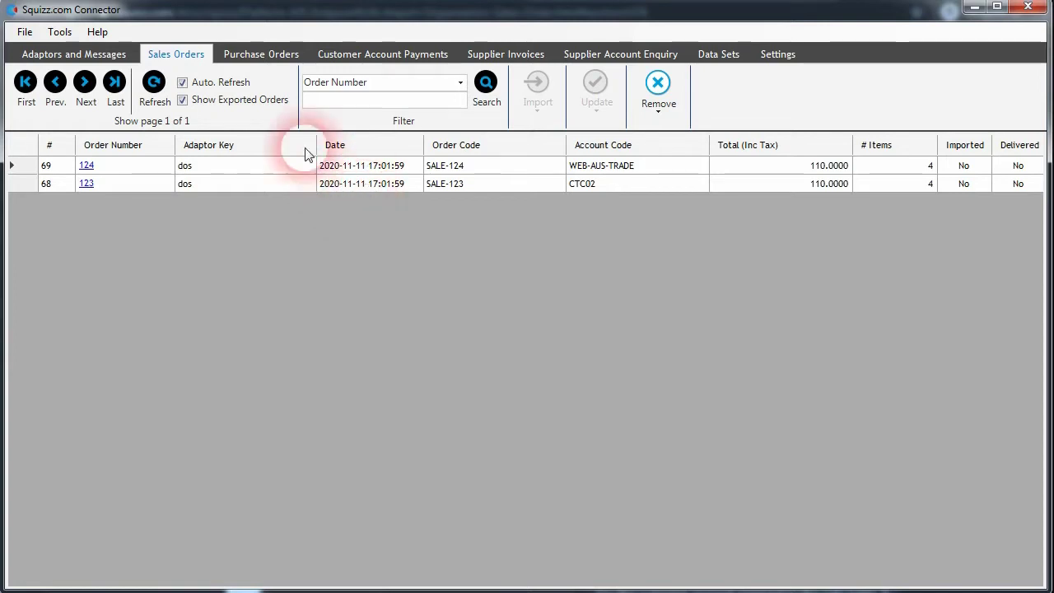
Select sales order 123, choose Remove Selected, then go back to the Downtown Office Supplies adaptor
left_click(158, 181)
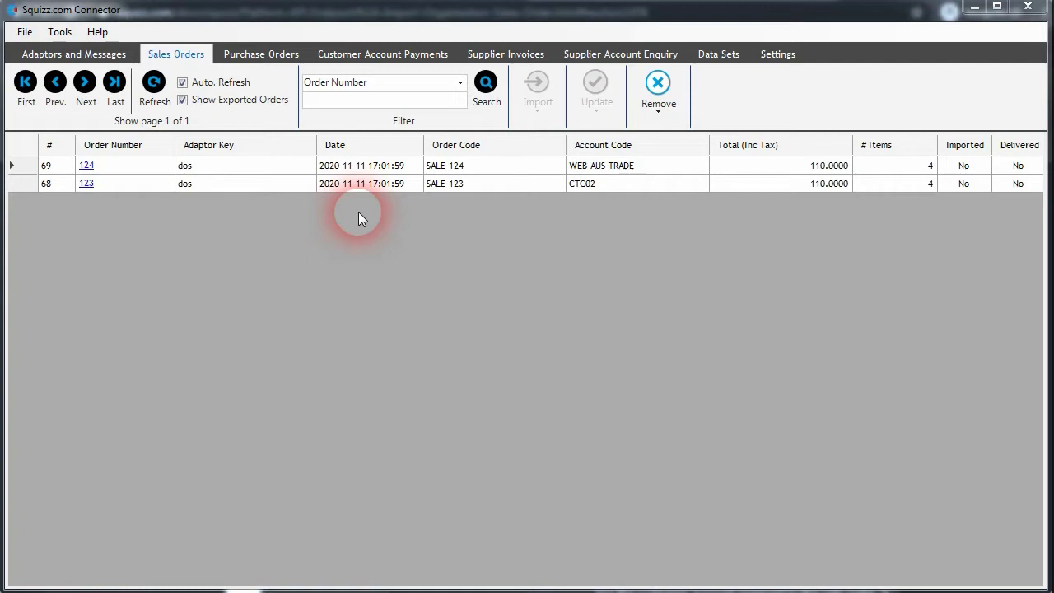
left_click(350, 184)
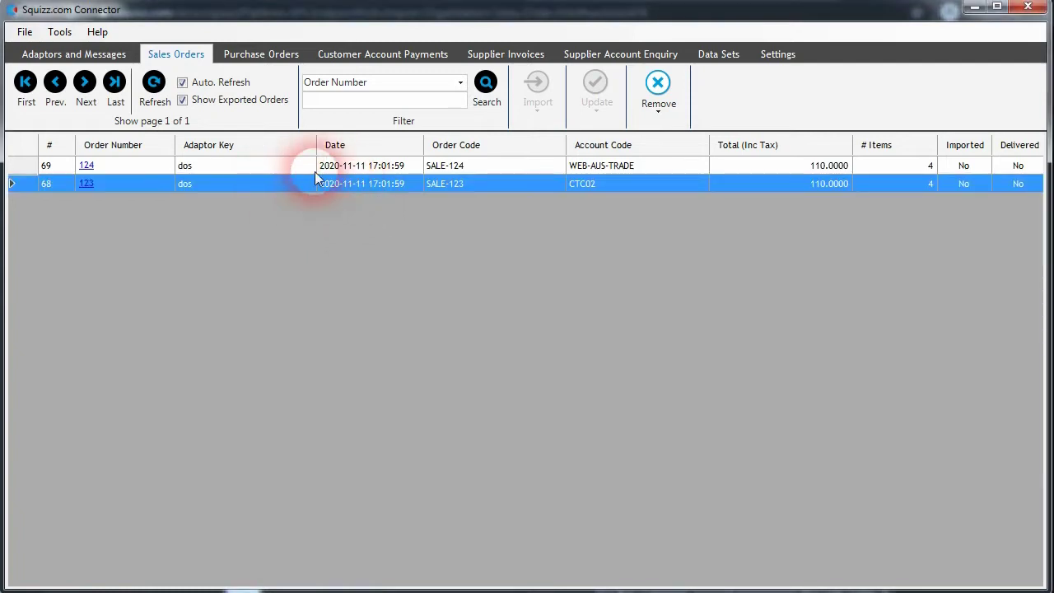
left_click(655, 89)
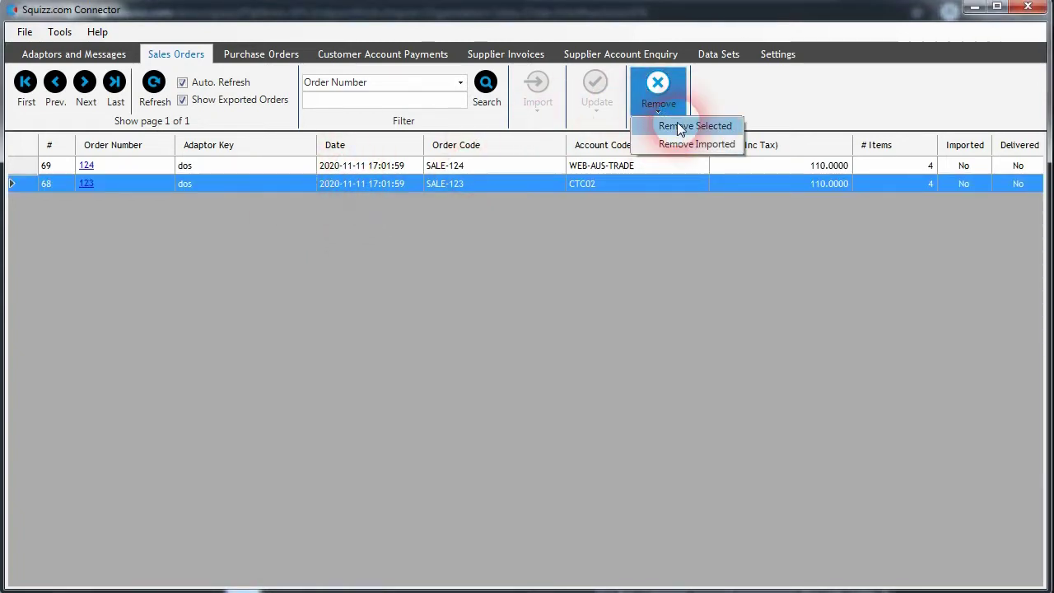
left_click(646, 104)
left_click(647, 105)
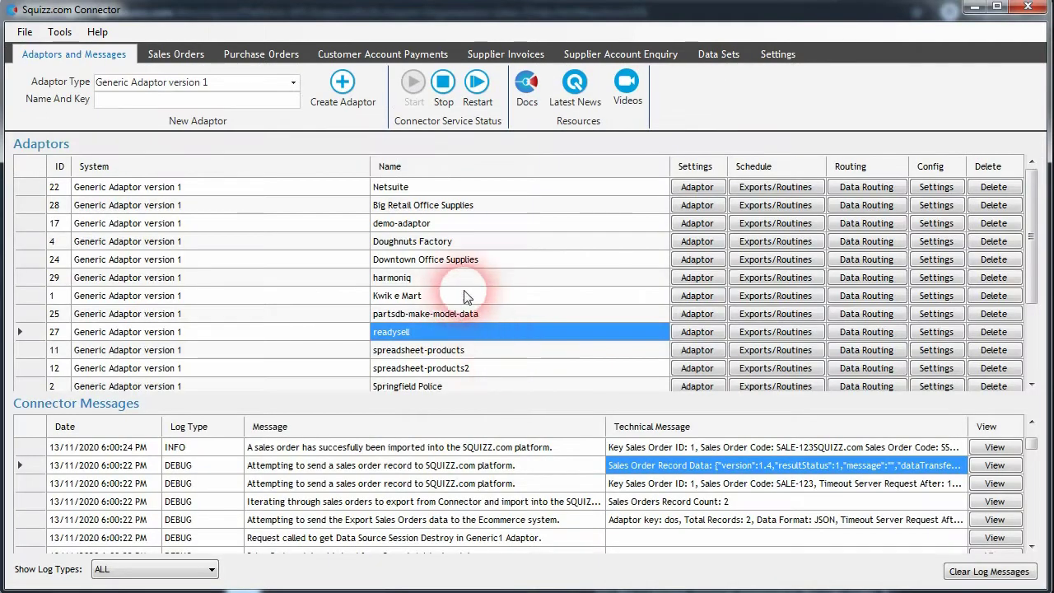
left_click(525, 260)
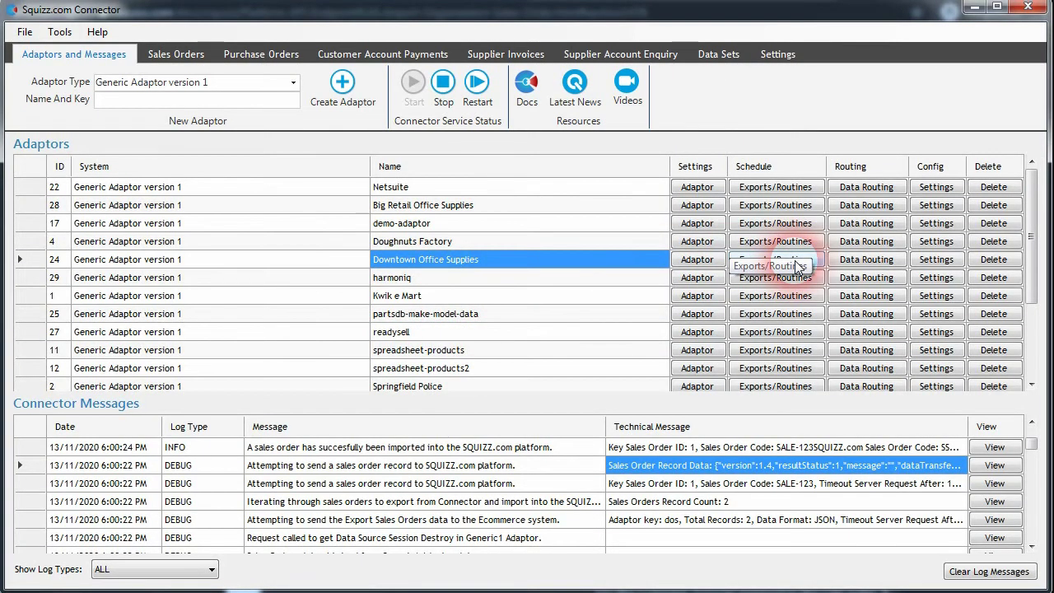
Refresh the export history, confirm the 18:35:04 run exported 0 records, and close the window
left_click(797, 266)
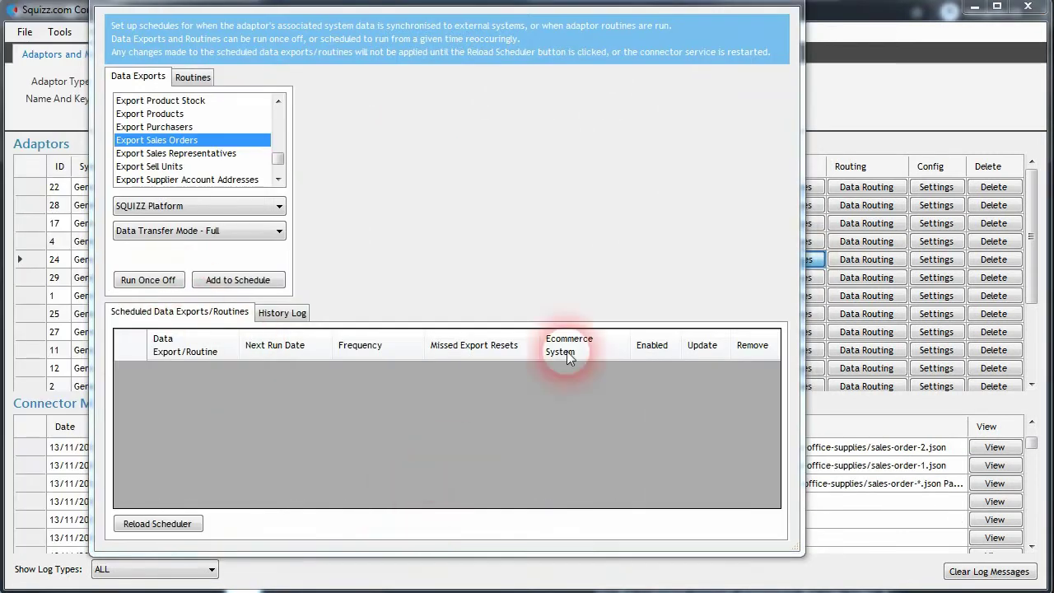
left_click(282, 313)
left_click(162, 524)
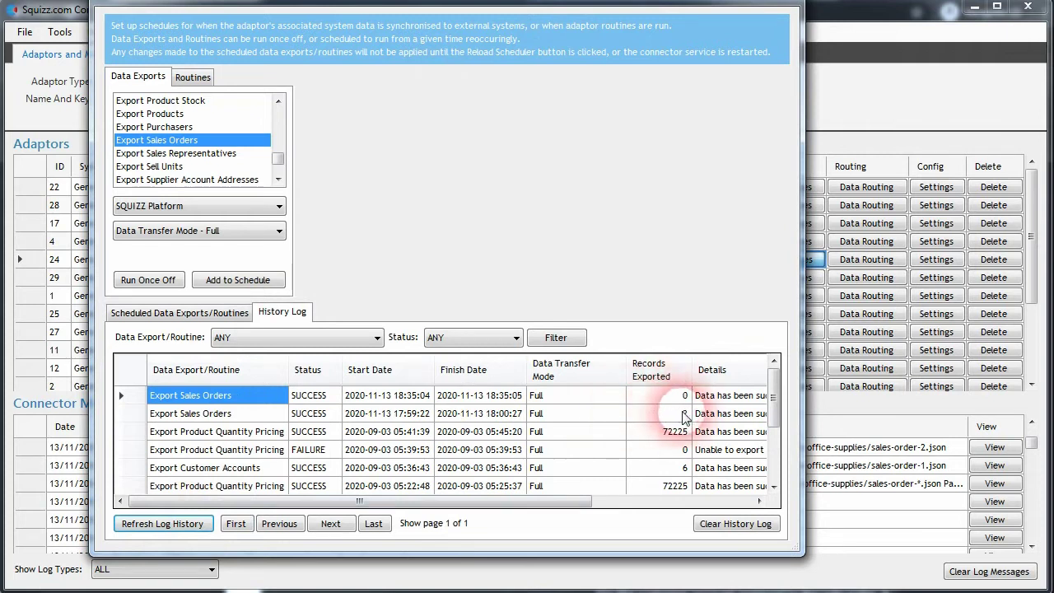
left_click(703, 14)
left_click_drag(703, 15, 702, 38)
left_click(788, 27)
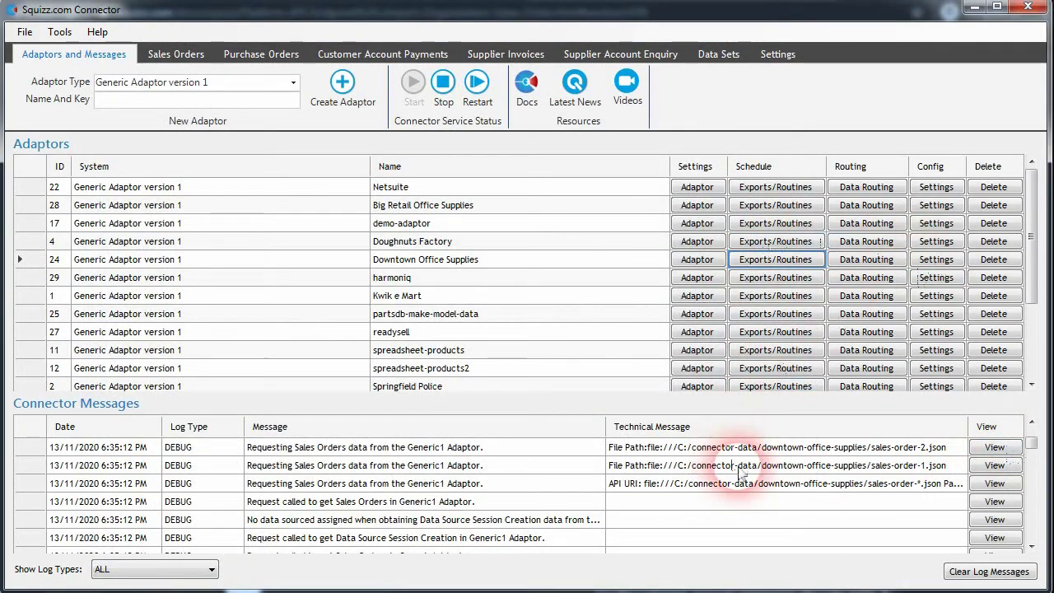
Read the new log messages, including order-already-sent, and check orders 123 and 124 in Sales Orders
left_click(766, 500)
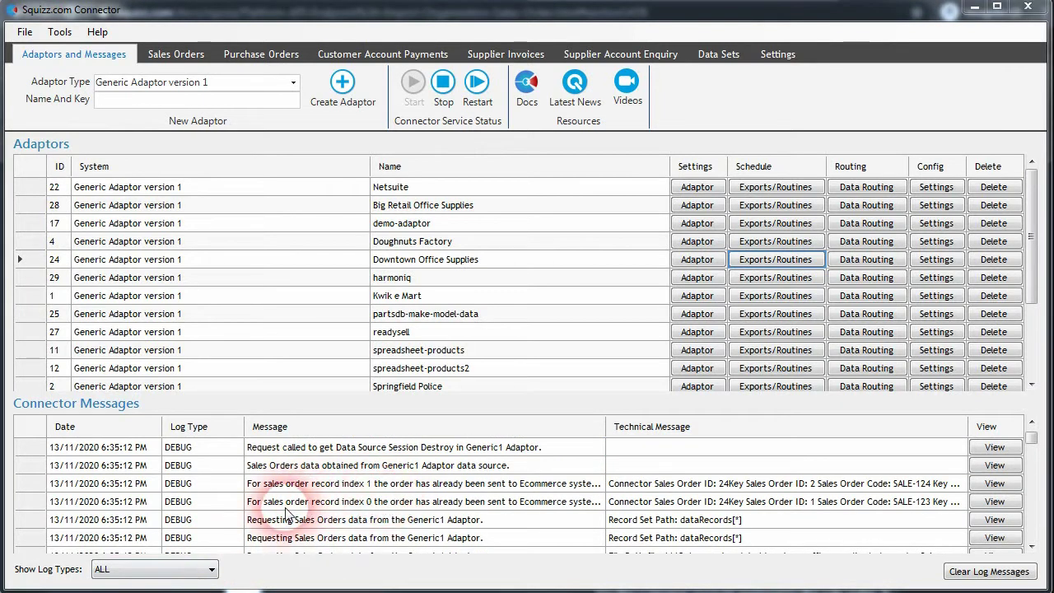
left_click(514, 507)
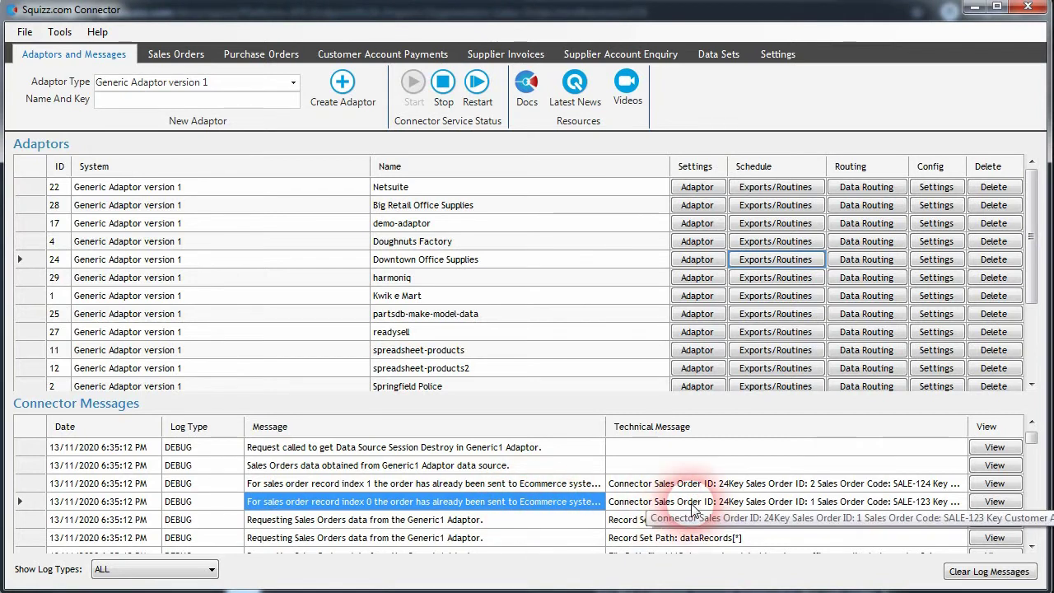
left_click(176, 54)
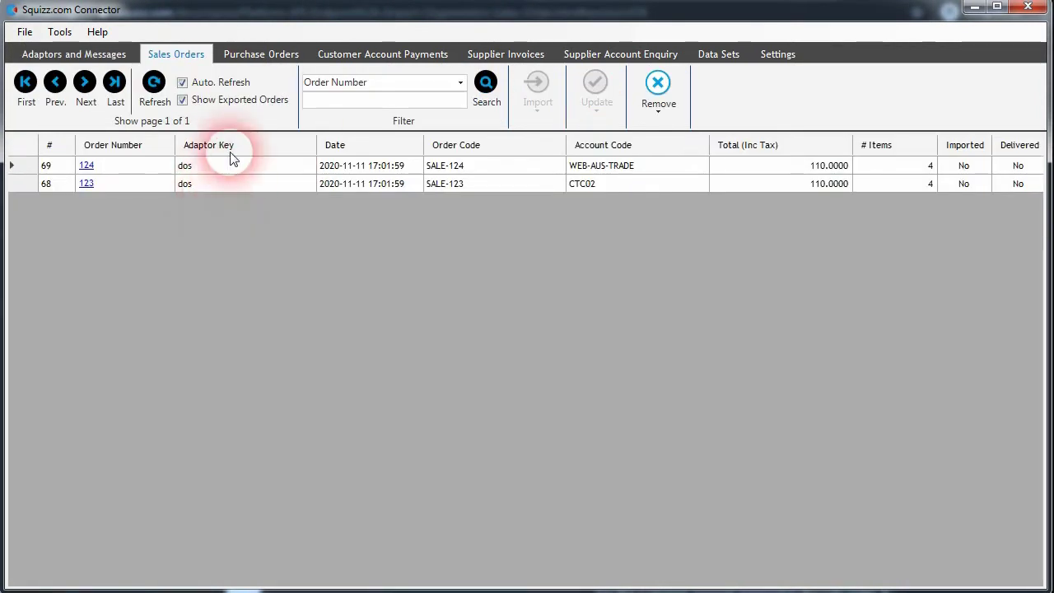
left_click(74, 53)
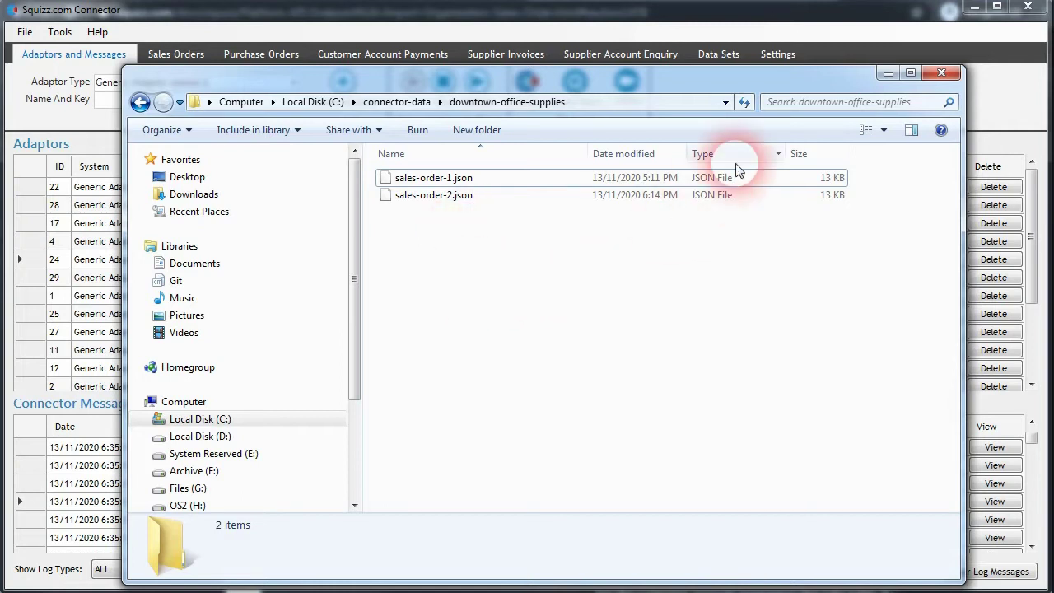
Close the folder and remove sales order 124 (SALE-124), leaving only order 123
left_click(941, 72)
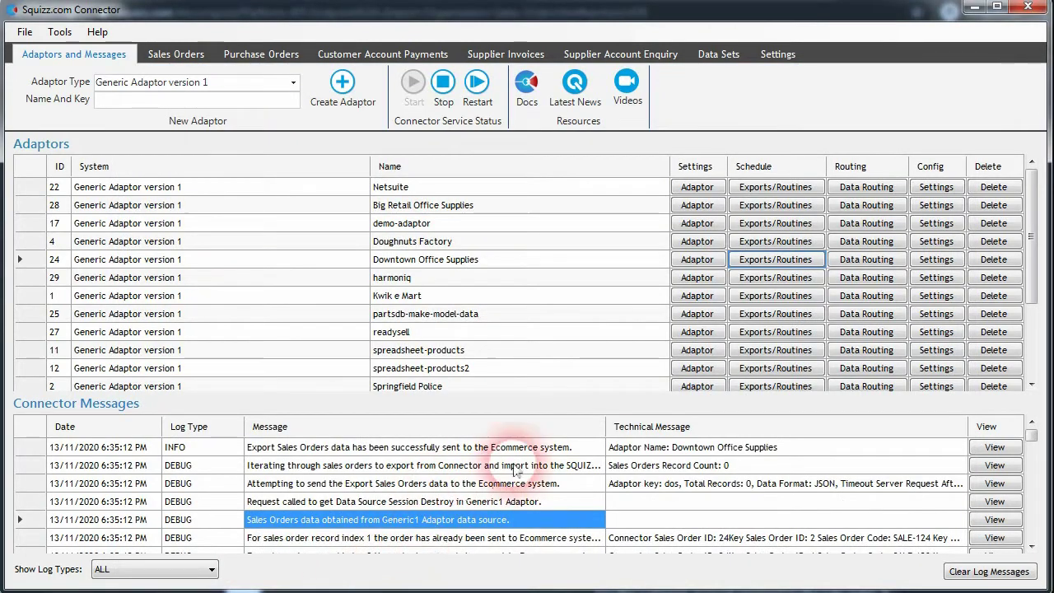
left_click(180, 61)
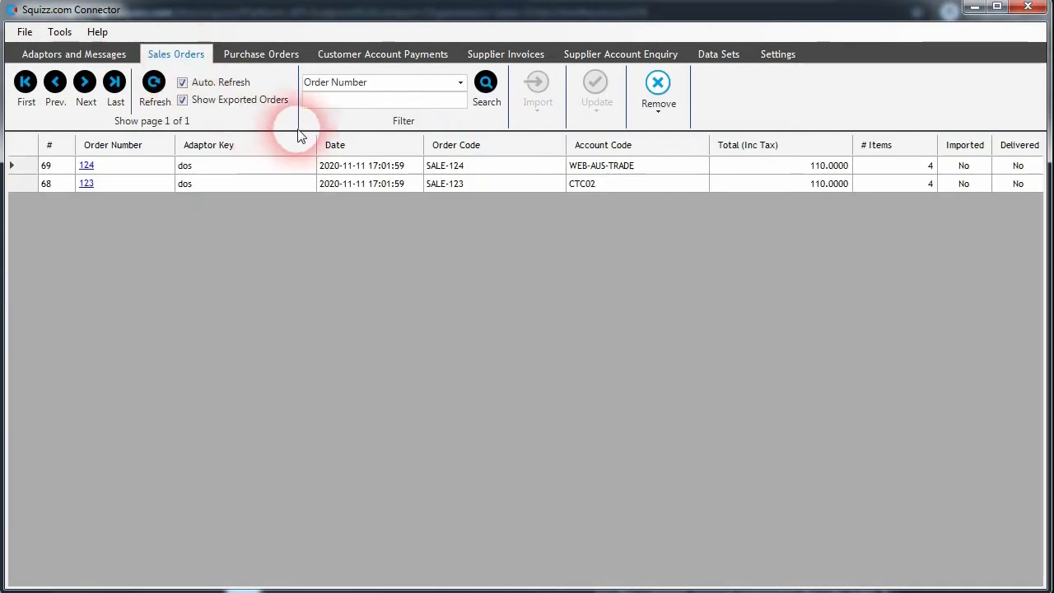
left_click(376, 169)
left_click(655, 84)
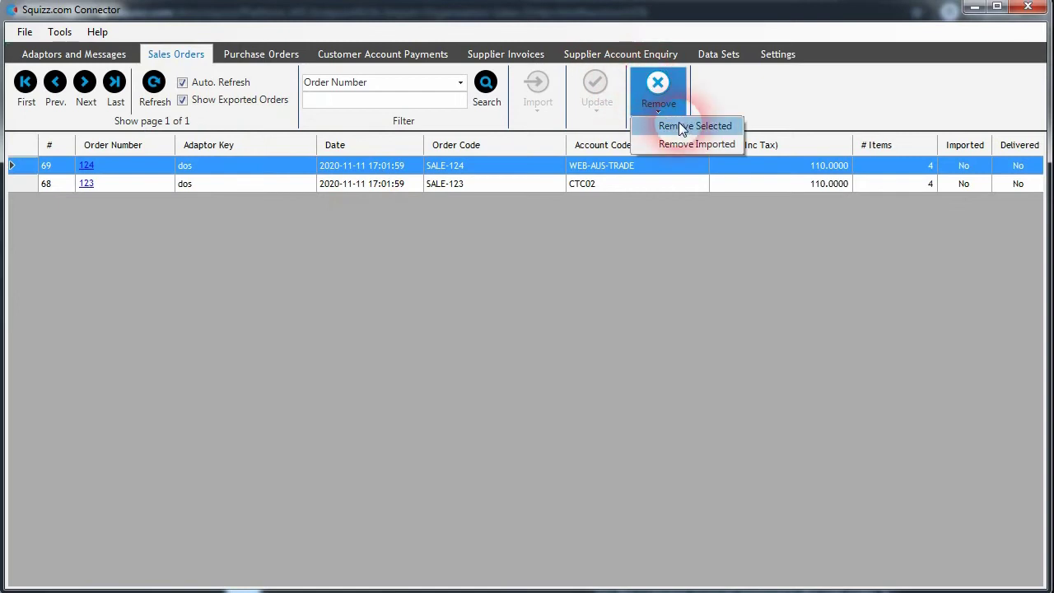
left_click(684, 125)
left_click(607, 378)
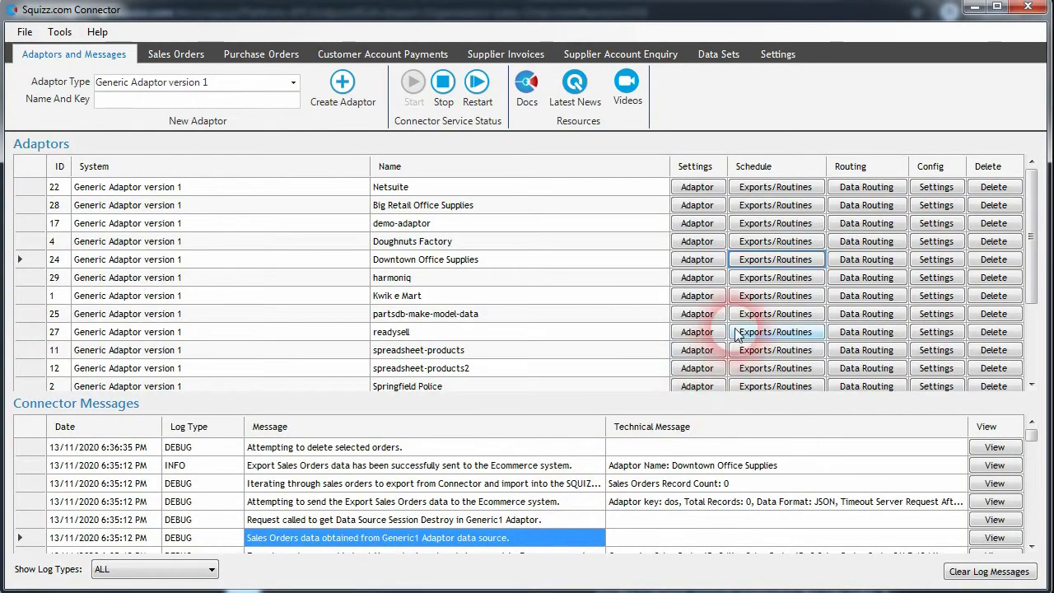
left_click(176, 58)
Review the earlier export log messages and bring back the downtown-office-supplies folder
left_click(86, 51)
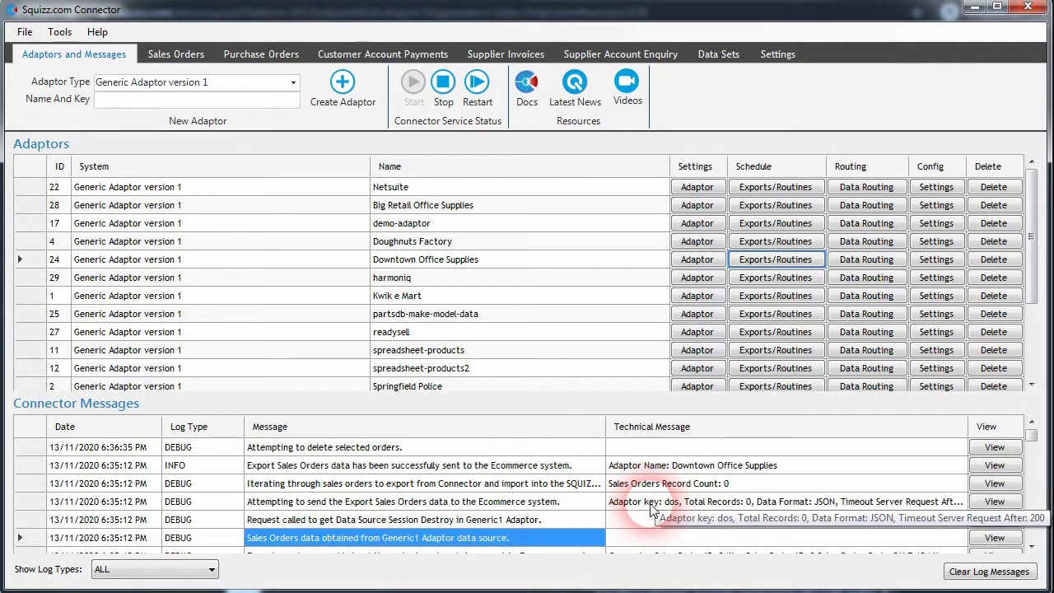
left_click(184, 50)
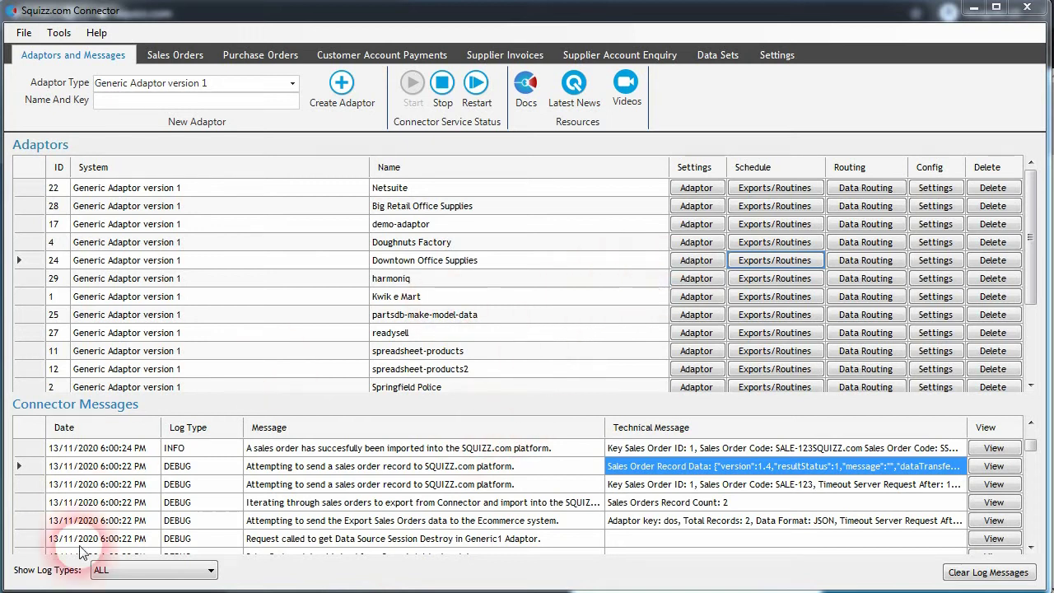
key("alt+Tab")
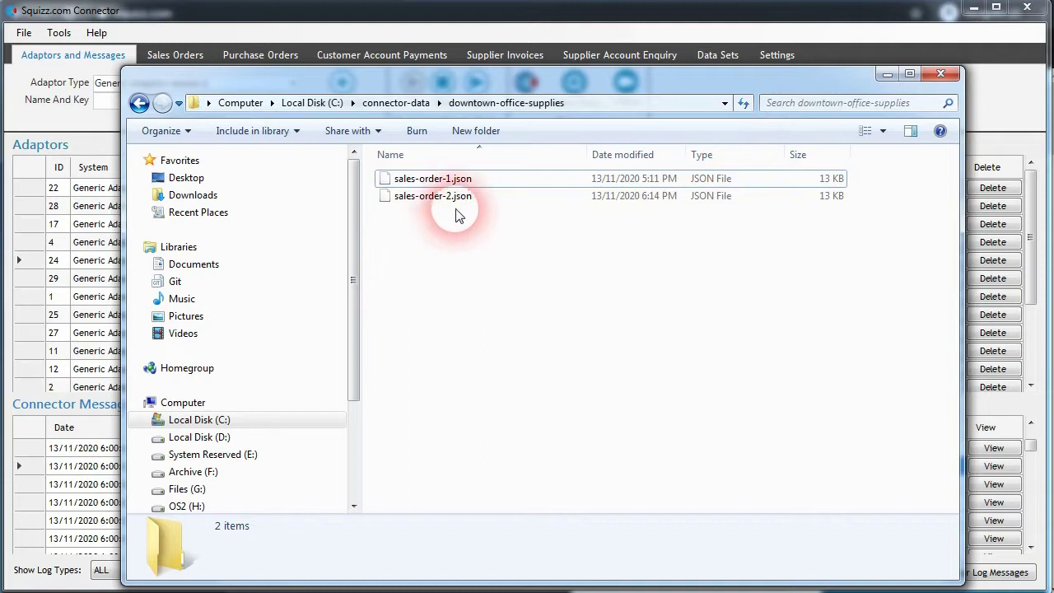
Minimise the downtown-office-supplies folder to reveal the Import Organisation Sales Order API docs
left_click(887, 75)
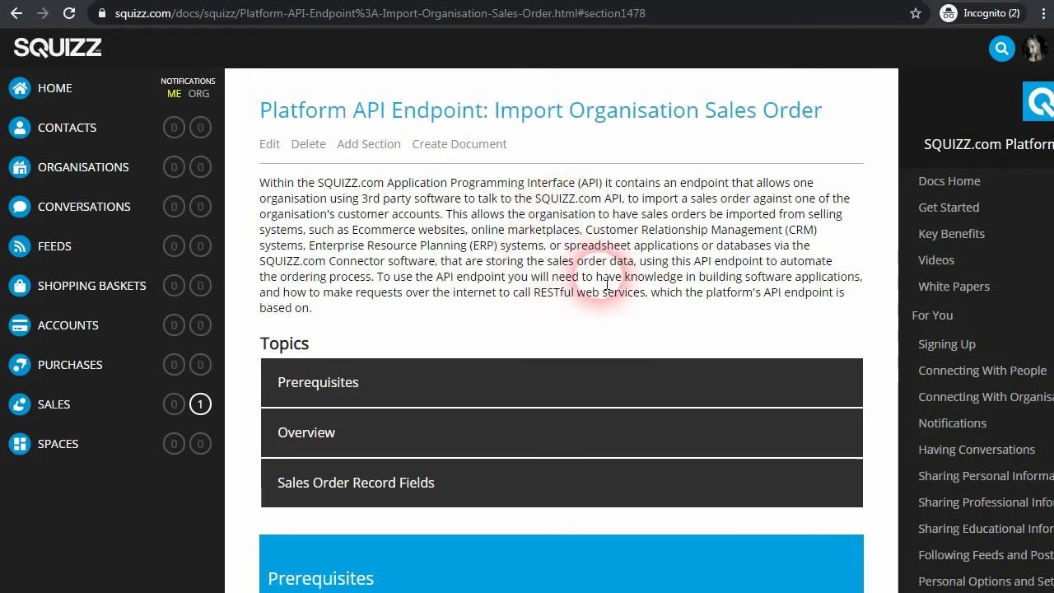
Scroll the docs down to the HTTP Response table and its SERVER_ERROR result codes
scroll(354, 276, "down", 20)
scroll(354, 277, "down", 10)
scroll(423, 277, "down", 2)
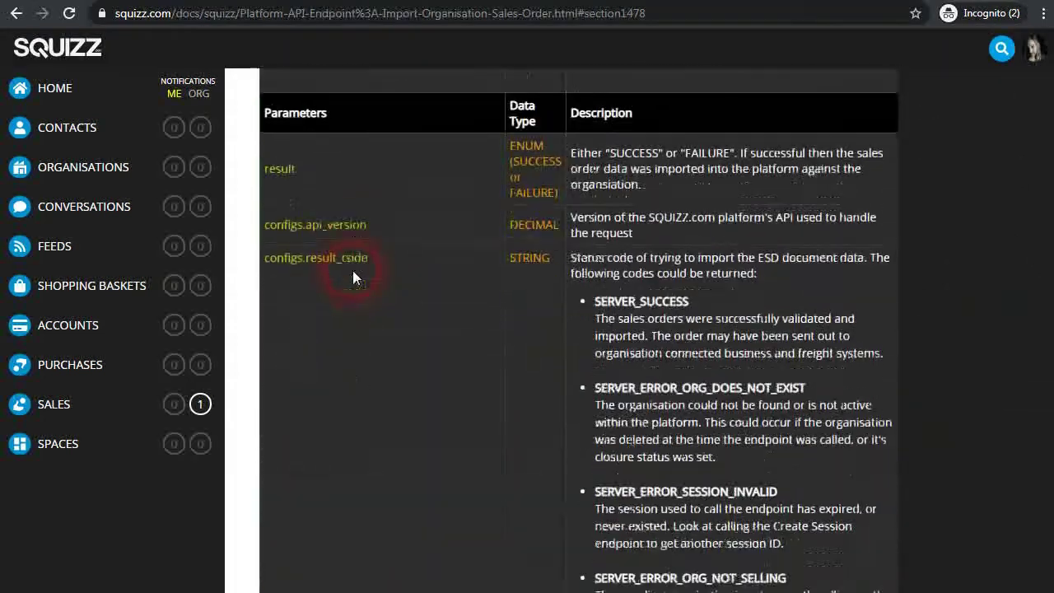
scroll(430, 278, "up", 2)
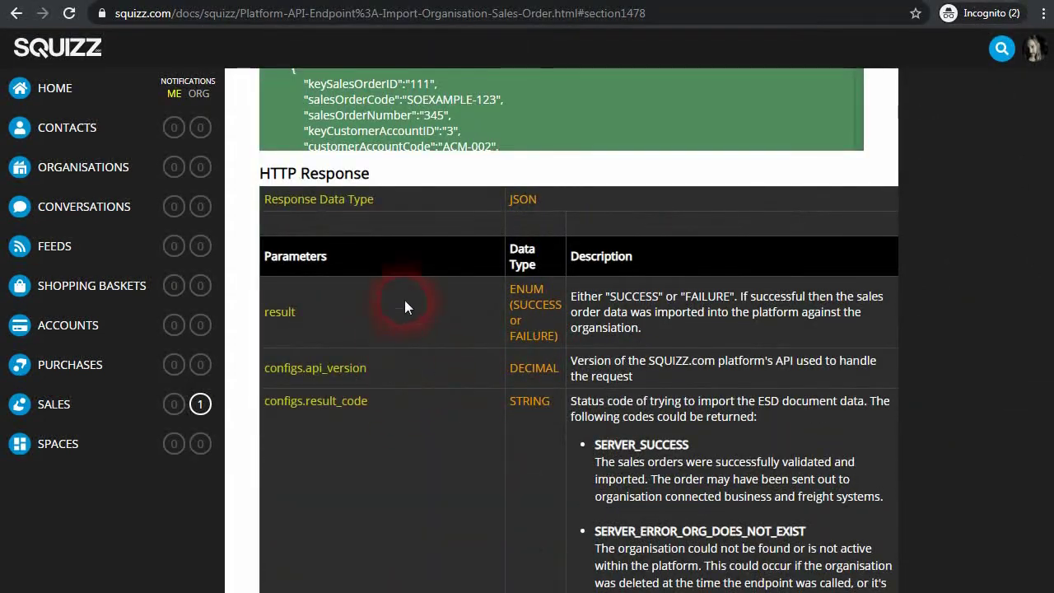
scroll(675, 393, "down", 3)
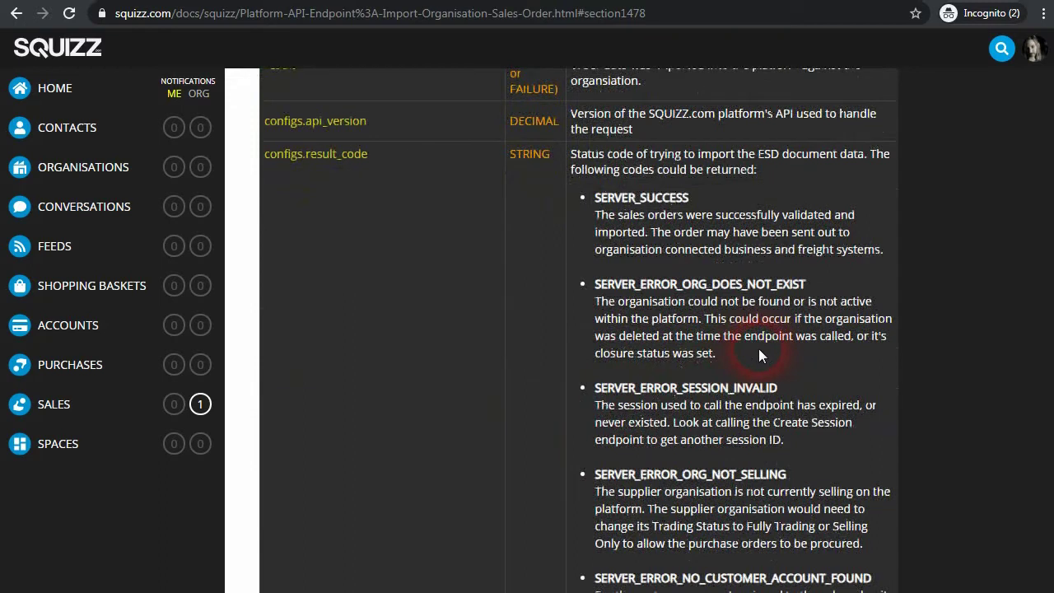
scroll(759, 350, "down", 3)
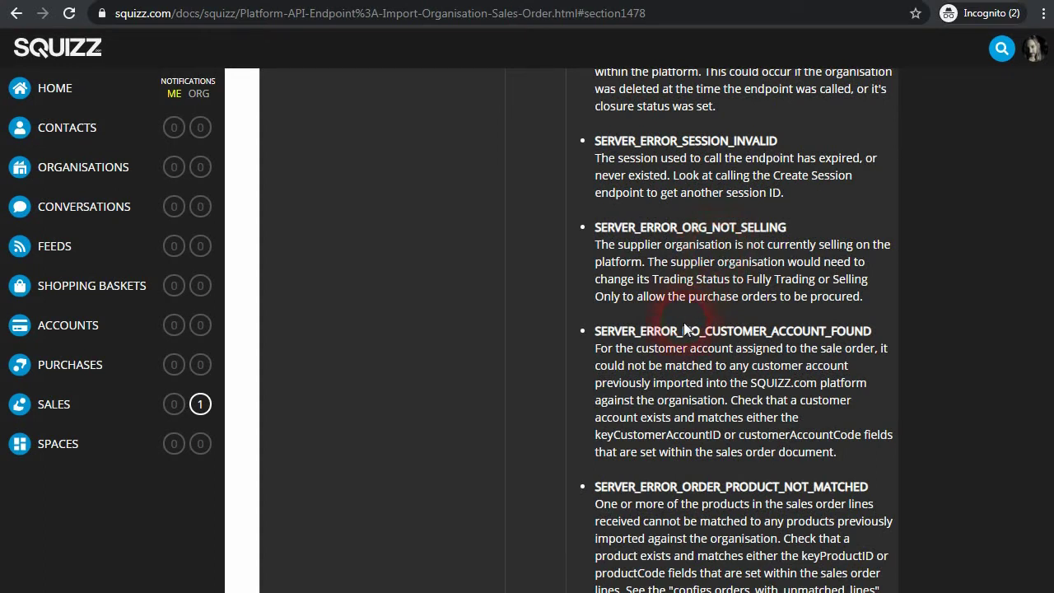
scroll(757, 326, "down", 1)
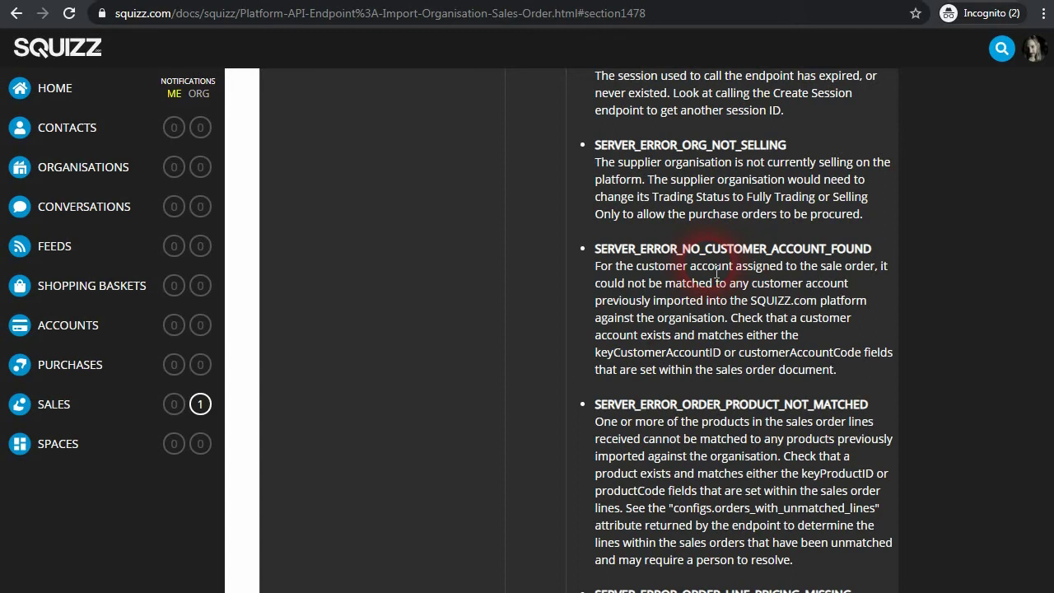
scroll(712, 296, "down", 1)
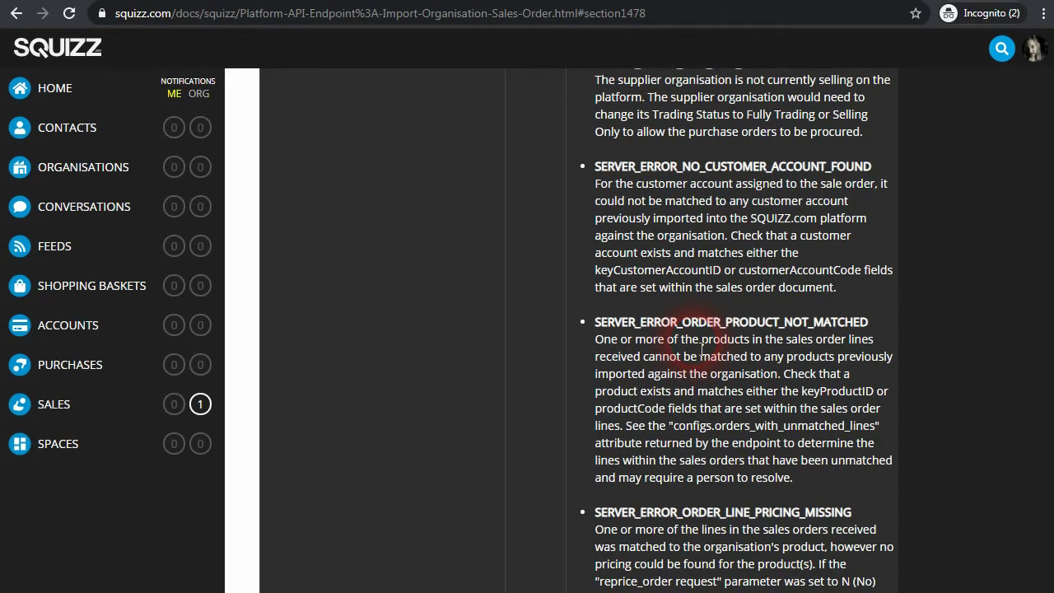
scroll(736, 272, "down", 2)
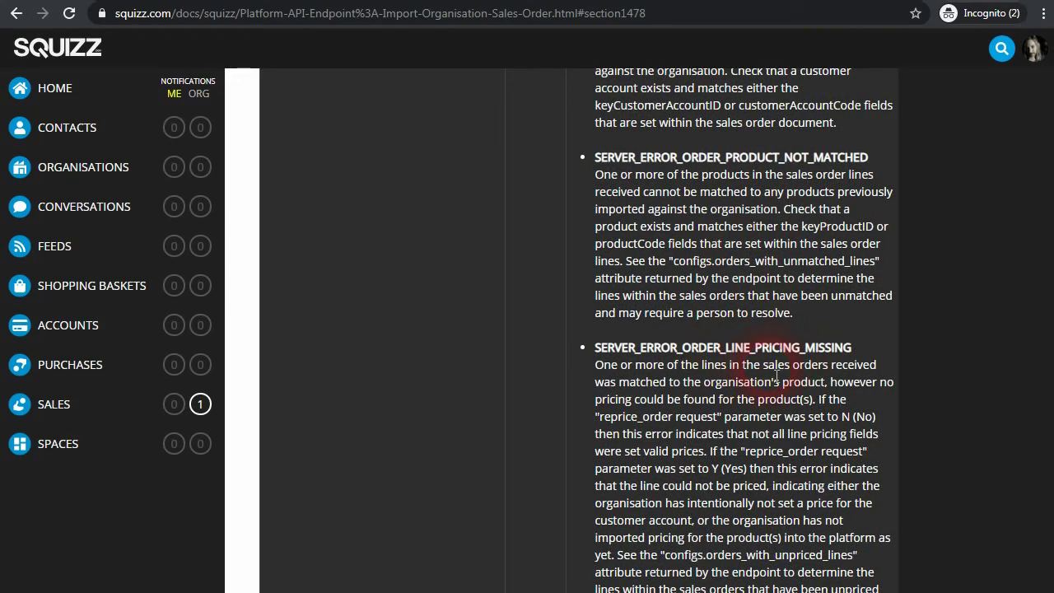
scroll(758, 363, "down", 5)
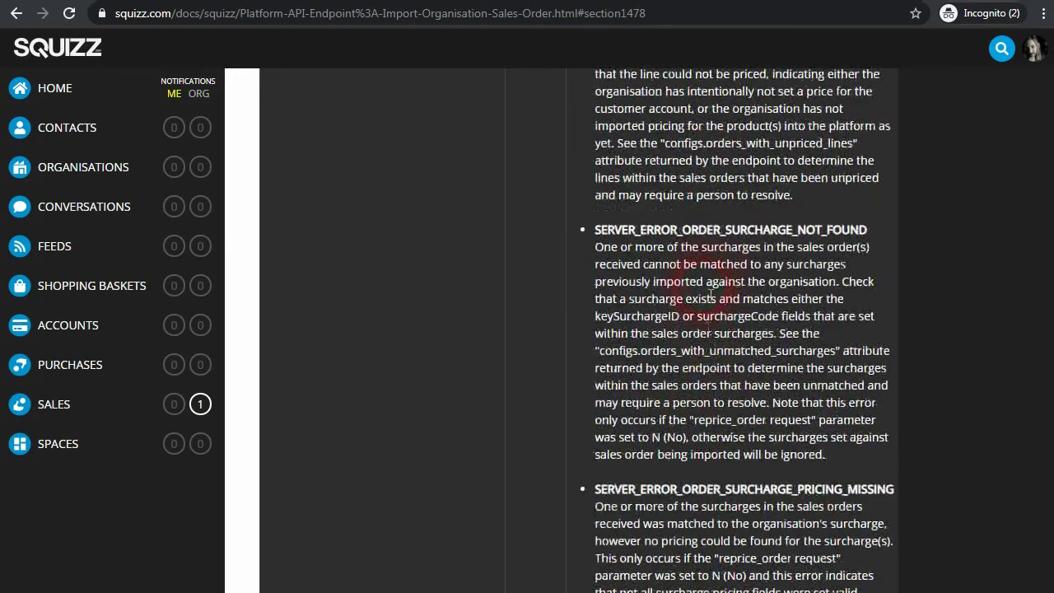
scroll(751, 263, "down", 8)
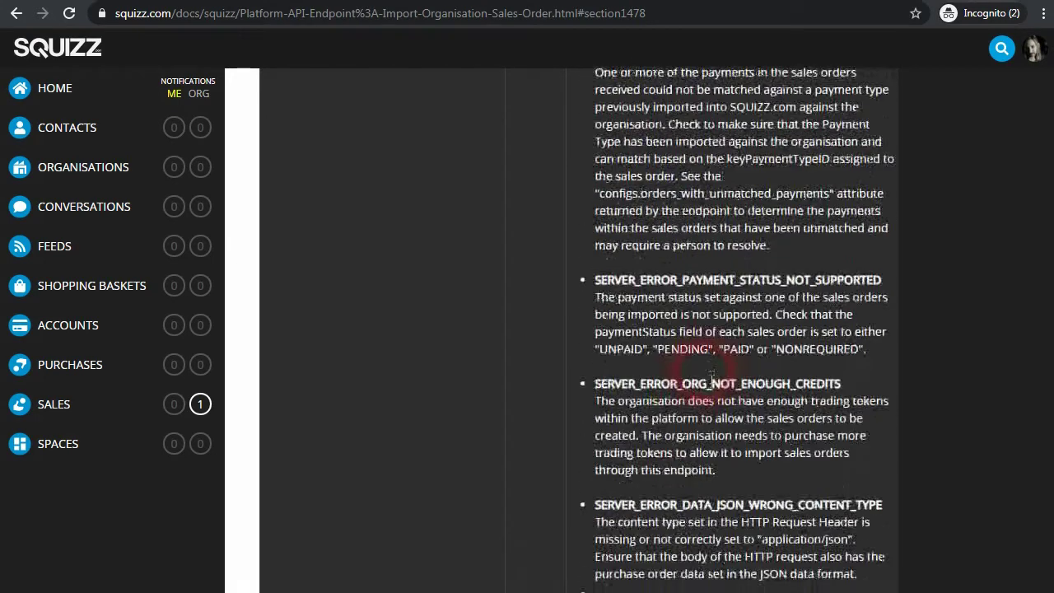
scroll(752, 256, "up", 1)
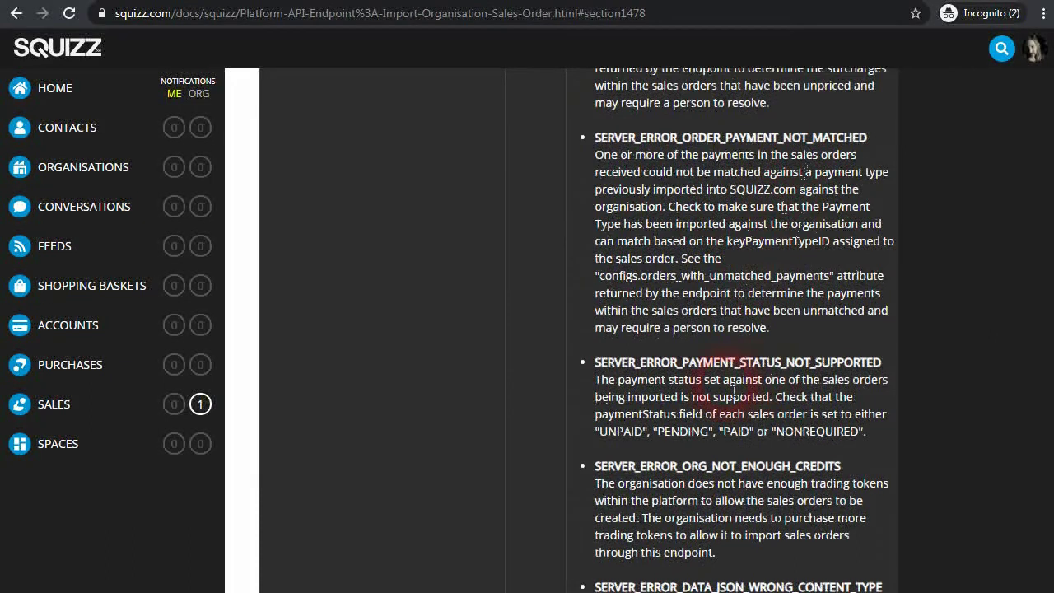
scroll(650, 375, "down", 1)
scroll(654, 362, "down", 2)
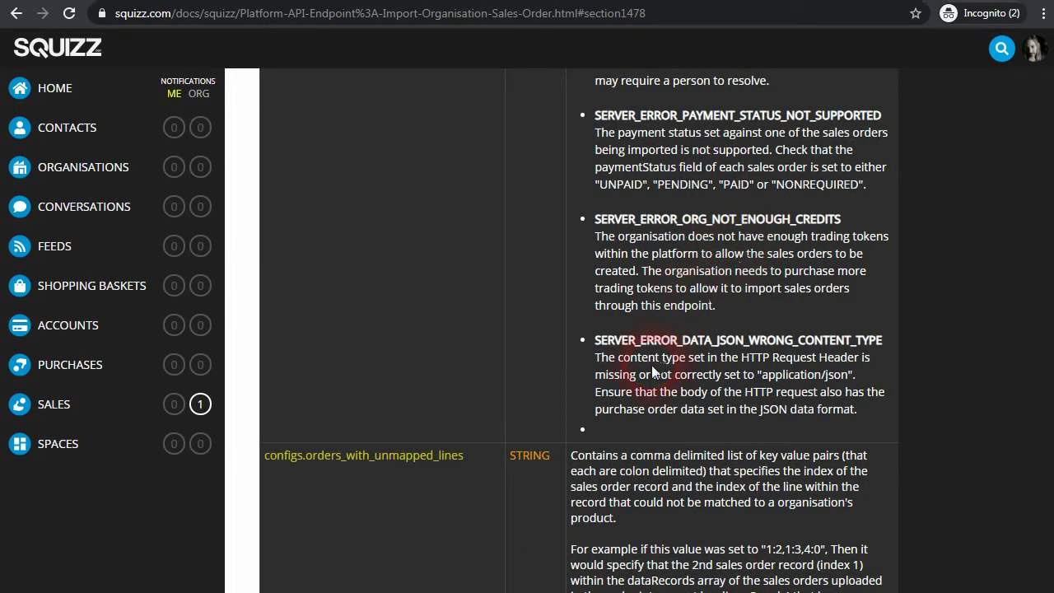
Cross-check the connector log against the SQUIZZ API error codes, then scroll back up the documentation
key("alt+Tab")
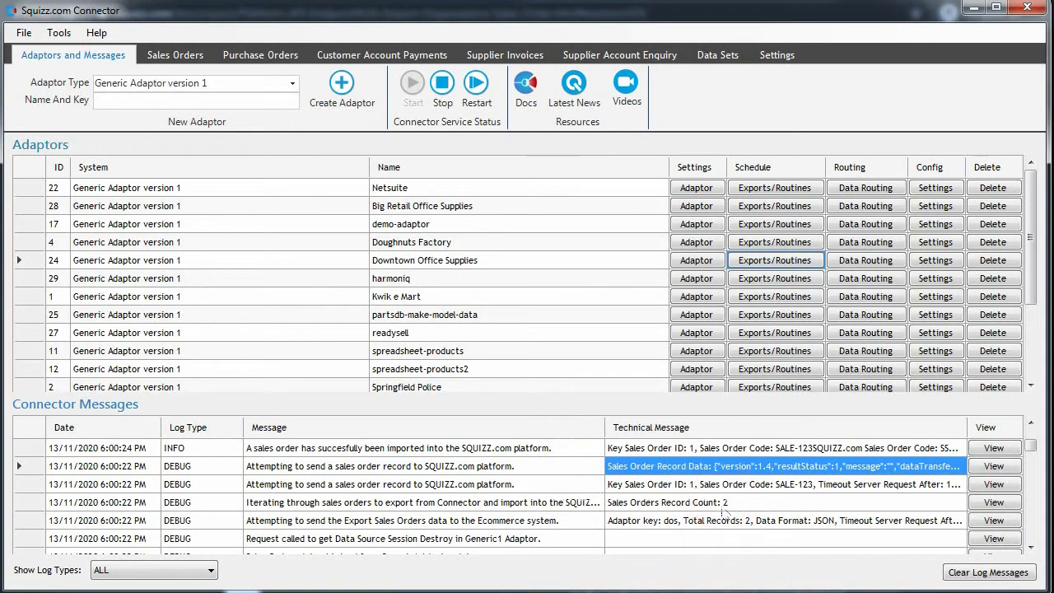
key("alt+Tab")
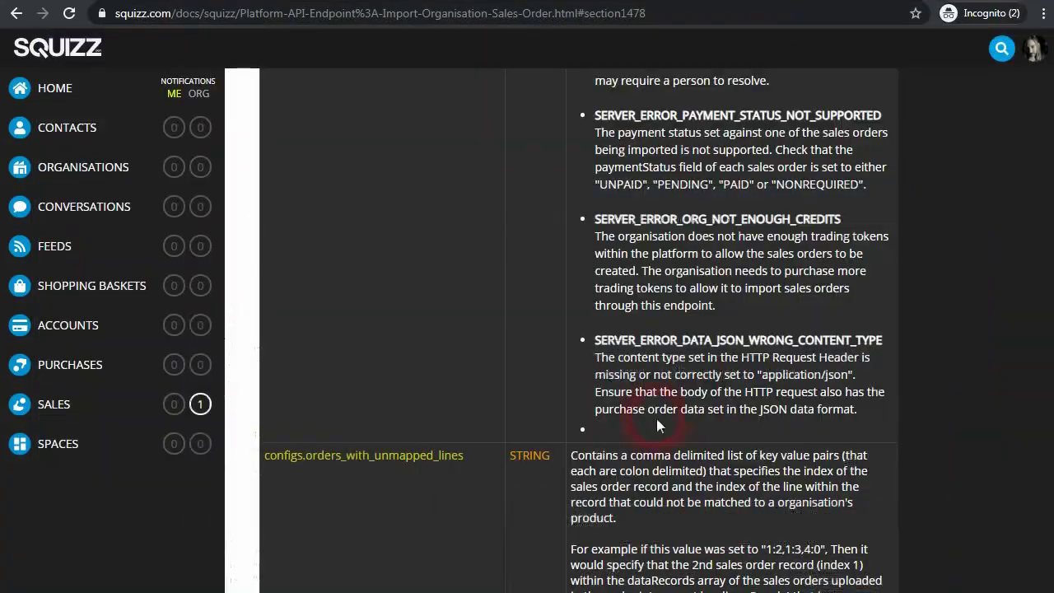
scroll(692, 386, "up", 1)
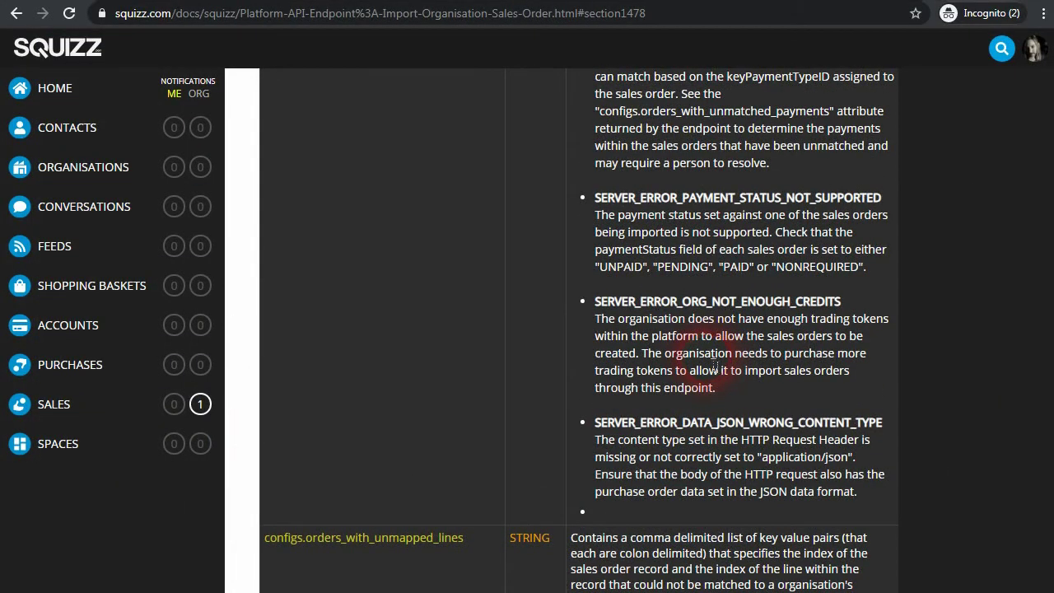
scroll(717, 368, "up", 2)
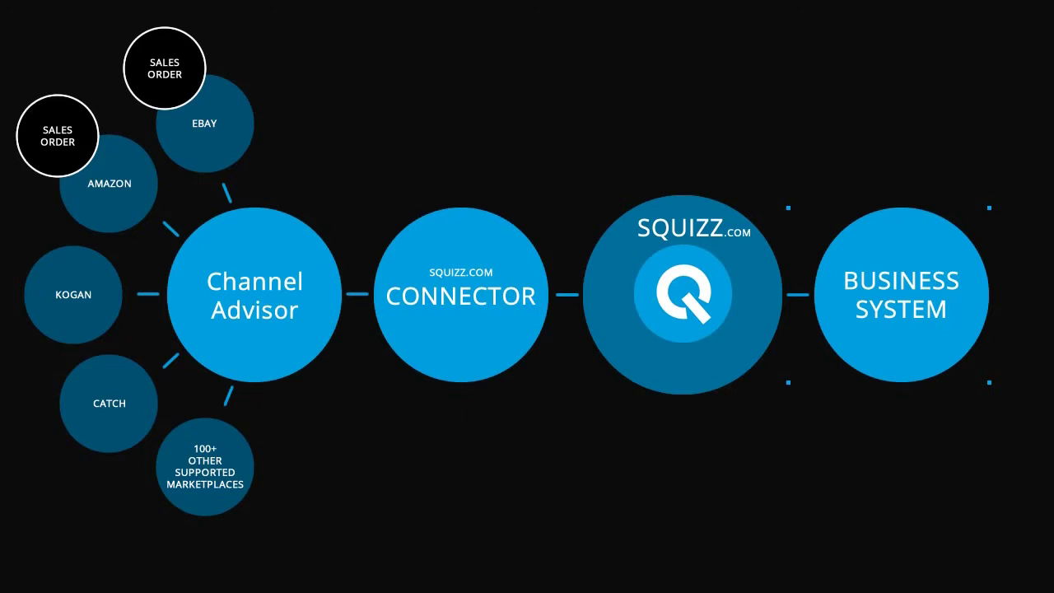
Point out the Channel Advisor and '100+ Other Supported Marketplaces' labels on the slide diagram
left_click(234, 290)
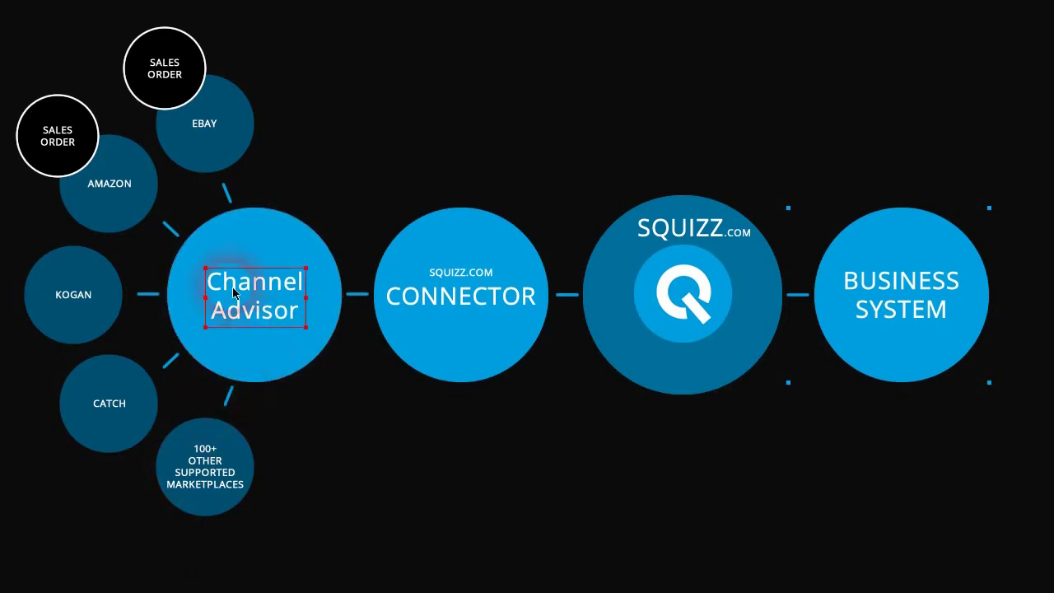
left_click(232, 449)
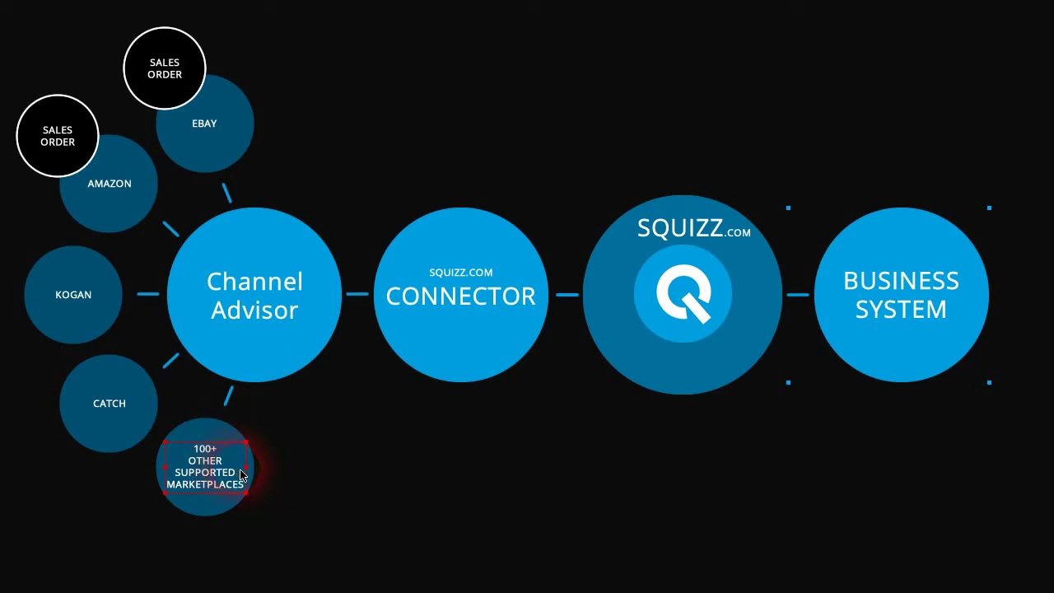
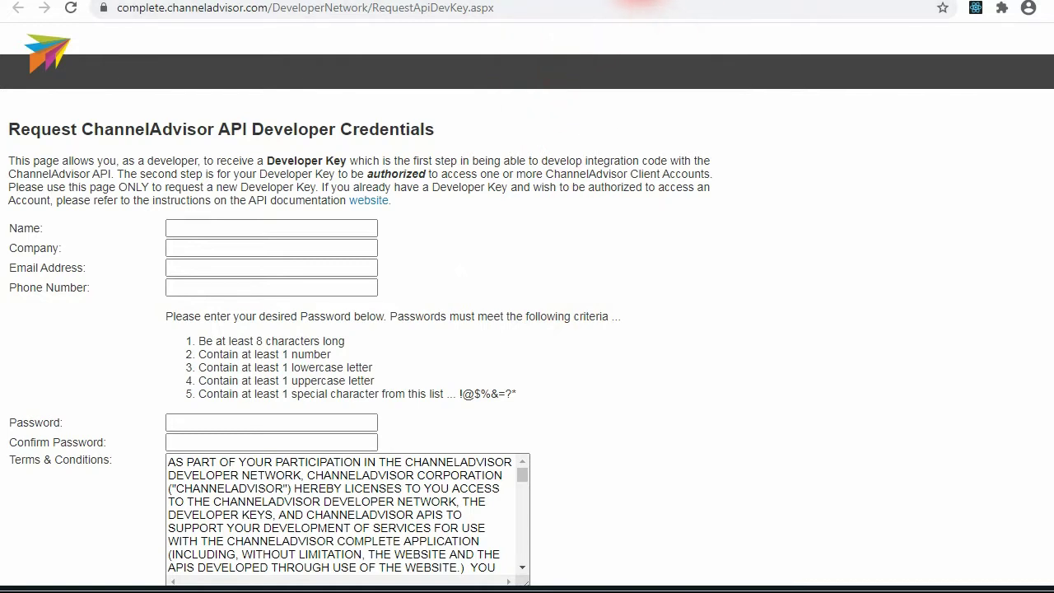
Sign in to the ChannelAdvisor Developer Console with the developer key and password
left_click(642, 0)
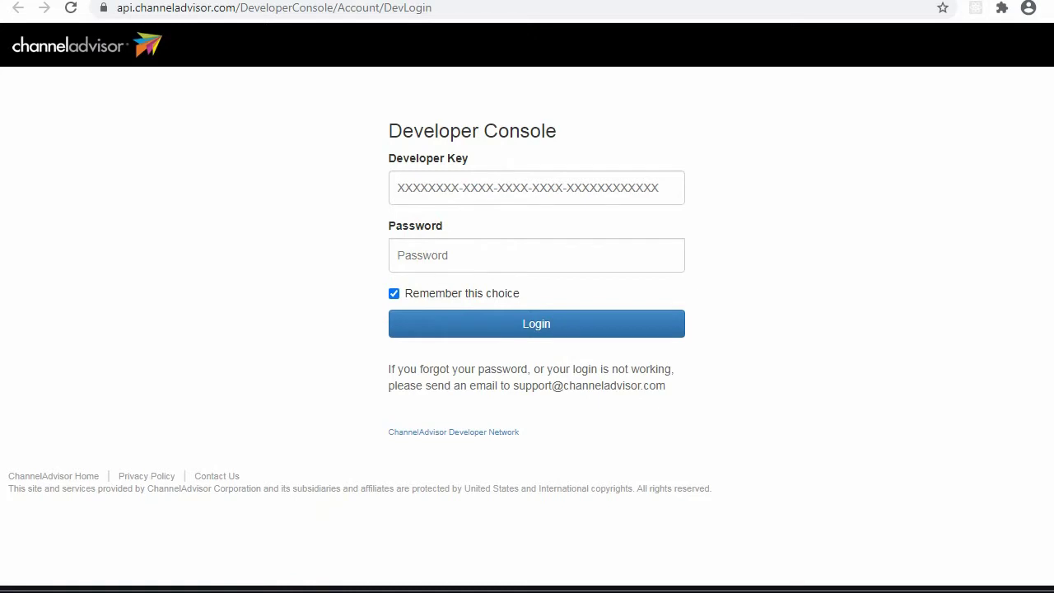
left_click(531, 325)
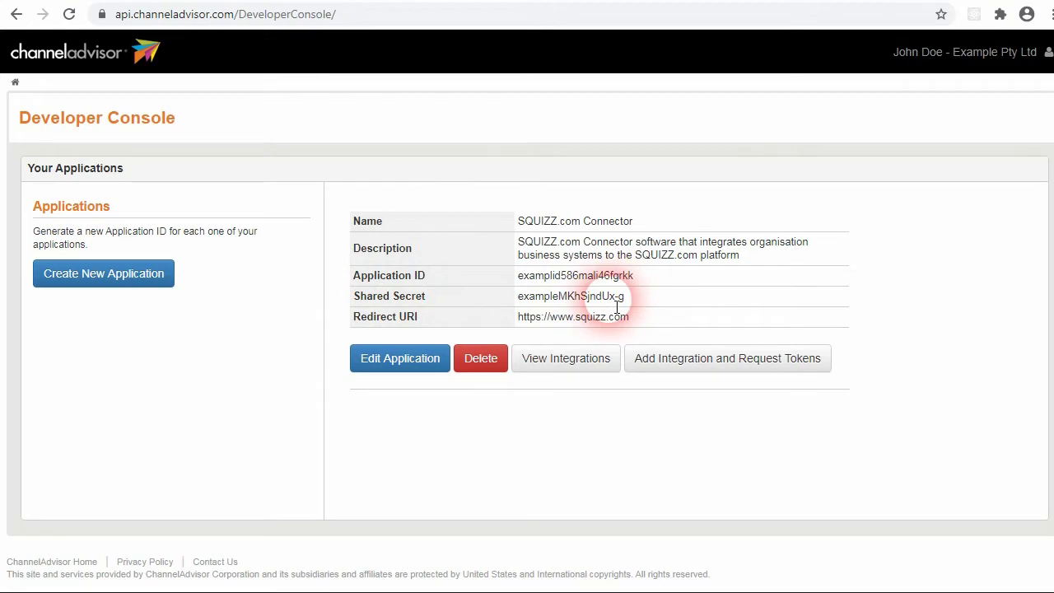
Copy the Application ID and Shared Secret, then start Add Integration and Request Tokens
left_click_drag(639, 277, 523, 272)
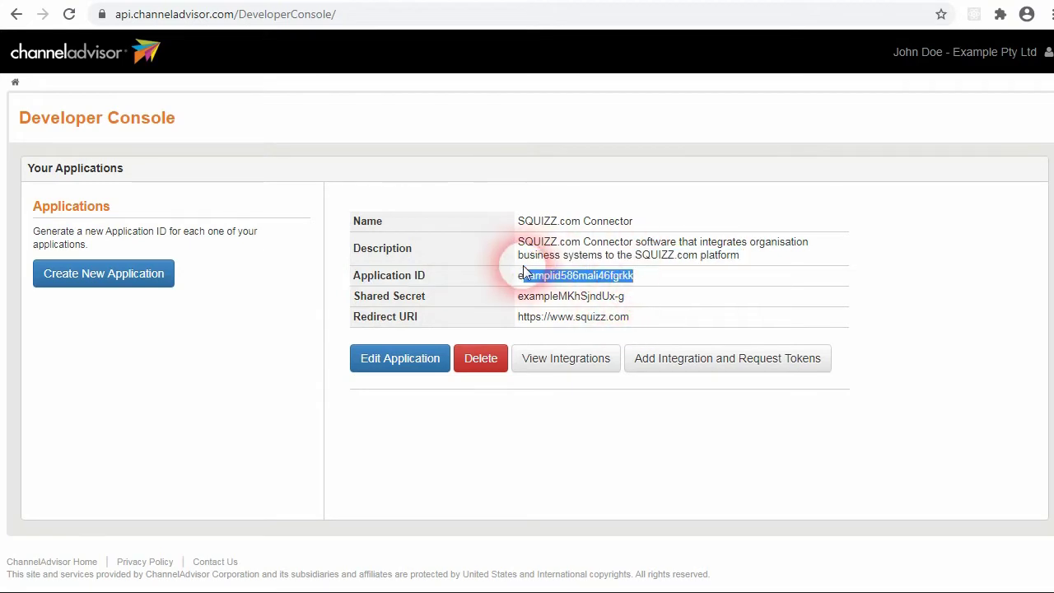
left_click_drag(627, 298, 527, 283)
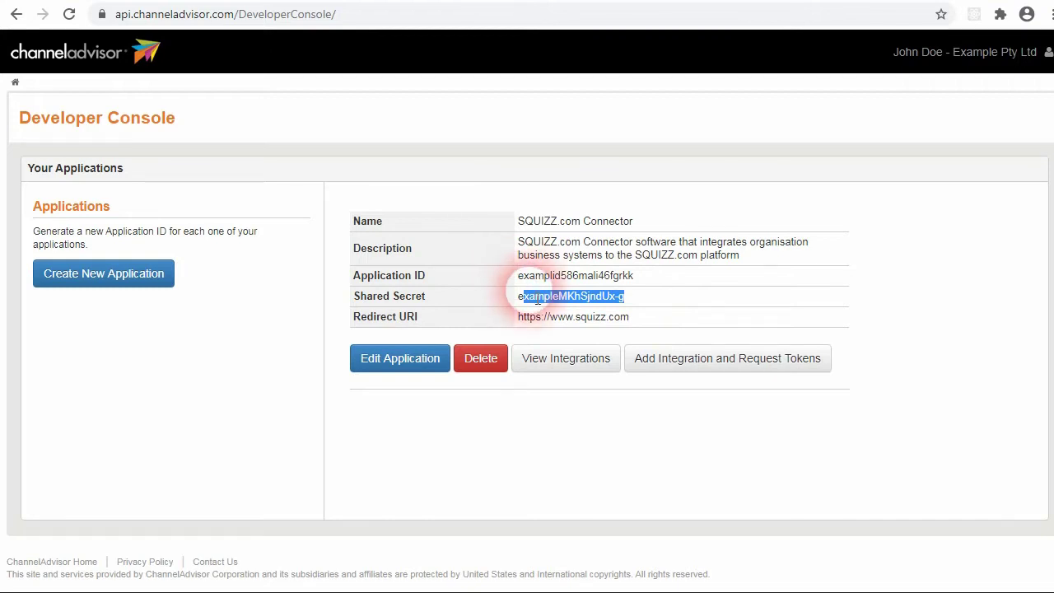
left_click(557, 407)
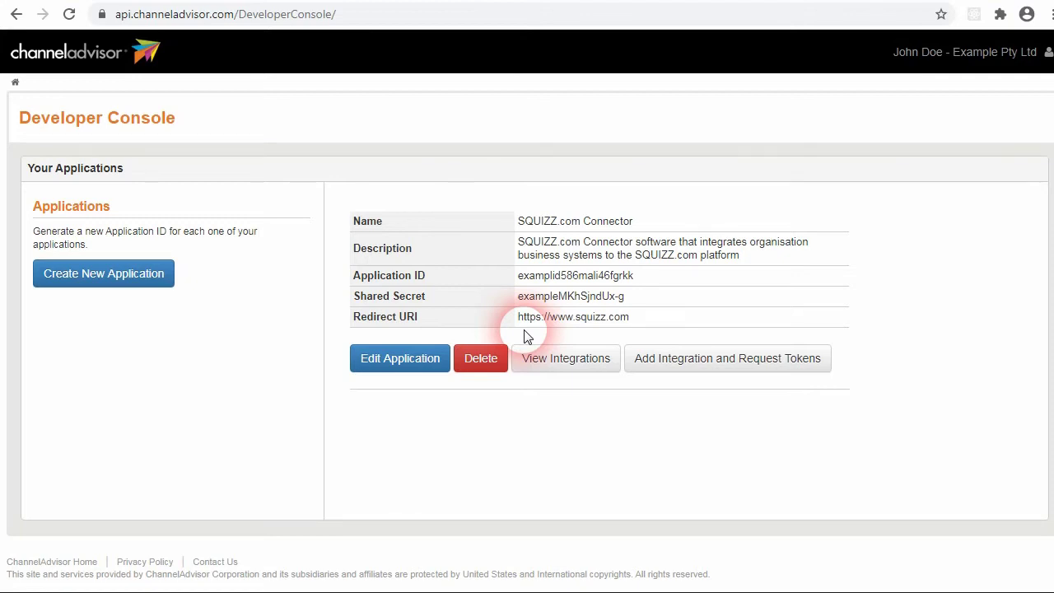
left_click(723, 363)
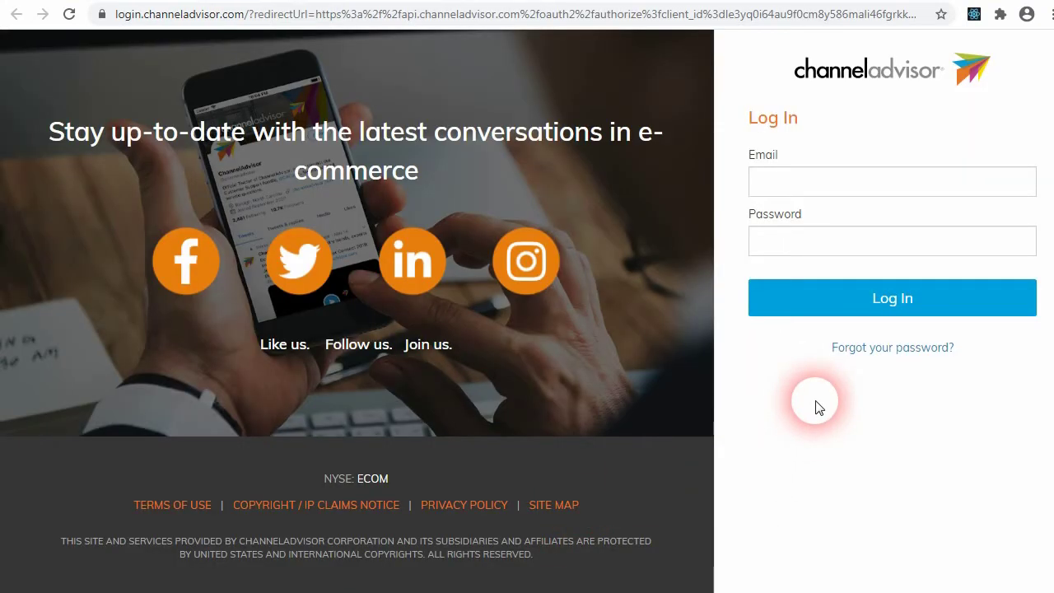
Focus the sign-in email field and scroll the token guide through Grant Access and New Integration Created
left_click(796, 183)
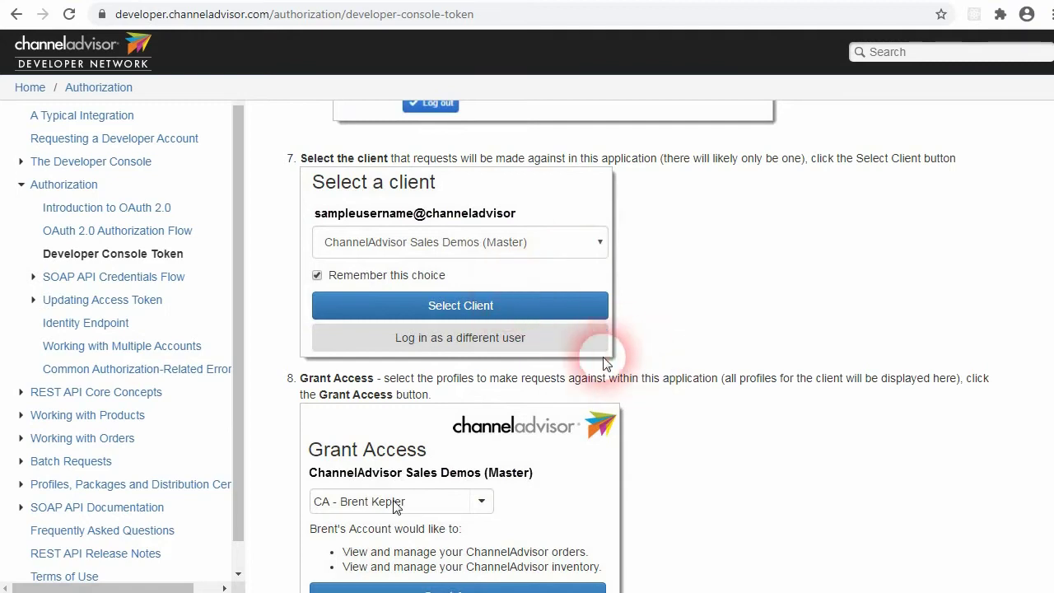
scroll(577, 358, "down", 2)
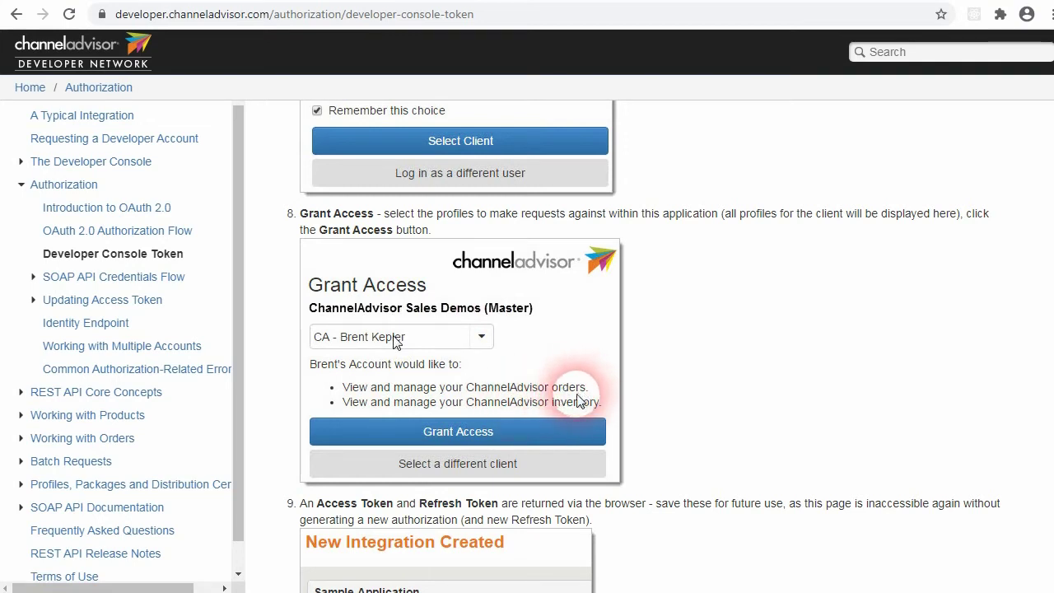
scroll(552, 403, "down", 3)
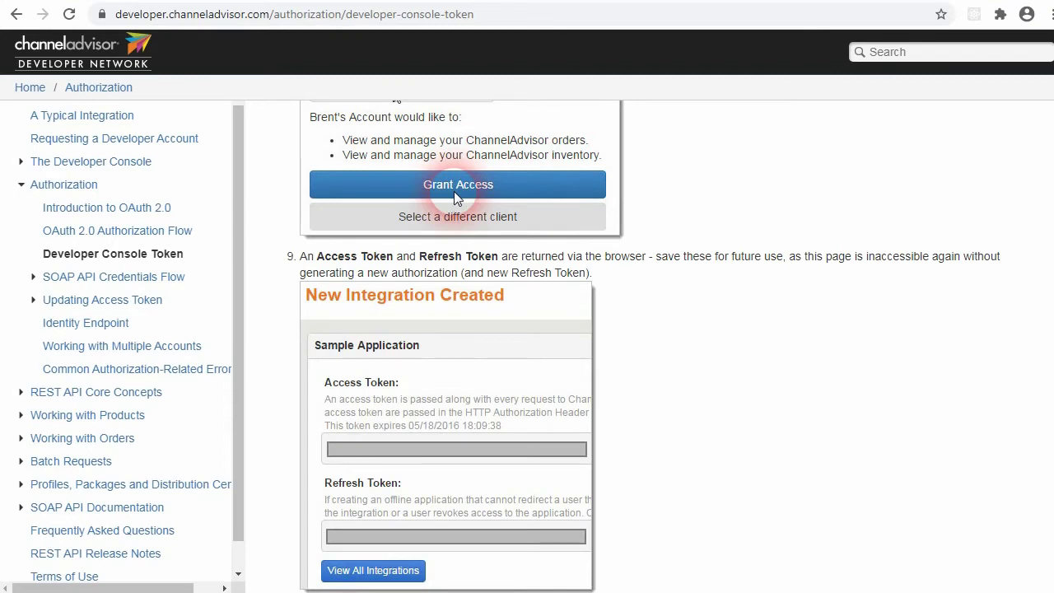
scroll(605, 311, "down", 1)
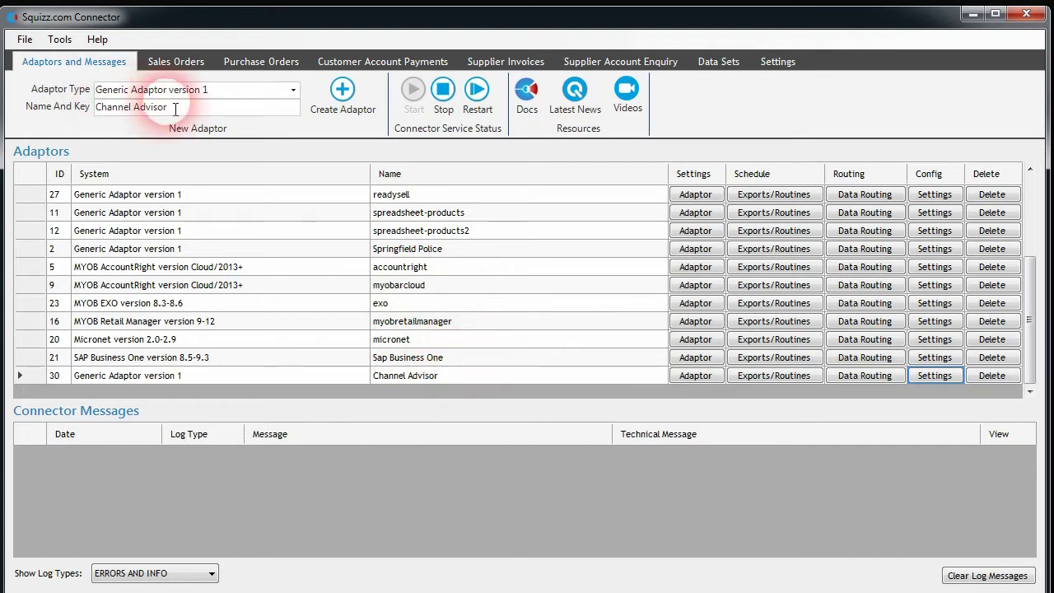
Load the Channel Advisor - Sales Orders Data Exports preset into adaptor 30 and confirm
left_click(450, 379)
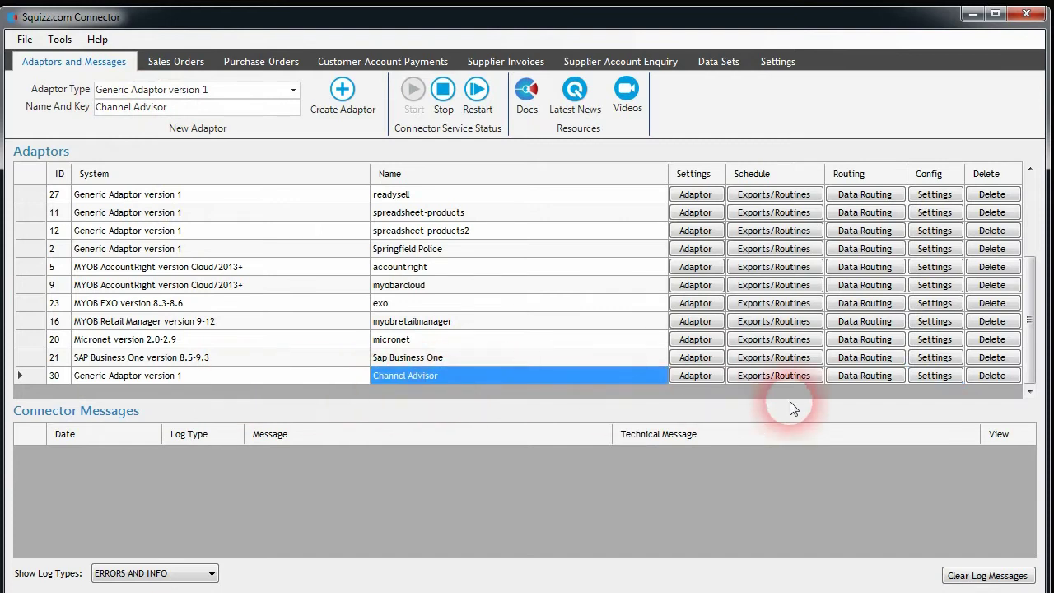
left_click(932, 377)
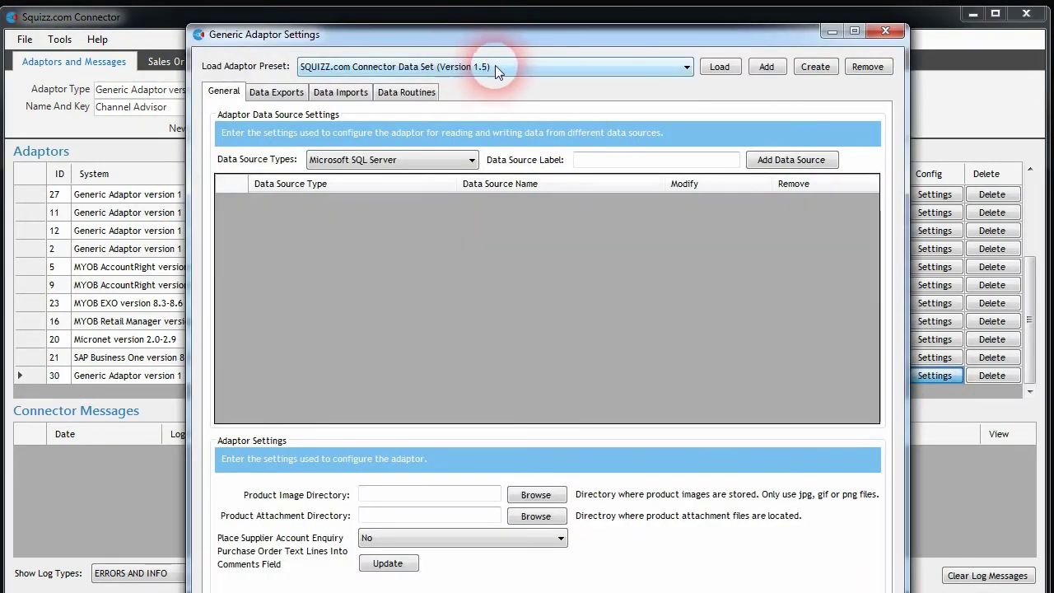
left_click(497, 69)
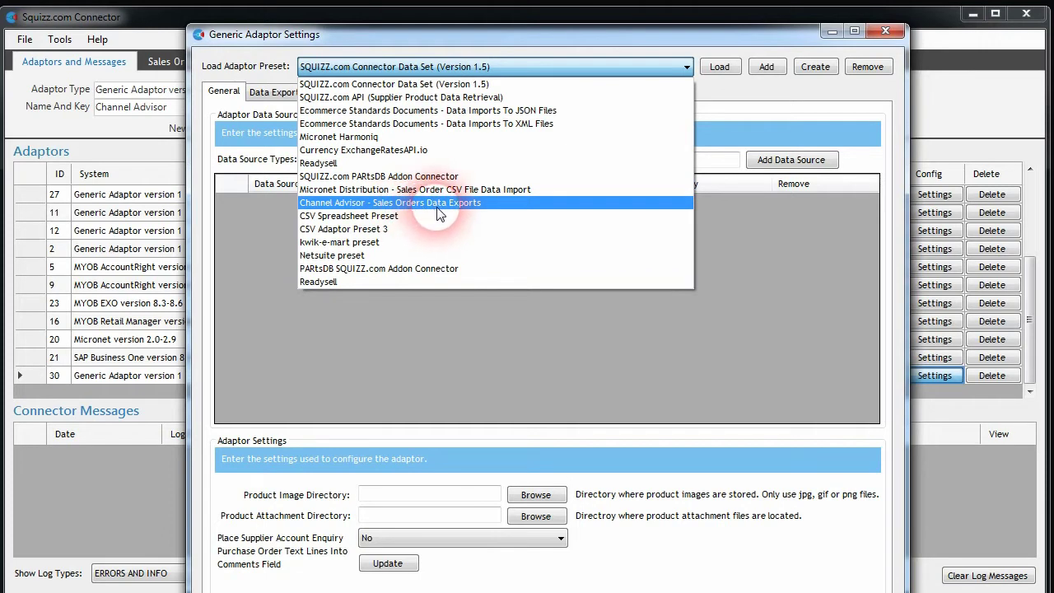
left_click(451, 204)
left_click(718, 66)
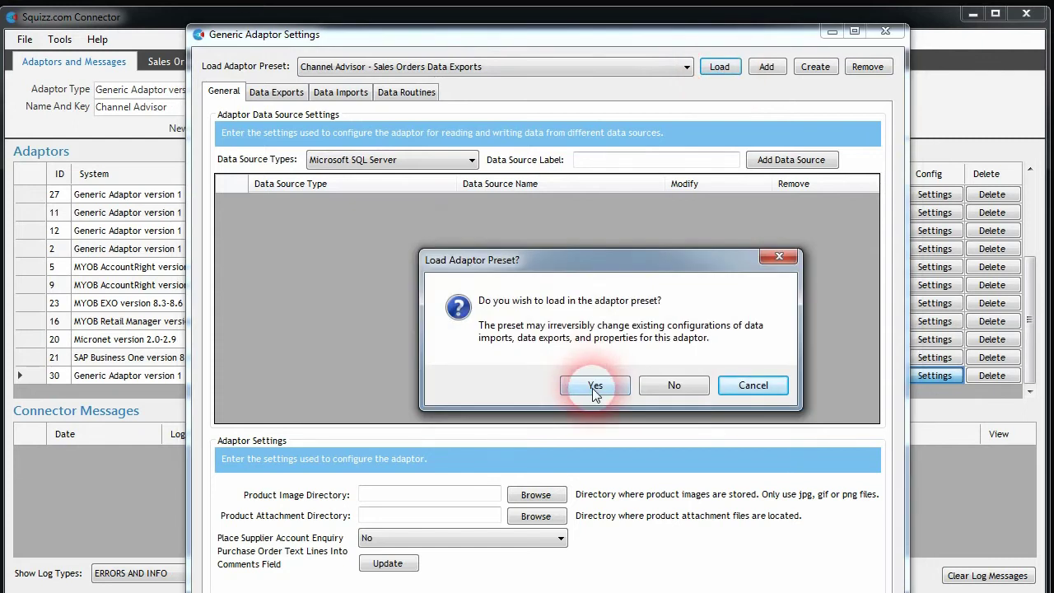
left_click(594, 387)
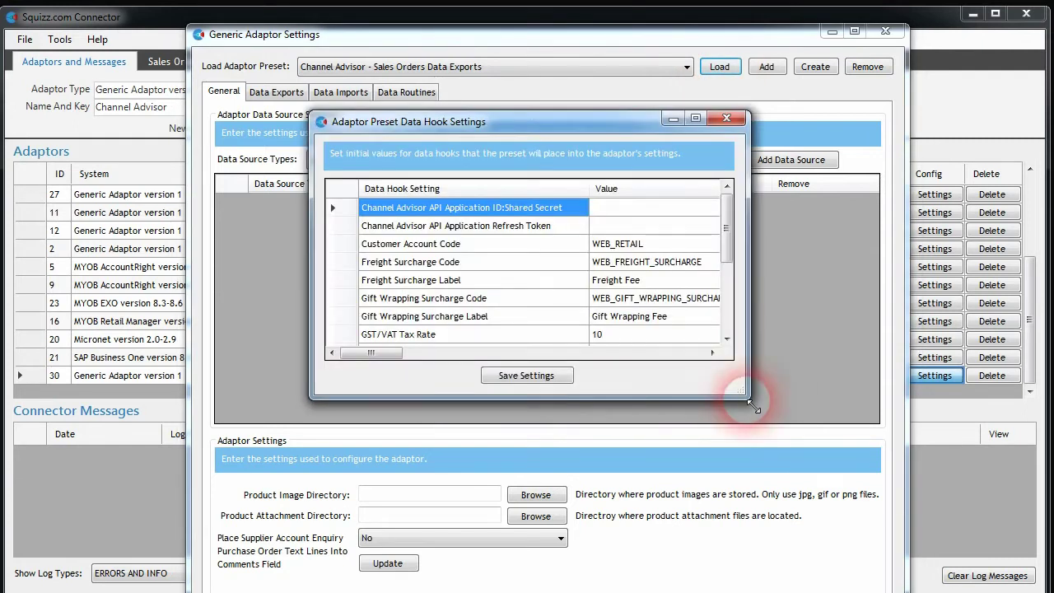
Enlarge the data hook dialog, enter the application ID plus a colon, and copy the shared secret
left_click_drag(753, 406, 1015, 499)
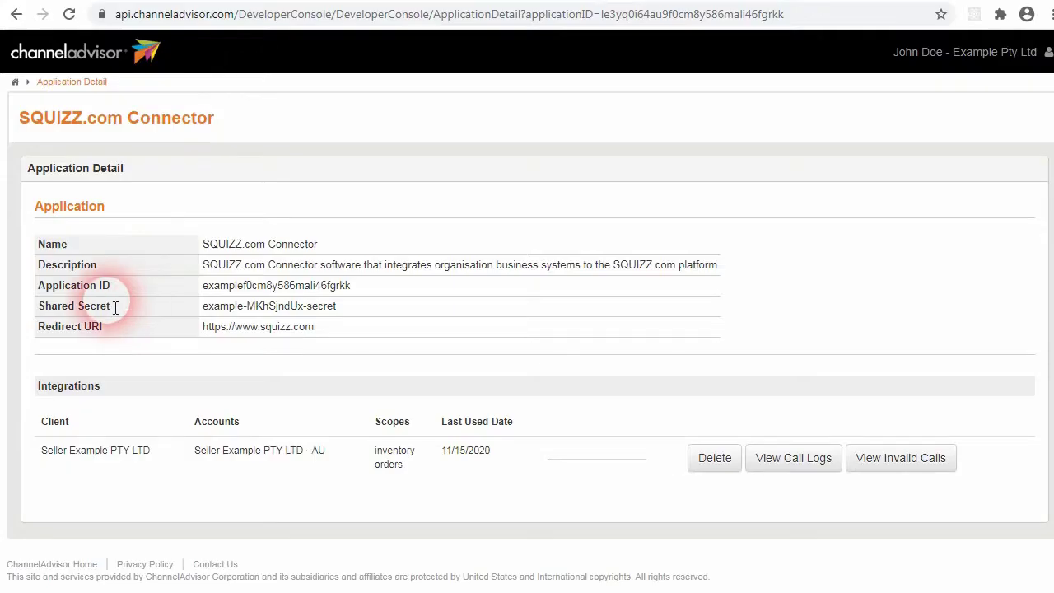
left_click_drag(354, 292, 204, 294)
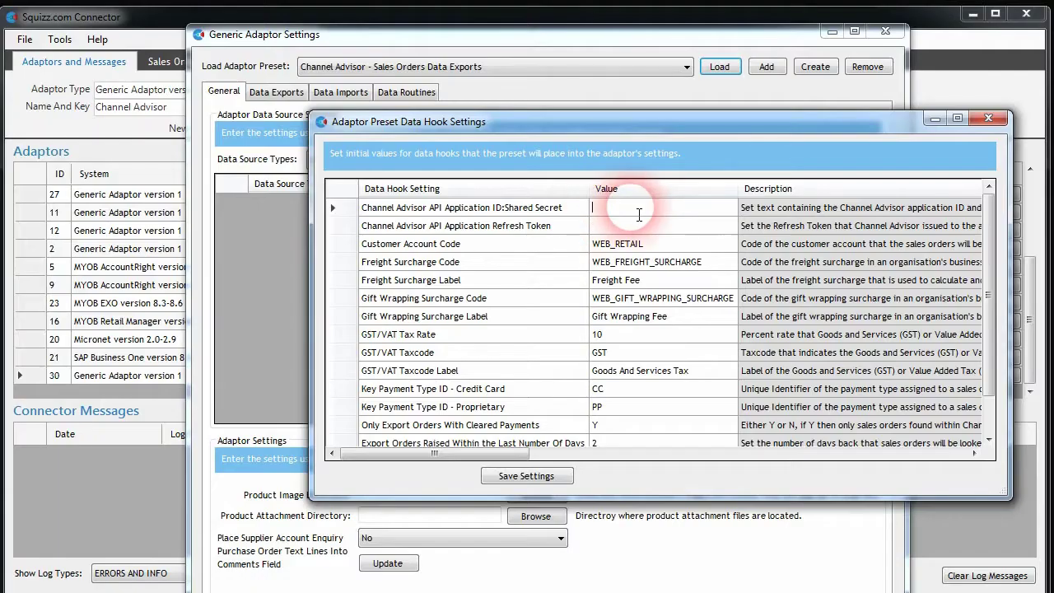
type("examplef0cm8y586mali46fgrkk")
type(":")
left_click(634, 226)
left_click_drag(336, 306, 210, 313)
key("ctrl+c")
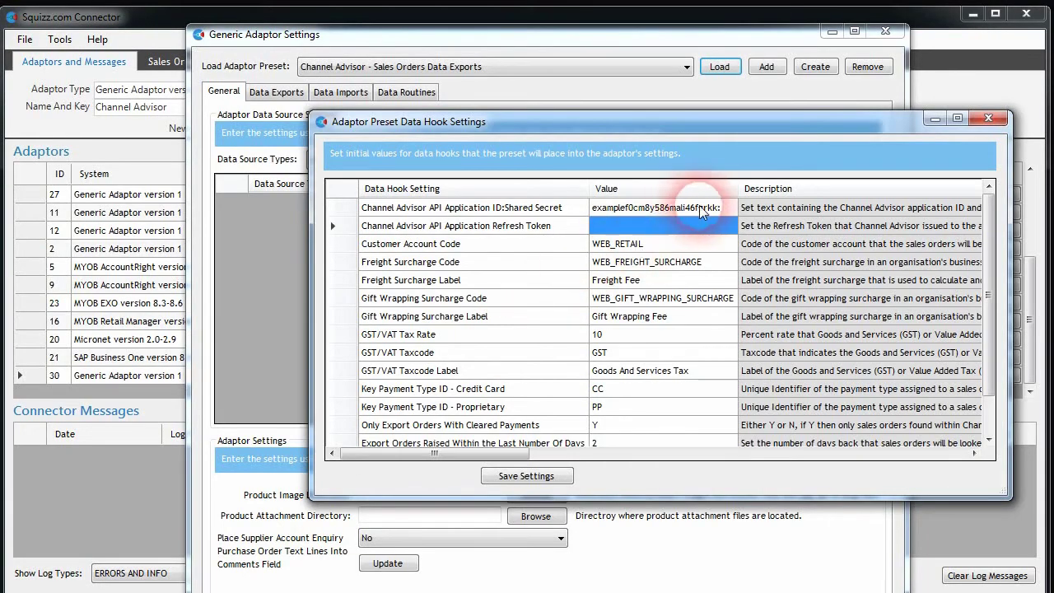
left_click(727, 216)
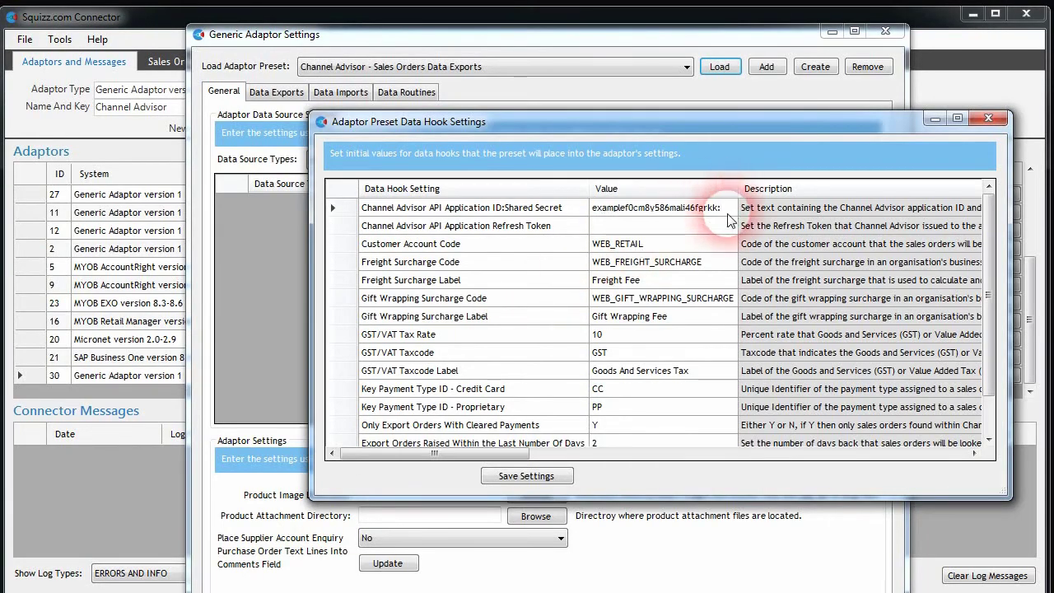
Append the shared secret to the ID:secret hook and paste the refresh token into its value
key("ctrl+v")
key("Return")
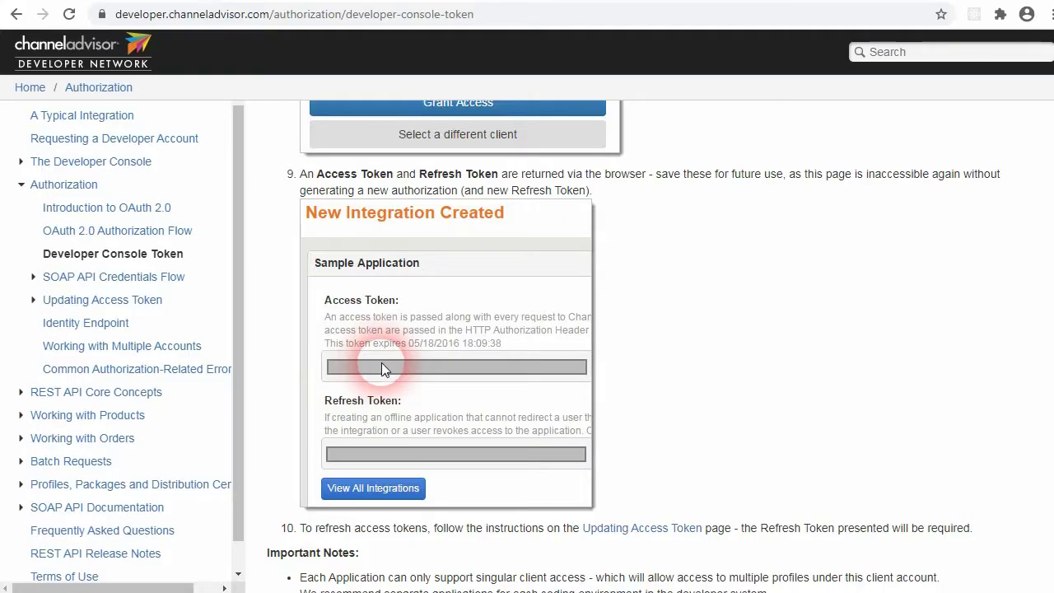
left_click(381, 416)
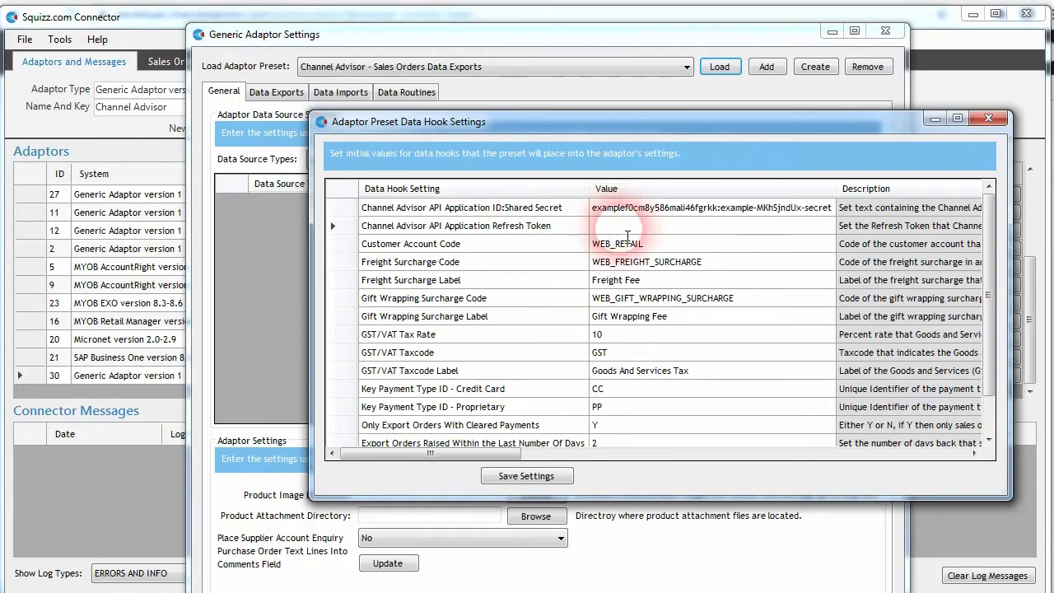
key("ctrl+v")
left_click(624, 240)
left_click(934, 372)
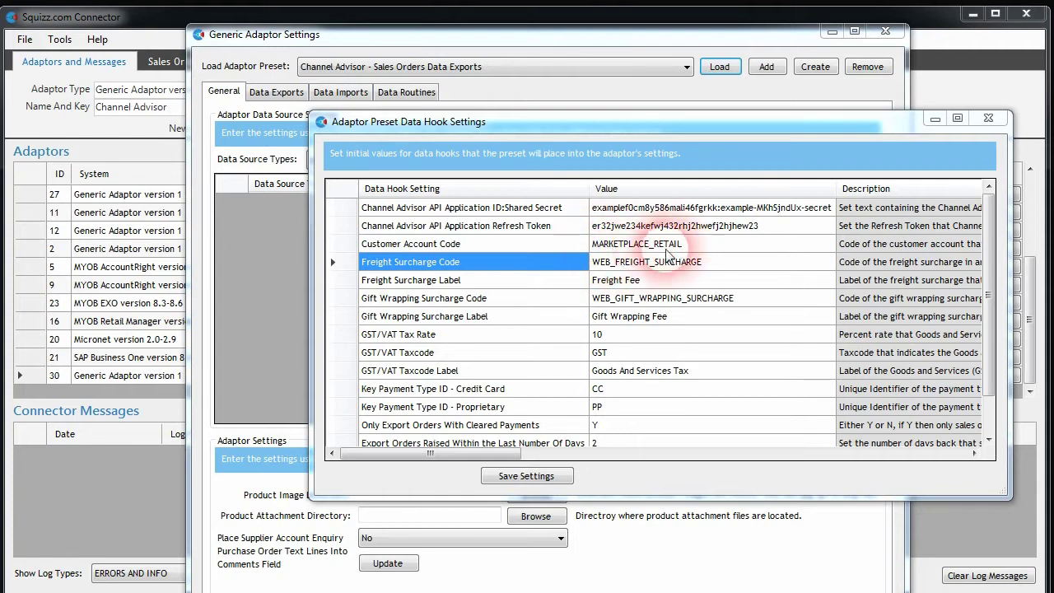
Confirm the Customer Account Code value and select the freight-related data hook values
left_click(634, 244)
left_click(643, 262)
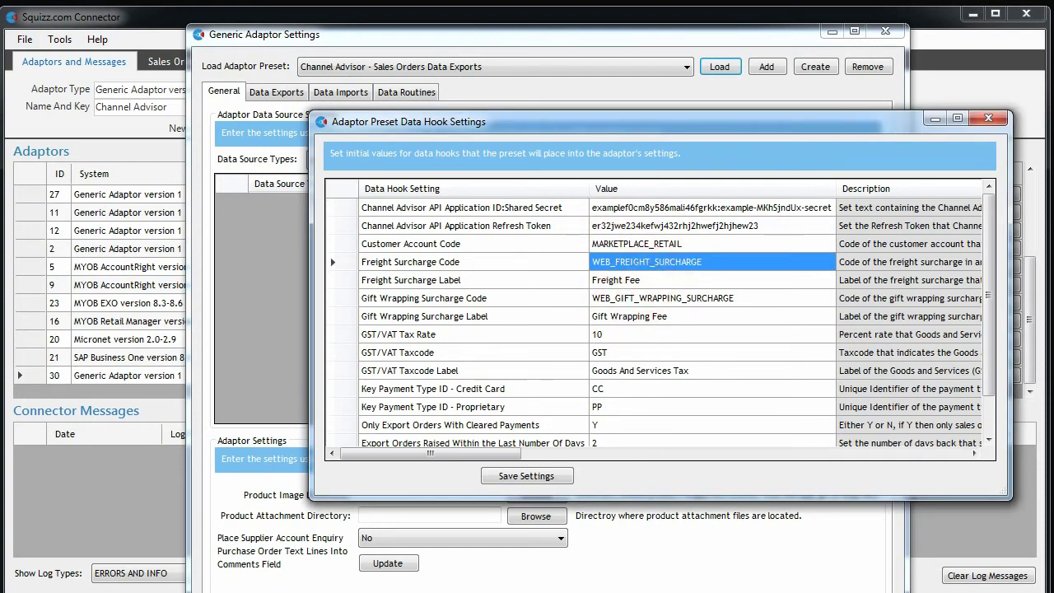
left_click(529, 283)
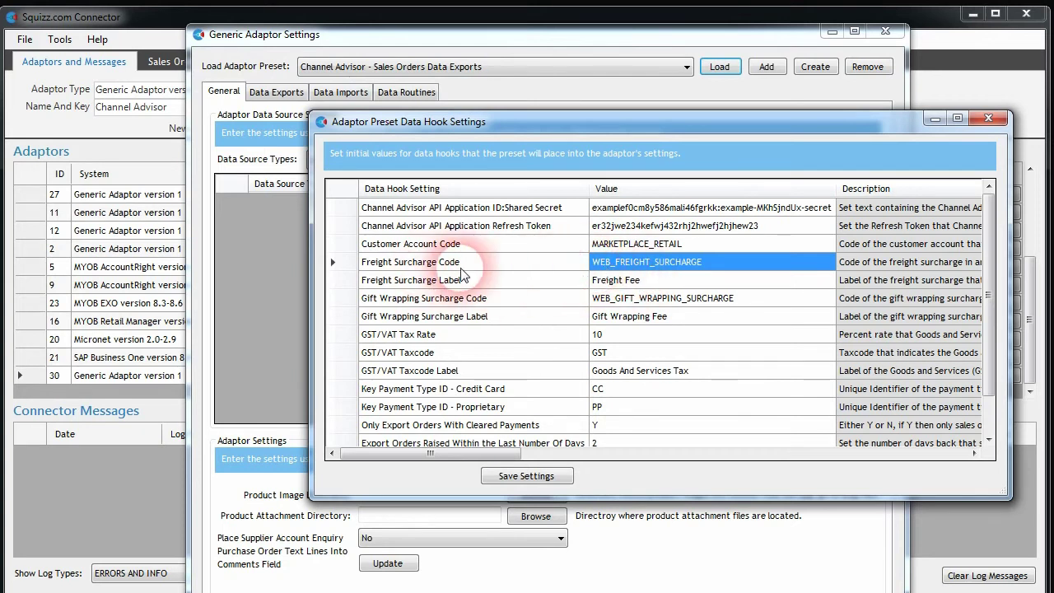
left_click(651, 280)
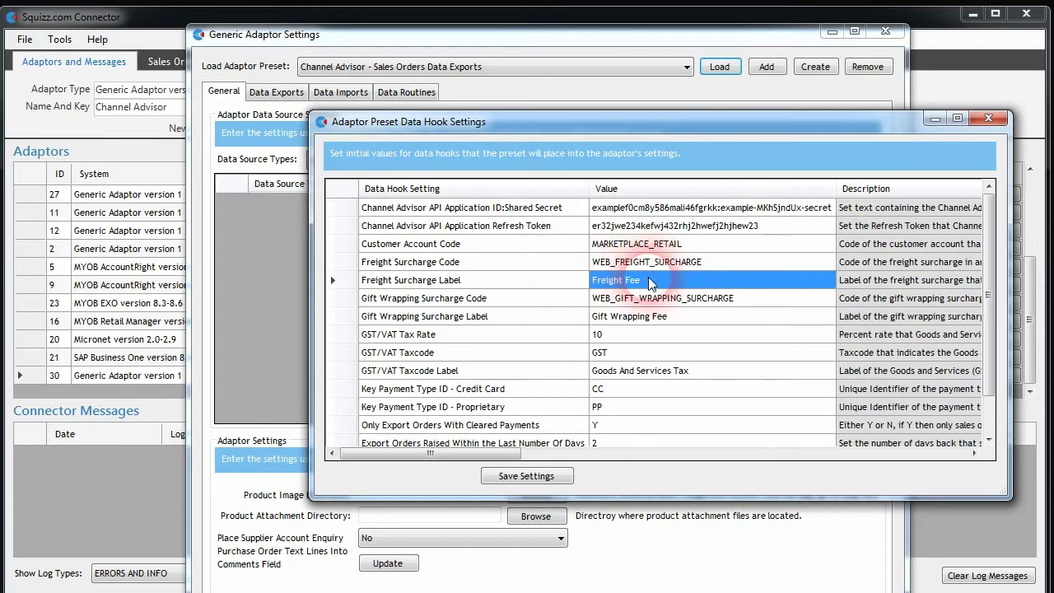
Remove the WEB_ prefix so Freight Surcharge Code reads FREIGHT_SURCHARGE
double_click(606, 262)
key("Home")
key("Delete")
key("Delete")
key("Delete")
key("Delete")
left_click(632, 284)
left_click(628, 262)
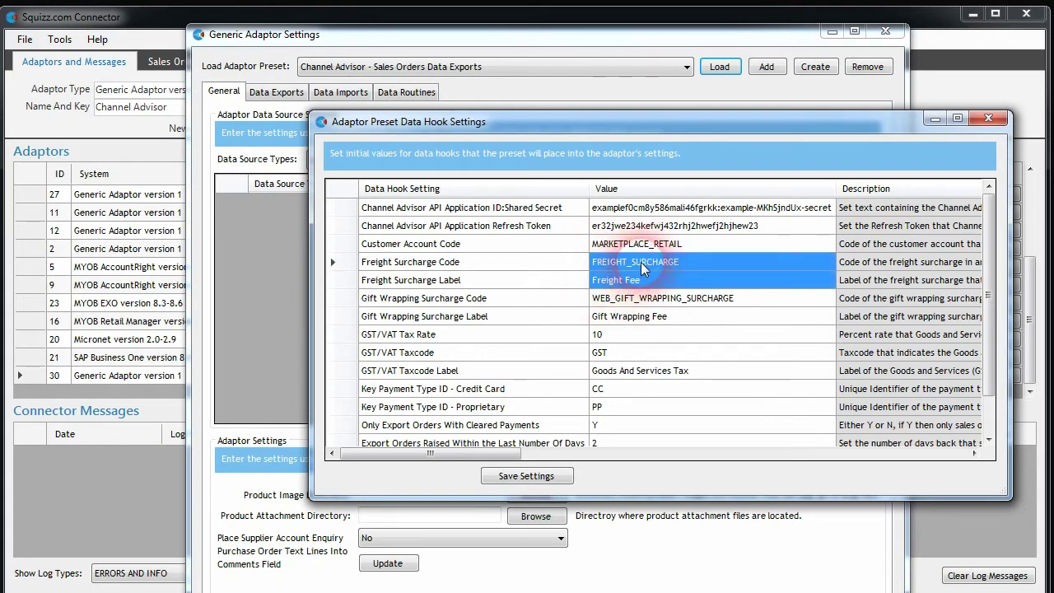
left_click(627, 262)
left_click_drag(627, 261, 723, 261)
key("Delete")
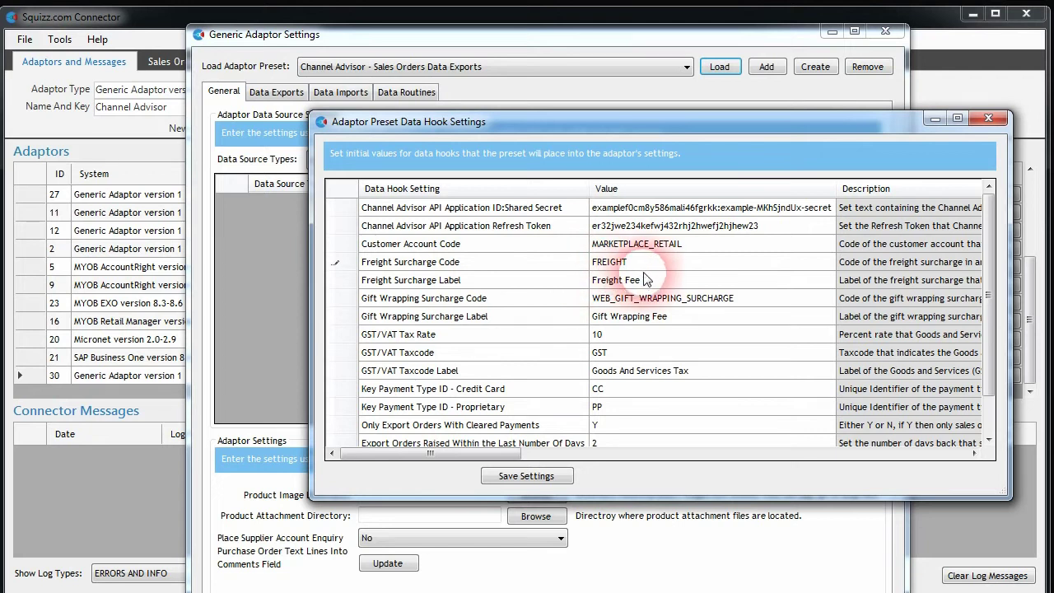
key("Escape")
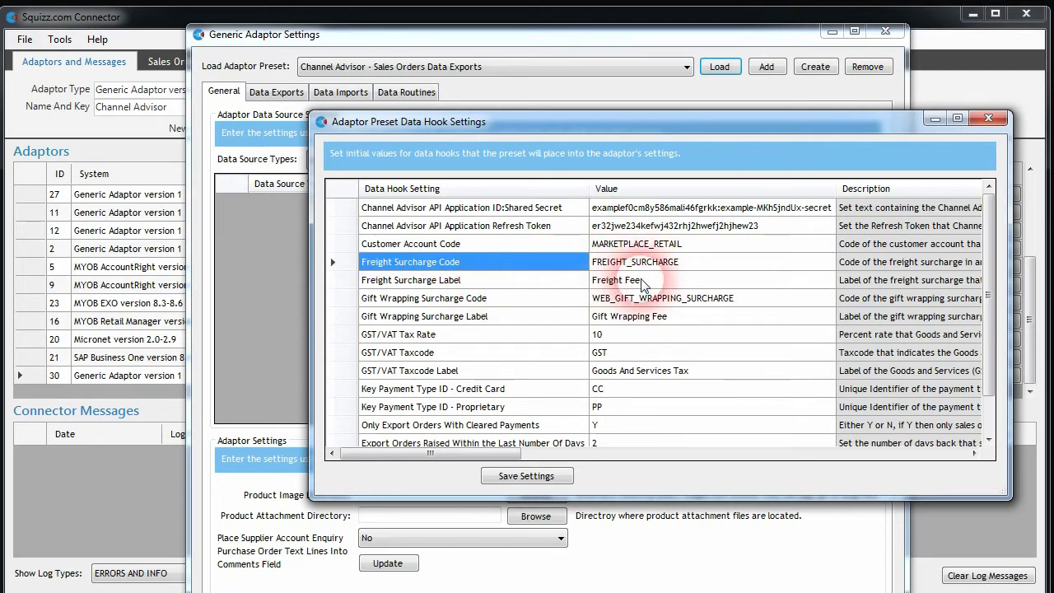
left_click(642, 281)
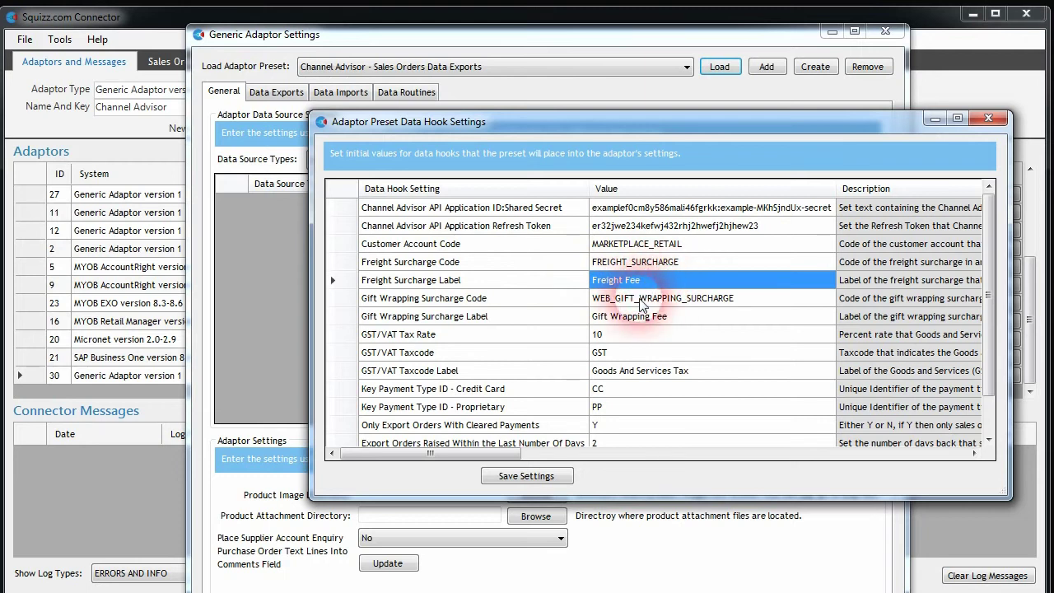
left_click(657, 300)
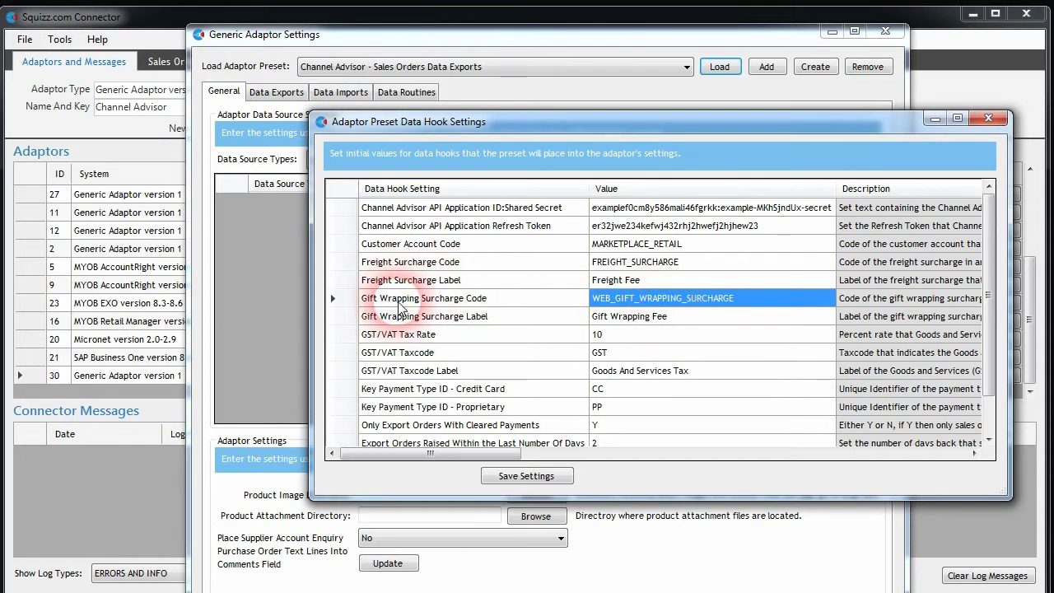
Delete '_SURCHARGE' so Gift Wrapping Surcharge Code reads WEB_GIFT_WRAPPING
left_click(631, 301)
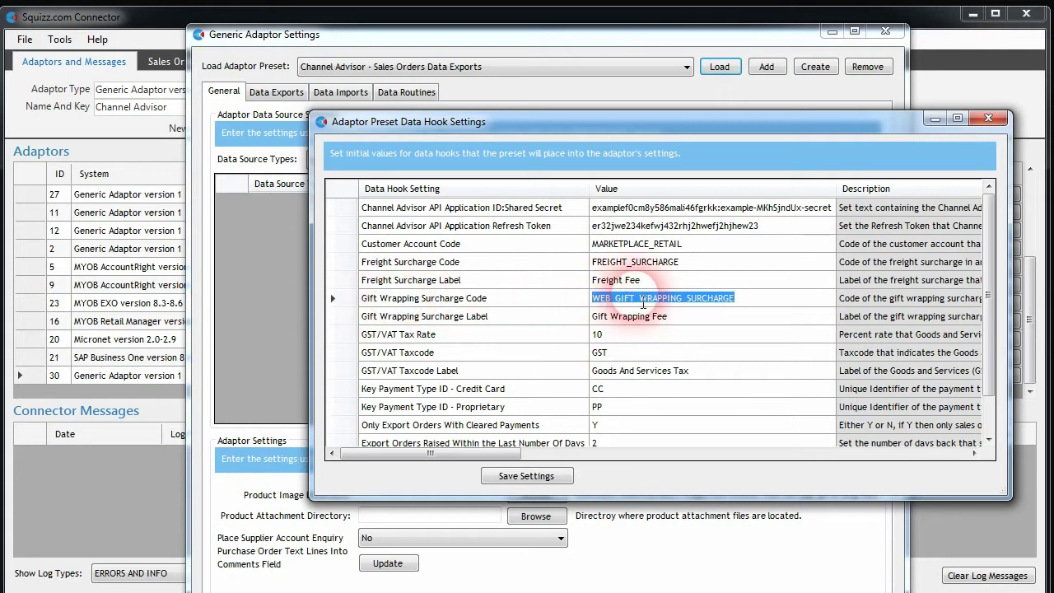
left_click_drag(641, 301, 548, 301)
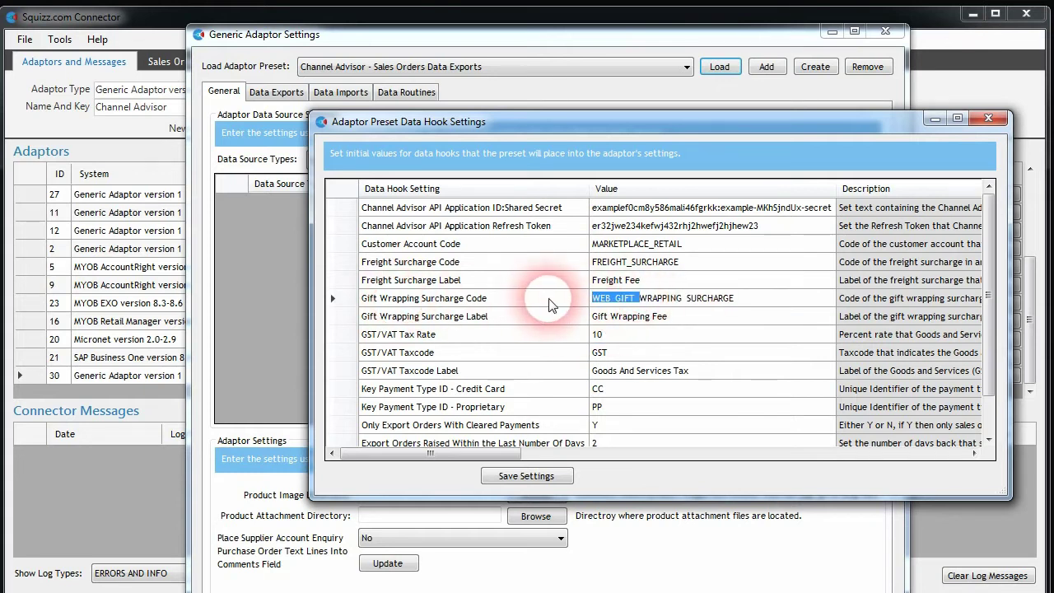
left_click_drag(734, 298, 683, 297)
key("Delete")
key("Return")
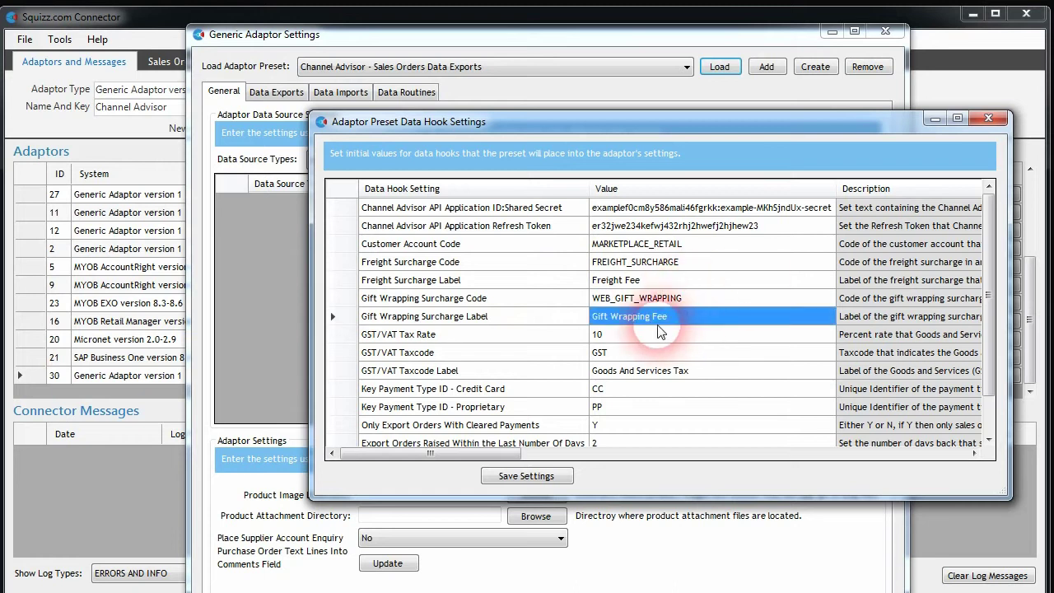
Check the GST/VAT Tax Rate and Taxcode Label values further down the grid
left_click(647, 338)
scroll(577, 333, "down", 1)
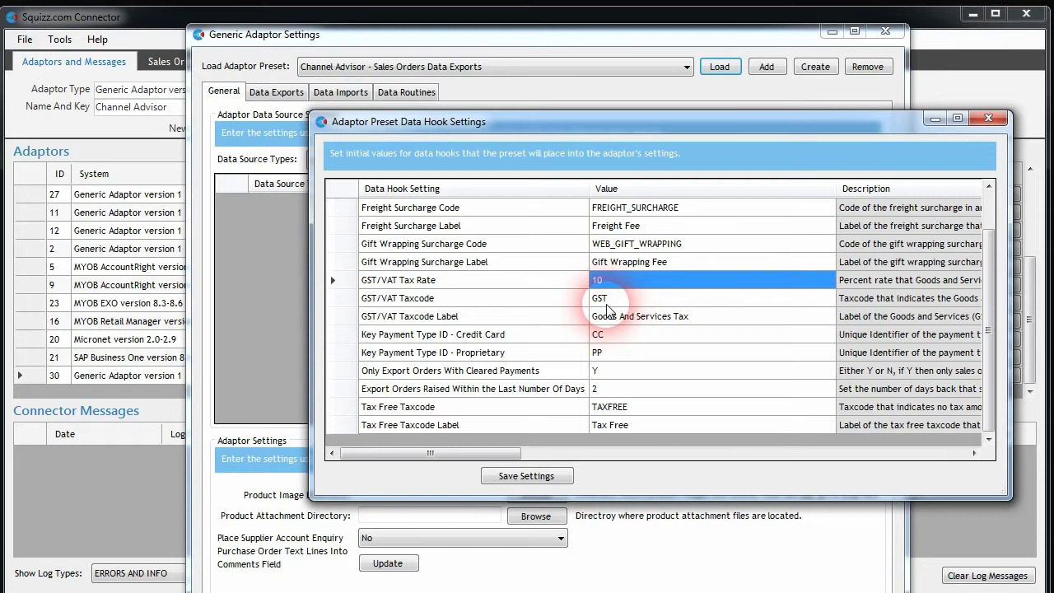
left_click(615, 315)
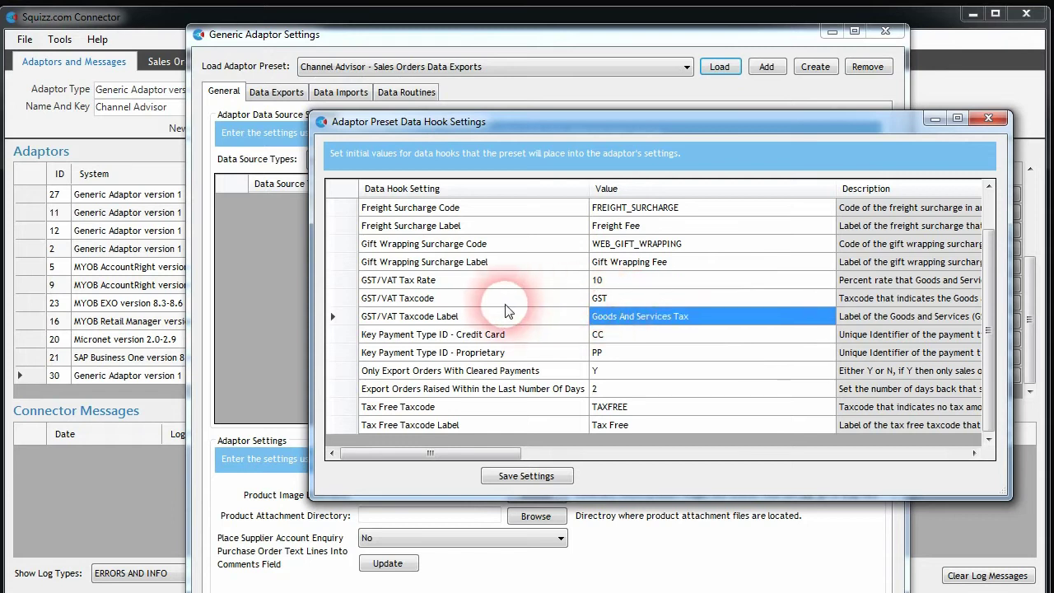
double_click(601, 299)
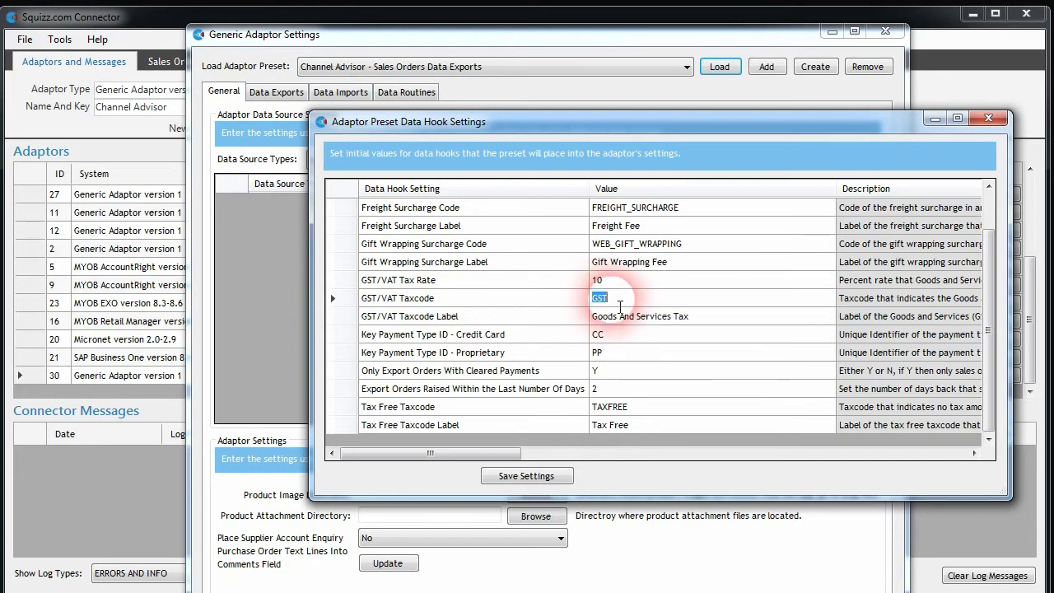
key("ctrl+v")
key("Return")
key("Return")
left_click(632, 301)
left_click(634, 301)
type("1")
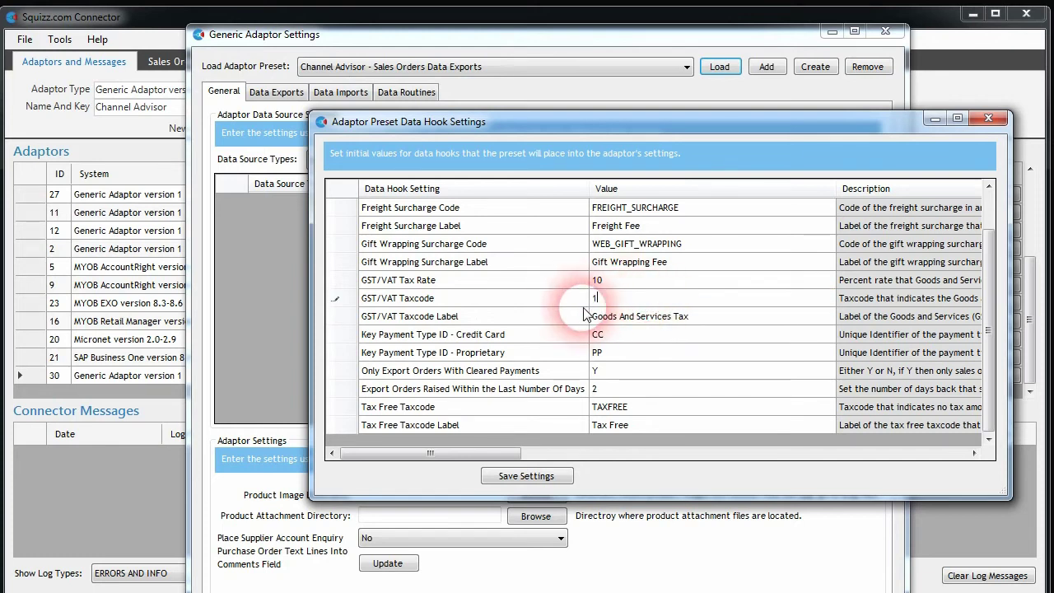
type("-gs")
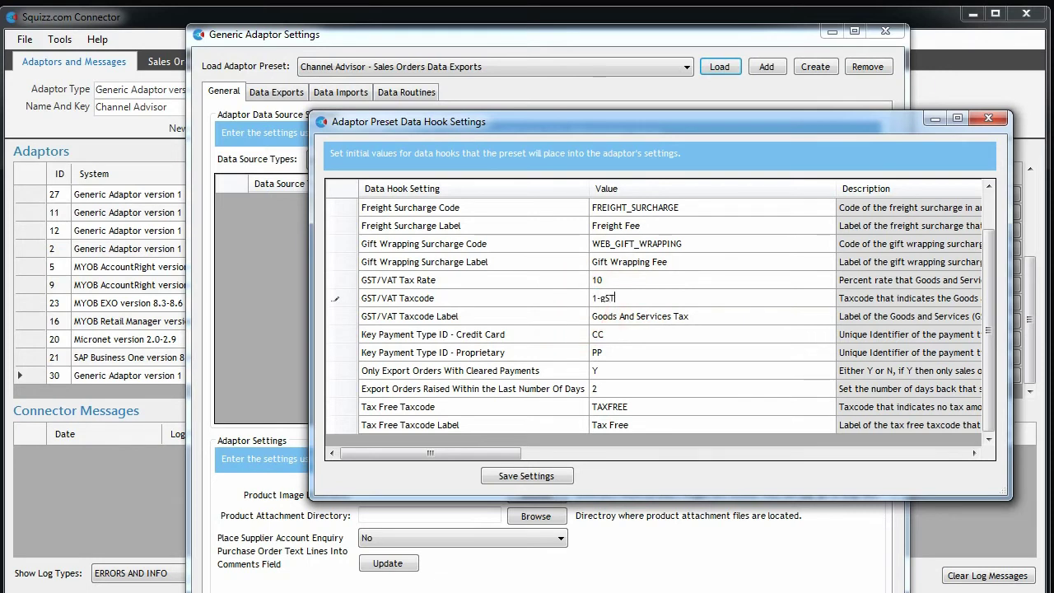
left_click(626, 316)
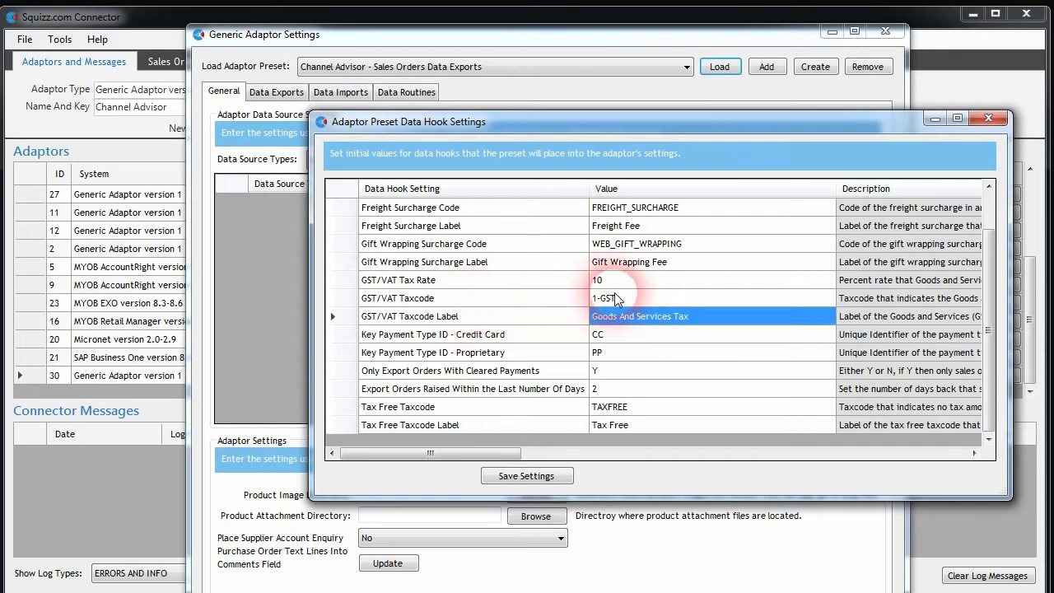
left_click(617, 300)
left_click(617, 299)
key("Home")
key("Delete")
key("Delete")
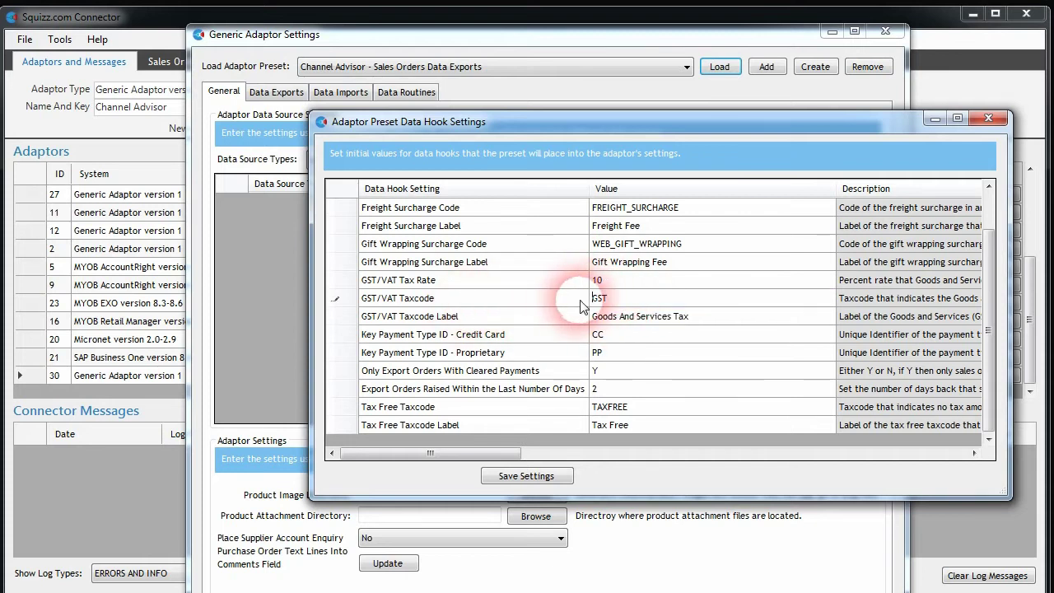
key("Return")
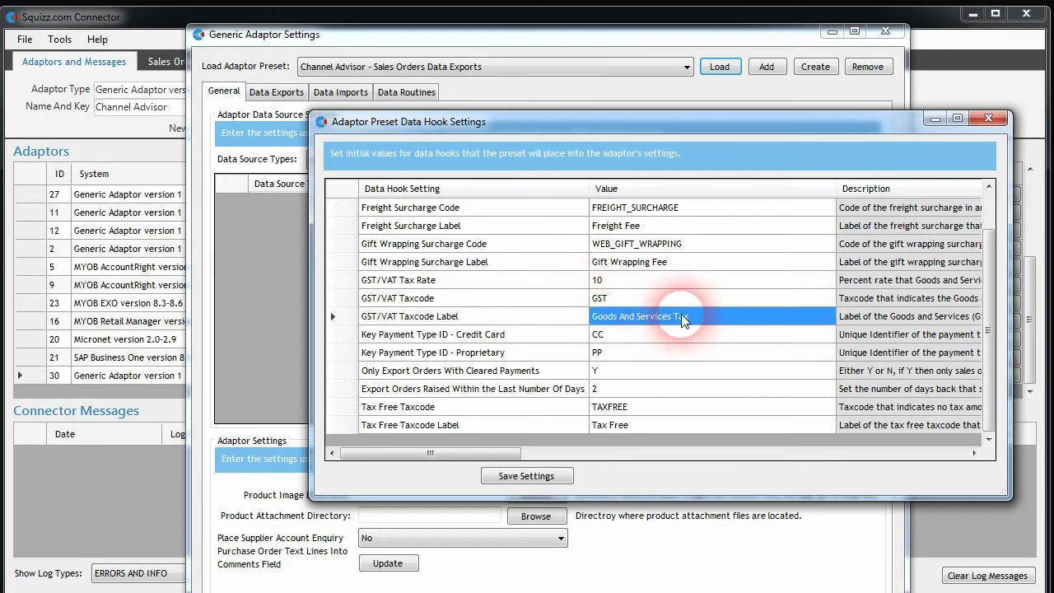
left_click(596, 299)
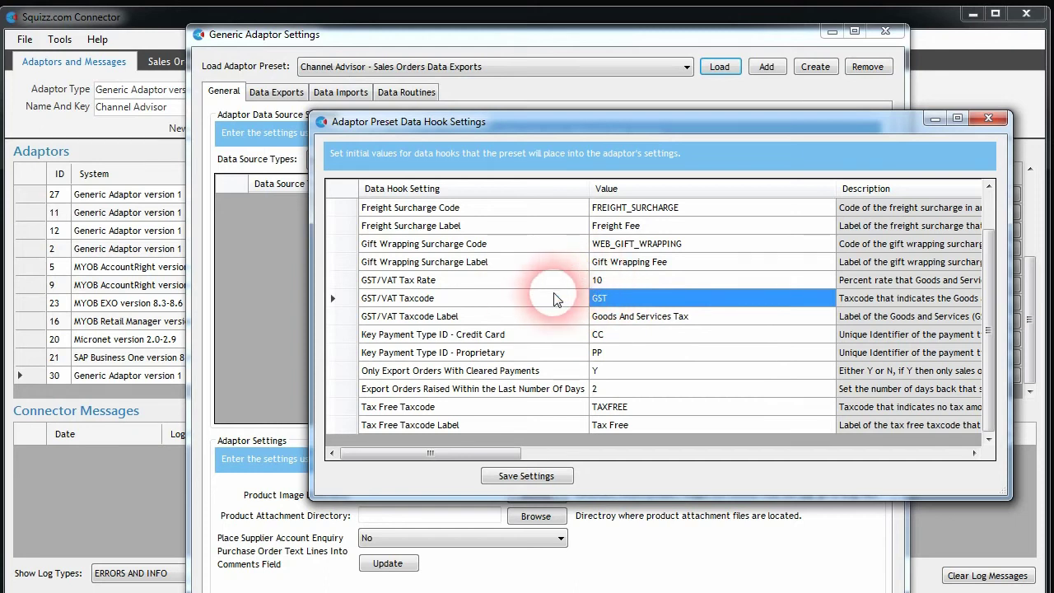
left_click(599, 316)
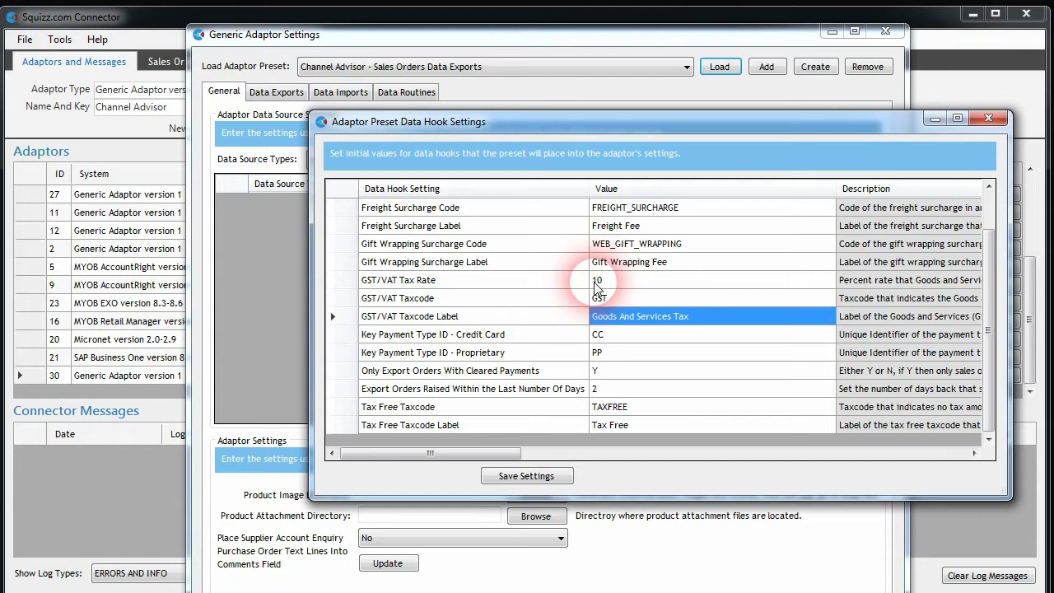
left_click(603, 283)
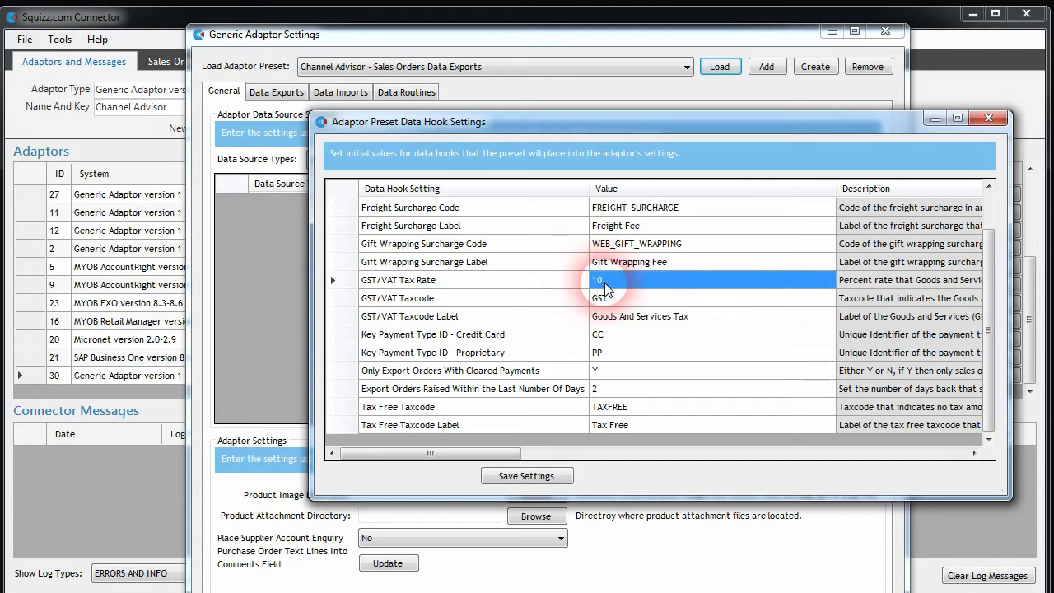
left_click(604, 284)
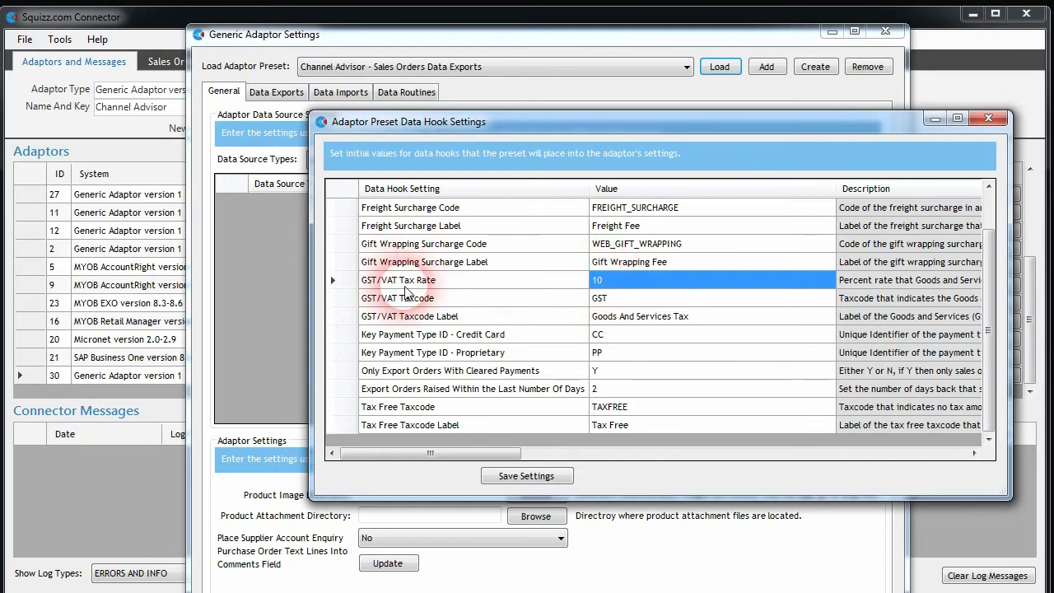
left_click(619, 303)
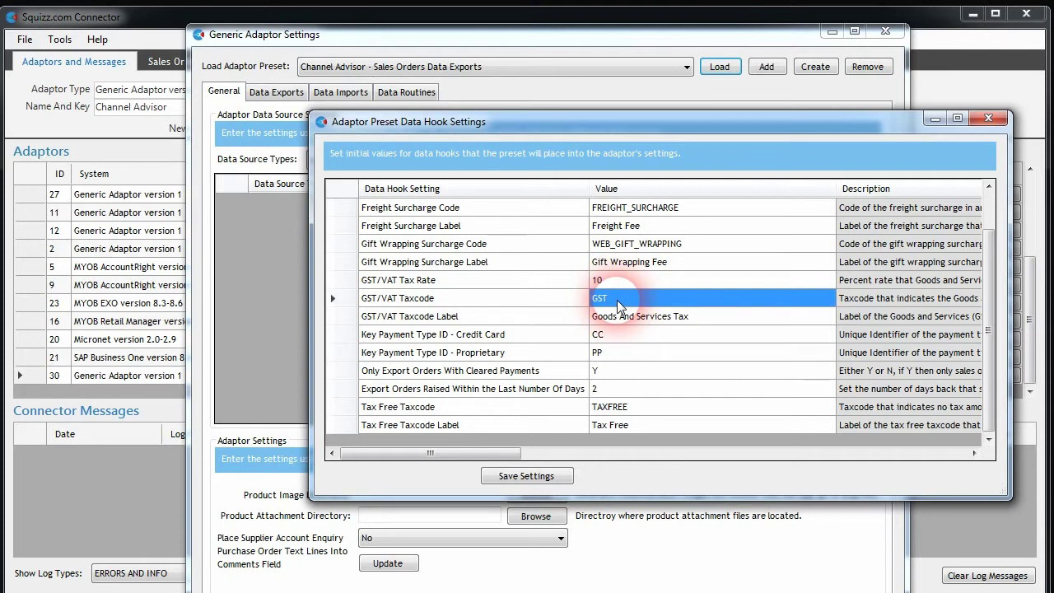
key("Down")
key("Down")
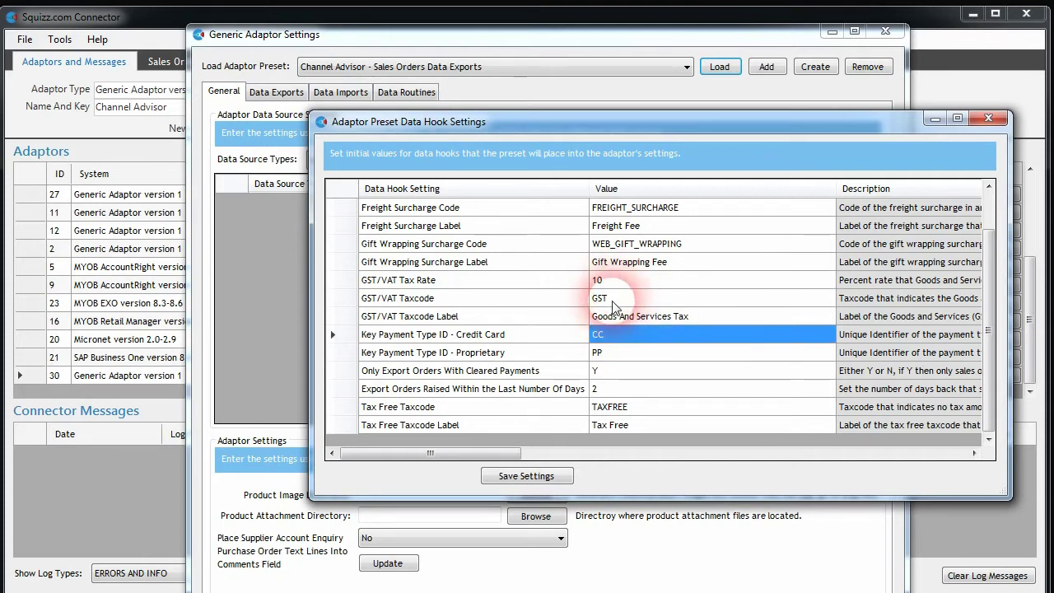
left_click(584, 425)
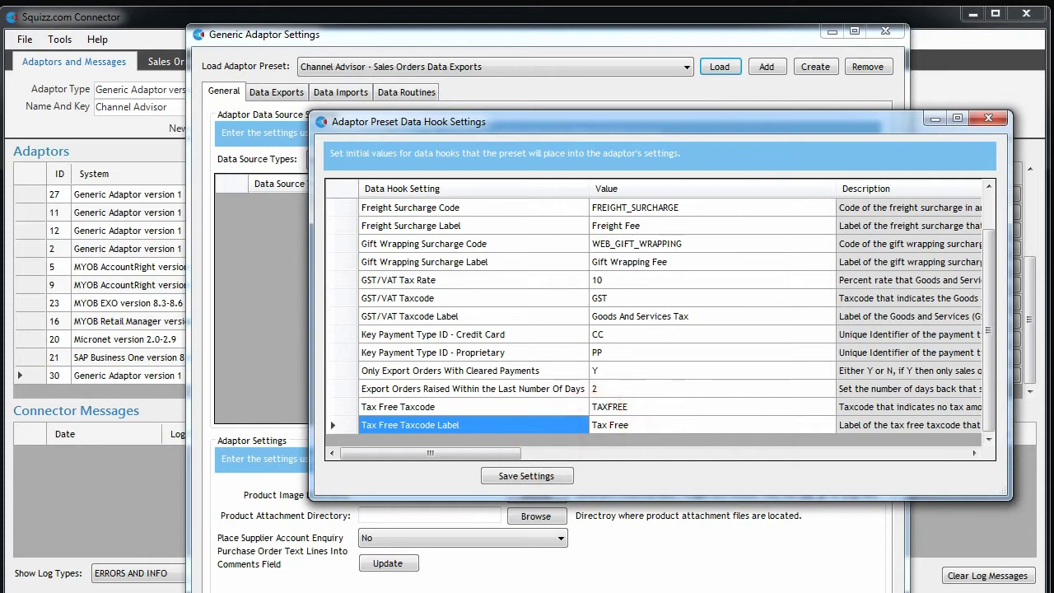
left_click(610, 407)
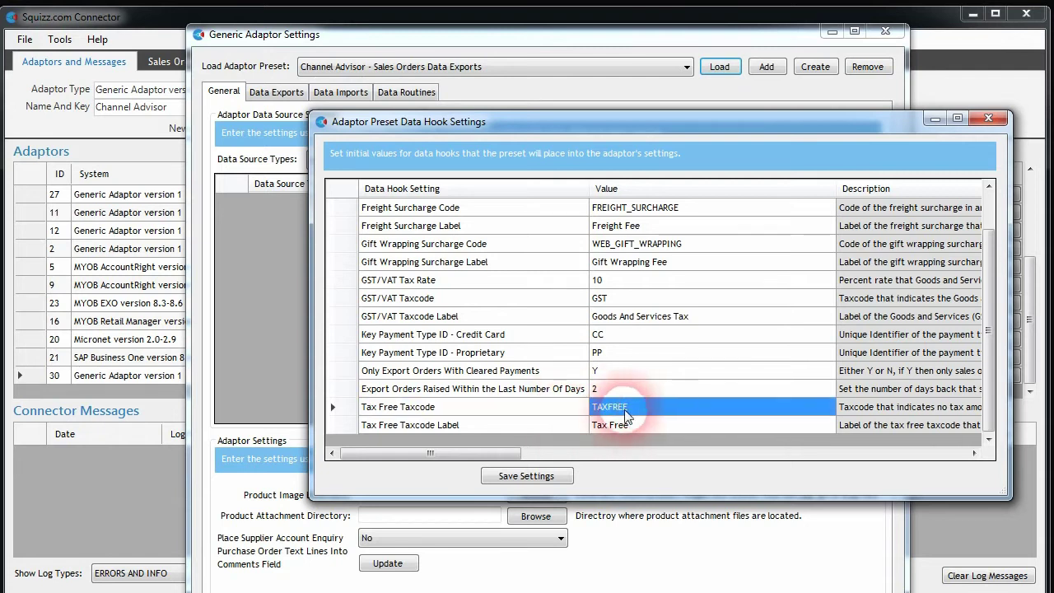
left_click(574, 387)
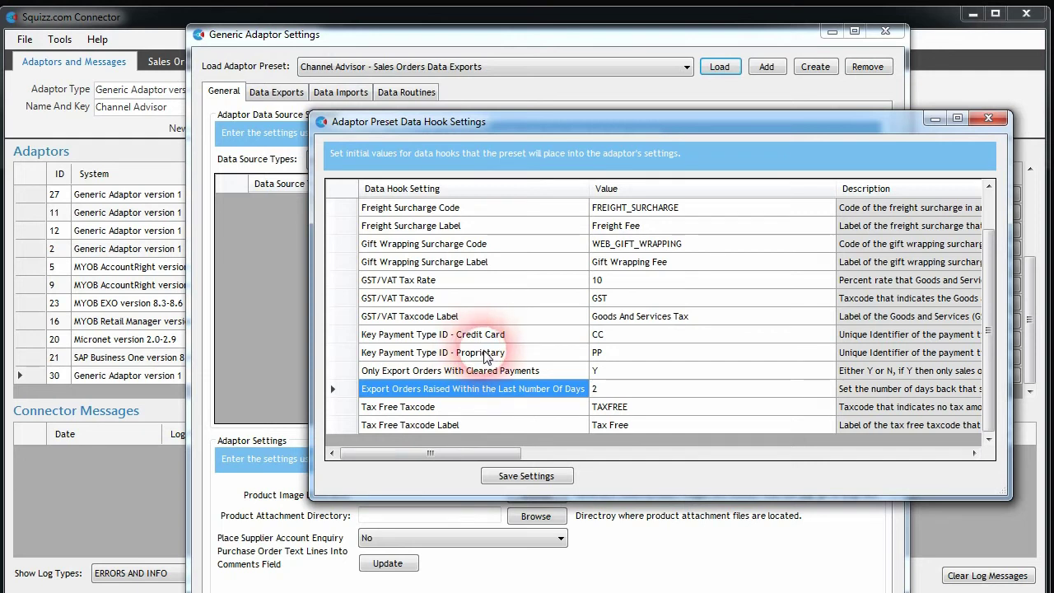
left_click(539, 371)
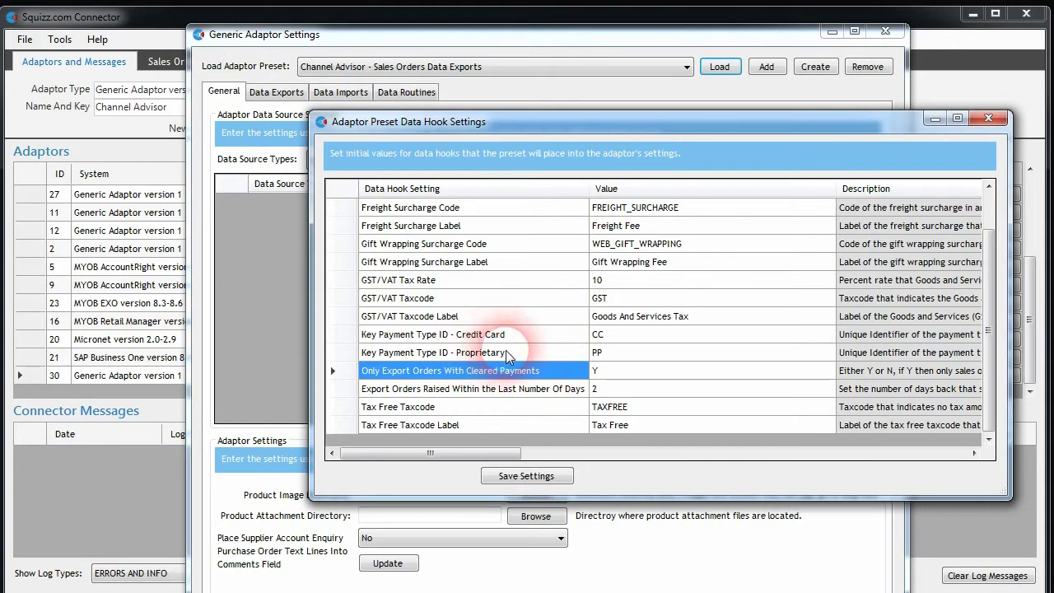
left_click(527, 353)
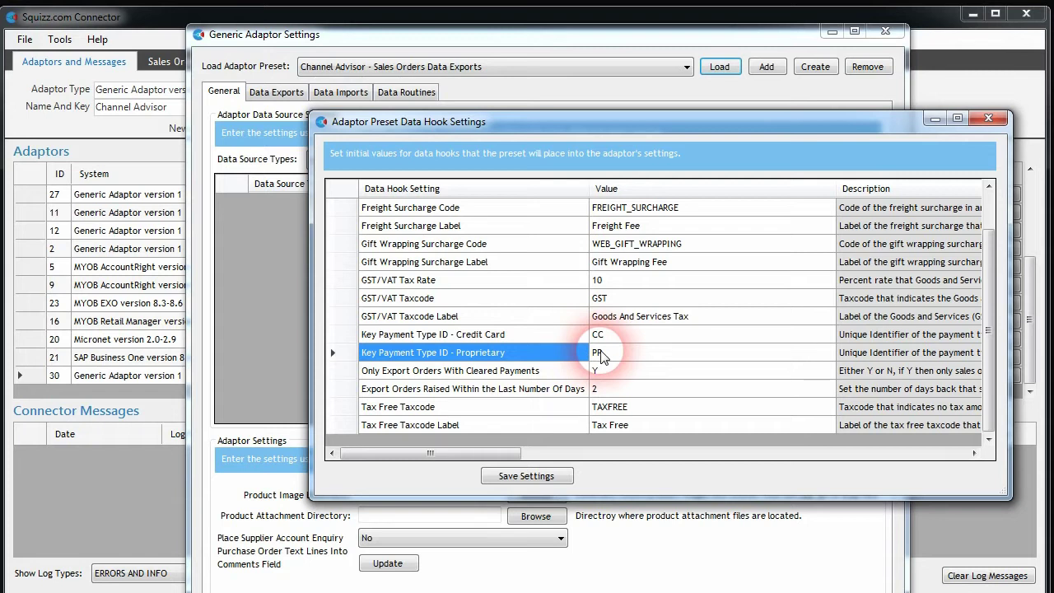
left_click(601, 361)
left_click(485, 357)
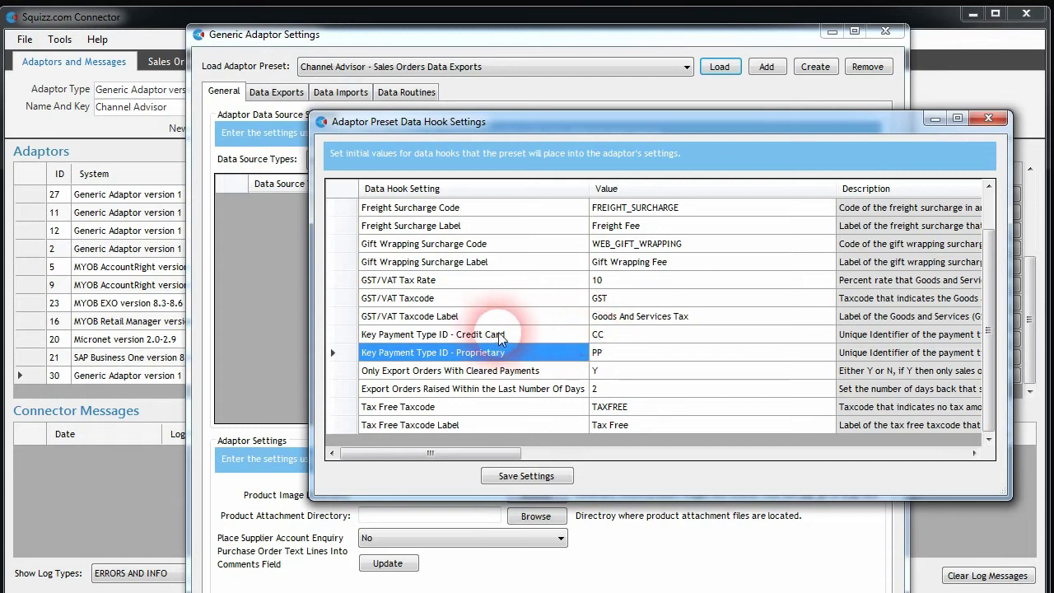
left_click(599, 336)
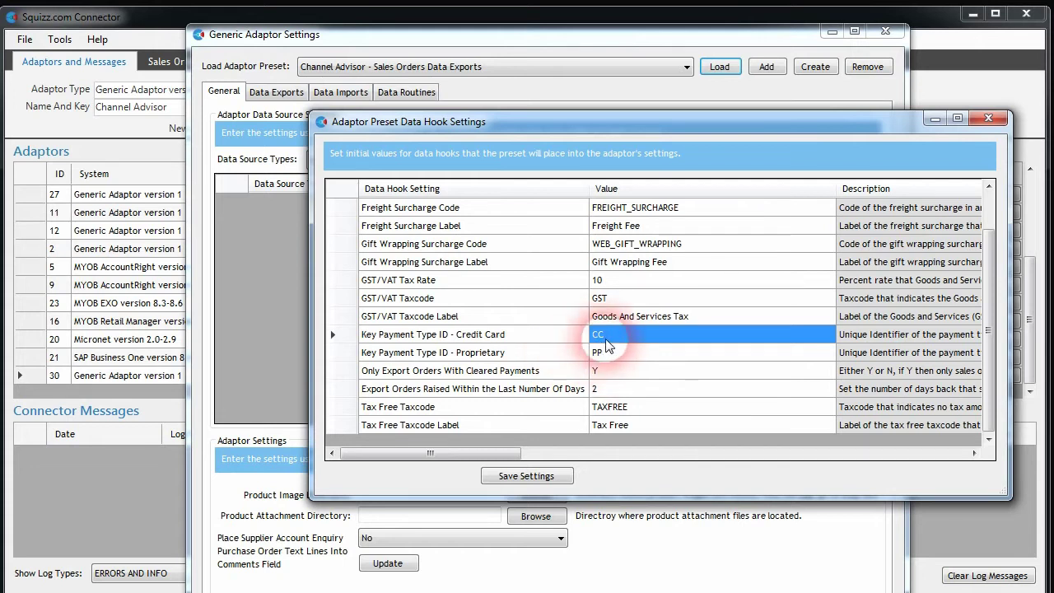
left_click(601, 337)
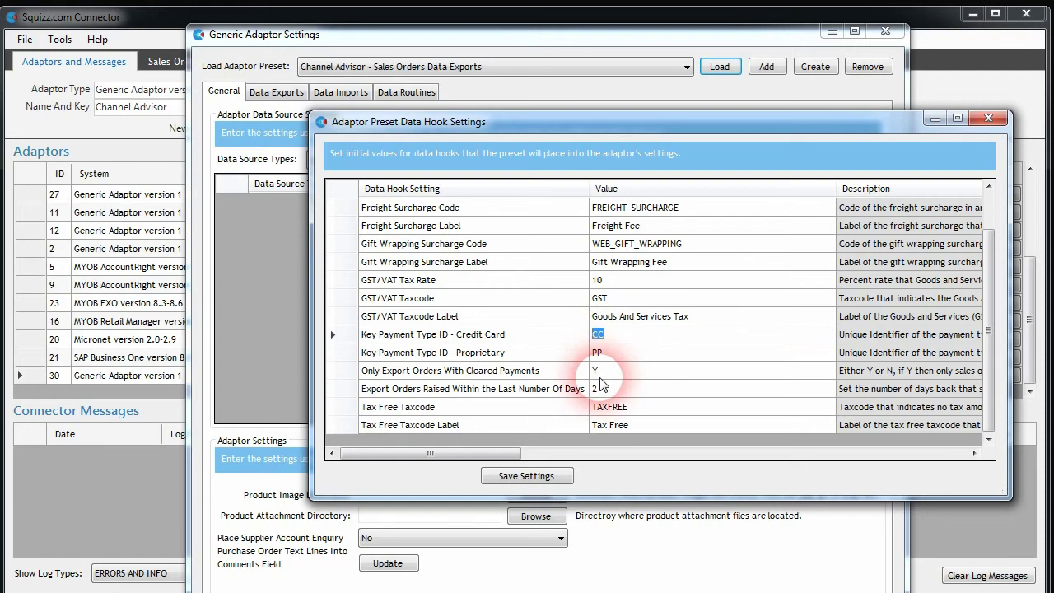
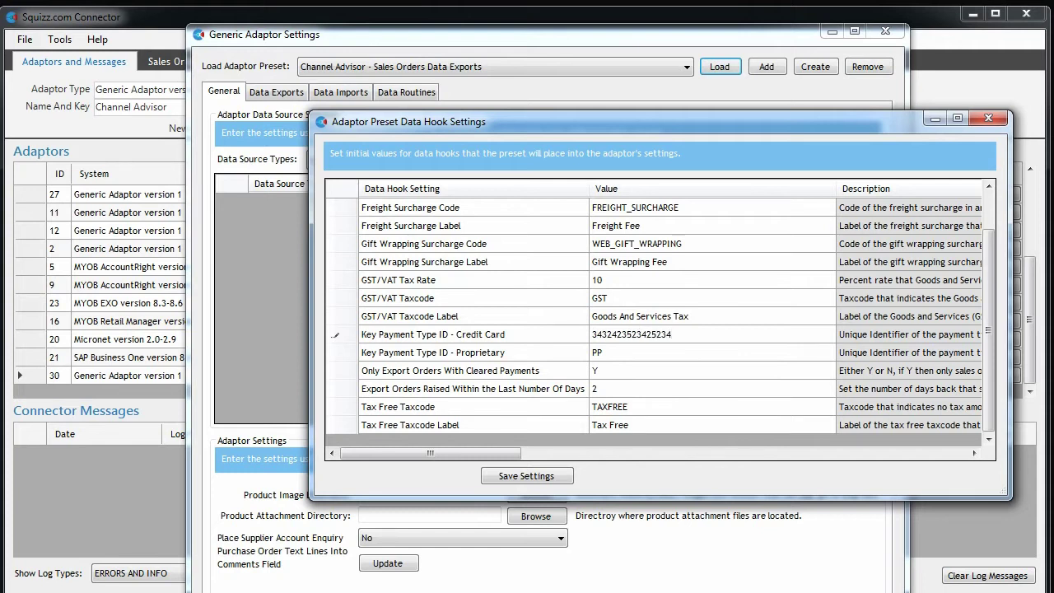
key("ctrl+a")
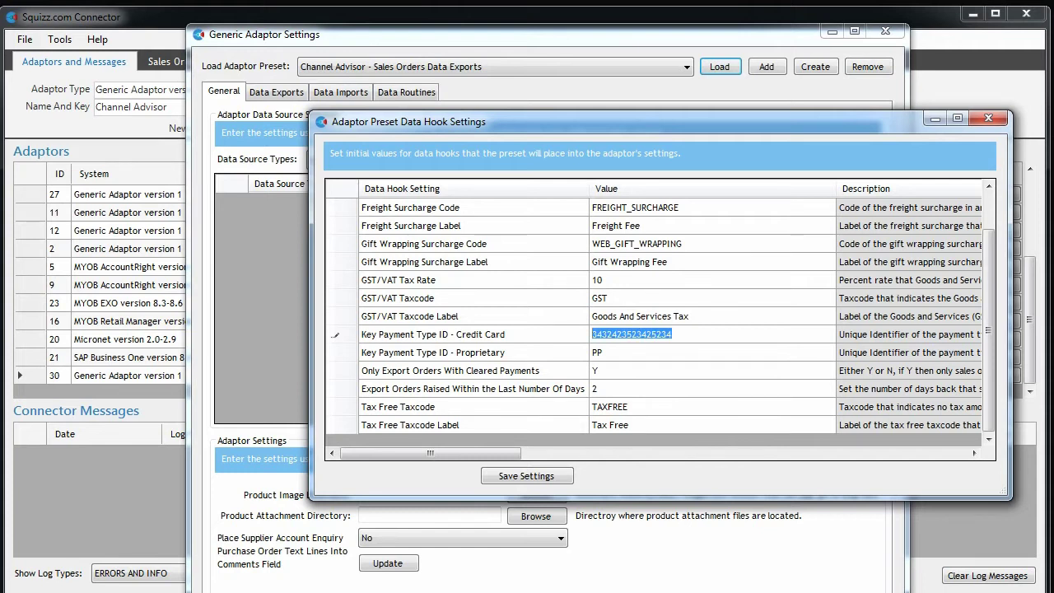
left_click(628, 349)
left_click(628, 349)
type("235234235234235")
left_click(633, 370)
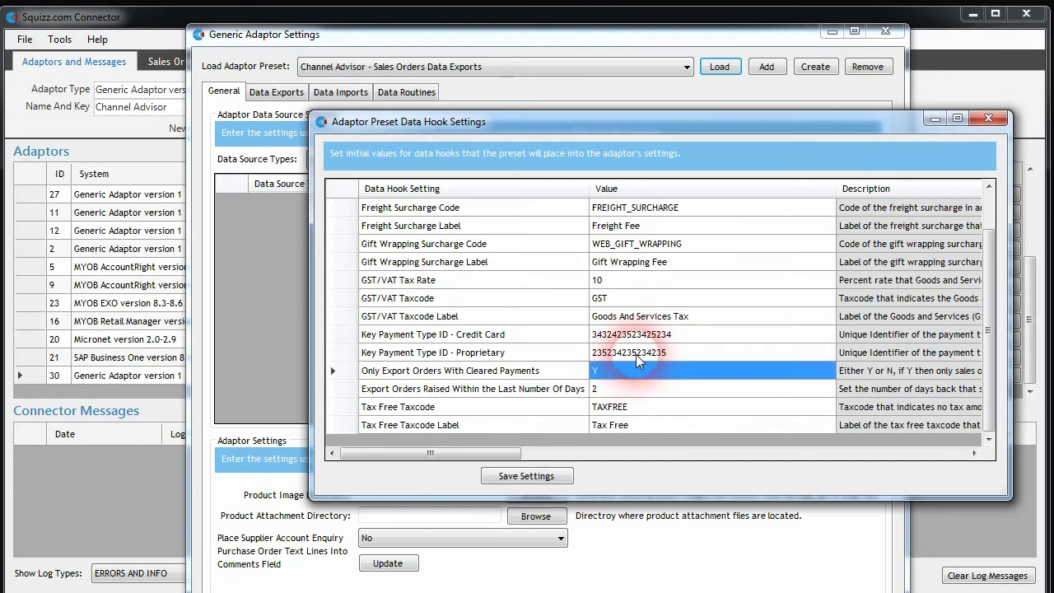
left_click(635, 354)
left_click(637, 354)
type("PP")
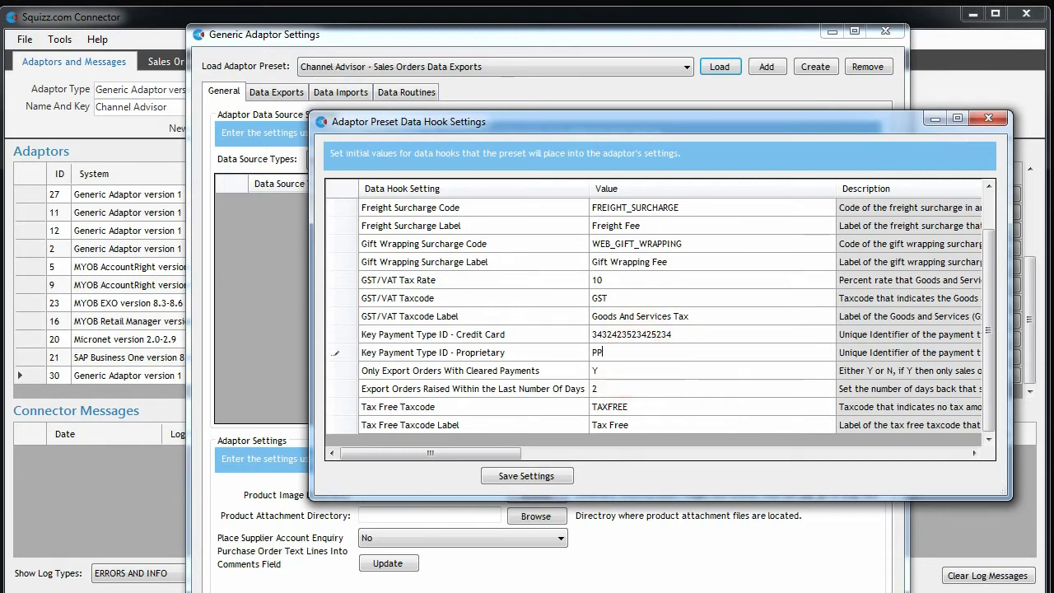
left_click(681, 333)
left_click(681, 332)
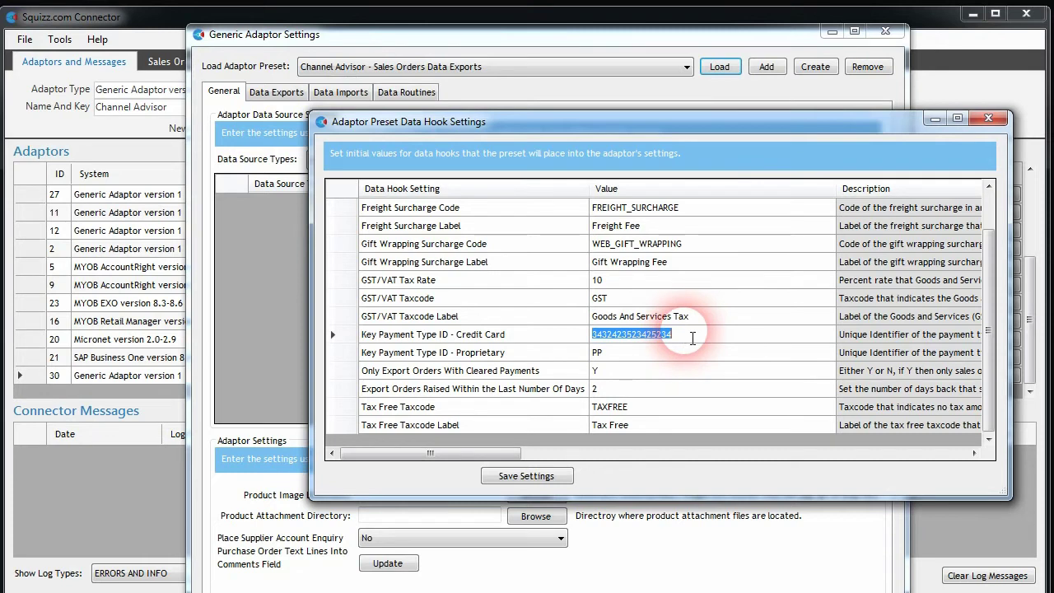
type("CC")
left_click(643, 356)
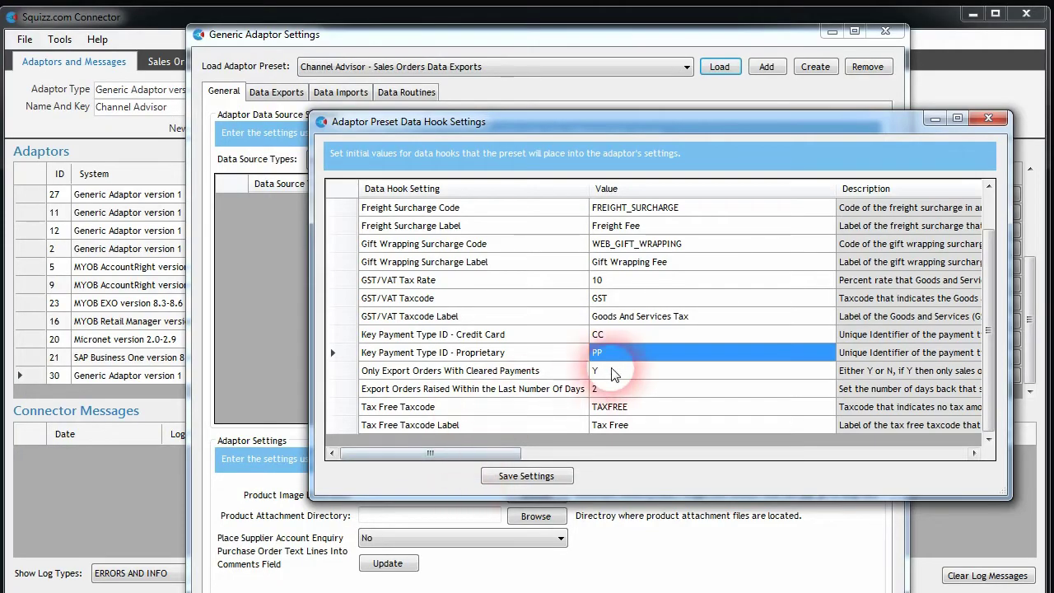
Set Only Export Orders With Cleared Payments to N
left_click(617, 373)
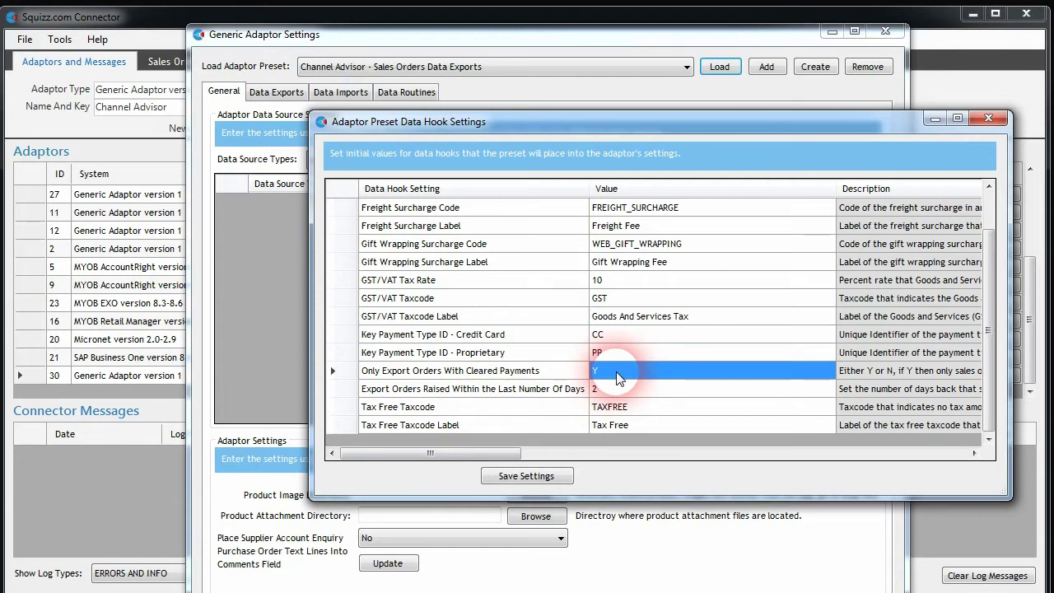
left_click(618, 372)
type("N")
left_click_drag(614, 375, 592, 379)
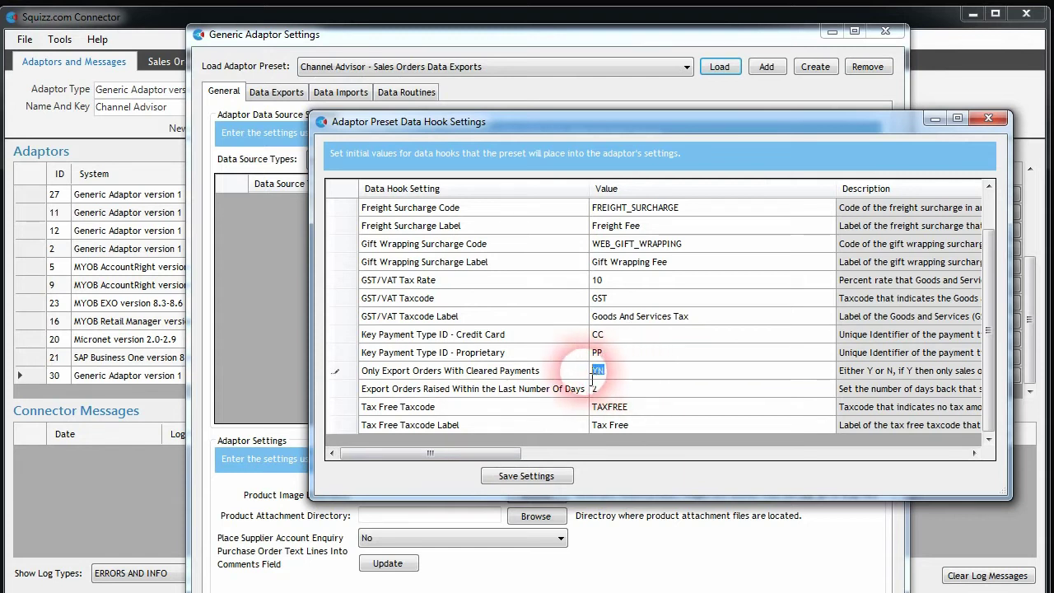
type("N")
key("Return")
key("Up")
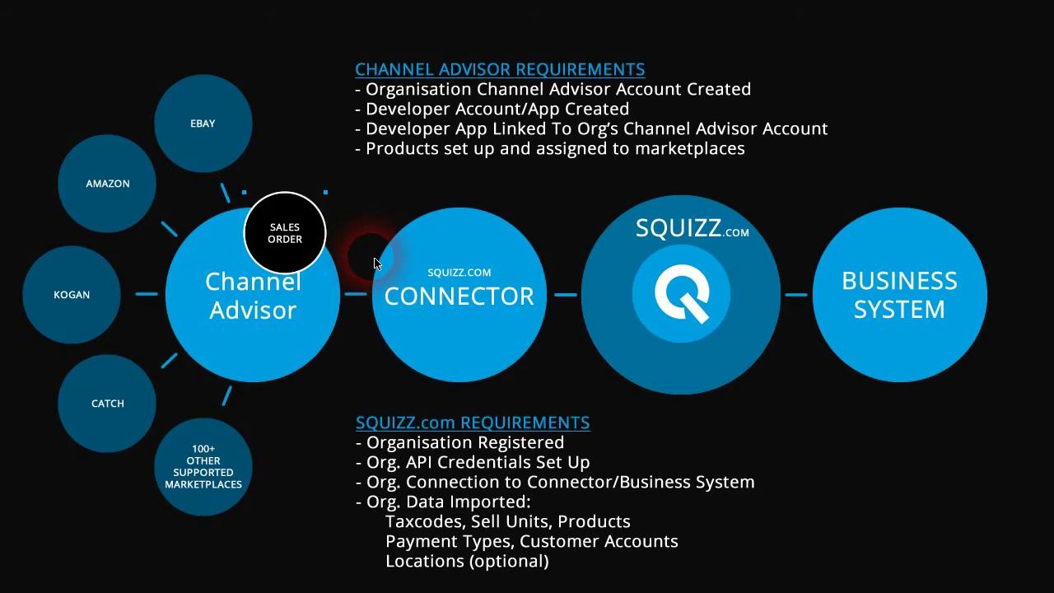
Point out the Connector and Channel Advisor circles, then reselect the cleared payments value
left_click(424, 361)
left_click(292, 313)
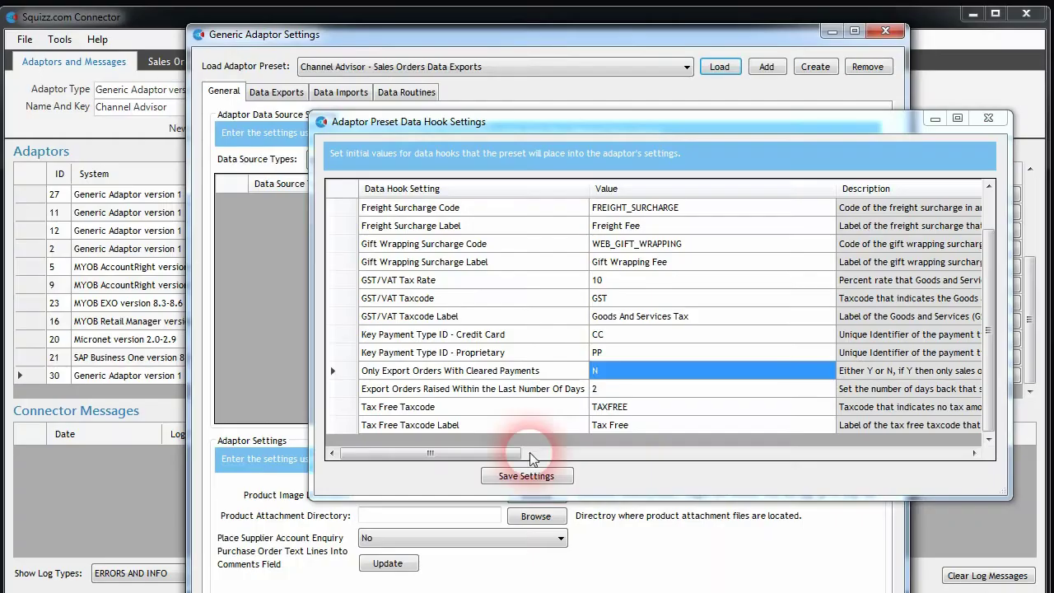
left_click(604, 383)
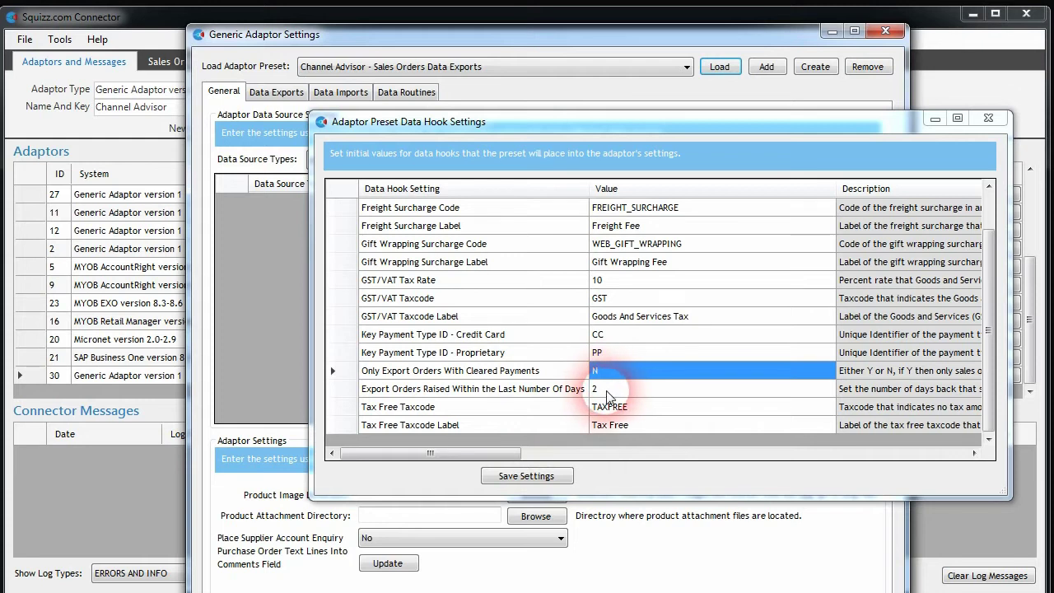
Change 'Export Orders Raised Within the Last Number Of Days' to 8
left_click(607, 392)
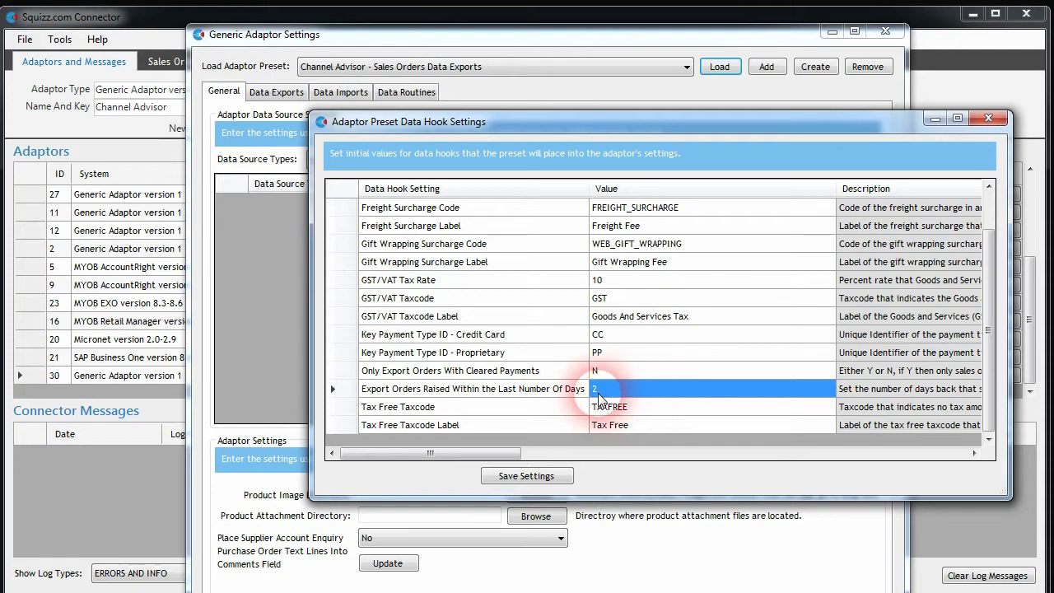
left_click(599, 399)
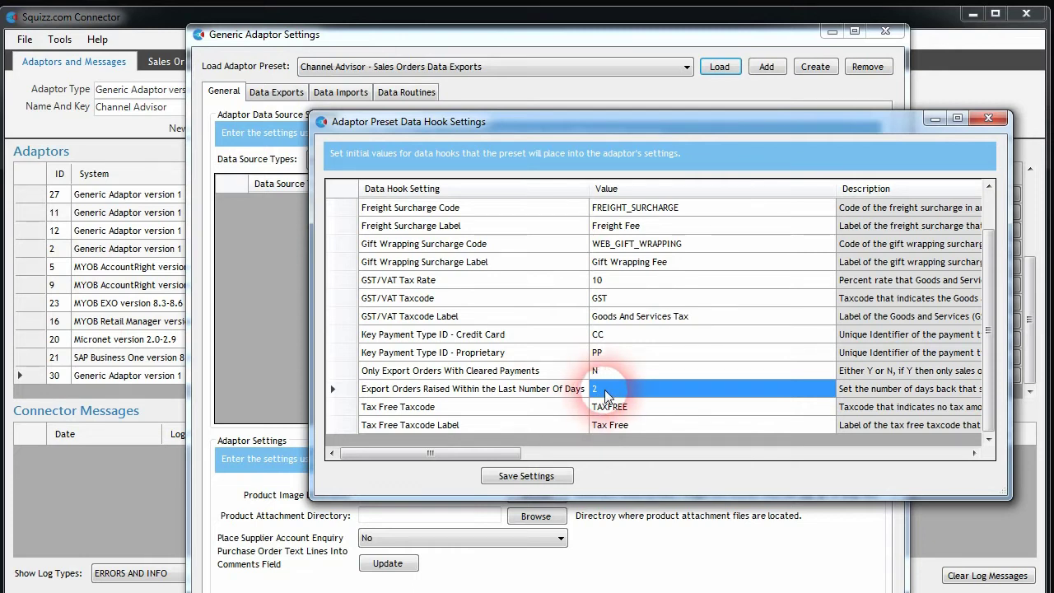
left_click(605, 395)
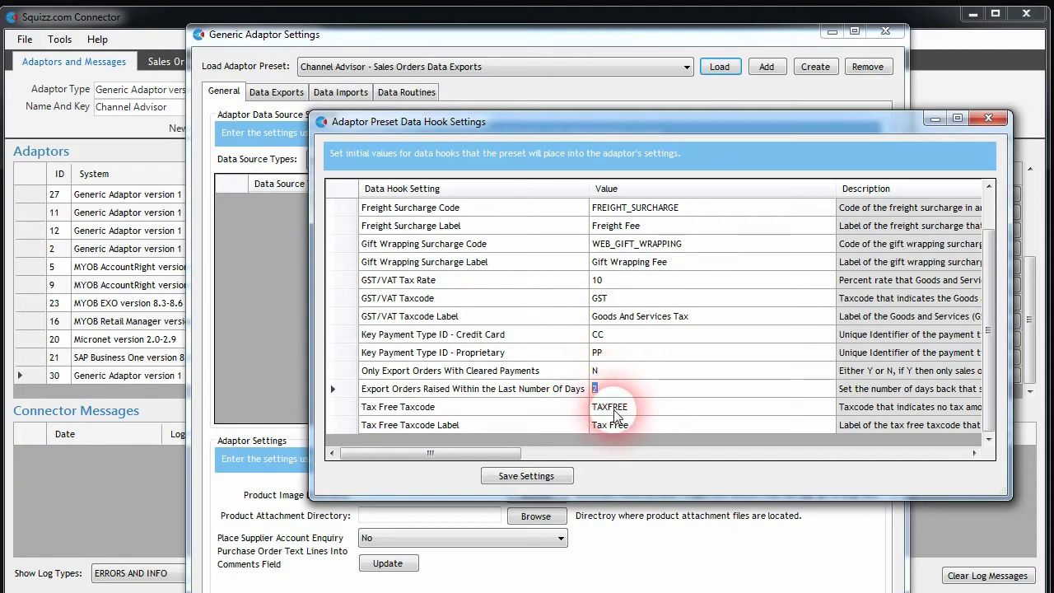
type("8")
left_click(609, 371)
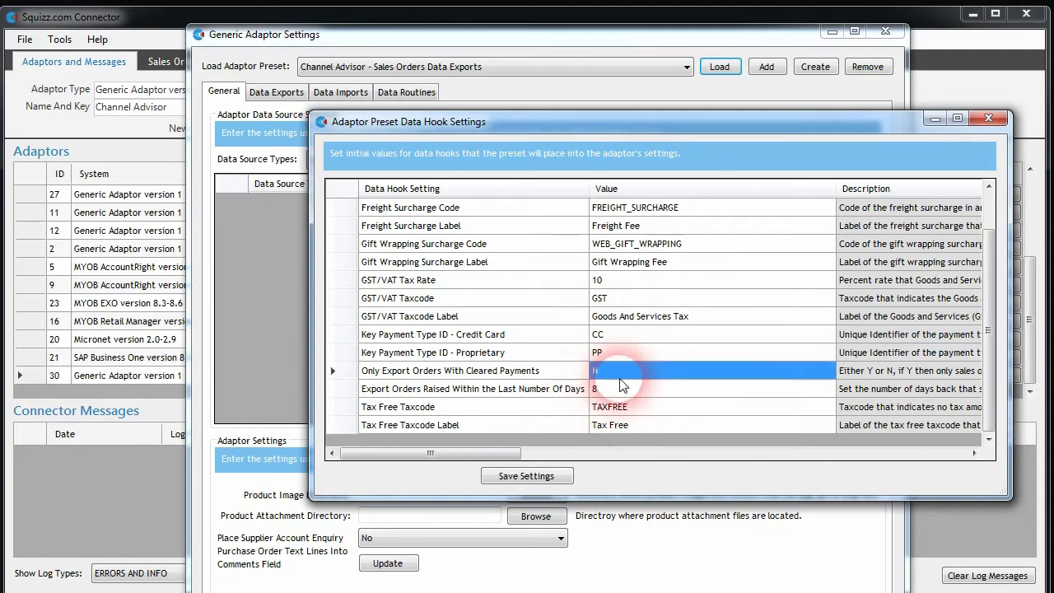
Restore the export window to 2 days and save the data hook settings
left_click(613, 388)
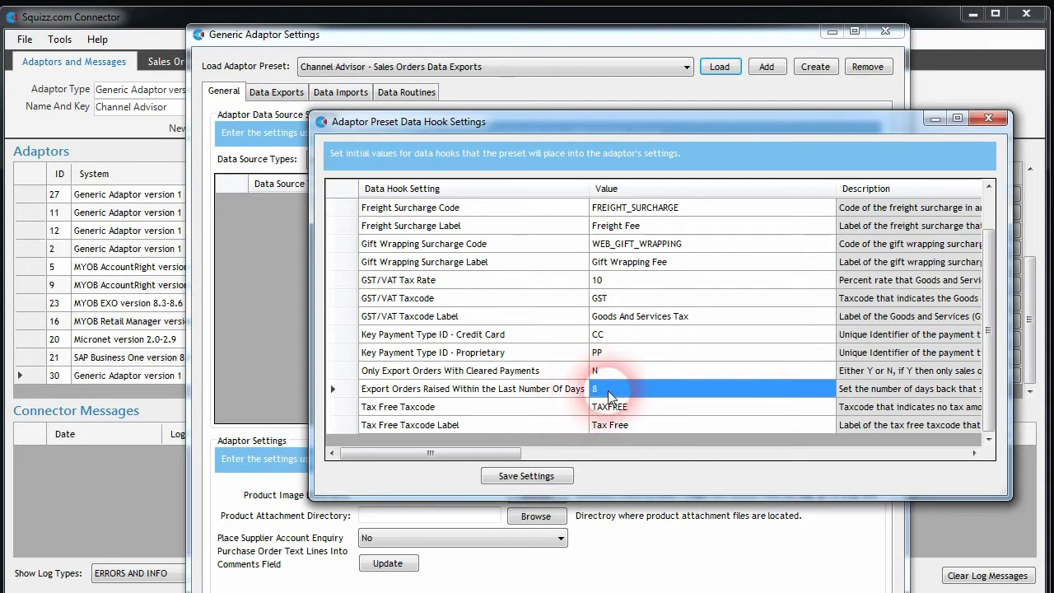
left_click(617, 393)
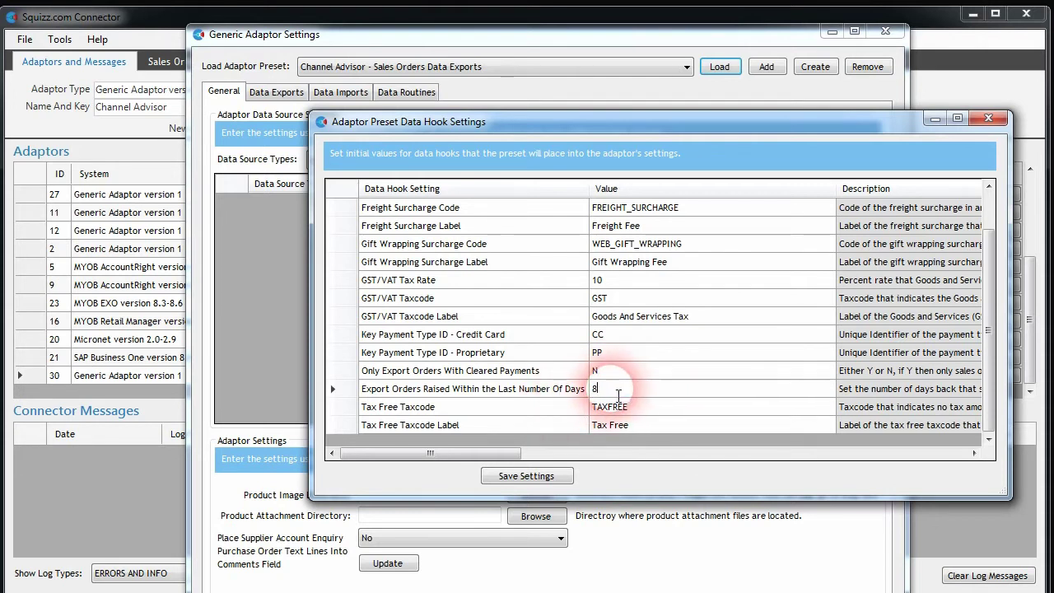
key("BackSpace")
type("2")
left_click(498, 371)
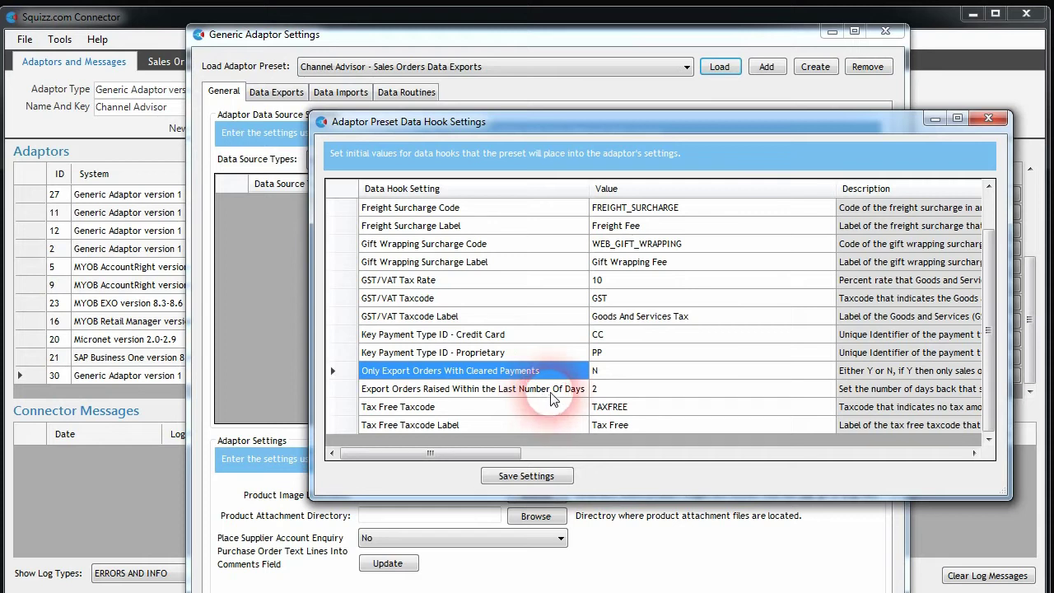
left_click(628, 394)
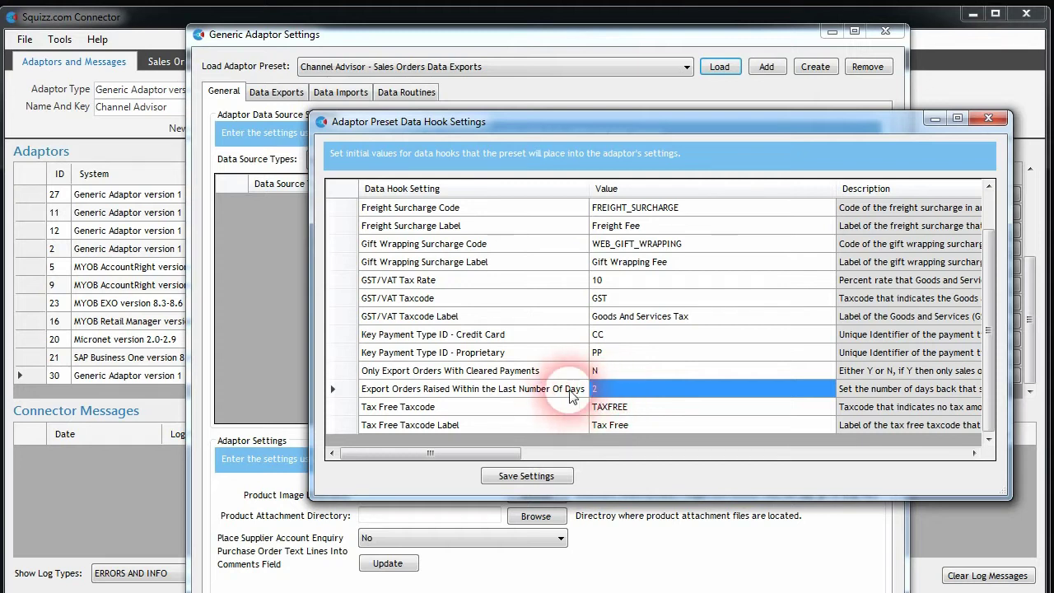
left_click(609, 335)
scroll(610, 337, "up", 1)
scroll(609, 337, "down", 1)
left_click(527, 475)
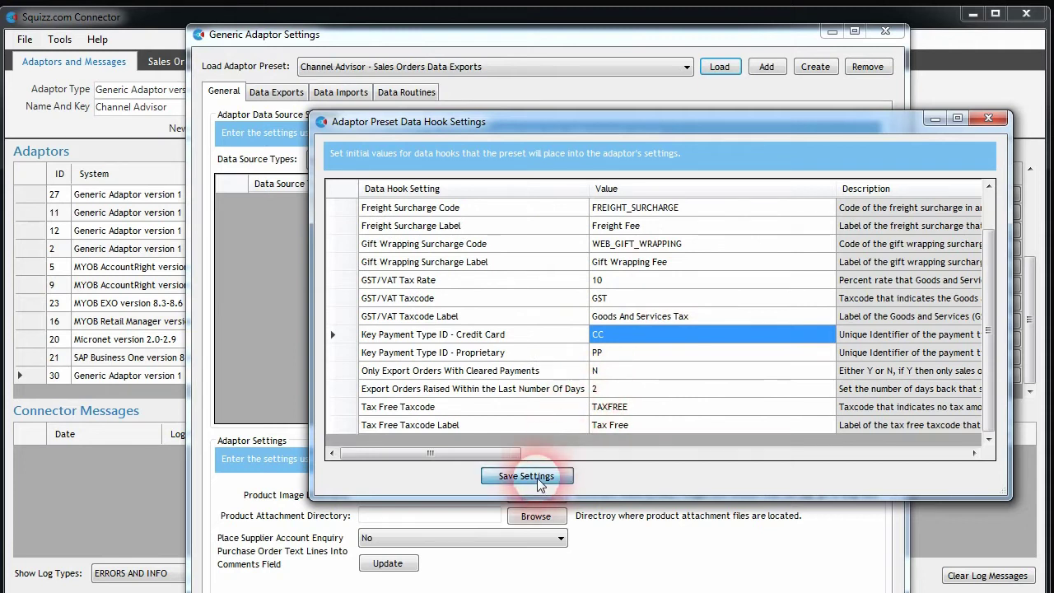
Acknowledge the preset message, confirm the Channel Advisor API source's host and JSON data type, then view Data Exports
left_click(750, 375)
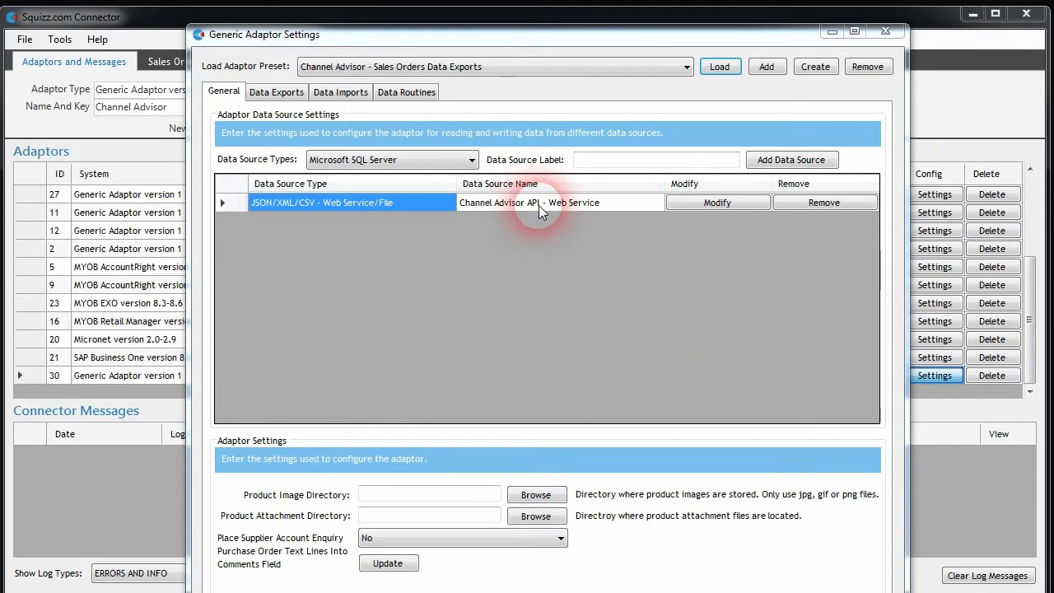
left_click(721, 204)
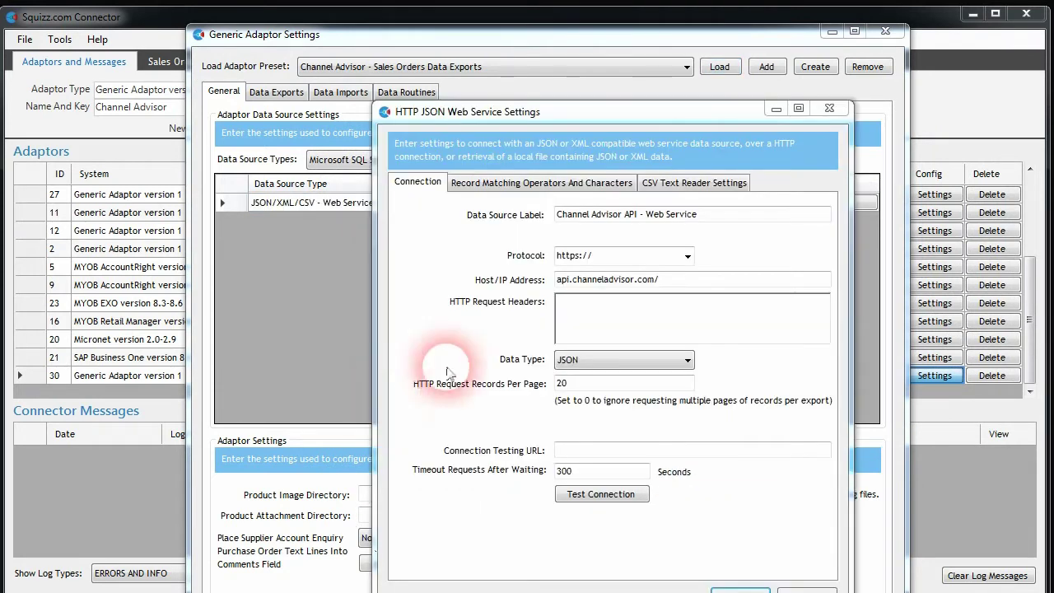
left_click_drag(656, 280, 547, 287)
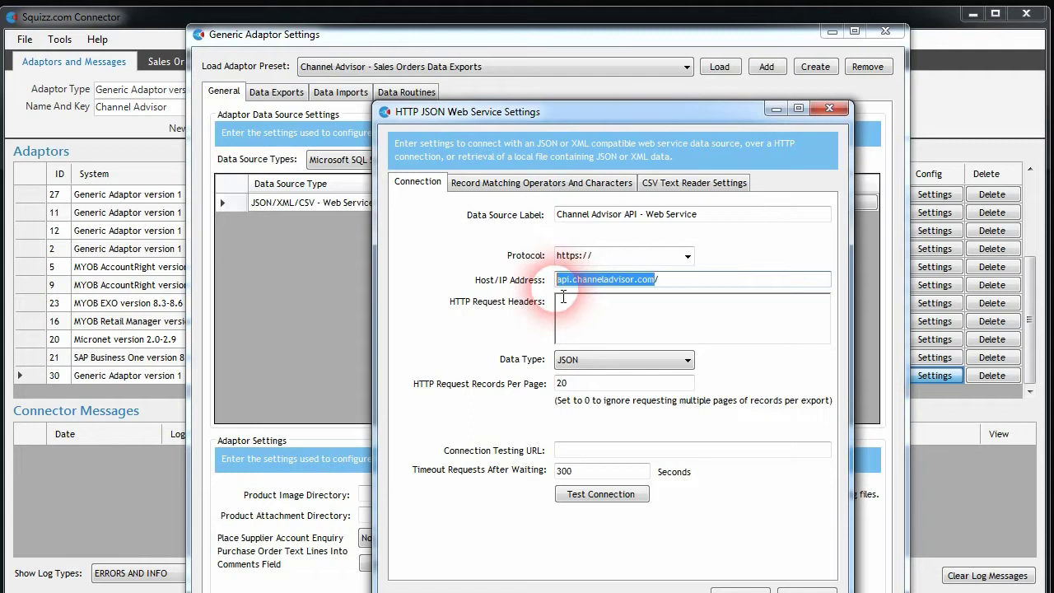
left_click(663, 284)
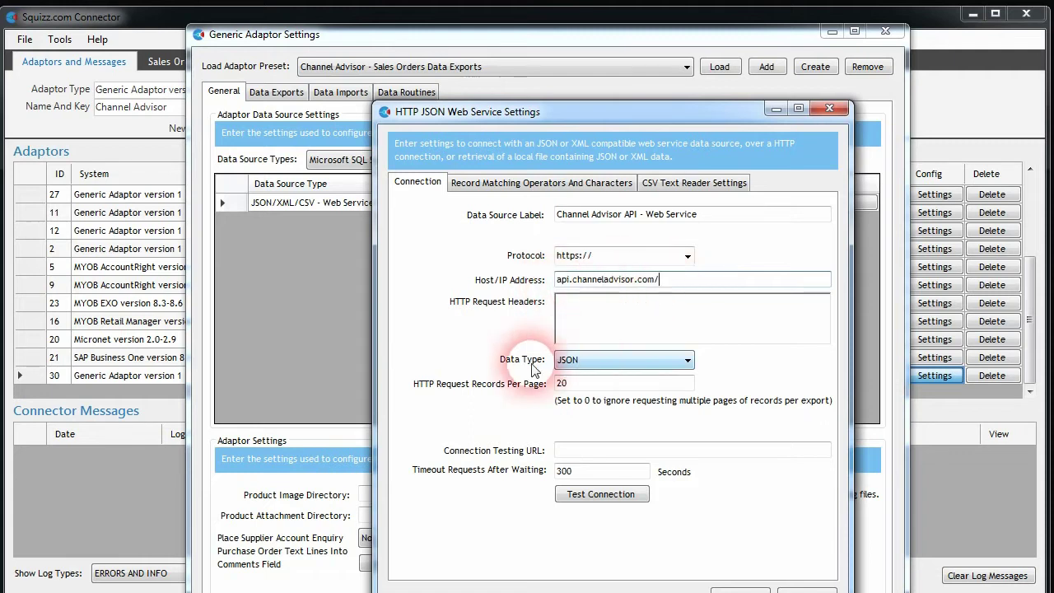
left_click(635, 360)
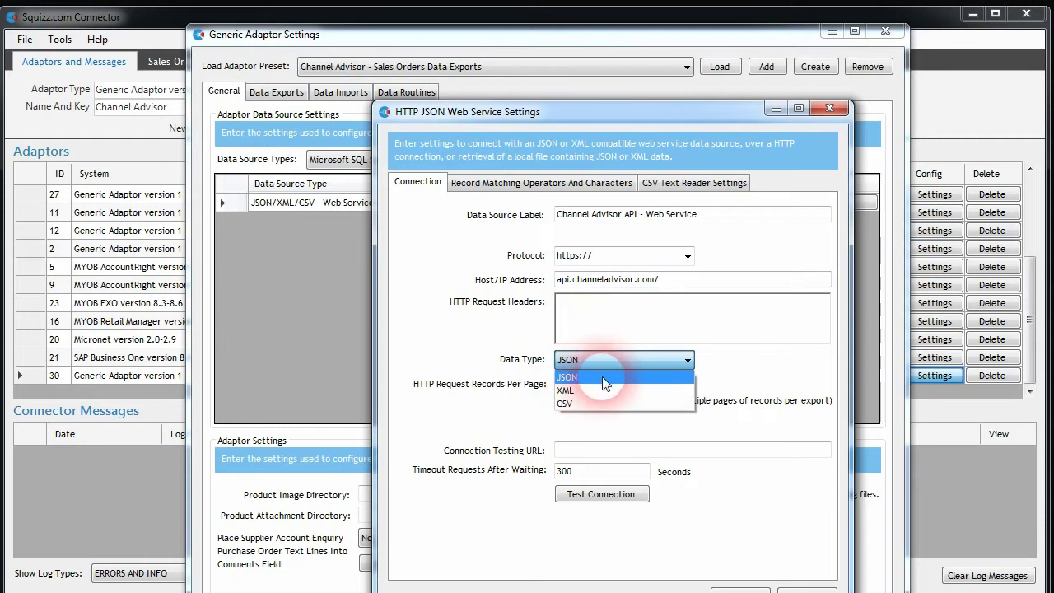
left_click(606, 377)
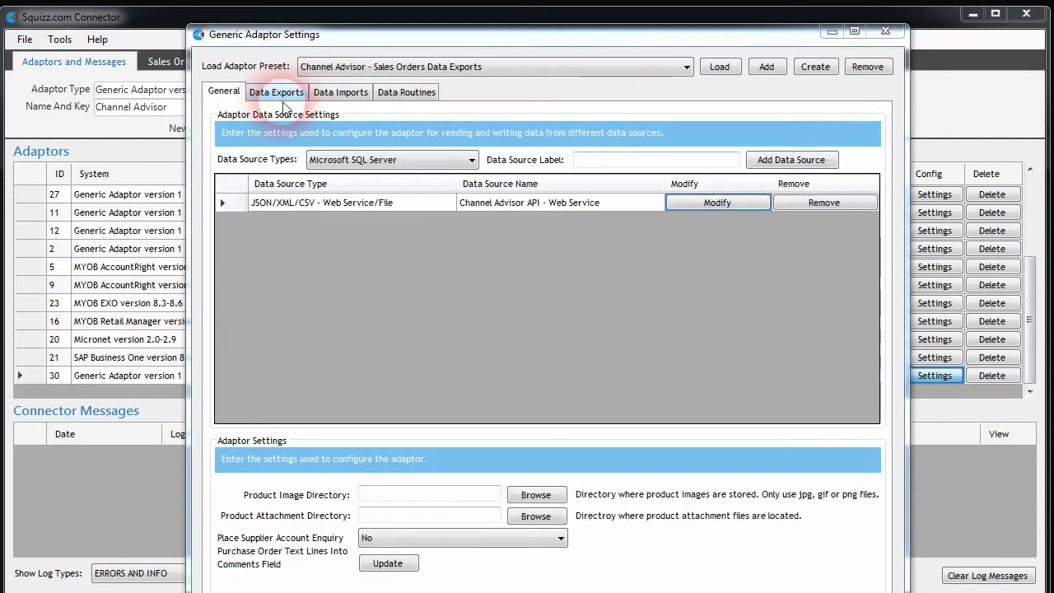
left_click(278, 95)
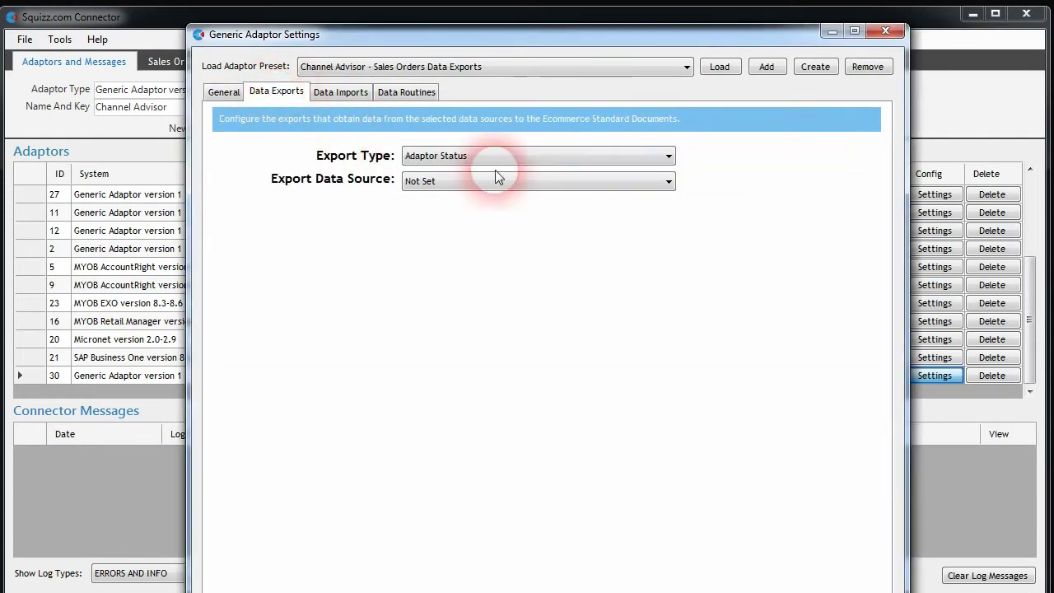
Switch the export type to Sales Orders and review its mappings, e.g. salesOrderCode to SiteOrderID
left_click(495, 161)
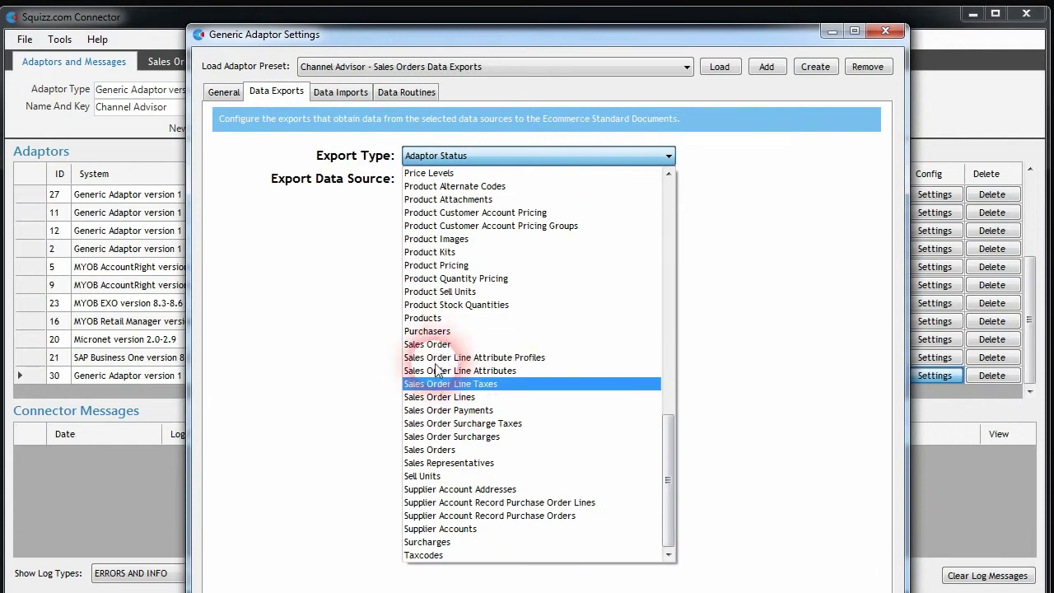
left_click(430, 450)
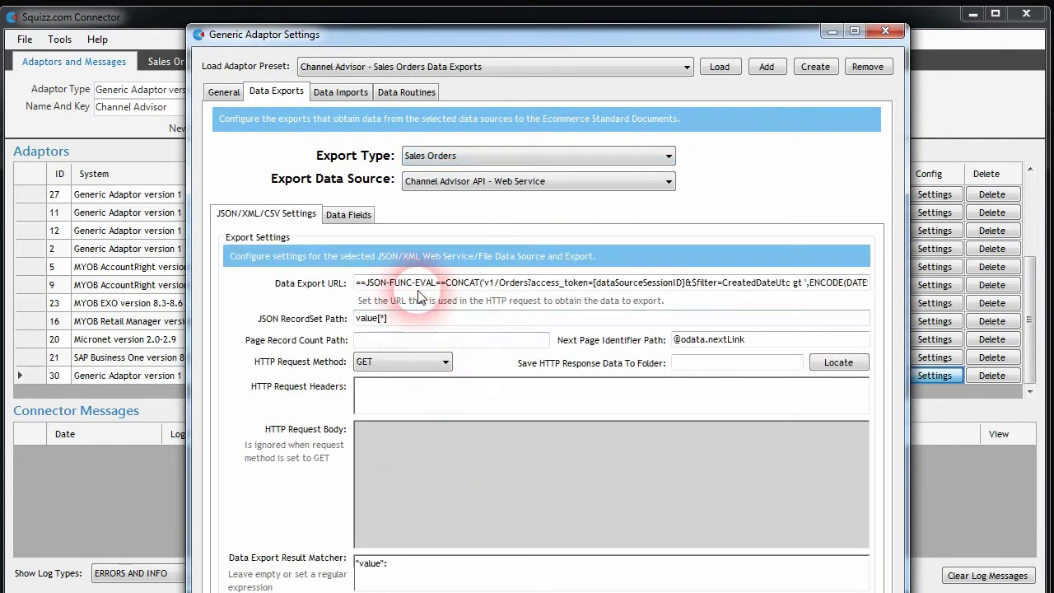
left_click(348, 214)
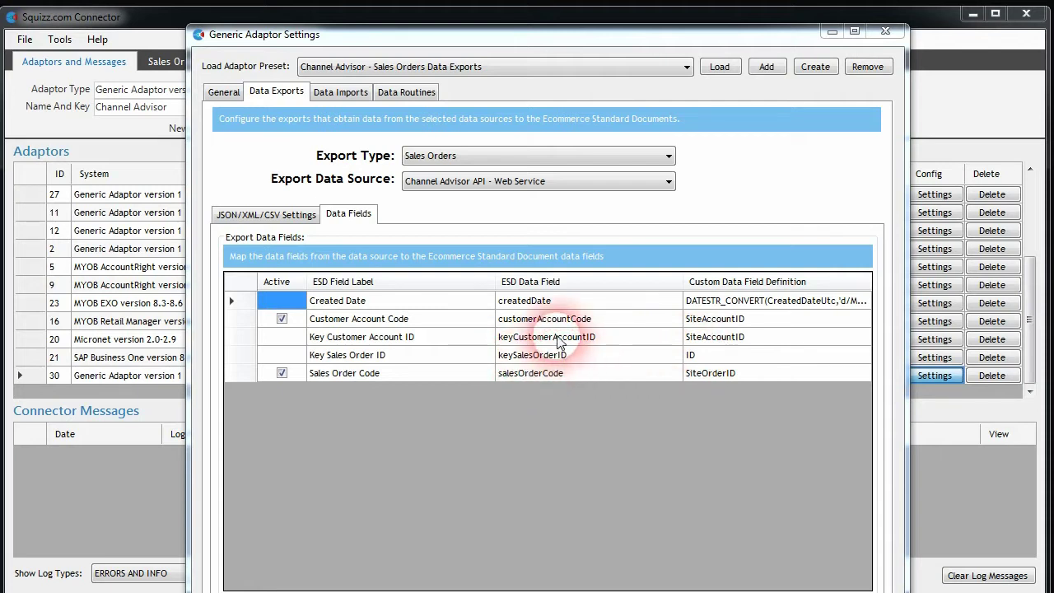
left_click(476, 156)
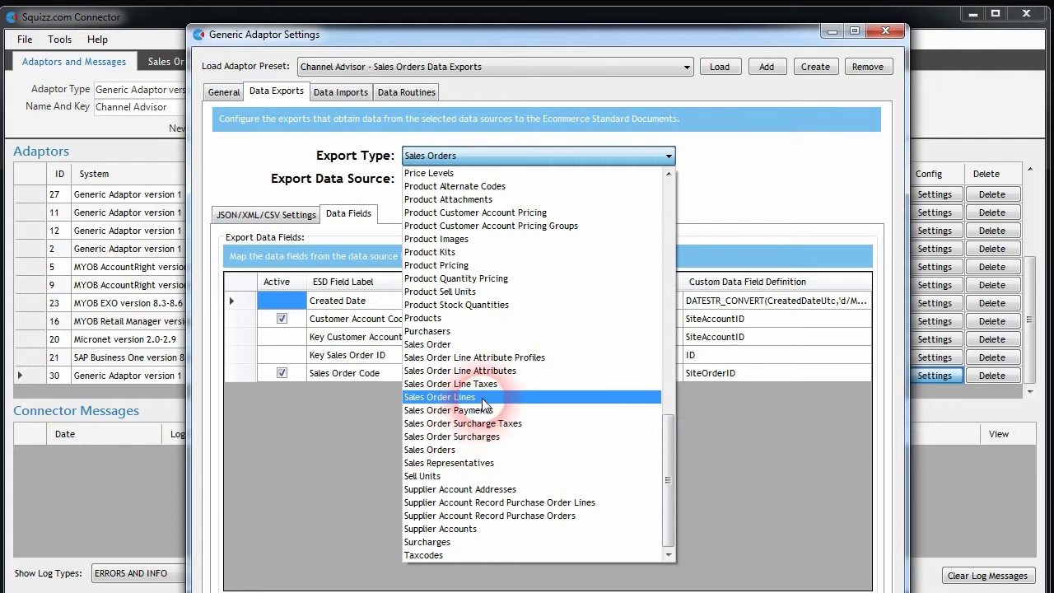
Show Sales Order Lines mappings and widen the Custom Data Field Definition column to read ROUND formulas
left_click(483, 403)
left_click(347, 213)
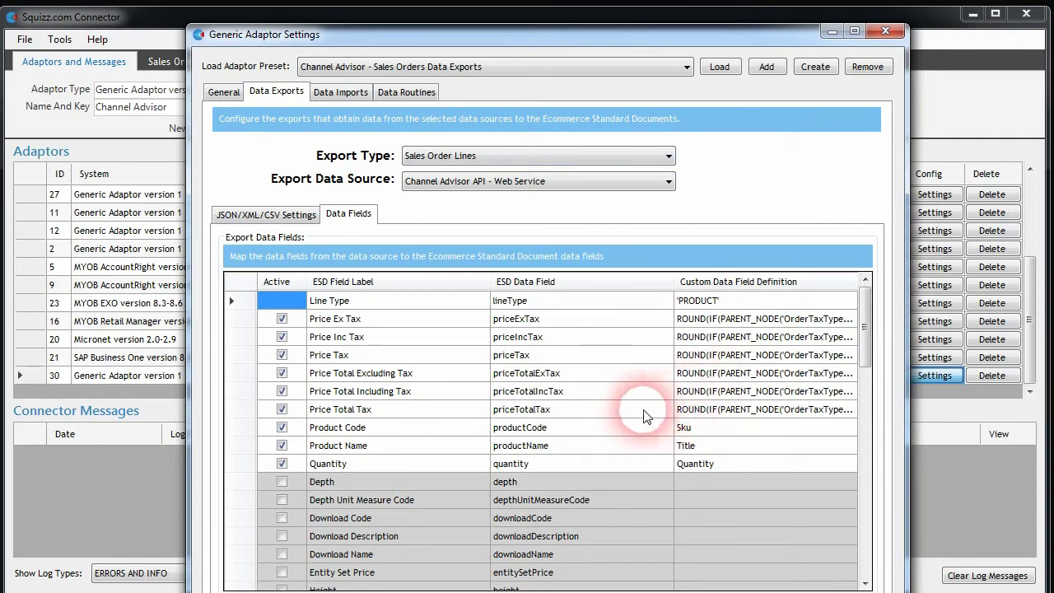
left_click_drag(491, 282, 429, 283)
left_click_drag(610, 281, 562, 282)
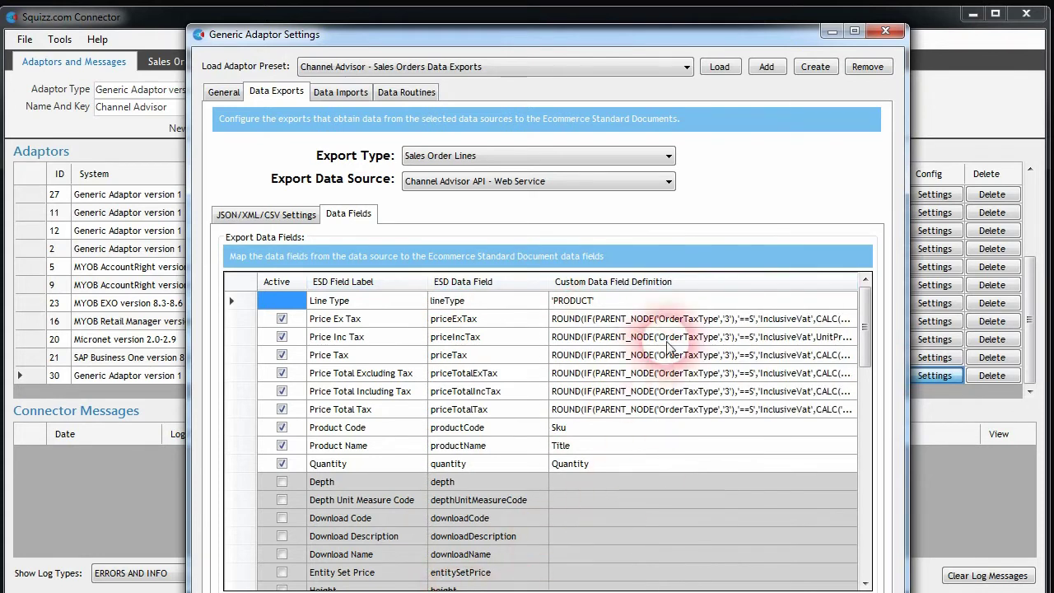
left_click(705, 339)
left_click(524, 349)
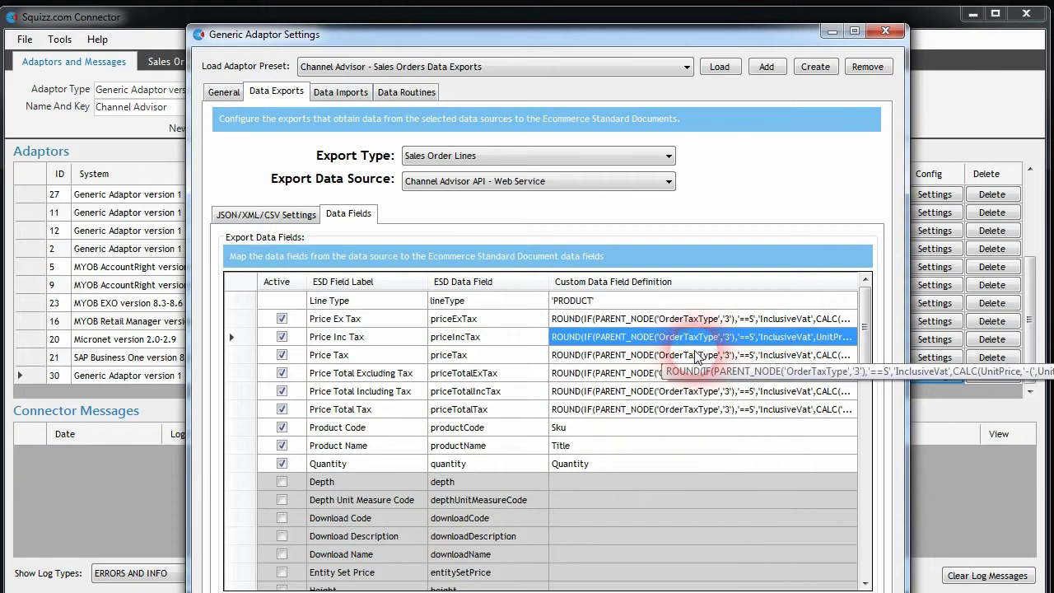
left_click(506, 157)
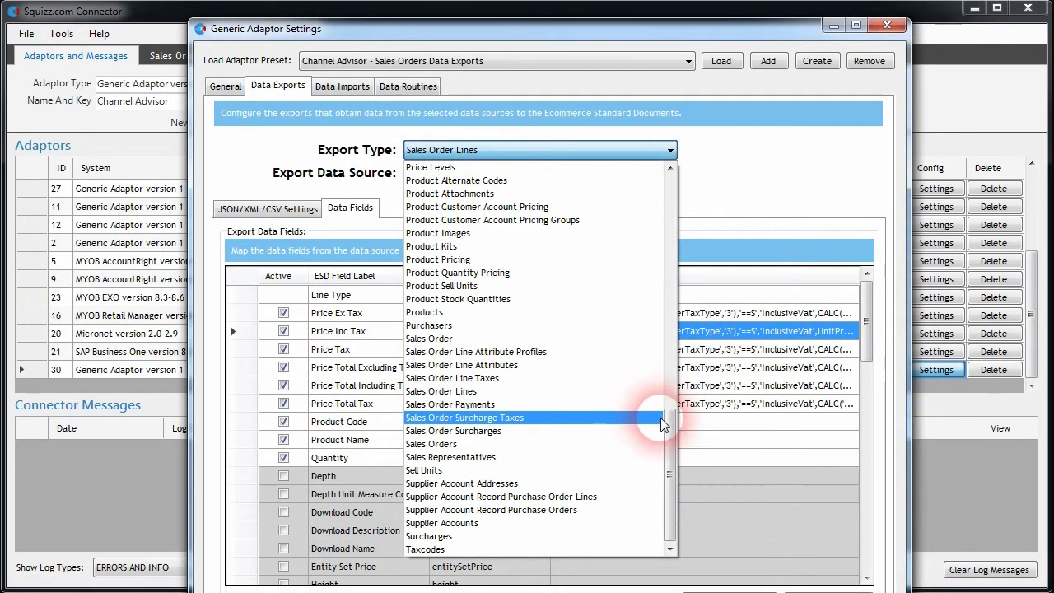
left_click_drag(671, 424, 676, 271)
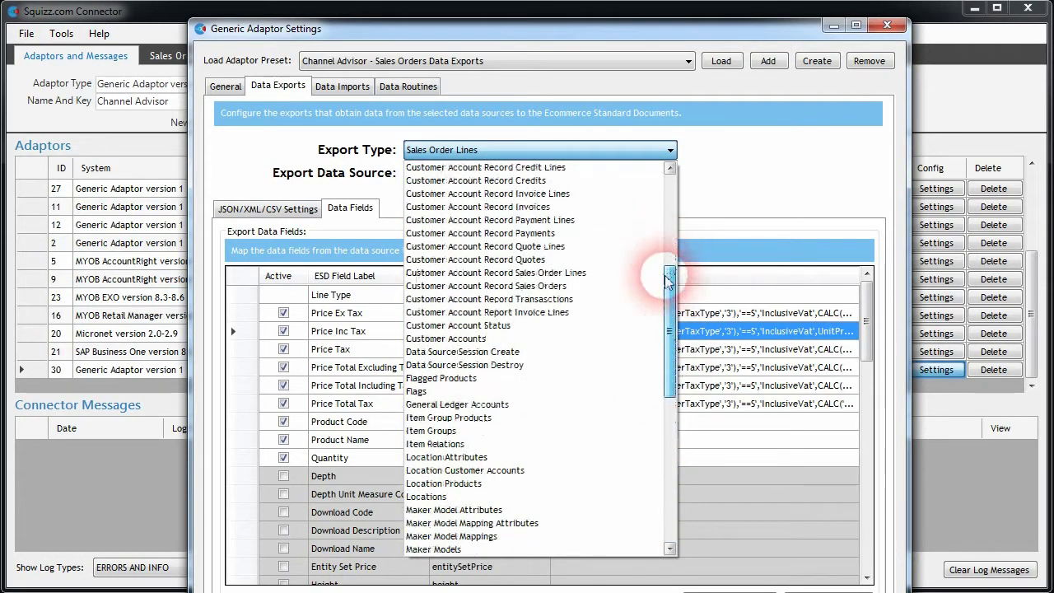
Select the Data Source Session Create export and inspect its authorization headers and refresh-token request body
left_click(511, 353)
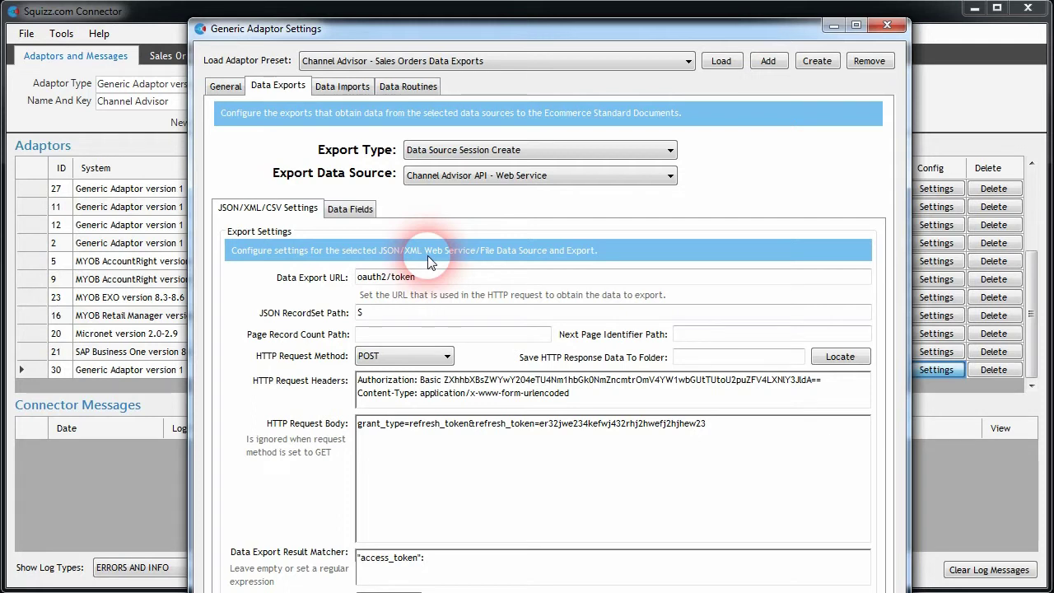
left_click(362, 378)
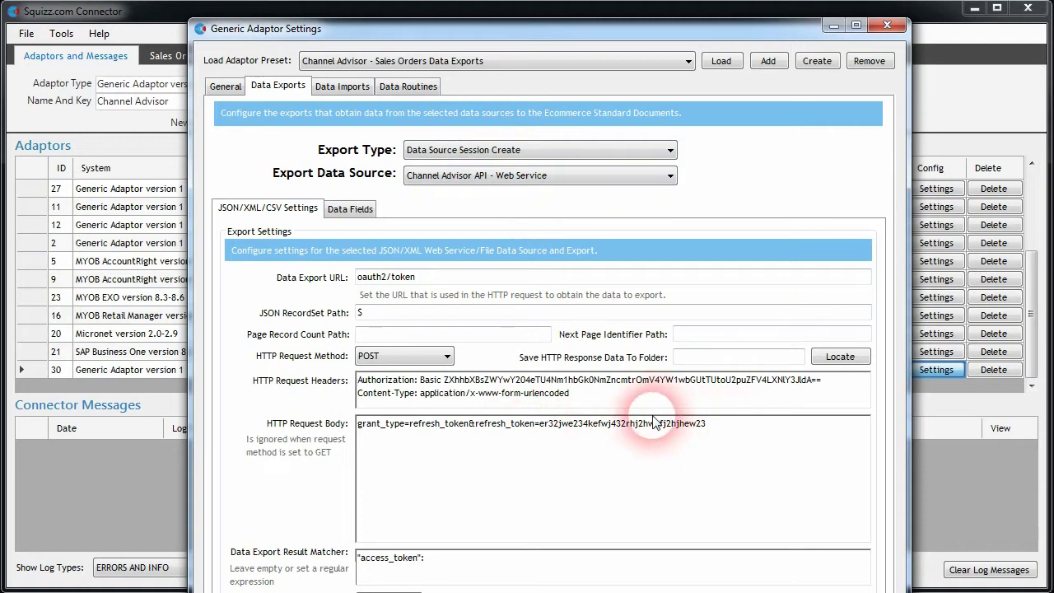
left_click_drag(444, 379, 826, 390)
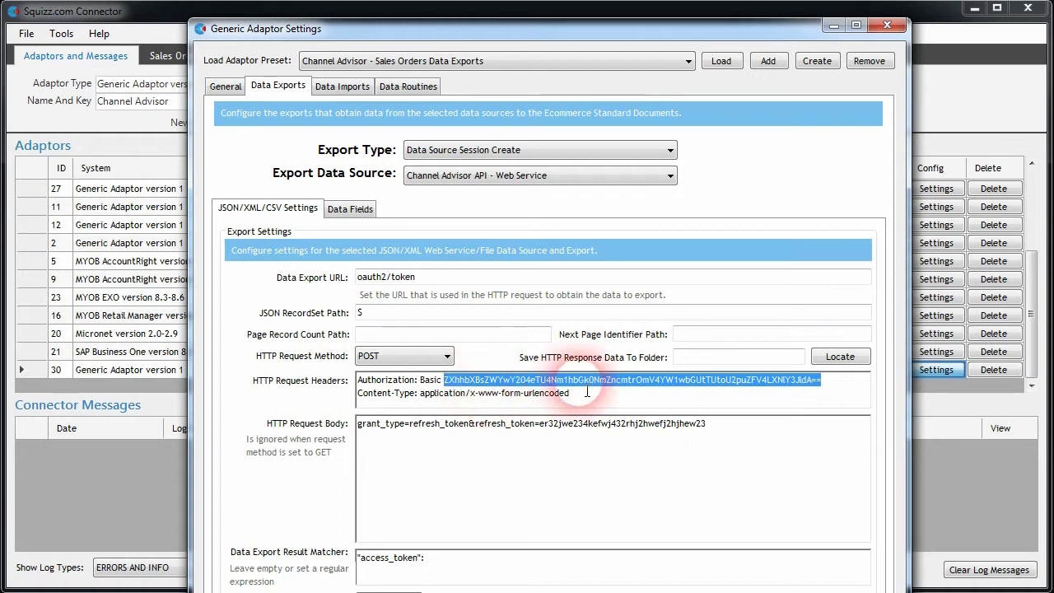
left_click_drag(539, 424, 706, 424)
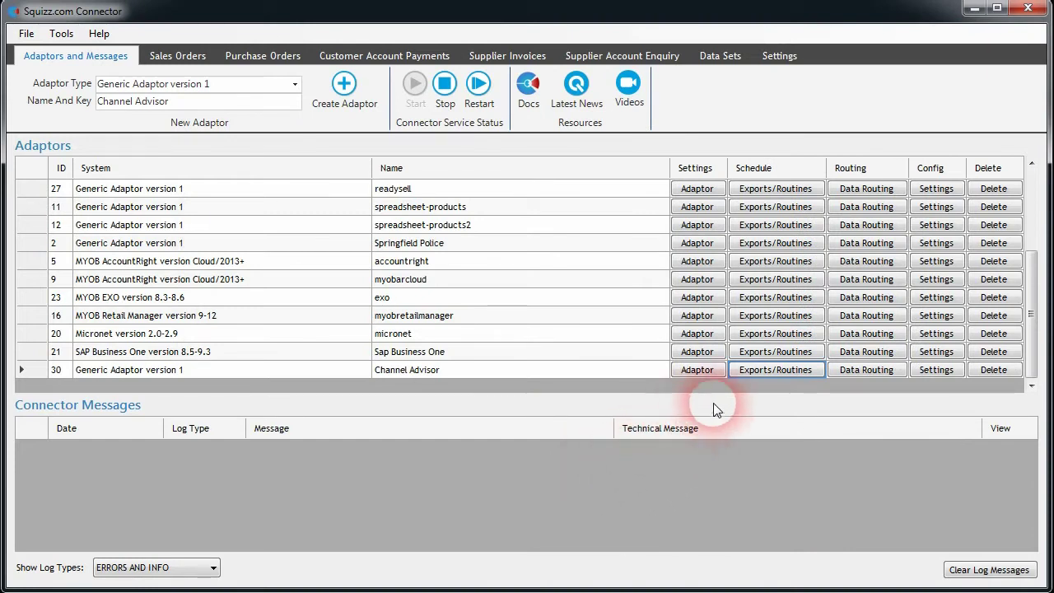
Open the adaptor settings for row 30, Channel Advisor
left_click(705, 371)
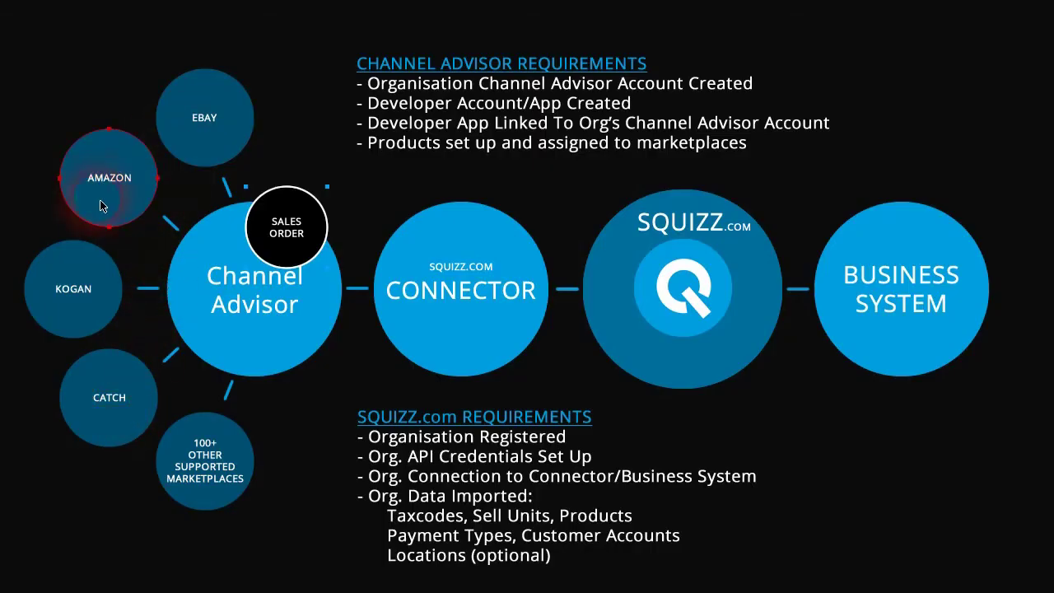
Point out the KOGAN and CATCH marketplaces on the slide, then save the adaptor settings
left_click(75, 305)
left_click(110, 403)
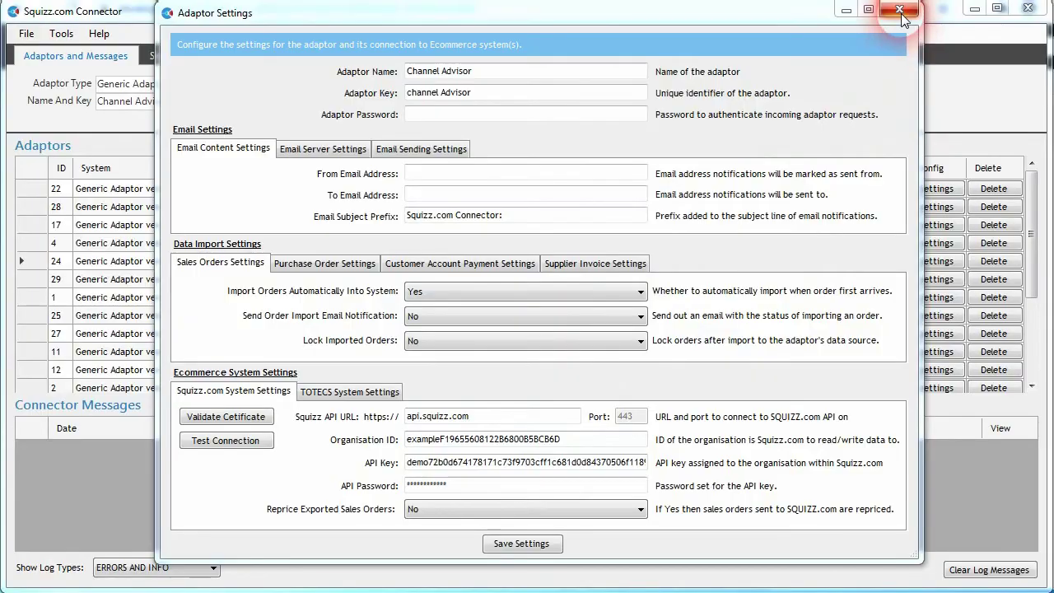
left_click(521, 536)
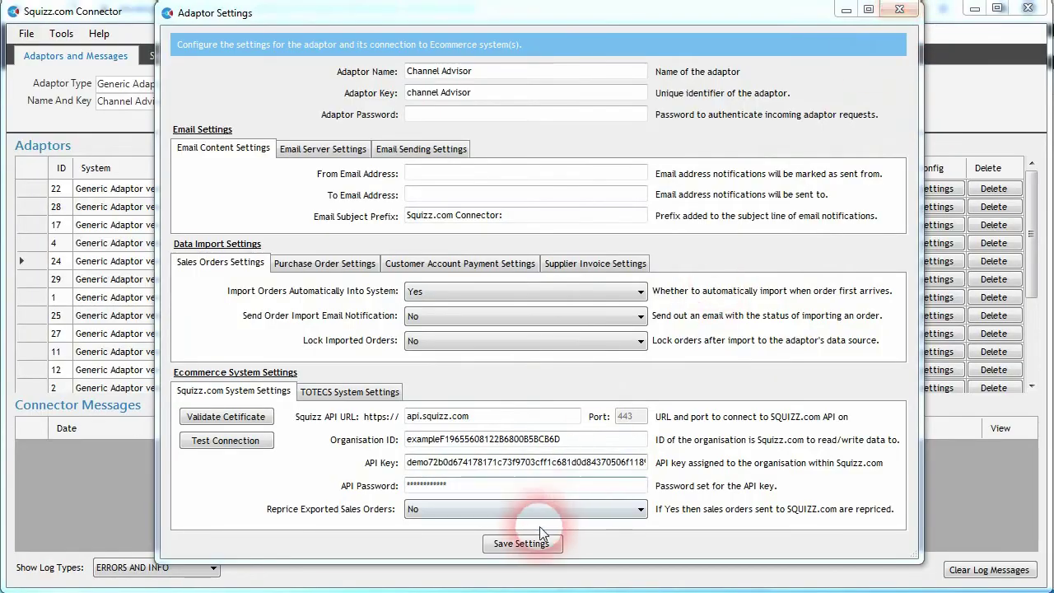
Run Downtown Office Supplies' Export Sales Orders export to the SQUIZZ Platform
left_click(899, 12)
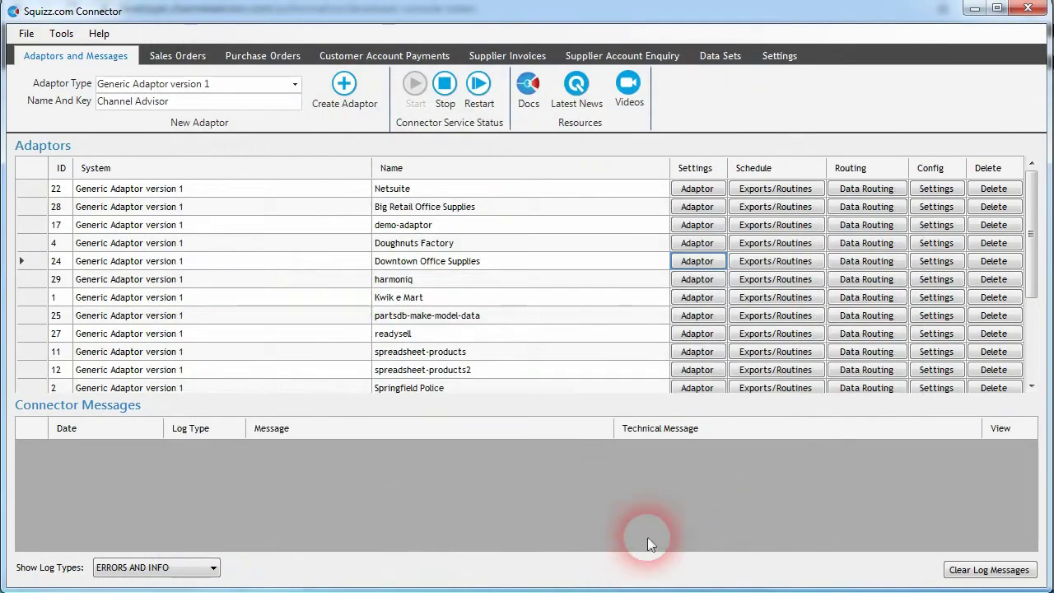
left_click(773, 262)
left_click(304, 141)
left_click(344, 220)
left_click(329, 249)
left_click(321, 292)
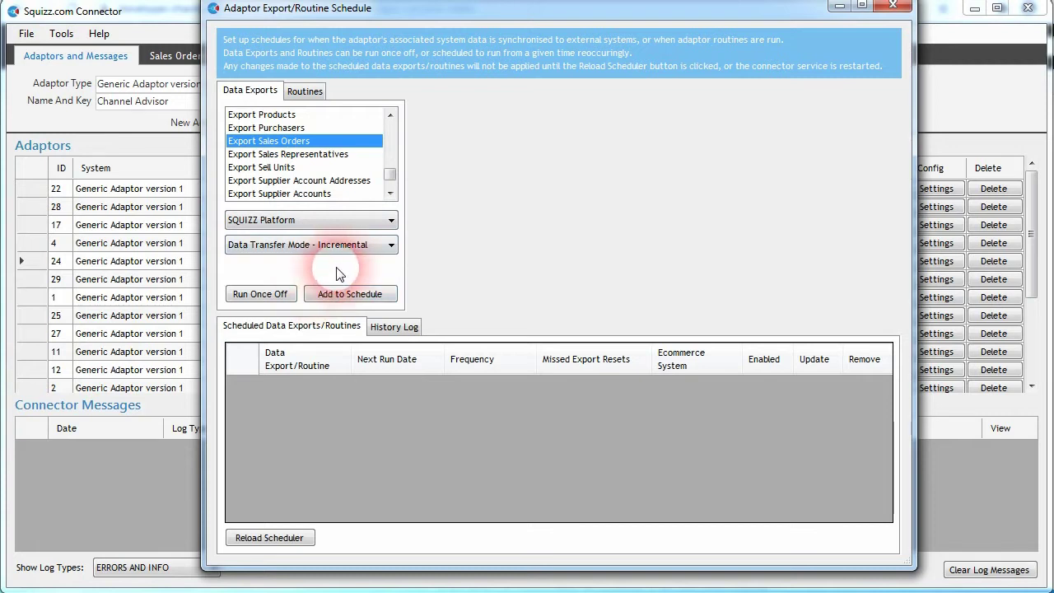
Check the History Log for the successful 2-record run and close the schedule
left_click(799, 117)
left_click(341, 392)
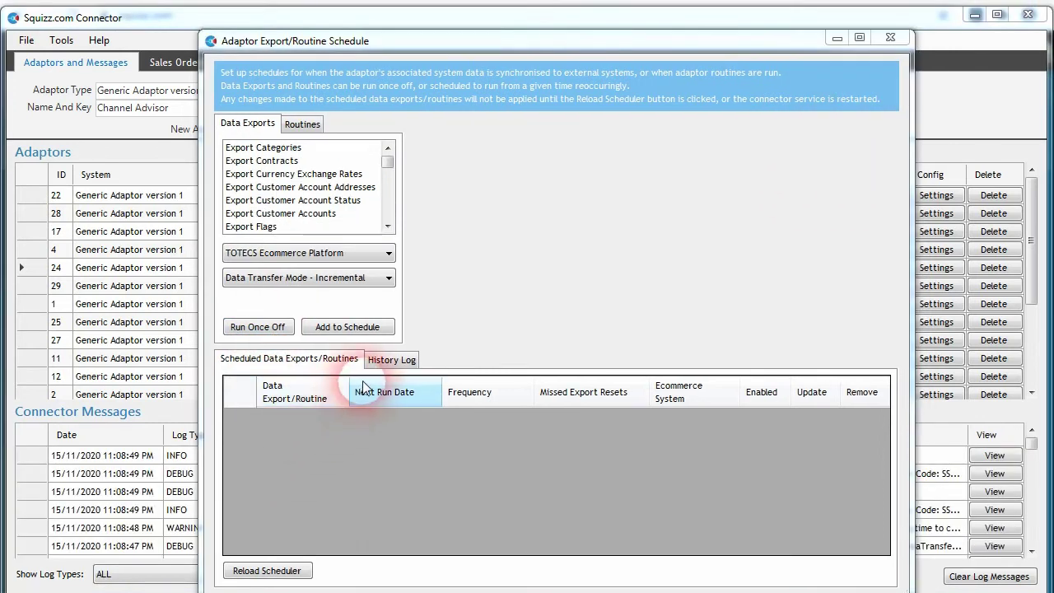
left_click(390, 360)
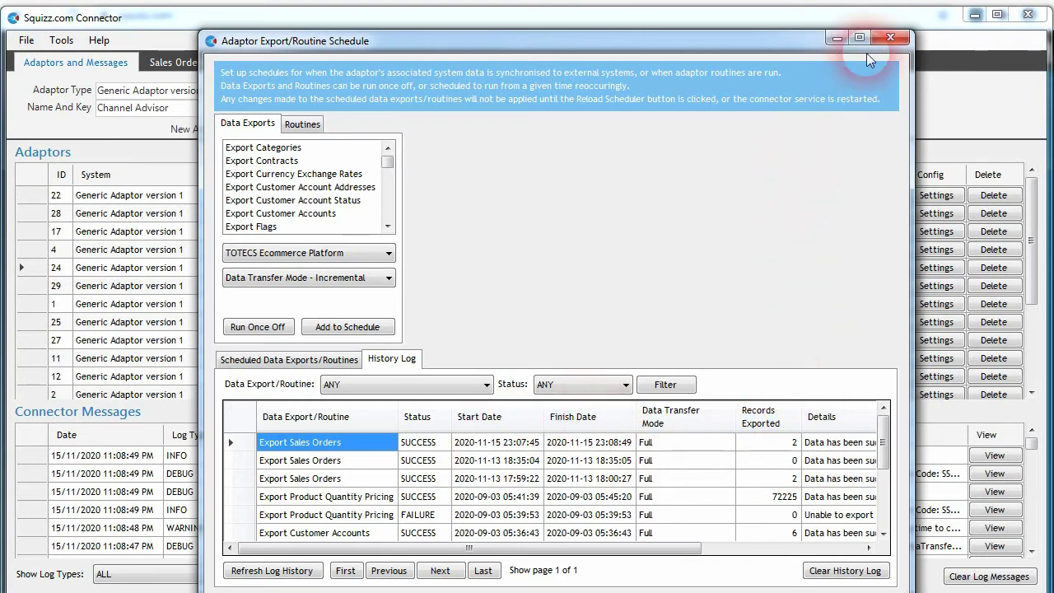
left_click(889, 38)
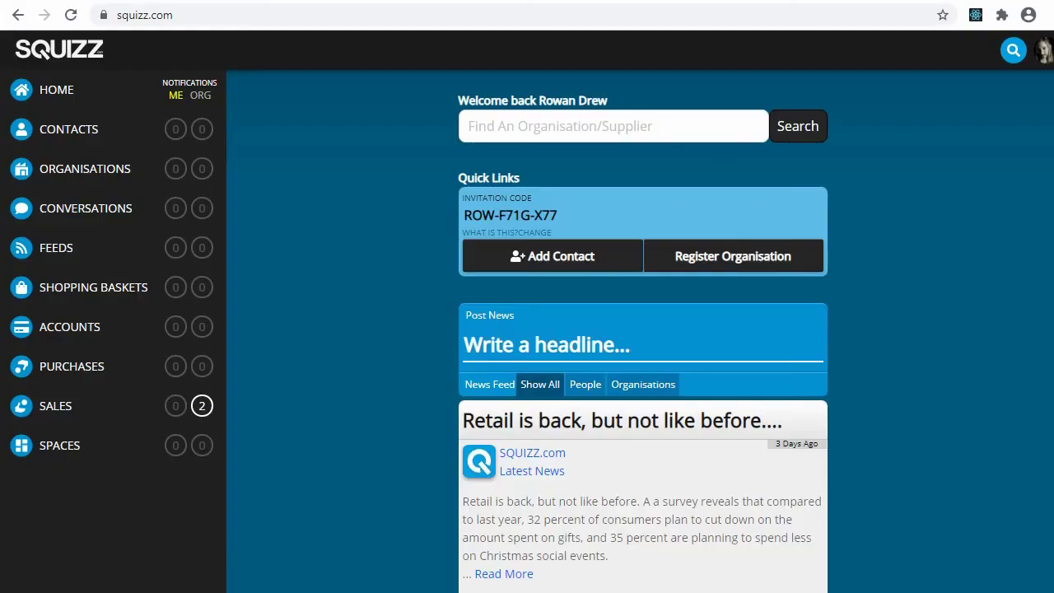
Open the organisation's sales orders list and view order SSO-50-XEF
left_click(211, 417)
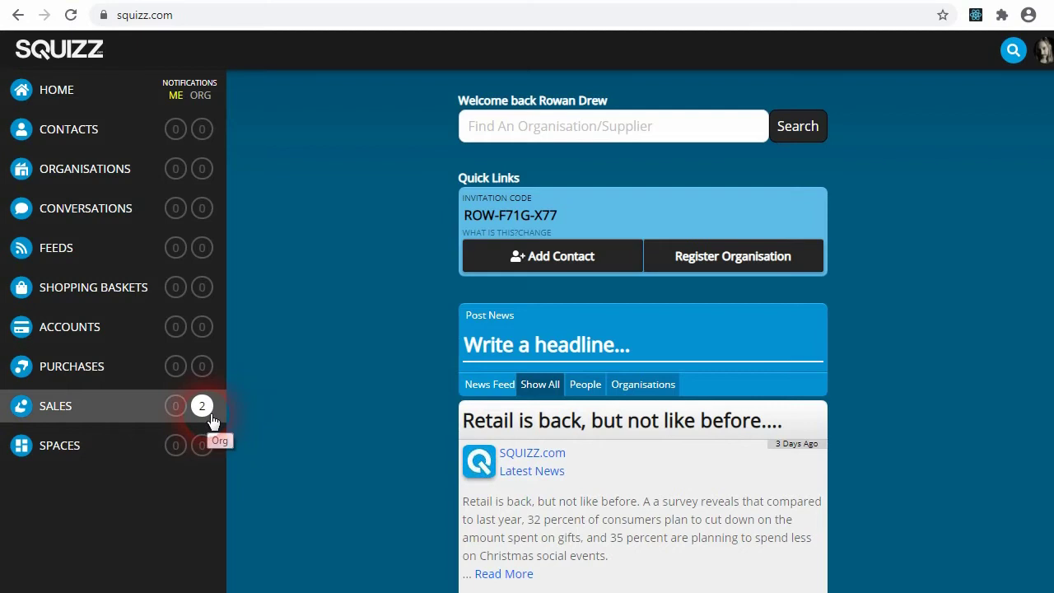
left_click(210, 418)
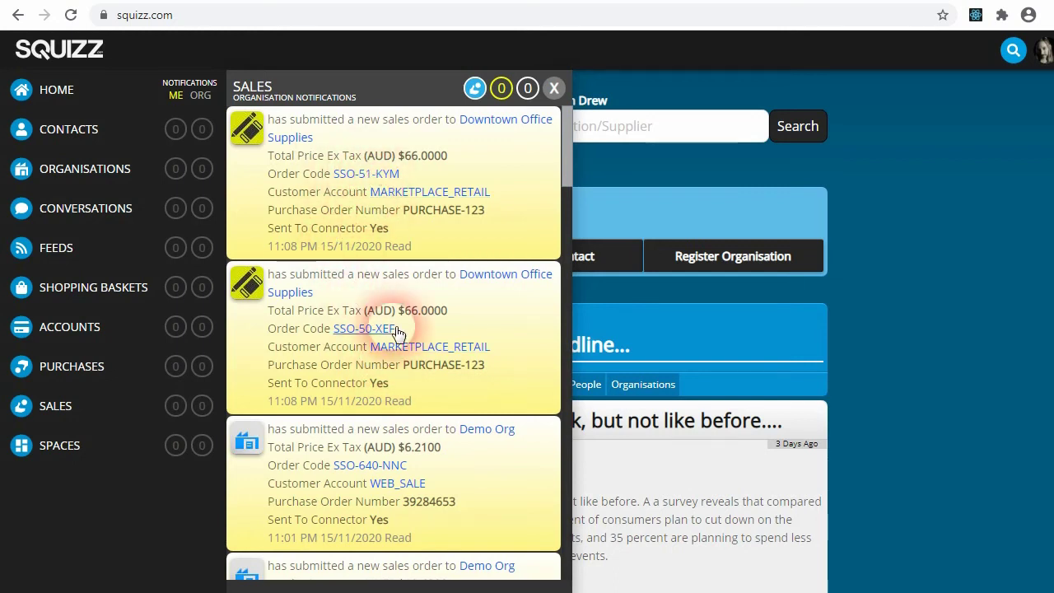
left_click(372, 329)
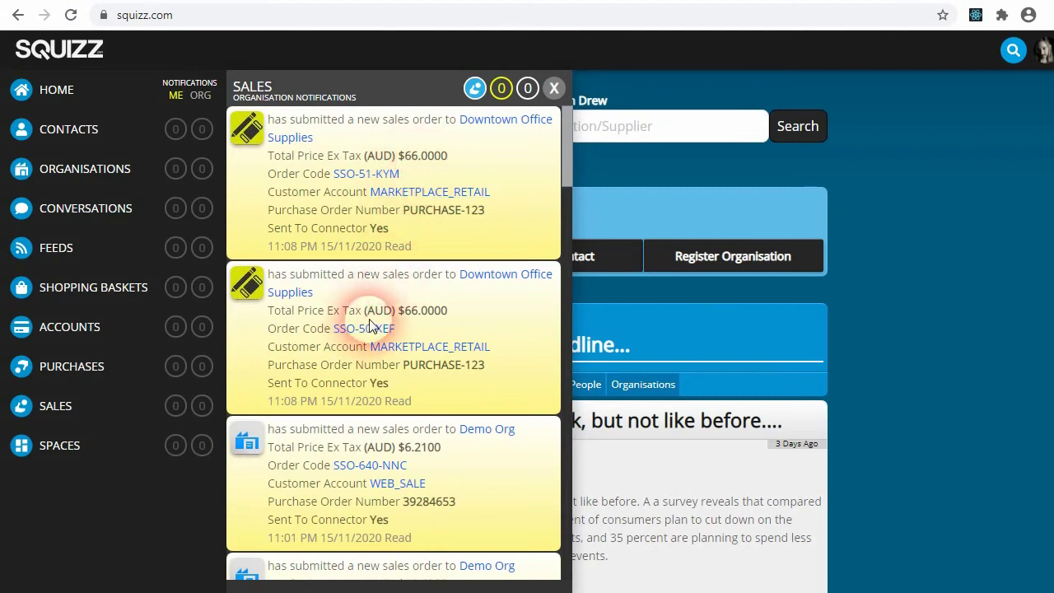
Review order SSO-51-KYM's lines, totals and payments, then view the connector's Sales Orders list
left_click(368, 175)
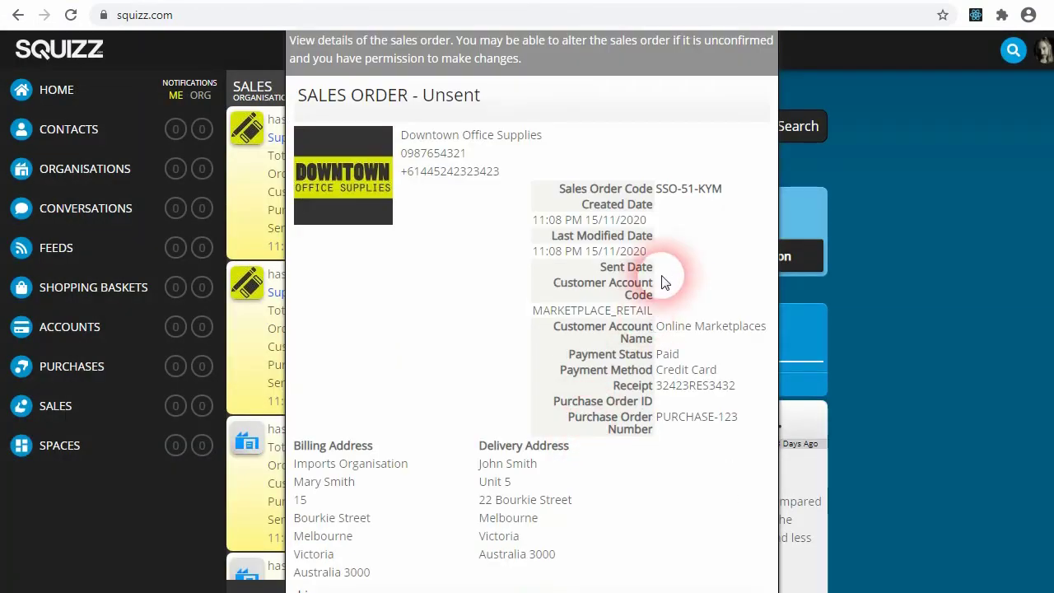
scroll(536, 369, "down", 3)
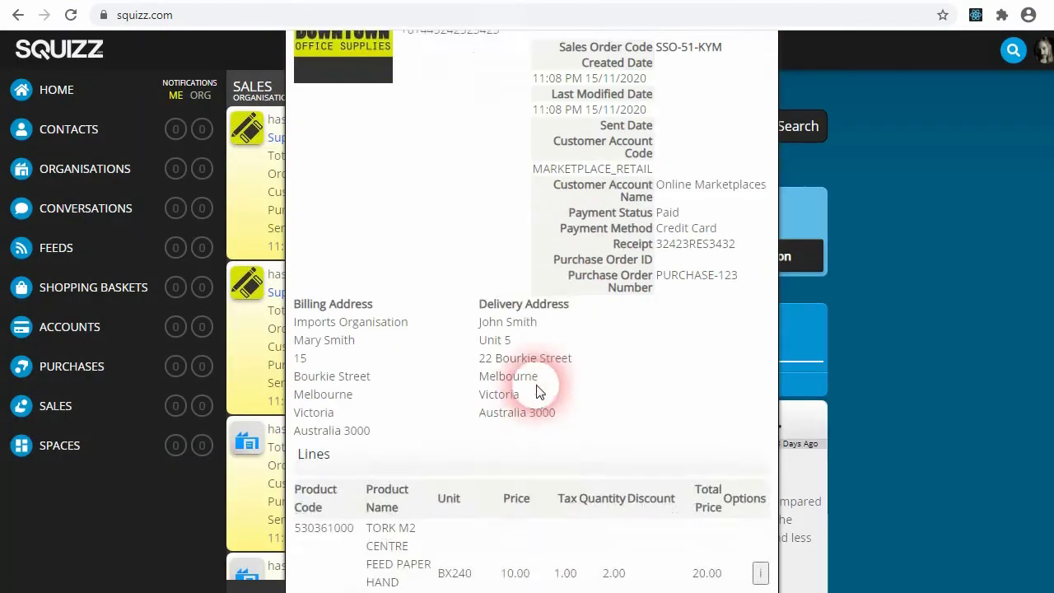
scroll(544, 350, "down", 4)
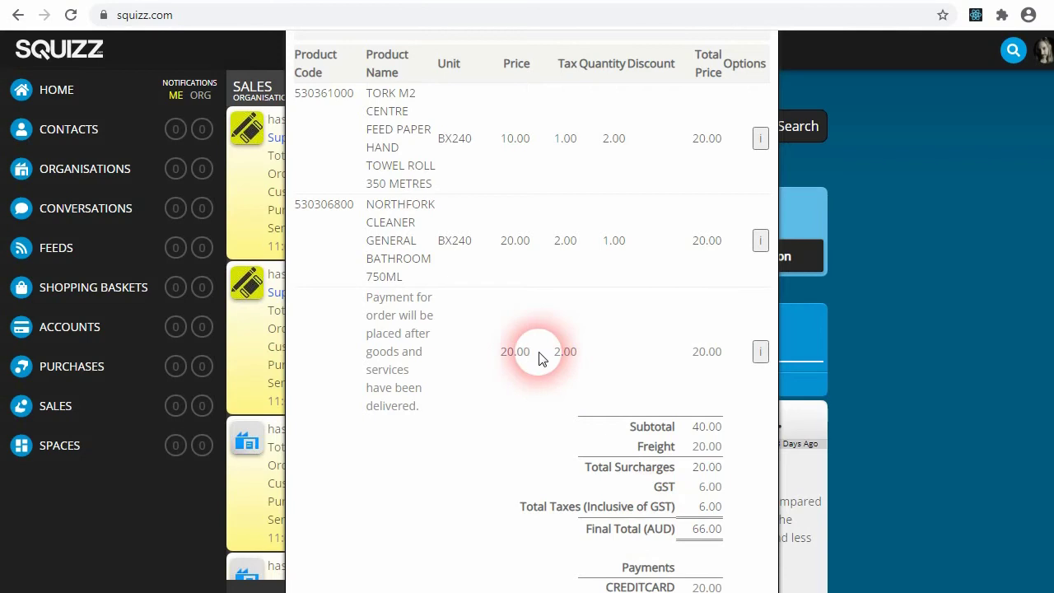
scroll(581, 360, "down", 1)
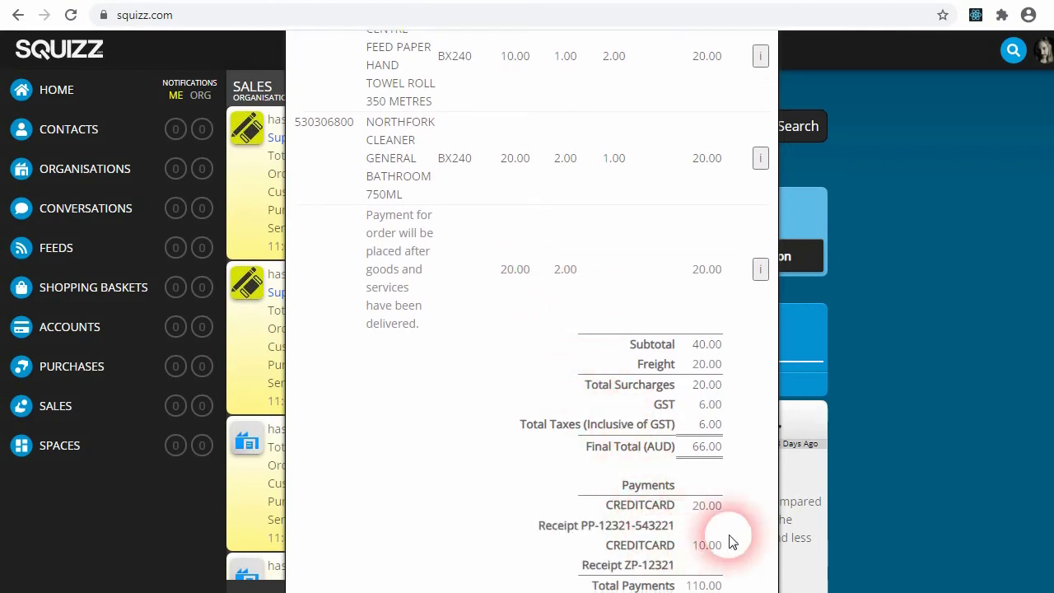
scroll(582, 486, "up", 2)
scroll(582, 486, "up", 3)
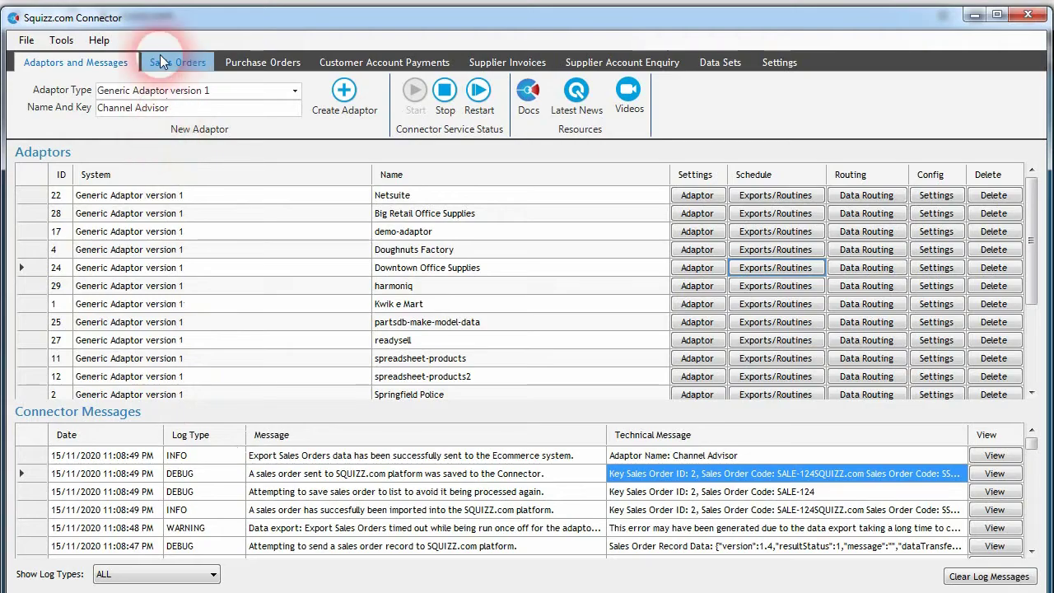
left_click(161, 58)
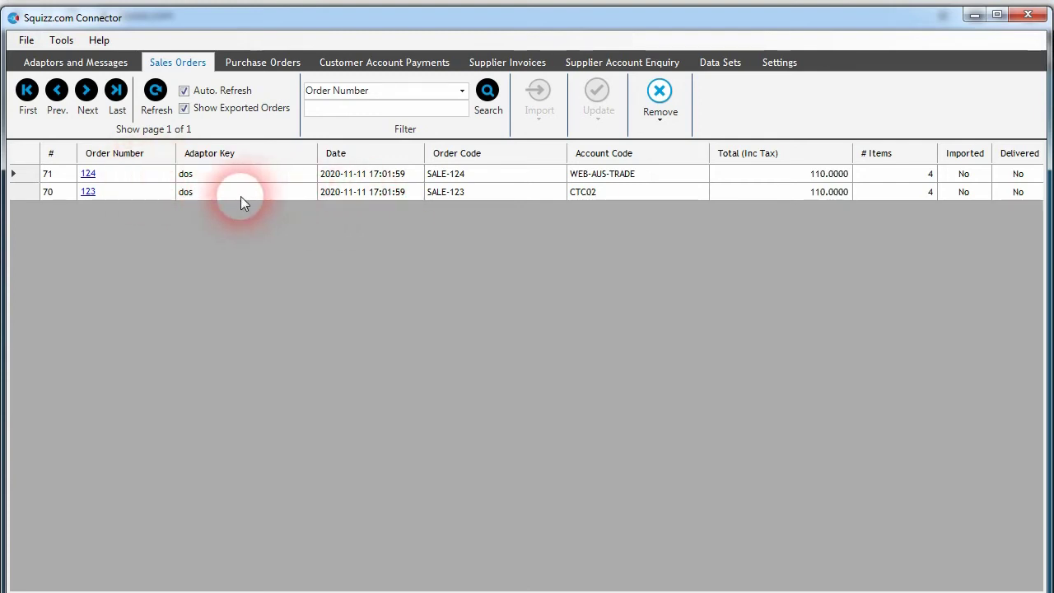
Select sales order 123, dismiss the Remove options, and choose Export Sales Orders in the schedule
left_click(183, 192)
left_click(650, 113)
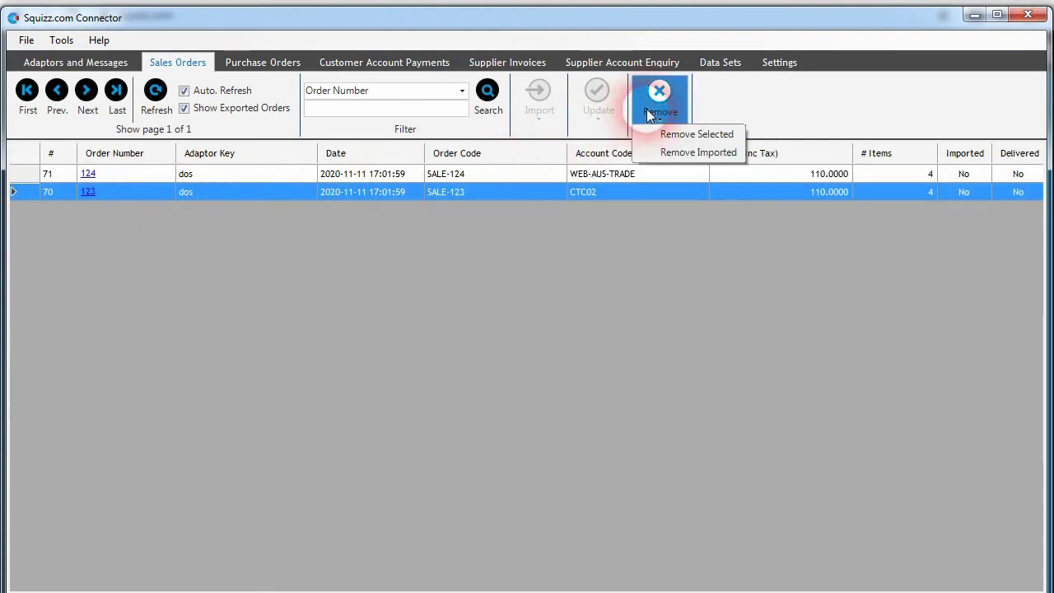
left_click(688, 134)
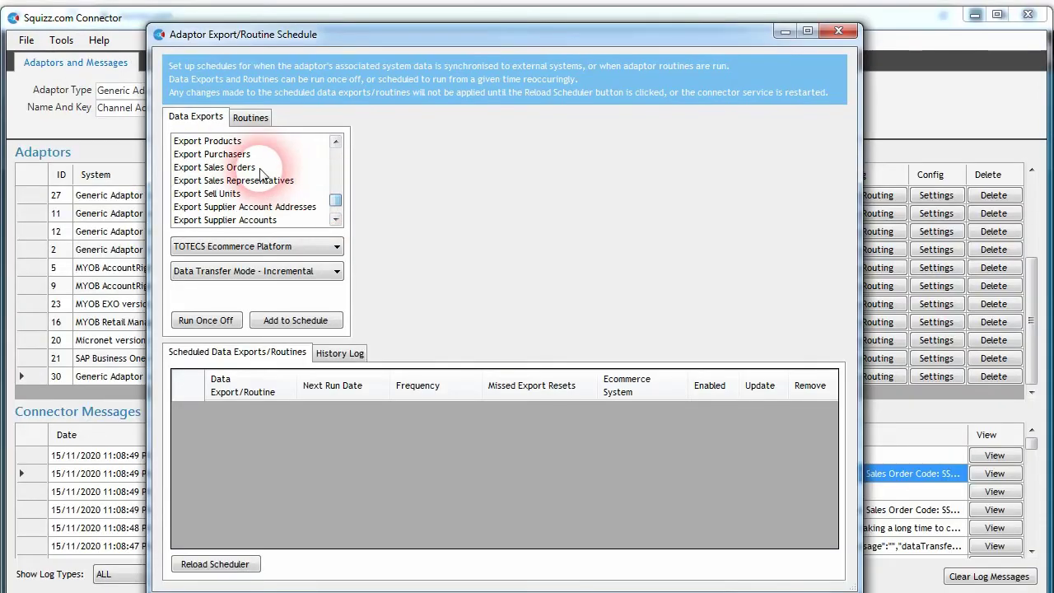
left_click(239, 167)
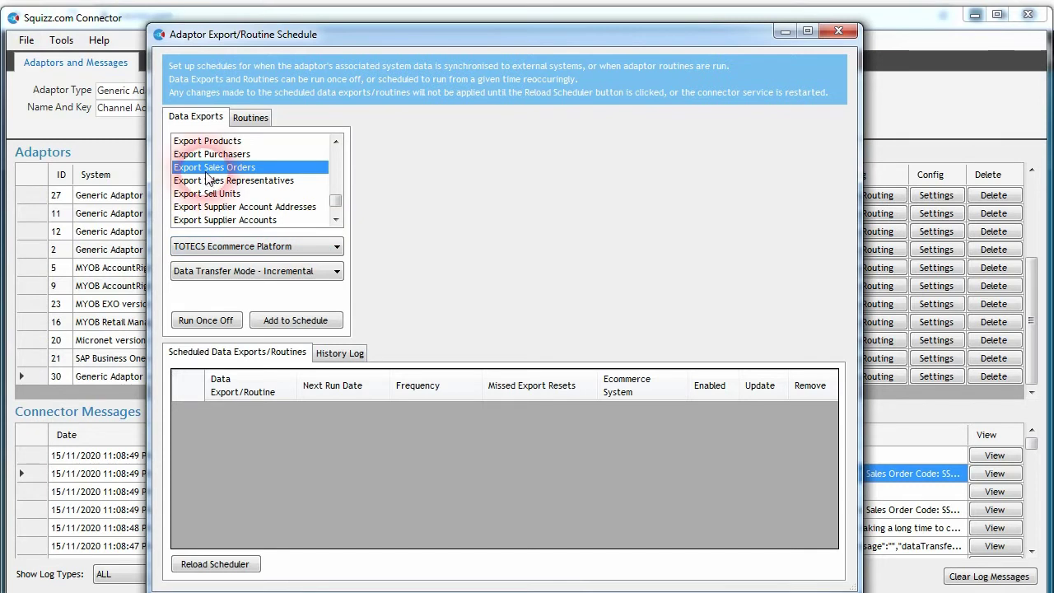
Target the Sales Orders export at SQUIZZ Platform with Full data transfer mode
left_click(311, 247)
left_click(272, 276)
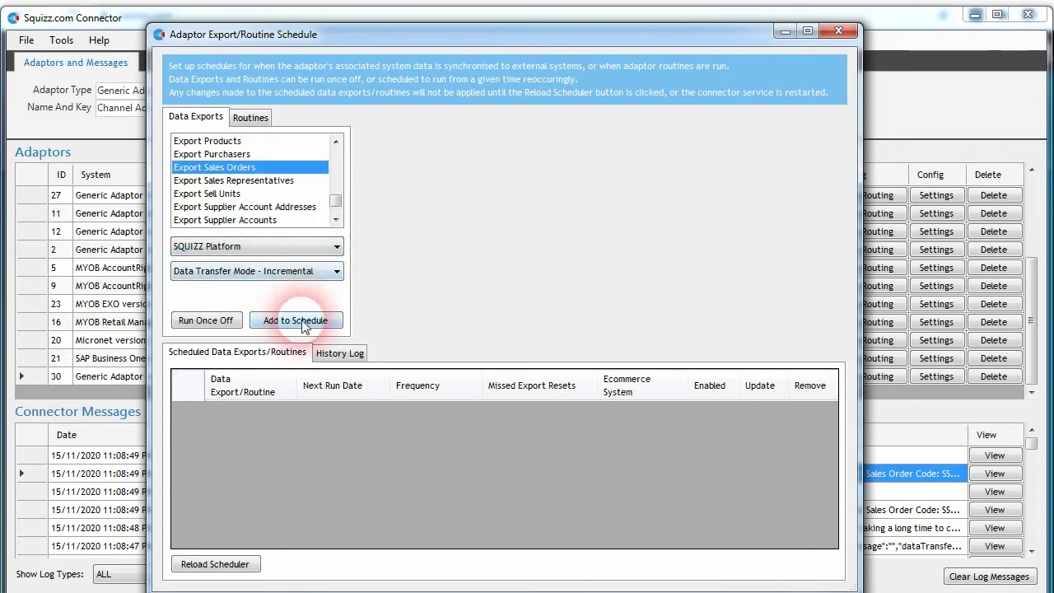
left_click(336, 271)
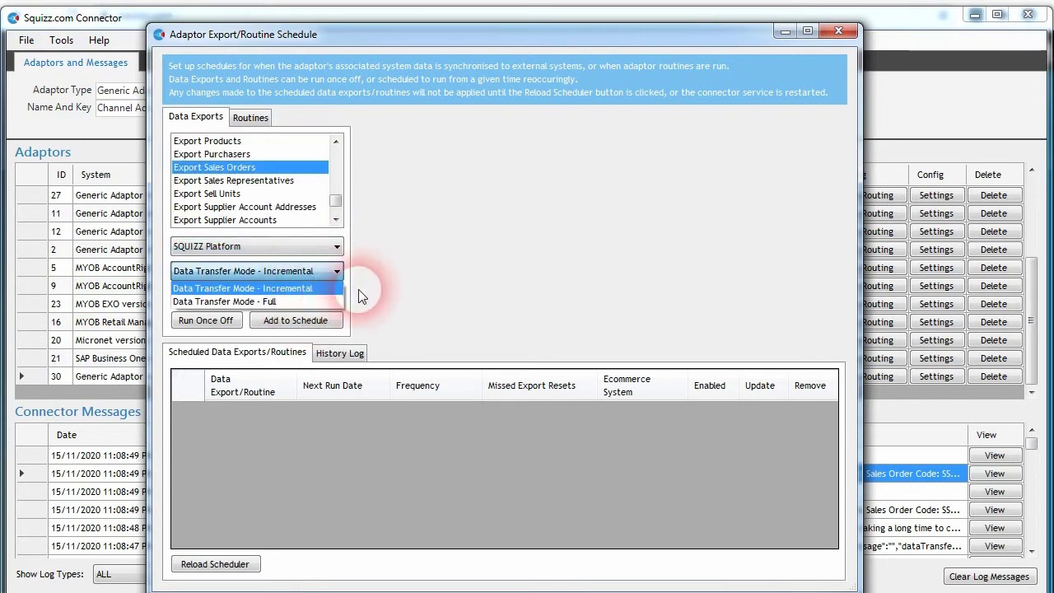
left_click(247, 301)
Start a schedule entry repeating every 1 HOUR with next run at 00:15:20
left_click(295, 320)
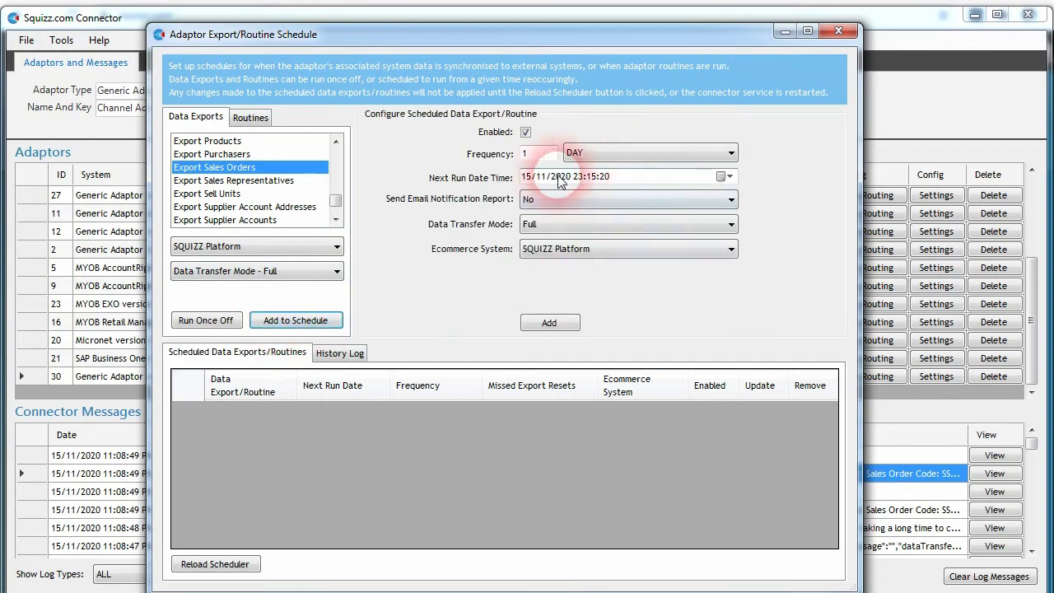
left_click(593, 153)
left_click(600, 179)
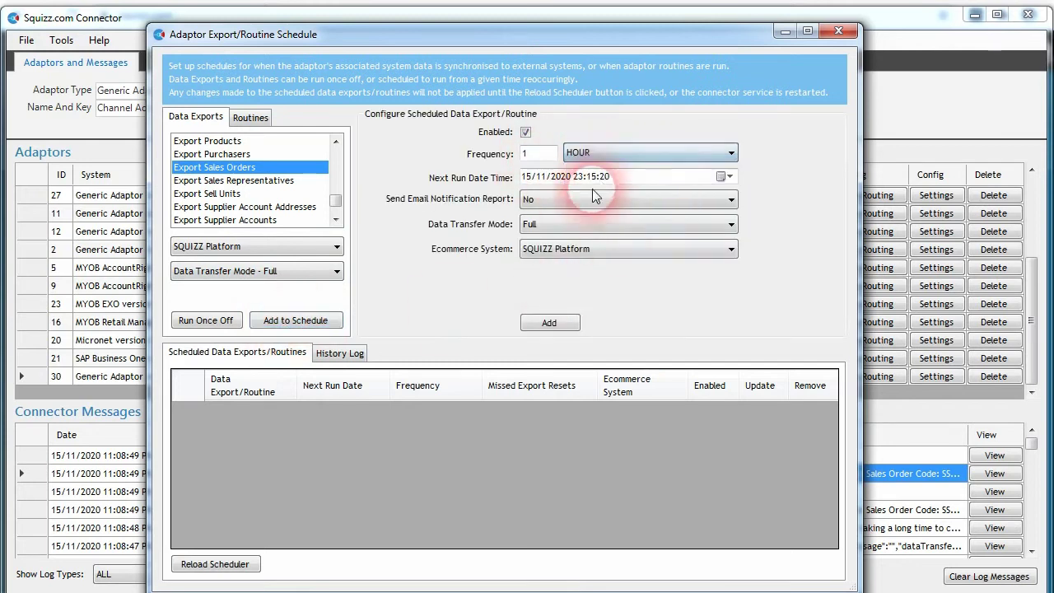
left_click(533, 153)
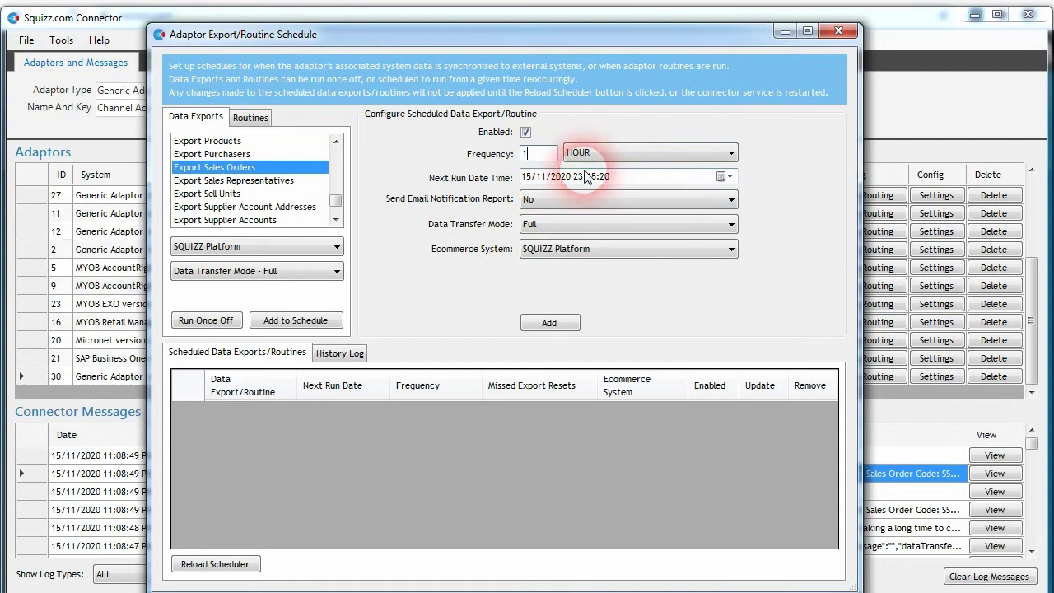
left_click(617, 155)
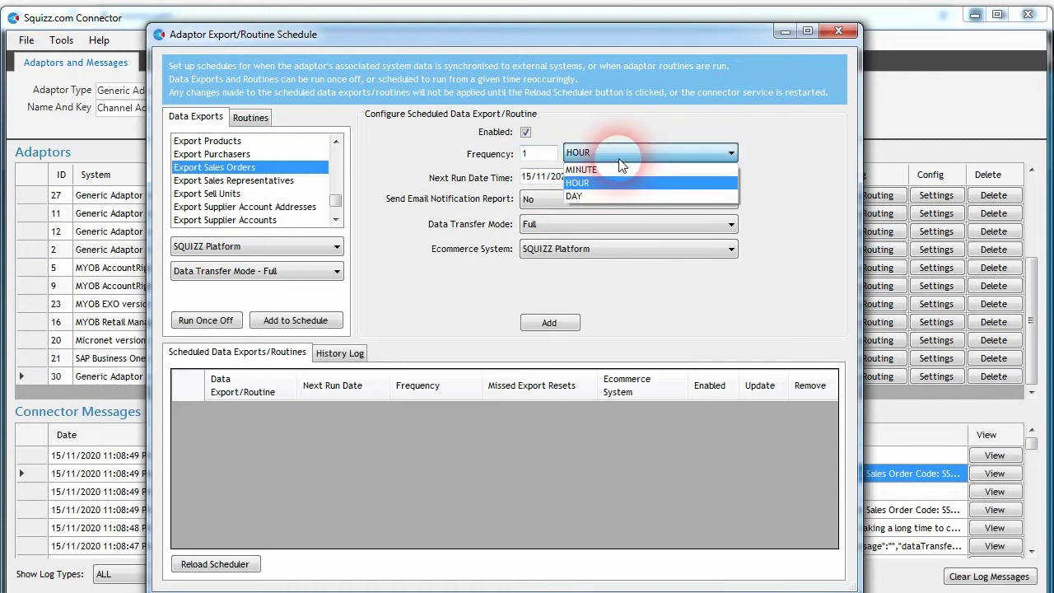
left_click(598, 195)
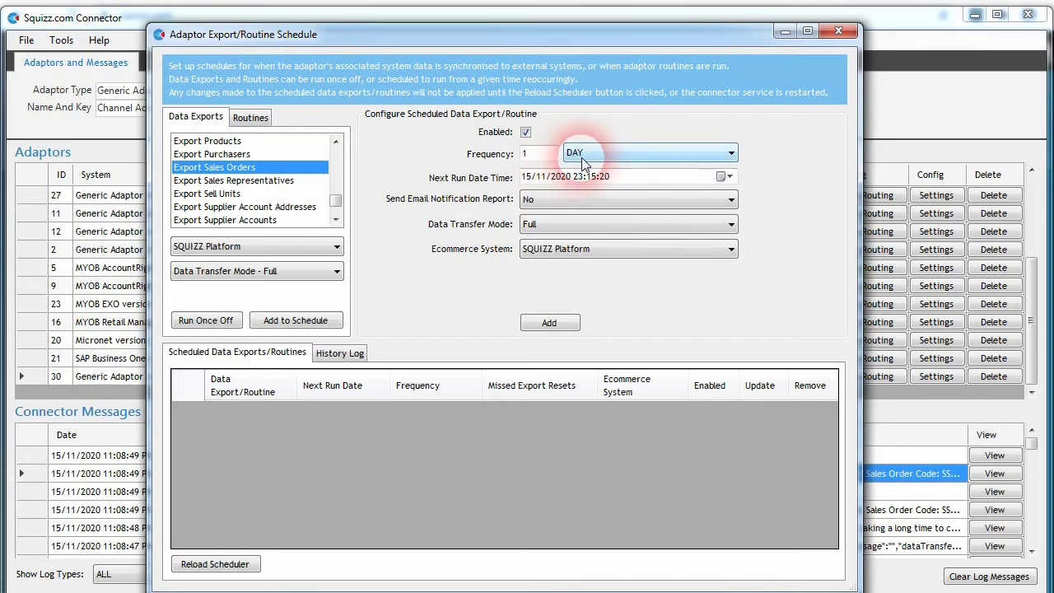
left_click(582, 162)
left_click(589, 186)
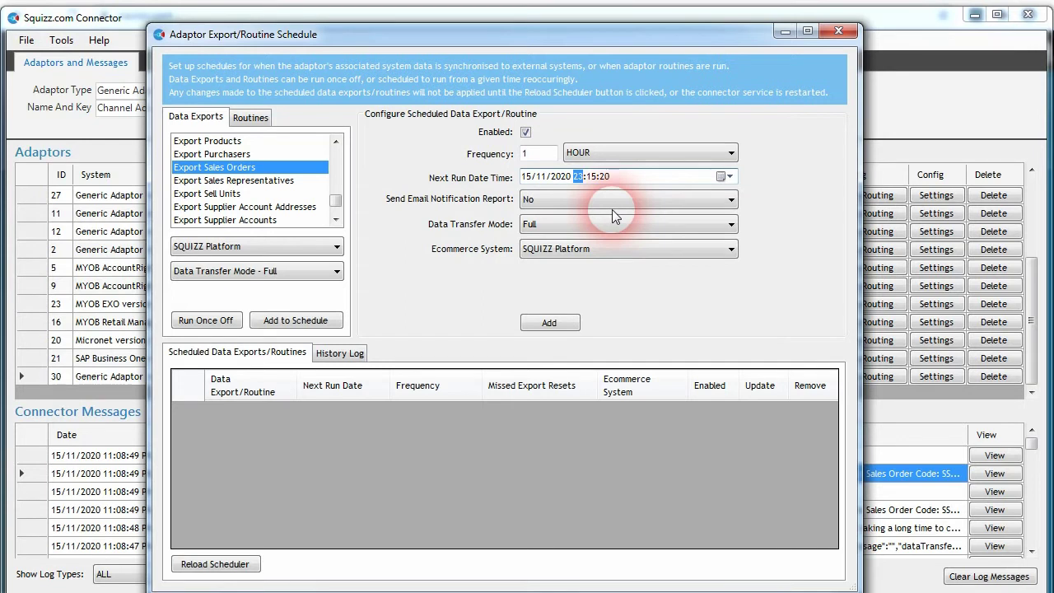
type("0015")
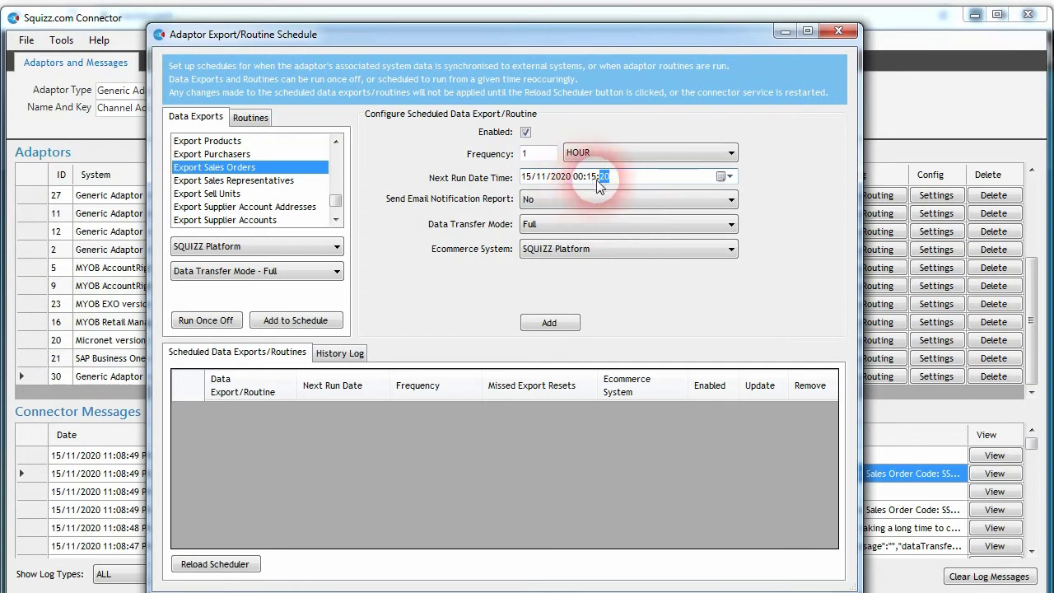
Email reports Only When Fails, add the schedule entry, and reload the scheduler
left_click(558, 206)
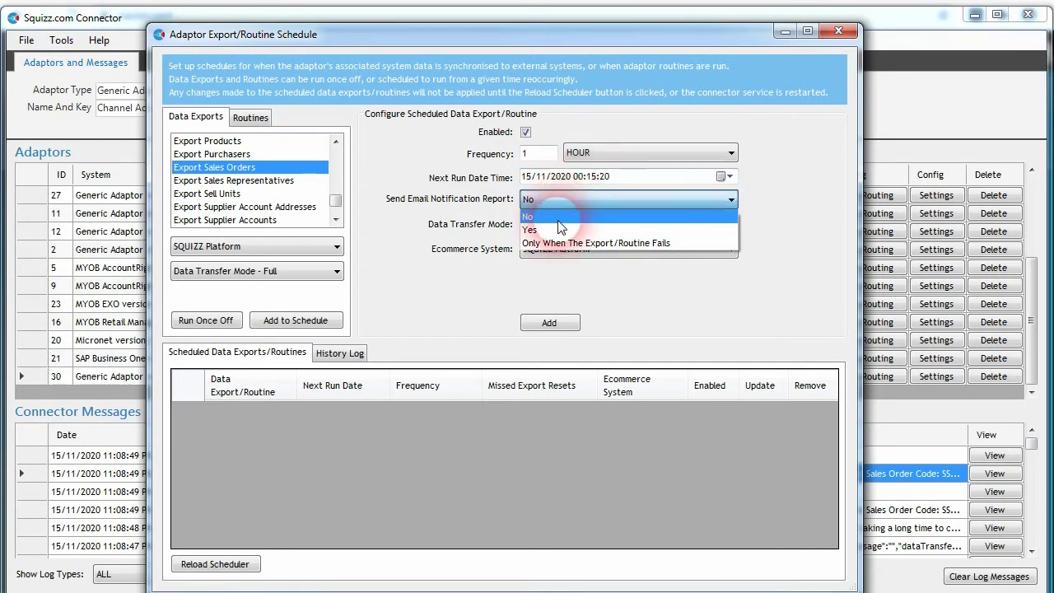
left_click(580, 240)
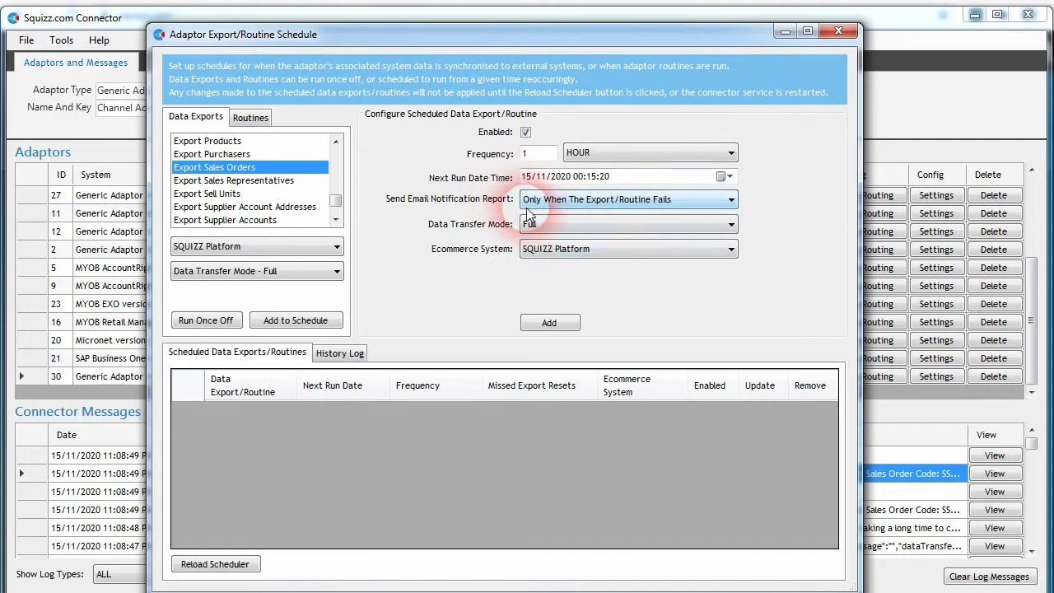
left_click(544, 323)
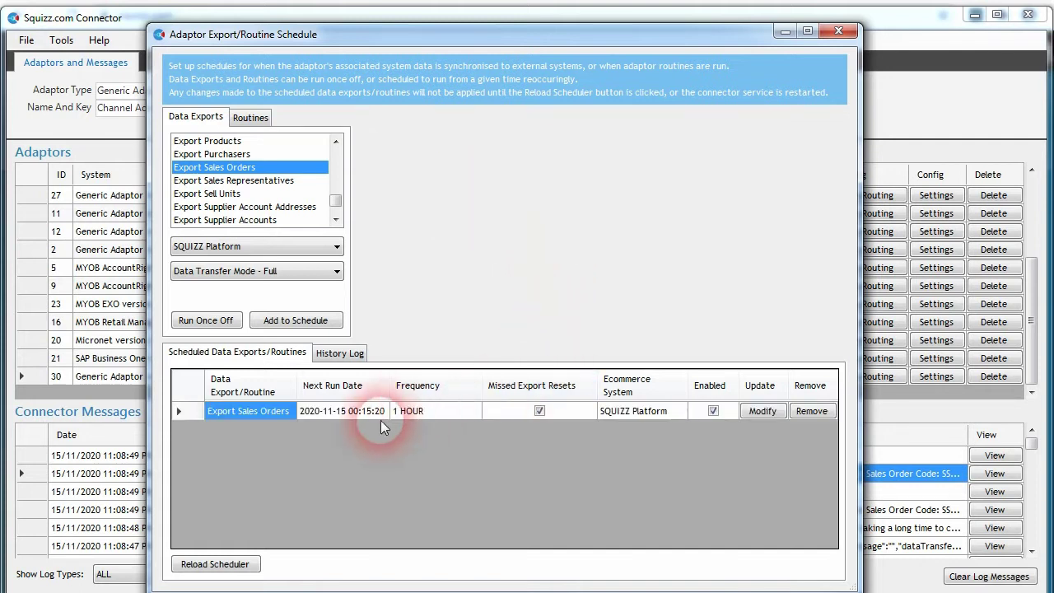
left_click(200, 567)
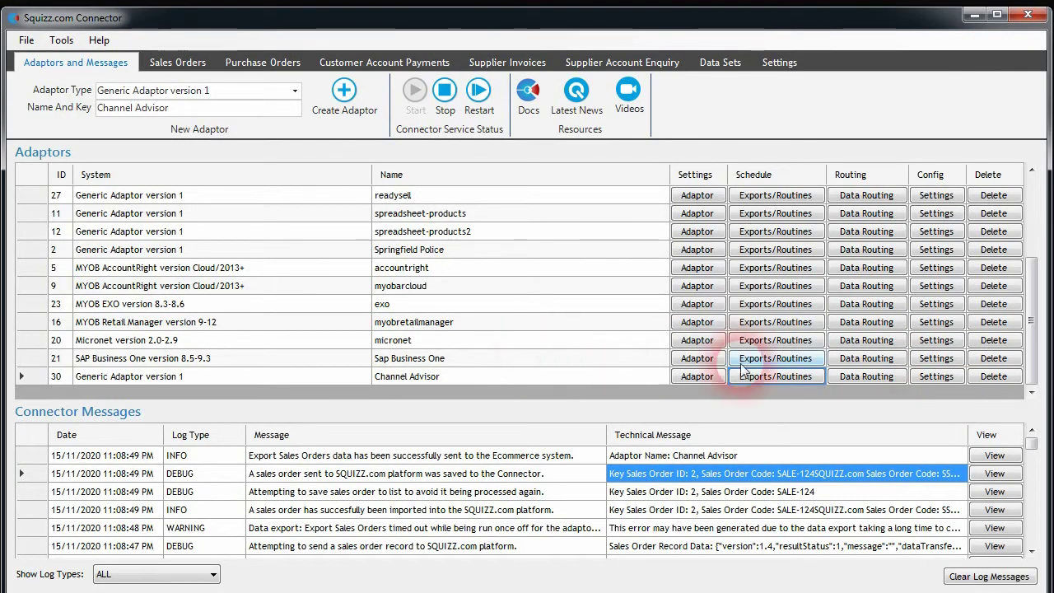
In the Channel Advisor adaptor's Data Exports settings, choose Sales Order as the export type
left_click(937, 379)
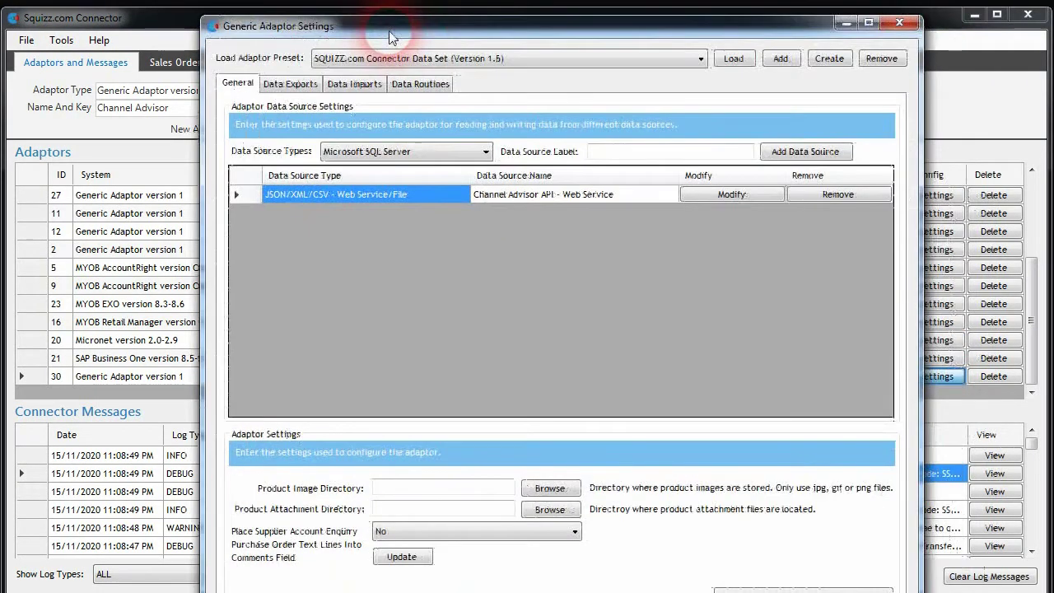
left_click(292, 83)
left_click(530, 147)
scroll(559, 297, "down", 13)
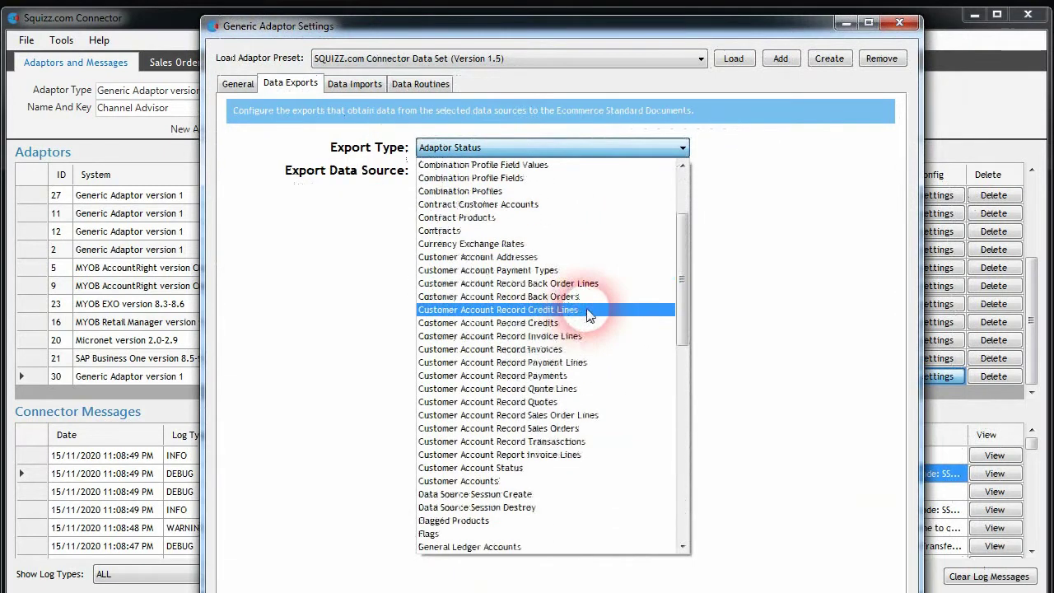
scroll(581, 323, "down", 2)
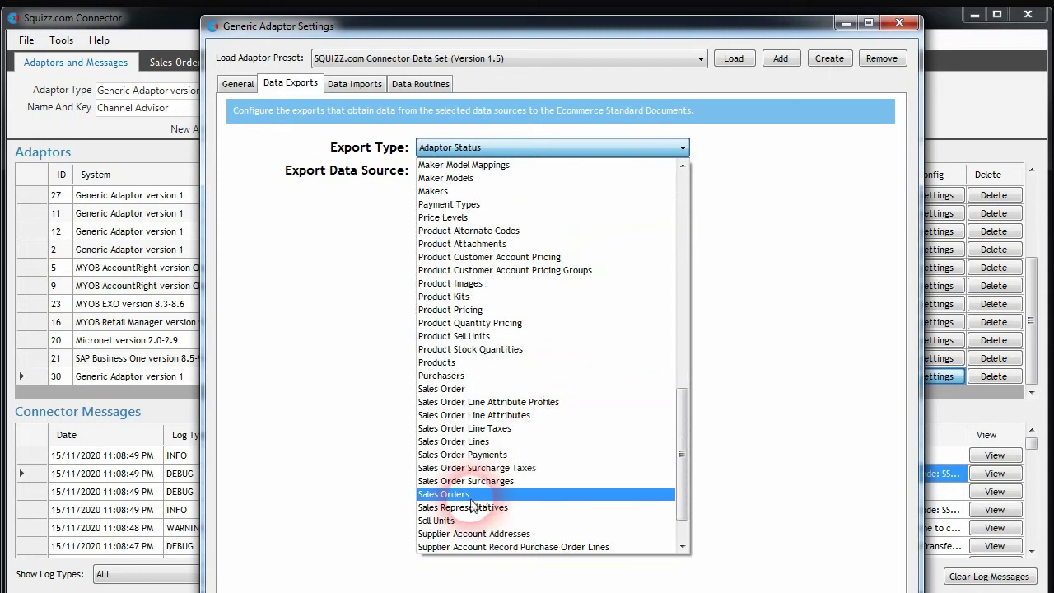
left_click(457, 392)
Review the Sales Order Data Fields and select Customer Account Code's 'MARKETPLACE_RETAIL' definition
left_click(363, 206)
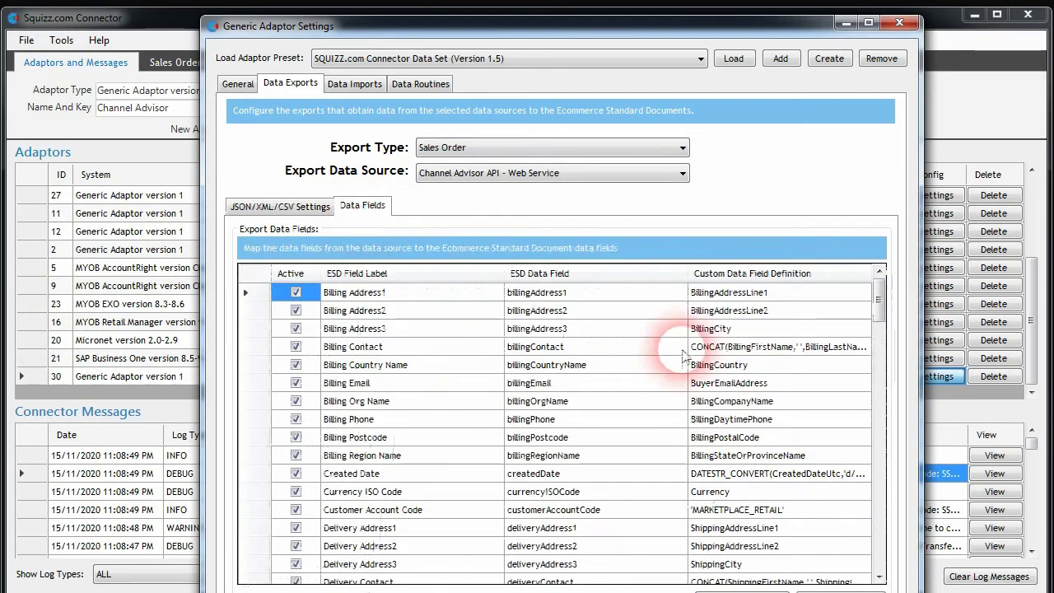
left_click(670, 438)
scroll(659, 411, "down", 10)
left_click_drag(878, 382, 881, 323)
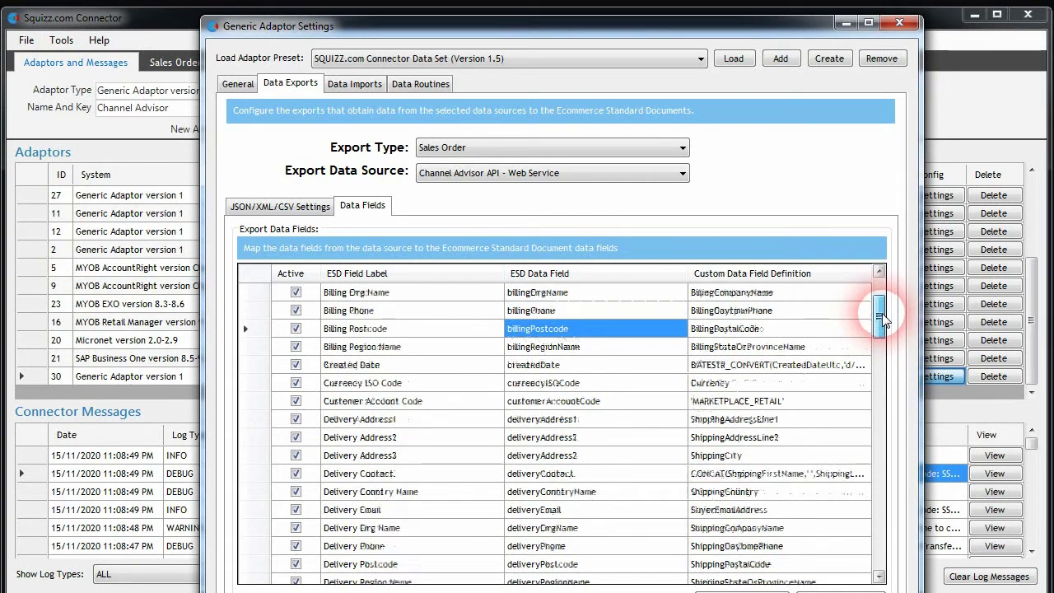
left_click(605, 401)
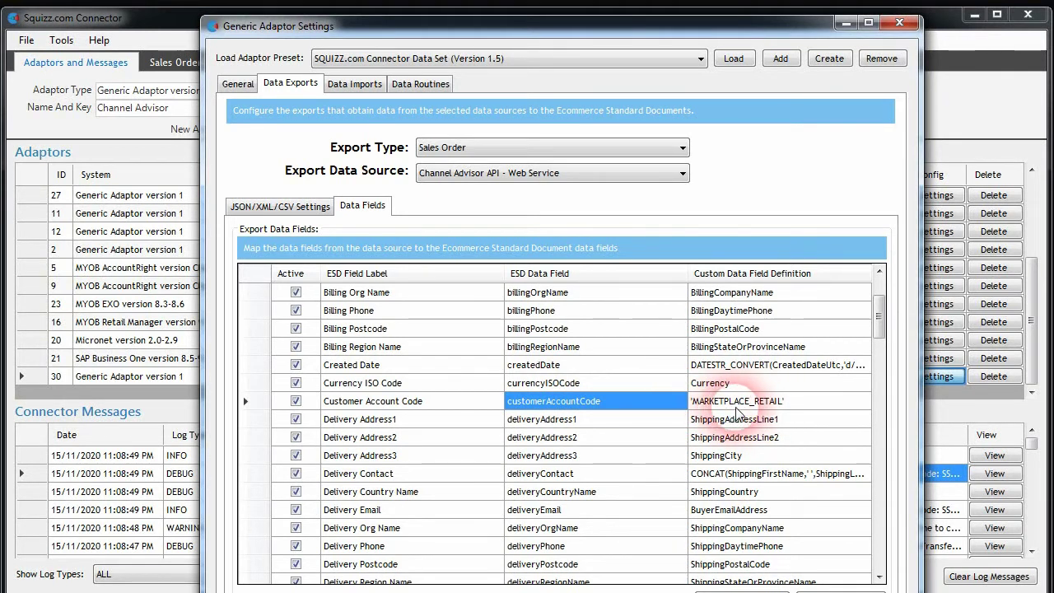
left_click(783, 404)
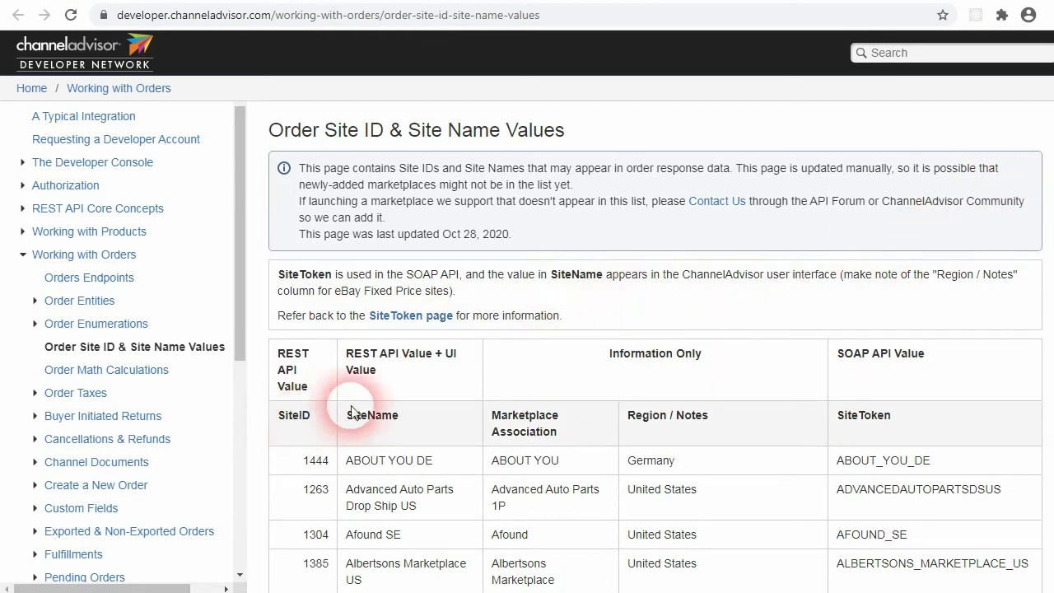
Find Catch AU's SiteID 1133 in the Order Site ID table, then return to the connector
scroll(1049, 125, "down", 1)
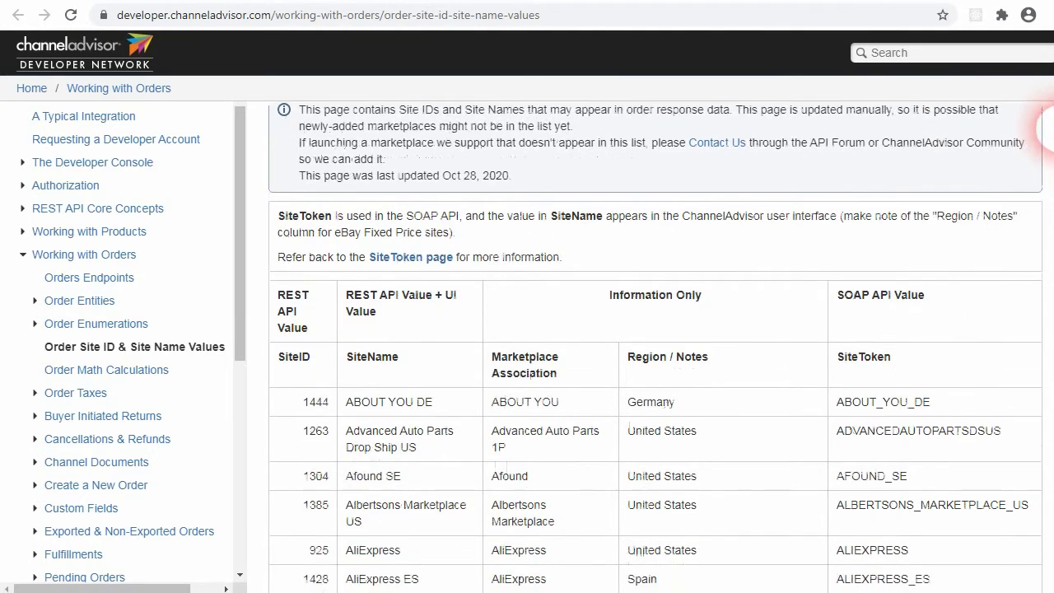
left_click_drag(1048, 126, 1051, 238)
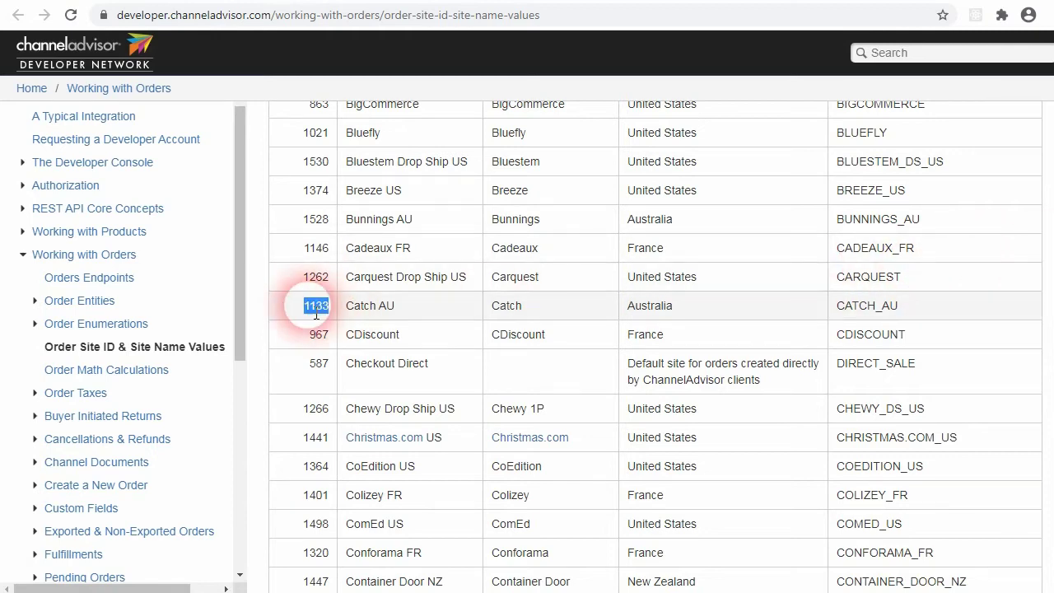
key("alt+Tab")
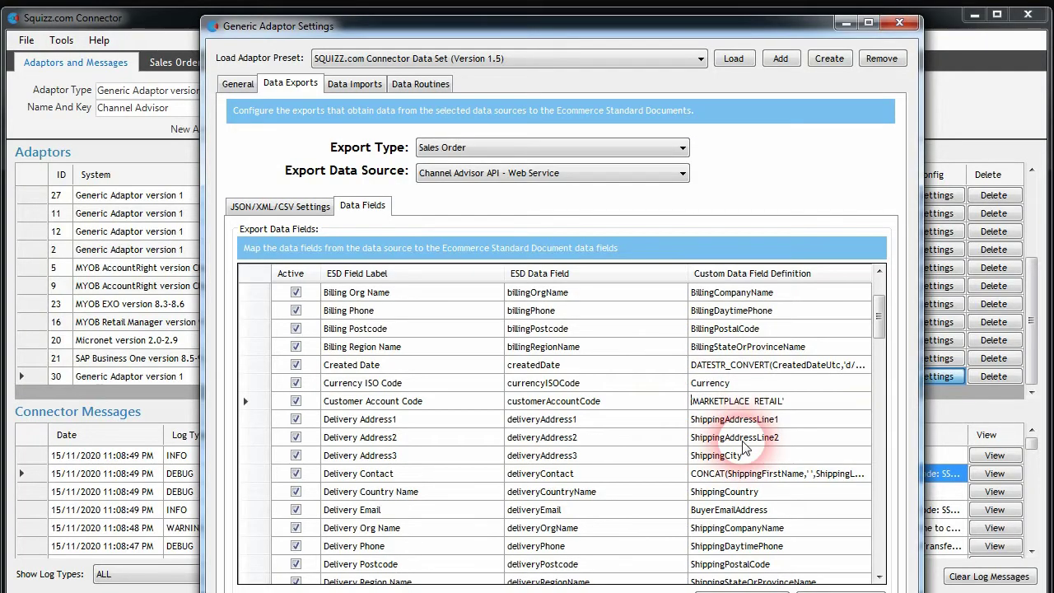
Set Customer Account Code to an IF(SiteID) formula mapping 1133 to MARKETPLACE_CATCH, else MARKETPLACE_RETAIL
type("IF(SiteID,'==5','1133','MARKETPLACE_CATCH',")
key("Return")
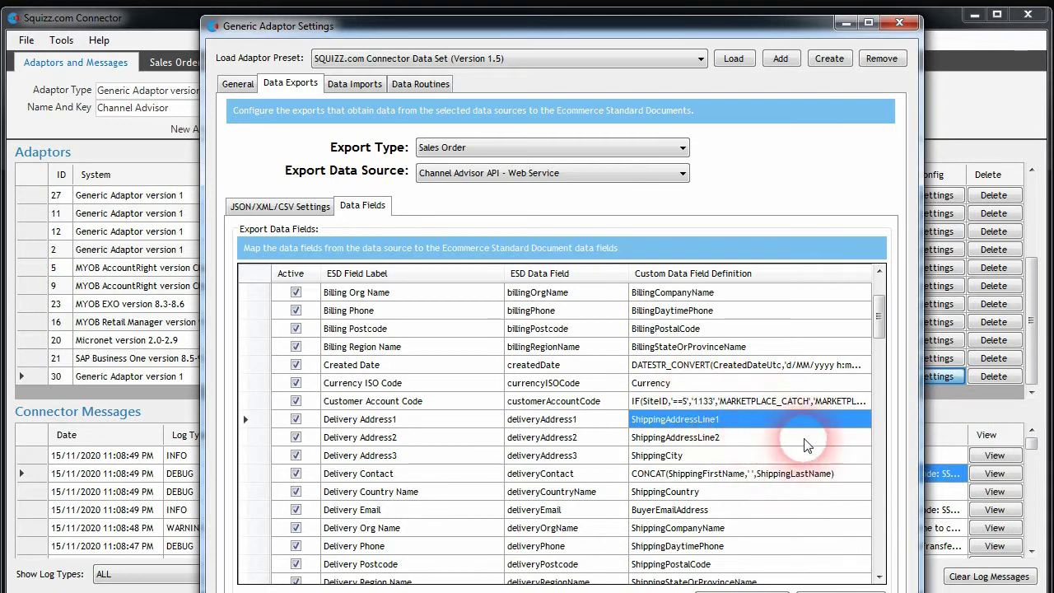
left_click(781, 404)
left_click(778, 405)
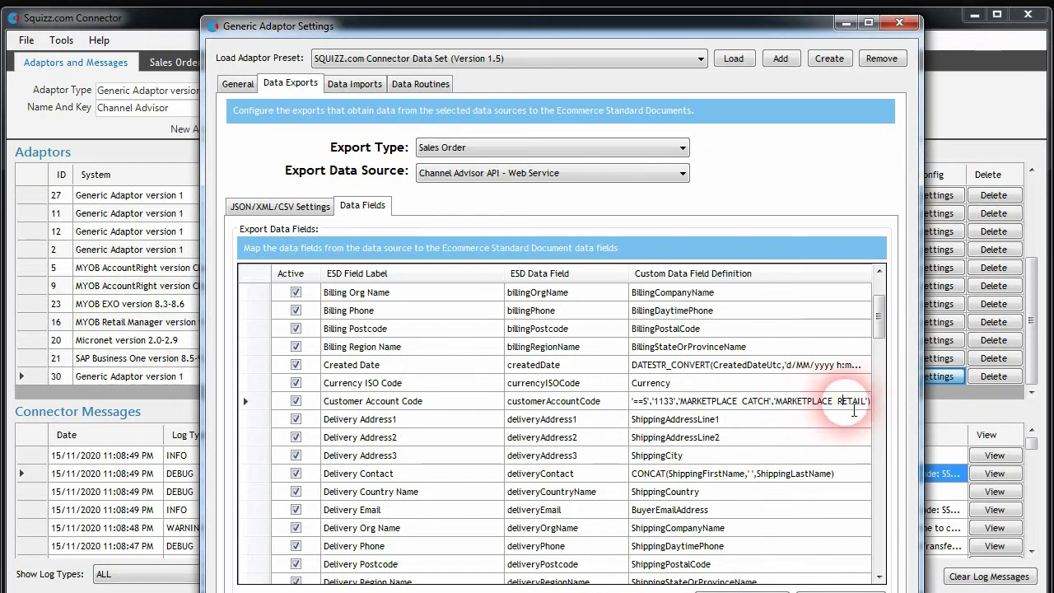
left_click_drag(828, 412, 729, 409)
left_click(728, 409)
left_click(746, 437)
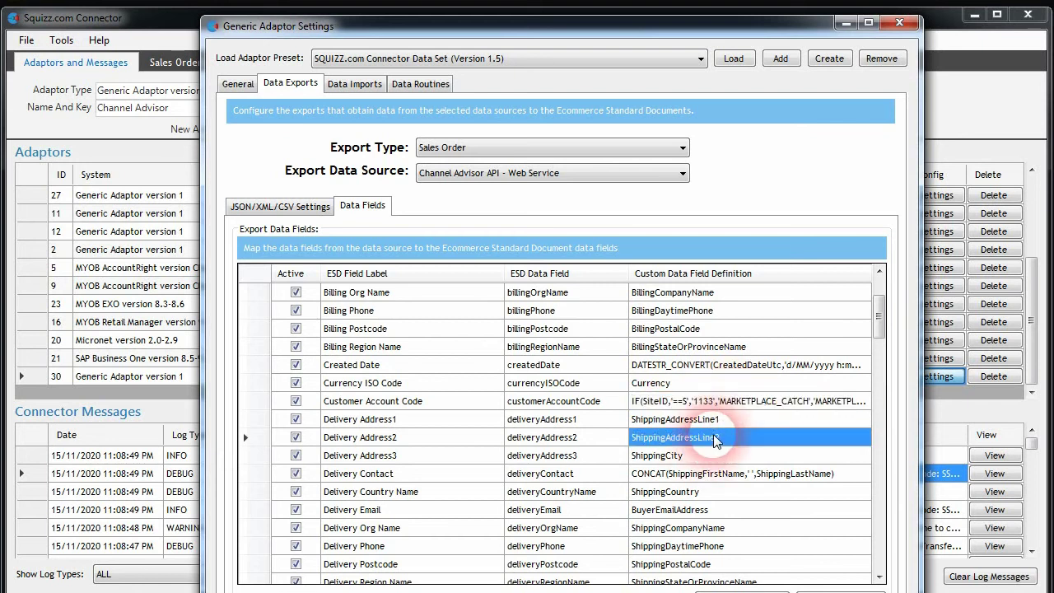
left_click(788, 402)
left_click(792, 403)
key("End")
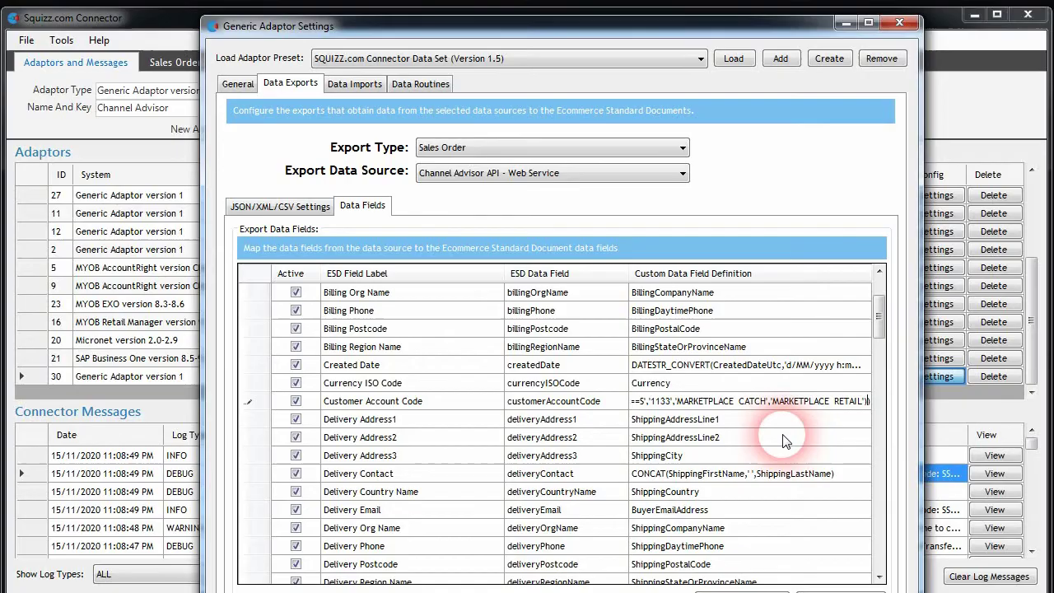
left_click(760, 421)
Add a nested condition mapping Amazon's SiteID 1160 to MARKETPLACE_AMAZON
key("alt+Tab")
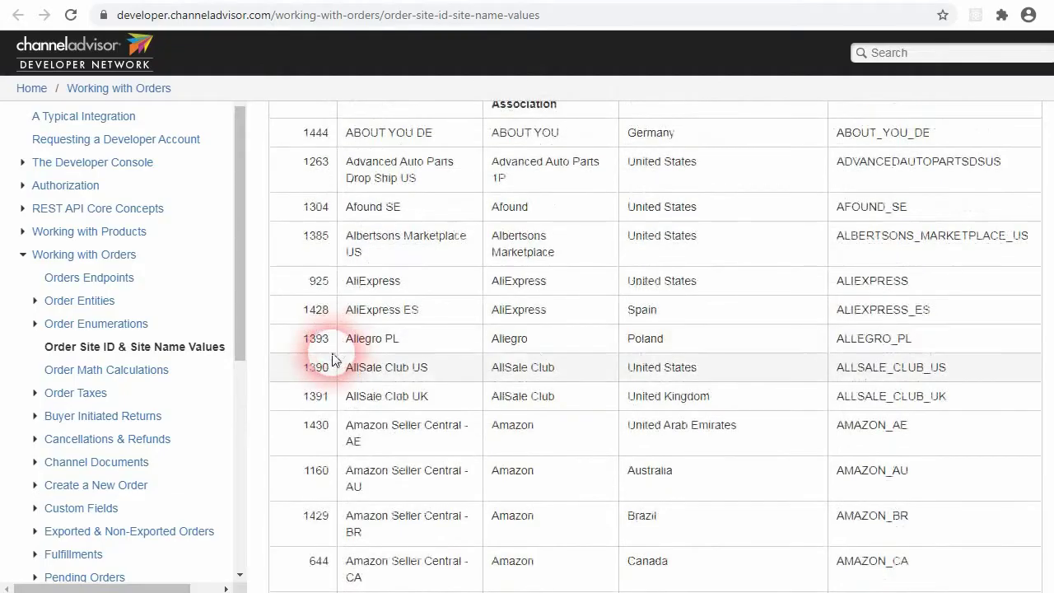
scroll(332, 360, "down", 2)
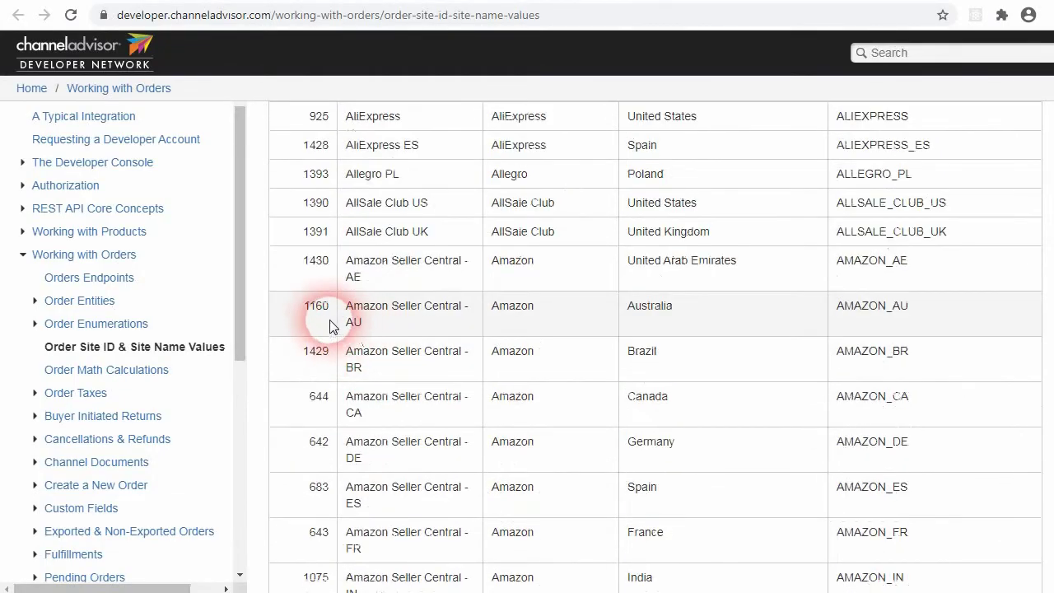
double_click(321, 313)
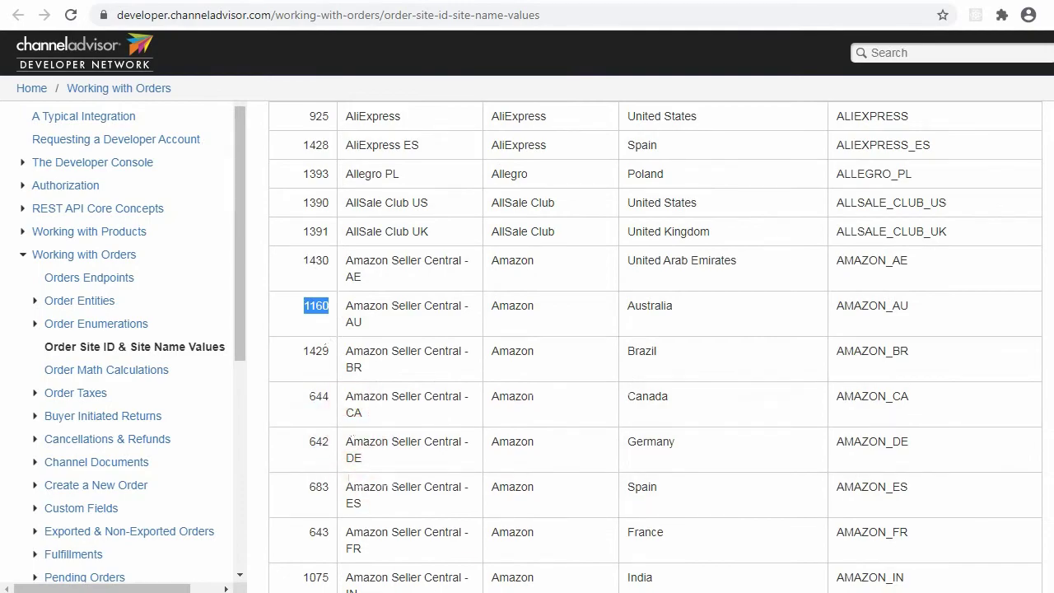
key("alt+Tab")
double_click(746, 404)
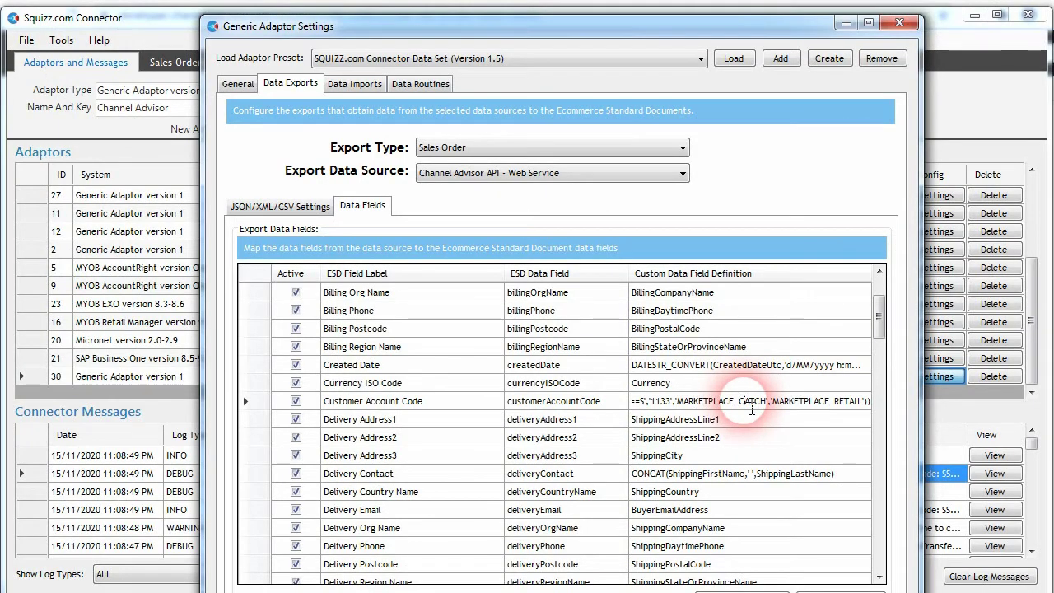
type("AMAZON")
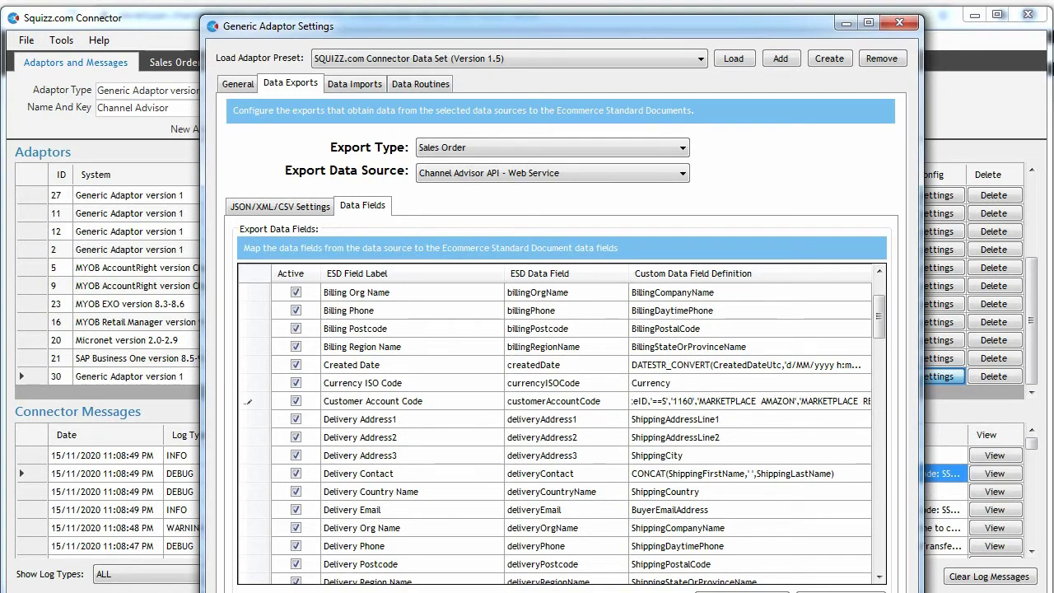
left_click(753, 415)
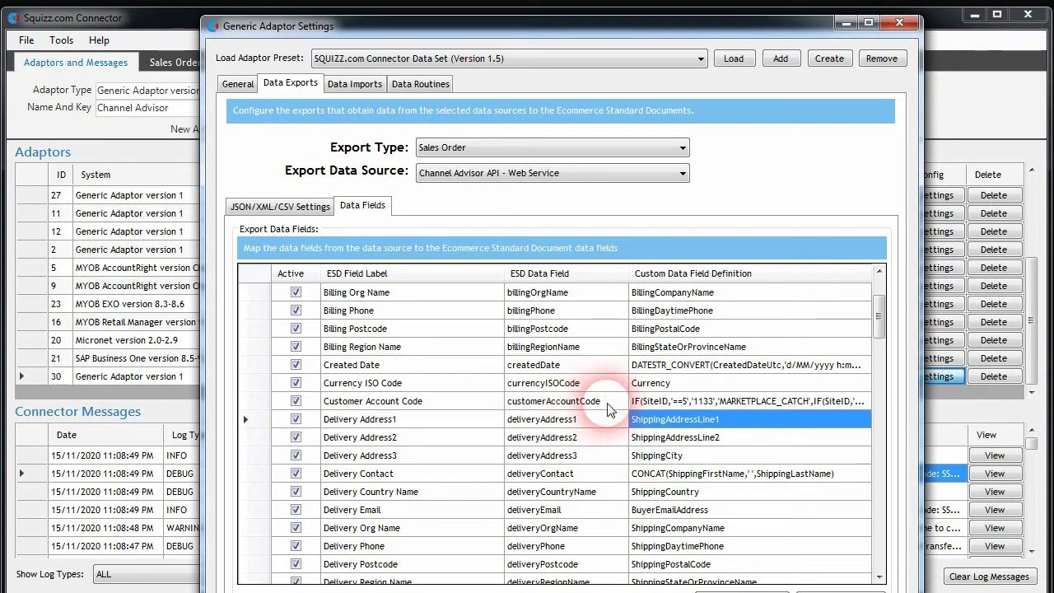
Scroll through the remaining Sales Order field mappings below Customer Account Code
left_click(713, 455)
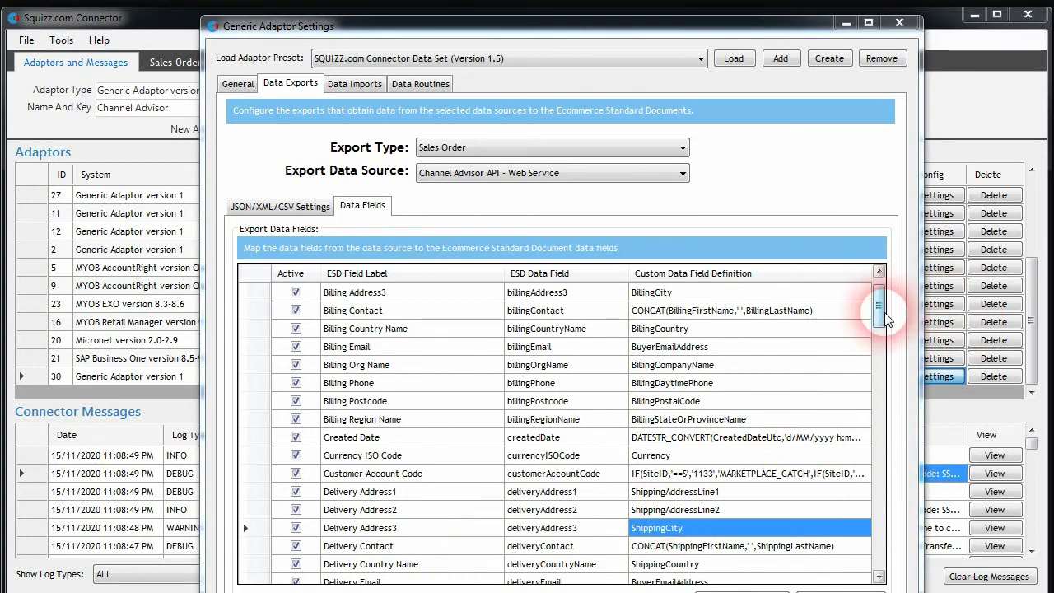
left_click_drag(879, 318, 881, 344)
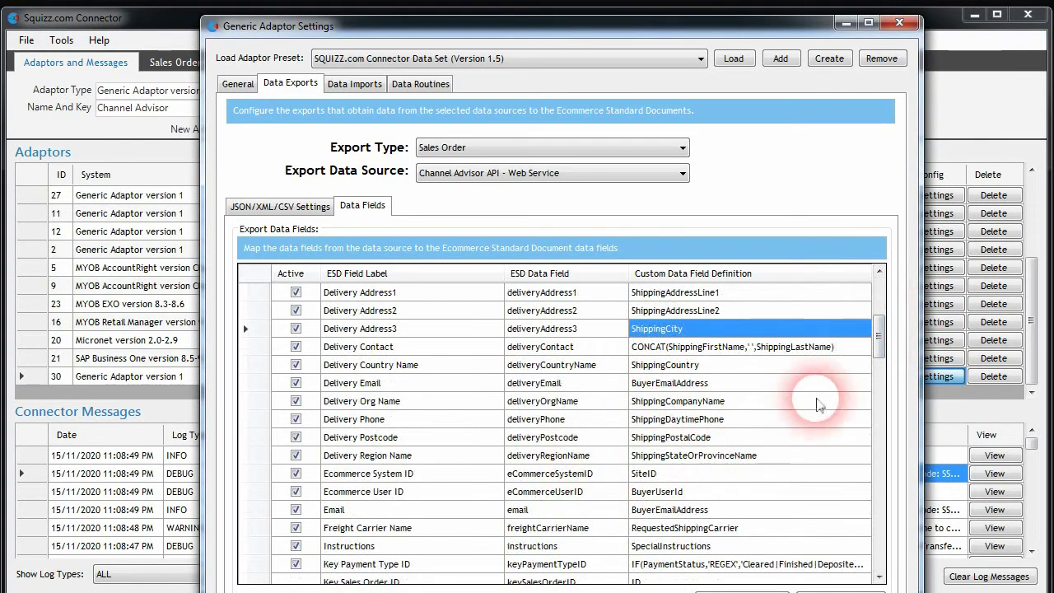
left_click_drag(879, 344, 878, 352)
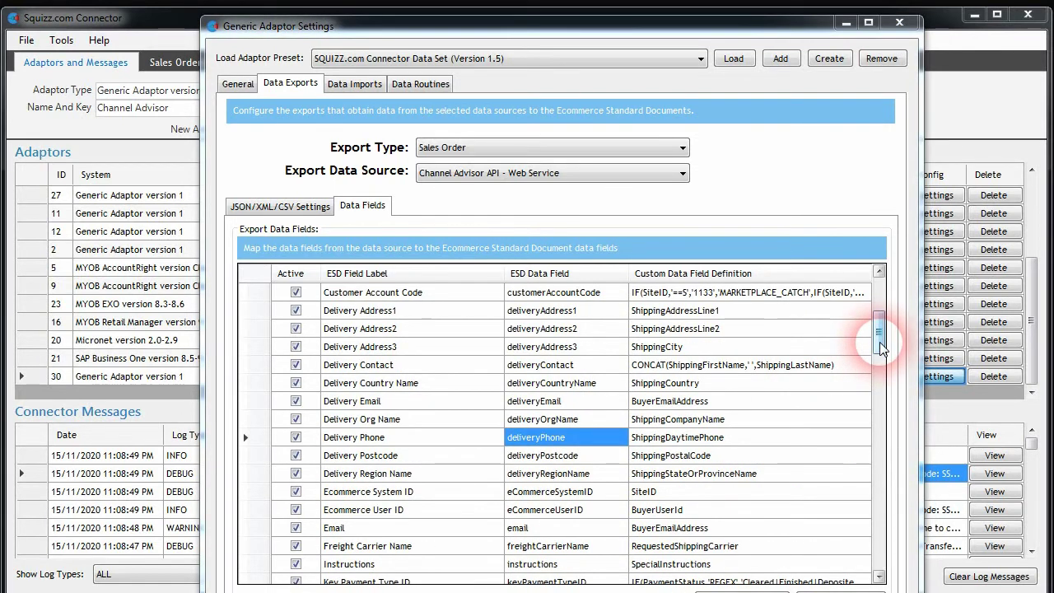
left_click_drag(877, 348, 872, 393)
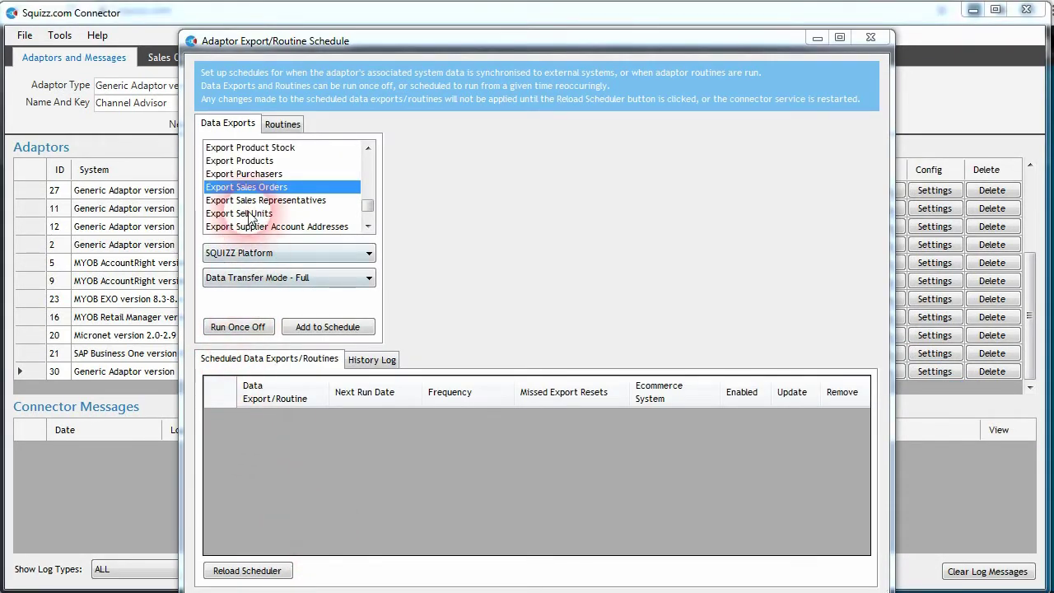
Run the Sales Orders export once and read both ERROR entries reporting 400 Bad Request invalid_client
left_click(239, 329)
left_click(870, 37)
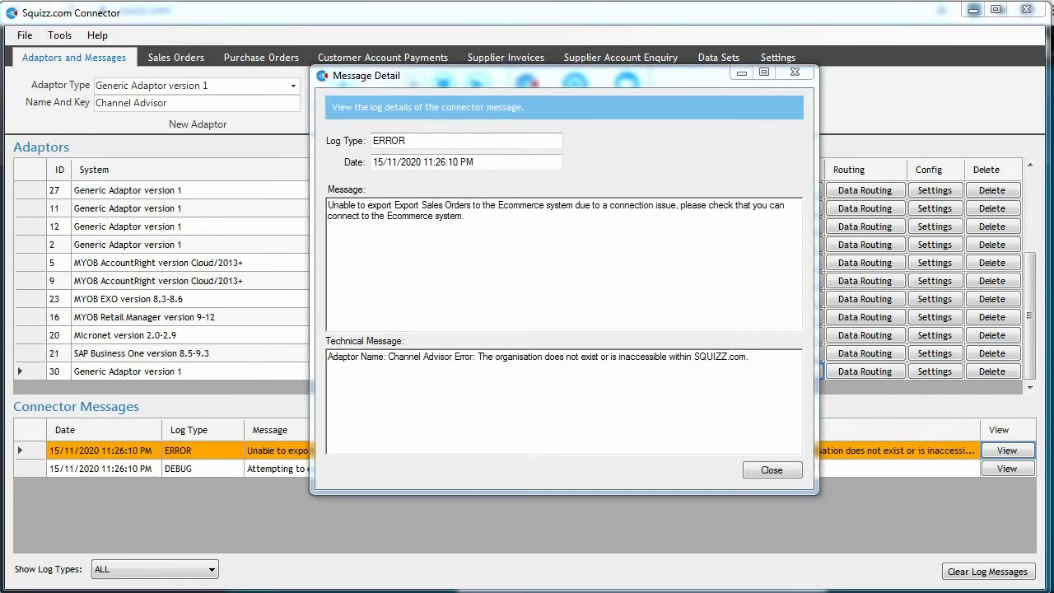
left_click(570, 422)
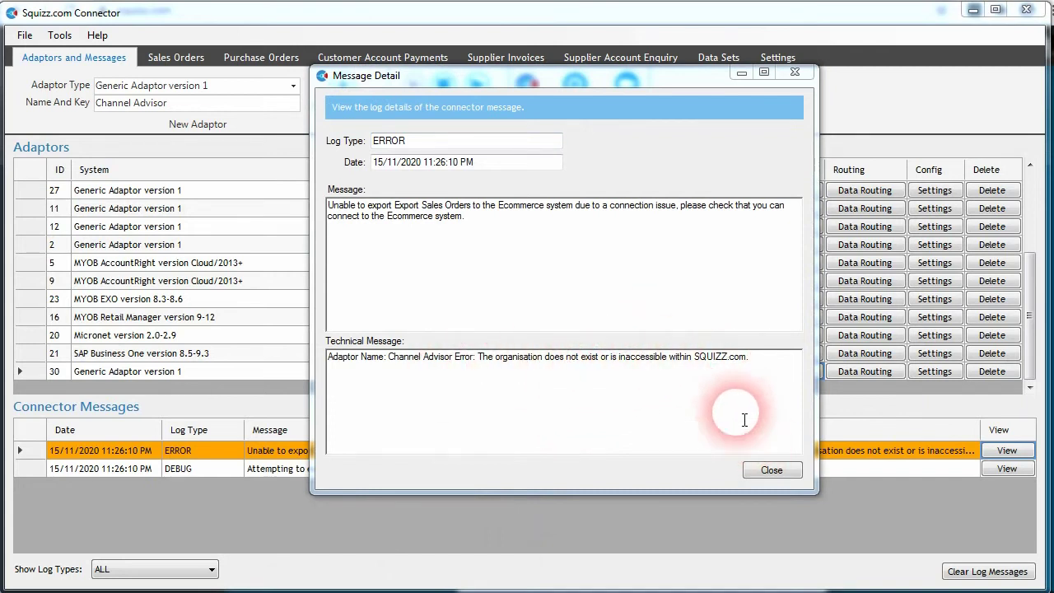
left_click(795, 73)
left_click(825, 34)
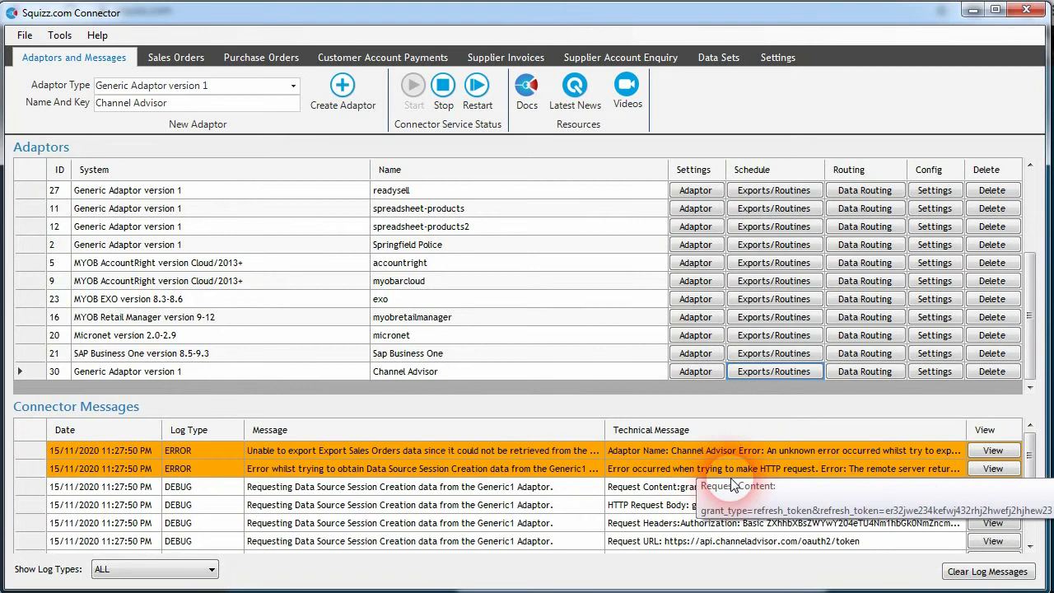
left_click(990, 469)
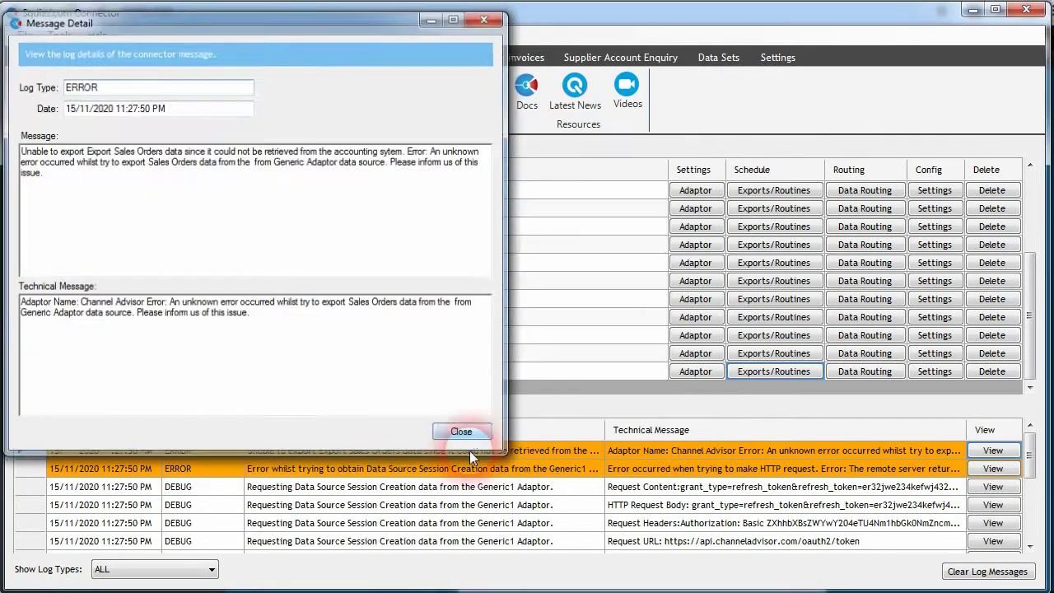
left_click(463, 435)
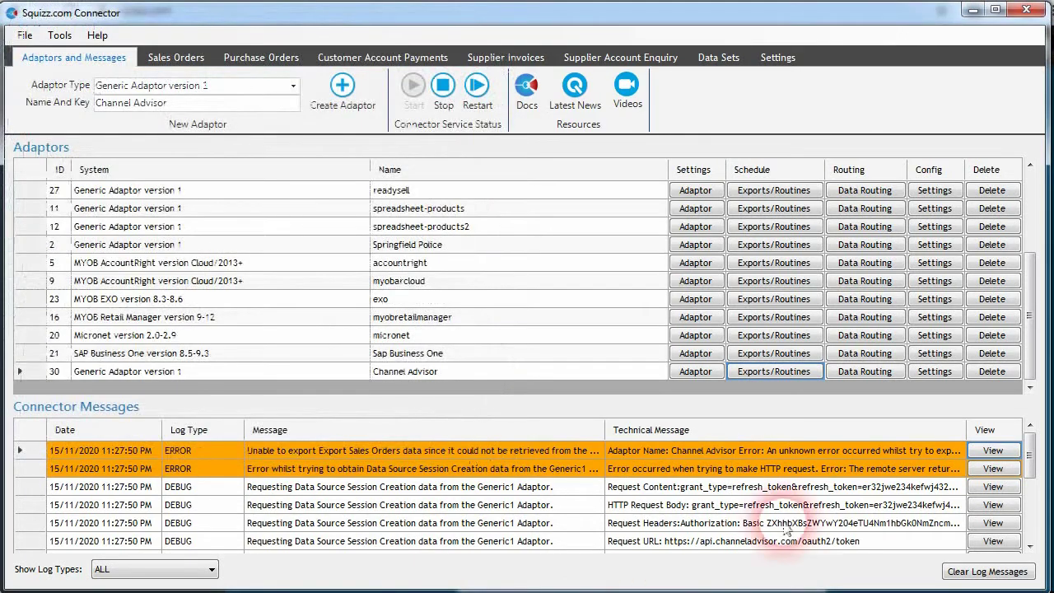
Show the Channel Advisor adaptor's Data Source Session Create export settings
left_click(935, 375)
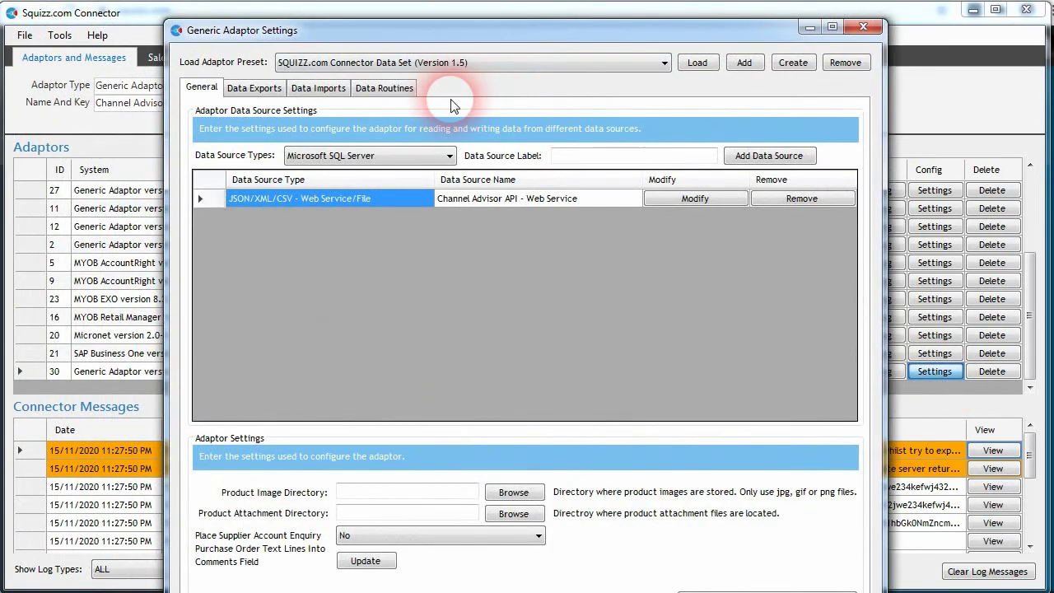
left_click(251, 88)
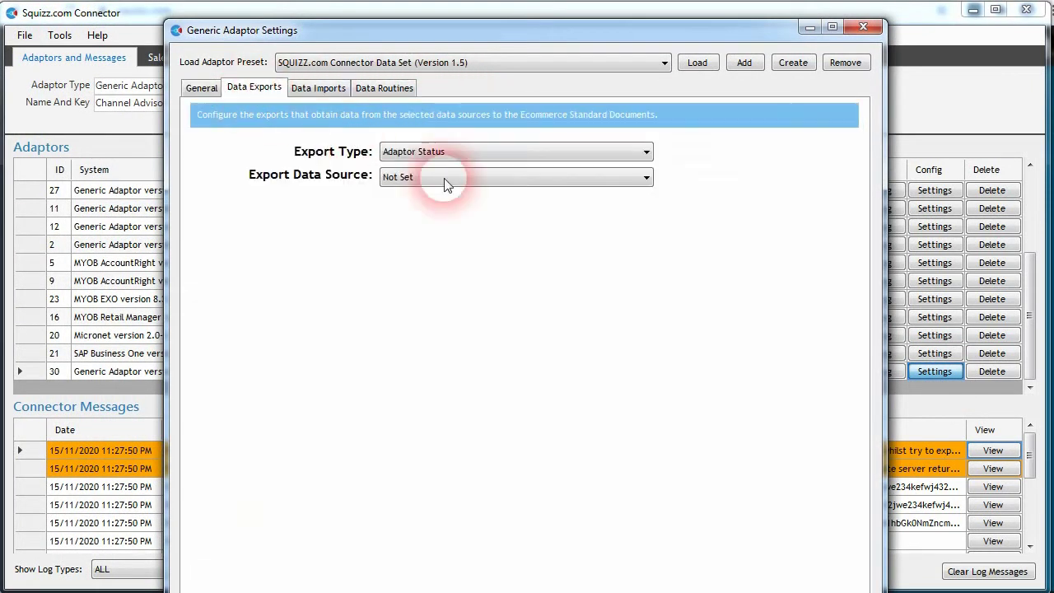
left_click(576, 151)
left_click_drag(643, 227, 644, 329)
left_click(436, 339)
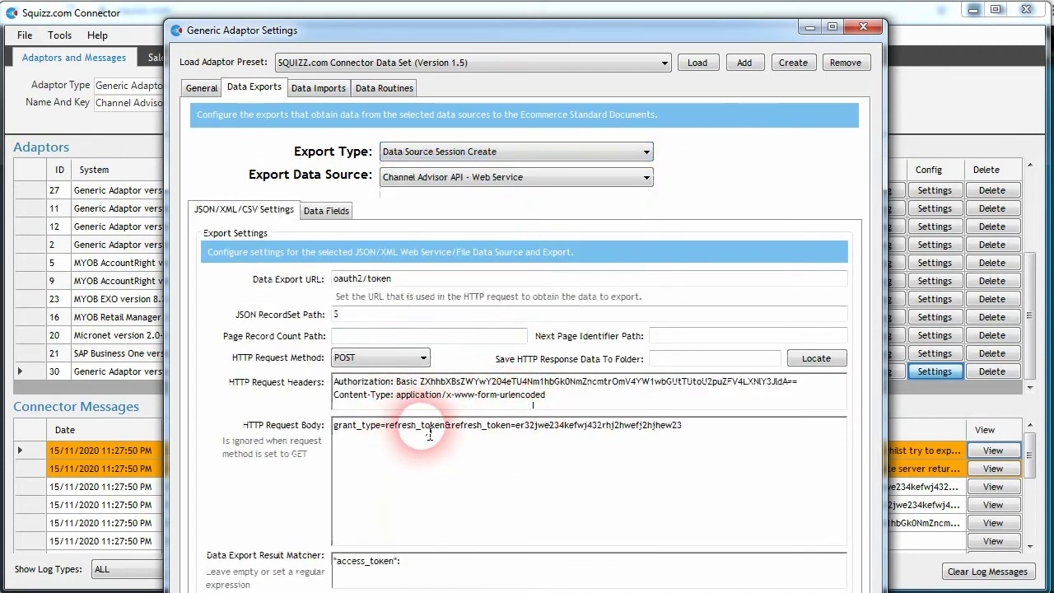
Inspect the oauth2/token request body and Basic credential header, then close the settings
left_click(453, 426)
double_click(533, 425)
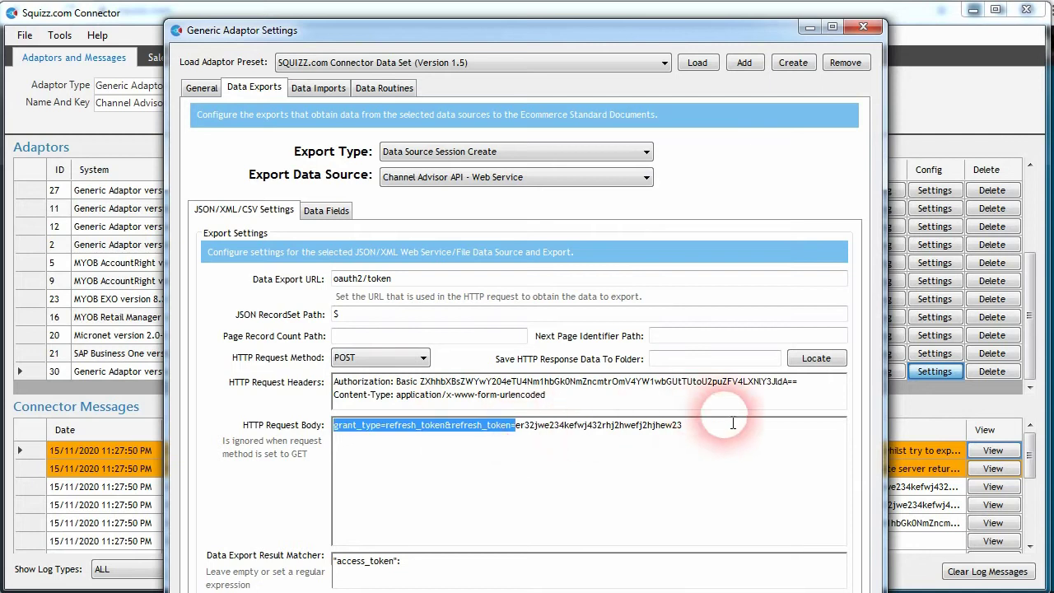
left_click(683, 425)
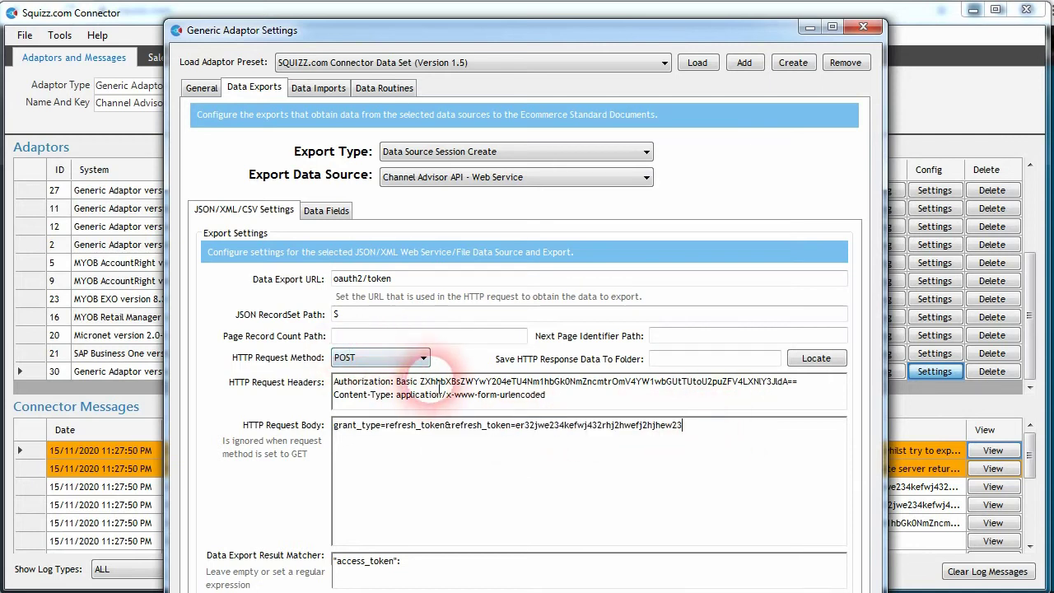
left_click_drag(420, 381, 802, 395)
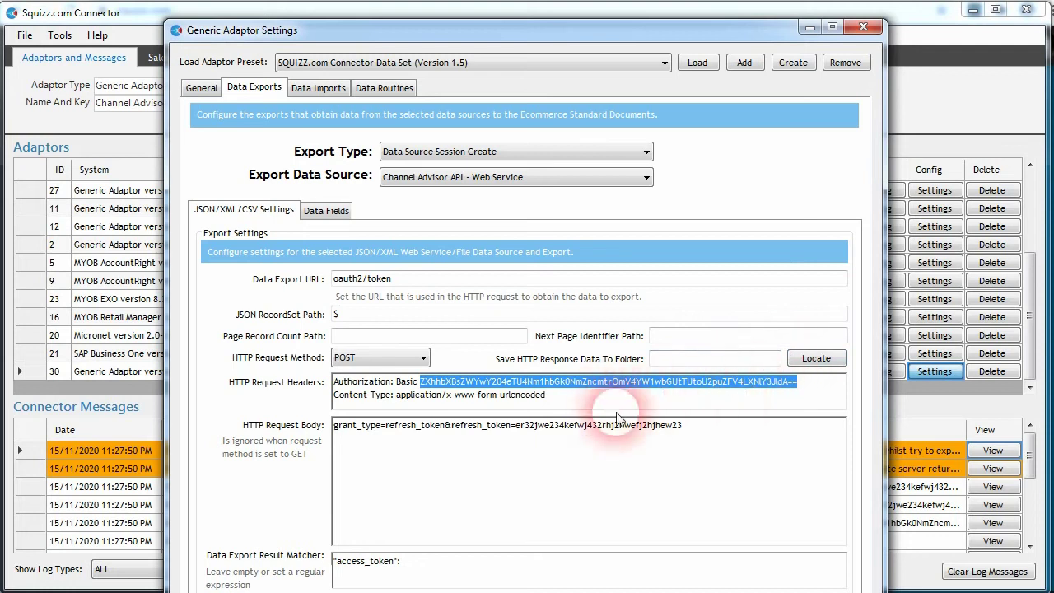
left_click(862, 28)
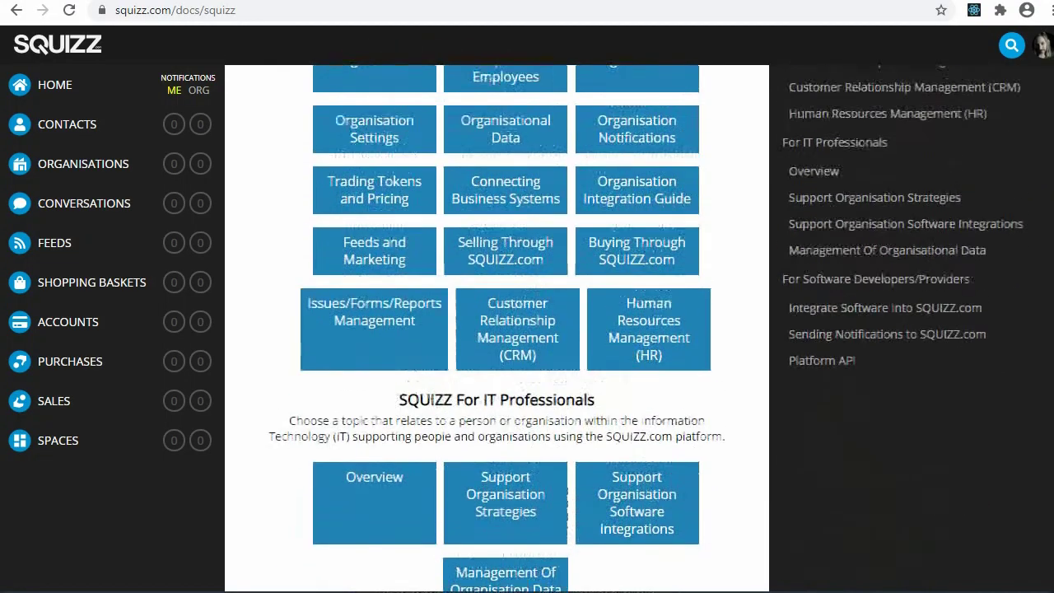
Open Platform API's Import Organisation Sales Order docs and scroll through its SERVER_ERROR result codes
left_click(840, 313)
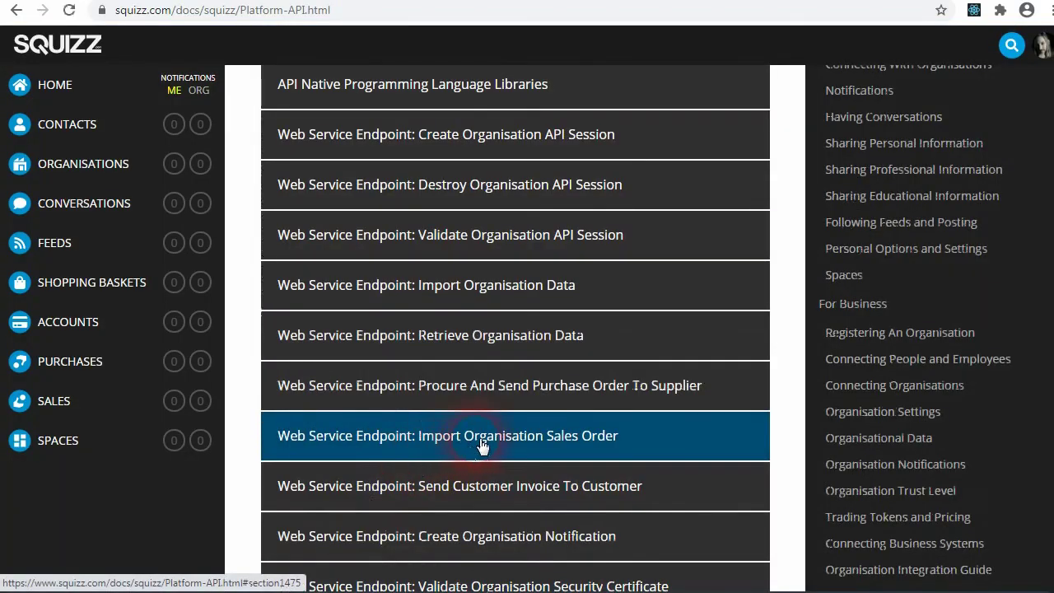
left_click(482, 446)
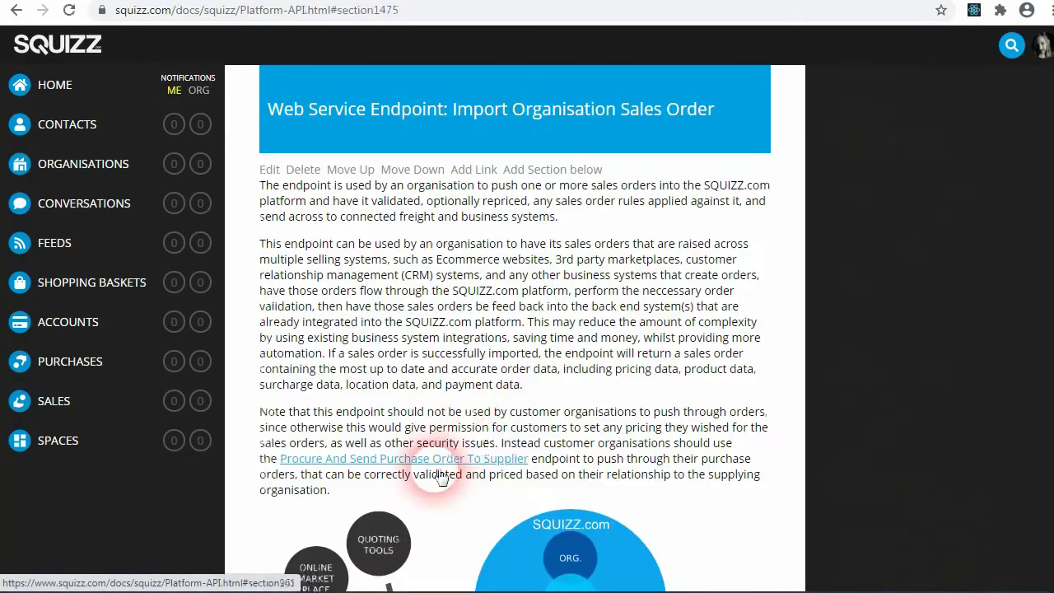
scroll(369, 336, "down", 10)
scroll(369, 336, "down", 15)
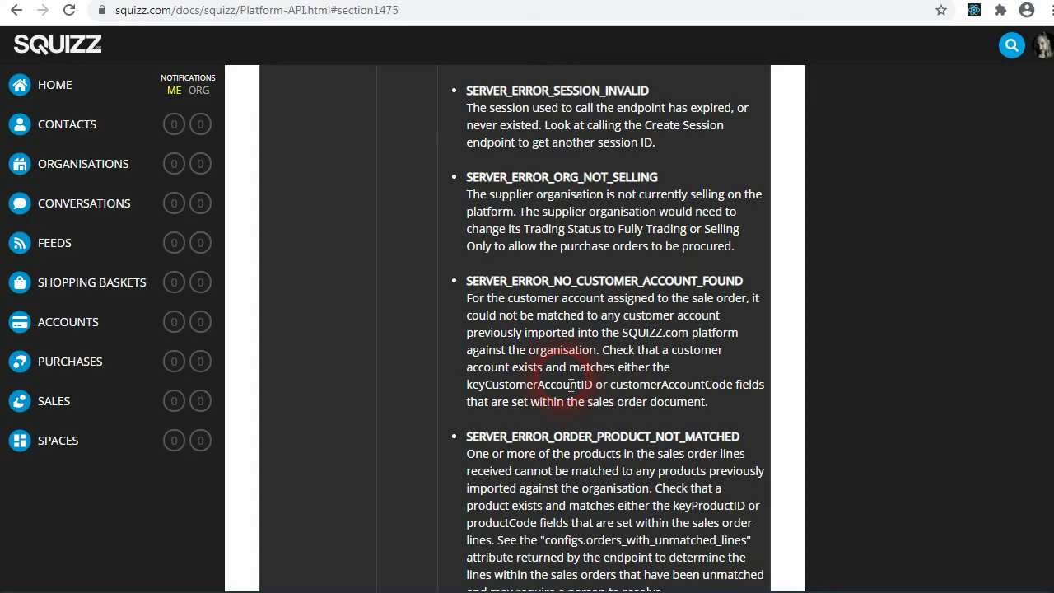
scroll(561, 426, "down", 7)
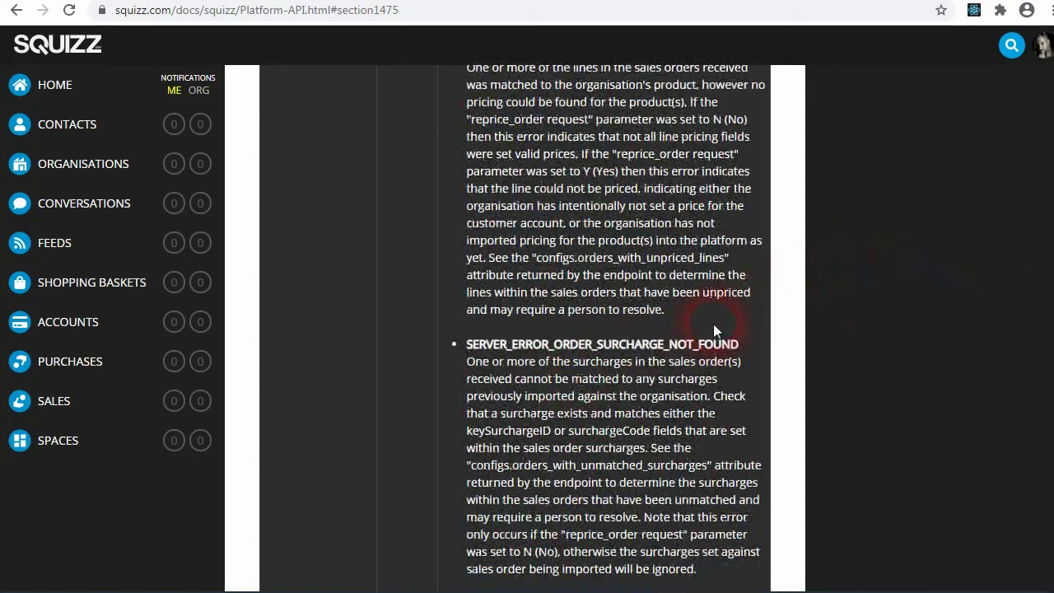
scroll(597, 432, "down", 3)
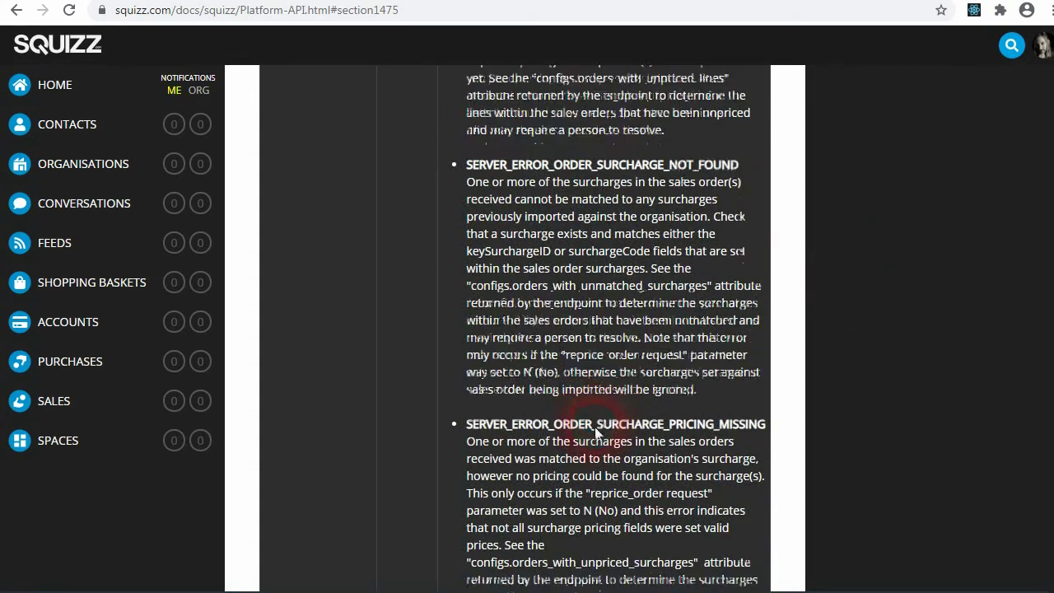
scroll(594, 432, "down", 2)
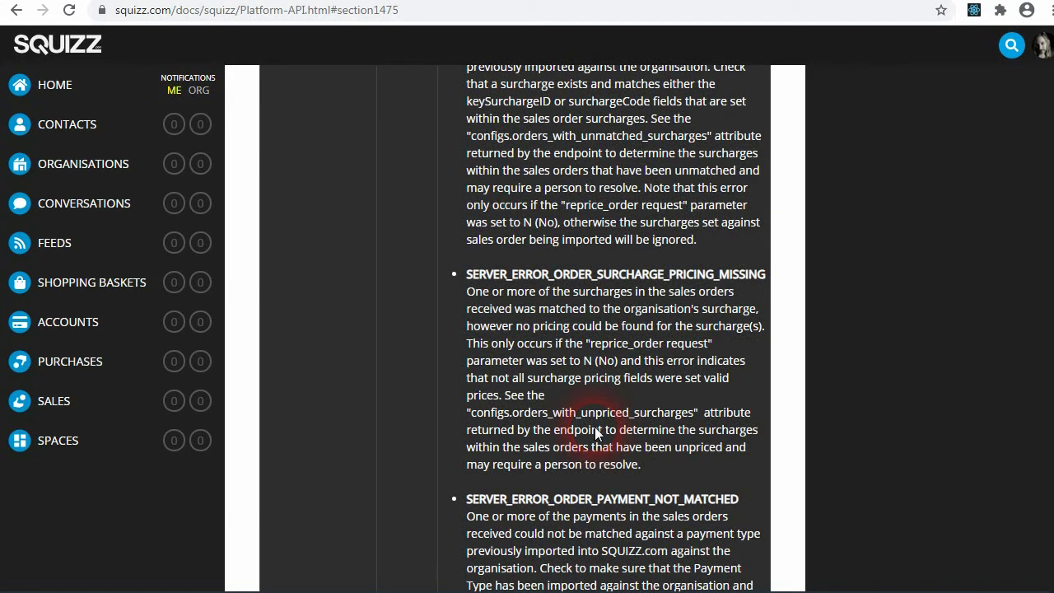
scroll(595, 427, "up", 6)
scroll(605, 429, "up", 8)
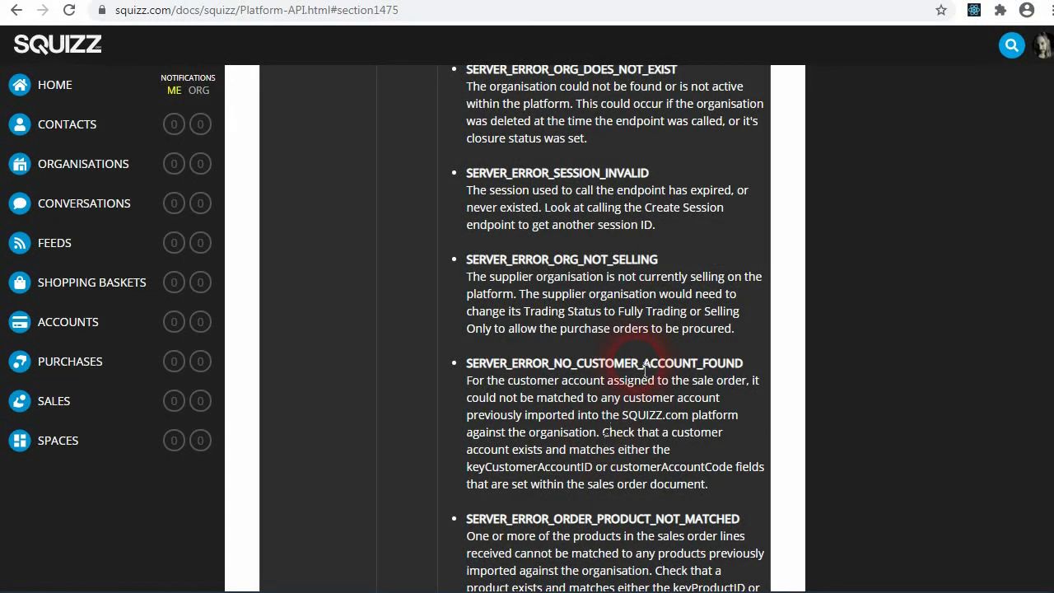
scroll(614, 387, "down", 4)
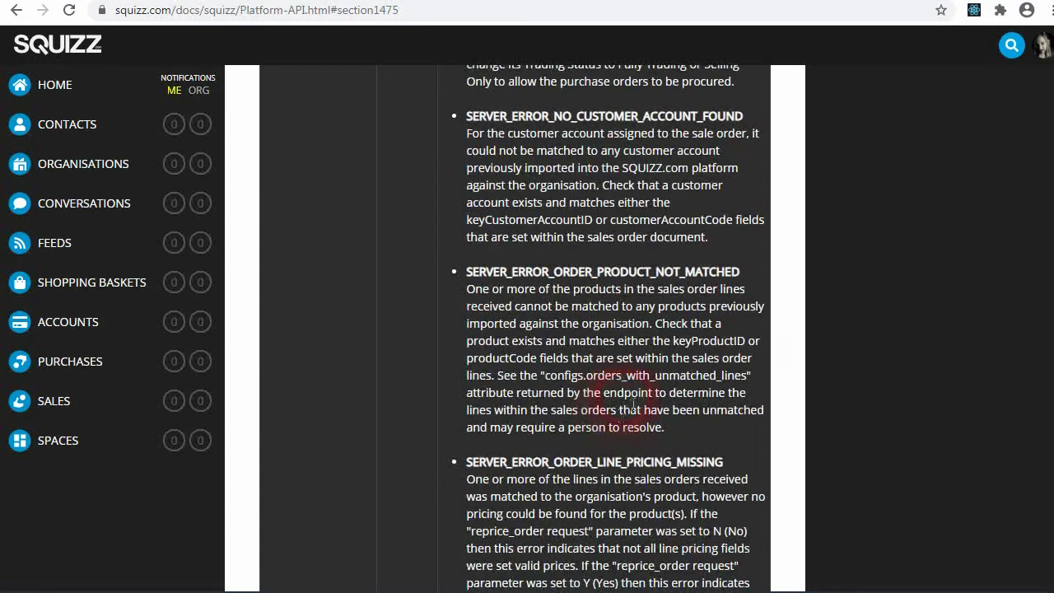
scroll(630, 377, "down", 7)
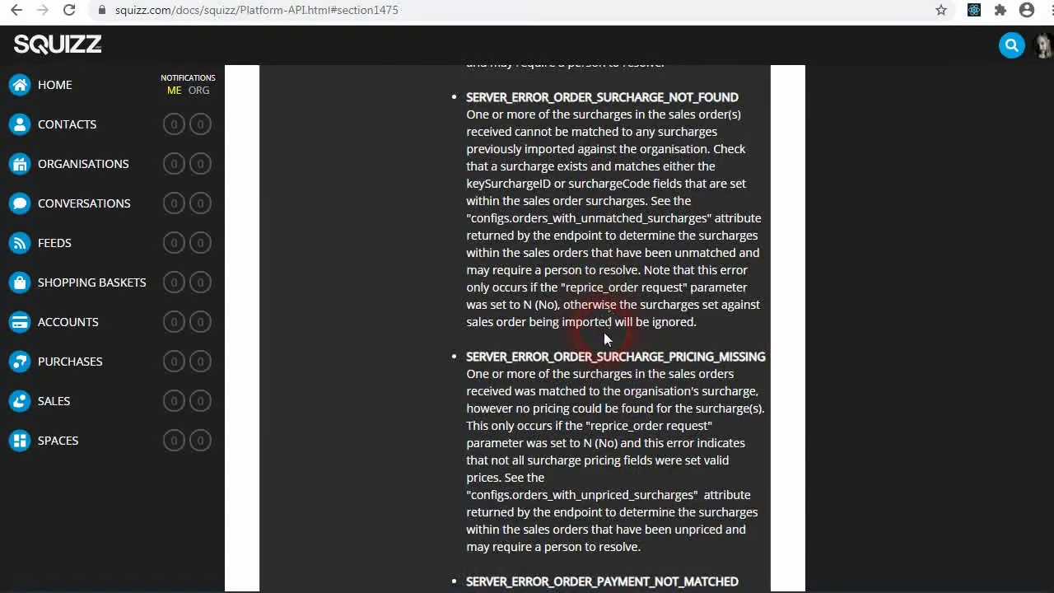
scroll(648, 354, "down", 9)
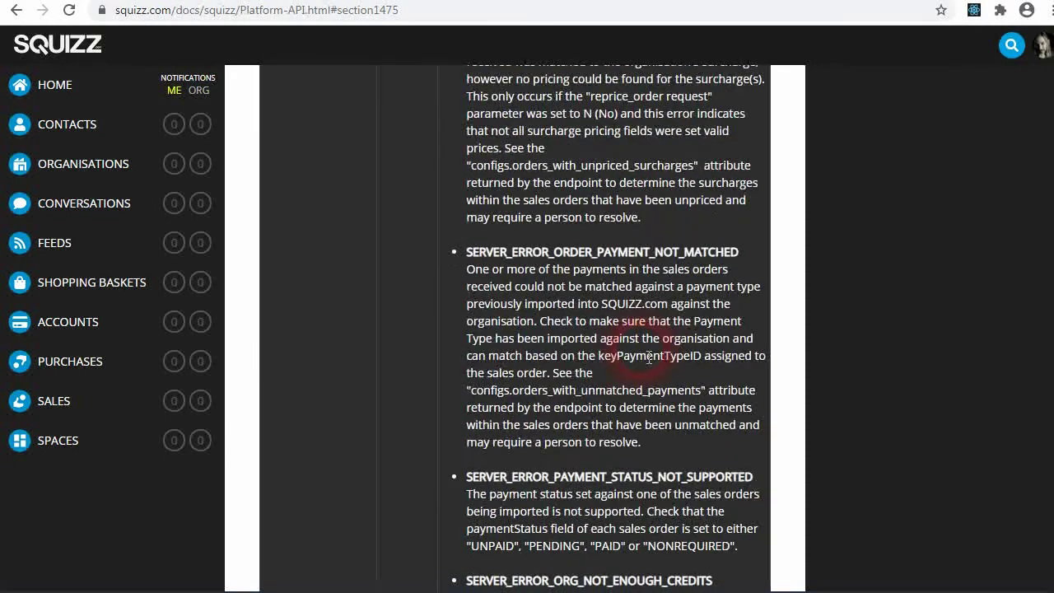
scroll(640, 396, "up", 3)
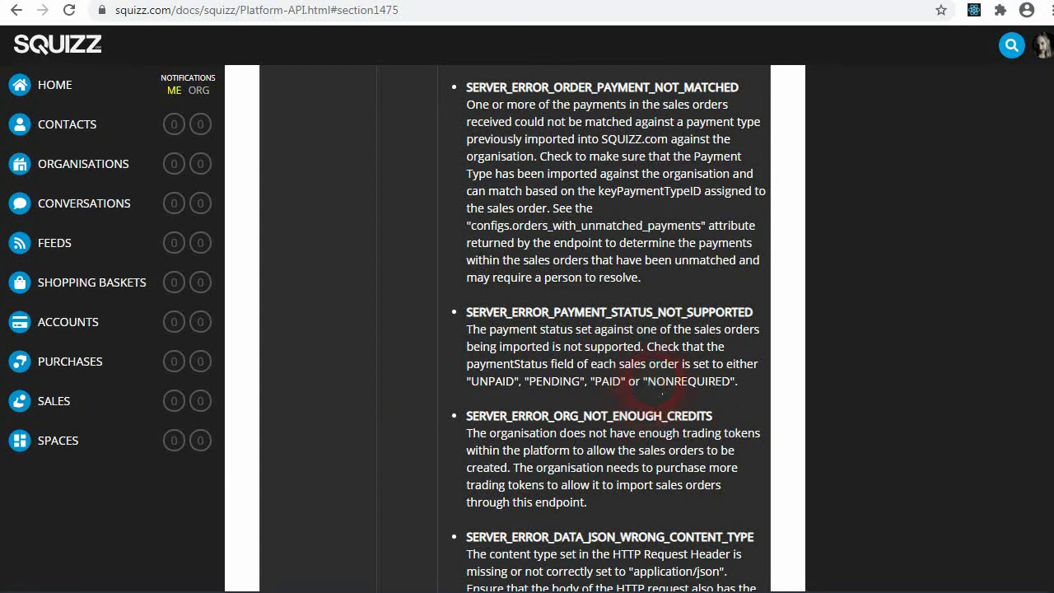
scroll(651, 399, "up", 3)
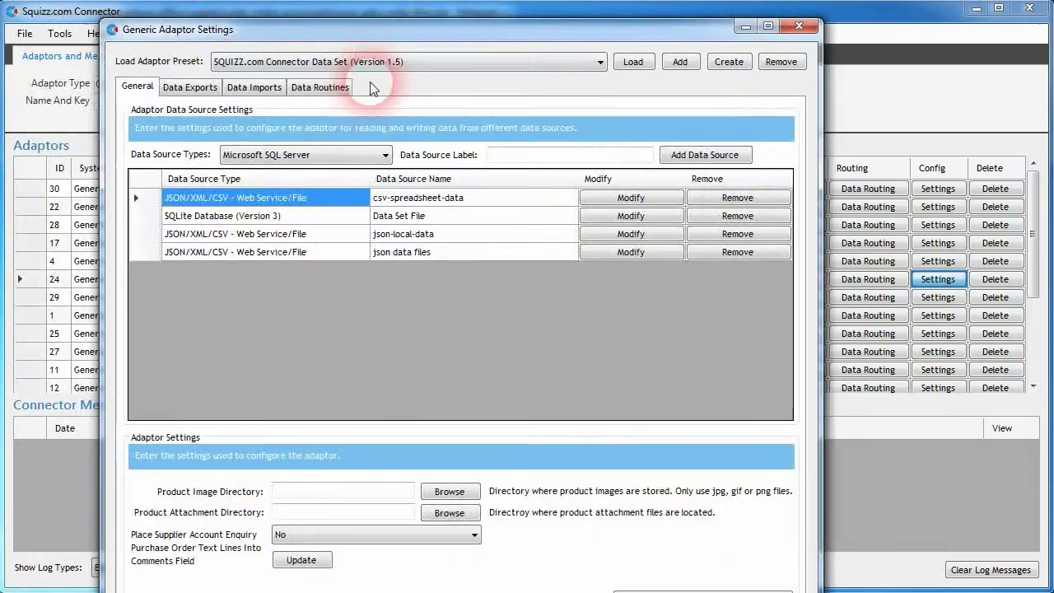
Choose Run Batch Script File as the Routine Type on the Data Routines tab
left_click(346, 86)
left_click(504, 155)
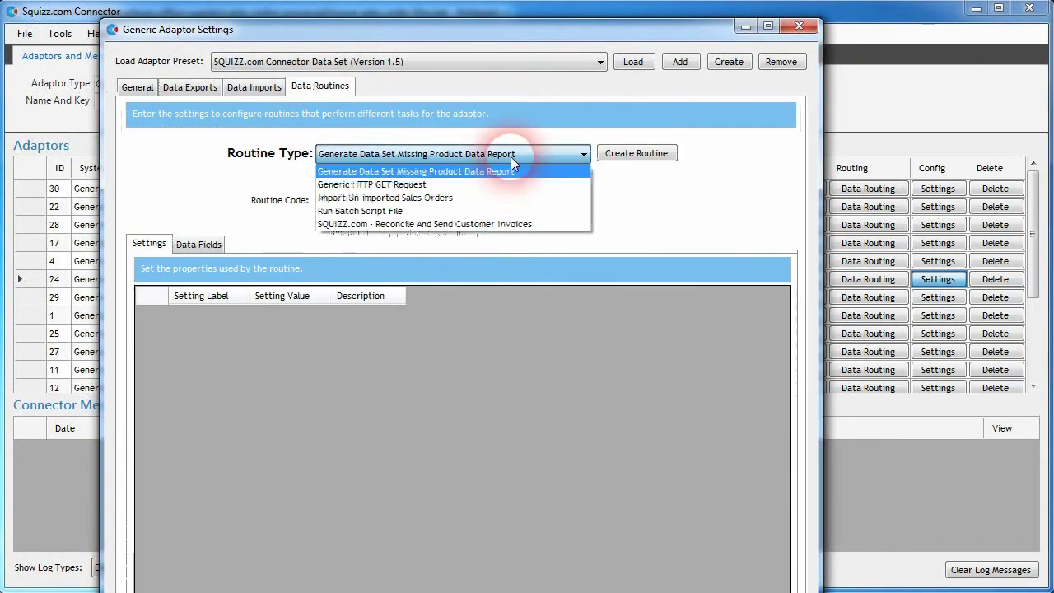
left_click(430, 213)
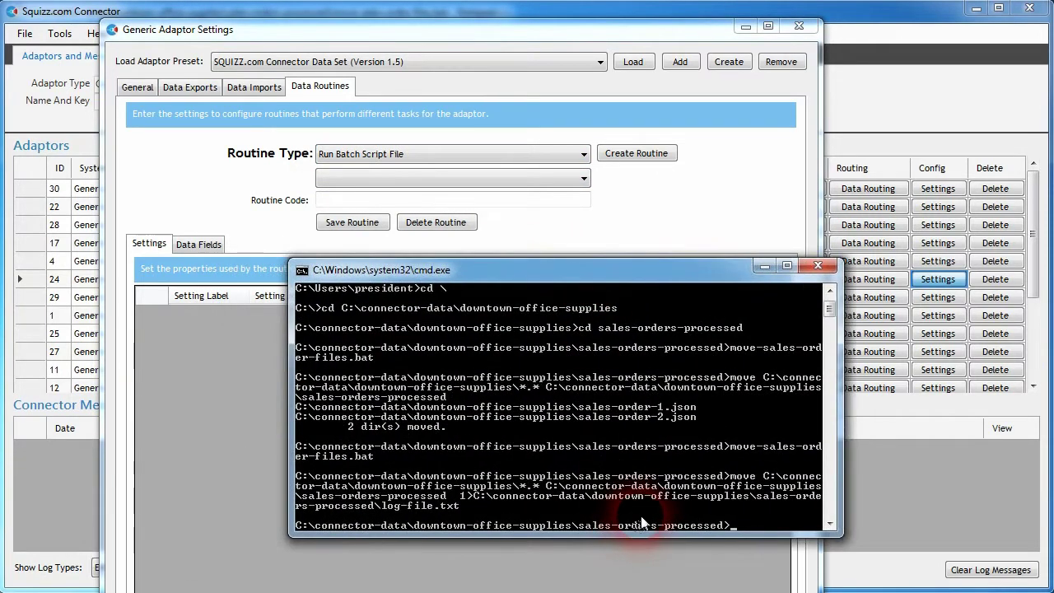
left_click(692, 491)
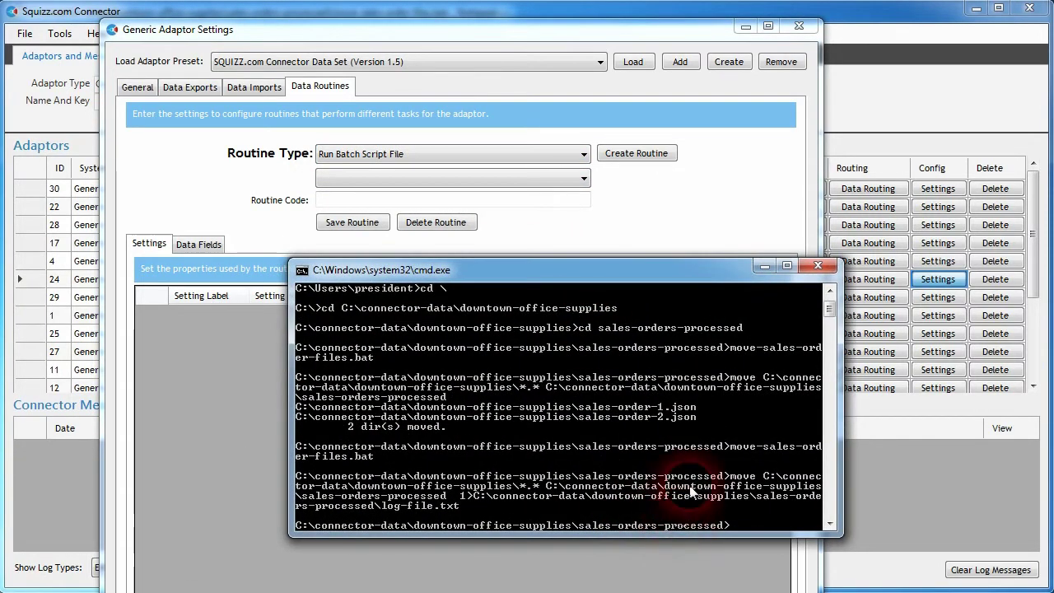
Minimize the command prompt and enter the sales-orders-processed folder in downtown-office-supplies
left_click(757, 270)
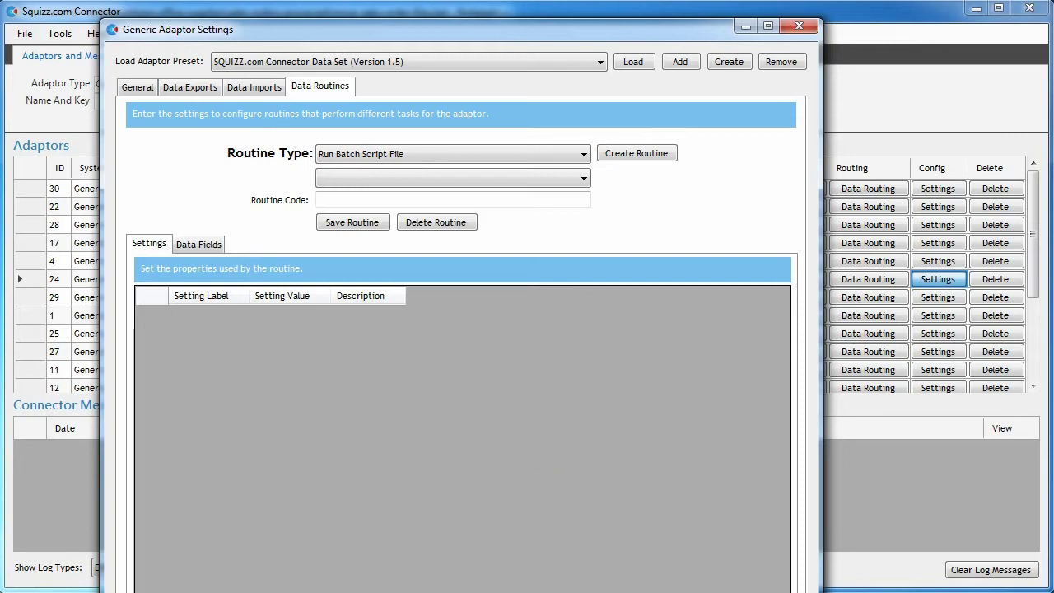
left_click(551, 367)
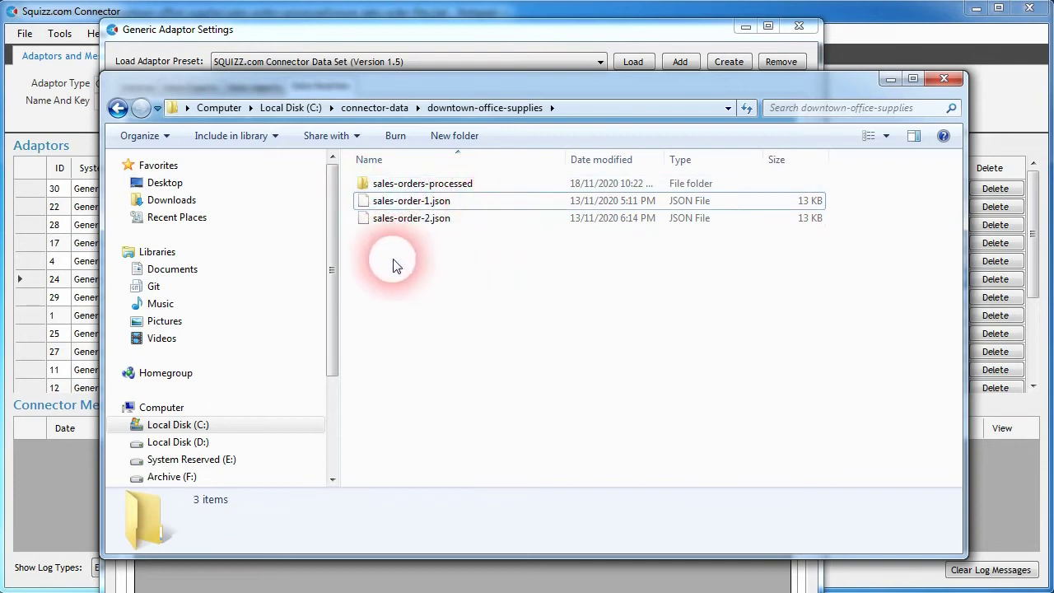
left_click_drag(393, 261, 414, 240)
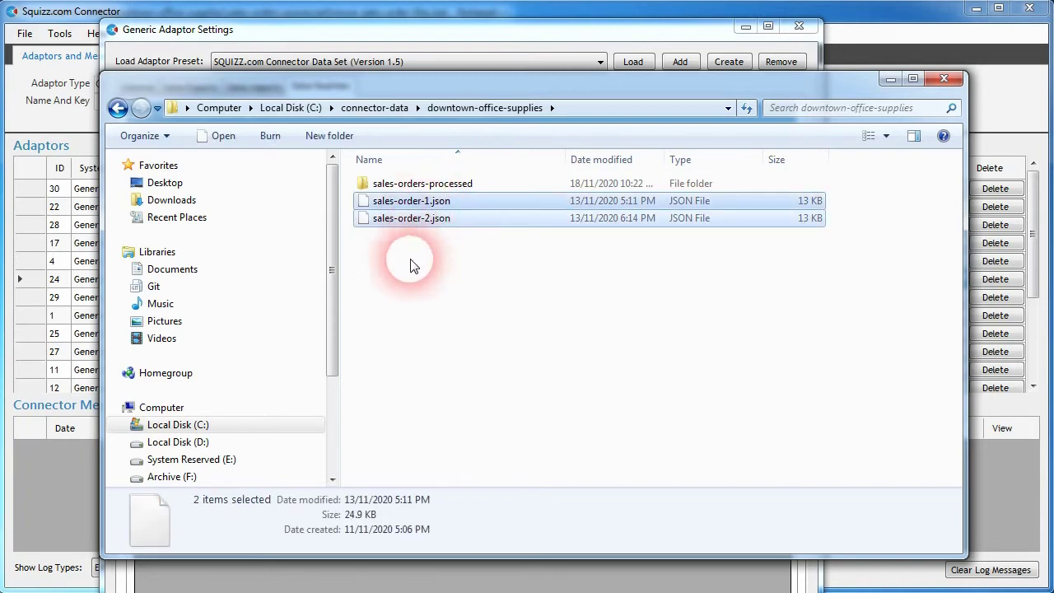
left_click(411, 263)
double_click(438, 182)
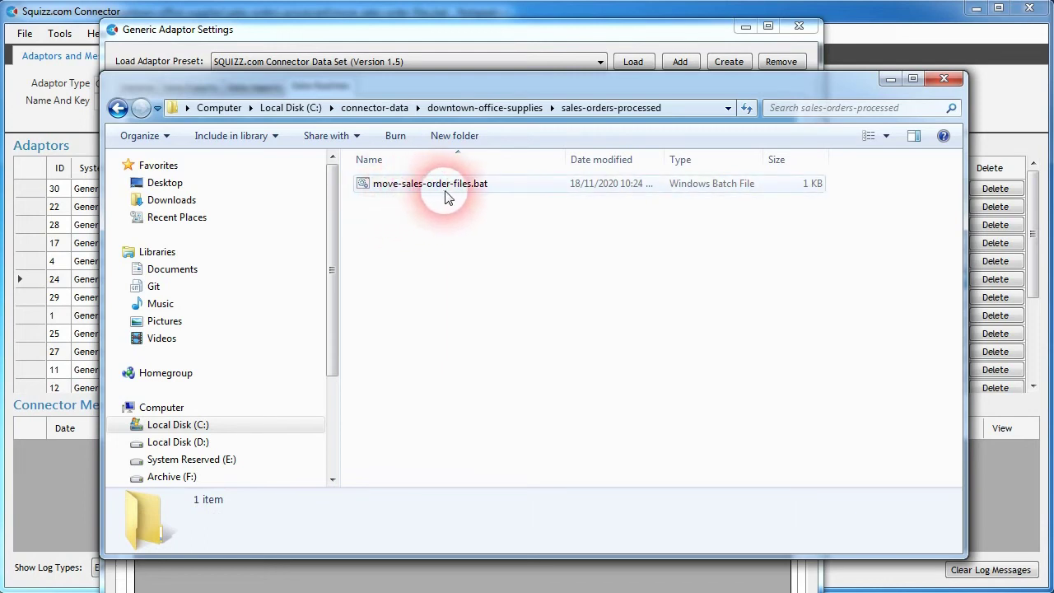
Check the source folder path in move-sales-order-files.bat's move command using Notepad++, then return to adaptor settings
left_click(441, 193)
right_click(437, 190)
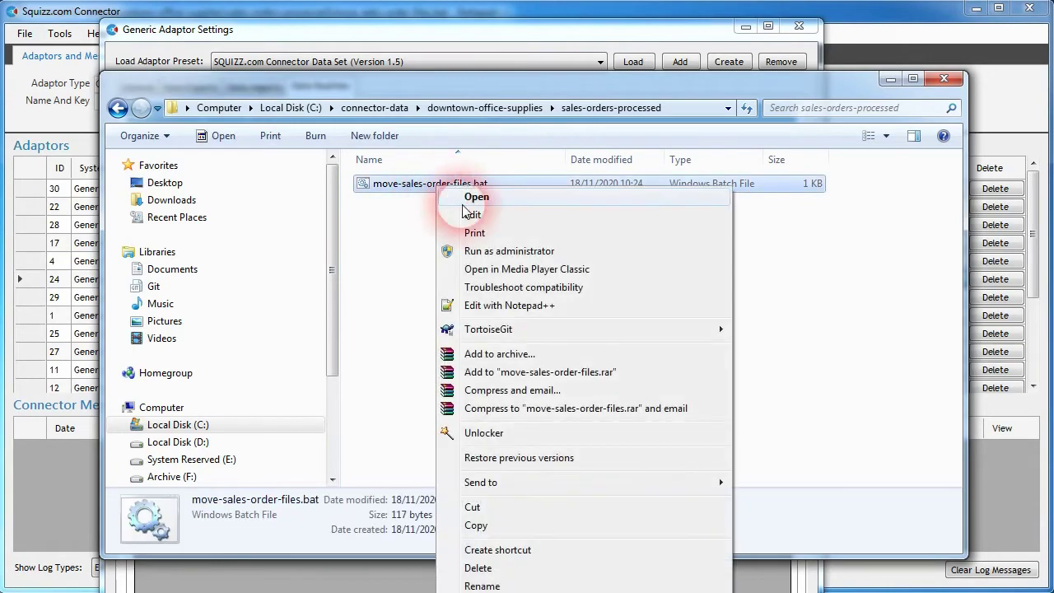
left_click(494, 305)
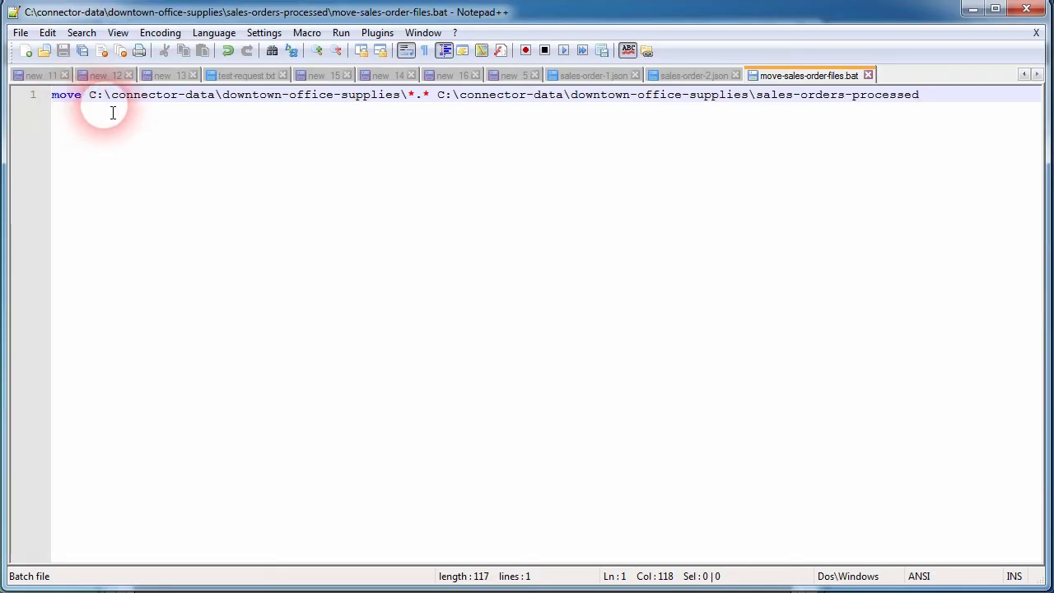
left_click_drag(102, 107, 418, 103)
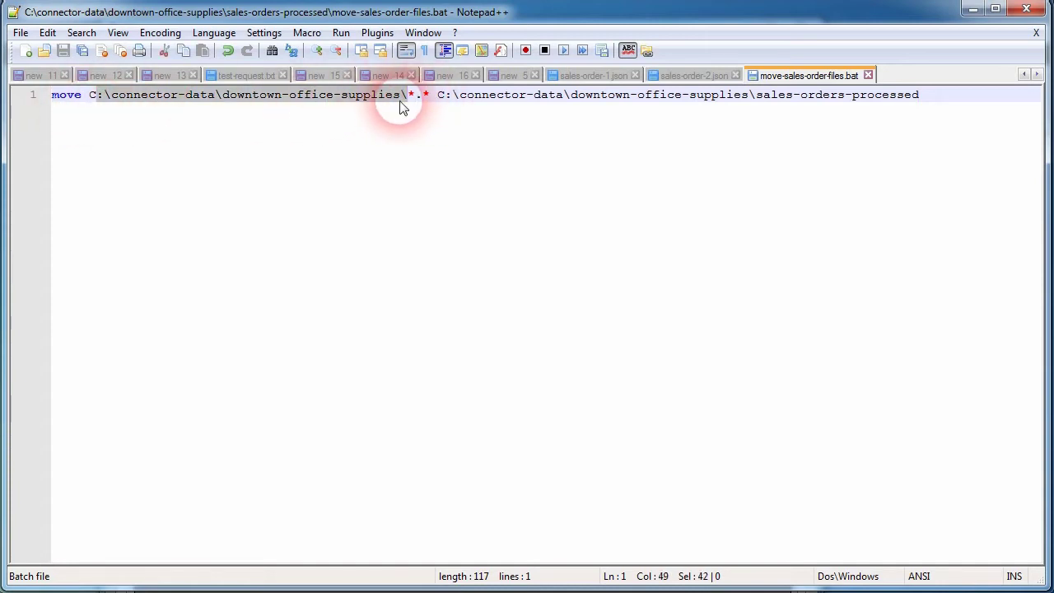
left_click(598, 123)
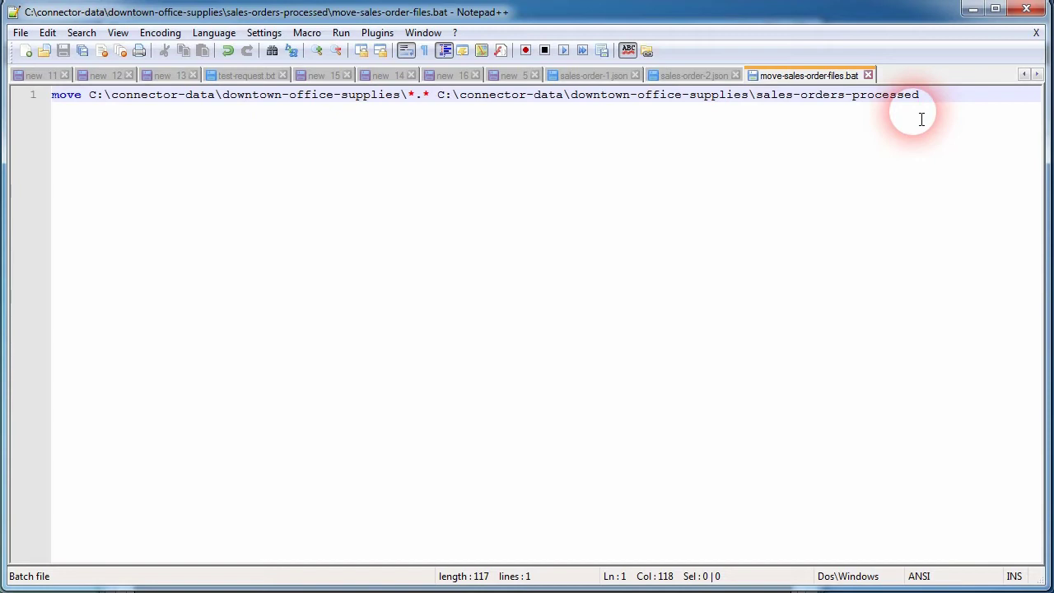
left_click(973, 9)
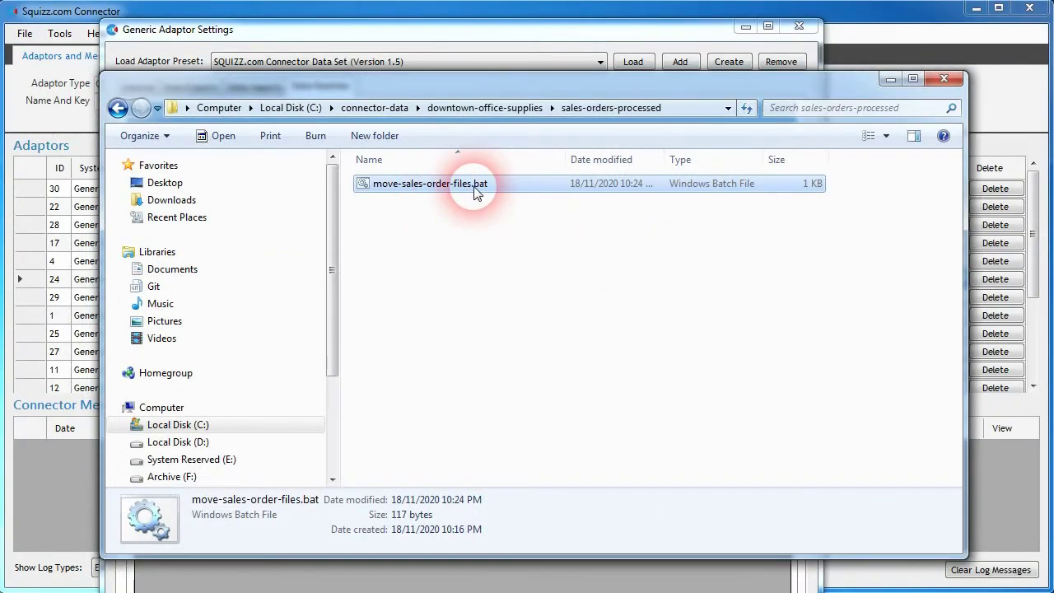
left_click(552, 28)
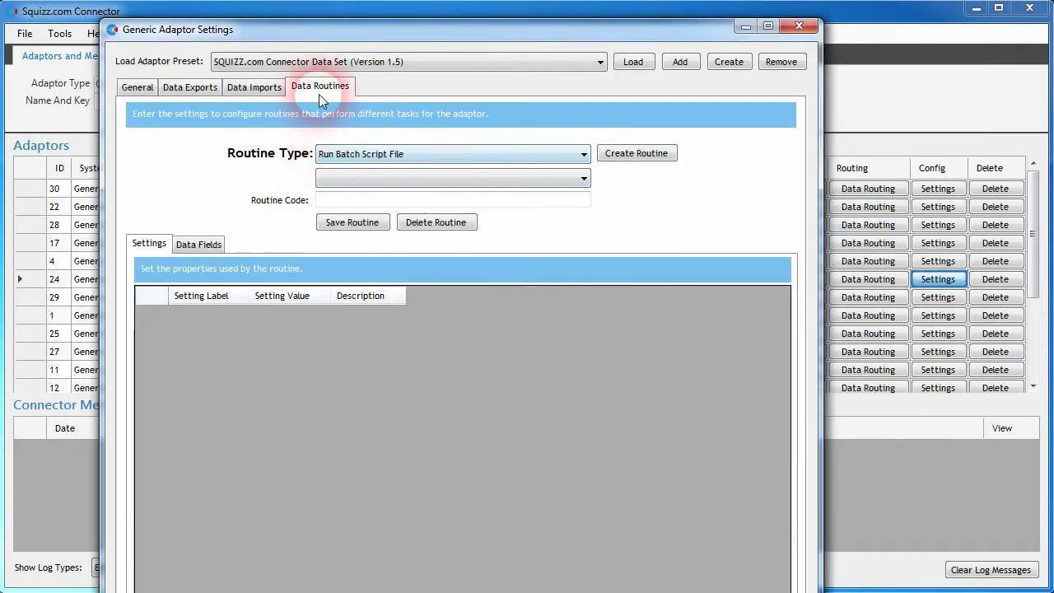
Create a new Run Batch Script File routine with routine code 'Move Sales Order Files'
left_click(416, 155)
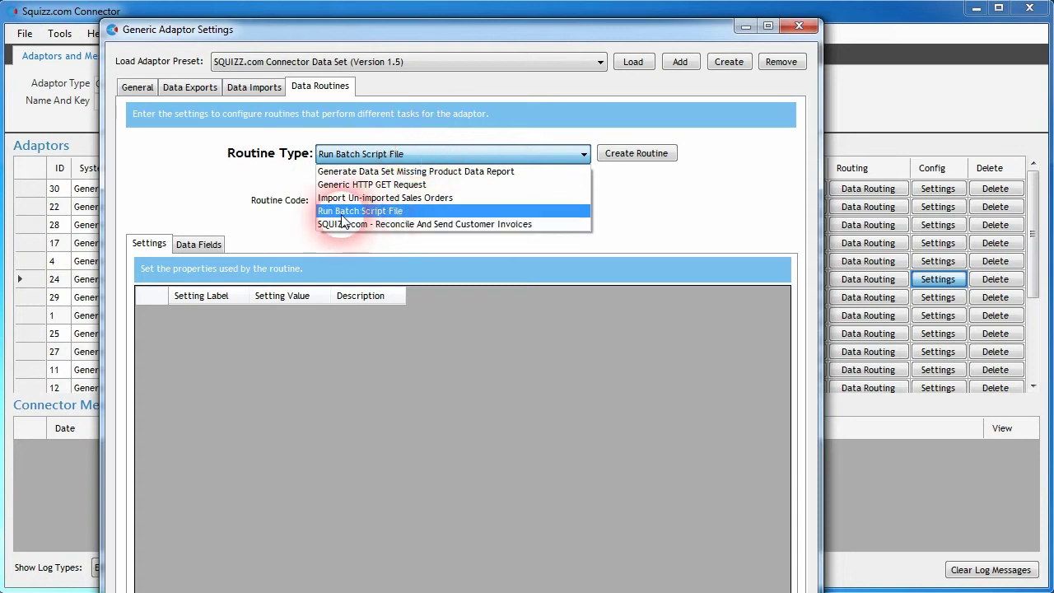
left_click(384, 211)
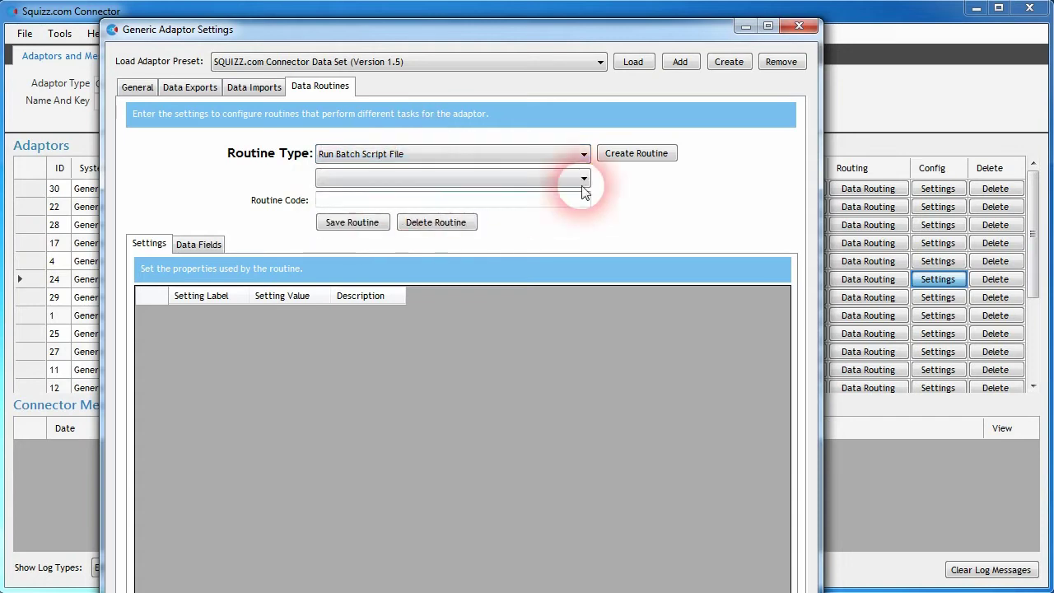
left_click(641, 156)
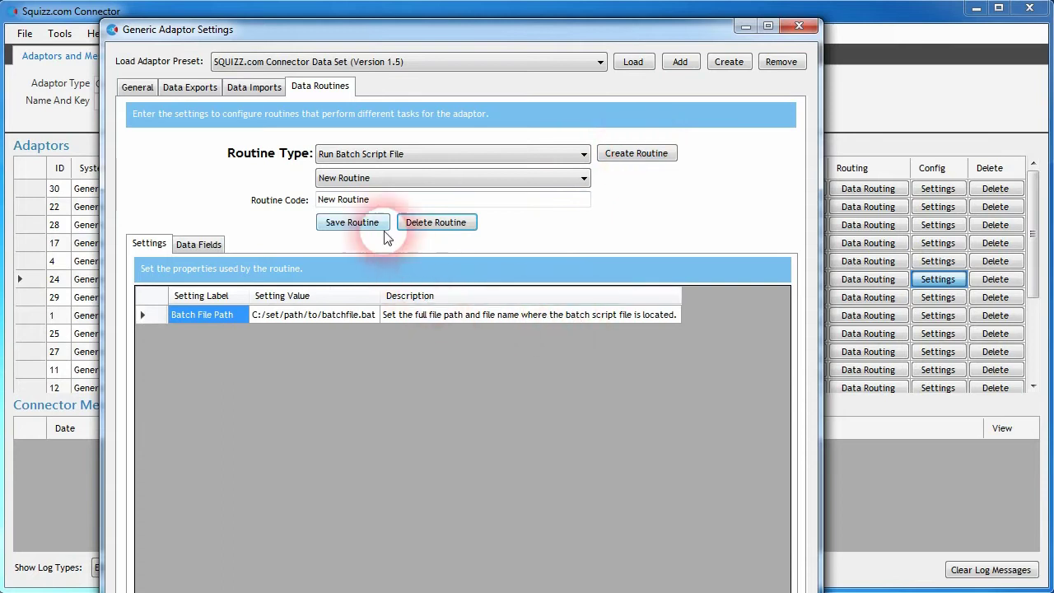
left_click(388, 178)
left_click(379, 194)
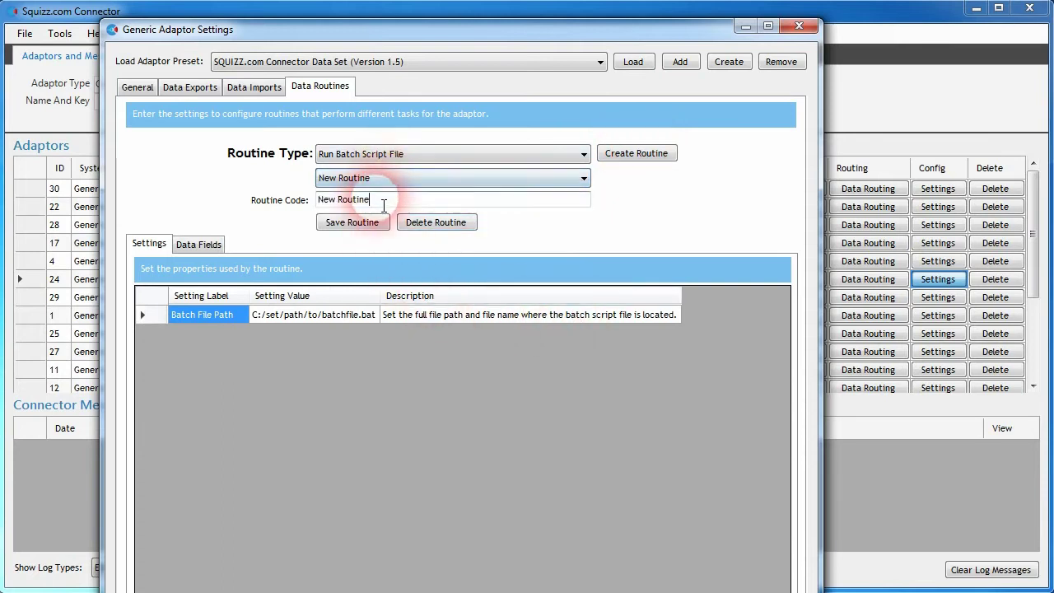
left_click_drag(376, 201, 273, 203)
type("Move Sales Order Files")
left_click(354, 222)
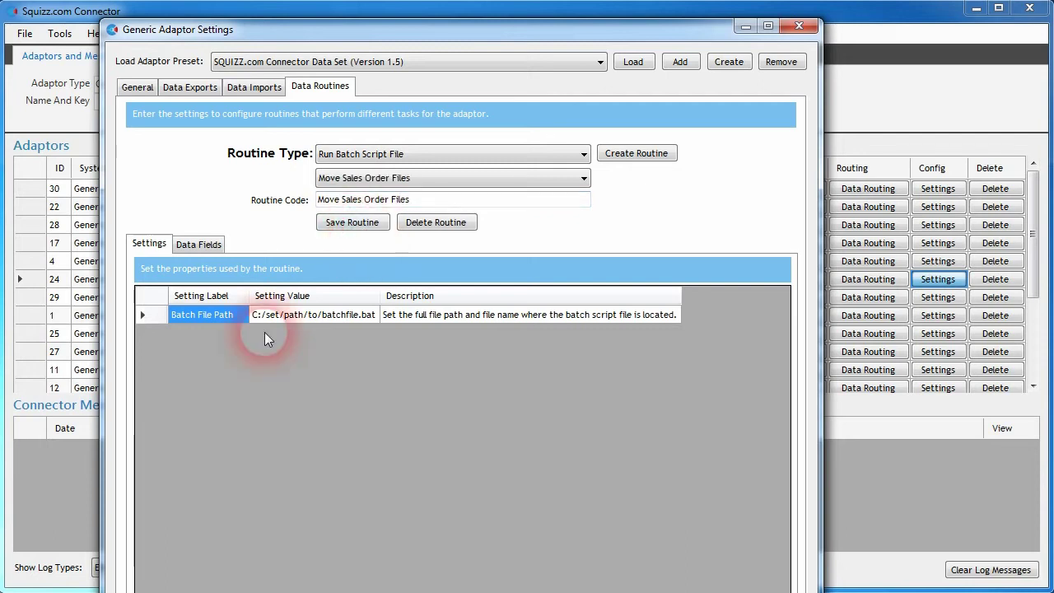
Paste the sales-orders-processed folder path into the Batch File Path setting value
left_click(210, 312)
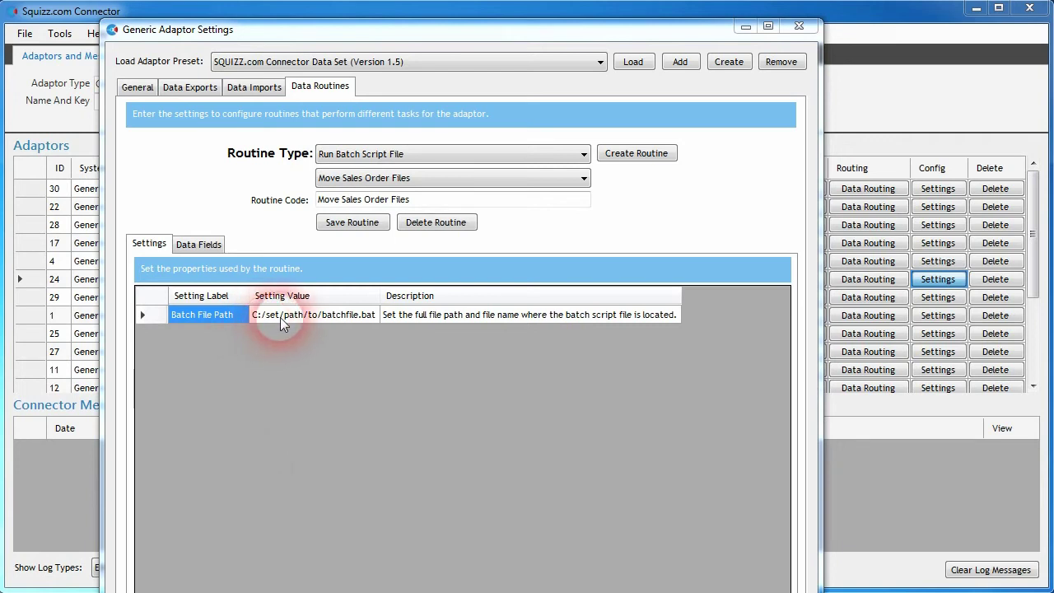
left_click(219, 320)
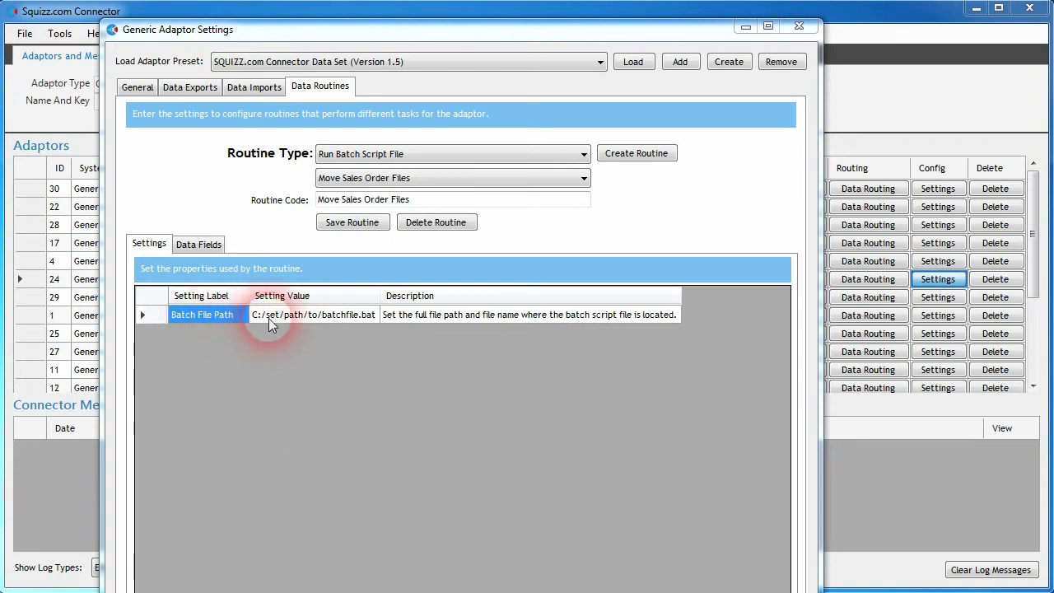
left_click(269, 318)
left_click(680, 108)
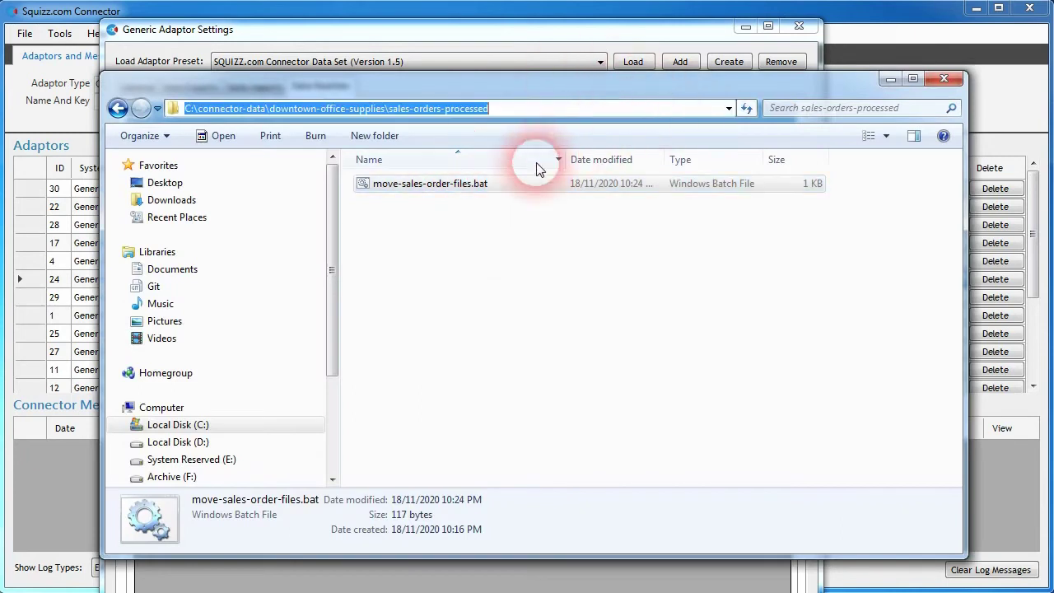
left_click(34, 564)
left_click(352, 314)
type("C:\\connector-data\\downtown-office-supplies\\sales-orders-processed\\")
key("Return")
Append the file name move-sales-order-files.bat to the Batch File Path and close the adaptor settings
key("alt+Tab")
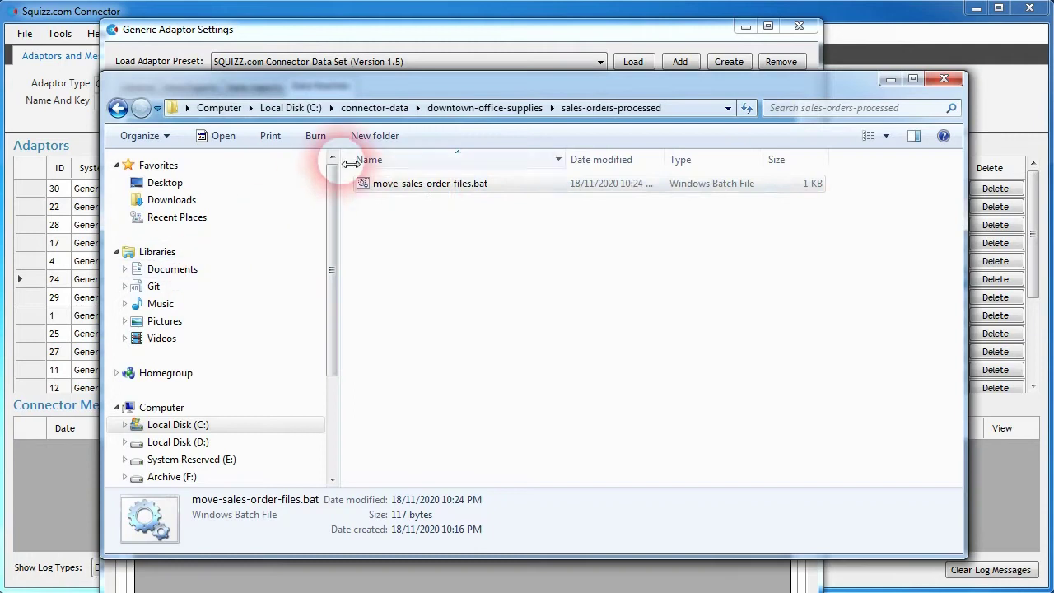
left_click(456, 185)
left_click(490, 186)
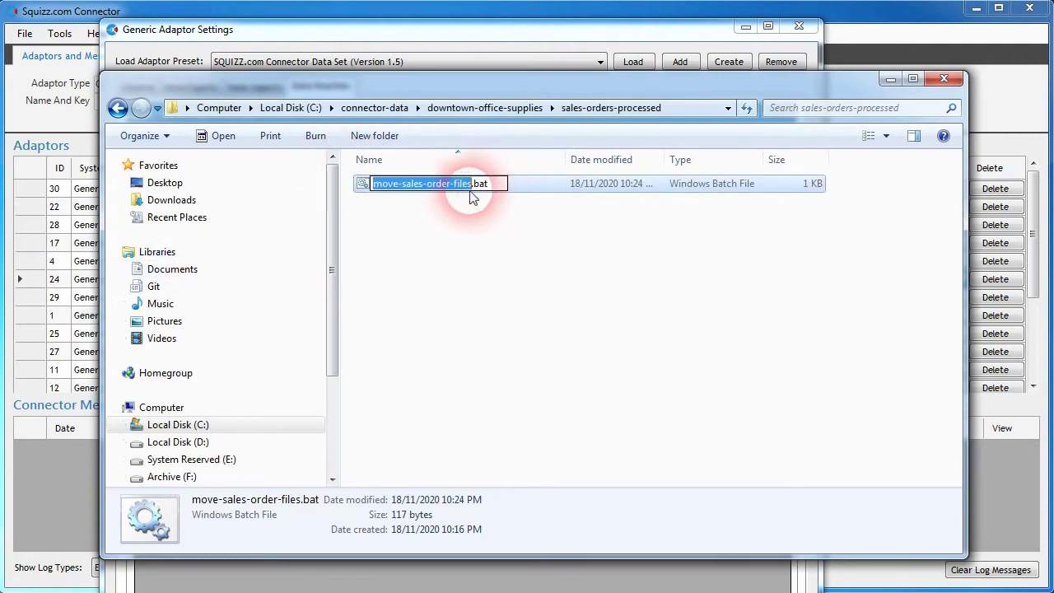
left_click_drag(504, 184, 407, 244)
key("ctrl+c")
left_click(458, 336)
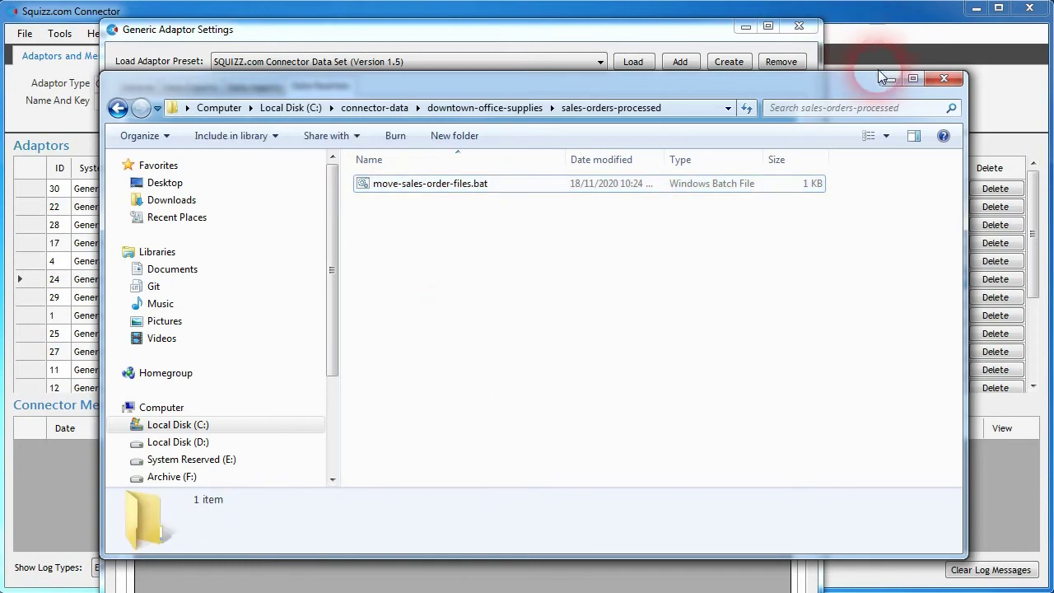
left_click(876, 68)
key("ctrl+v")
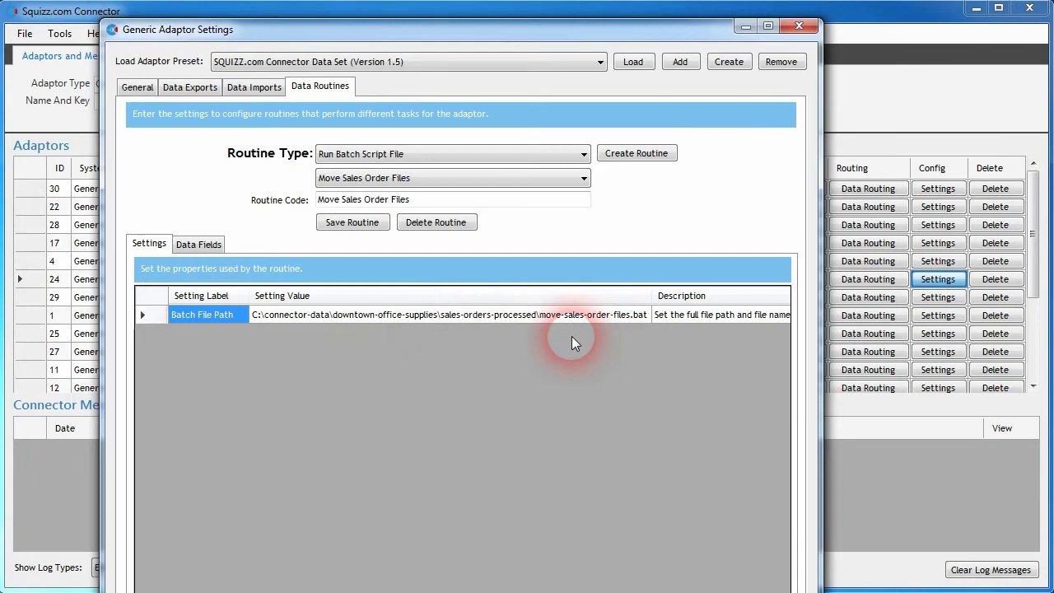
key("Escape")
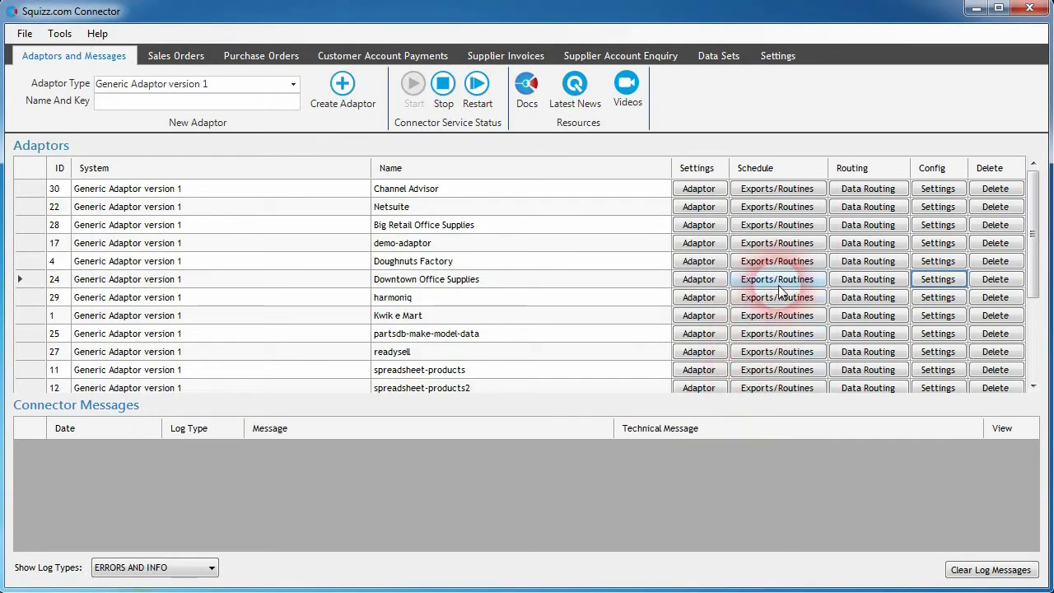
Run Downtown Office Supplies' Move Sales Order Files routine once from its Routines list
left_click(779, 280)
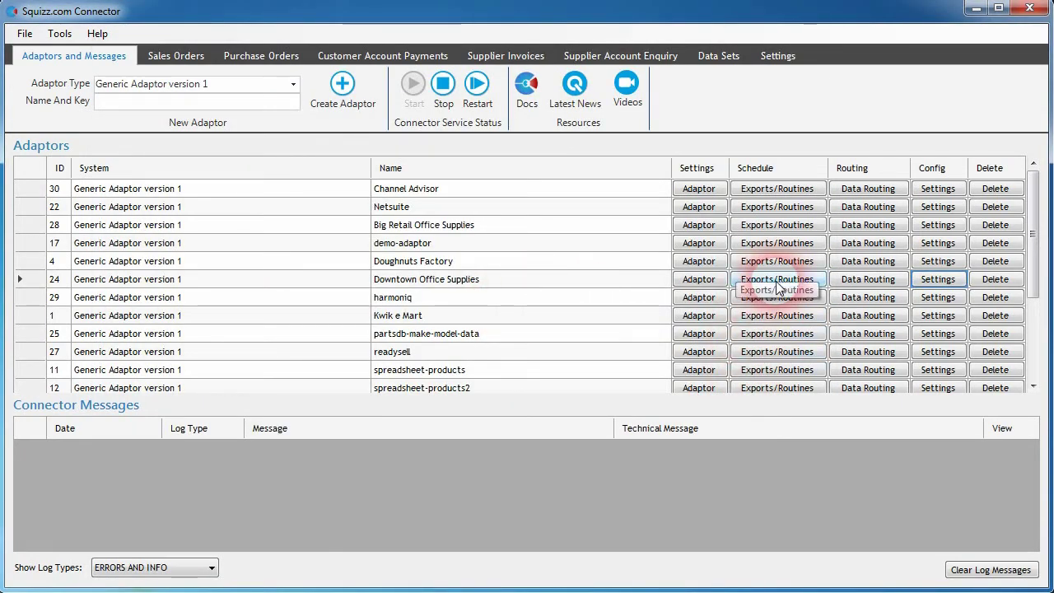
left_click(245, 138)
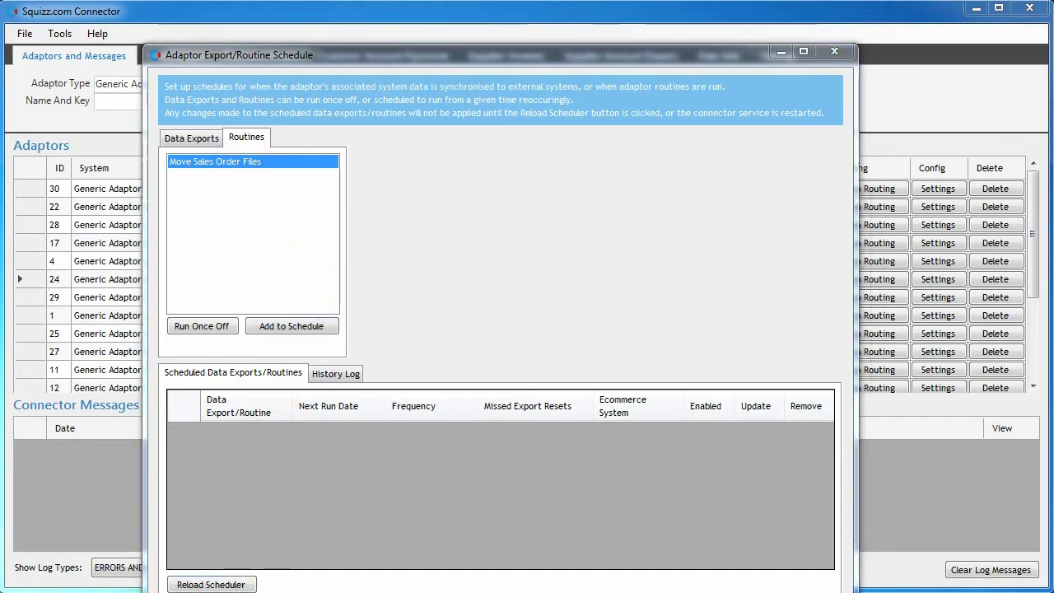
key("alt+Tab")
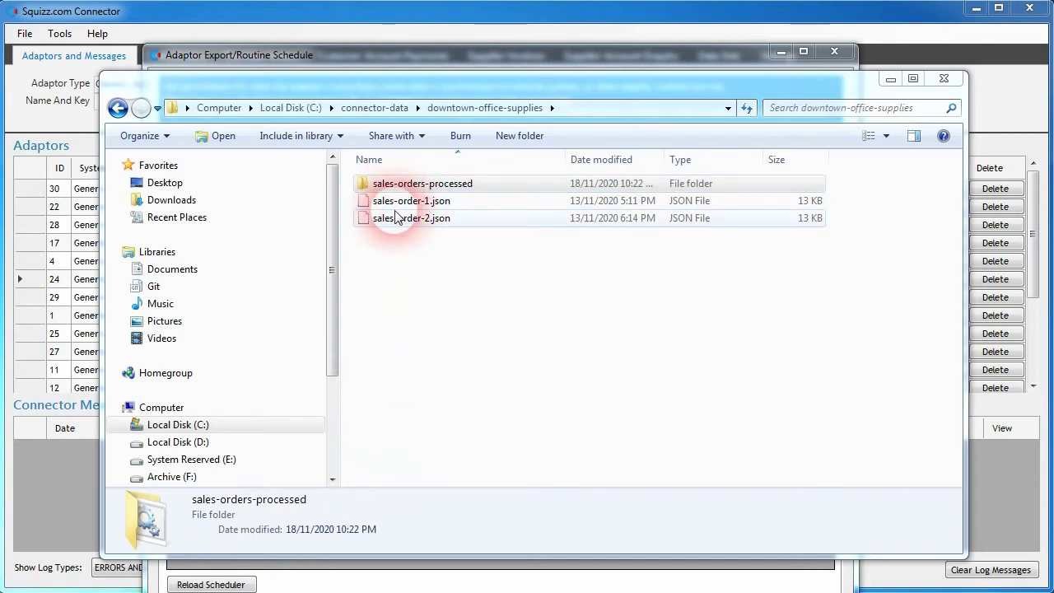
left_click(400, 186)
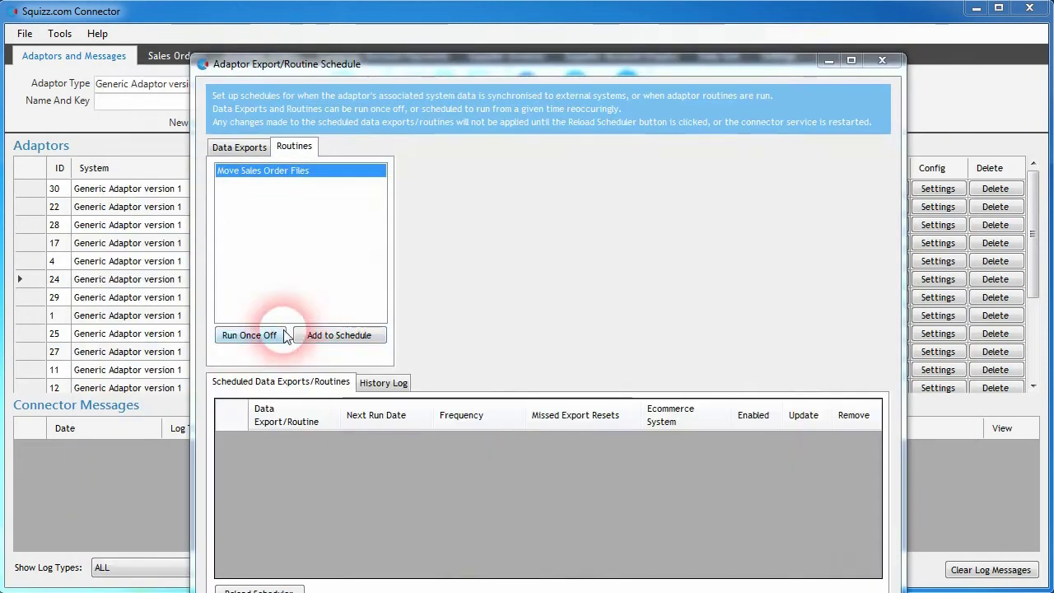
left_click(252, 339)
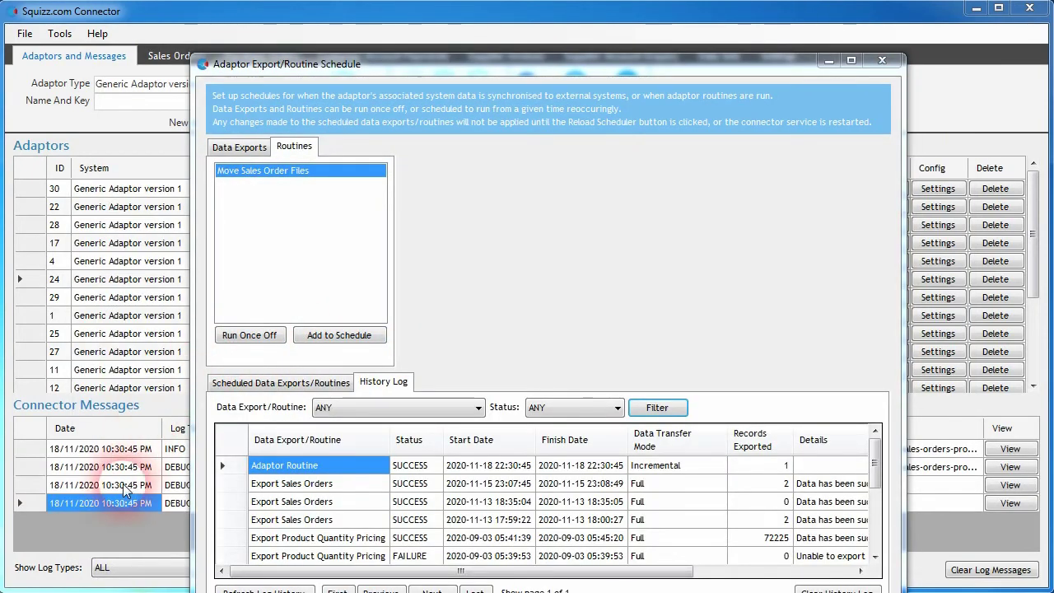
left_click_drag(275, 66, 348, 55)
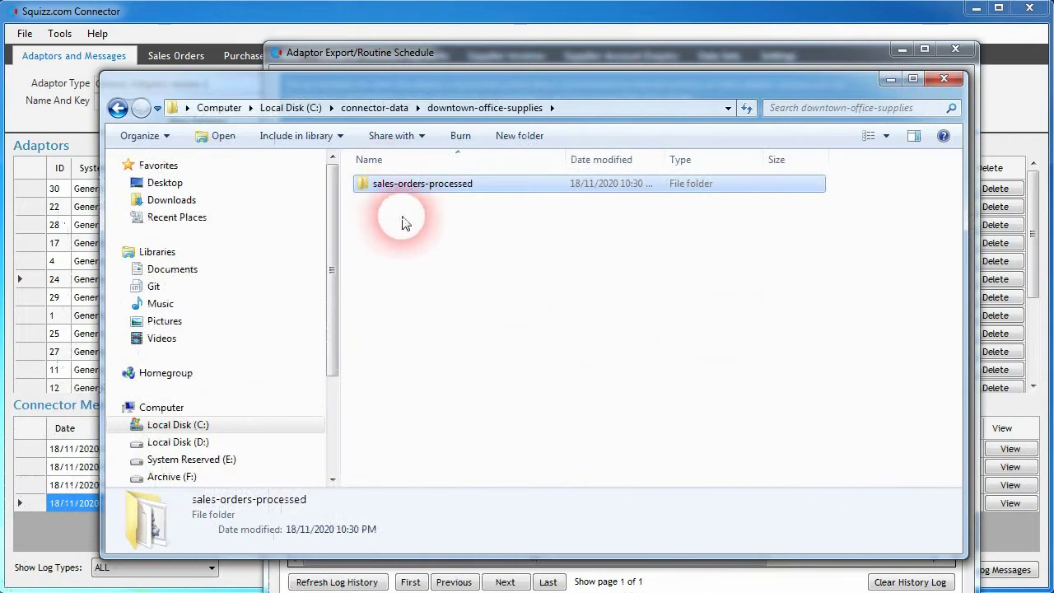
Confirm both sales order JSON files are in sales-orders-processed, then open move-sales-order-files.bat in Notepad++
double_click(420, 189)
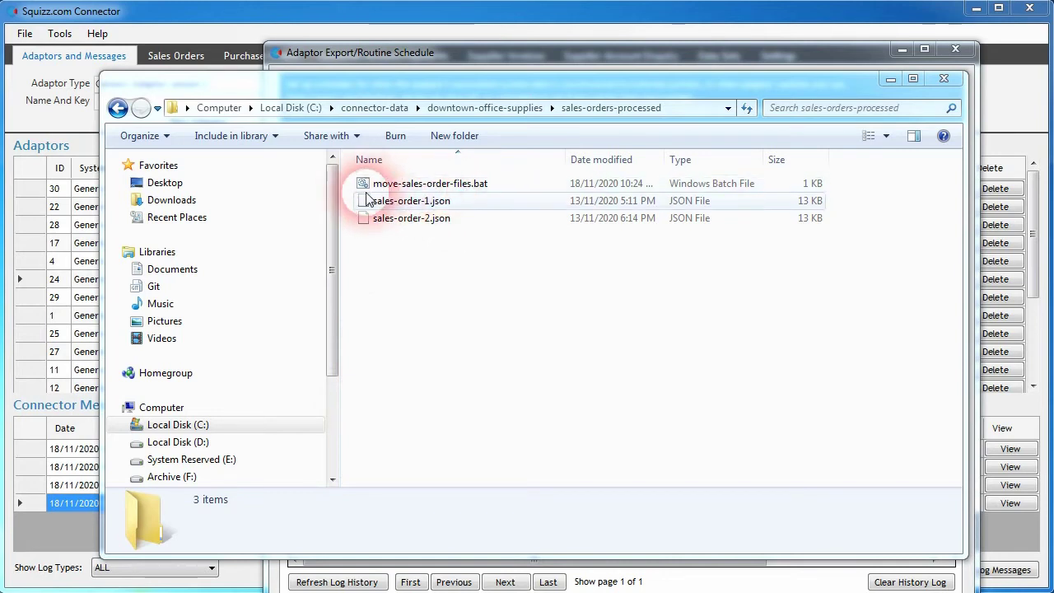
double_click(400, 189)
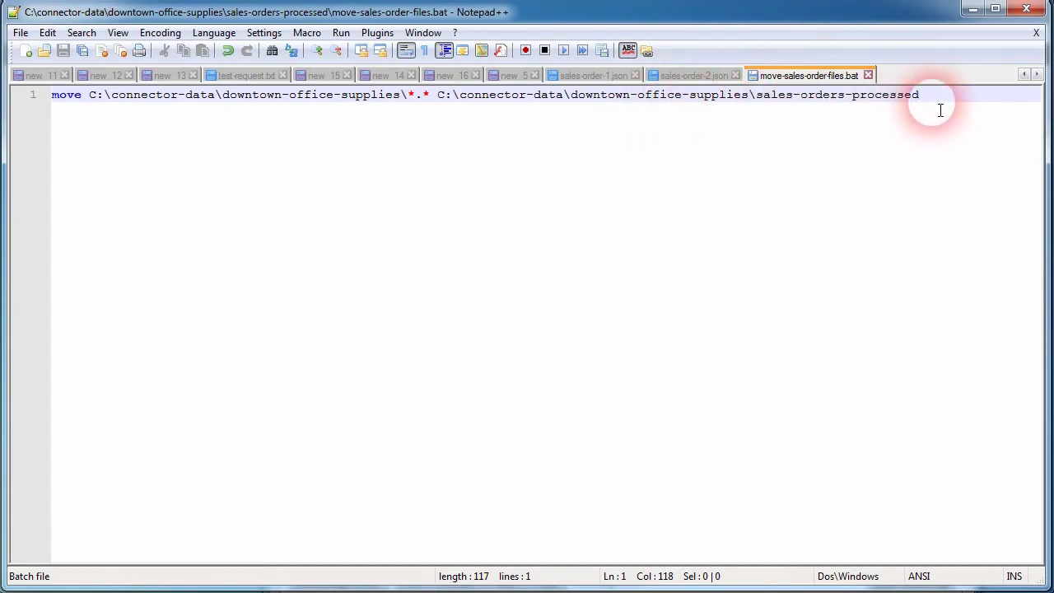
Add a redirect to sales-orders-processed\log-file.txt at the end of the move command
type("> C:\\connector-data\\downtown-office-supplies\\sales-orders-processed\\log-file.txt")
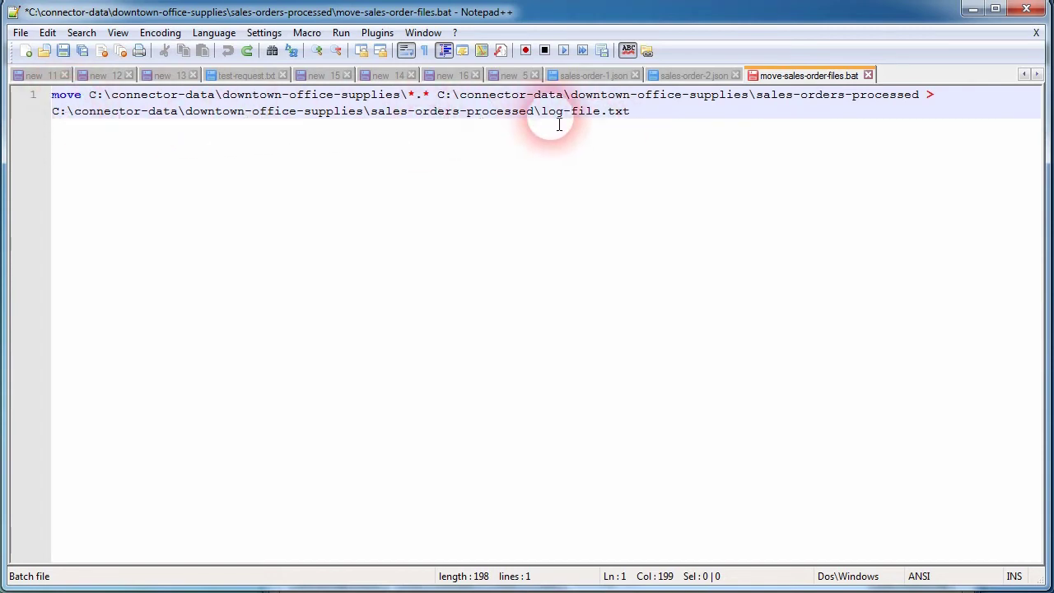
left_click_drag(539, 113, 630, 113)
left_click(651, 118)
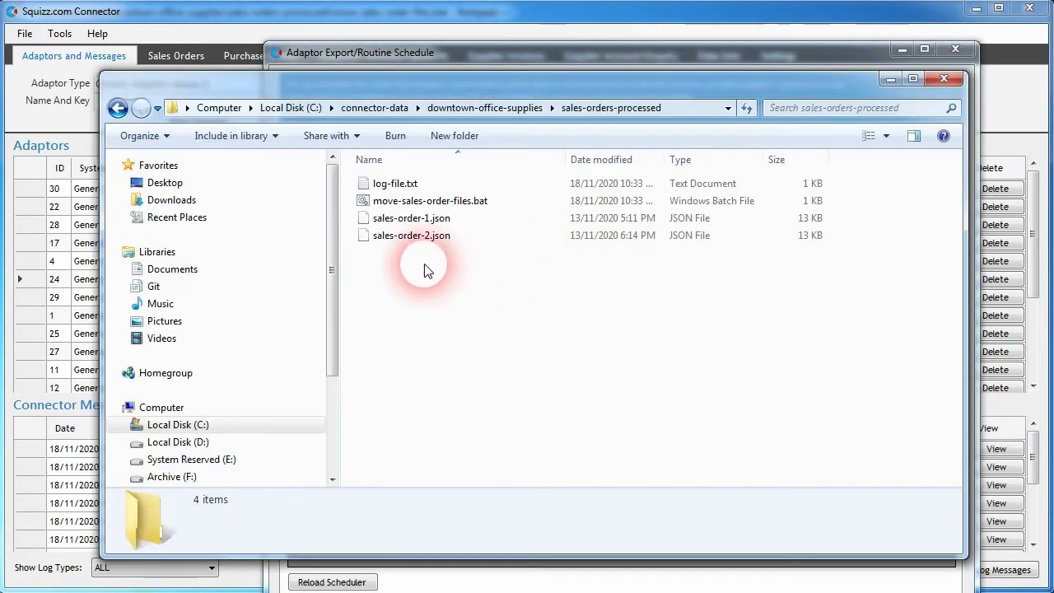
Read log-file.txt's move output, then check the connector's message log for the routine's result
right_click(390, 185)
left_click(341, 200)
right_click(362, 185)
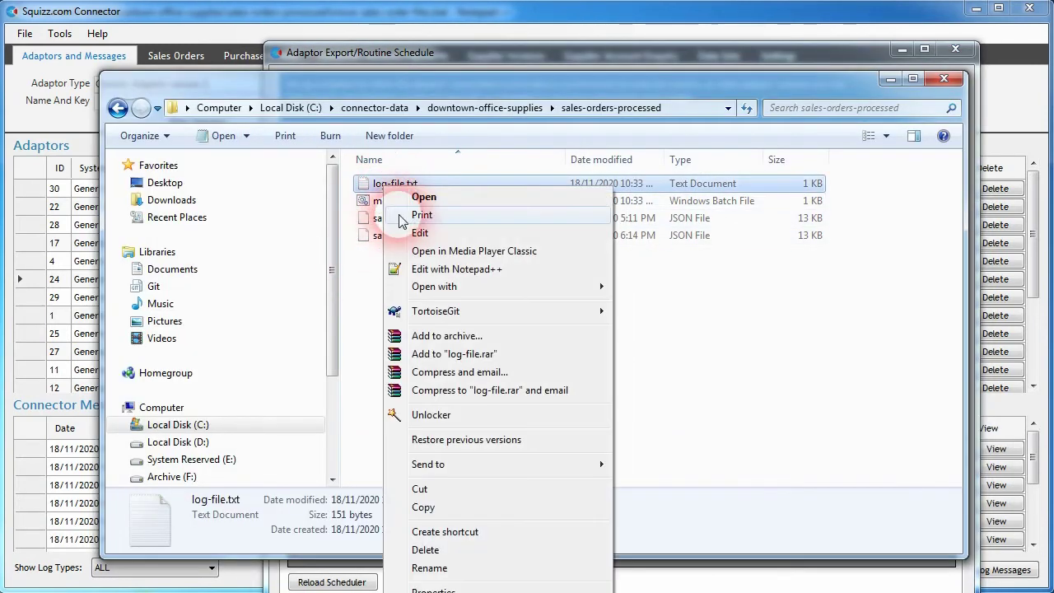
left_click(387, 216)
key("Escape")
left_click_drag(494, 211, 505, 277)
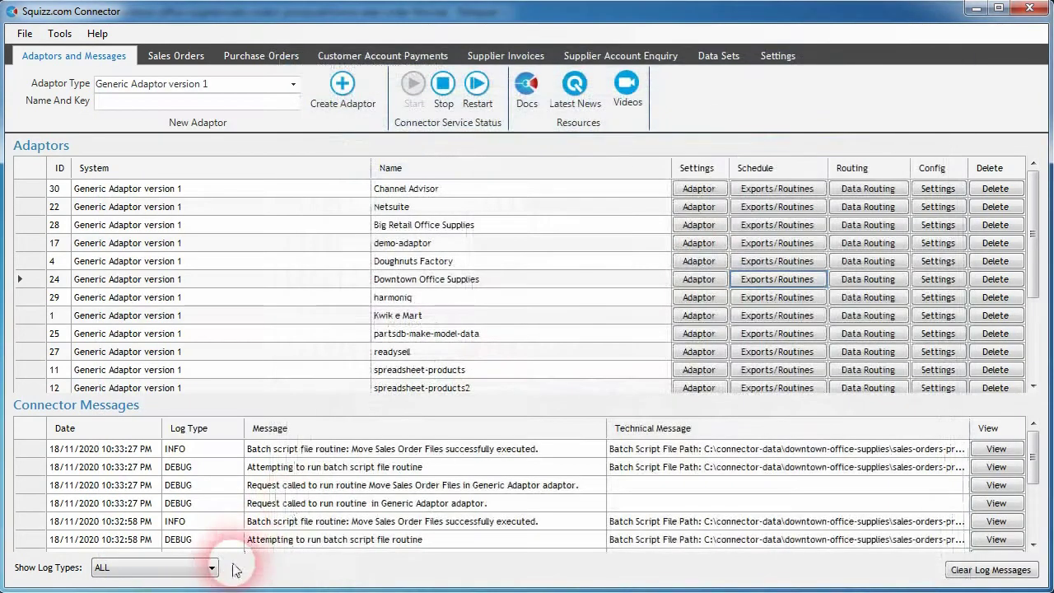
left_click(212, 567)
left_click(213, 568)
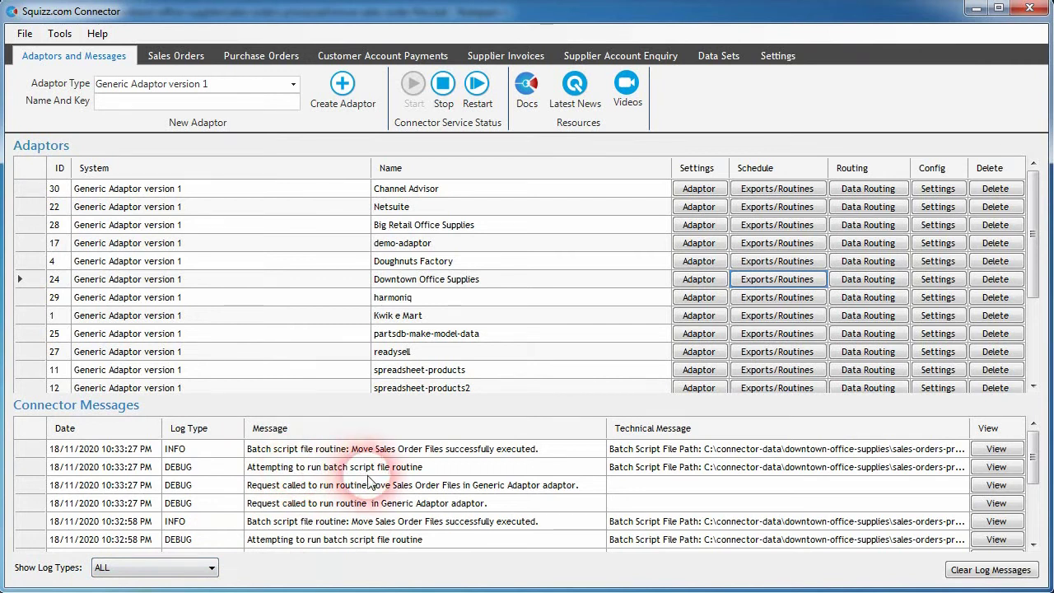
left_click(335, 503)
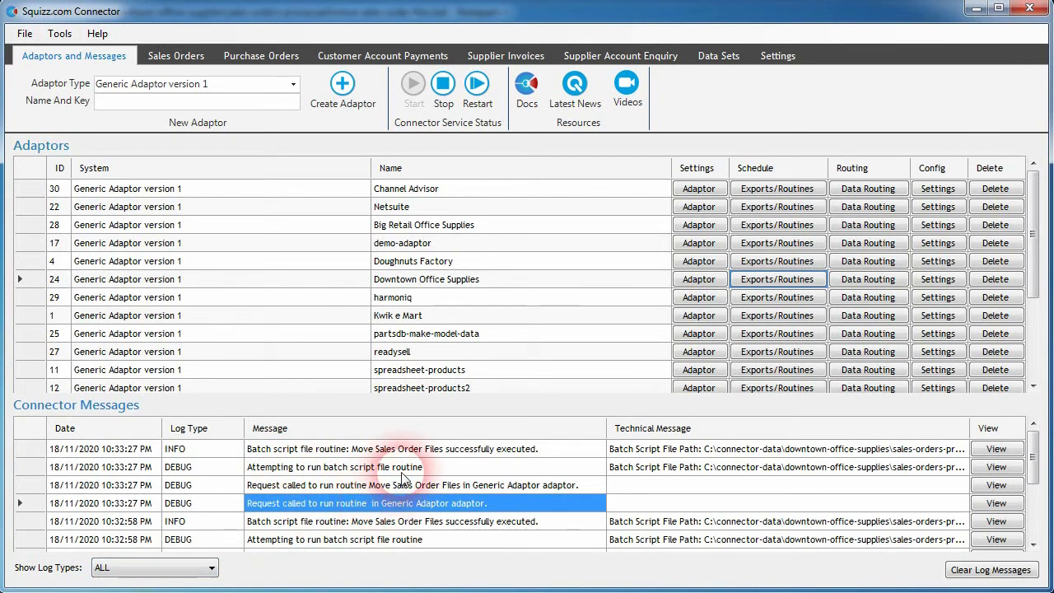
left_click(973, 467)
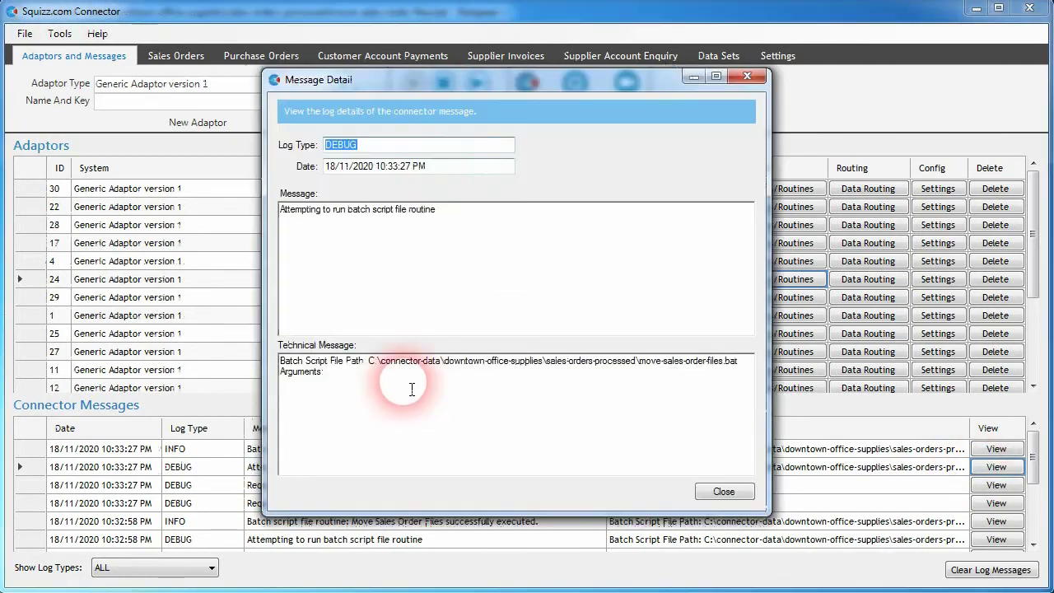
left_click(722, 489)
left_click(372, 463)
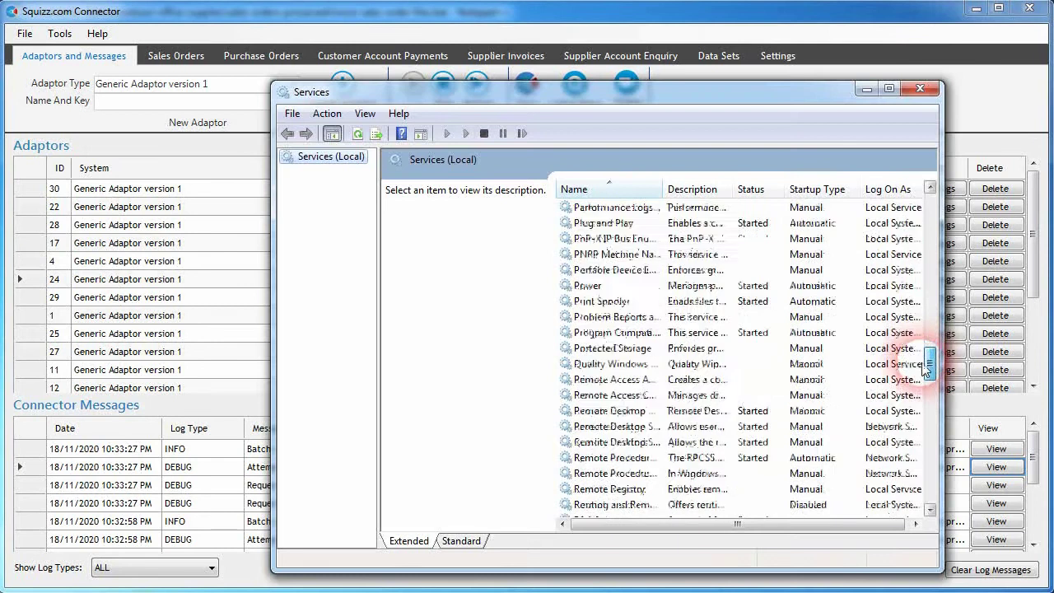
Locate the Squizz.com Connector service and view the Log On tab of its properties
left_click_drag(928, 352, 929, 388)
left_click_drag(664, 188, 728, 188)
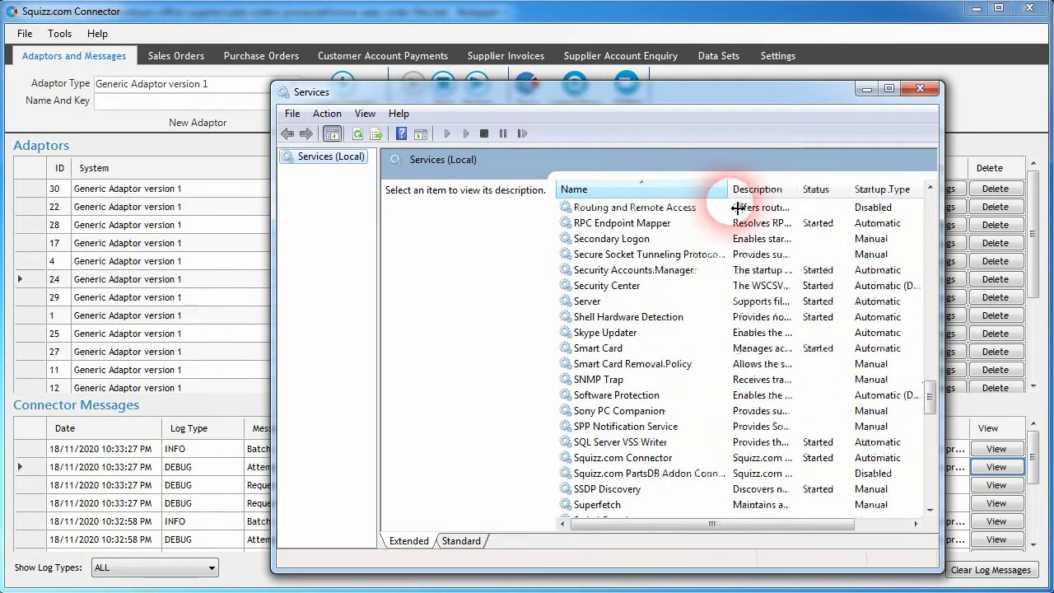
left_click(626, 394)
scroll(625, 436, "down", 1)
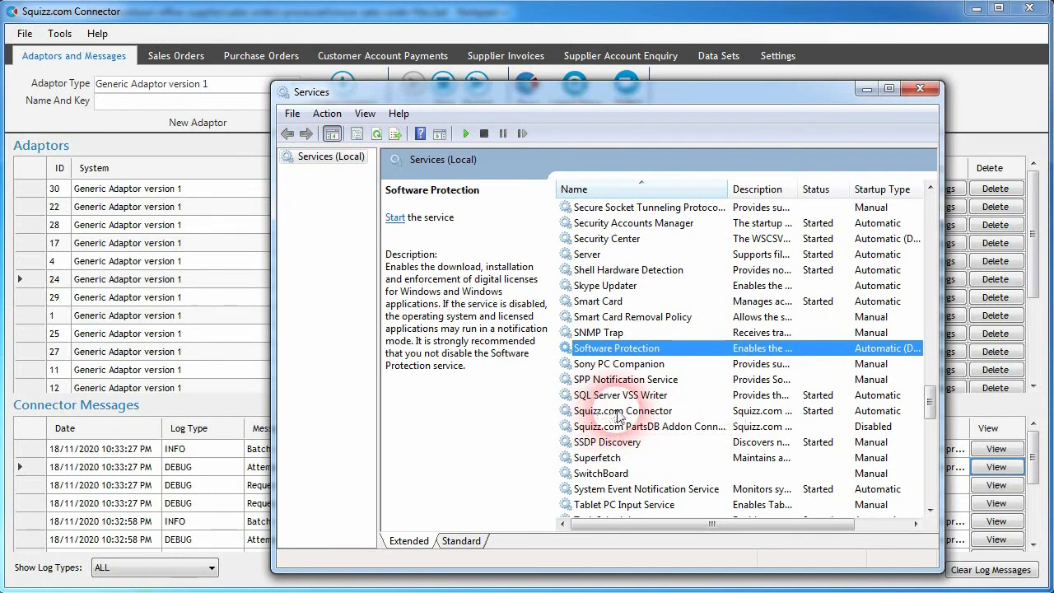
right_click(592, 414)
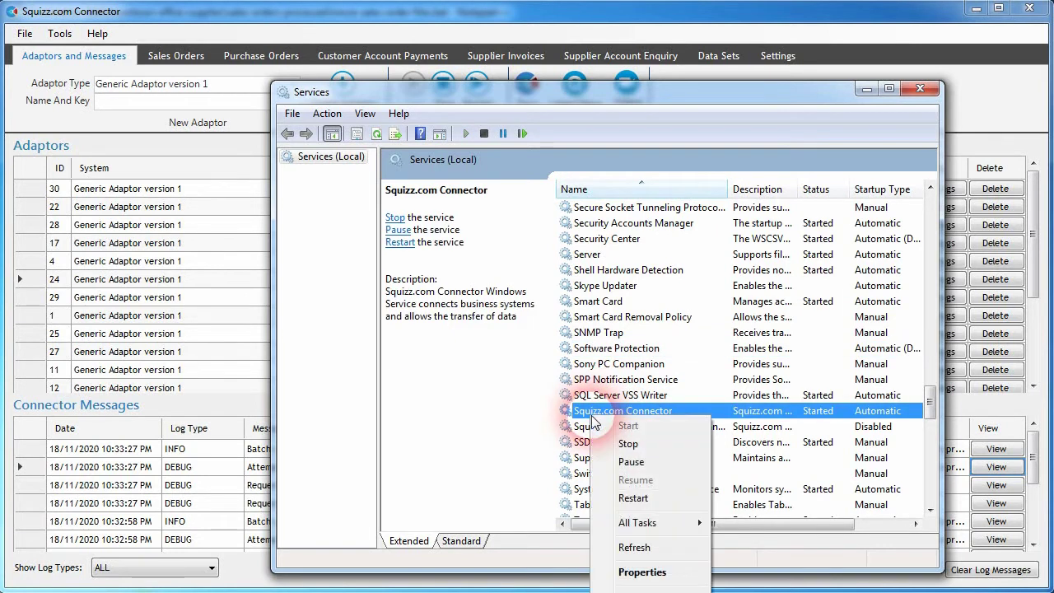
left_click(642, 572)
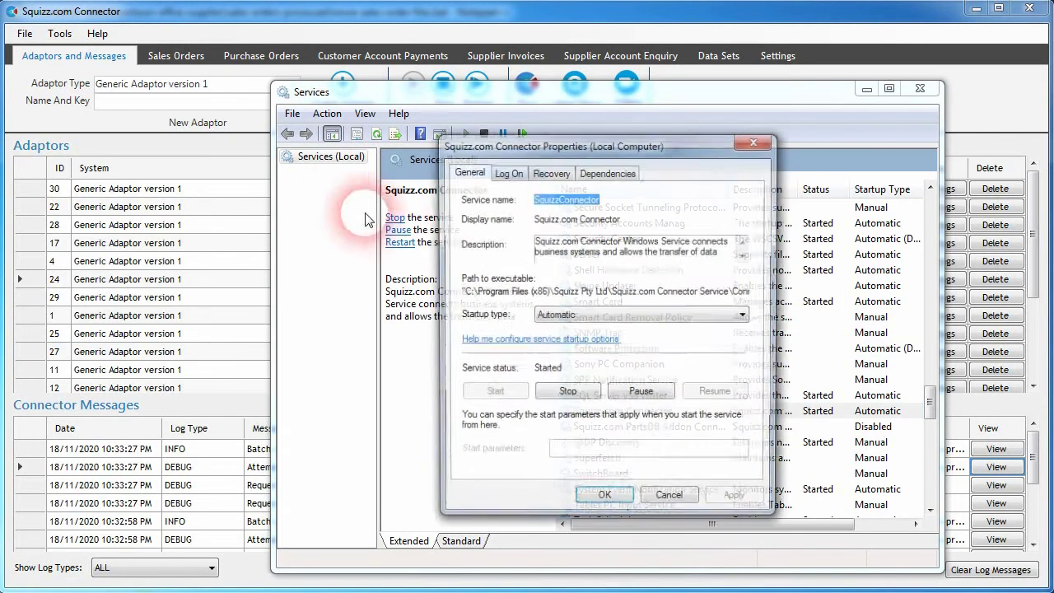
left_click(507, 171)
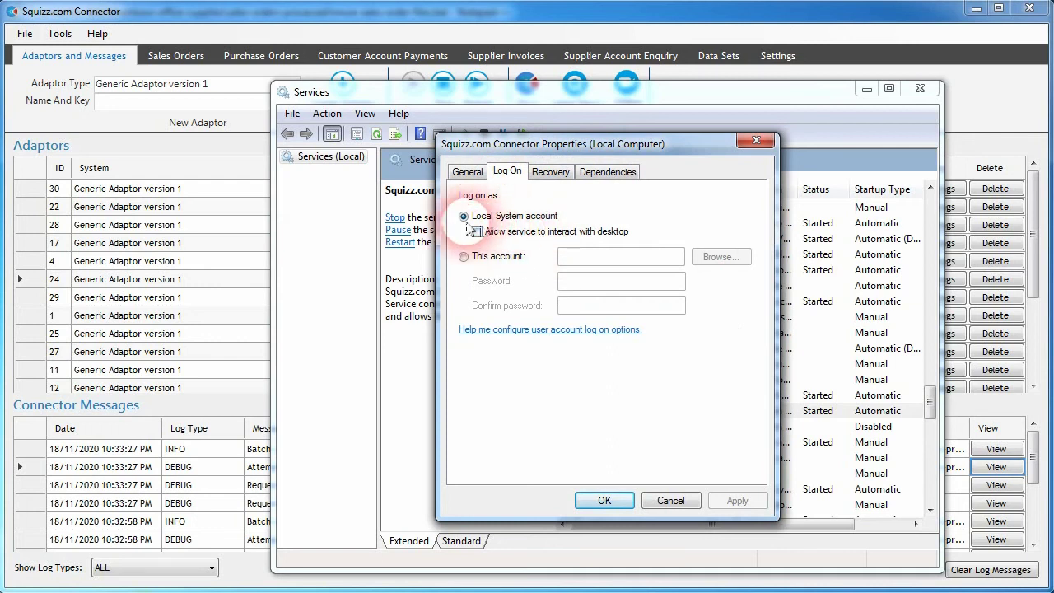
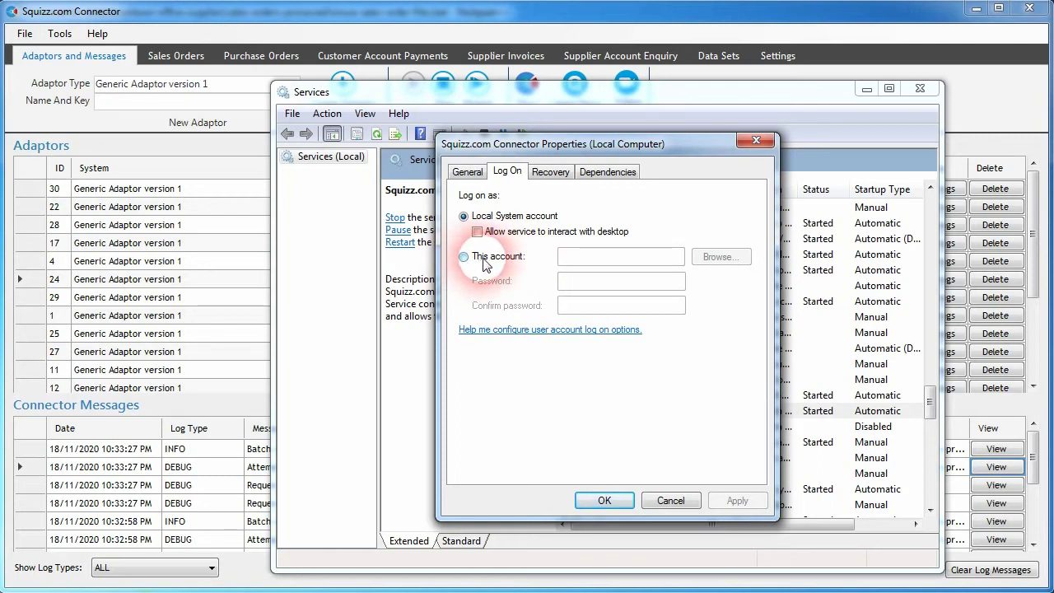
Set the connector service to log on as This account with the service account name, then cancel without saving
left_click(484, 262)
left_click(601, 265)
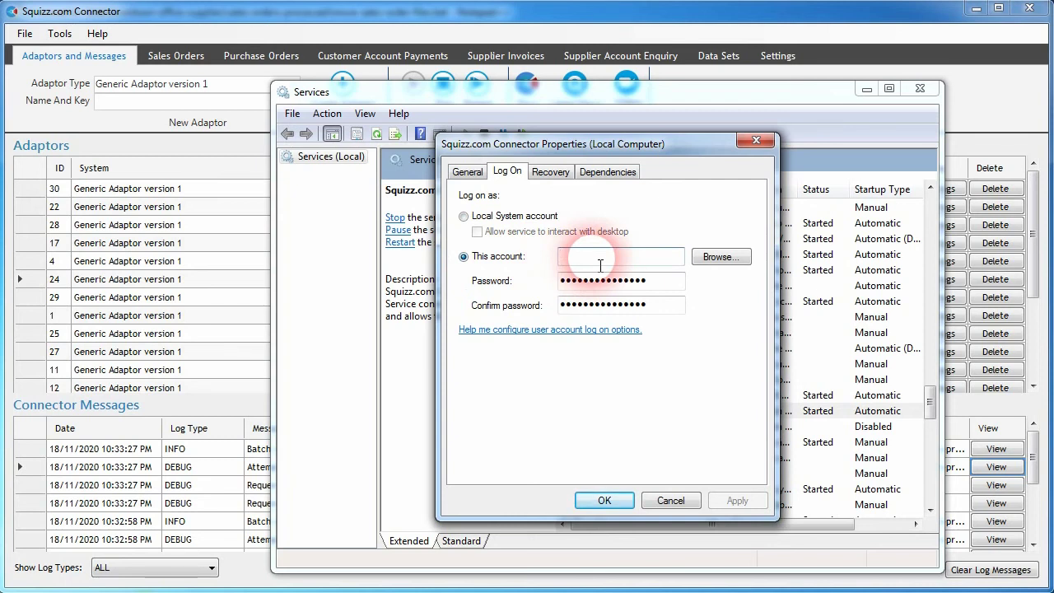
type("data-maintainer")
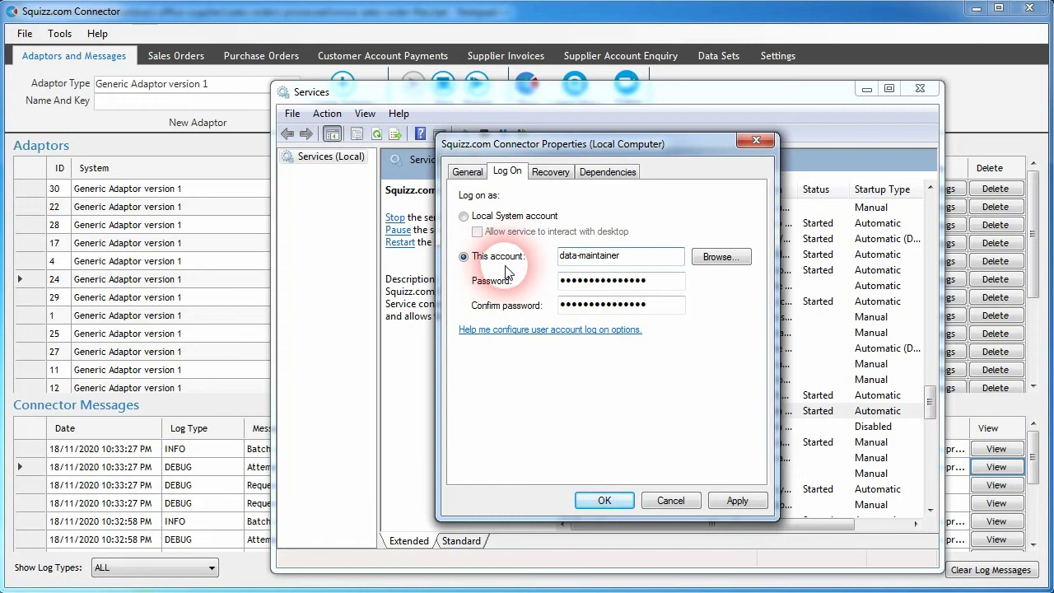
left_click(670, 500)
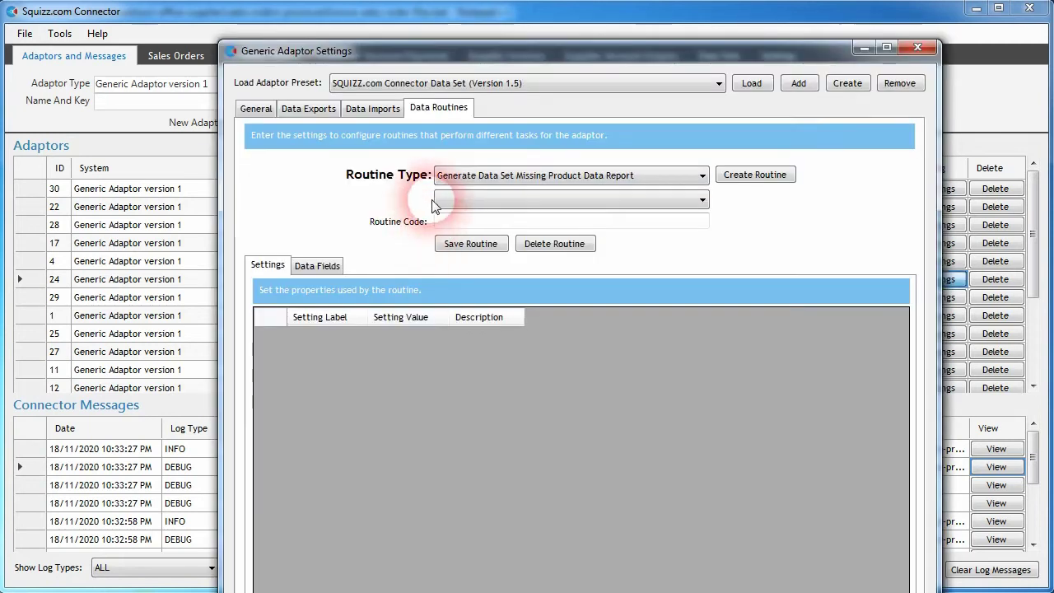
left_click(569, 176)
left_click(477, 230)
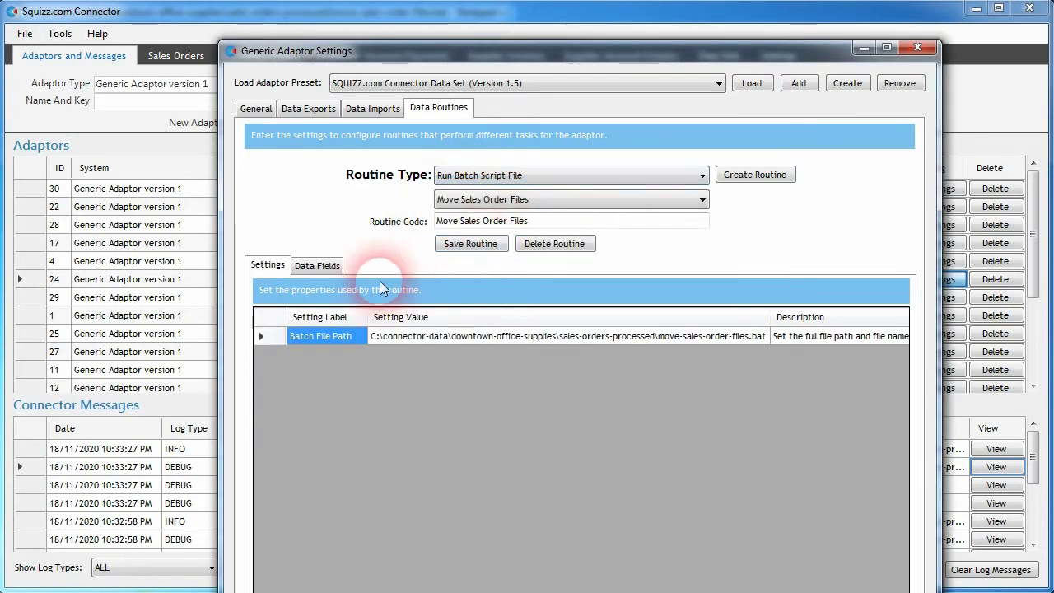
Give the Move Sales Order Files routine's Argument 1 a test source value and make it active
left_click(317, 266)
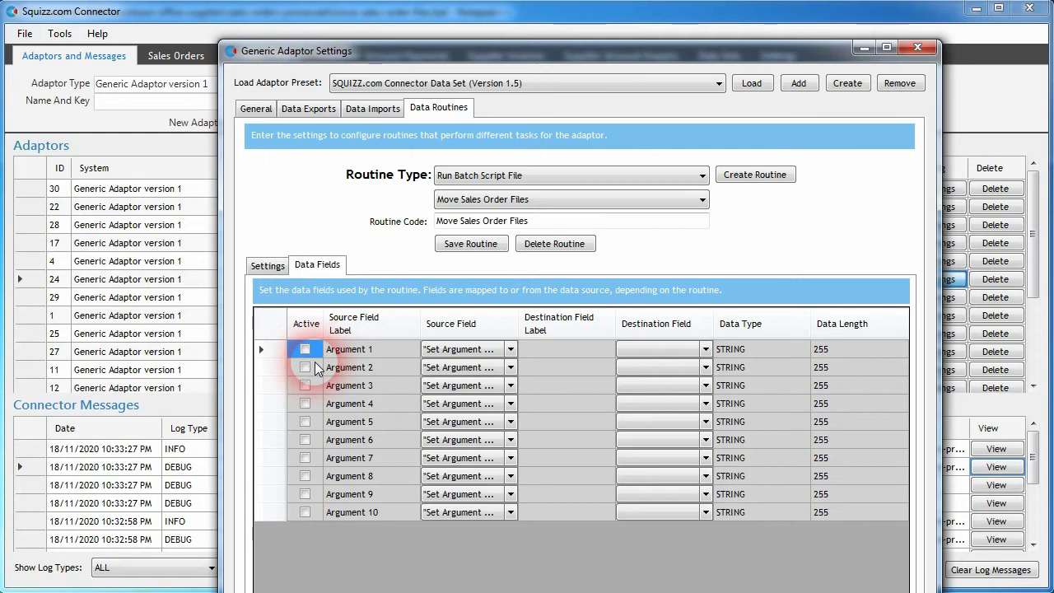
left_click(268, 266)
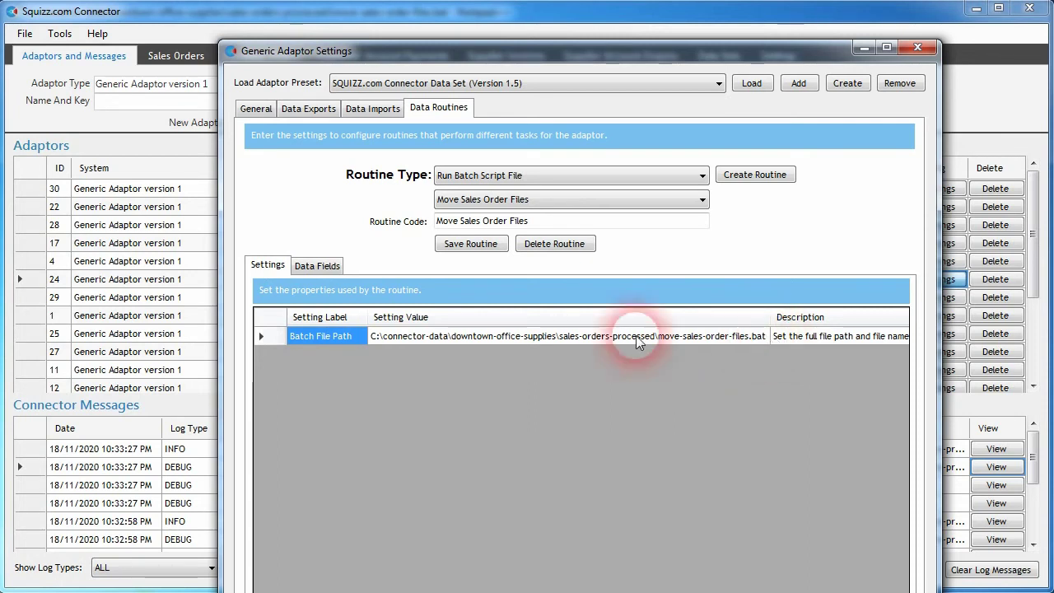
left_click(317, 265)
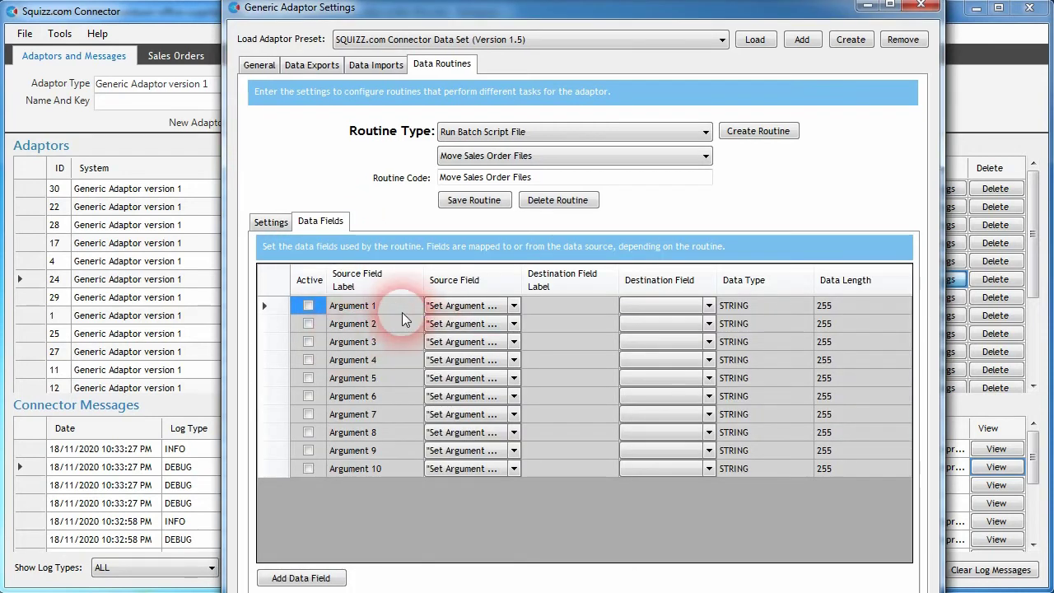
left_click(491, 308)
left_click(489, 308)
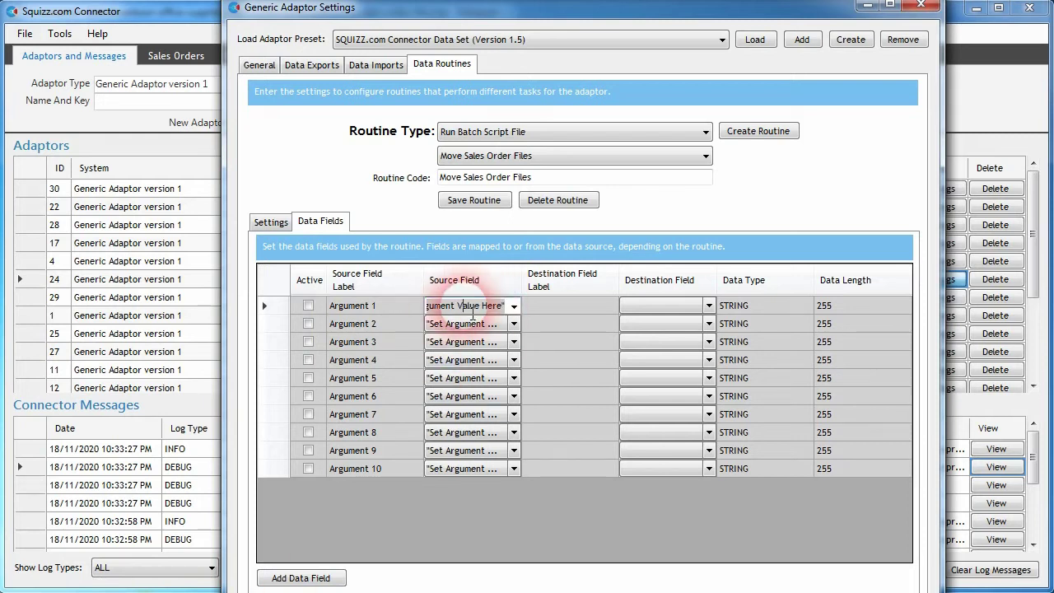
key("Tab")
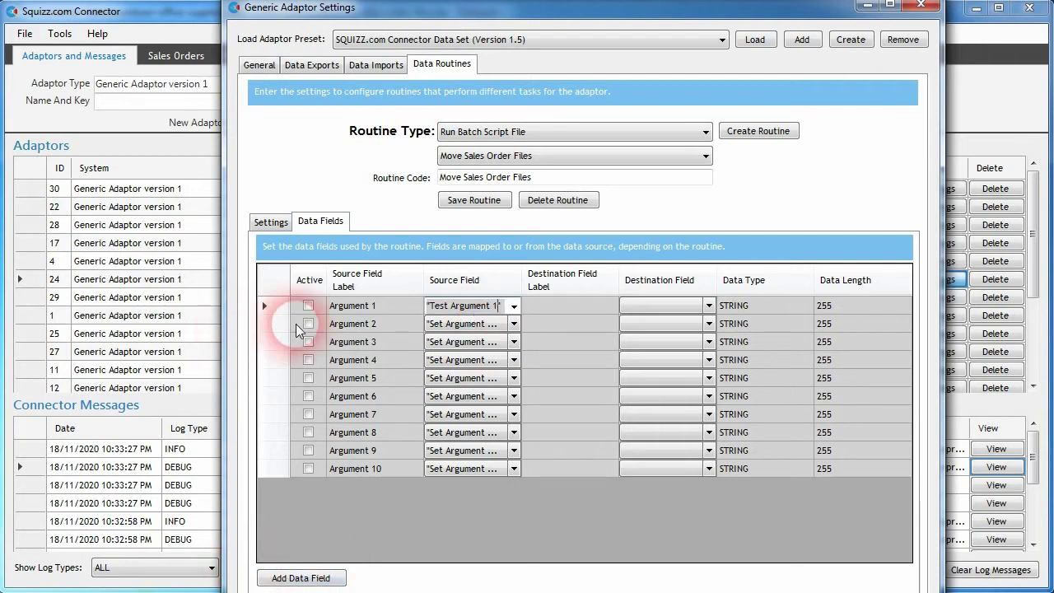
left_click(307, 308)
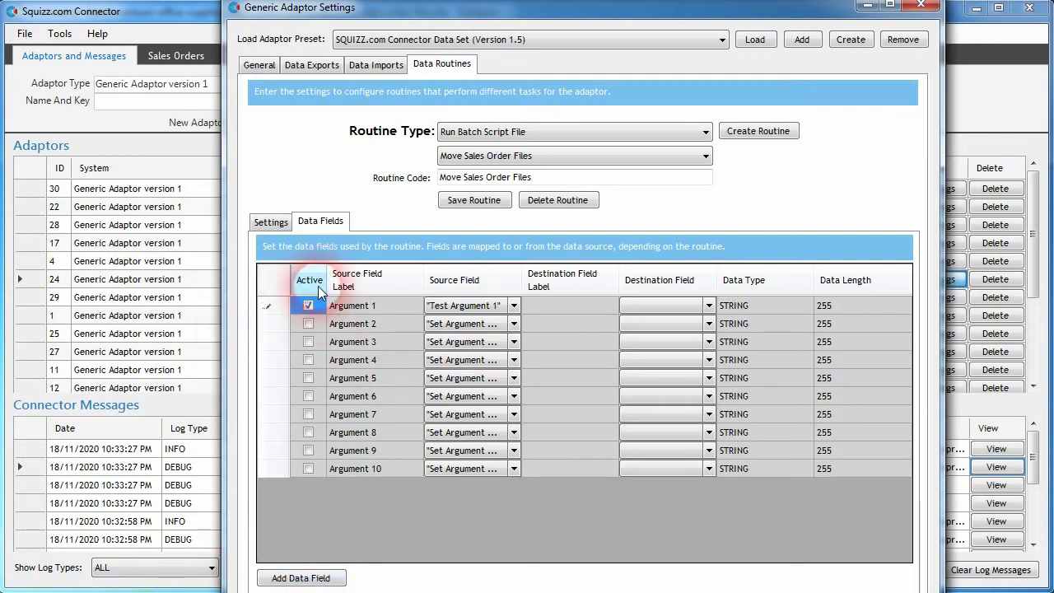
Activate Argument 2 with value Test Argument 2 and view the .bat file in Notepad++
left_click(334, 329)
left_click(307, 324)
left_click(308, 324)
left_click(465, 324)
left_click(369, 339)
left_click(459, 354)
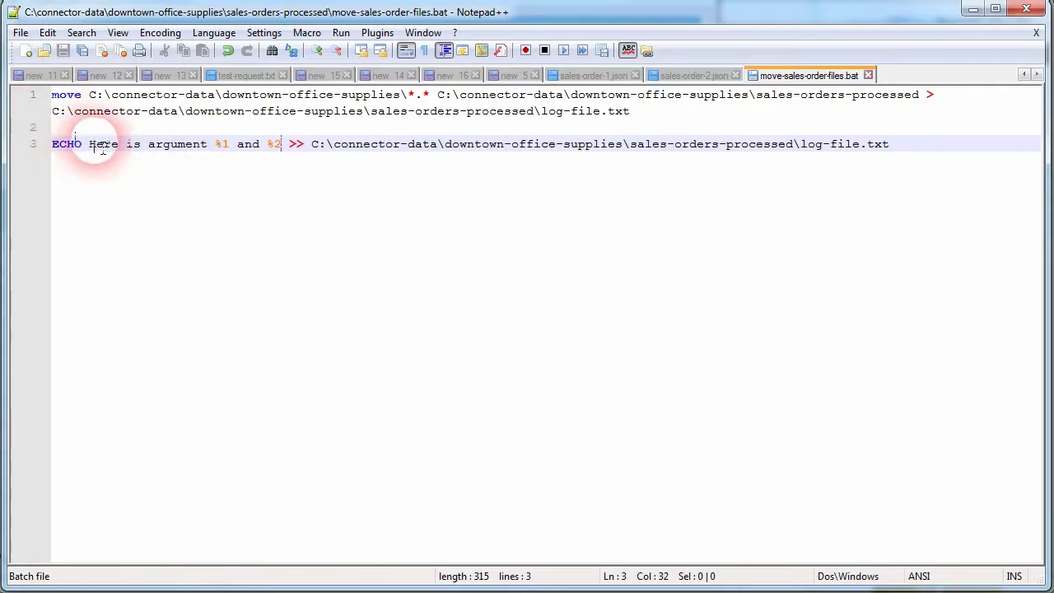
Check how move-sales-order-files.bat writes %1 and %2 into log-file.txt, then return to the schedule
left_click_drag(234, 149, 216, 146)
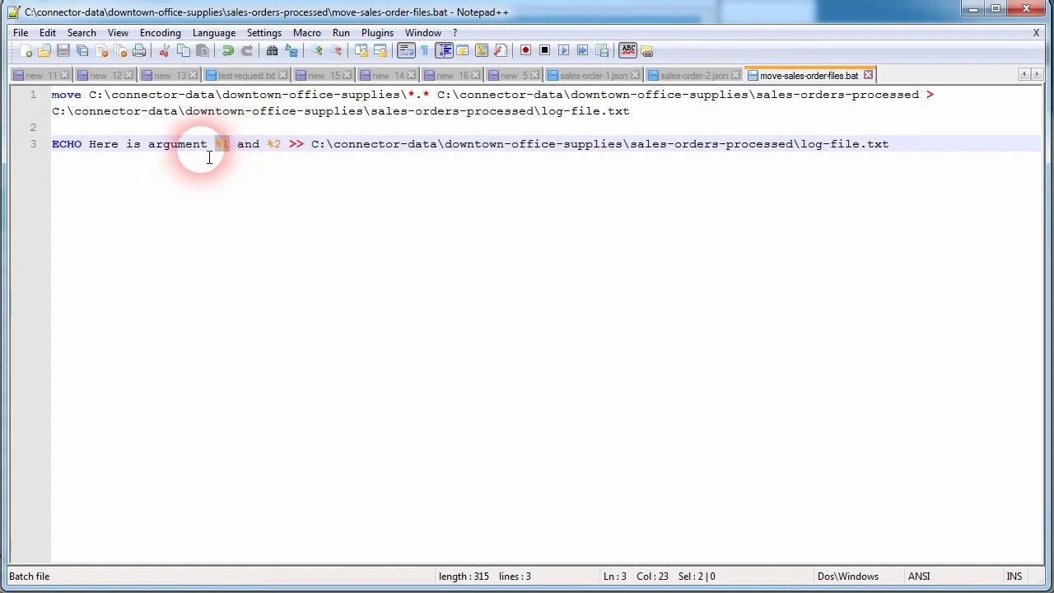
double_click(585, 119)
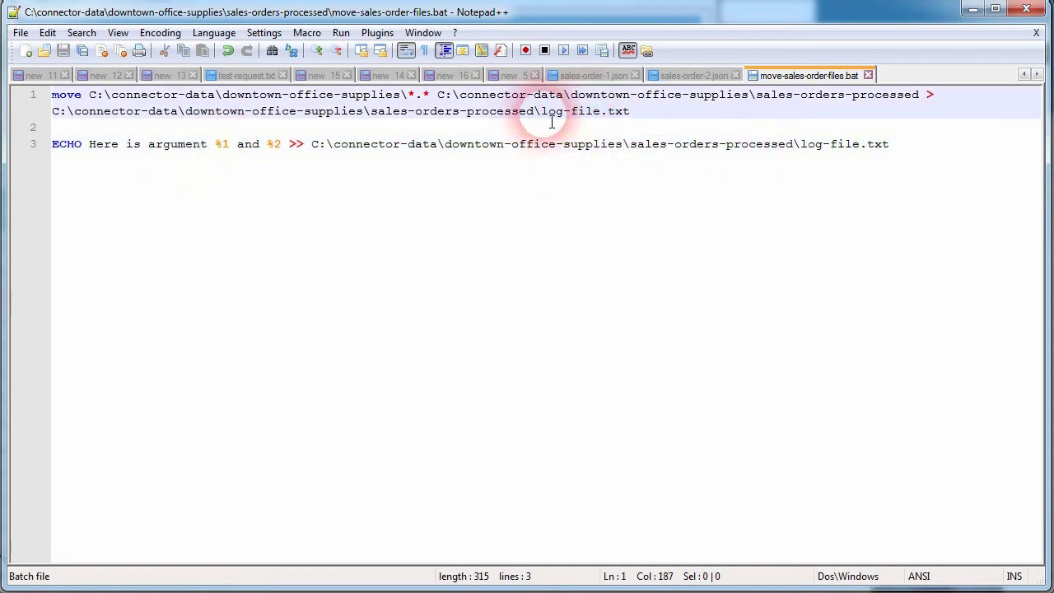
left_click(631, 111)
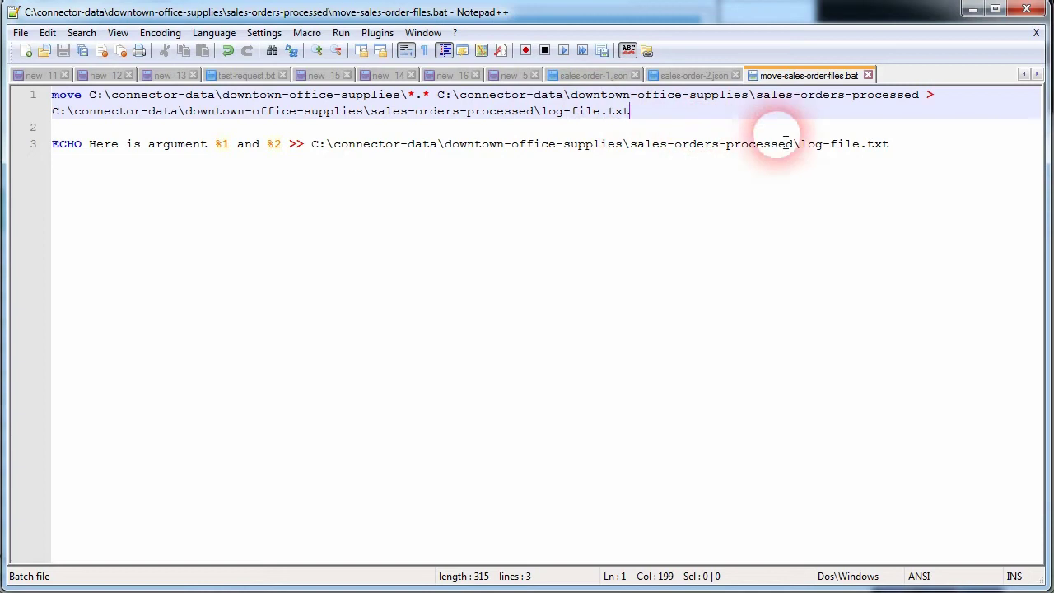
key("ctrl+End")
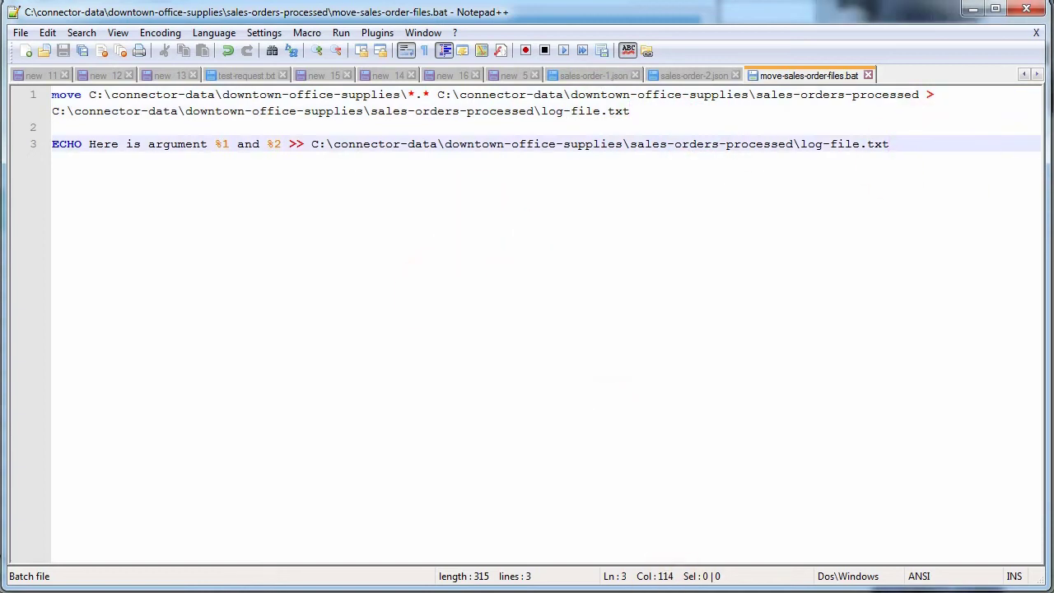
left_click(79, 269)
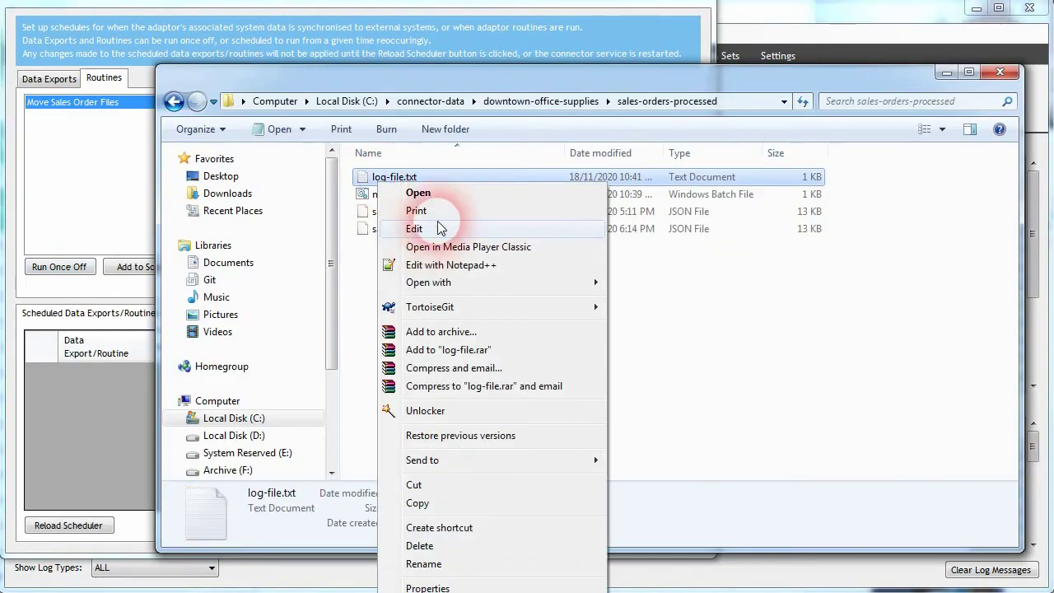
Confirm log-file.txt records the moved order files plus Test Argument 1 and Test Argument 2
left_click(418, 226)
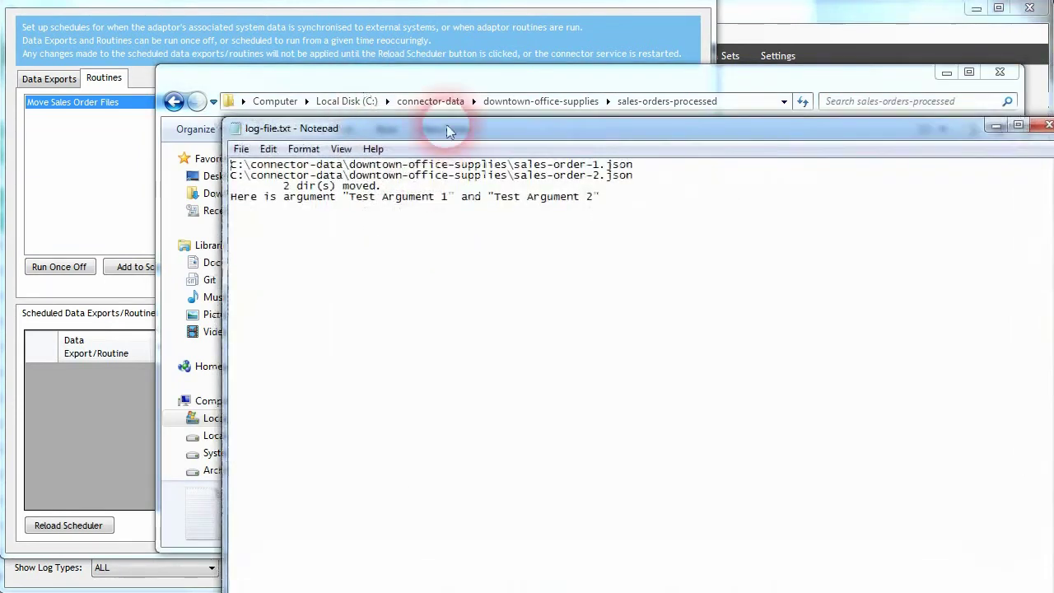
left_click_drag(349, 198, 453, 198)
left_click(451, 211)
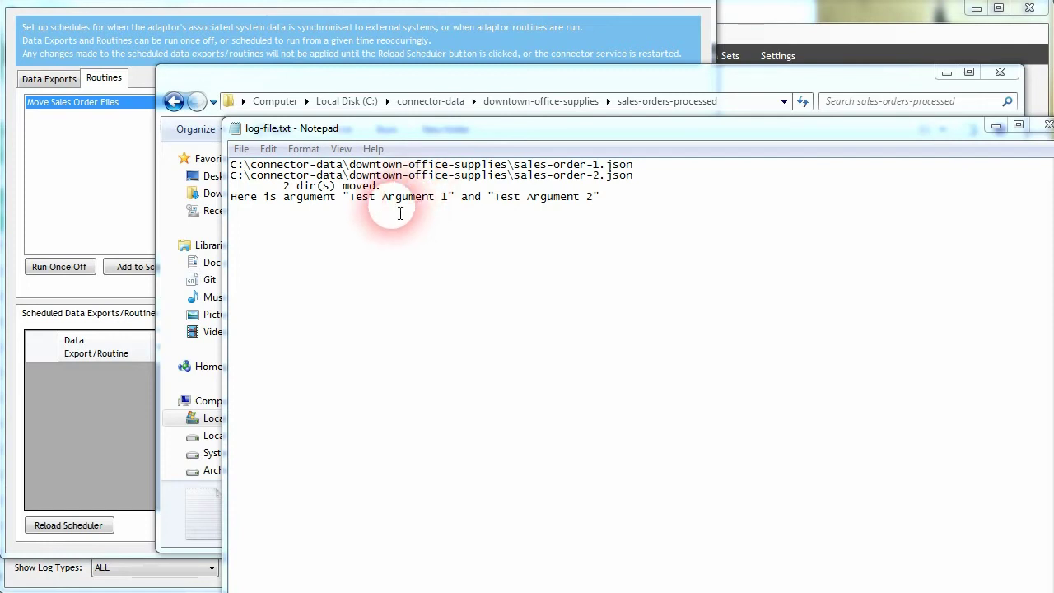
left_click(104, 402)
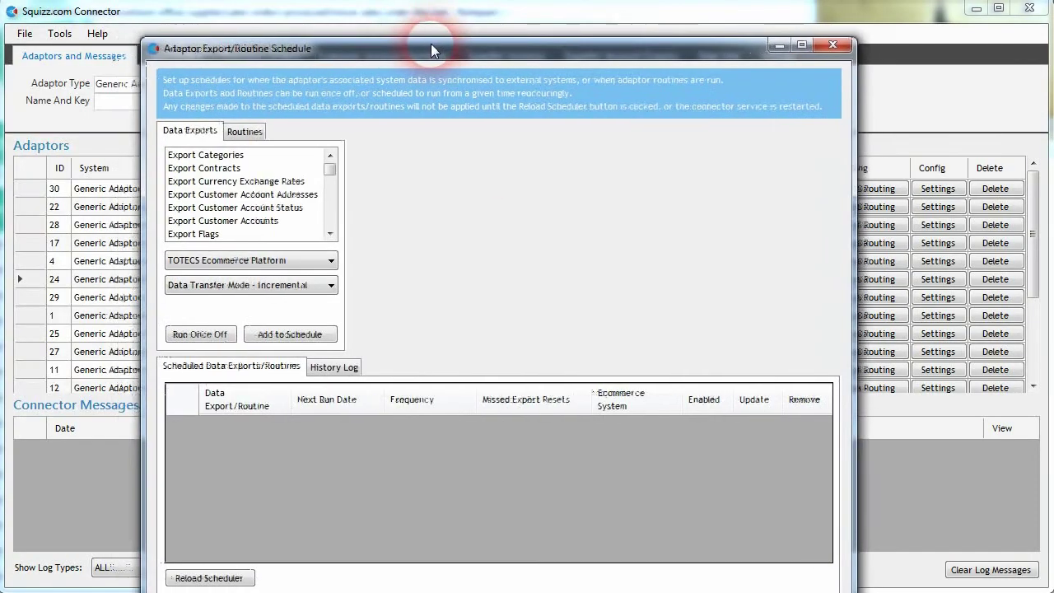
Run Move Sales Order Files once, review its batch-file-not-found error message, and clear all log messages
left_click(252, 131)
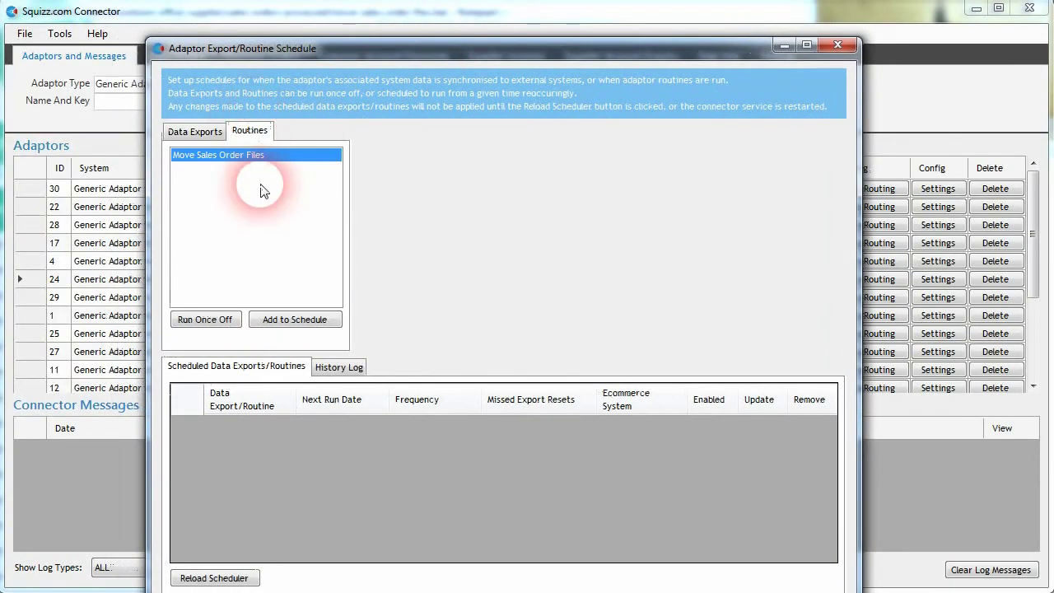
left_click(215, 322)
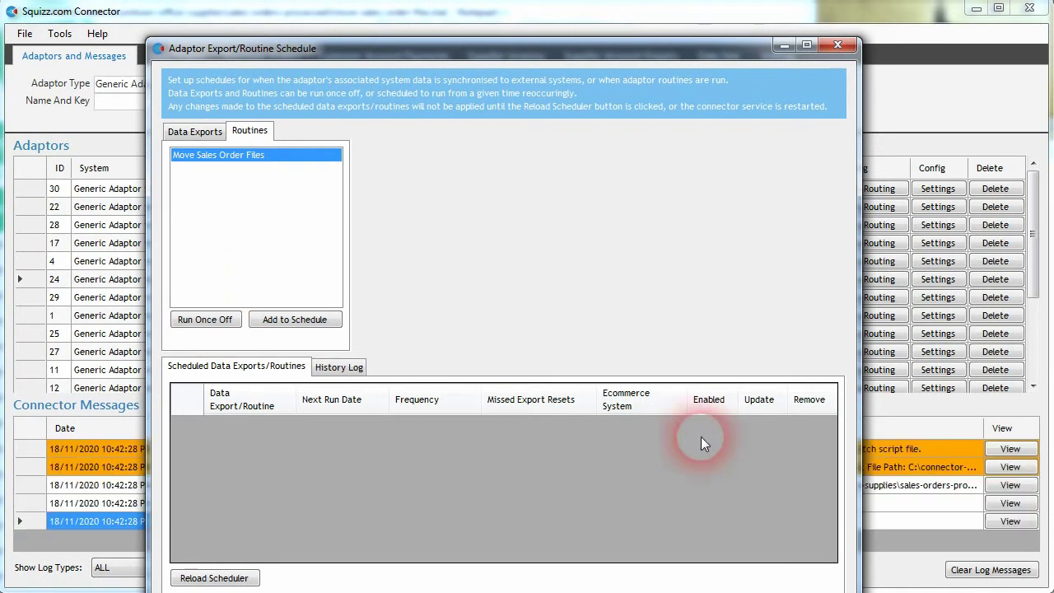
left_click(834, 49)
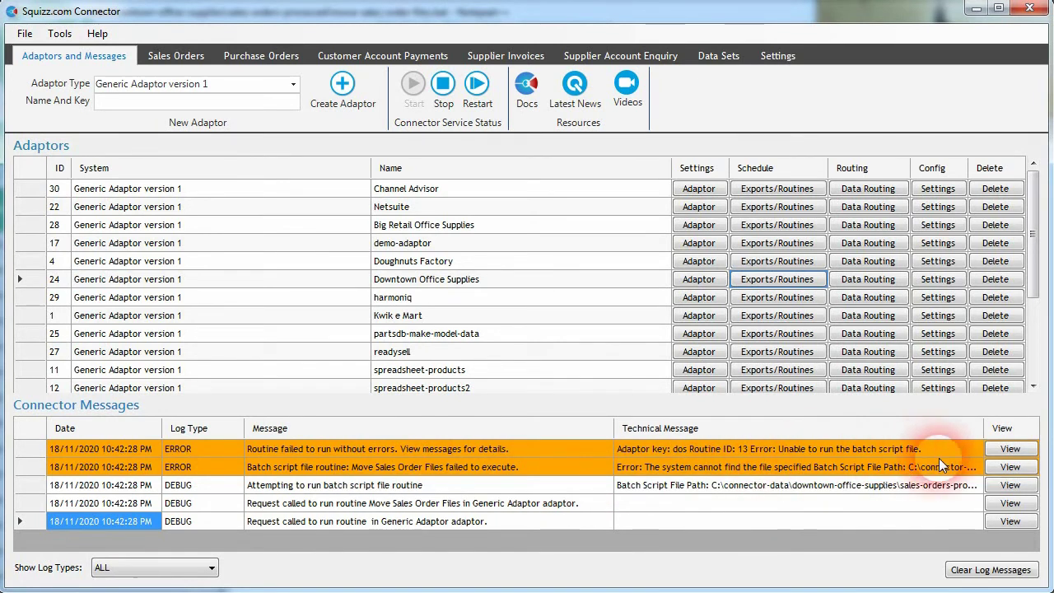
left_click(1009, 467)
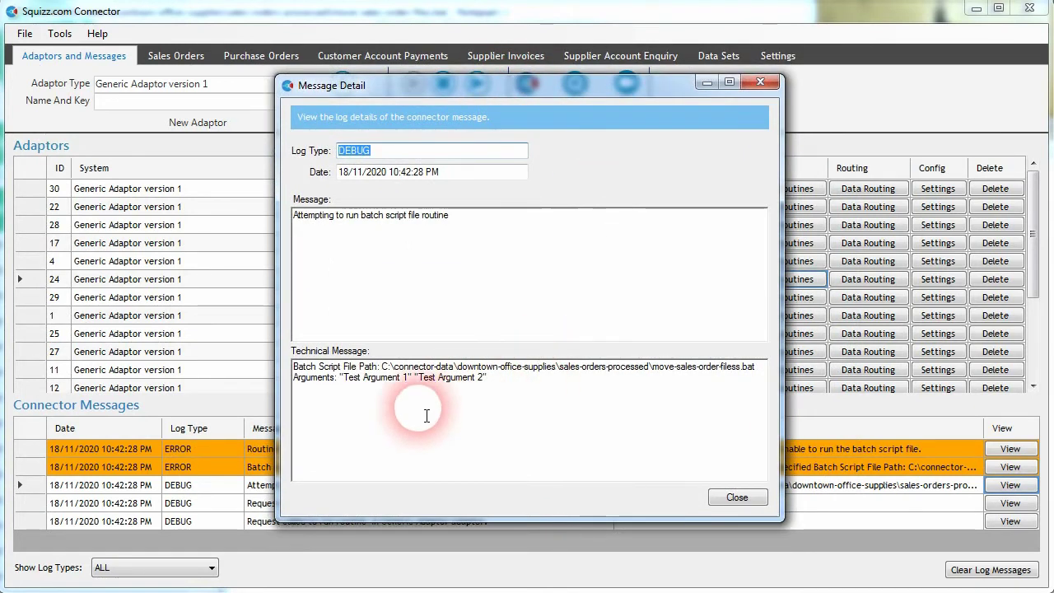
left_click(758, 84)
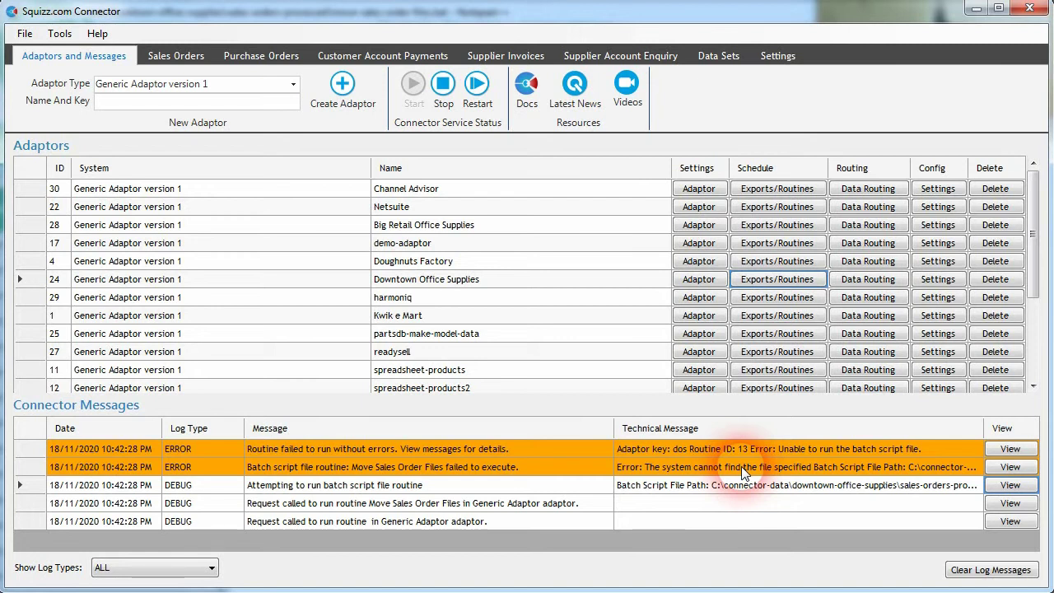
key("alt+c")
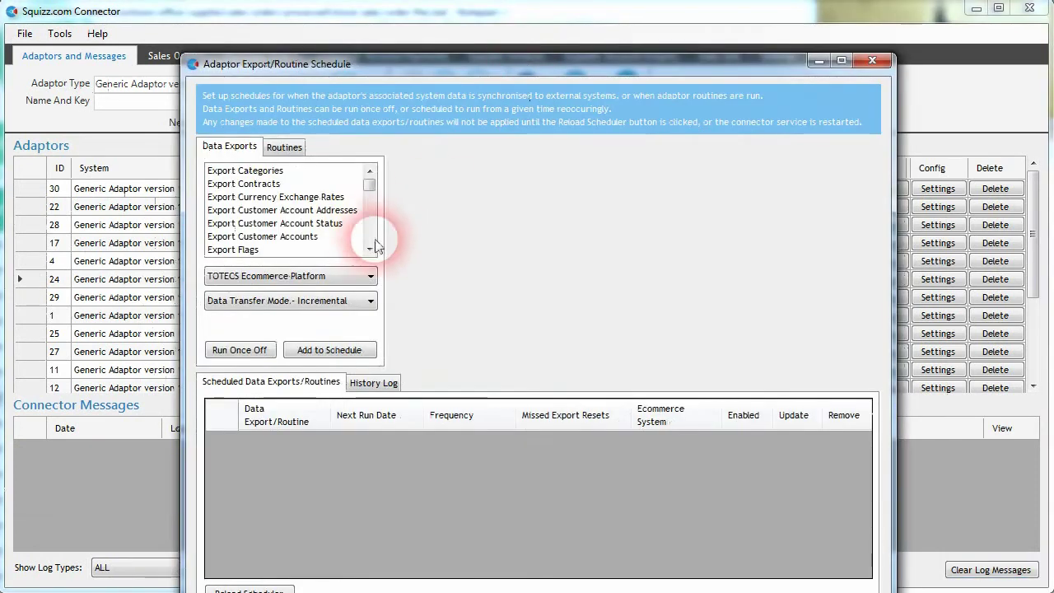
Add the Export Sales Orders data export to the adaptor's schedule
left_click(284, 147)
left_click(301, 192)
left_click(321, 335)
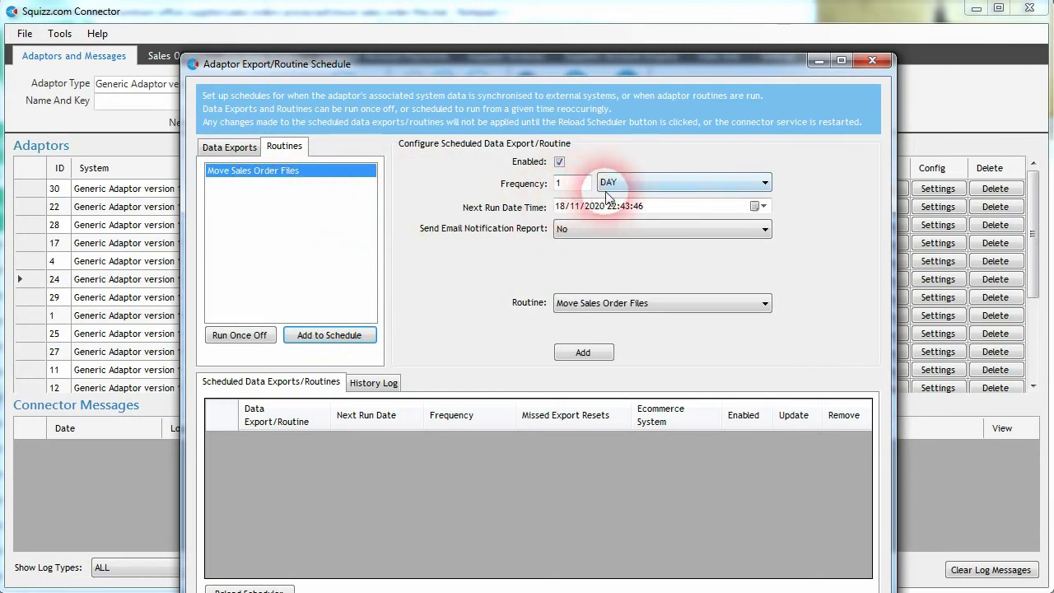
left_click(232, 146)
left_click(369, 207)
left_click_drag(372, 206, 372, 231)
left_click(271, 210)
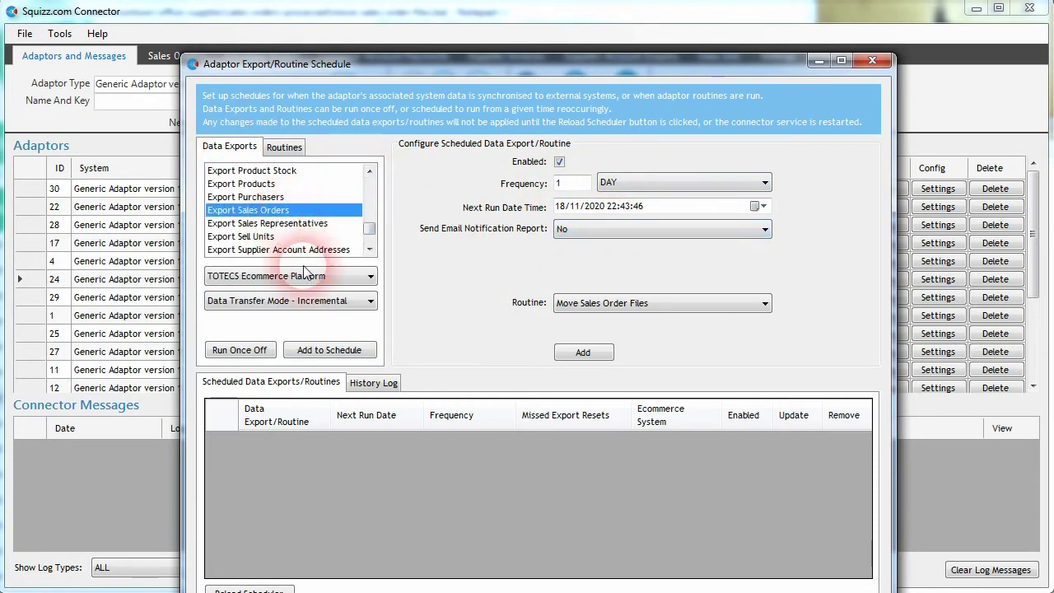
left_click(326, 350)
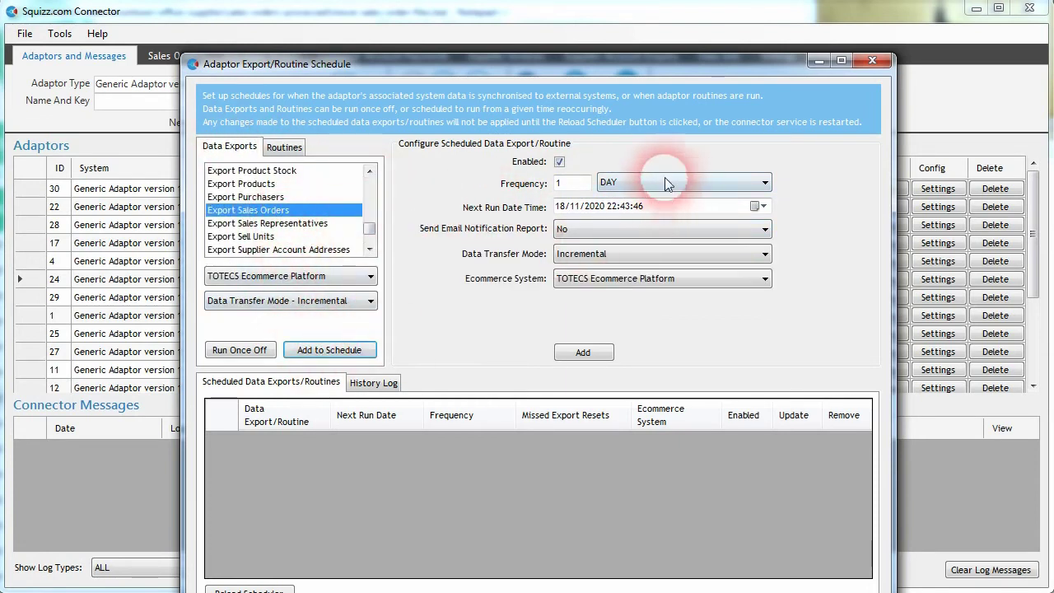
left_click(583, 352)
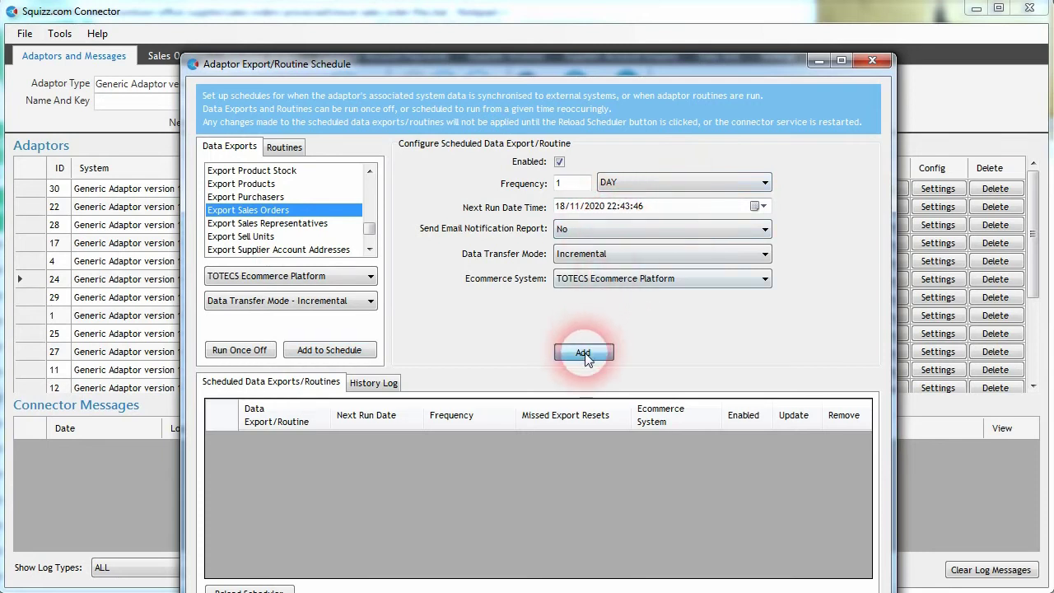
Schedule Move Sales Order Files daily with next run hour 23, and widen the Data Export/Routine column
left_click(283, 149)
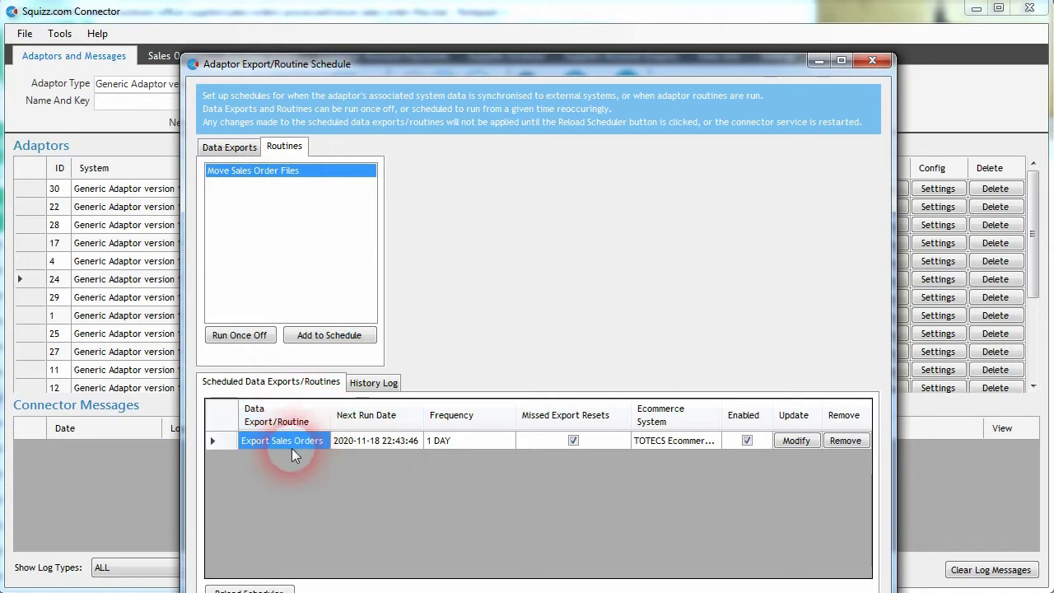
left_click(336, 336)
left_click(613, 206)
type("23:43:46")
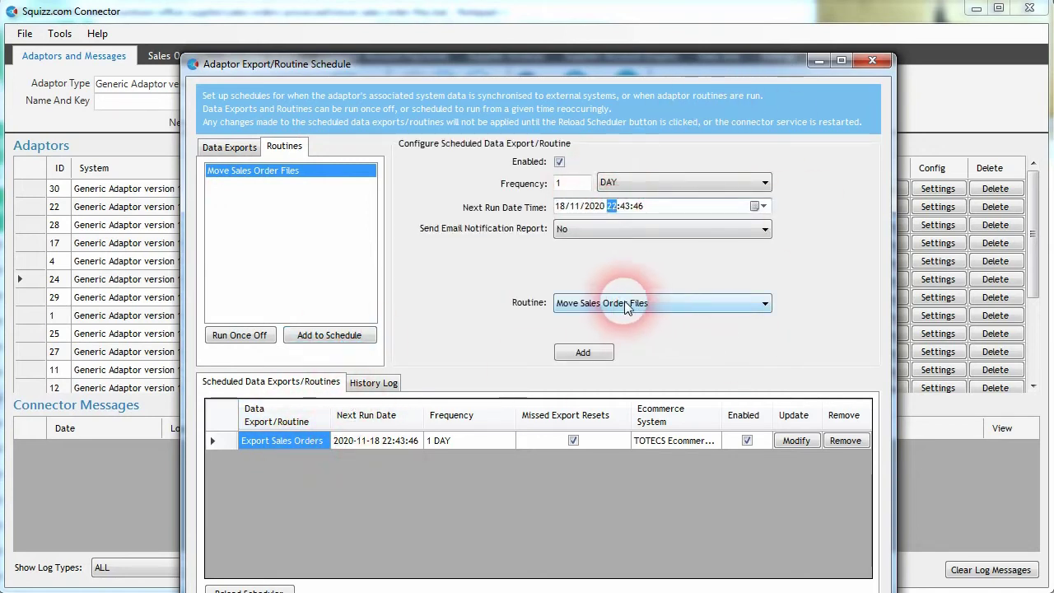
left_click(583, 352)
left_click_drag(327, 442, 365, 445)
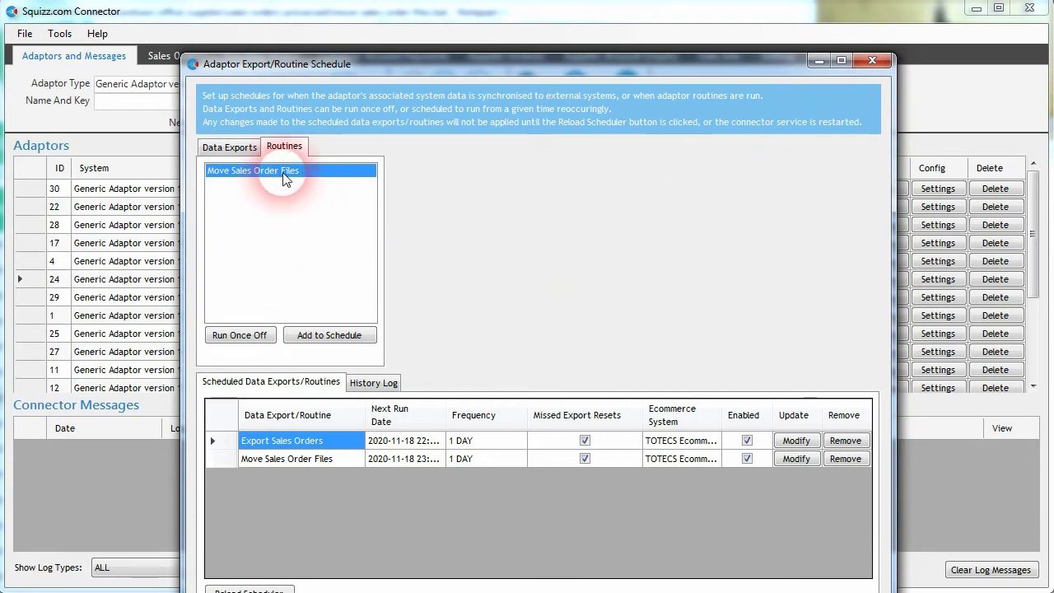
Check the processed sales orders folder, run Move Sales Order Files once, and auto-fit the Next Run Date column
key("alt+Tab")
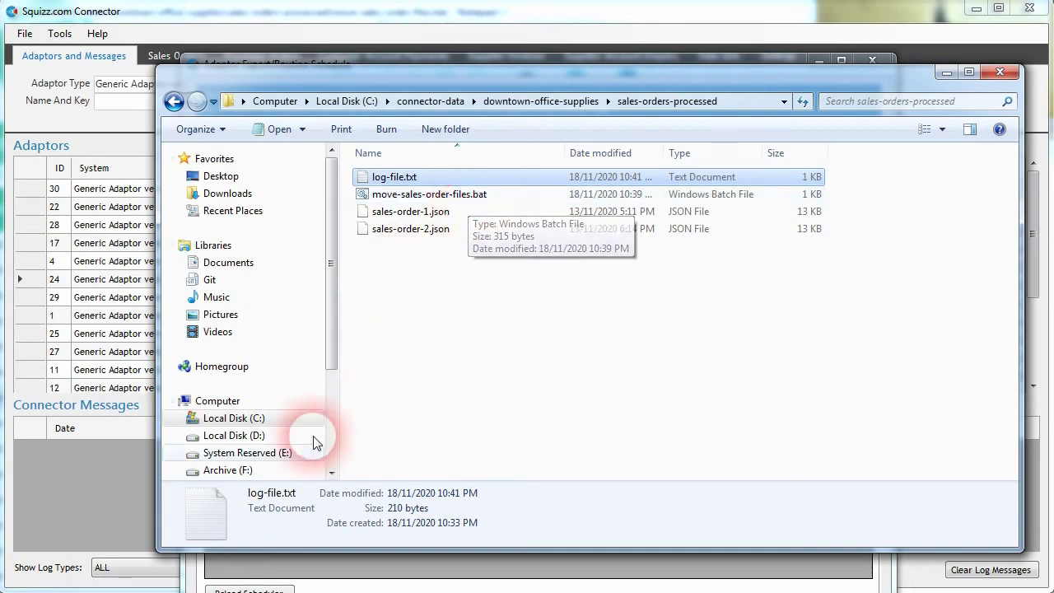
left_click(436, 572)
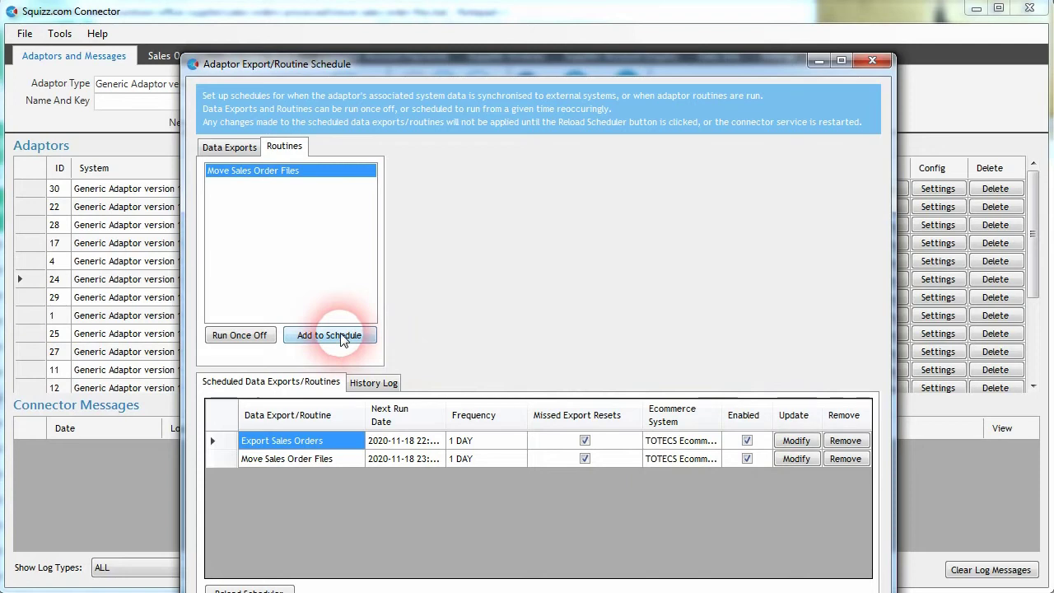
left_click(256, 338)
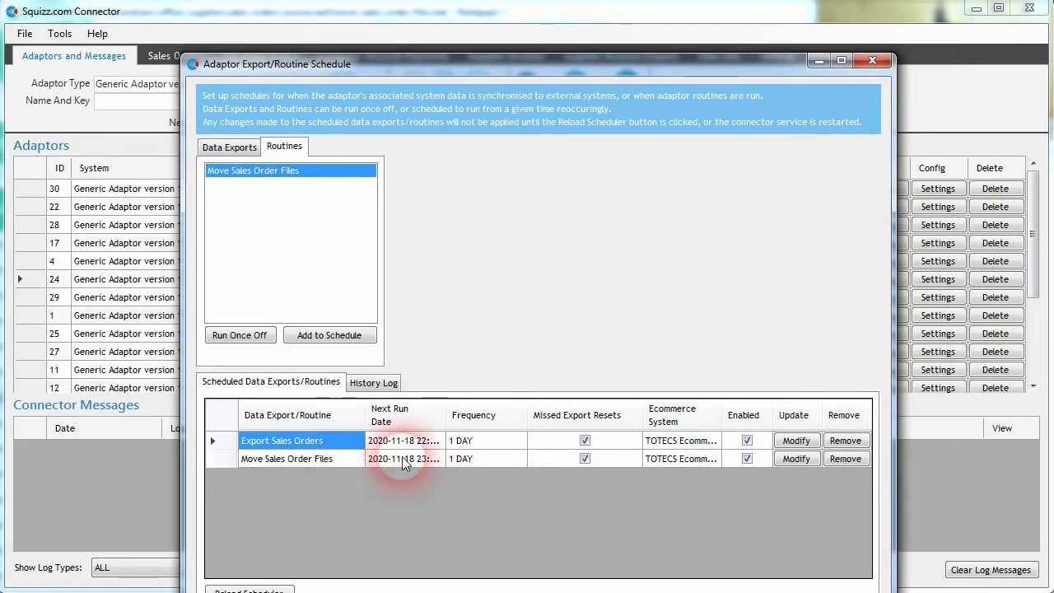
double_click(447, 418)
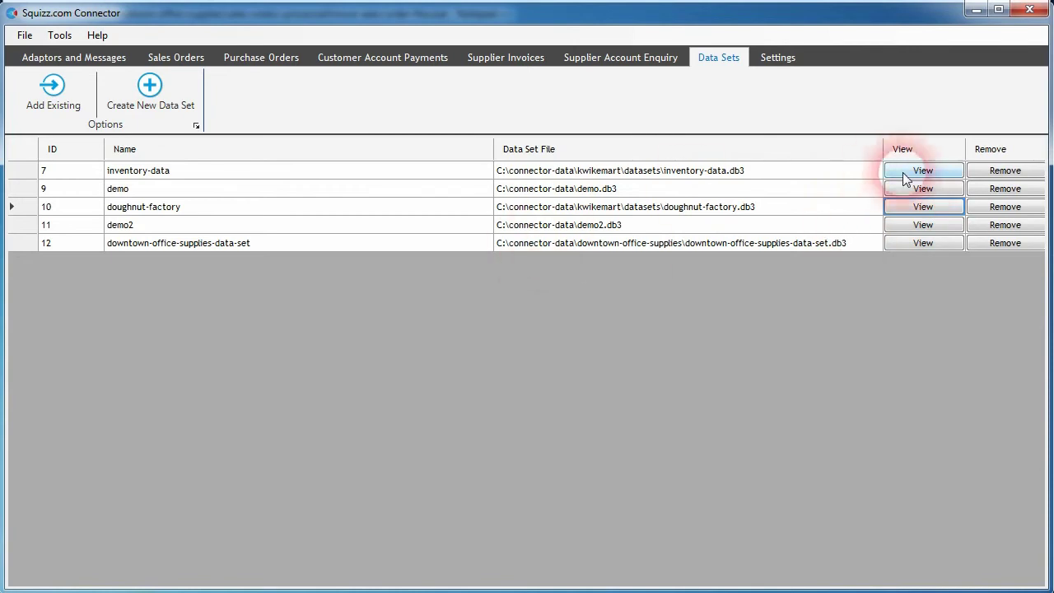
Open a data set and look through its Locations and Location Attributes tabs
left_click(922, 208)
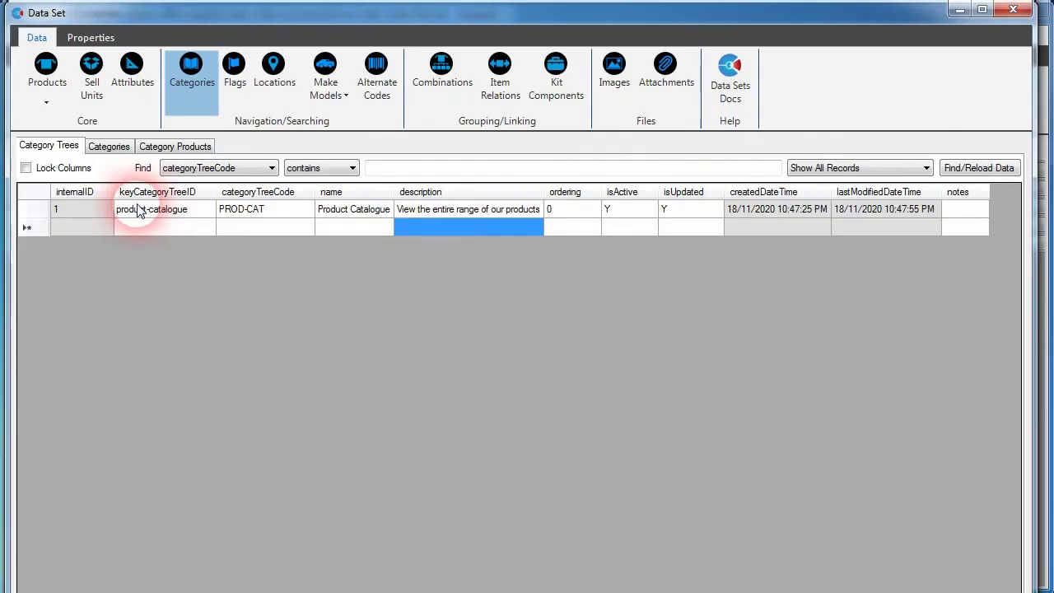
left_click(279, 72)
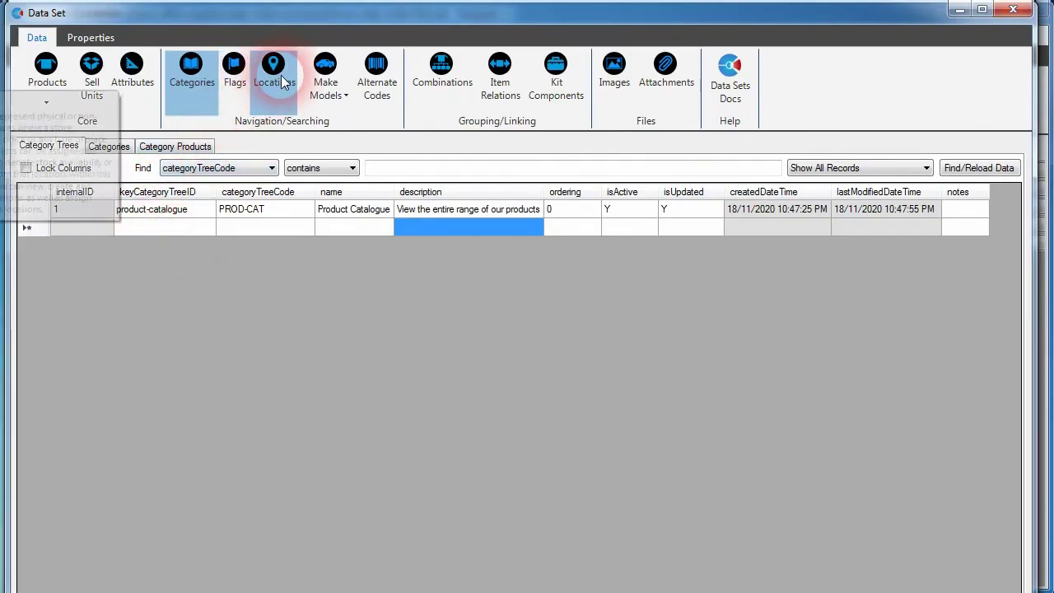
left_click(247, 146)
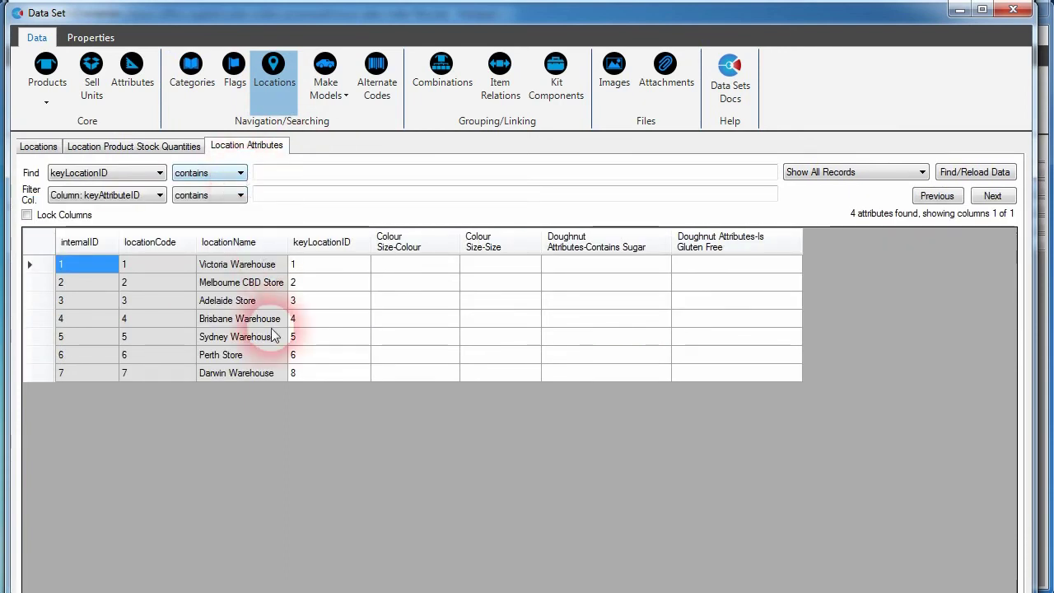
left_click(33, 147)
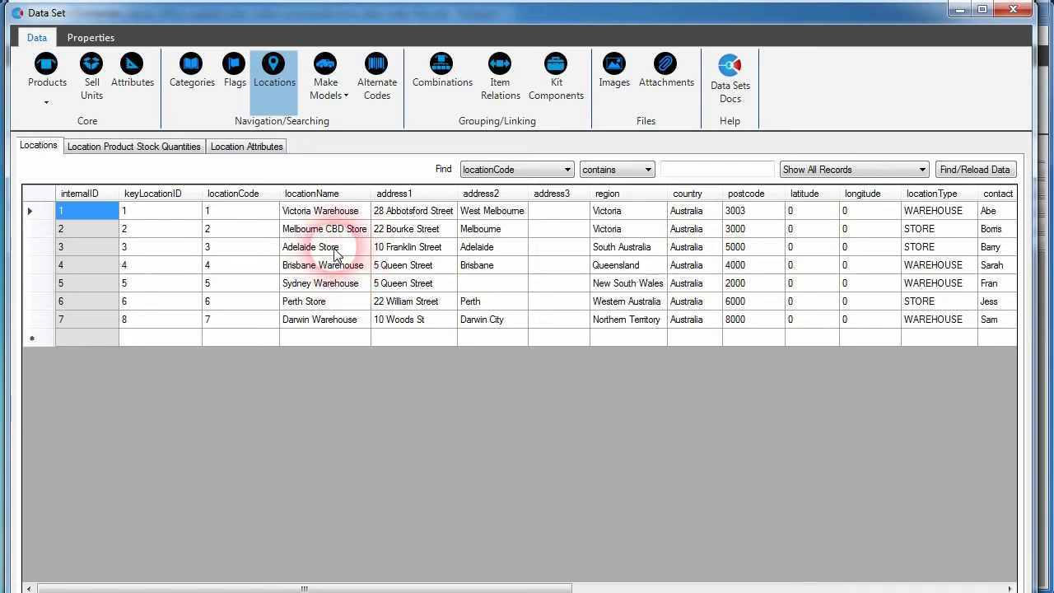
Scroll across the locations grid, revisit Location Attributes, then bring up the Attribute Profiles
left_click_drag(318, 576, 557, 582)
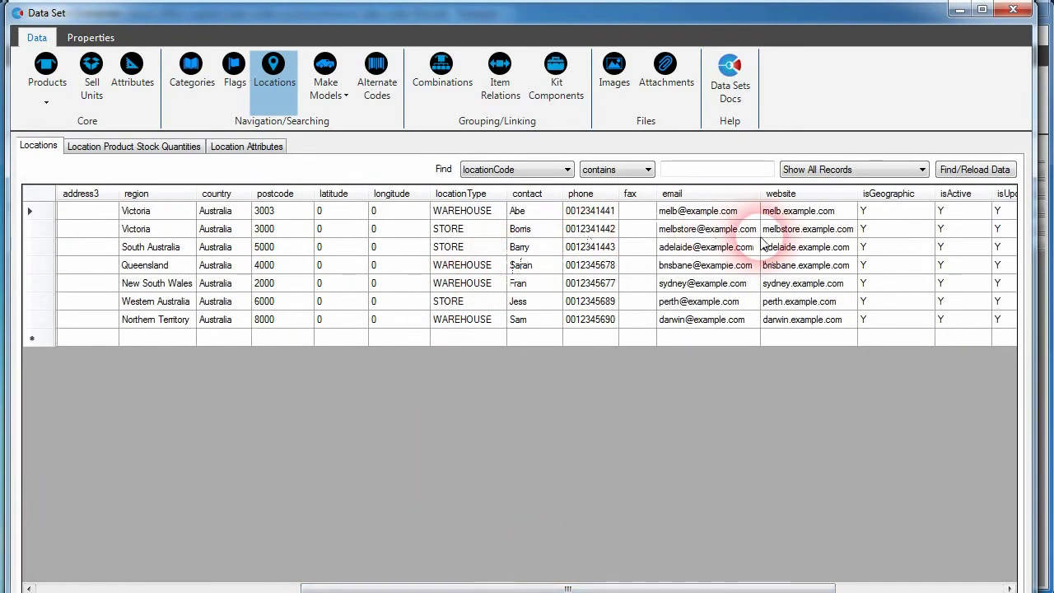
left_click_drag(639, 586, 713, 586)
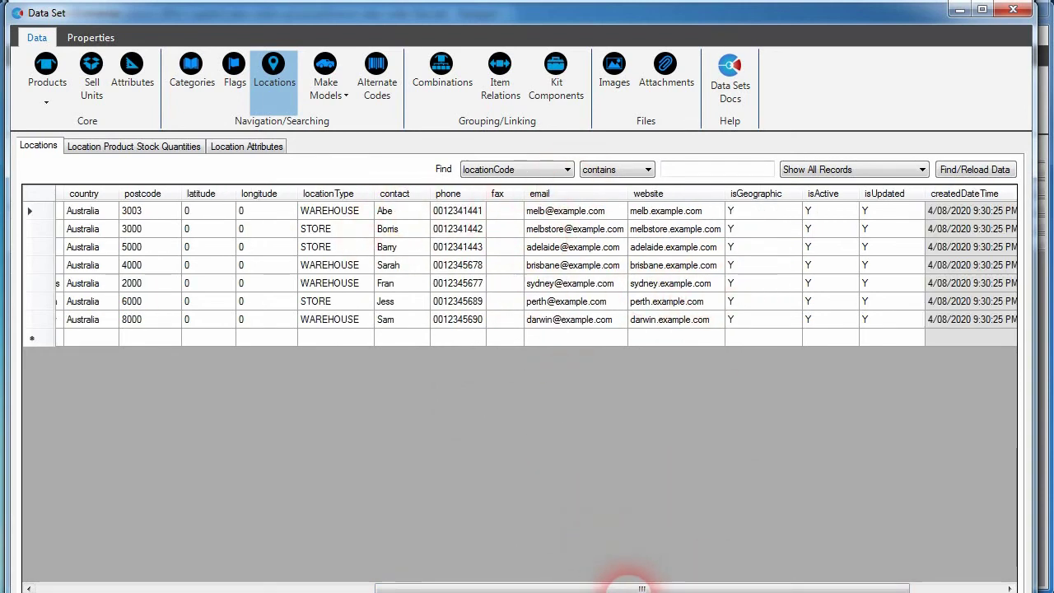
left_click_drag(628, 589, 625, 587)
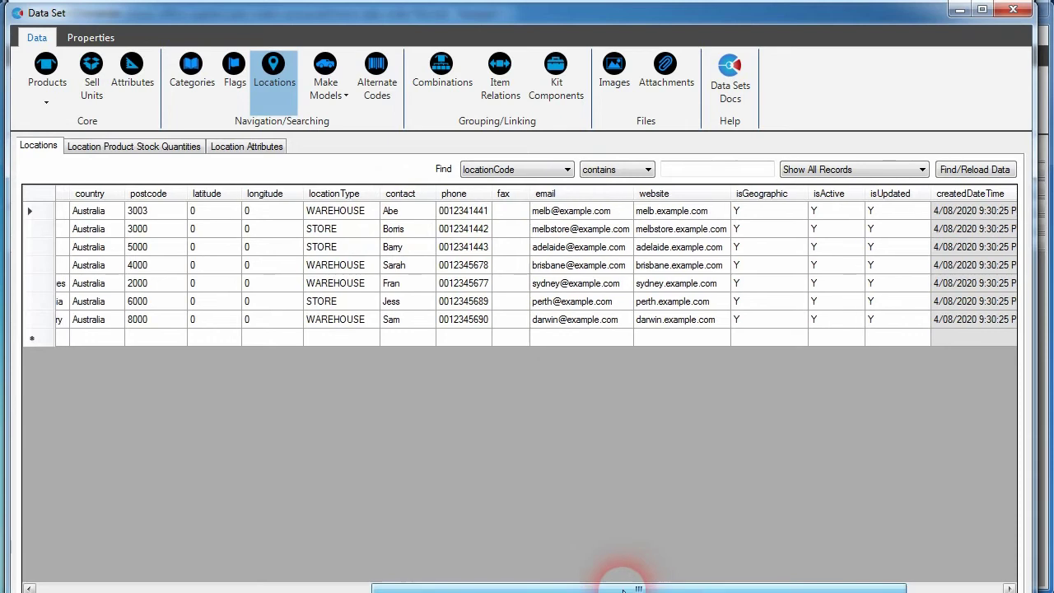
left_click_drag(508, 590, 214, 587)
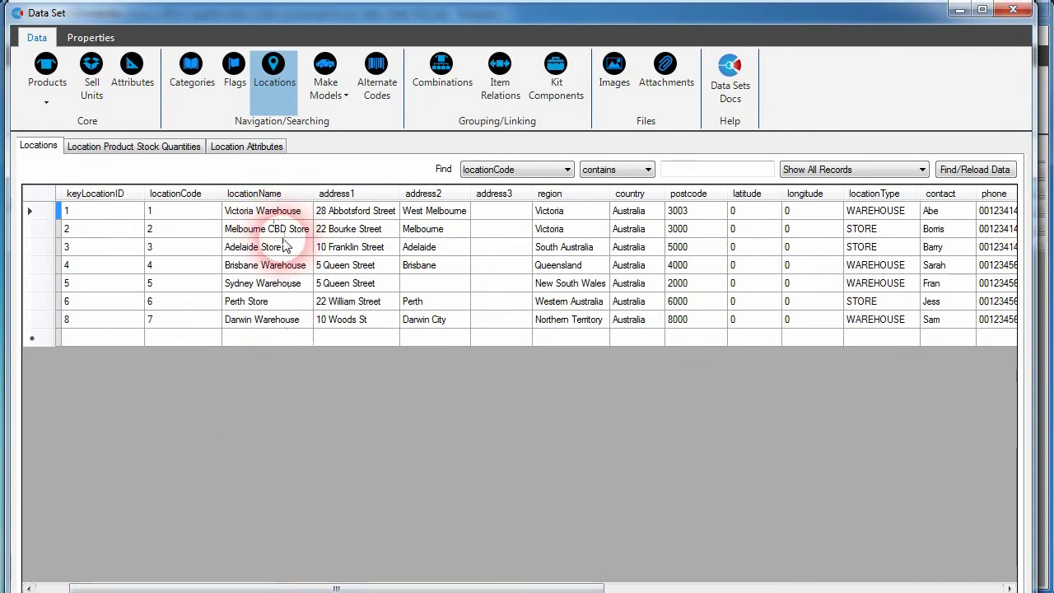
left_click(246, 147)
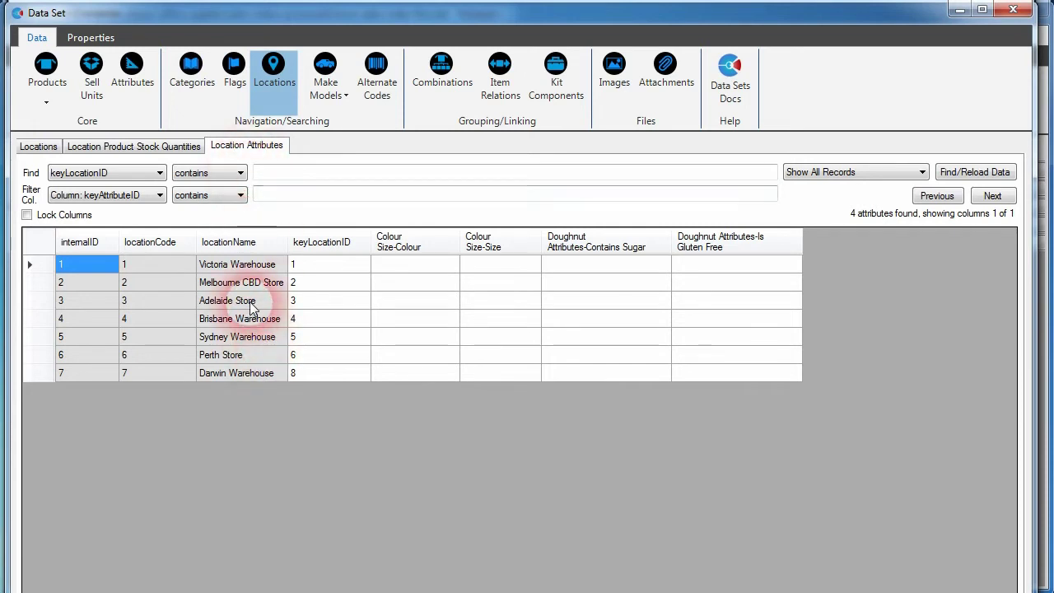
left_click(133, 69)
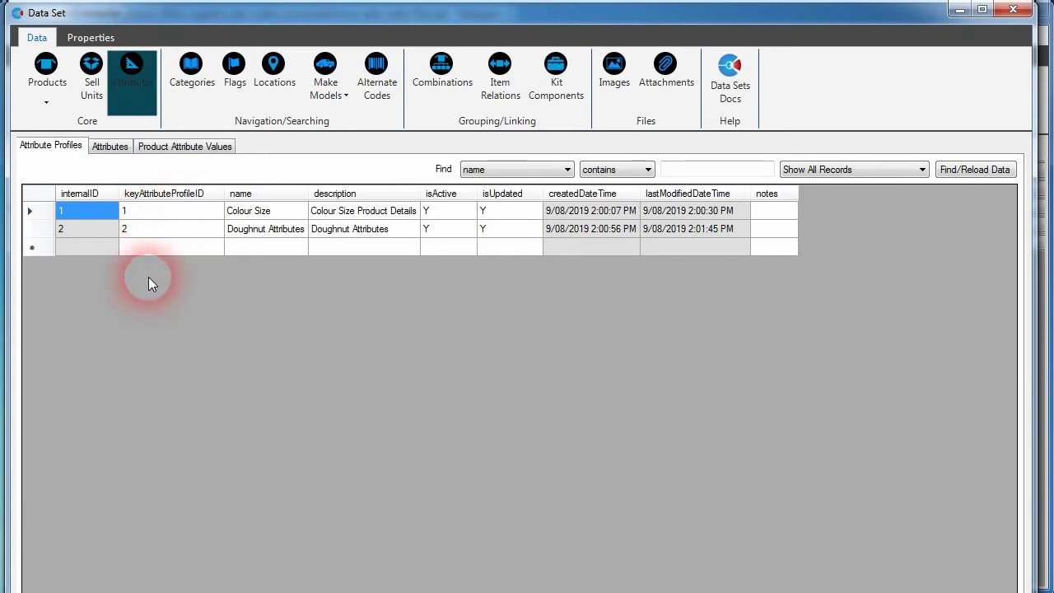
Create attribute profile 3 named Locations
left_click(148, 247)
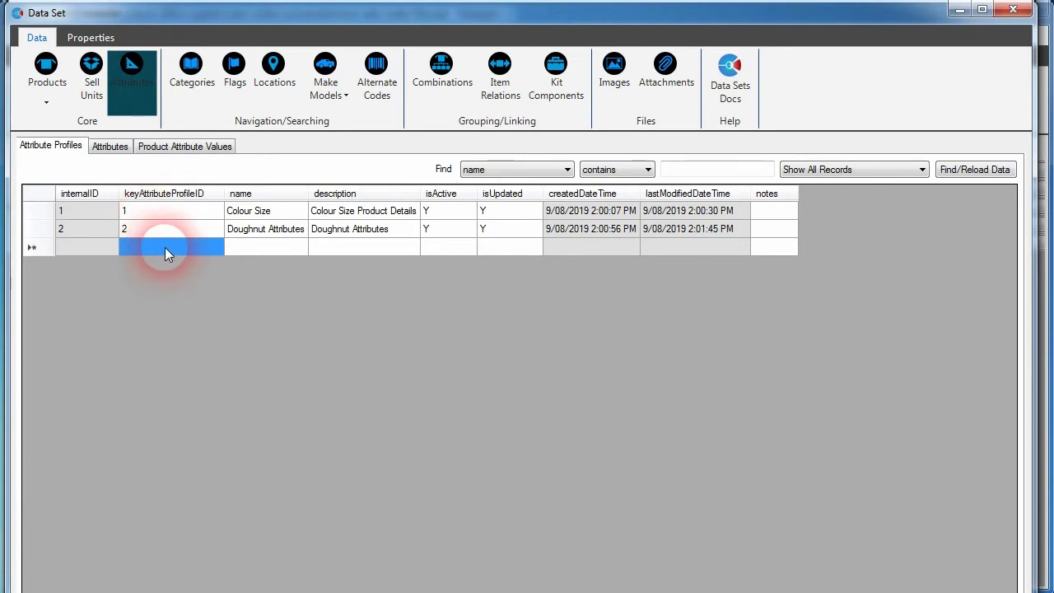
type("3")
left_click(249, 255)
left_click(278, 259)
type("LOca")
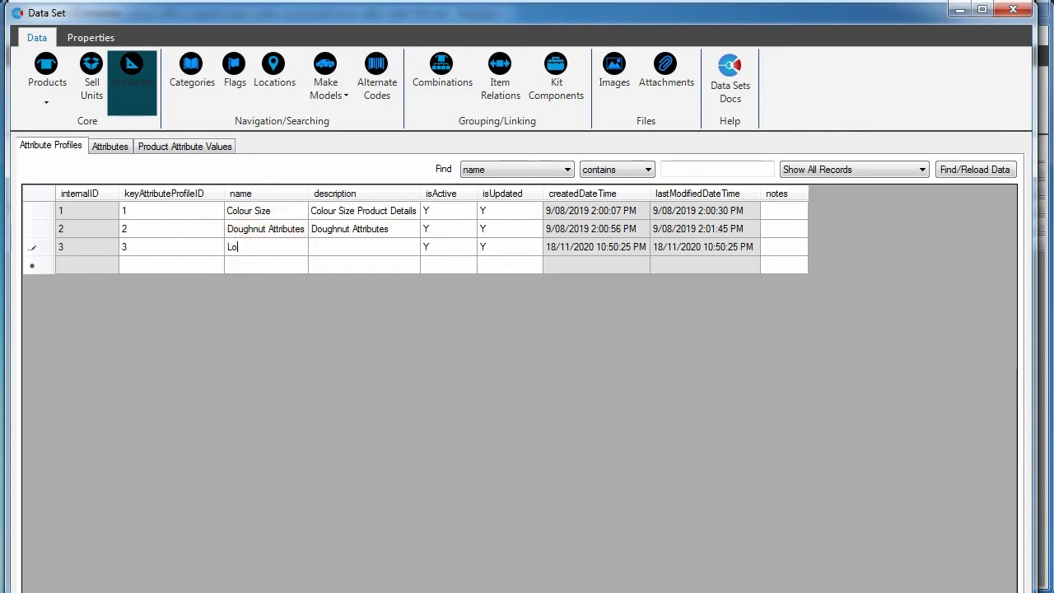
left_click(287, 255)
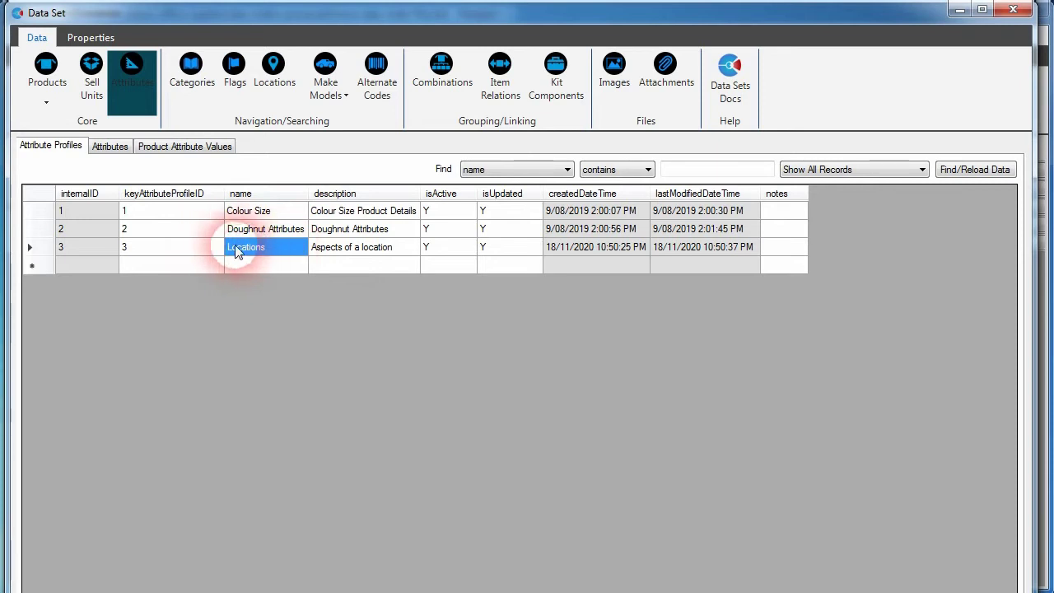
Add attribute 3-parking-spaces named 'Number Of Parking Spaces' under profile 3
left_click(112, 148)
left_click(198, 282)
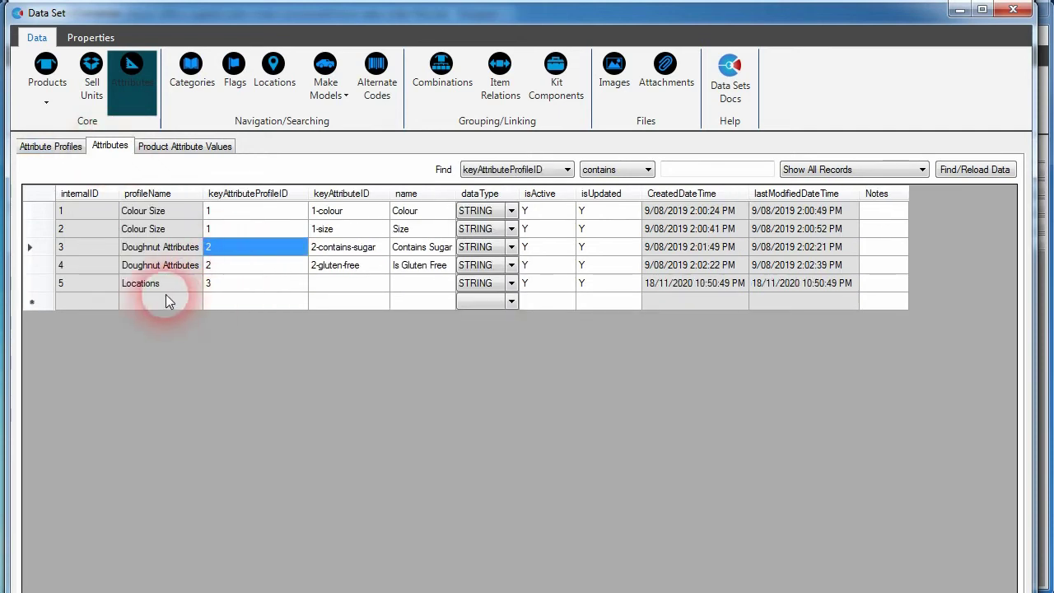
left_click(367, 290)
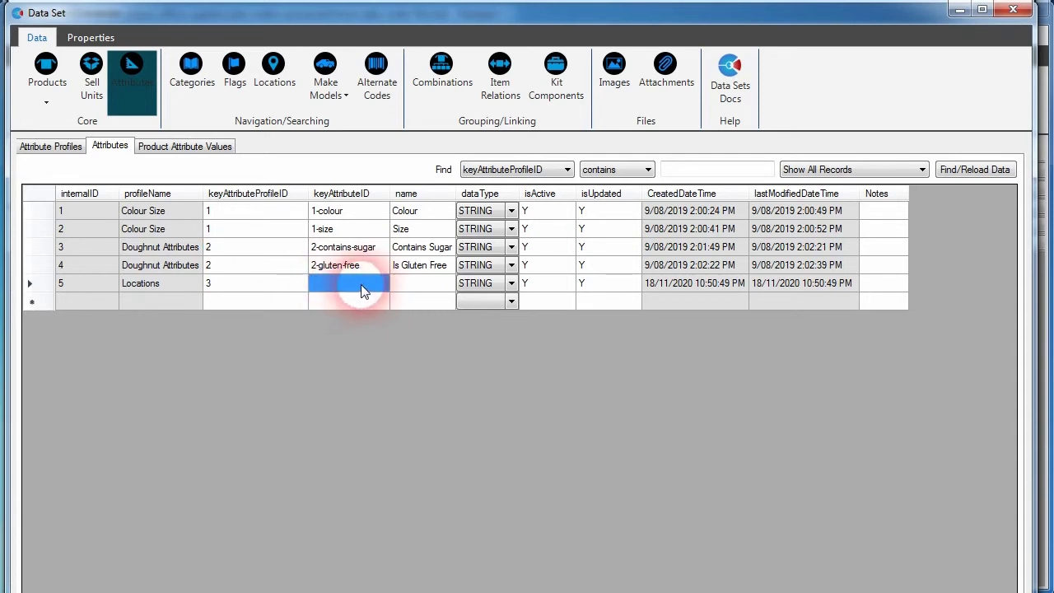
left_click(364, 291)
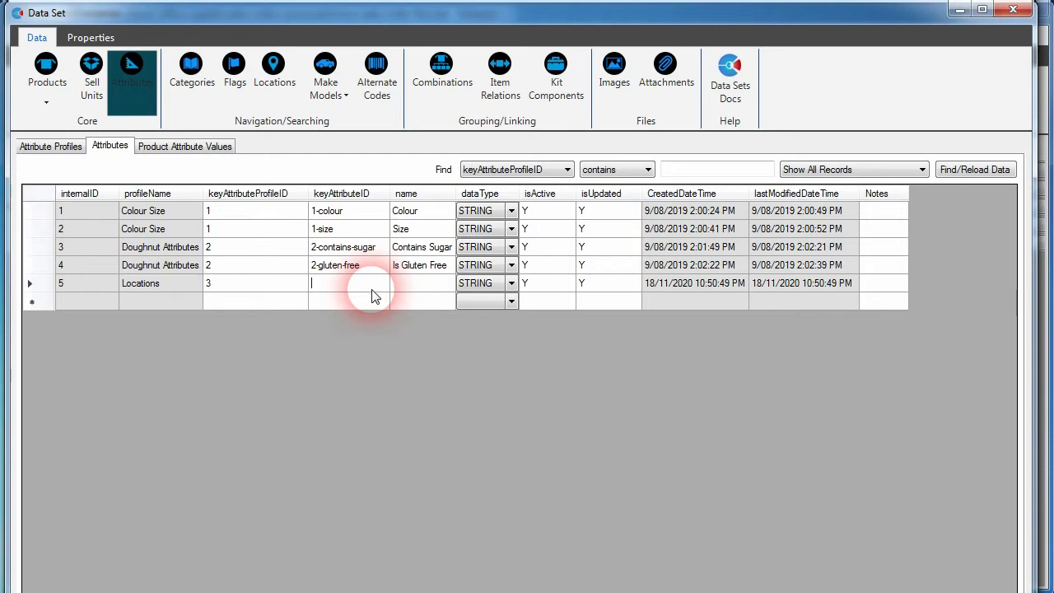
type("3-parking-")
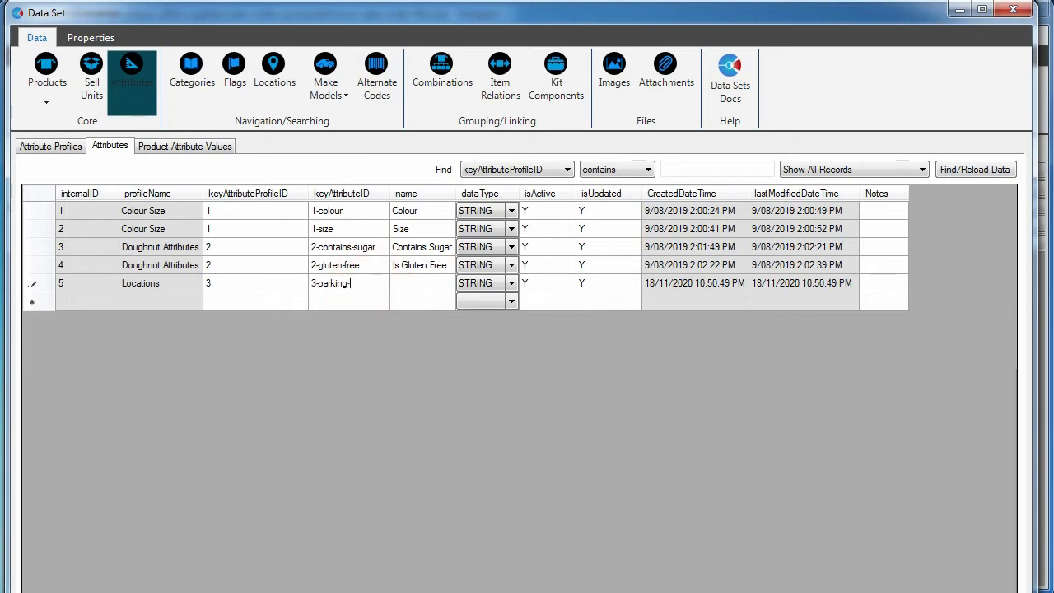
type("spaces")
left_click(436, 285)
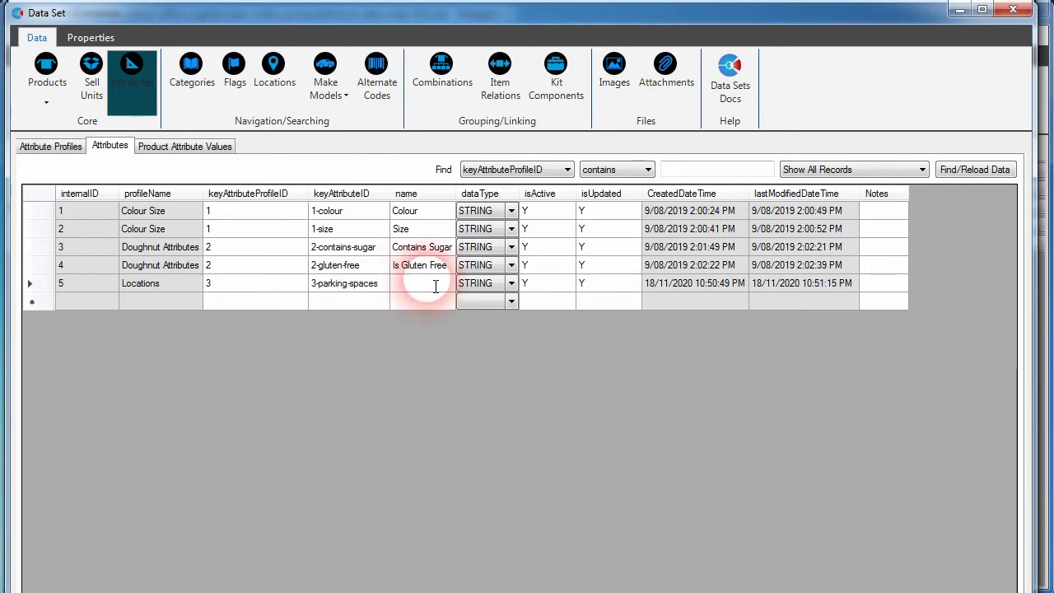
type("Number Of")
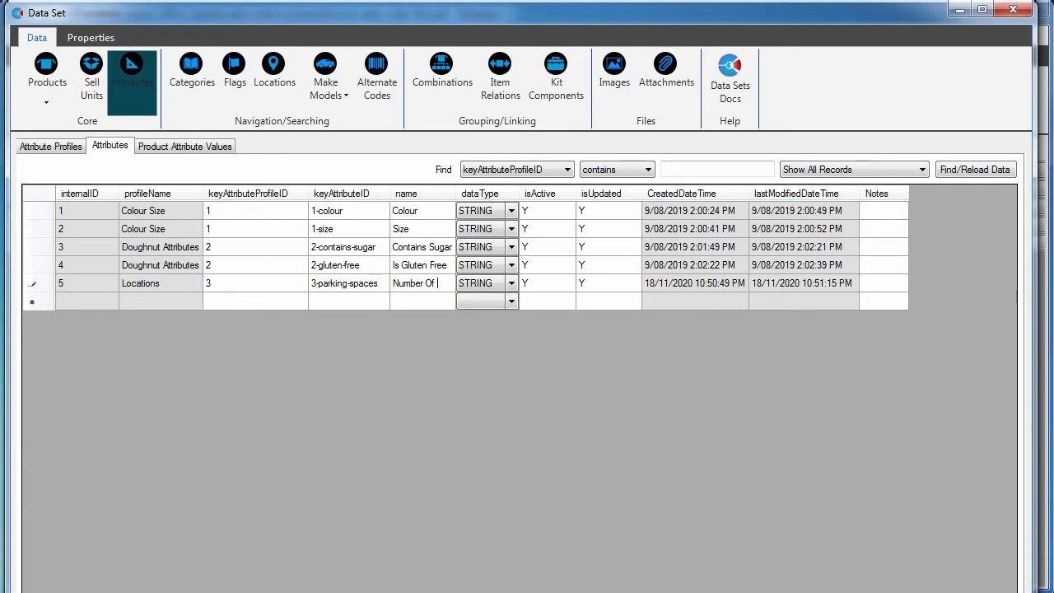
type(" Parking Spaces")
key("Return")
Add a second profile 3 attribute for disabled parking spaces, copying then editing the key to be unique
left_click(226, 301)
type("3")
left_click(353, 301)
type("3-parking-spaces")
key("Tab")
left_click(353, 302)
left_click(353, 303)
left_click(363, 351)
left_click(350, 301)
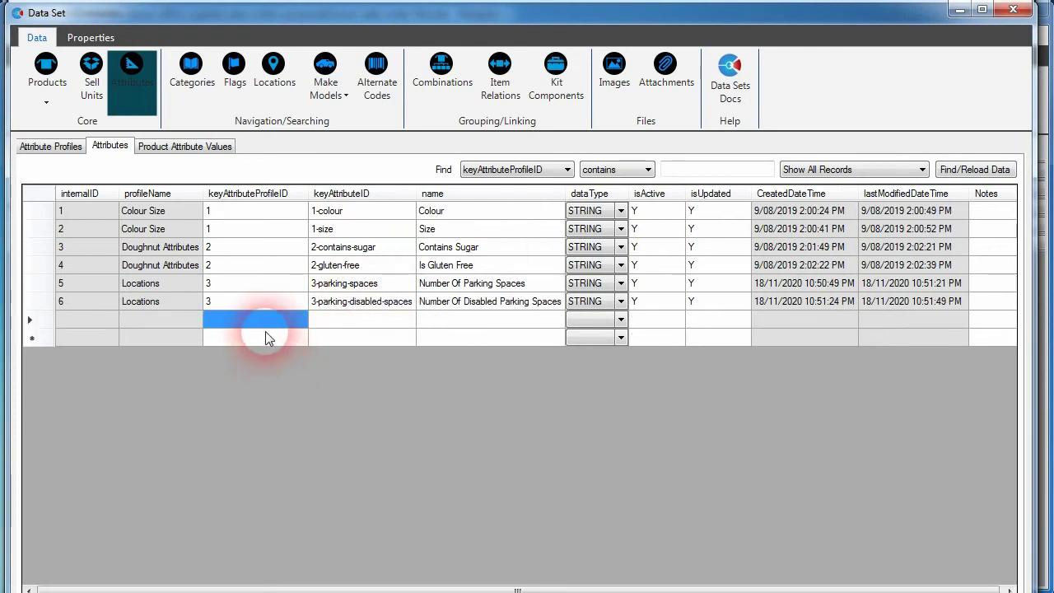
Add a third profile 3 attribute for loading bays with a 3-loading- key
left_click(207, 323)
type("3")
left_click(335, 319)
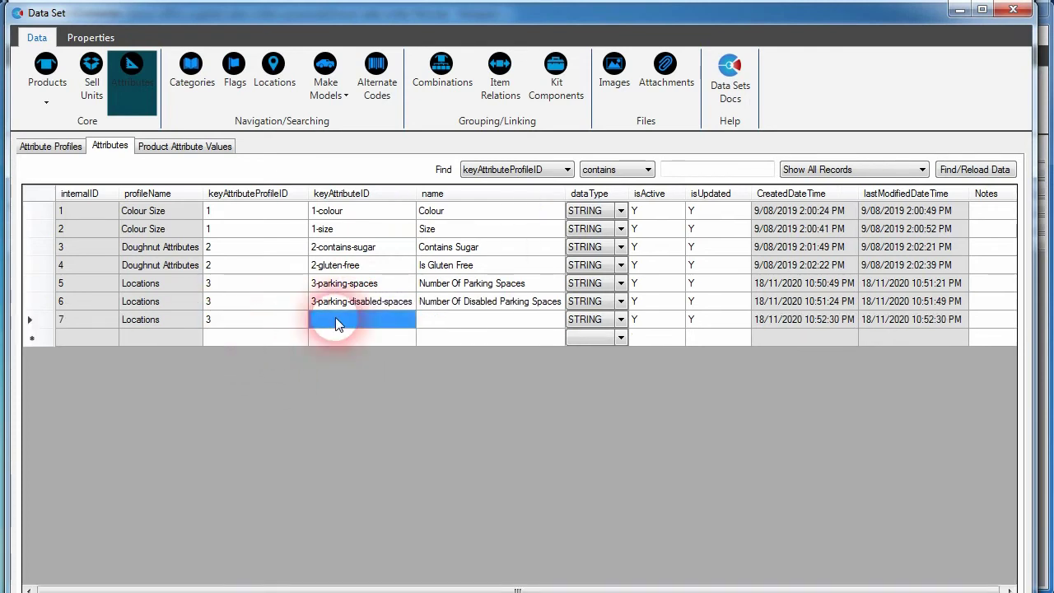
left_click(335, 318)
type("3-loadi")
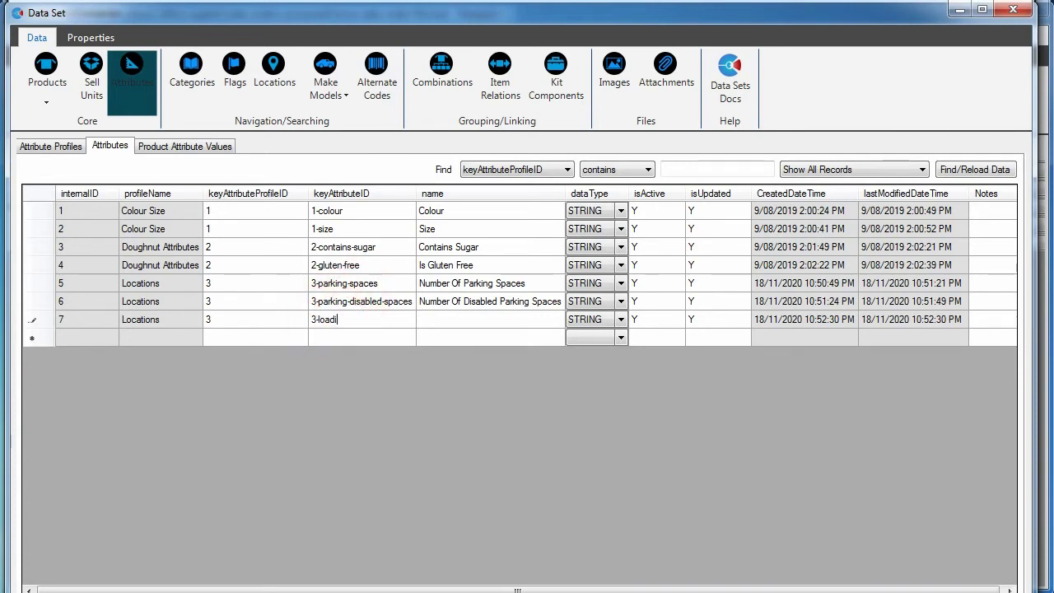
type("ng-bays")
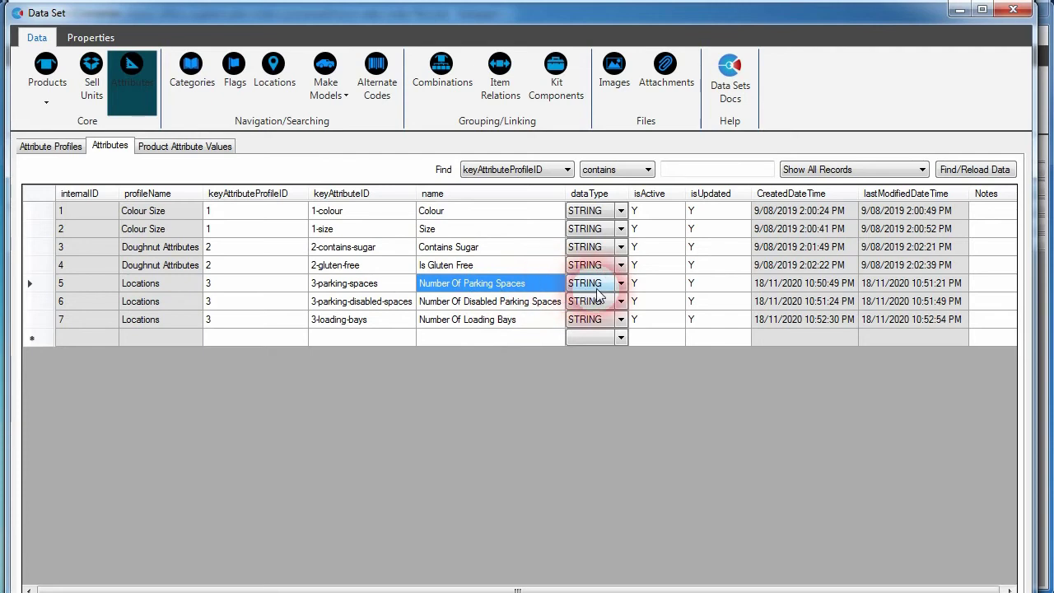
Change the parking spaces, disabled parking spaces and loading bays data types from STRING to NUMBER
left_click(591, 284)
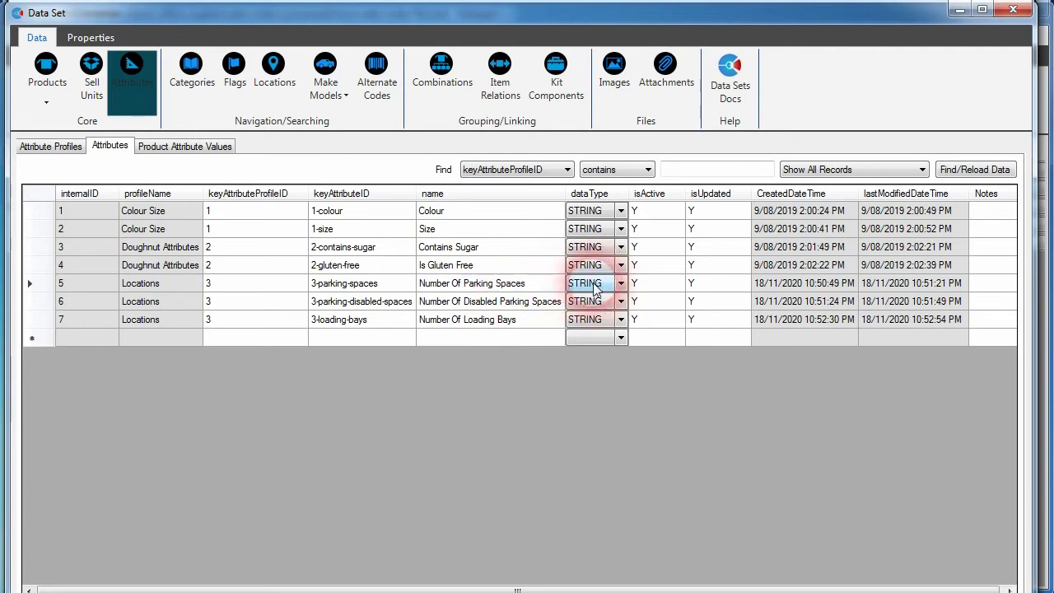
left_click(595, 288)
left_click(588, 308)
left_click(590, 301)
left_click(593, 302)
left_click(588, 326)
left_click(592, 319)
left_click(595, 320)
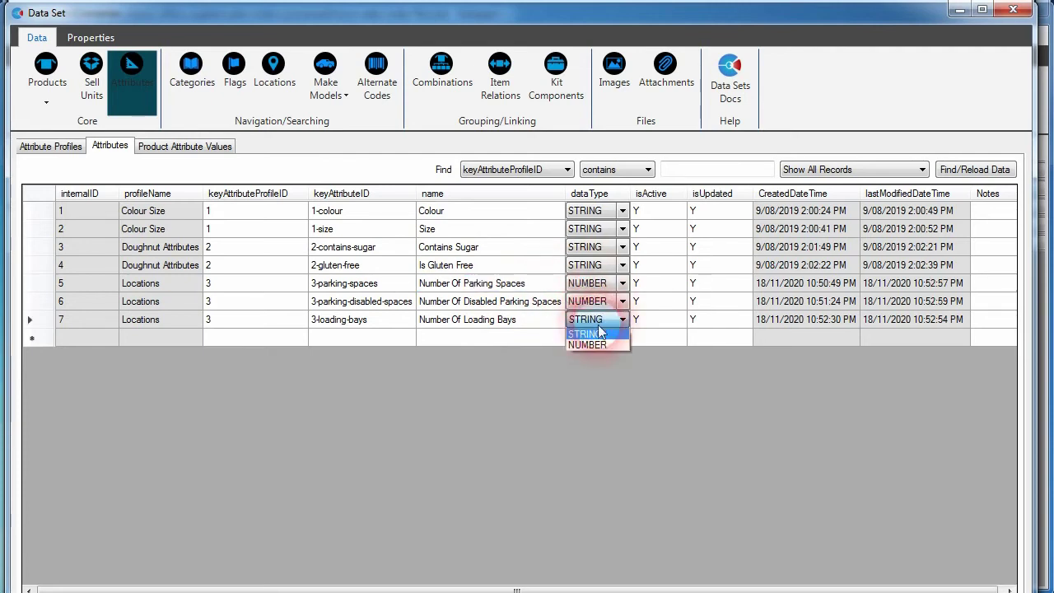
left_click(586, 345)
left_click(472, 338)
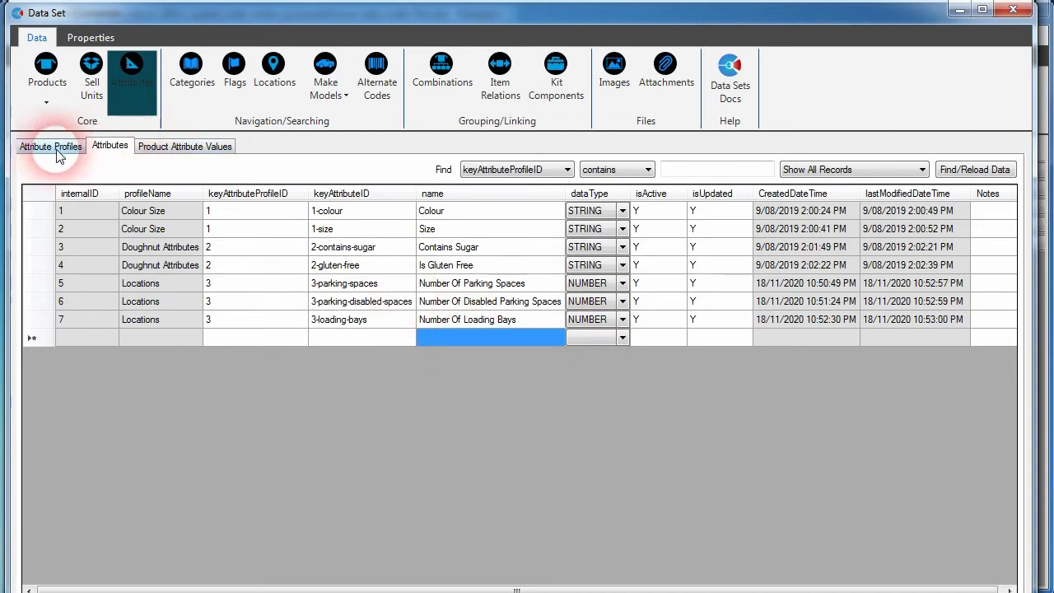
Reload the Location Attributes grid so the new parking and loading bay attributes appear
left_click(272, 73)
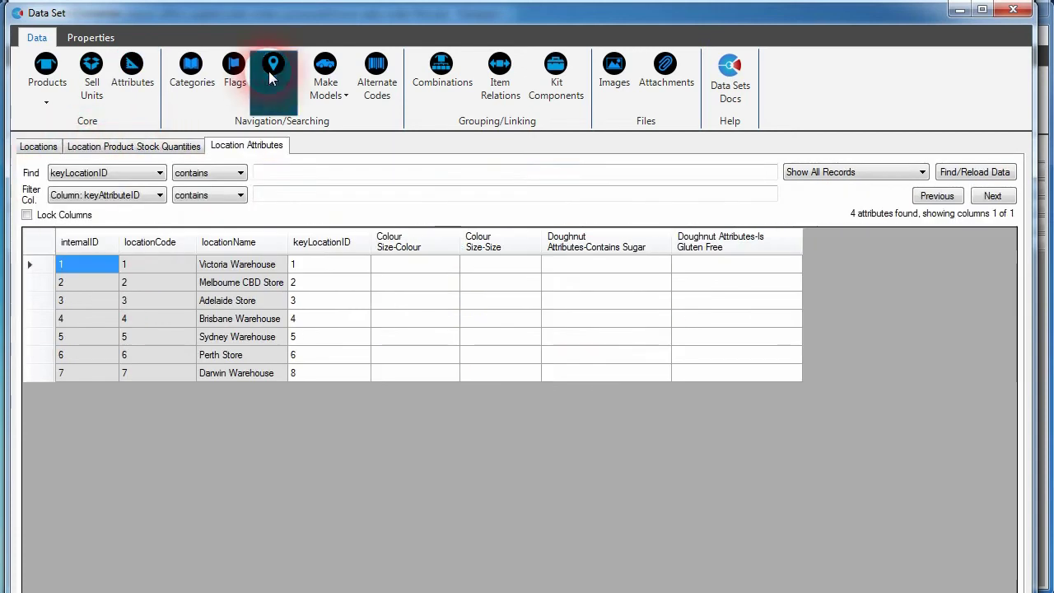
left_click(973, 175)
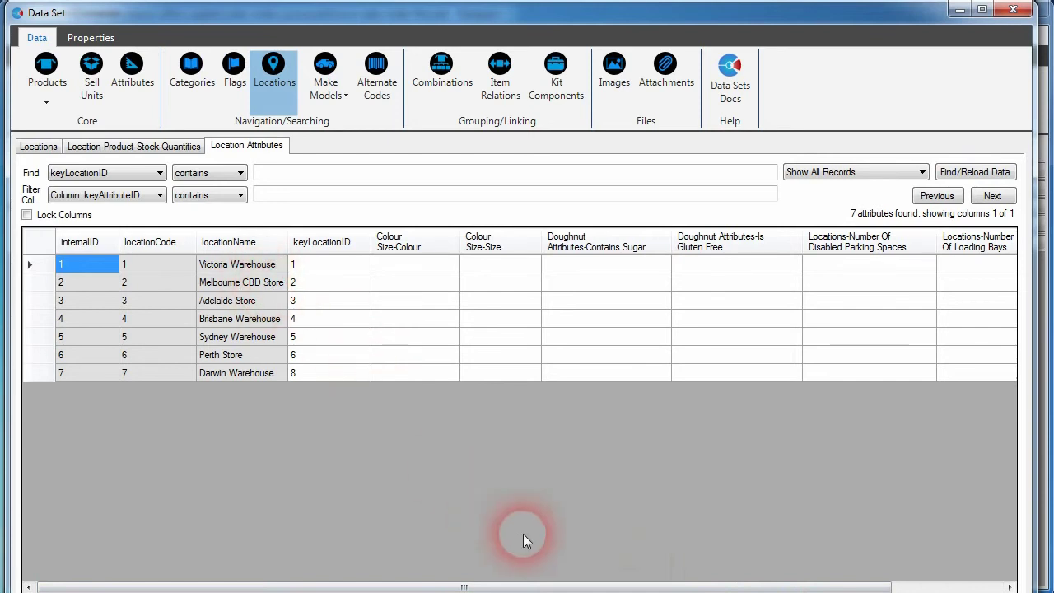
left_click_drag(527, 587, 614, 587)
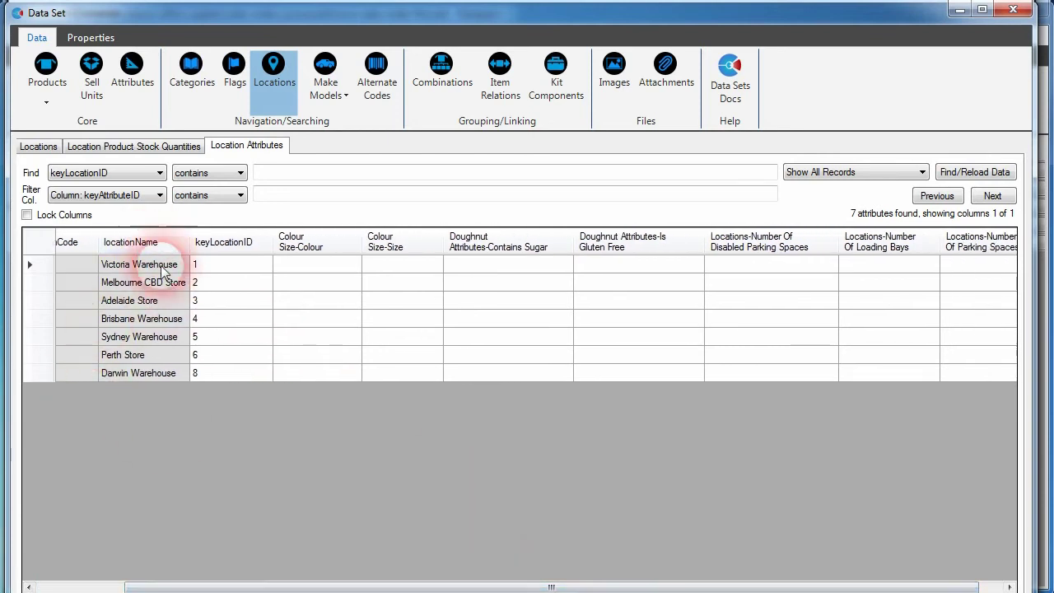
Give Melbourne CBD Store 100 parking spaces, 5 disabled parking spaces and 3 loading bays
left_click(951, 287)
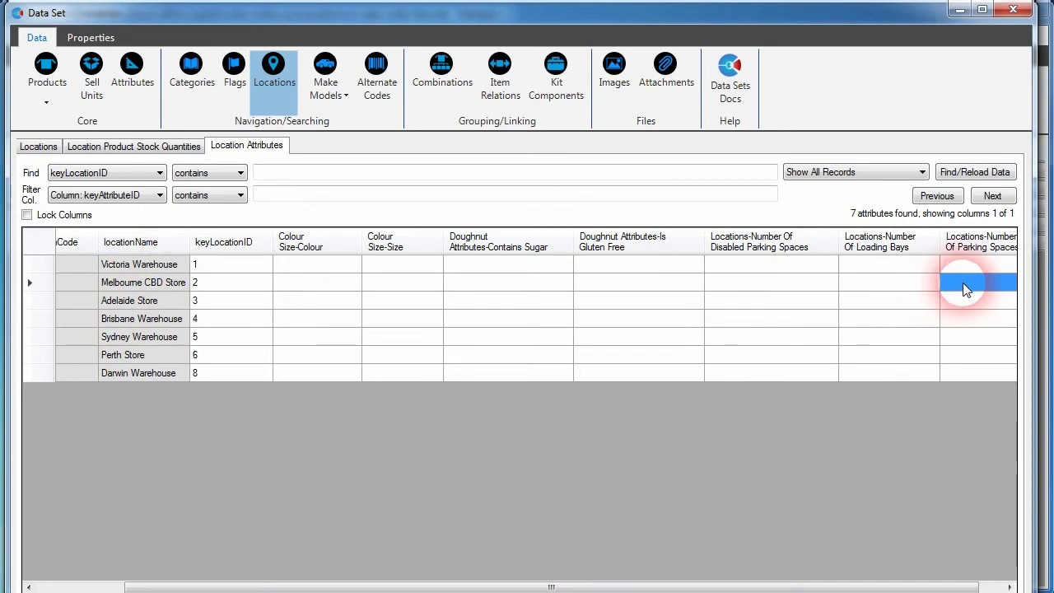
type("100")
left_click(906, 308)
left_click(791, 294)
left_click(795, 296)
left_click(786, 283)
left_click(788, 282)
type("5")
left_click(859, 298)
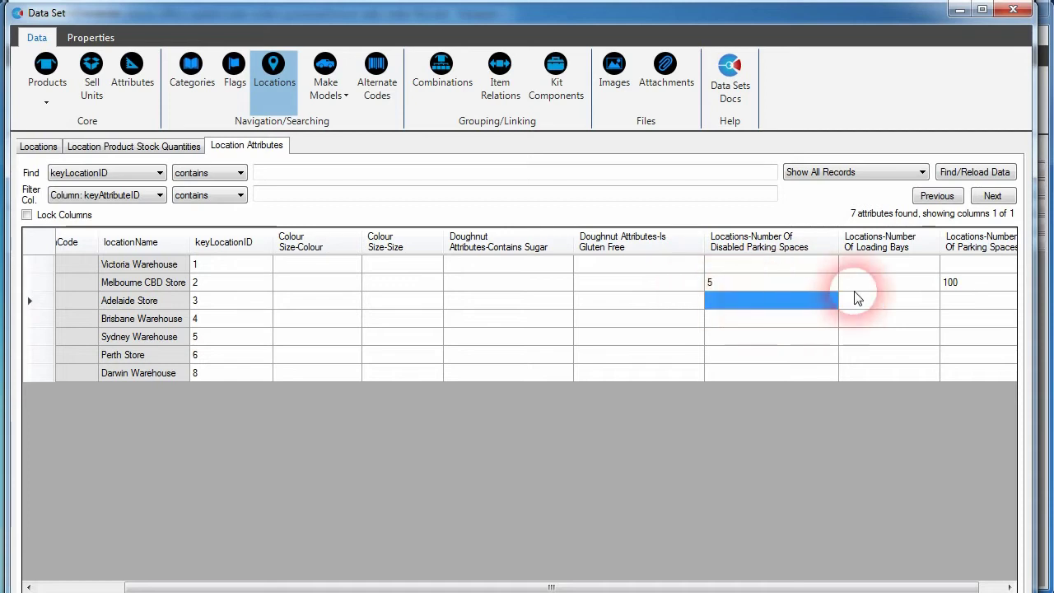
left_click(859, 282)
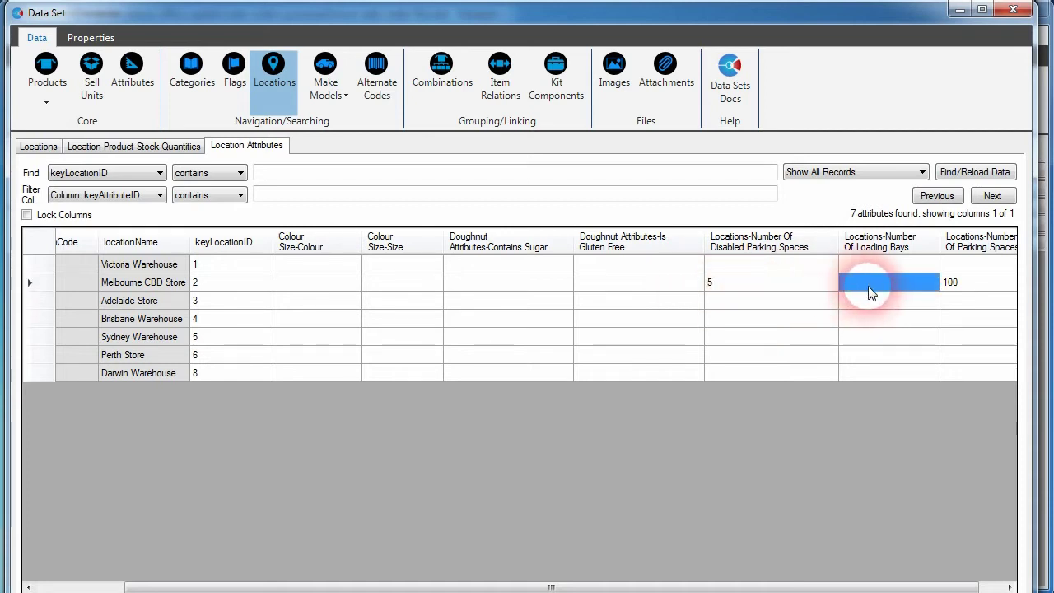
left_click(868, 286)
type("3")
left_click(860, 302)
Give Adelaide Store 50 parking spaces, 2 disabled parking spaces and 1 loading bay
left_click(717, 301)
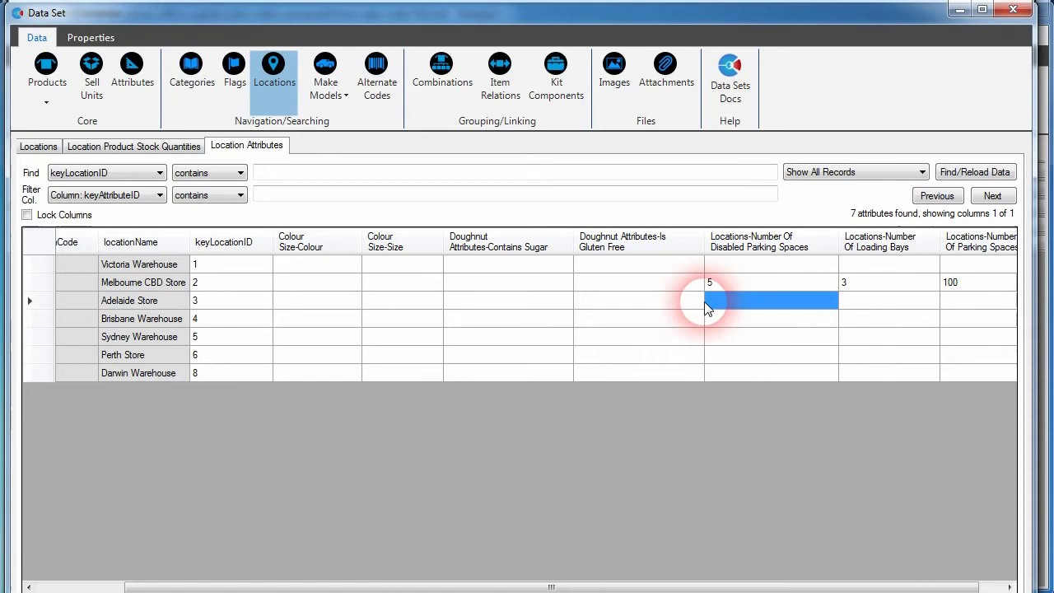
left_click(984, 302)
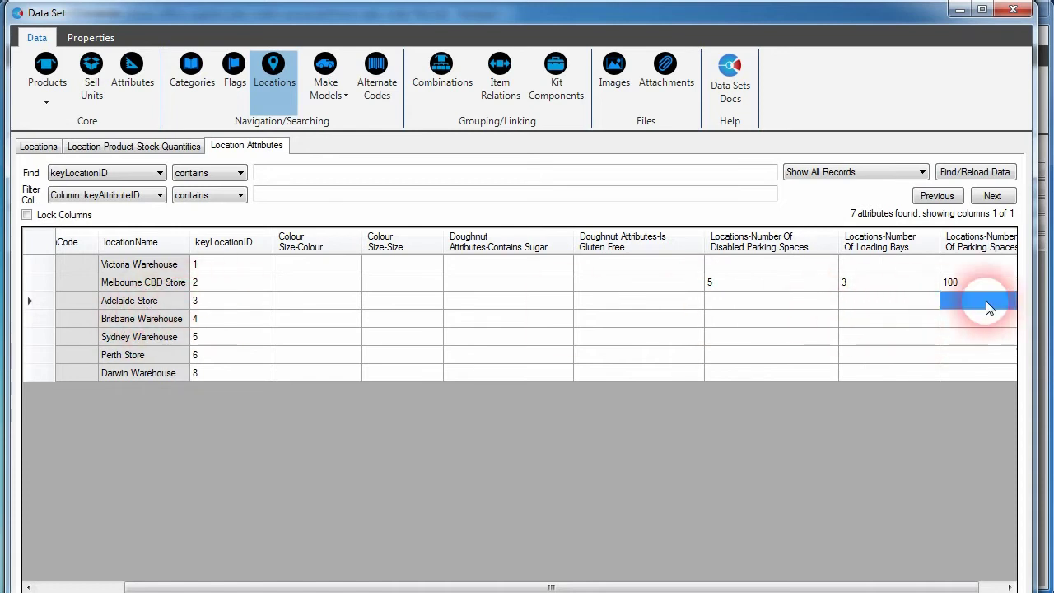
type("50")
left_click(902, 303)
left_click(804, 305)
type("2")
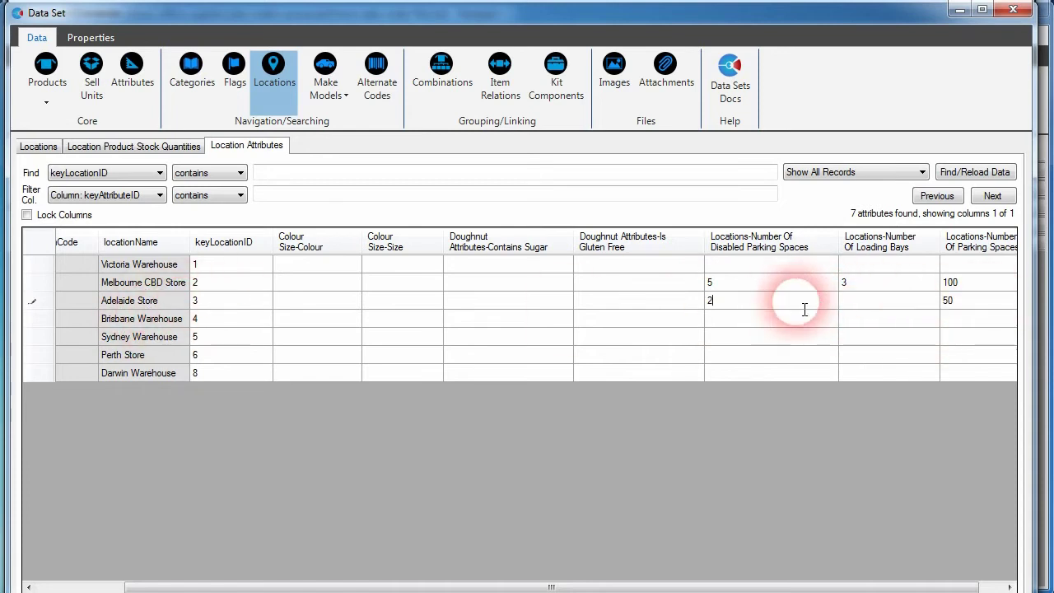
left_click(777, 322)
left_click(874, 303)
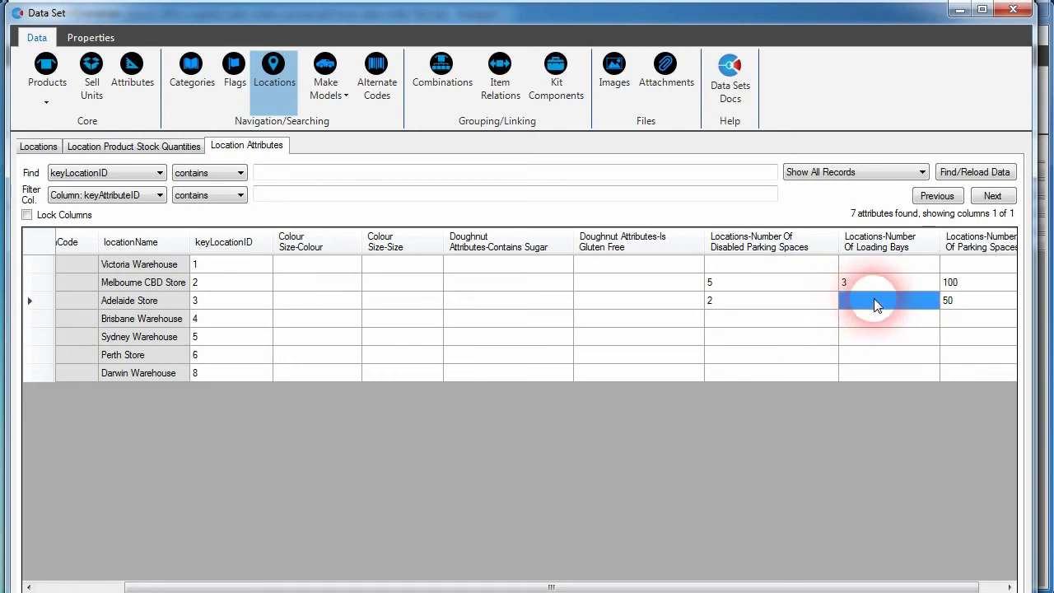
type("1")
left_click(869, 319)
left_click(786, 320)
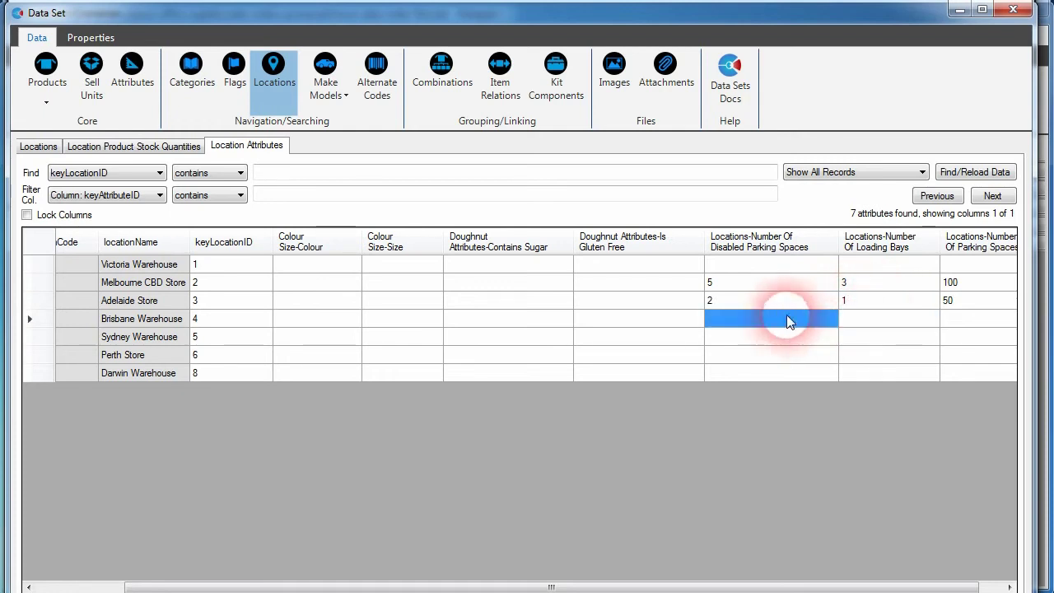
key("Up")
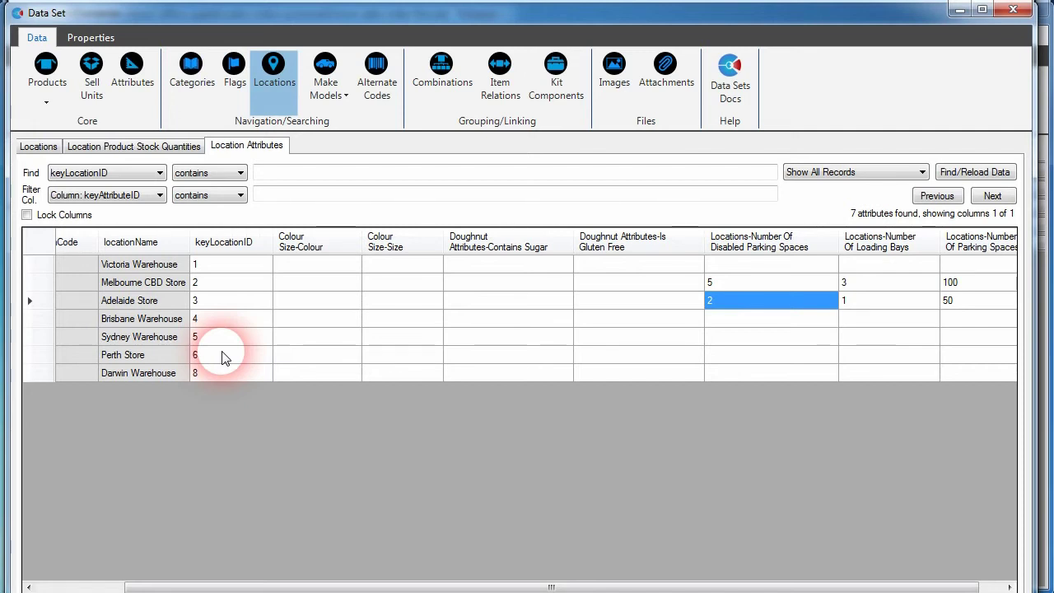
left_click_drag(433, 576, 436, 588)
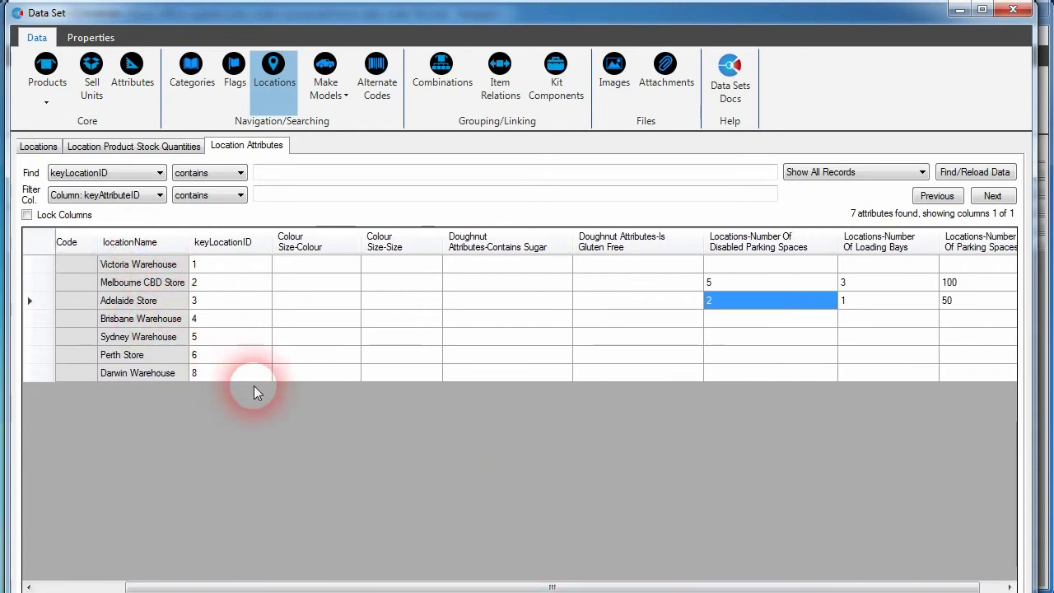
scroll(254, 386, "left", 3)
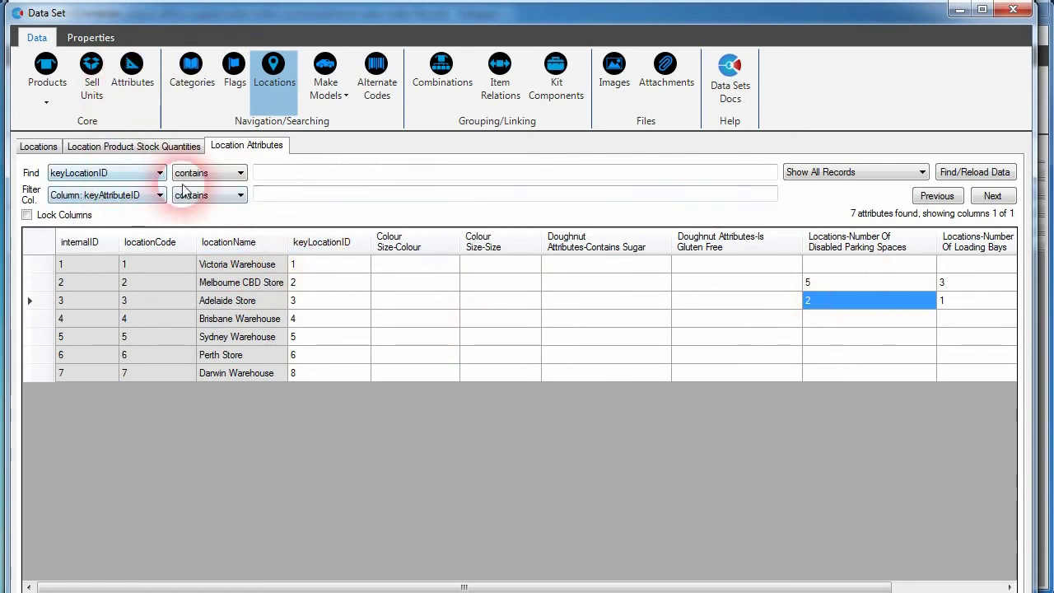
Filter the attribute columns to keyAttributeProfileID 3 and reload the grid
left_click(161, 173)
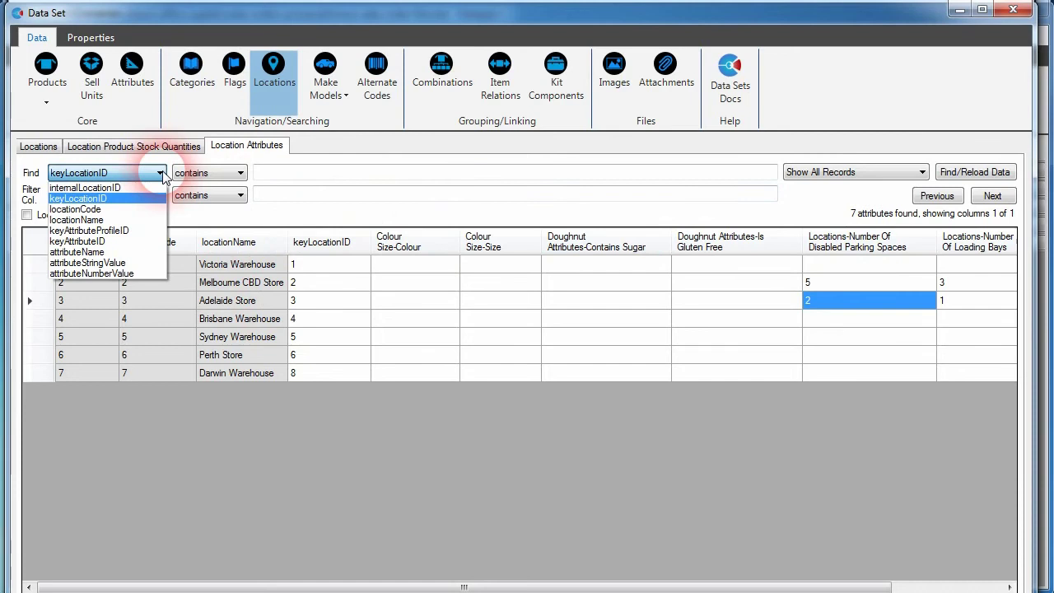
left_click(89, 231)
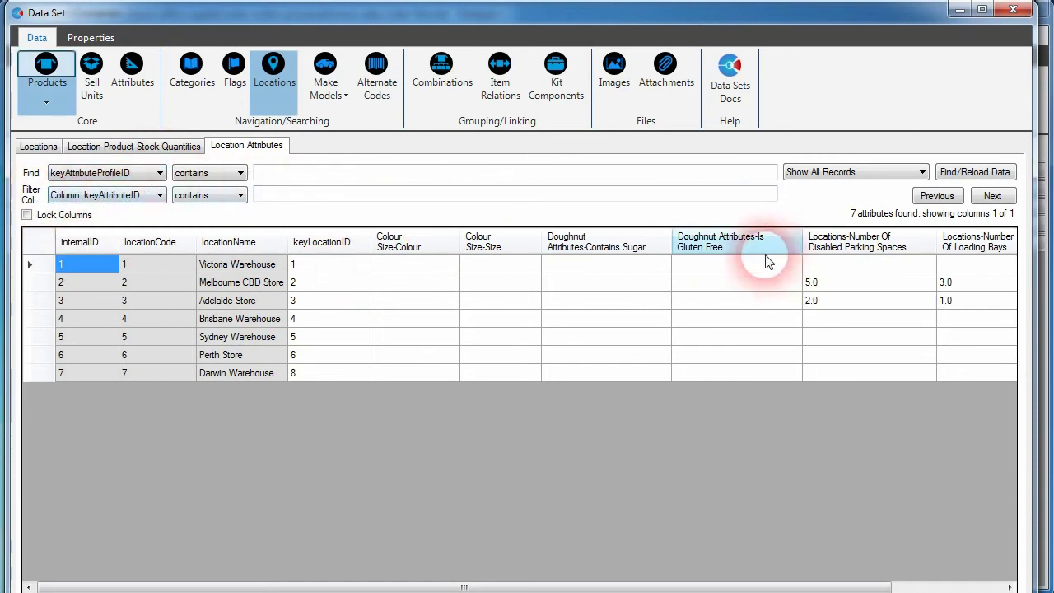
left_click(151, 198)
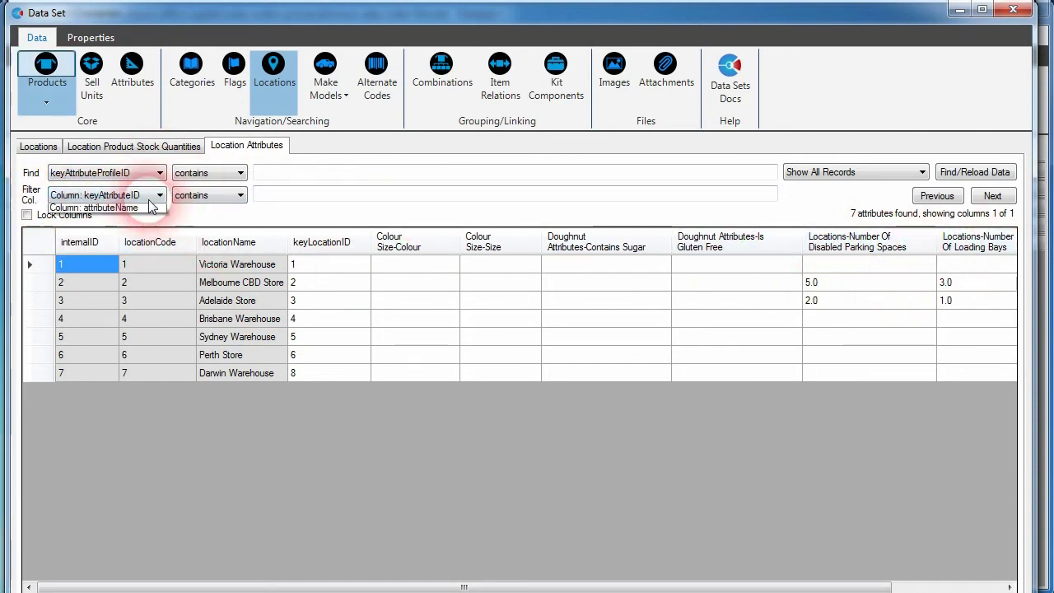
left_click(142, 229)
left_click(292, 195)
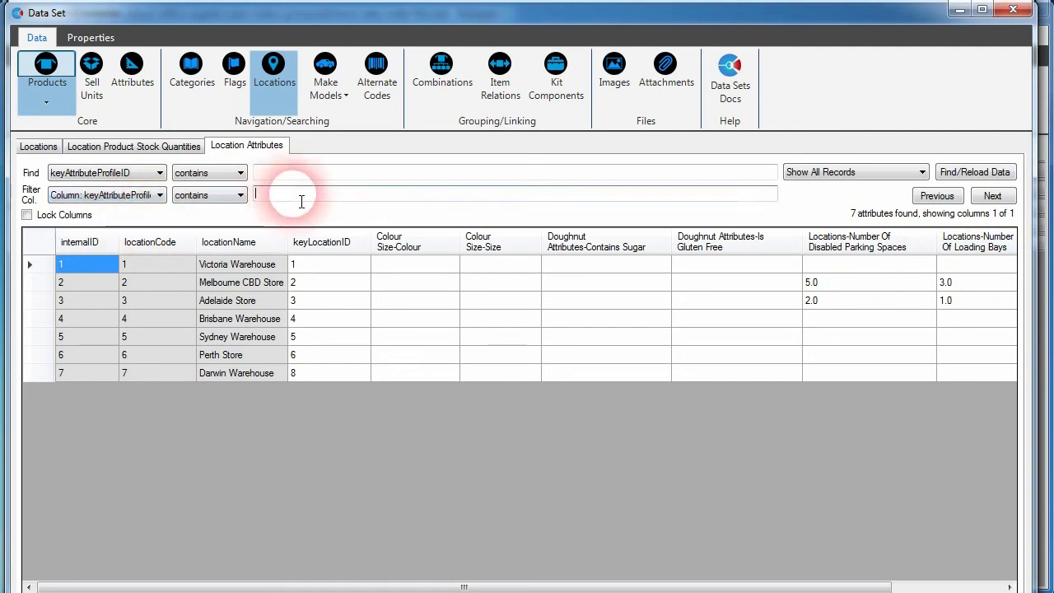
type("3")
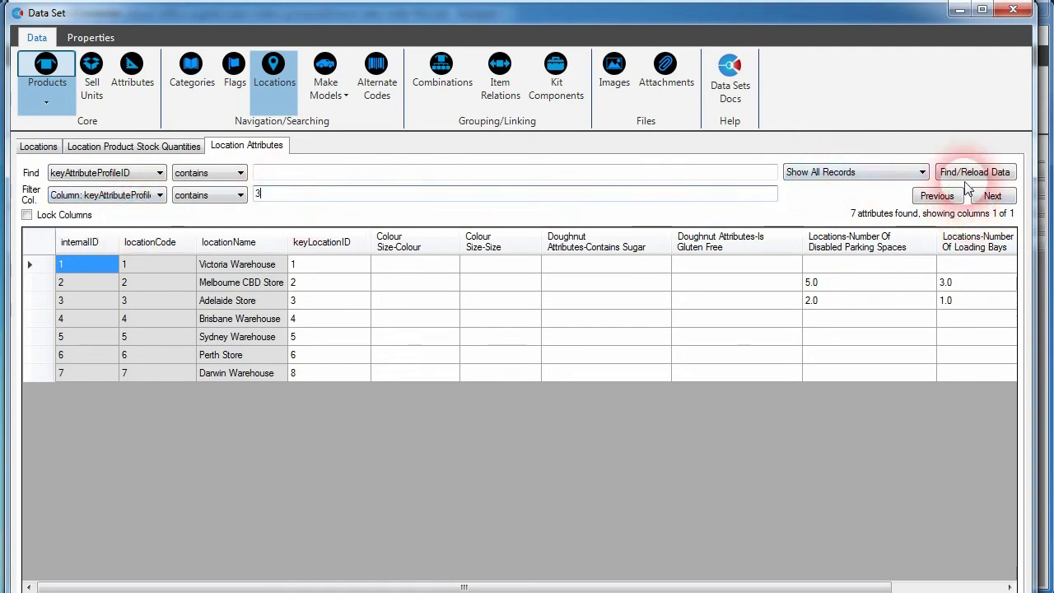
left_click(968, 174)
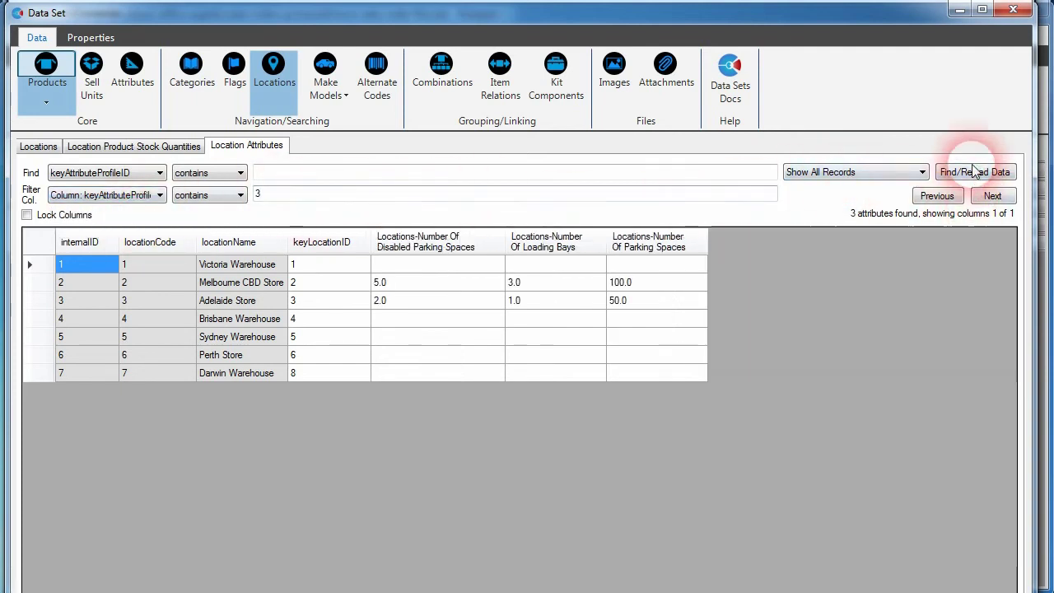
left_click(416, 321)
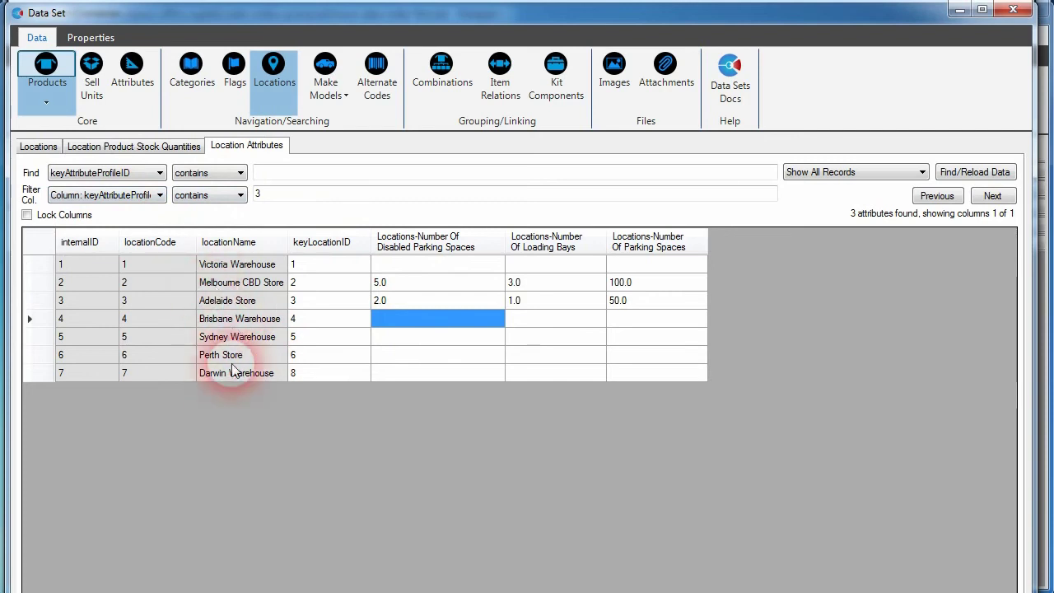
Find locations whose locationName contains Store, then select the Perth and Adelaide parking values
left_click(136, 177)
left_click(107, 212)
left_click(312, 183)
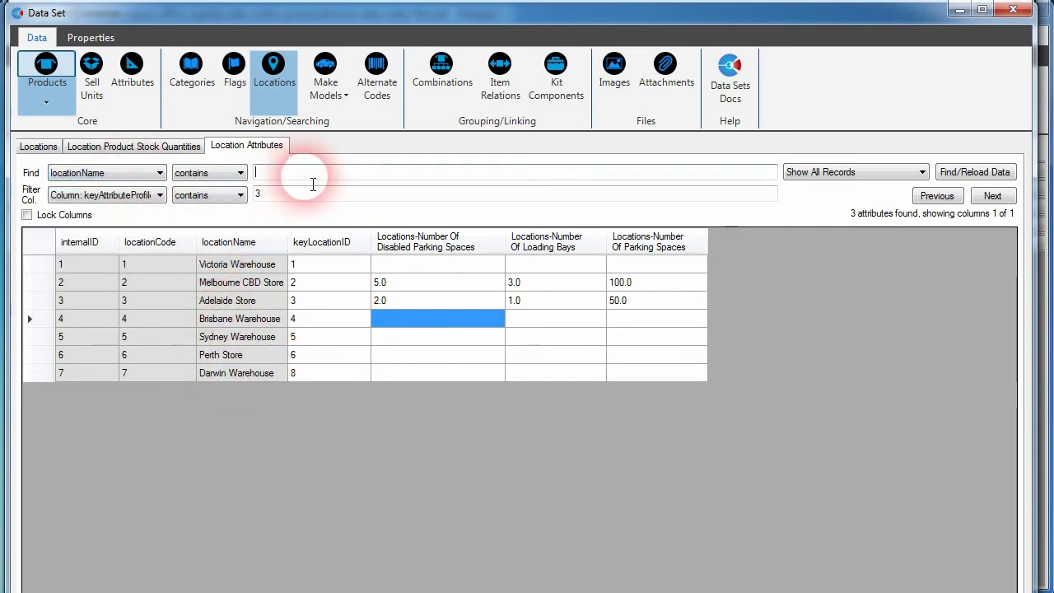
type("Store")
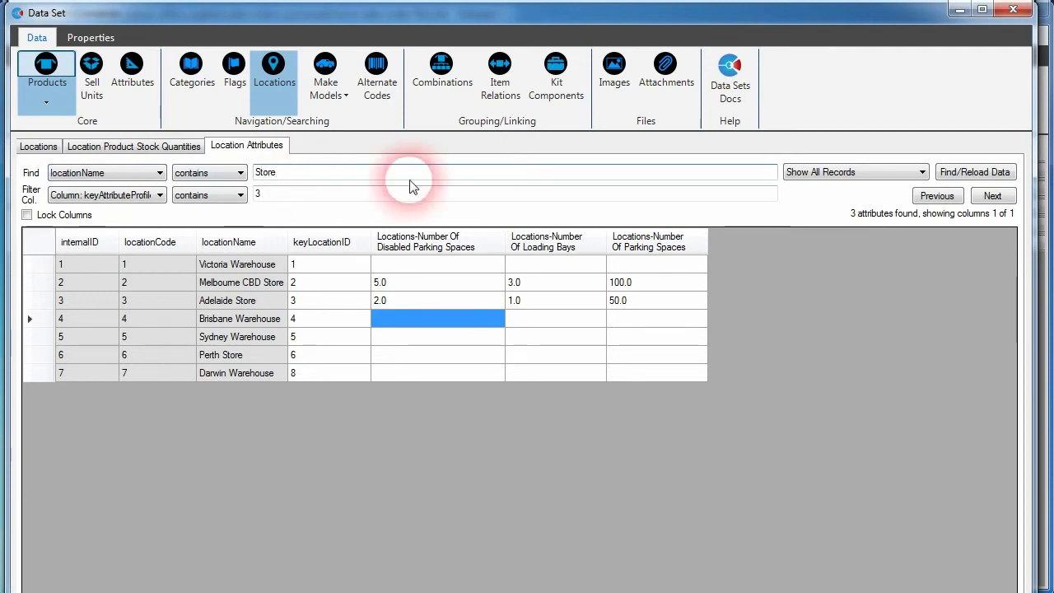
left_click(965, 172)
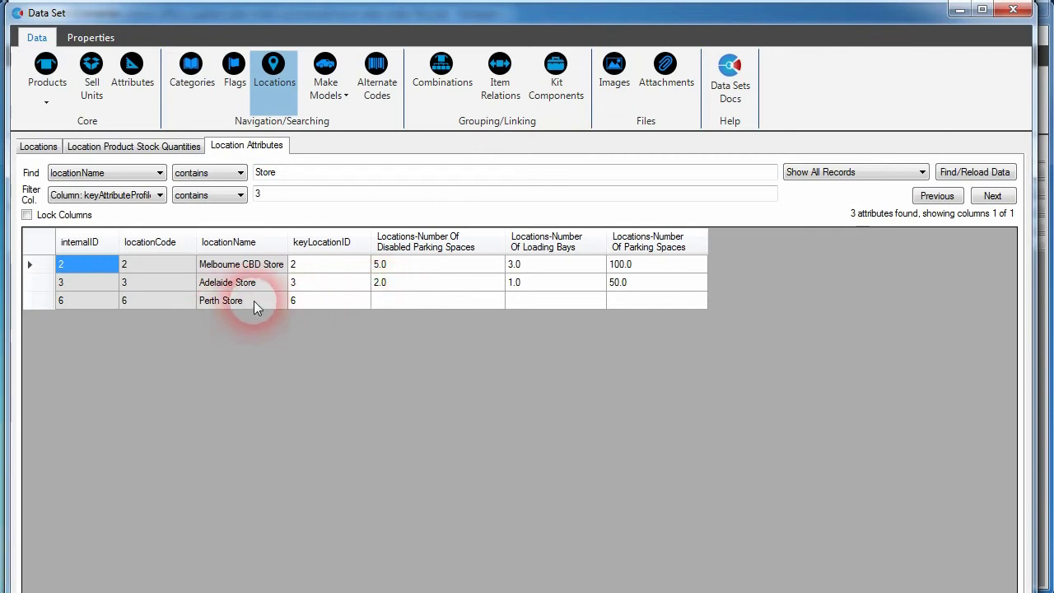
left_click(393, 303)
left_click(130, 82)
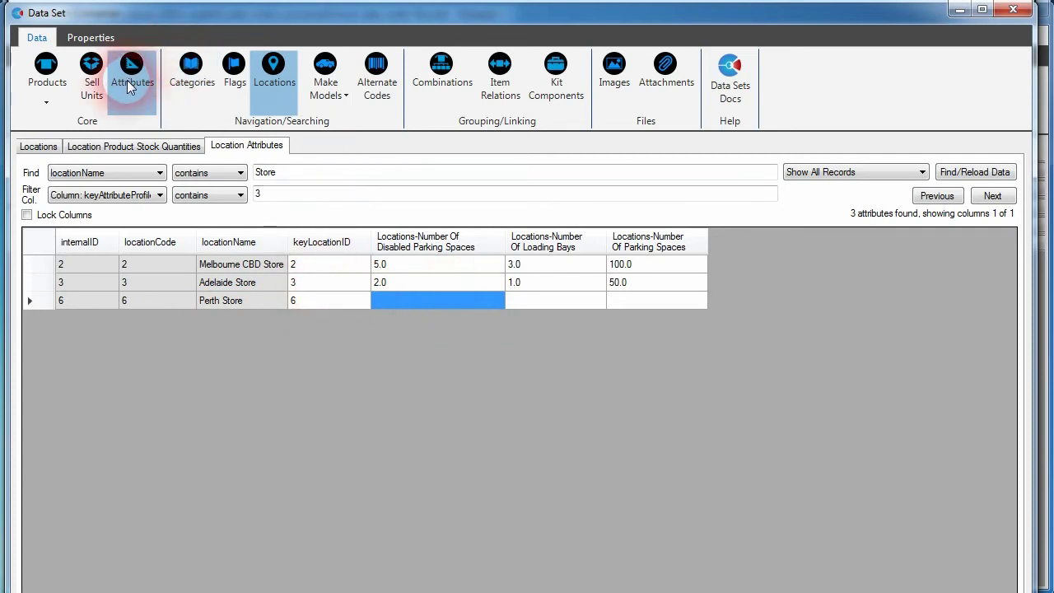
left_click(413, 289)
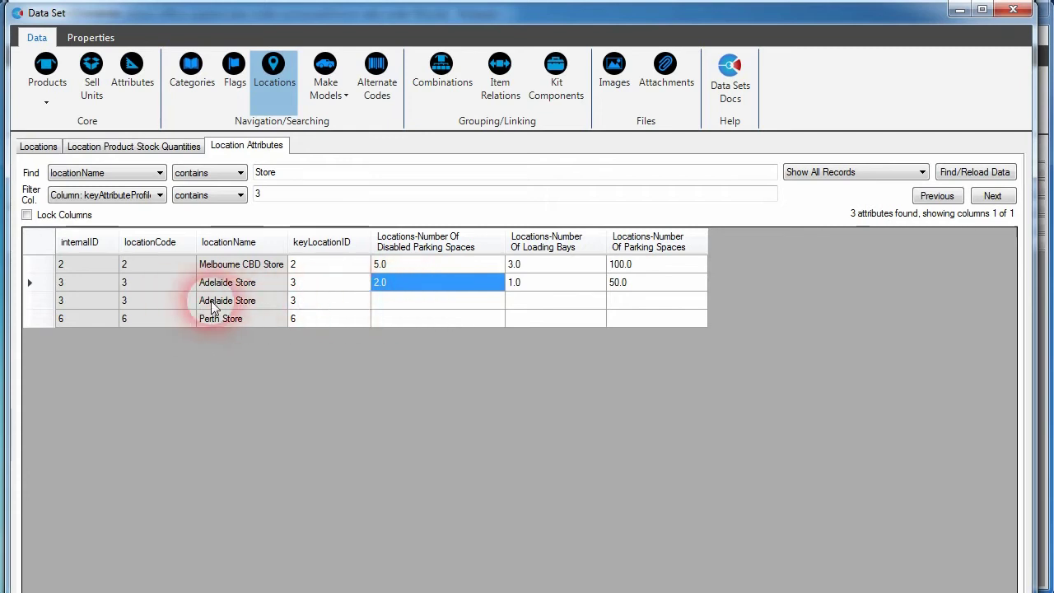
Enter Brand A, Brand B and Brand C as Adelaide Store's Locations-Product Brands values in three rows
left_click(739, 289)
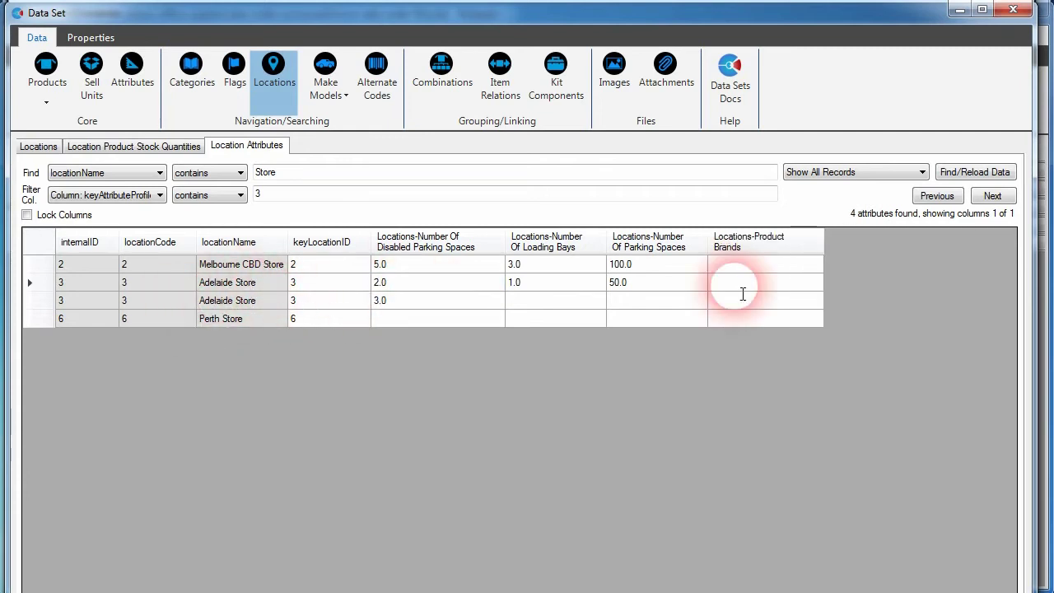
type("B")
left_click(738, 314)
left_click(748, 282)
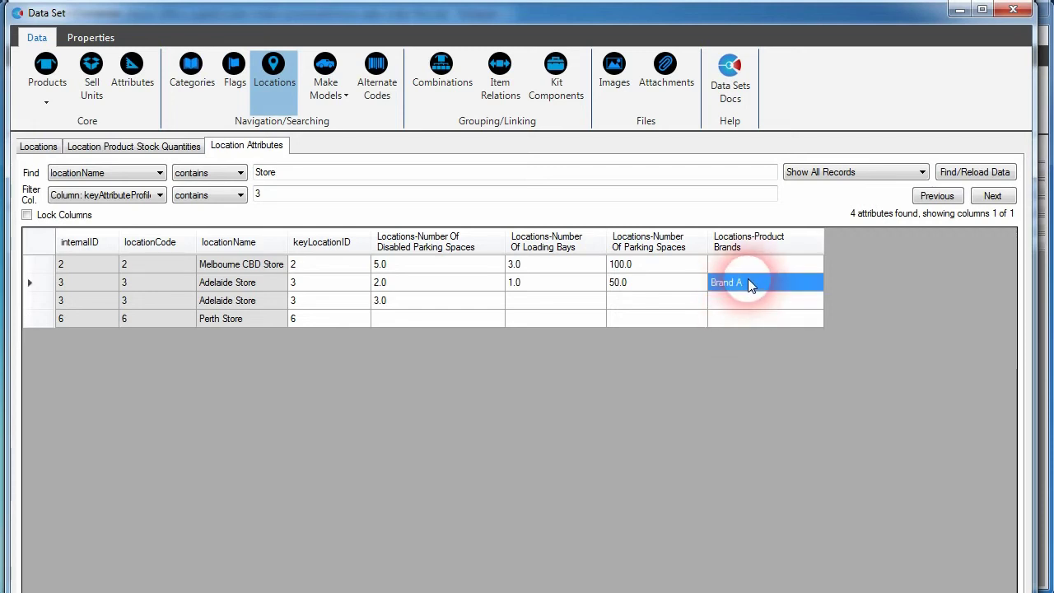
left_click(736, 300)
type("Brand B")
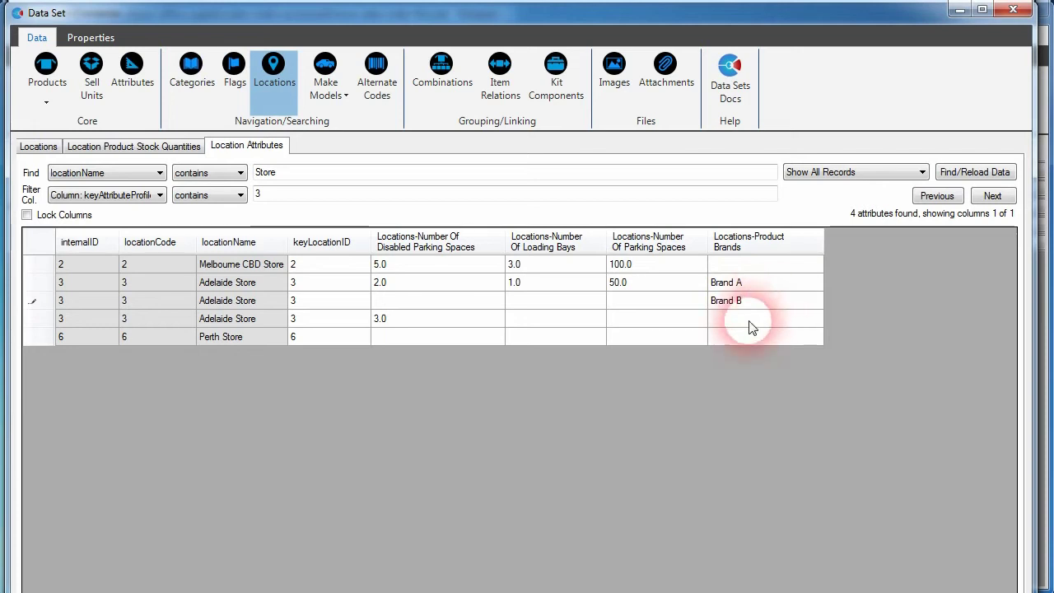
left_click(747, 317)
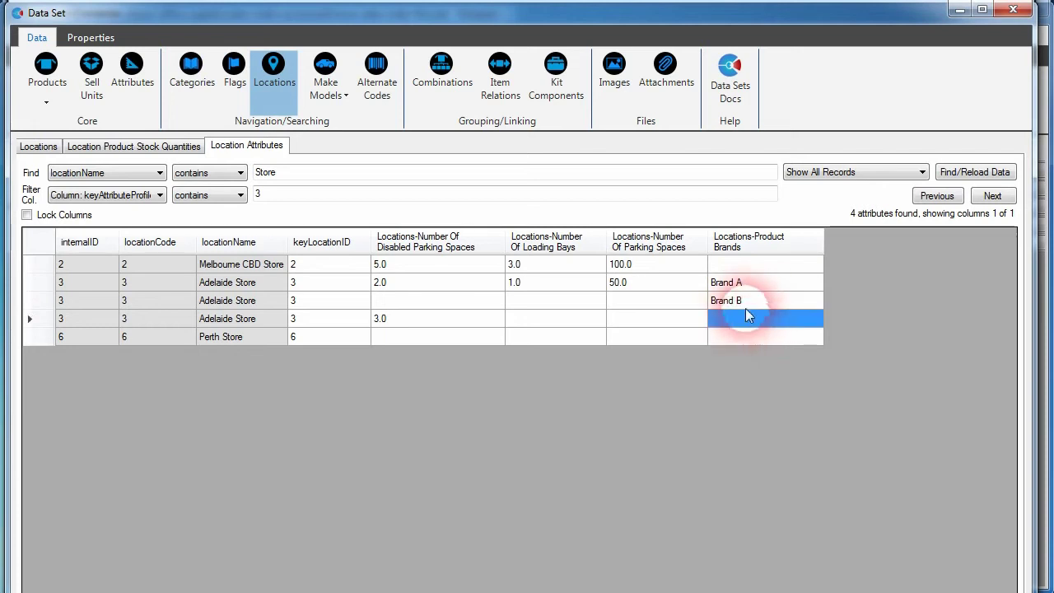
left_click(676, 313)
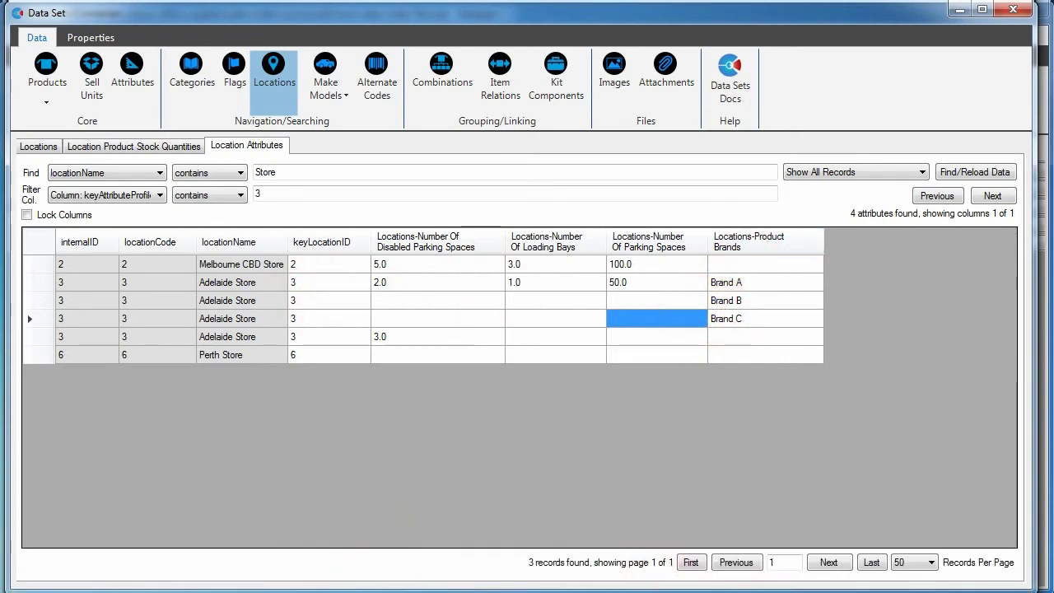
Page through the records and keep 50 records per page
left_click(829, 562)
left_click(732, 564)
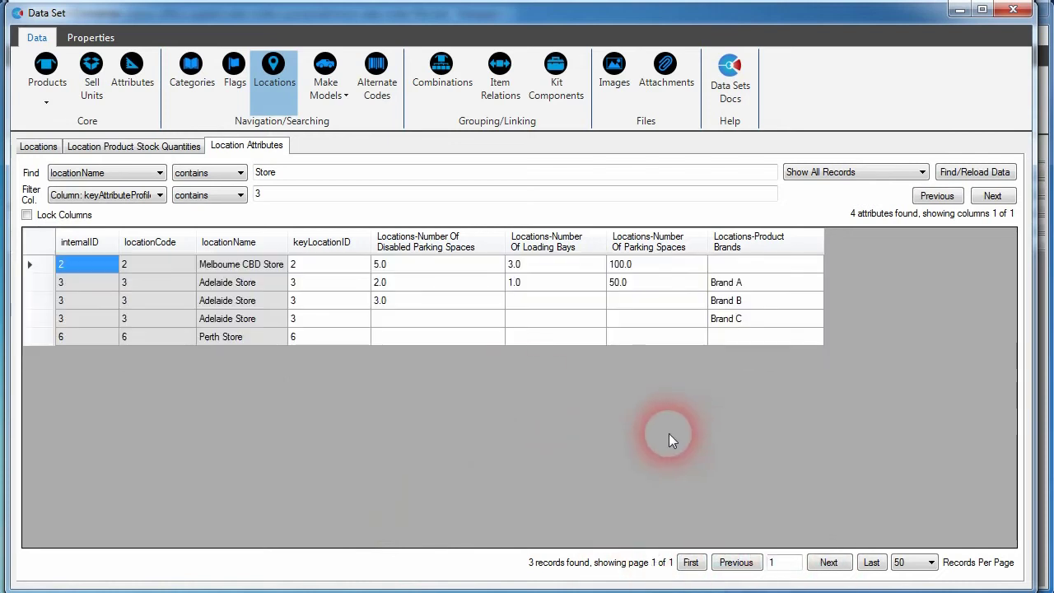
left_click(930, 562)
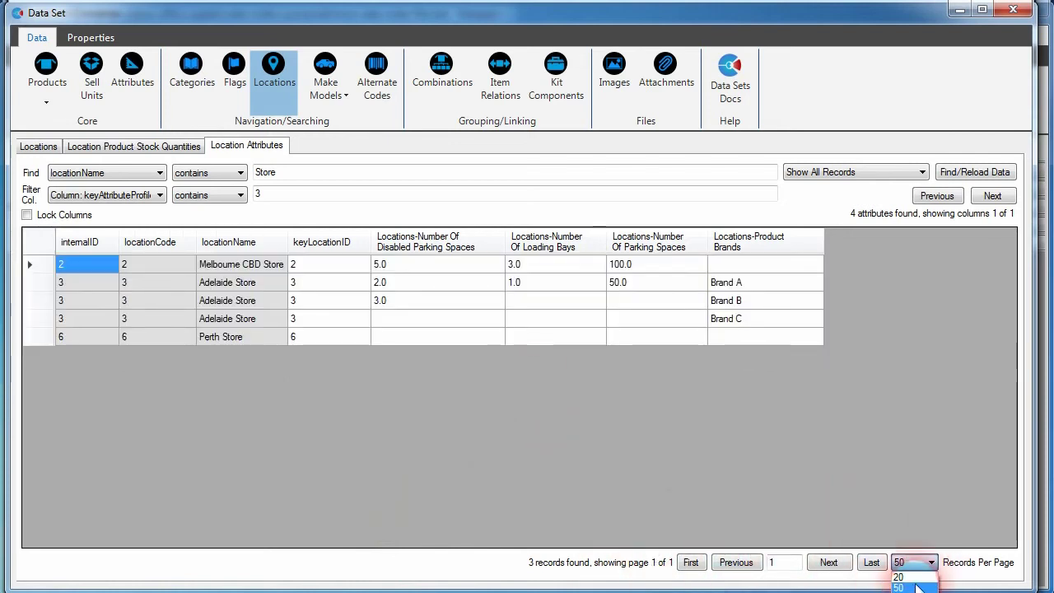
left_click(915, 586)
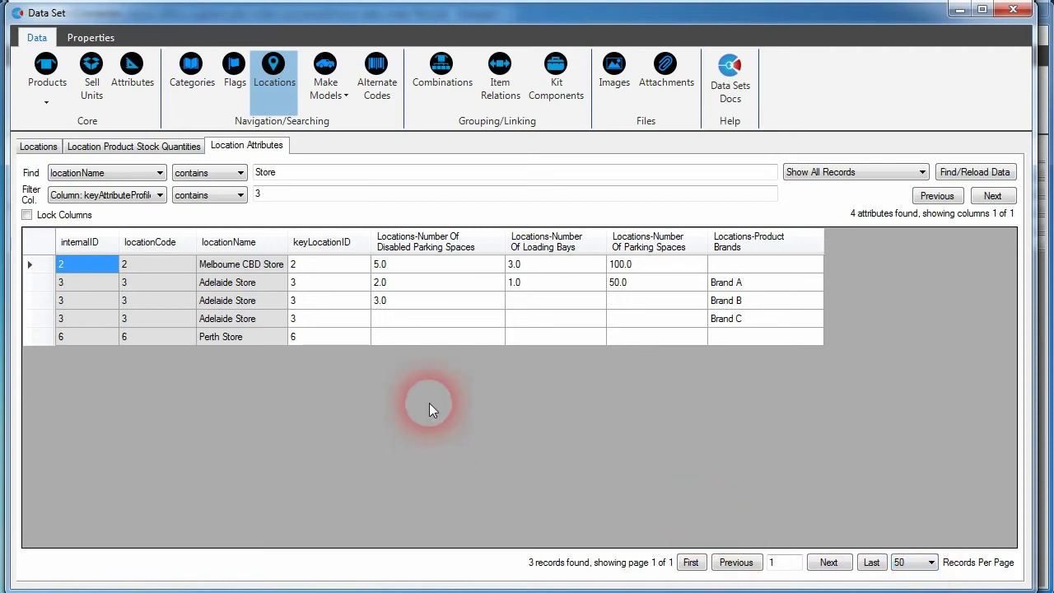
Delete Adelaide Store's Brand C value and reload the grid
left_click(744, 325)
left_click(753, 325)
key("Delete")
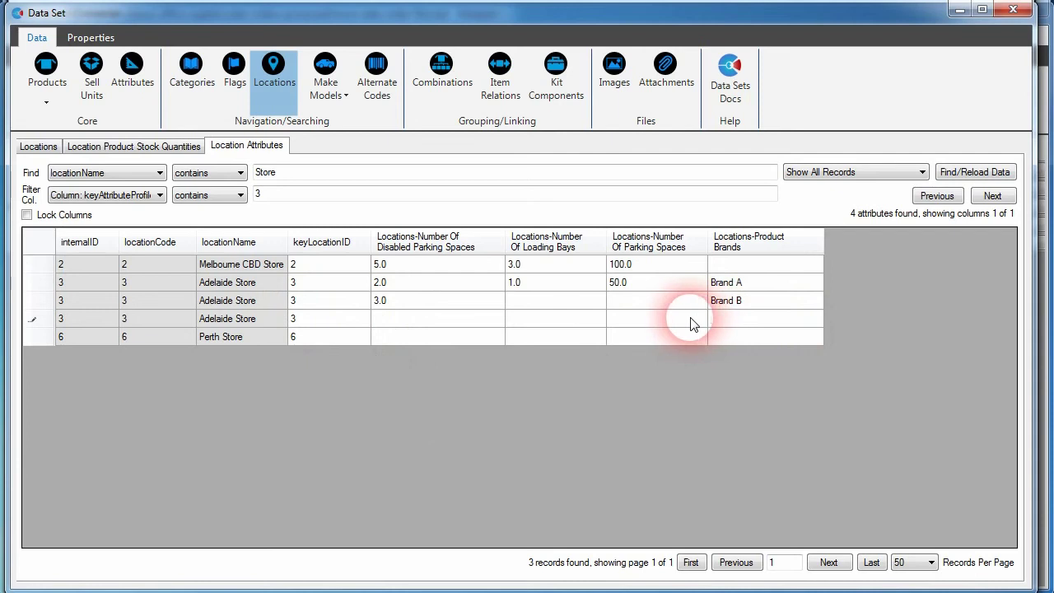
left_click(984, 173)
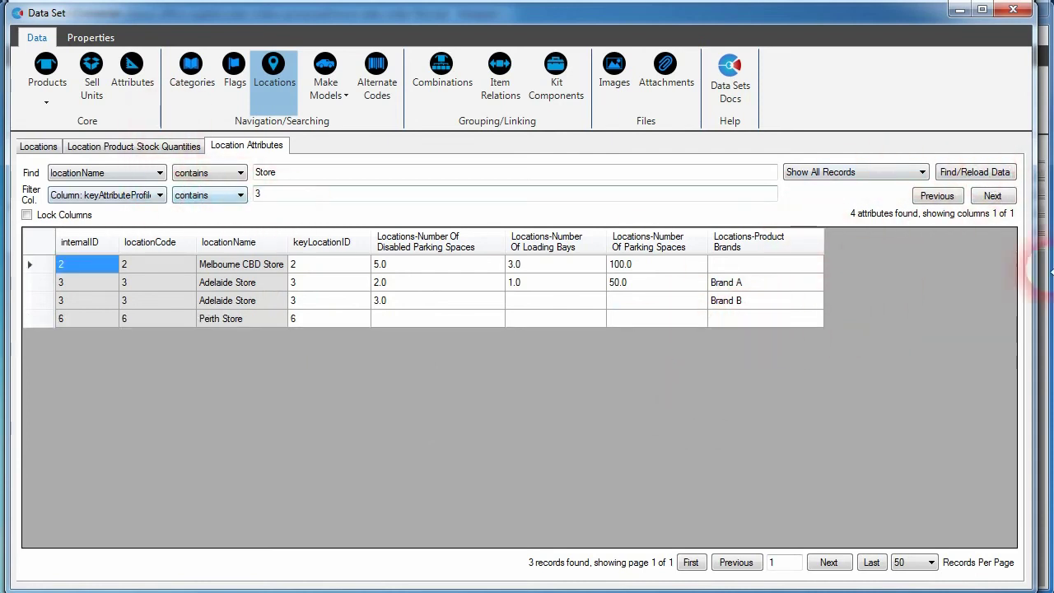
left_click(994, 196)
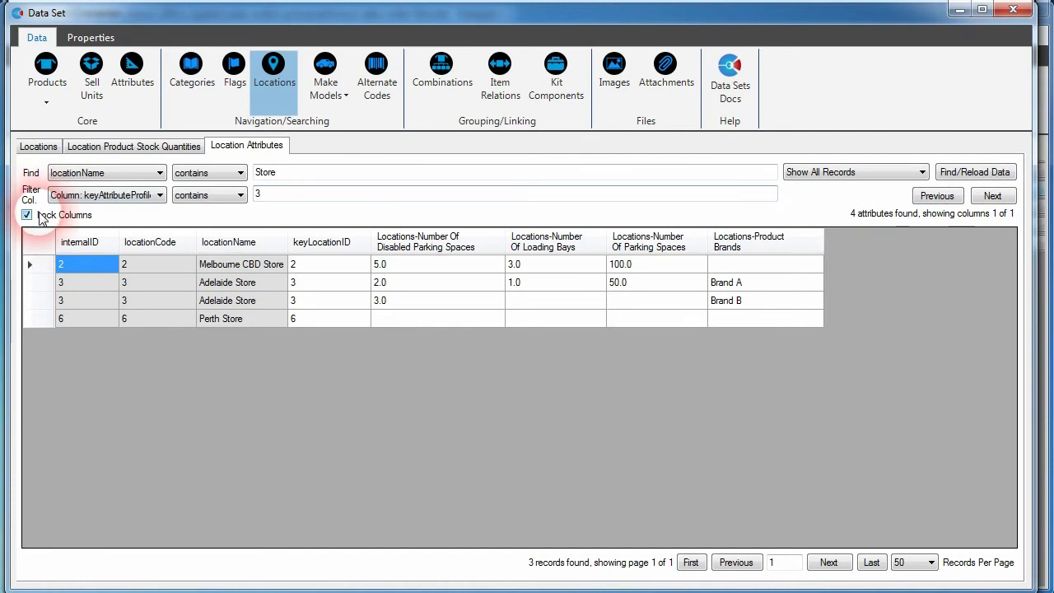
Clear the keyAttributeProfileID filter value so all attribute columns appear, scrolling across the grid
left_click(312, 195)
key("BackSpace")
left_click_drag(325, 543, 588, 546)
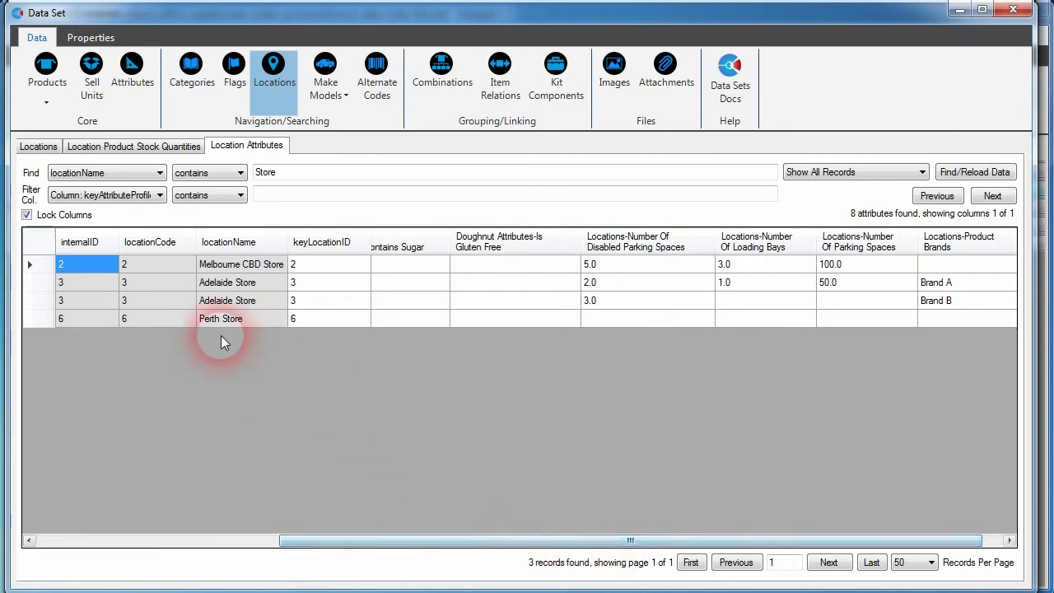
left_click_drag(400, 542, 56, 503)
Unlock the grid columns and check the Show All Records options without changing them
left_click(45, 220)
left_click(854, 172)
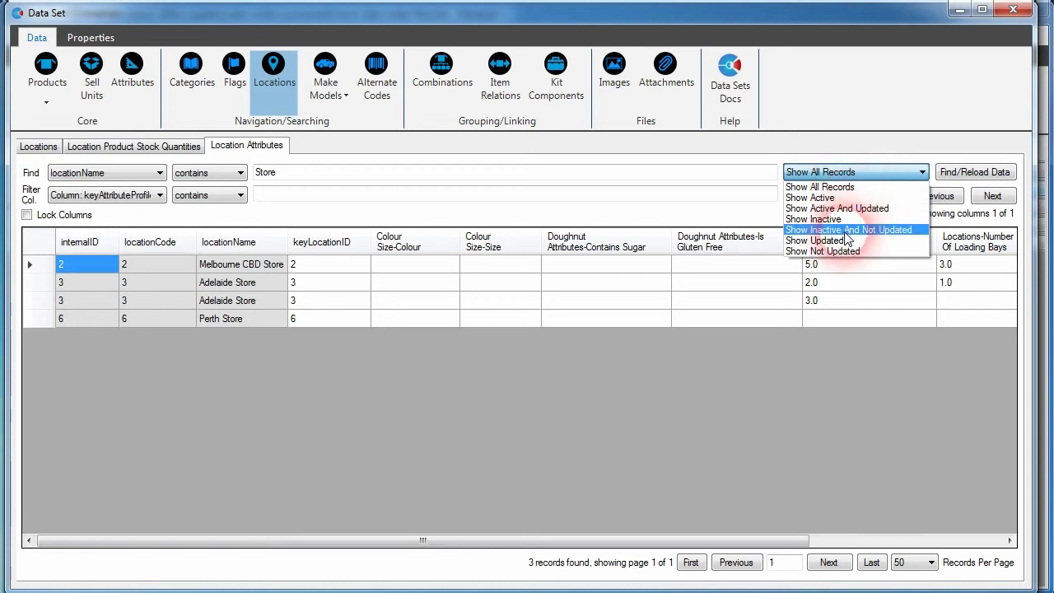
left_click(718, 293)
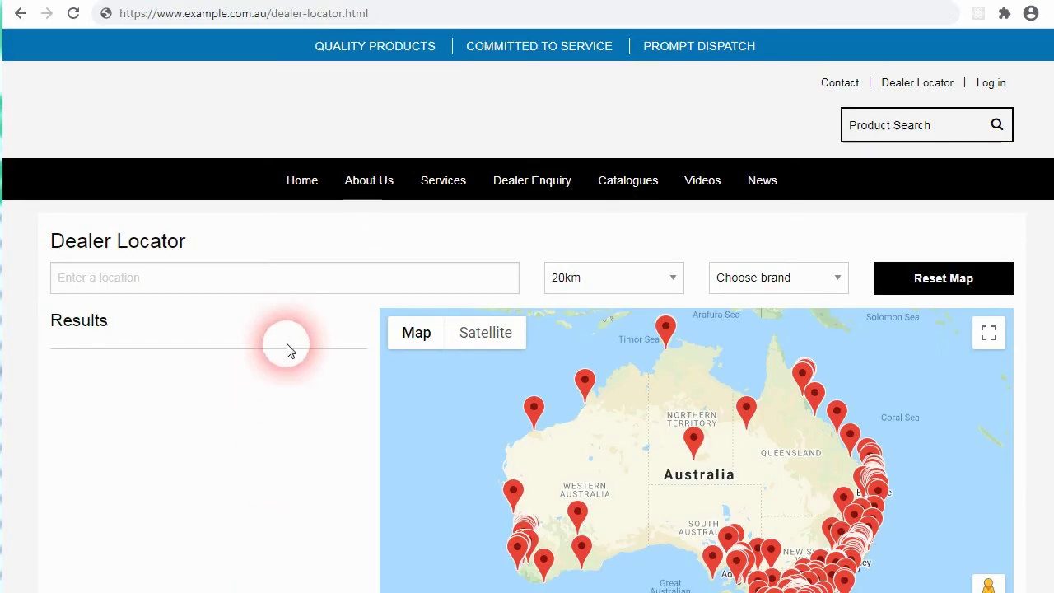
left_click(812, 286)
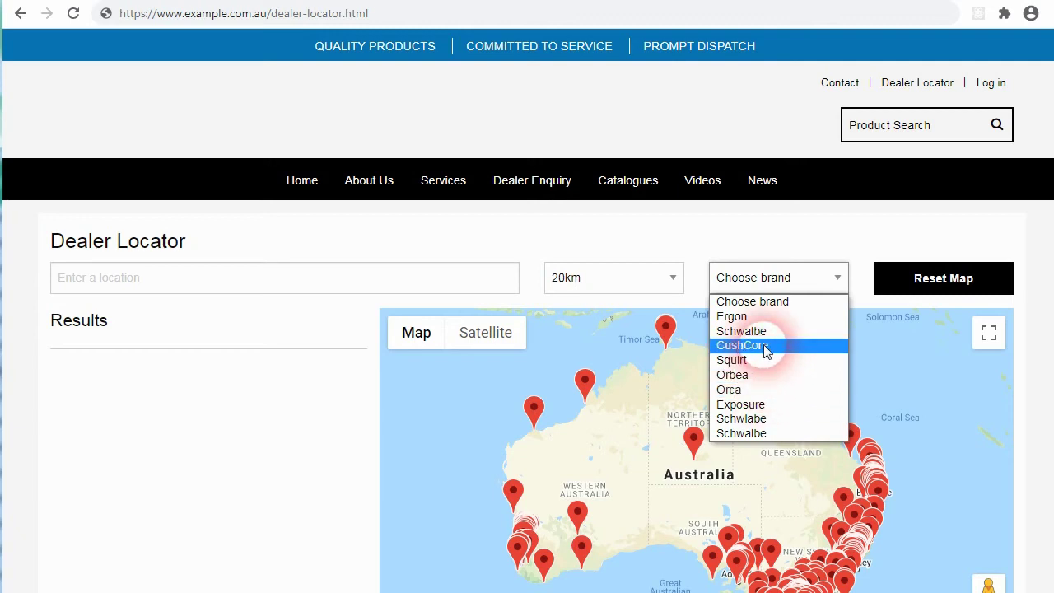
left_click(788, 275)
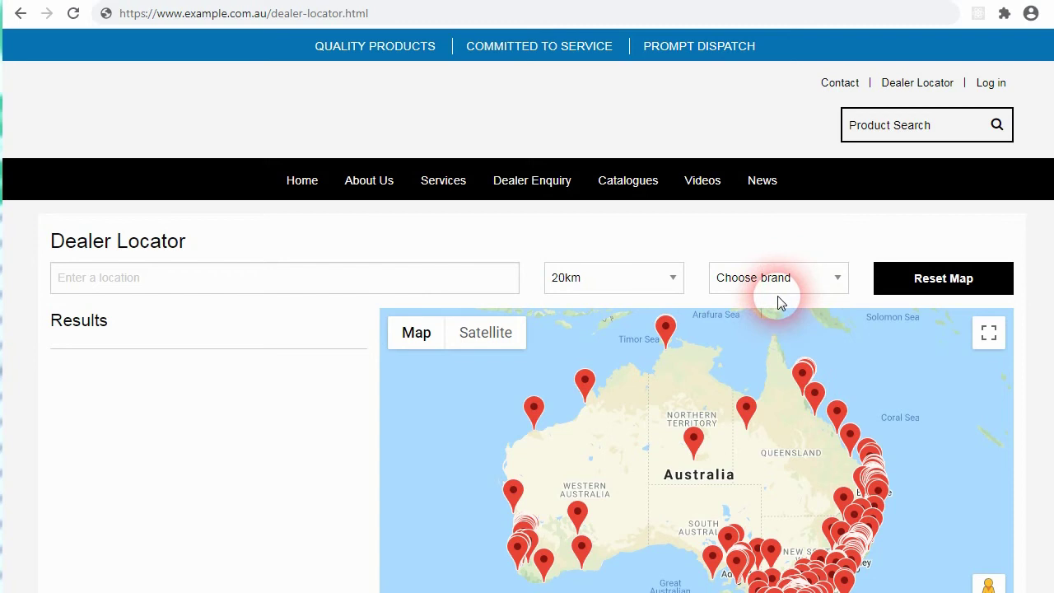
left_click(832, 280)
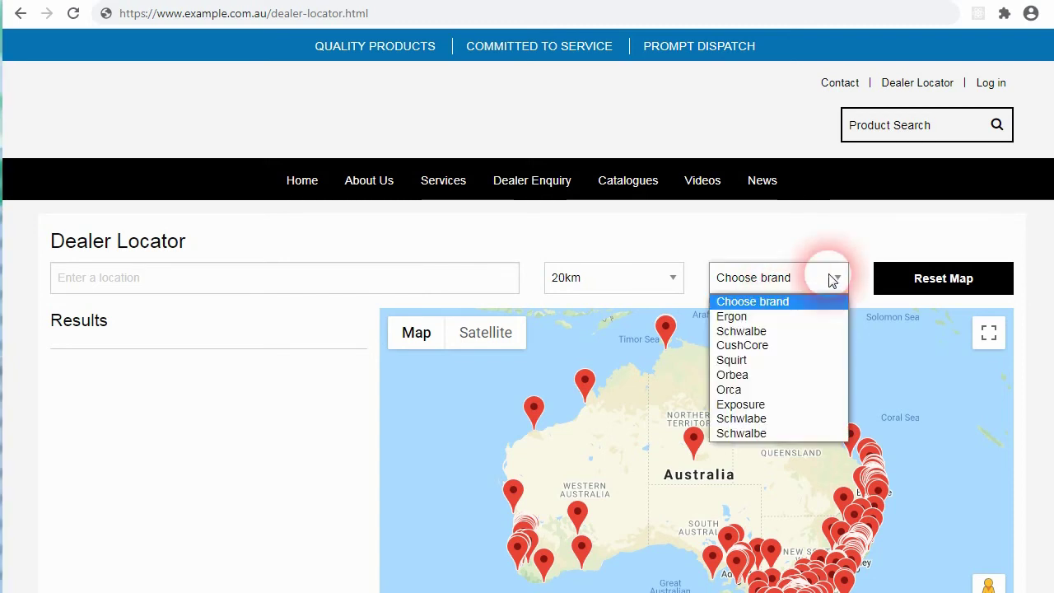
left_click(844, 284)
left_click(683, 346)
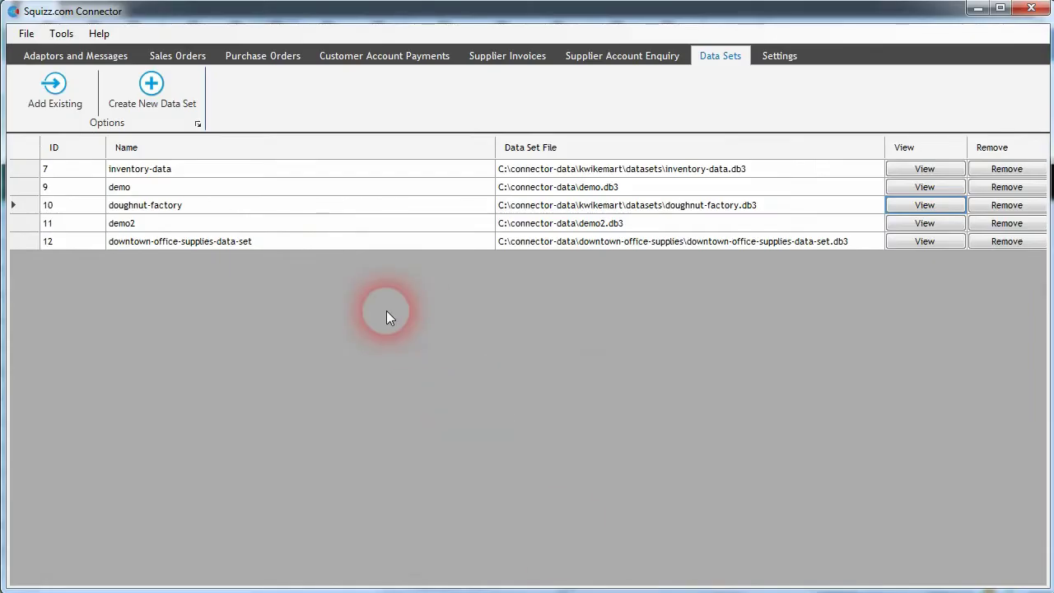
Set the adaptor's Data Exports type to Location Attributes with the Data Set File as source
left_click(89, 55)
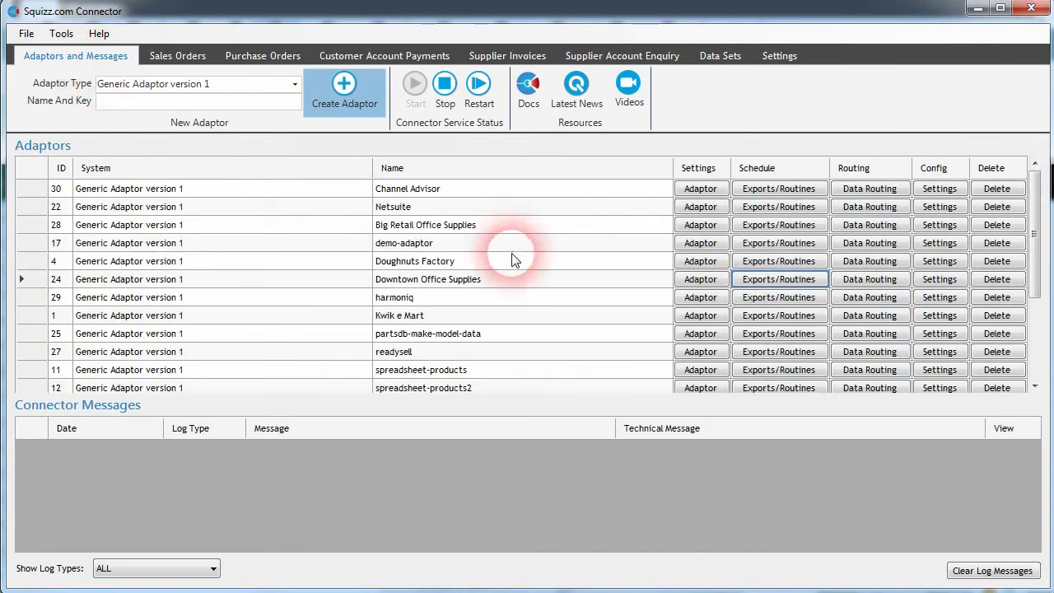
left_click(940, 279)
left_click(265, 87)
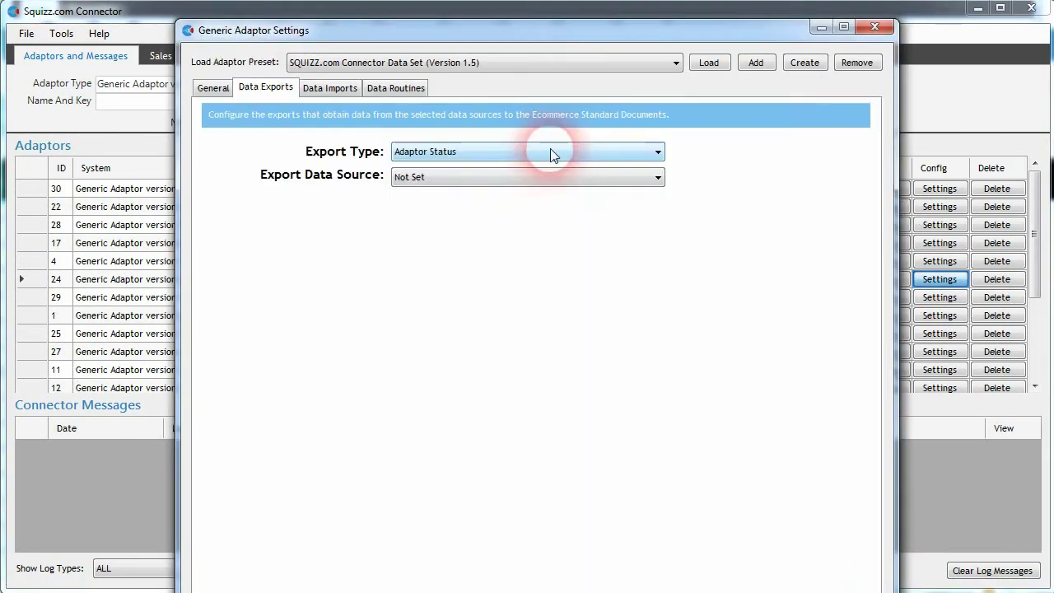
left_click(550, 152)
left_click_drag(650, 230, 642, 335)
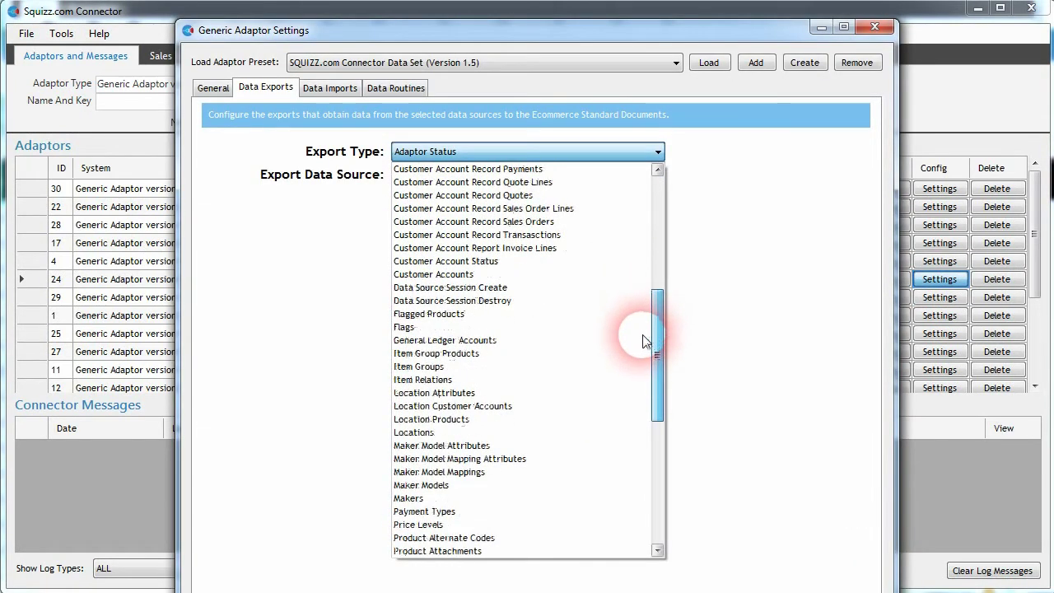
left_click(494, 393)
left_click(465, 177)
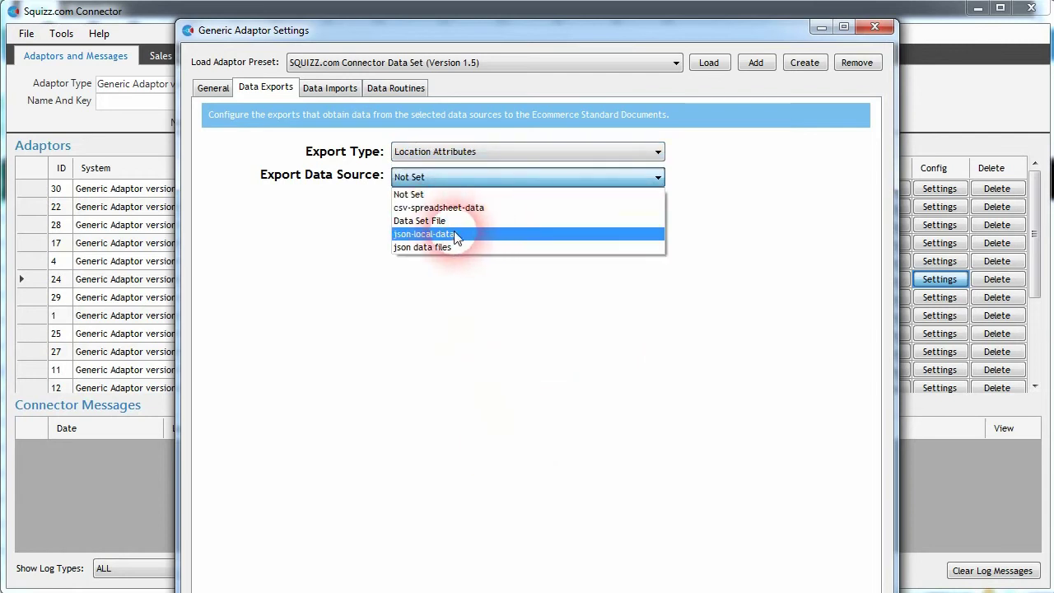
left_click(463, 220)
left_click(212, 88)
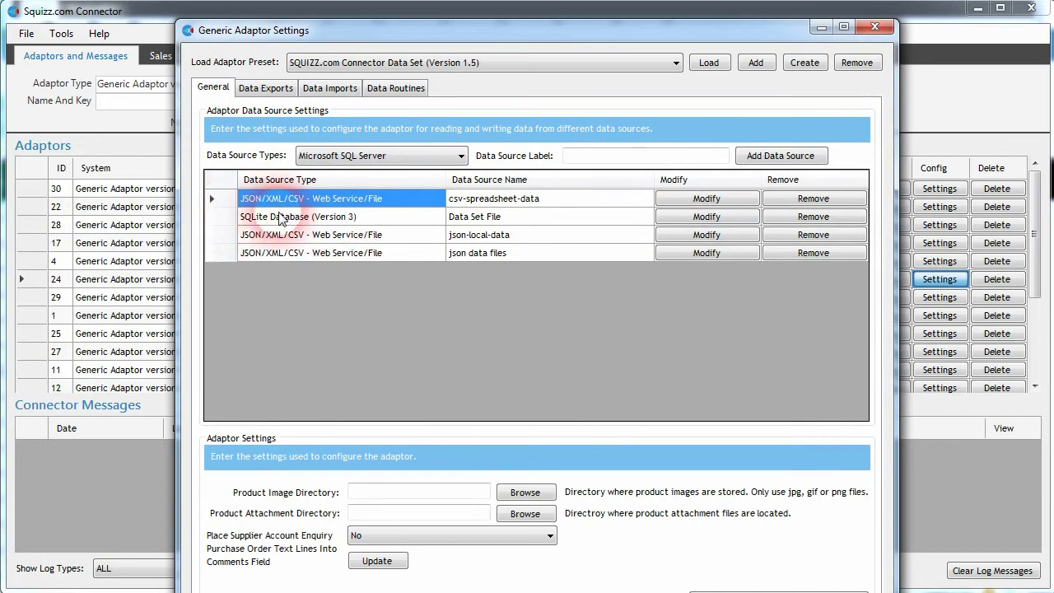
left_click(265, 88)
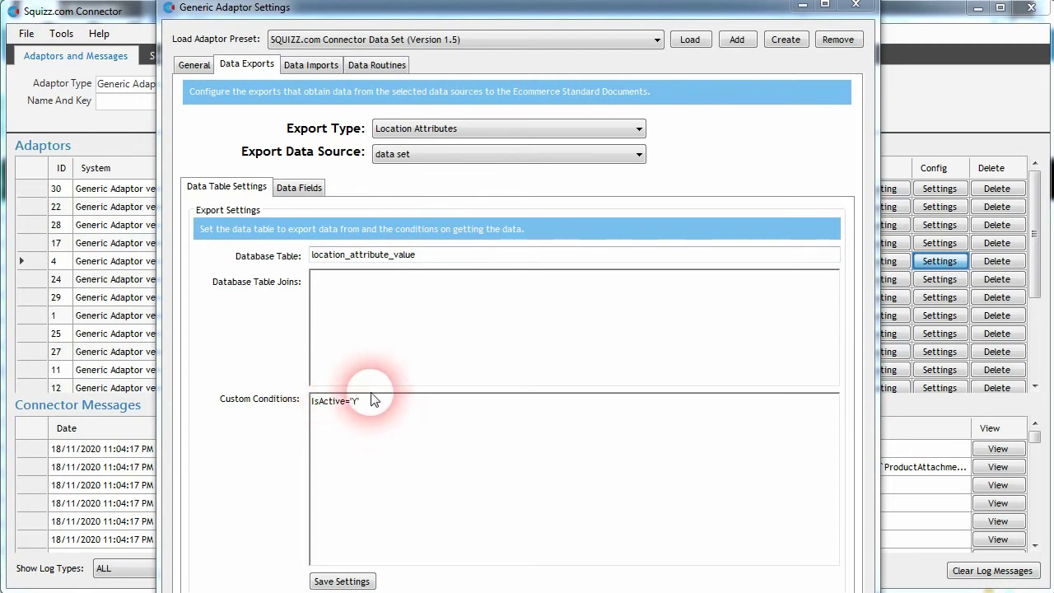
Copy the ESD data field names into the export's custom field definitions
left_click(296, 188)
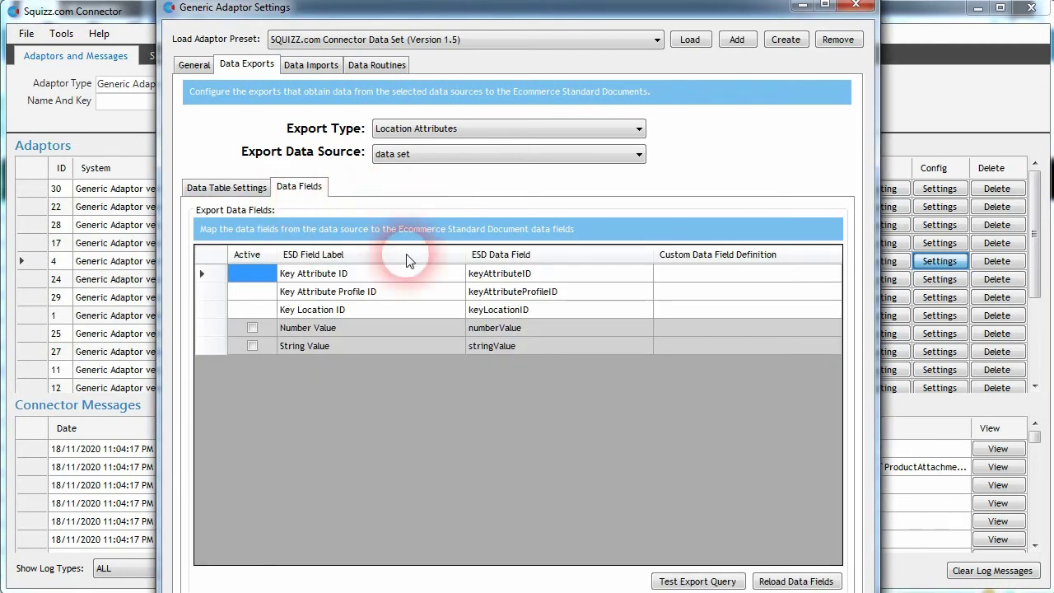
left_click(530, 275)
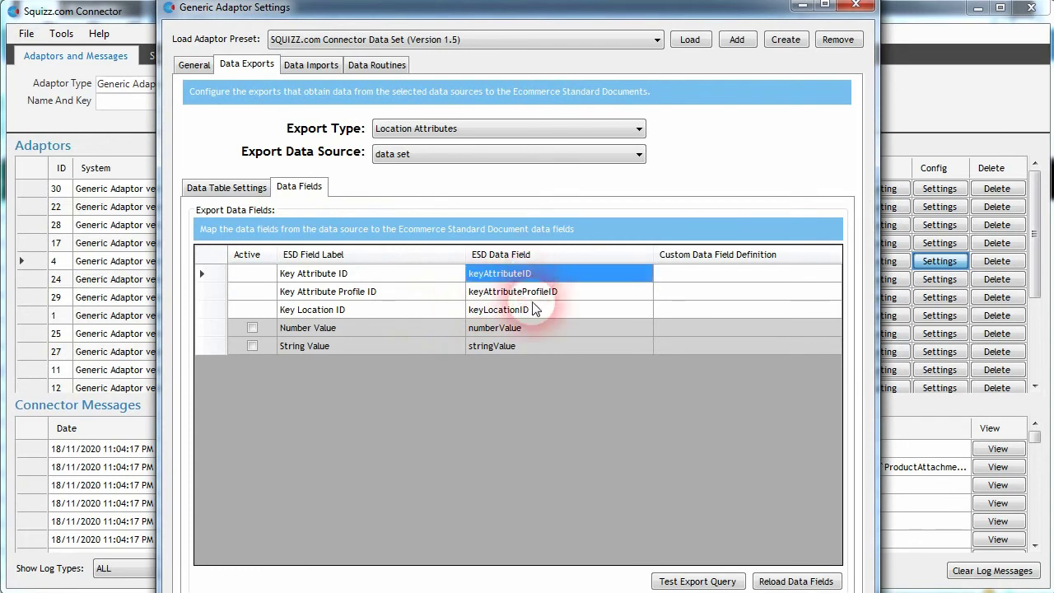
left_click(520, 348, "shift")
key("ctrl+c")
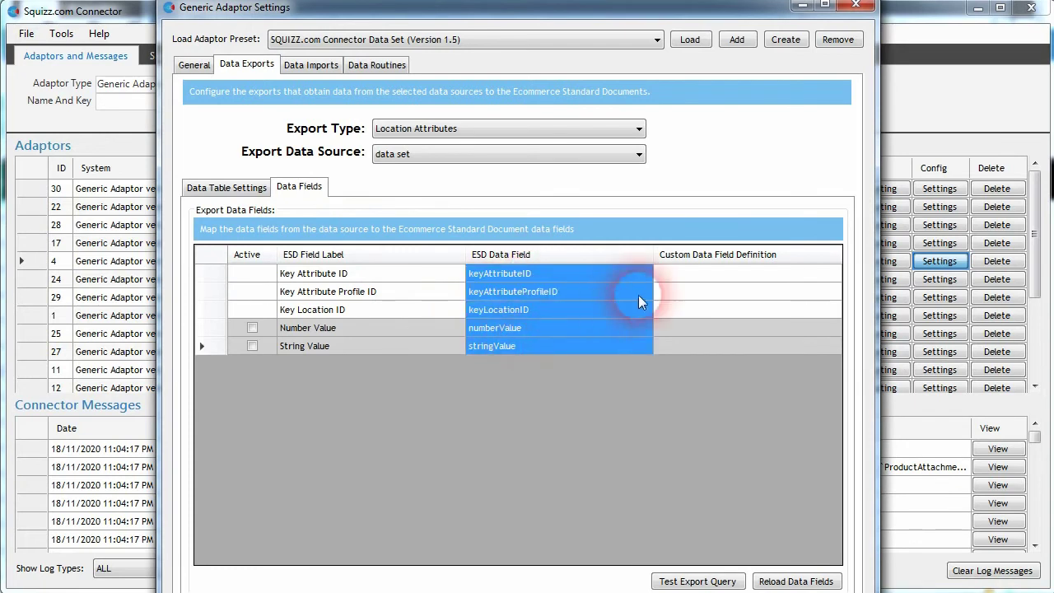
left_click(673, 273)
key("ctrl+v")
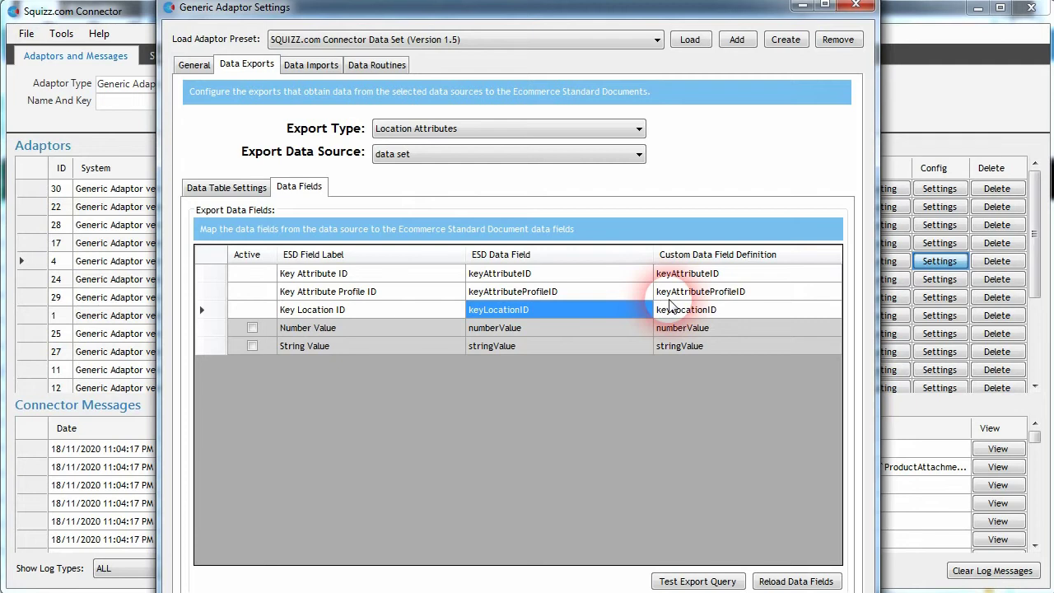
Activate the Number Value and String Value fields and test-run the Location Attributes export query
left_click(252, 327)
left_click(252, 345)
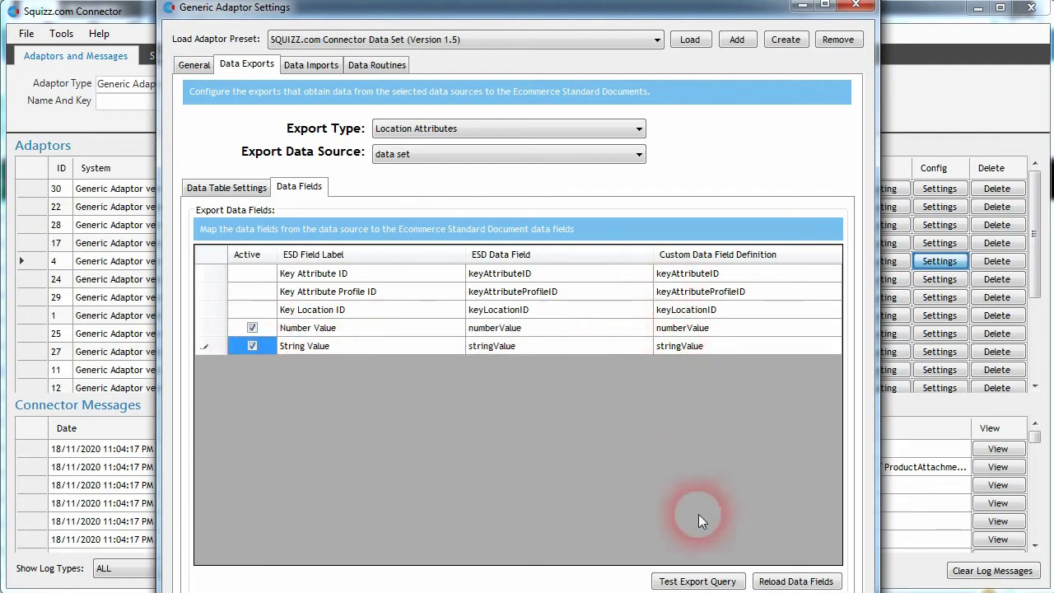
left_click(697, 581)
left_click(269, 300)
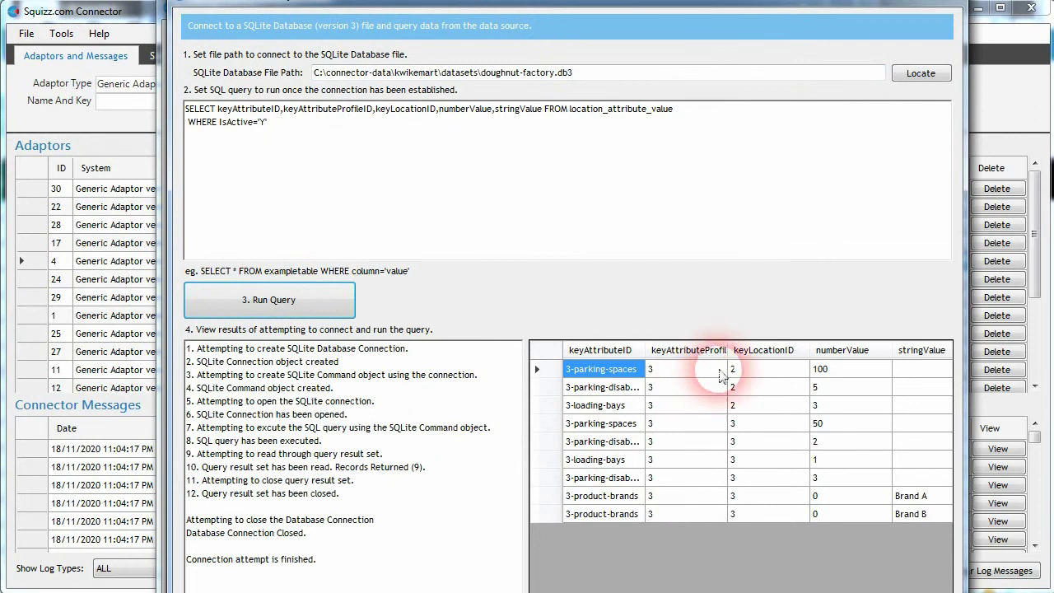
left_click(862, 11)
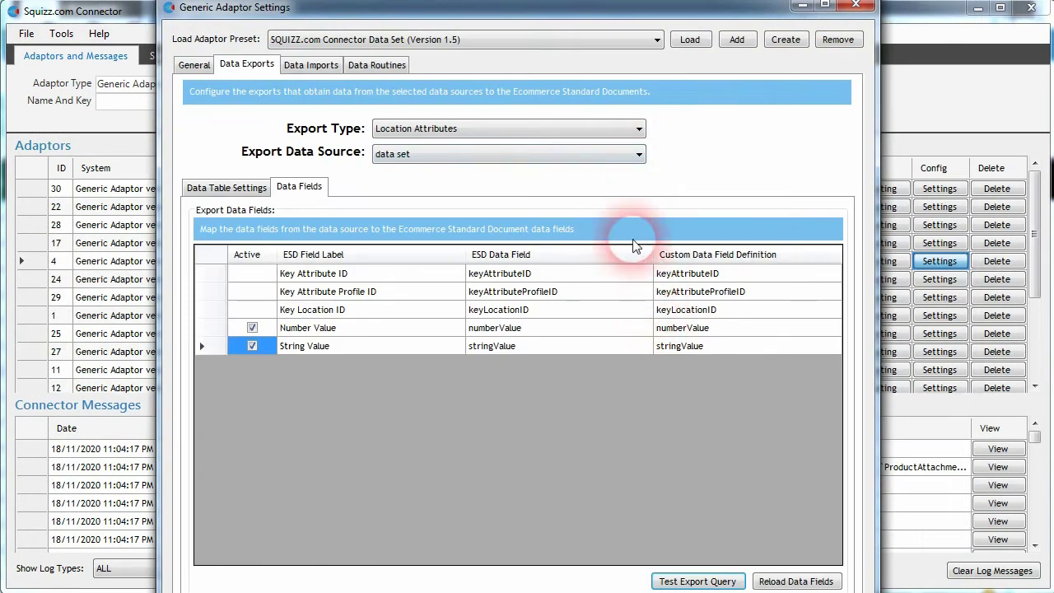
Switch the export type to Locations and close the adaptor settings
left_click(512, 130)
left_click(498, 142)
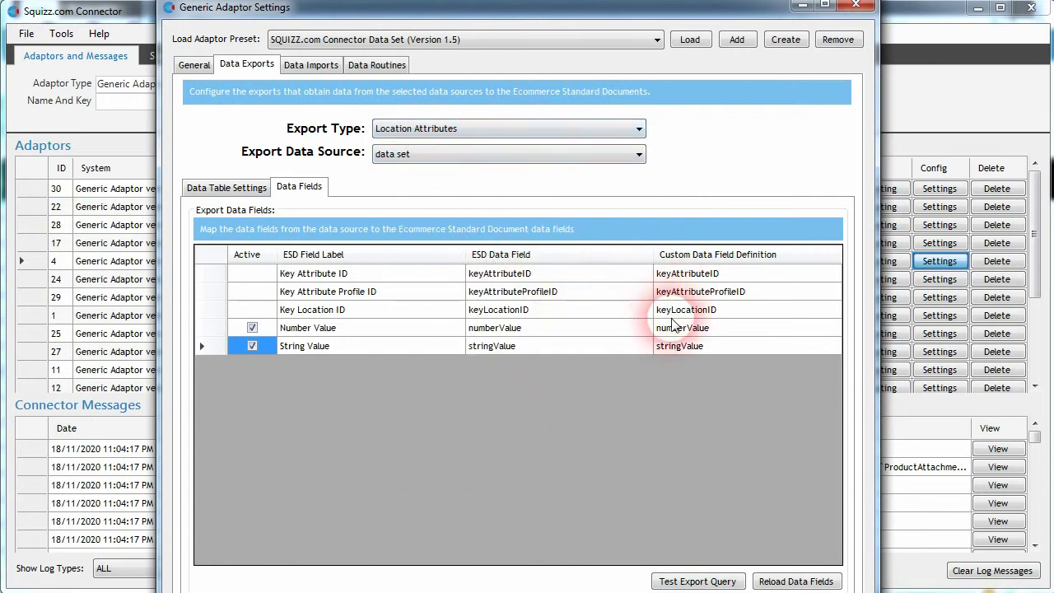
left_click(532, 130)
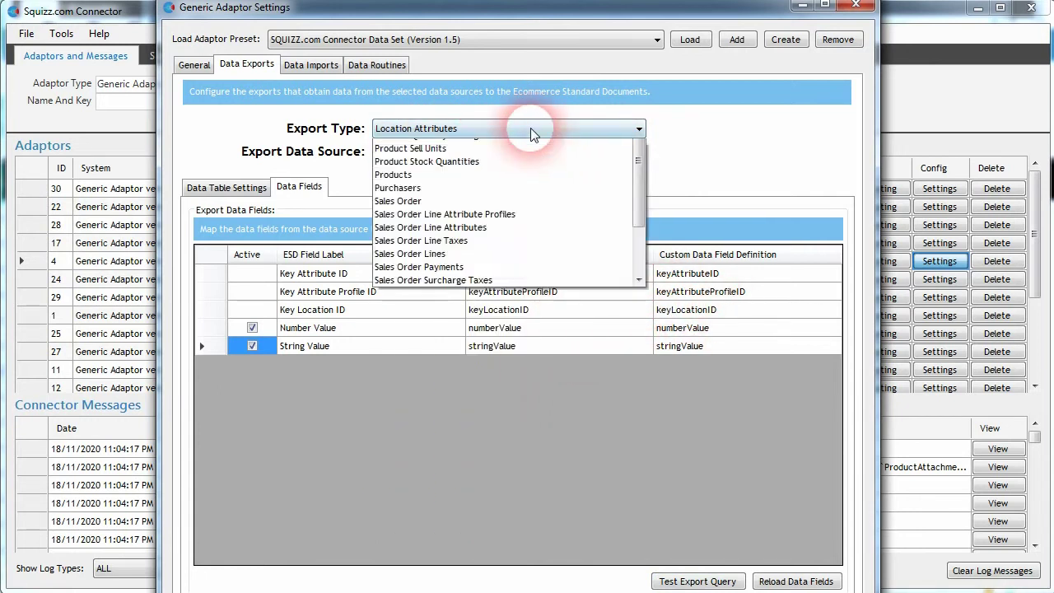
left_click_drag(643, 402, 640, 371)
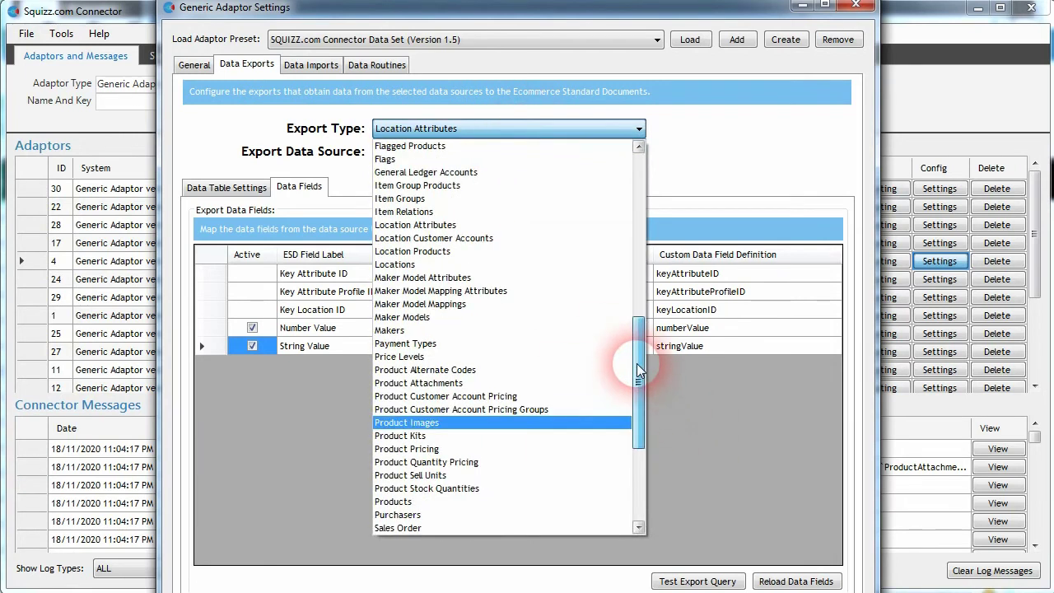
left_click(412, 264)
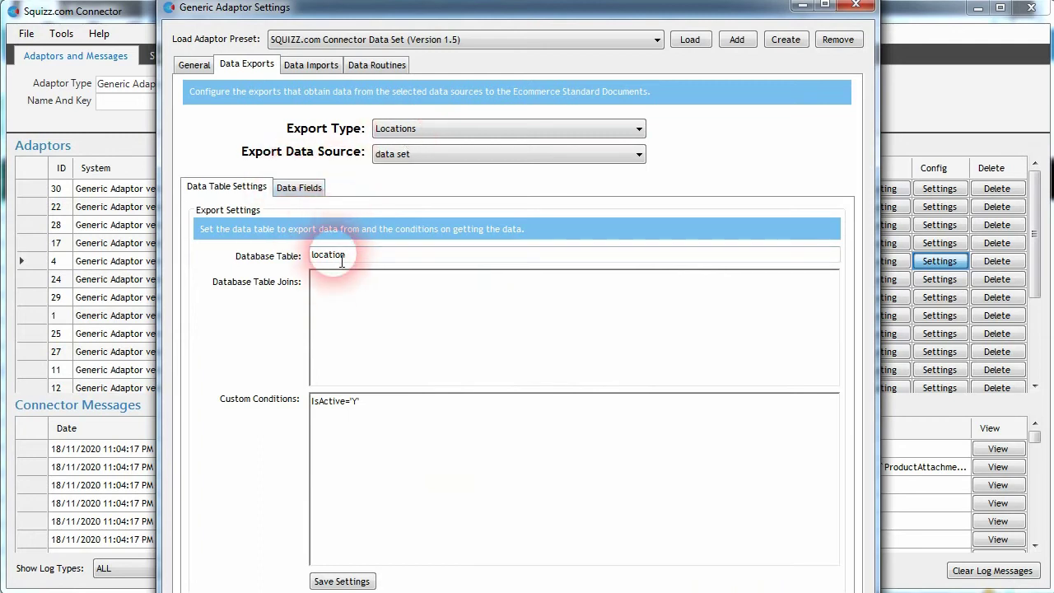
left_click(852, 8)
left_click(796, 260)
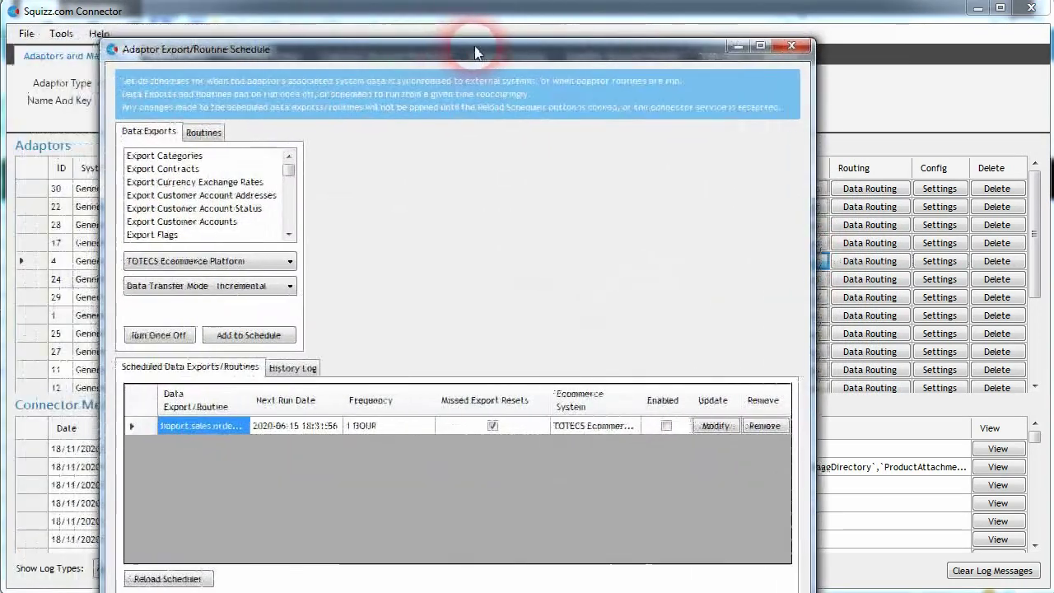
Select the Export Locations job in the Doughnuts Factory export schedule
left_click_drag(286, 163, 285, 179)
left_click(234, 182)
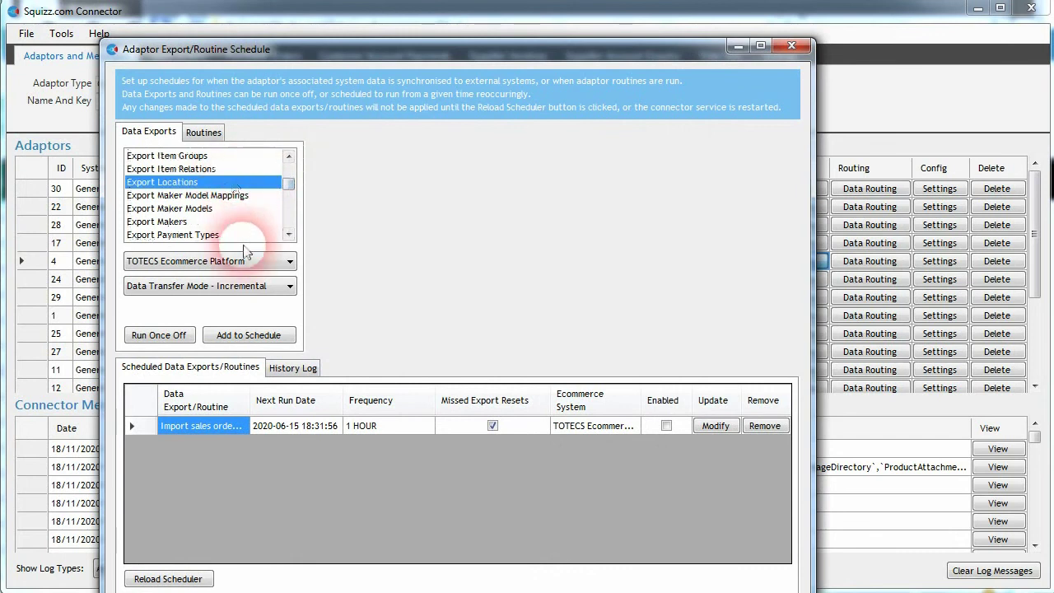
left_click(791, 47)
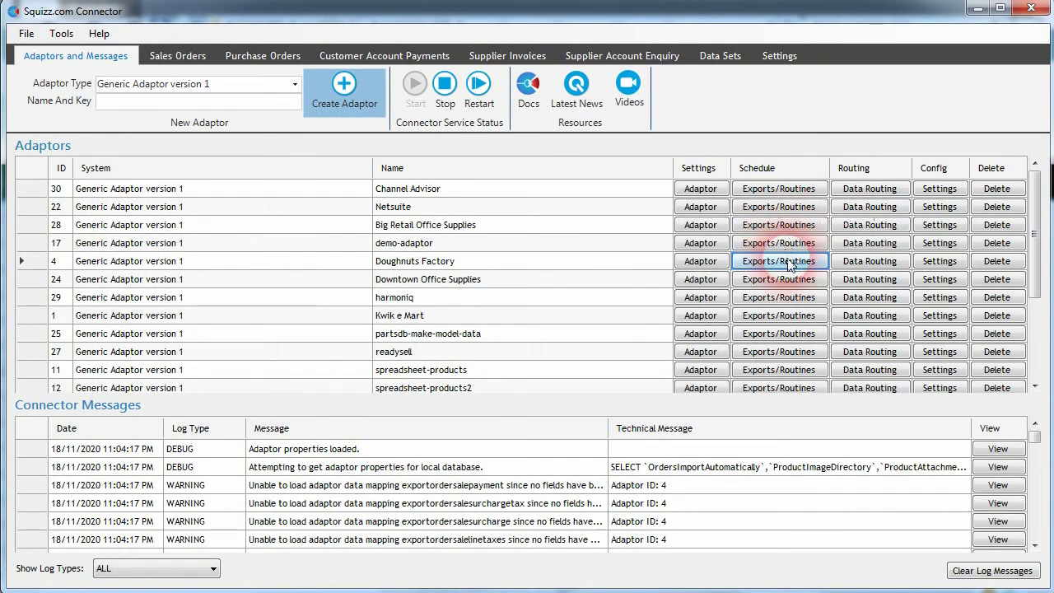
left_click(789, 262)
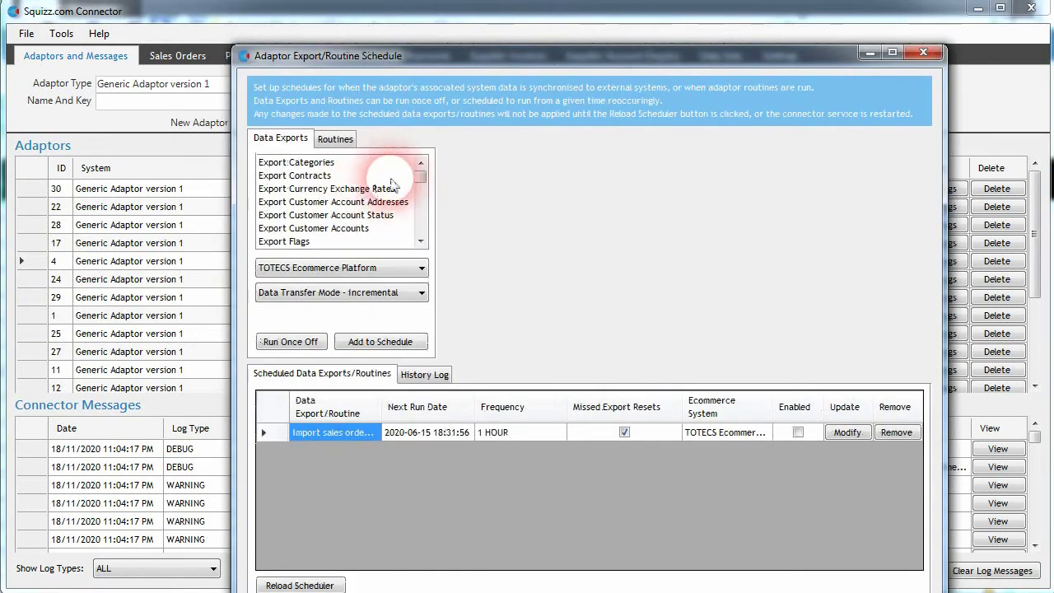
left_click_drag(421, 176, 418, 190)
left_click(354, 189)
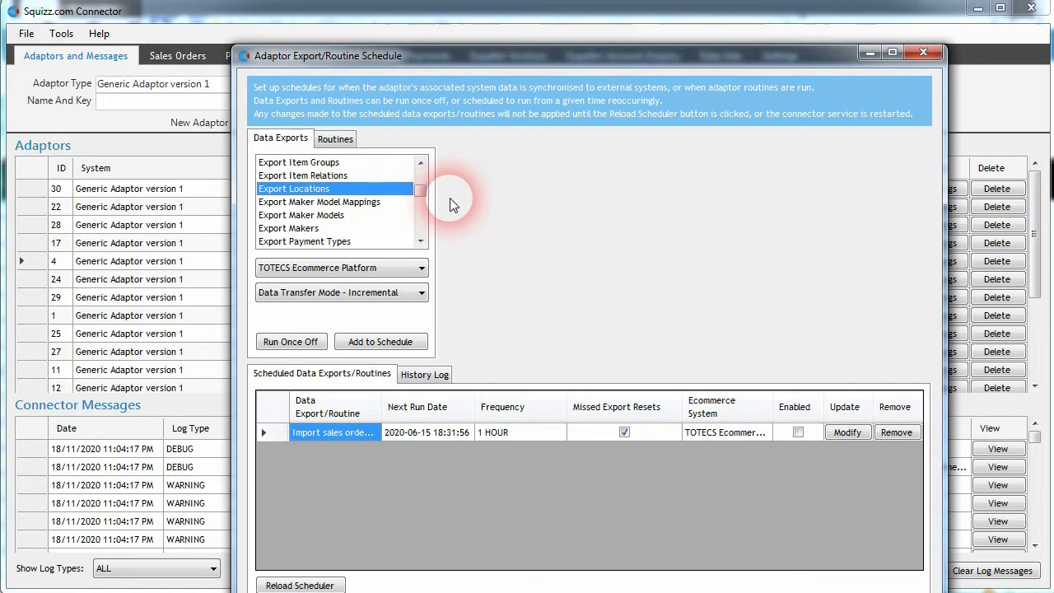
Target a Connector Data Set in Full transfer mode and pick the destination data set
left_click(379, 268)
left_click(342, 311)
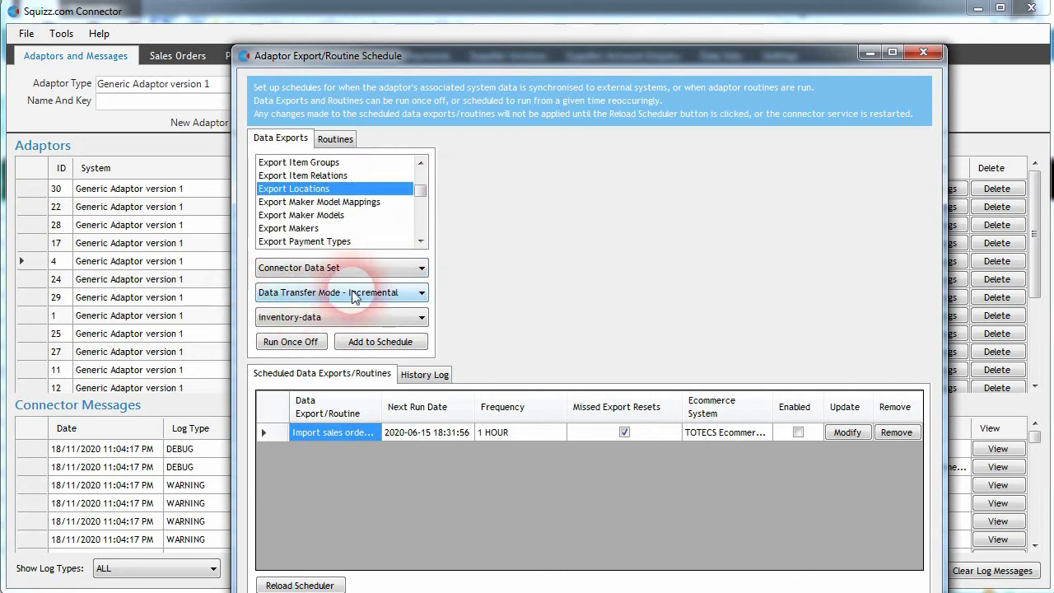
left_click(378, 293)
left_click(365, 316)
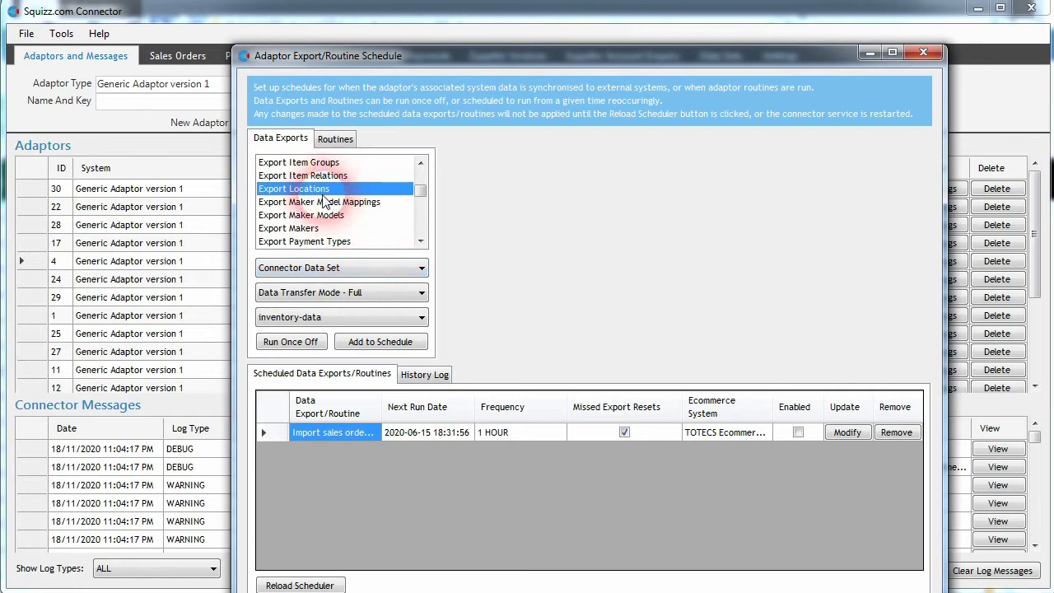
left_click(372, 319)
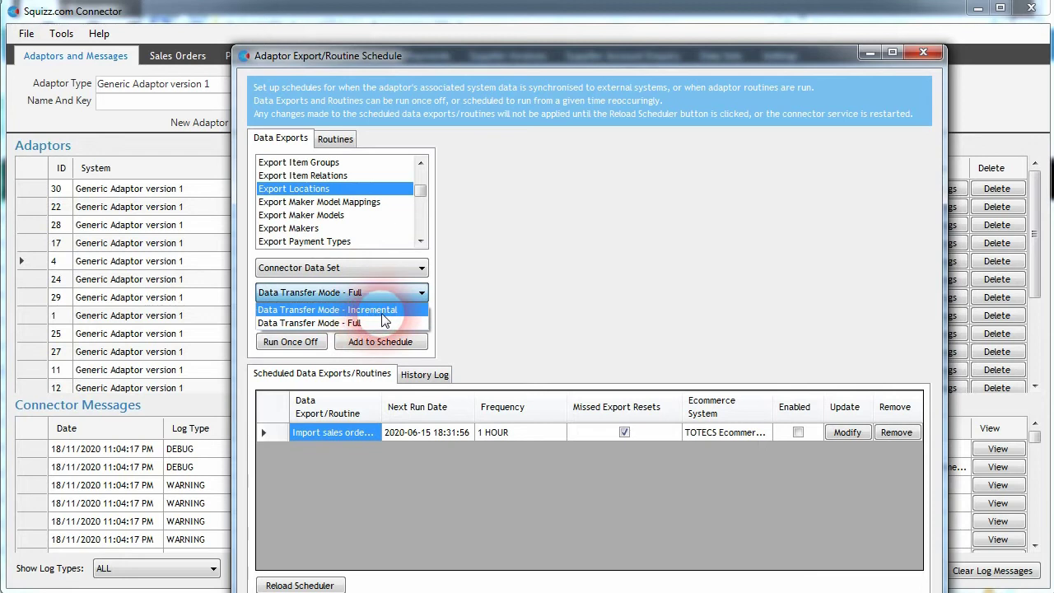
left_click(382, 313)
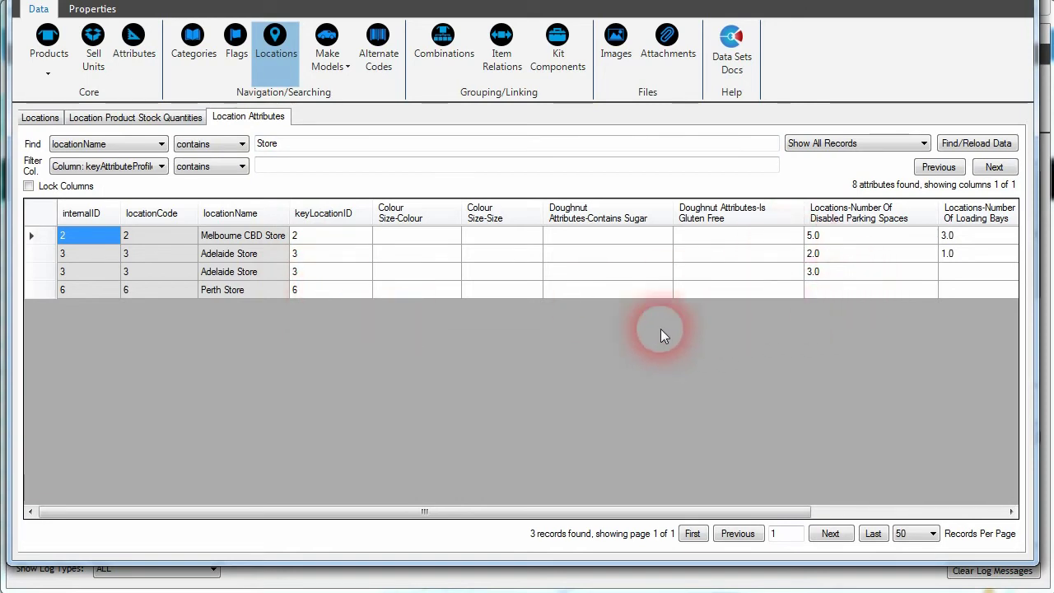
View the data set's Location Product Stock Quantities, then its Locations list
left_click(157, 117)
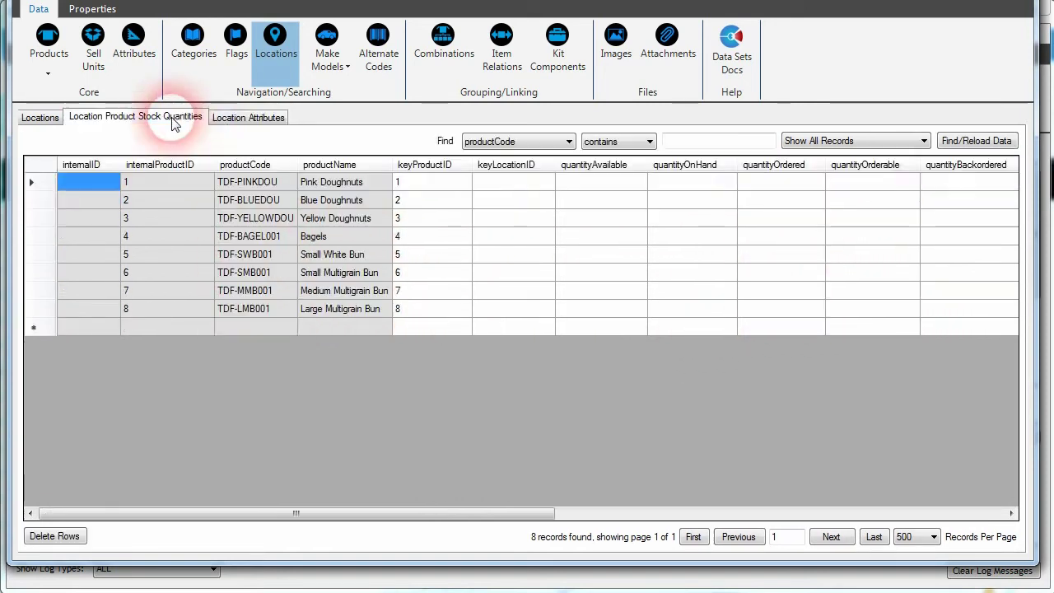
left_click(58, 117)
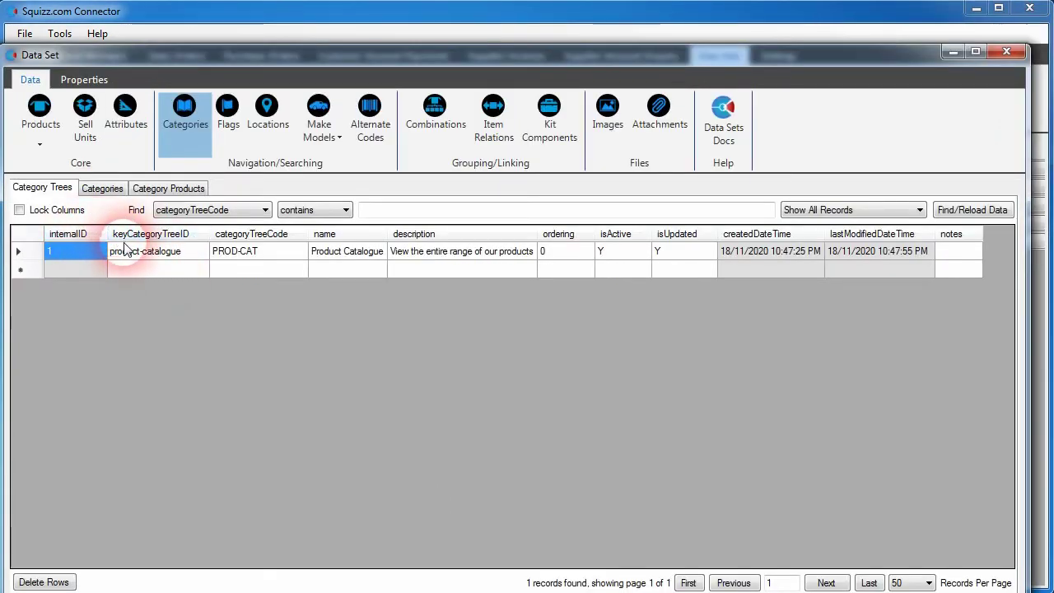
Compare Categories and Category Trees, then open the doughnut-factory data set's category trees
left_click(101, 188)
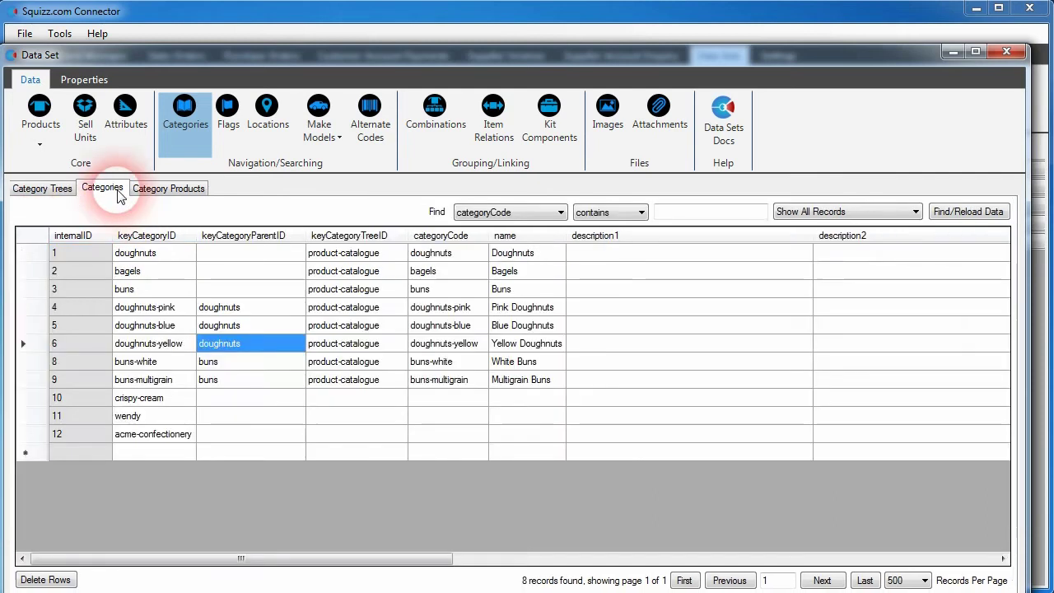
left_click(56, 190)
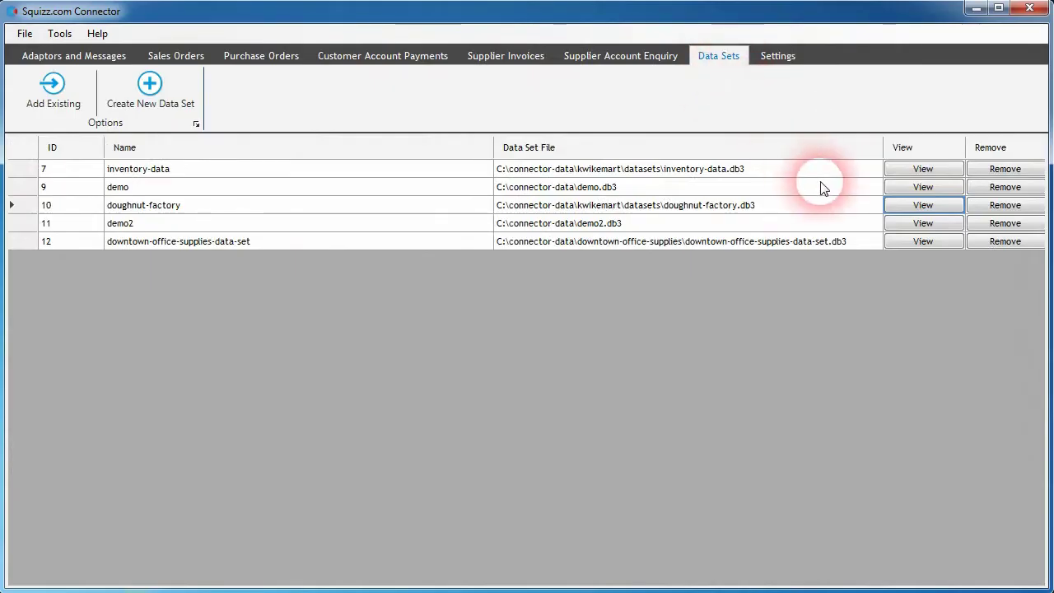
left_click(909, 212)
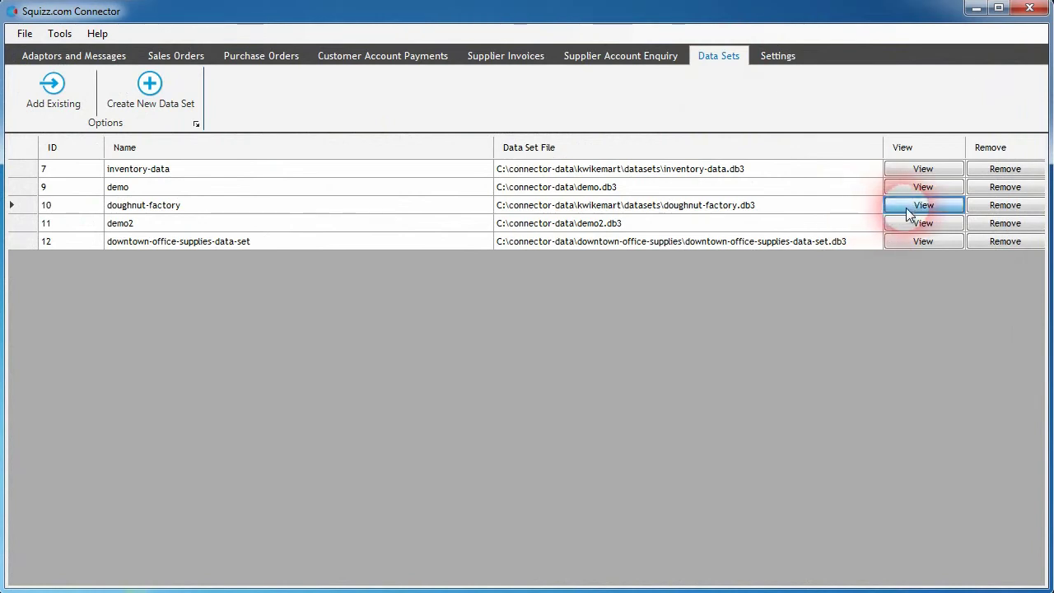
left_click(194, 154)
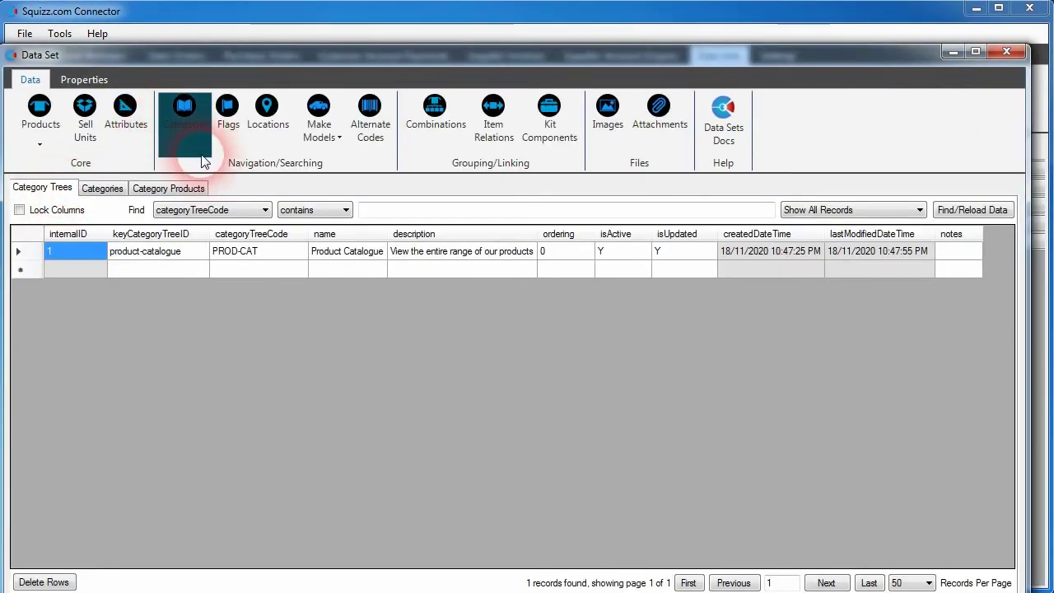
left_click(192, 159)
left_click(43, 188)
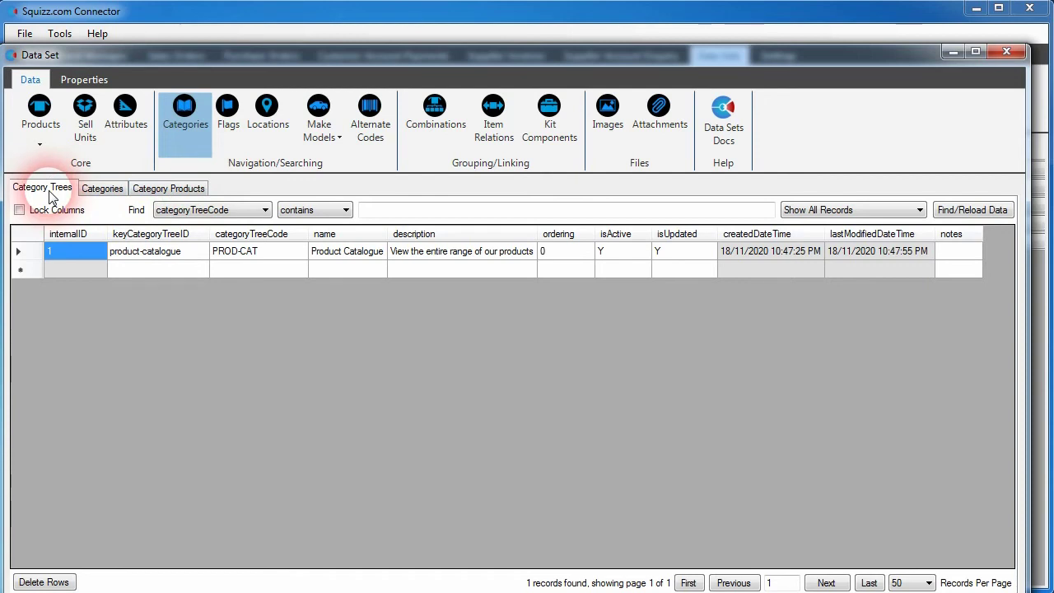
left_click(89, 190)
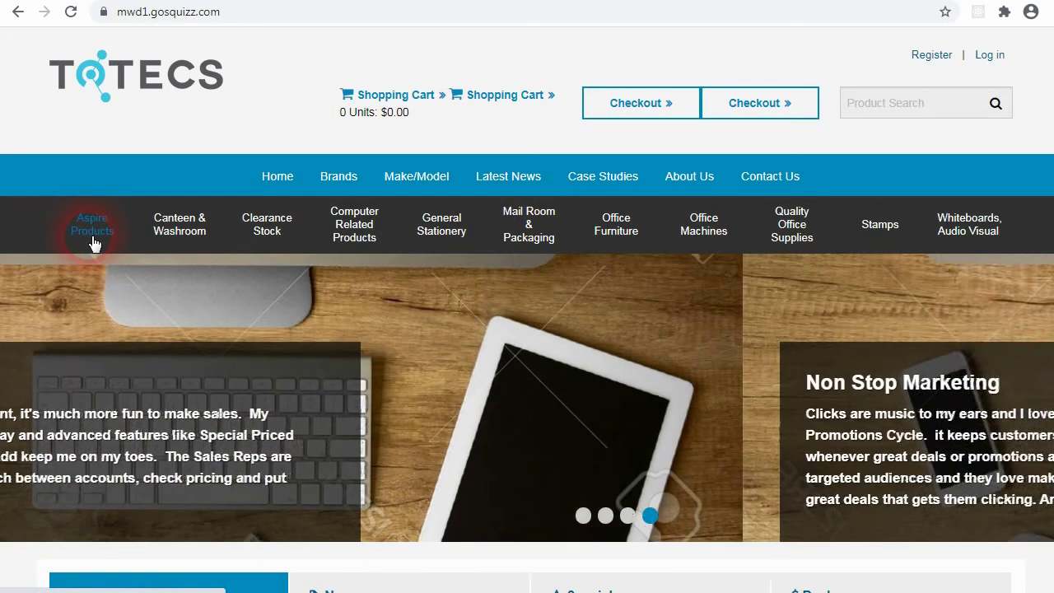
Open the TOTECS Brands page in a new tab and browse the brands and one brand's listing
mouse_move(181, 239)
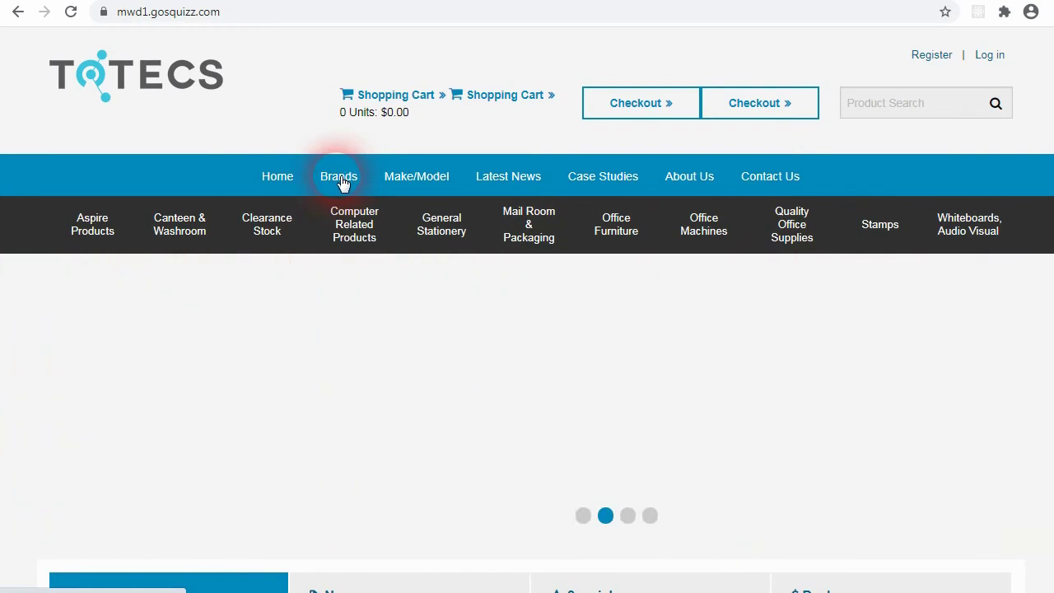
right_click(342, 182)
left_click(401, 190)
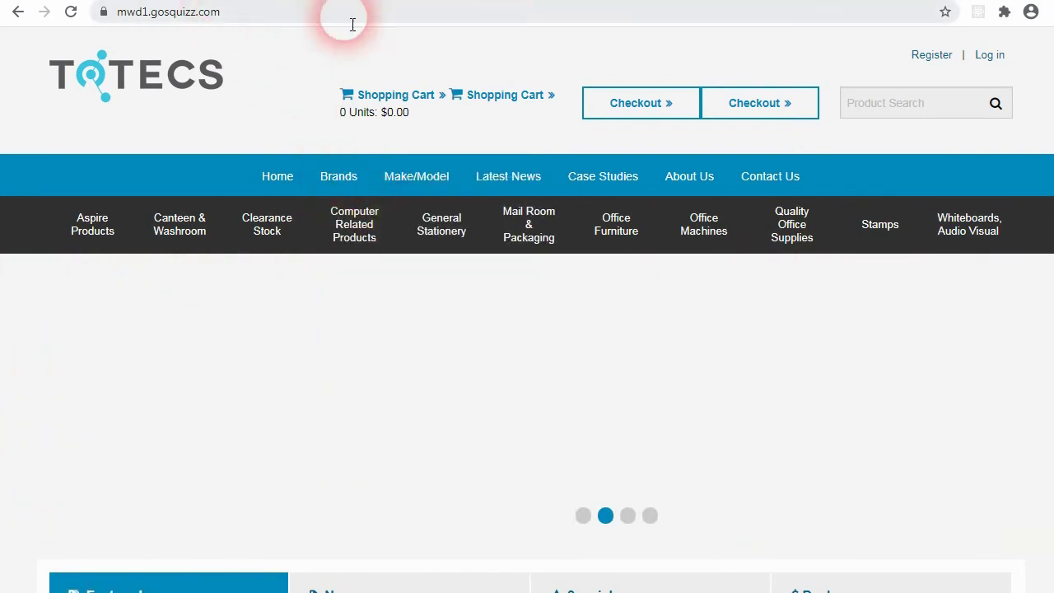
left_click(481, 2)
scroll(266, 359, "down", 2)
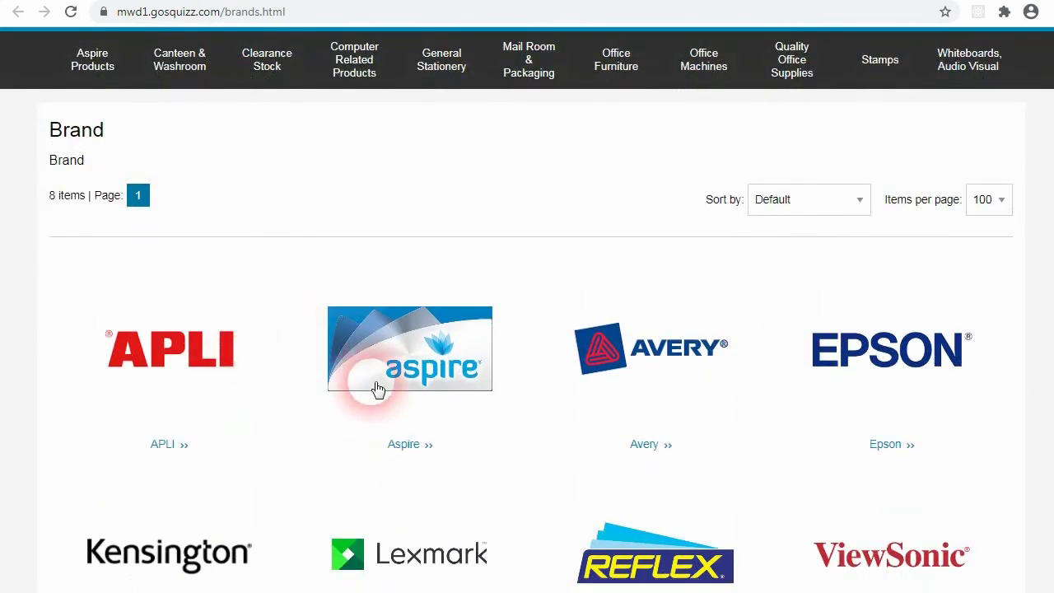
left_click(646, 440)
scroll(668, 412, "down", 2)
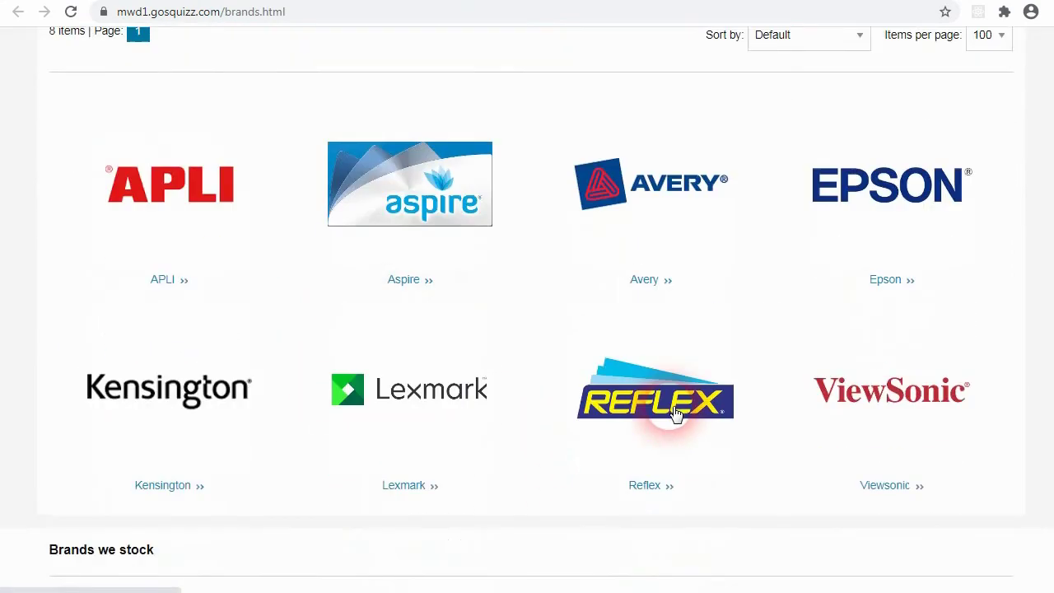
left_click(157, 373)
left_click(211, 588)
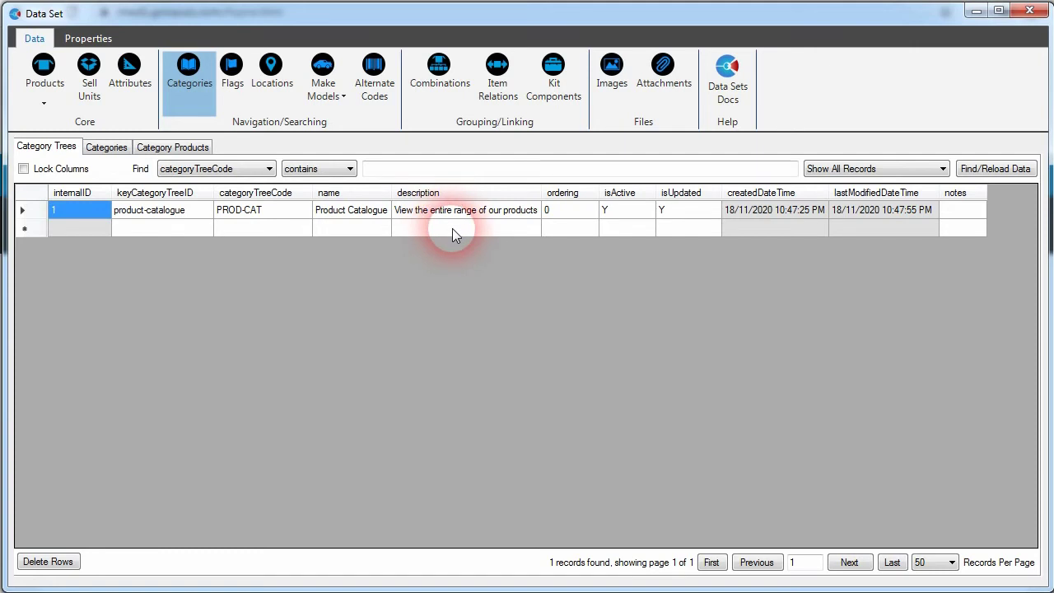
Add a 'brands' category tree with code BRANDS, name Product Brands and a pasted description
left_click(180, 229)
left_click(191, 233)
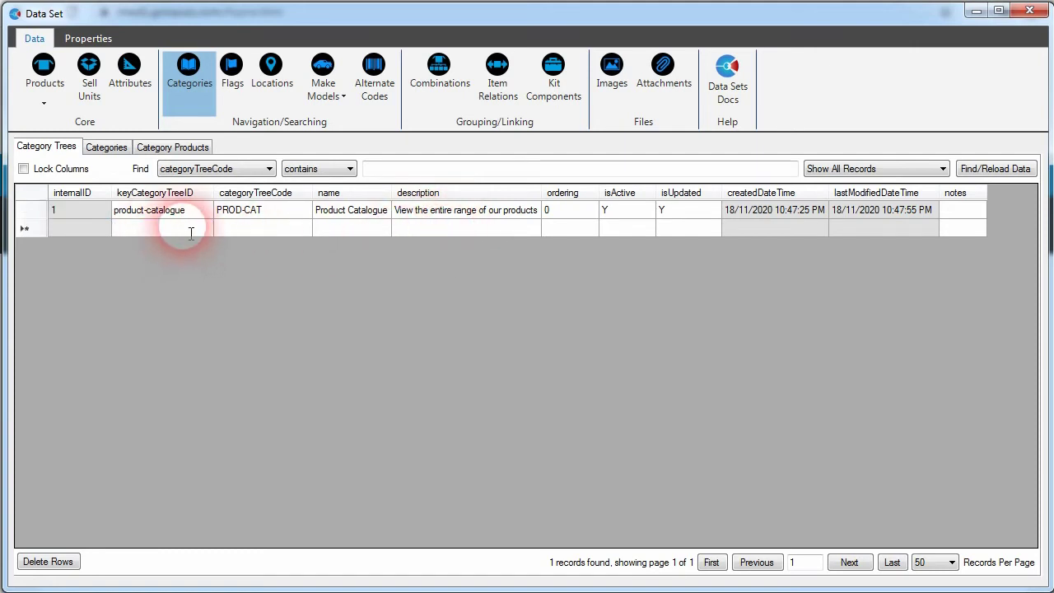
type("brands")
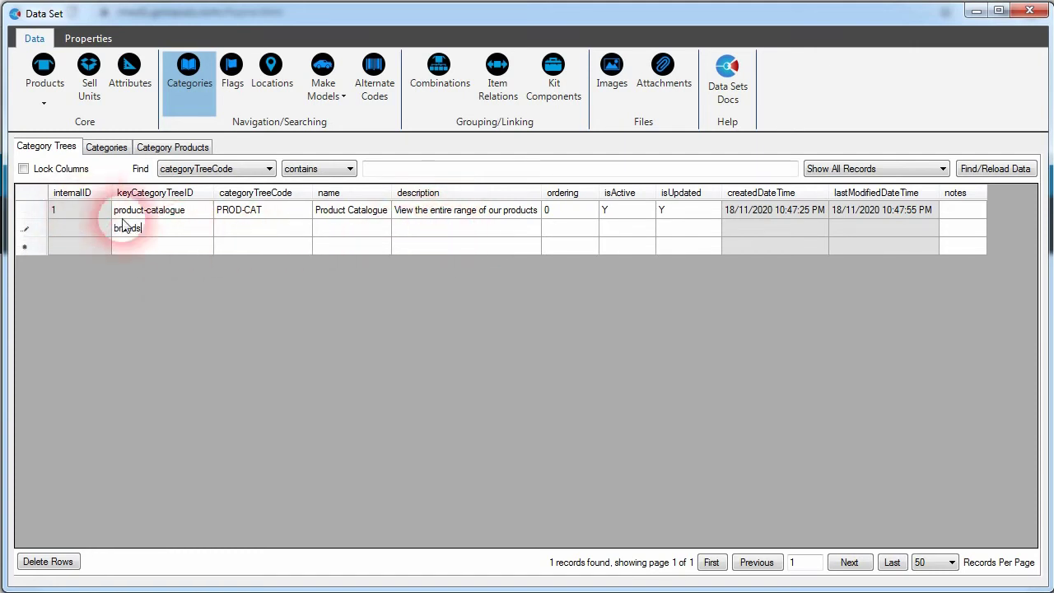
left_click(277, 228)
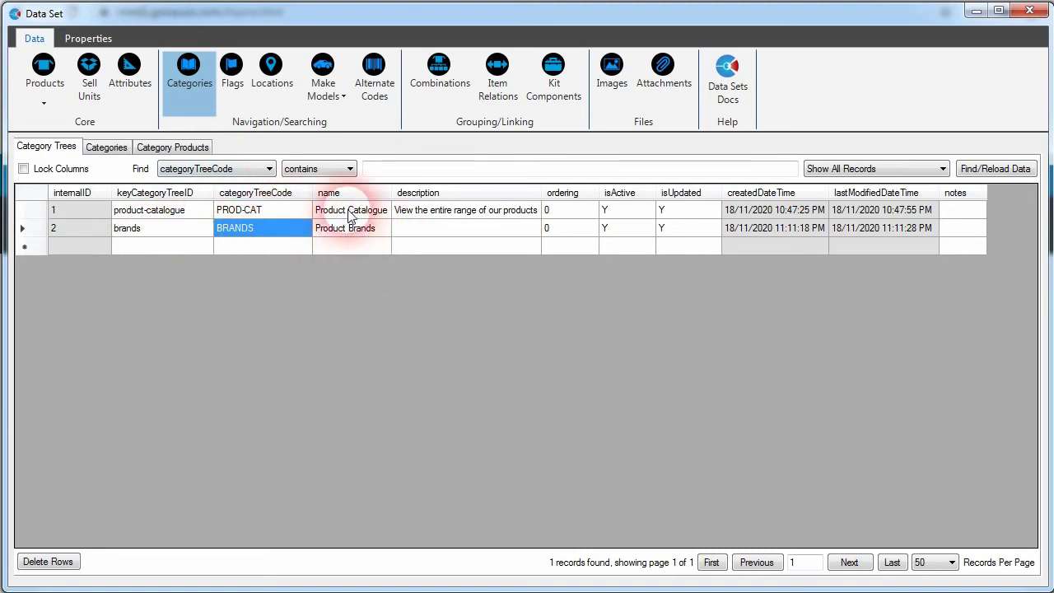
left_click(461, 235)
left_click(469, 238)
type("Find products based on the brand you know")
key("Return")
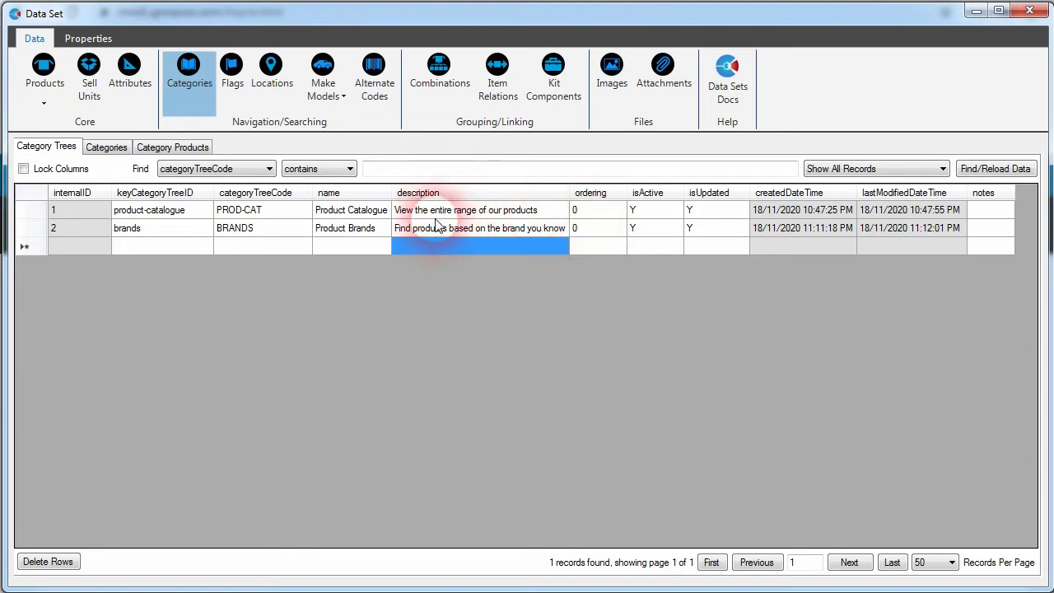
Give the product catalogue tree ordering 1 and the brands tree ordering 2, then view Categories
left_click(588, 213)
left_click(591, 215)
type("1")
left_click(581, 228)
type("2")
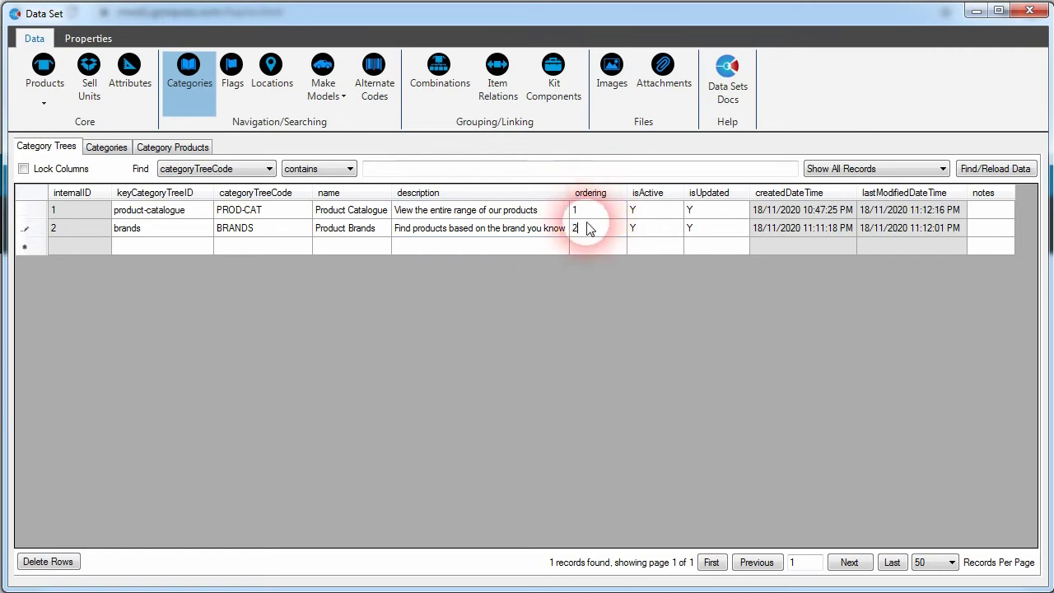
left_click(527, 233)
left_click(588, 229)
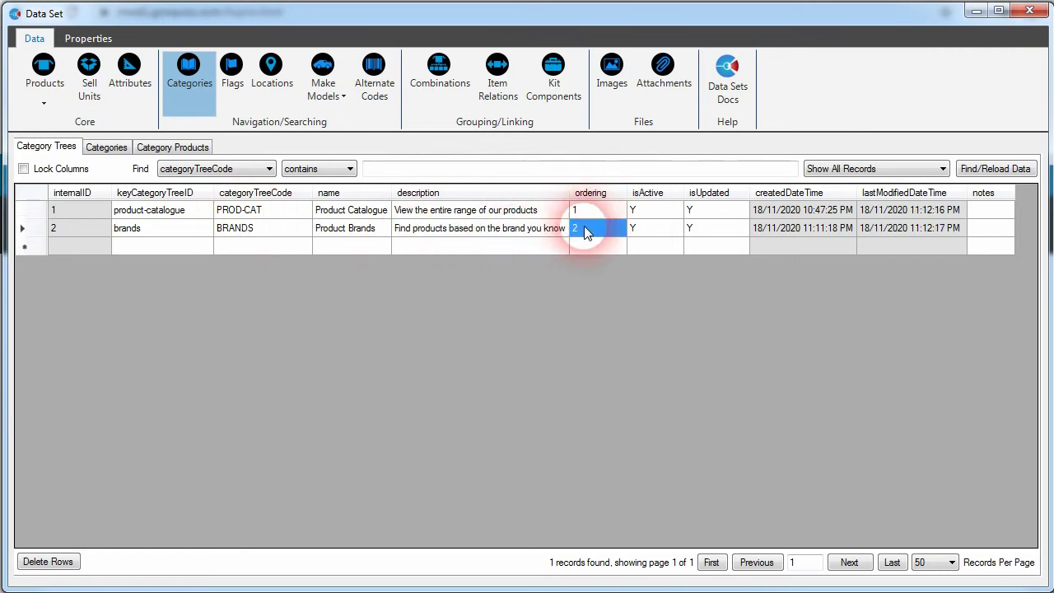
type("1")
left_click(592, 212)
type("2")
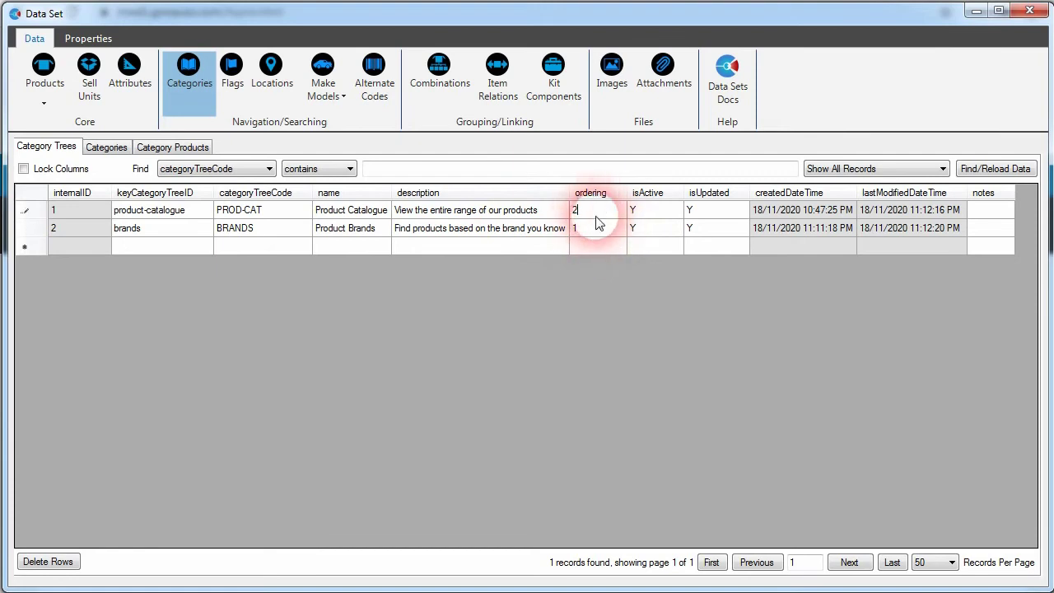
left_click(587, 227)
left_click(583, 212)
type("1")
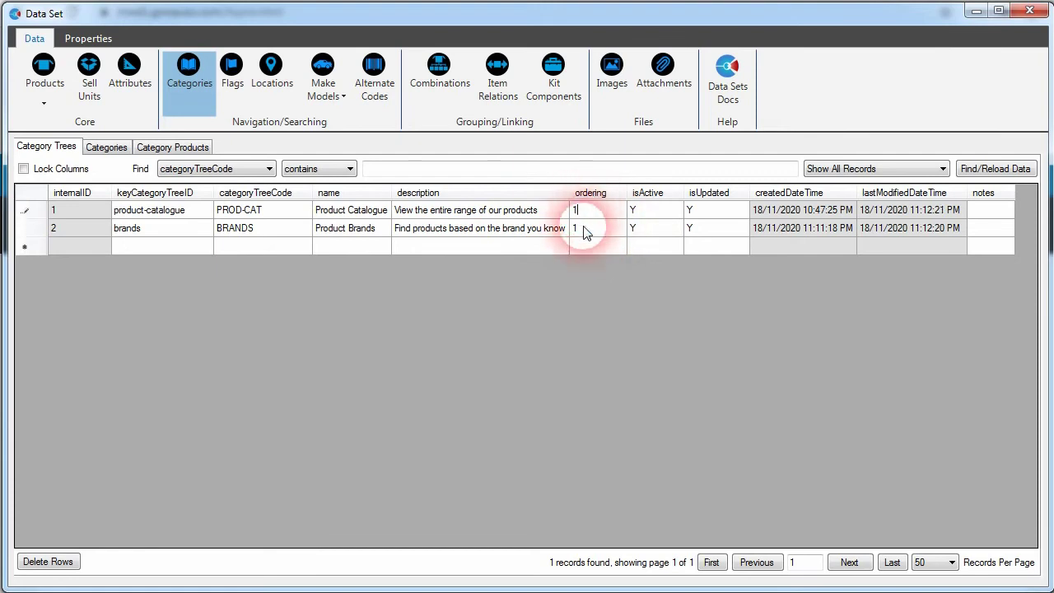
left_click(518, 228)
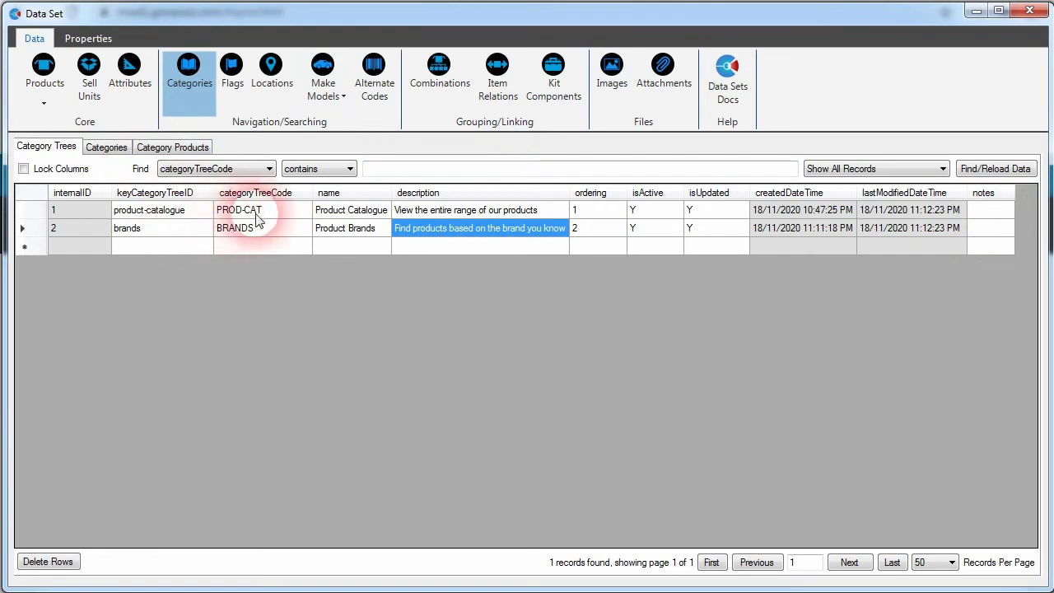
left_click(156, 211)
left_click(106, 146)
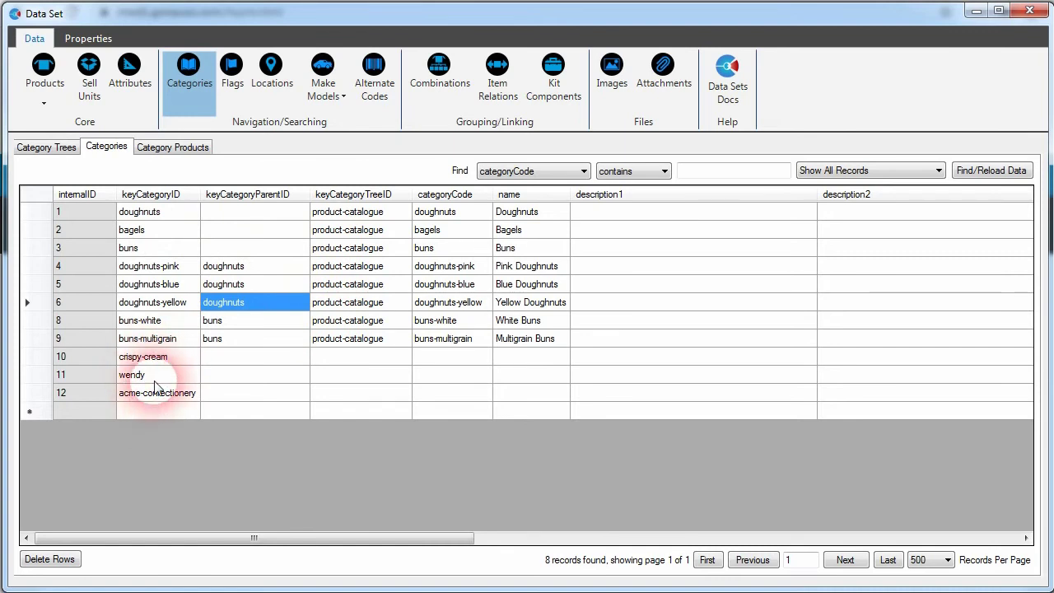
Copy the 'brands' tree key into the crispy-cream, wendy and acme-confectionery categories' tree field
left_click(58, 147)
left_click(145, 234)
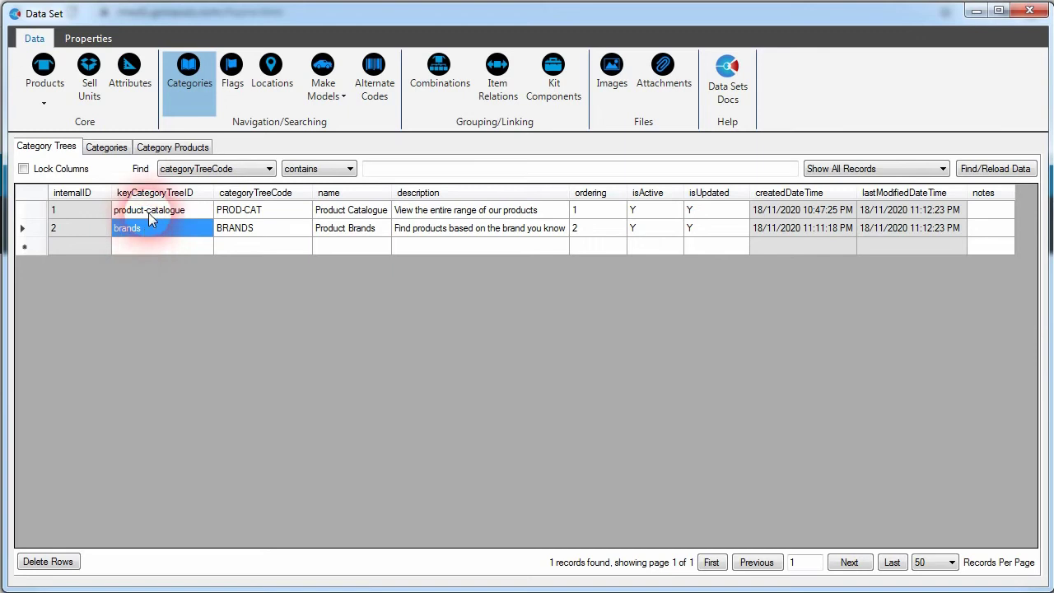
left_click(151, 231)
key("ctrl+c")
left_click(107, 147)
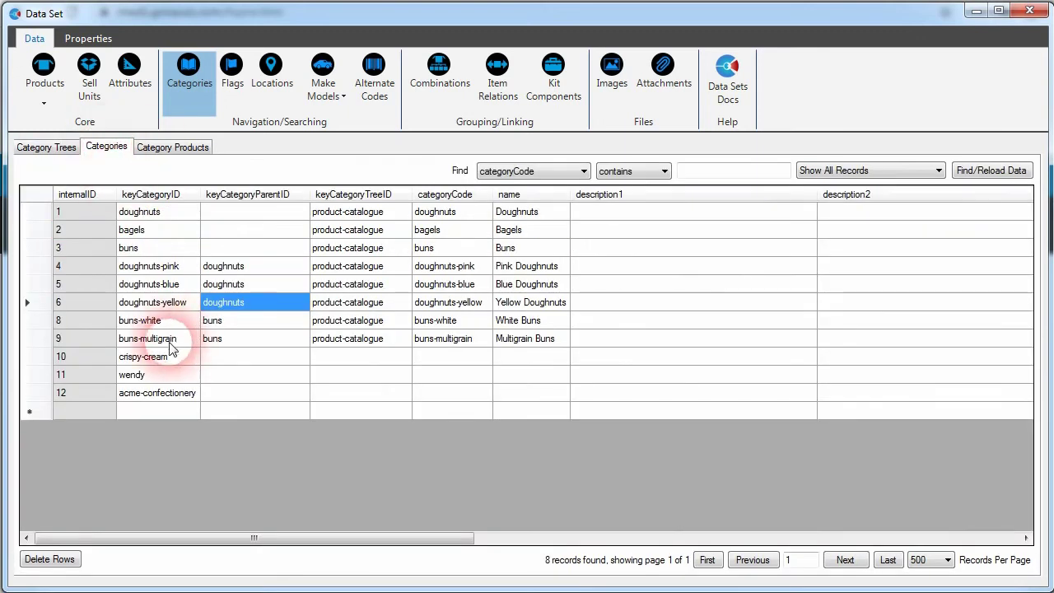
left_click(345, 361)
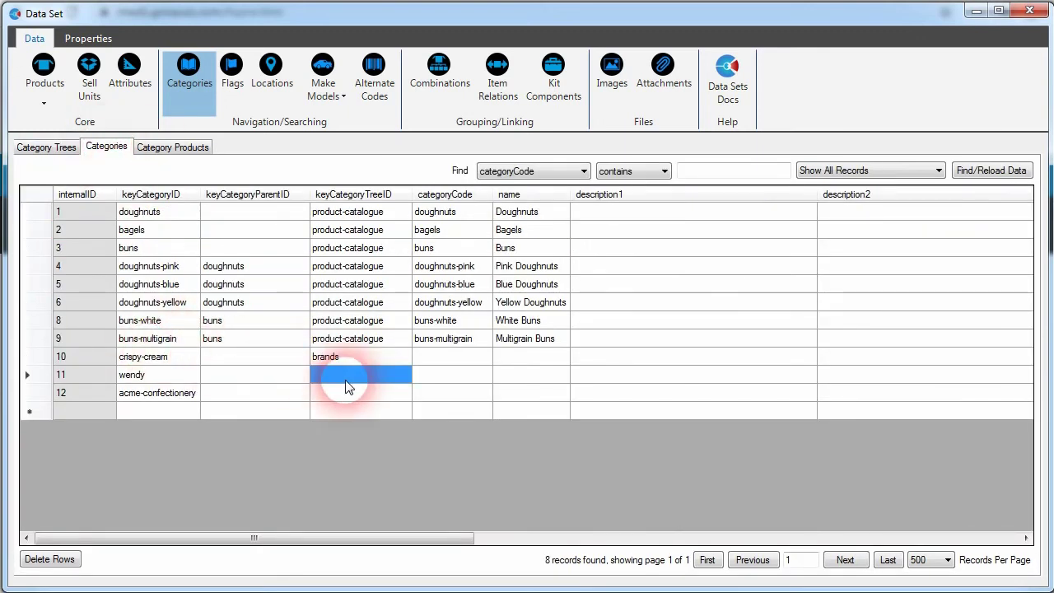
key("ctrl+v")
left_click(334, 392)
key("ctrl+v")
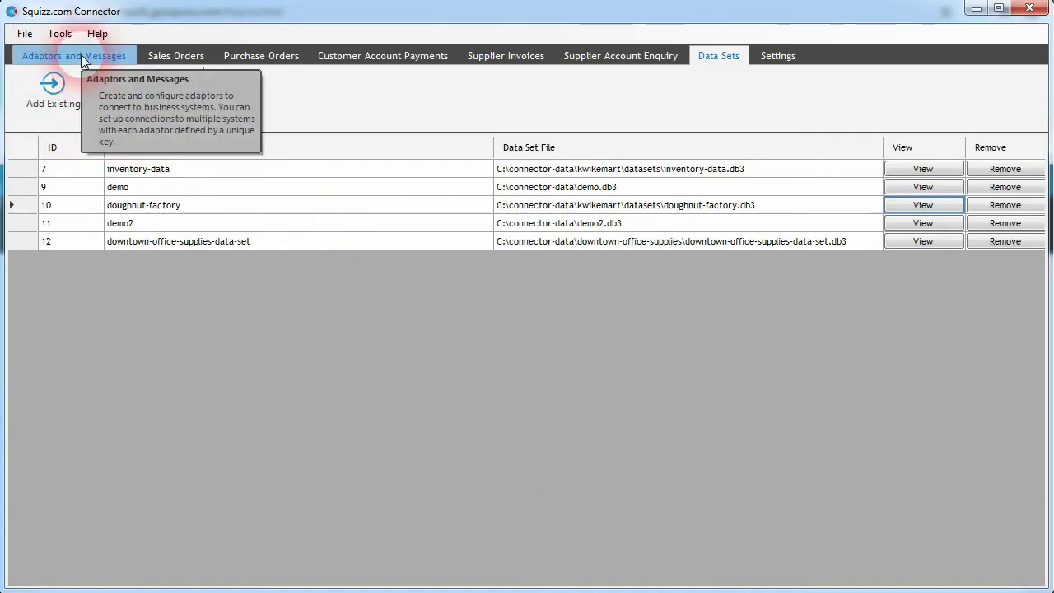
Set the Doughnuts Factory adaptor's data export type to Category Trees from the data set
left_click(81, 56)
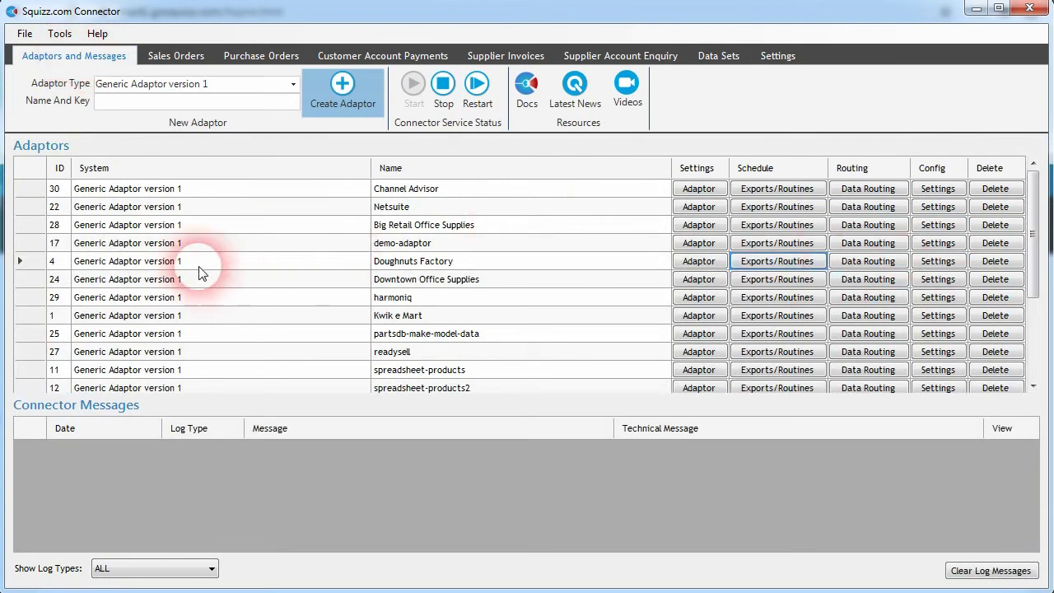
left_click(941, 261)
left_click(322, 97)
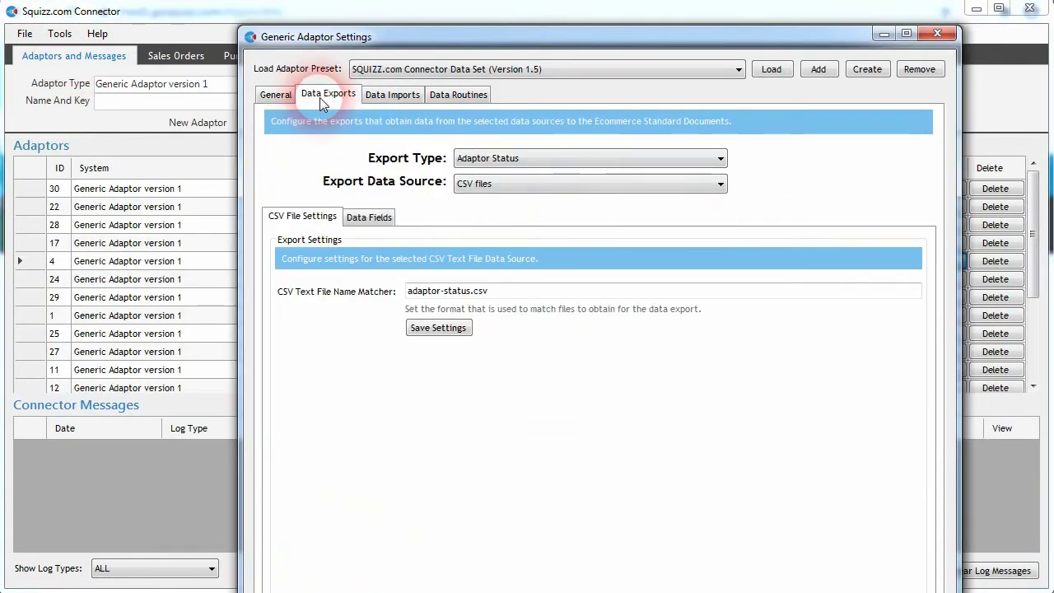
left_click(529, 158)
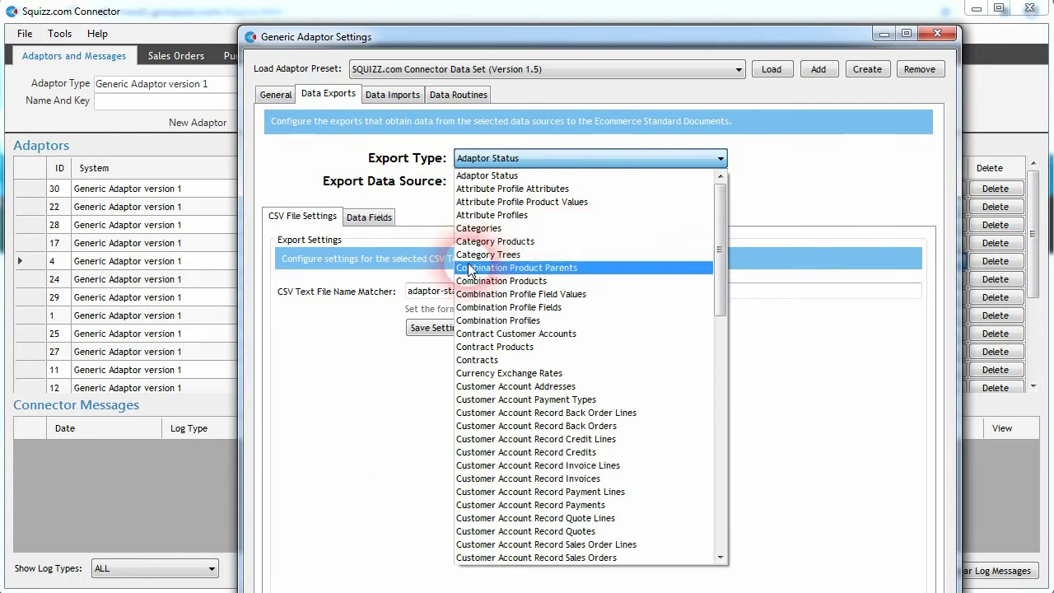
left_click(522, 255)
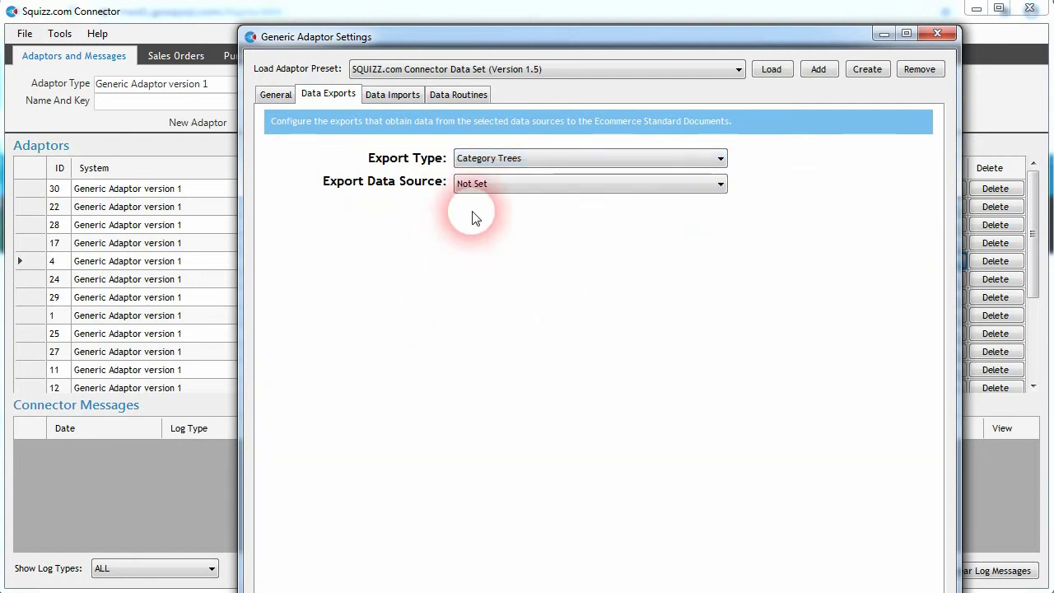
left_click(518, 180)
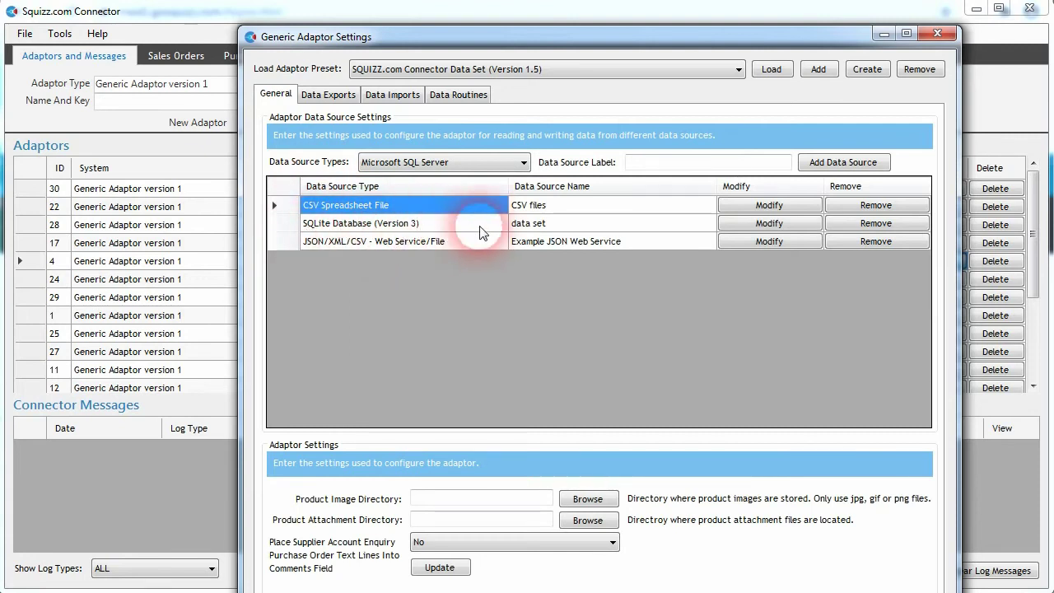
left_click(333, 95)
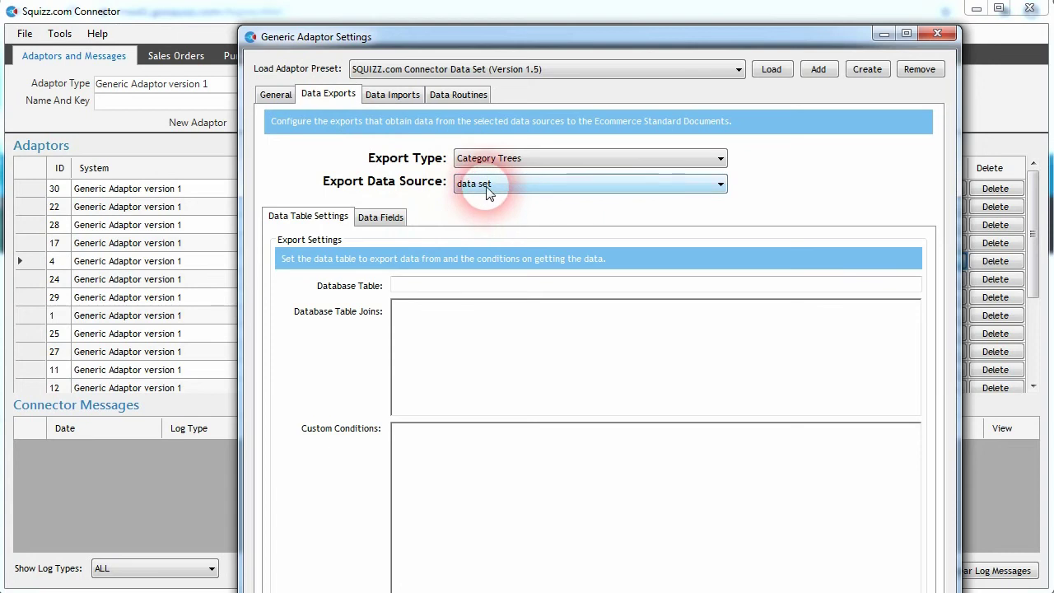
Export from the category_tree table with the condition IsActive='Y'
left_click(421, 288)
type("category_tree")
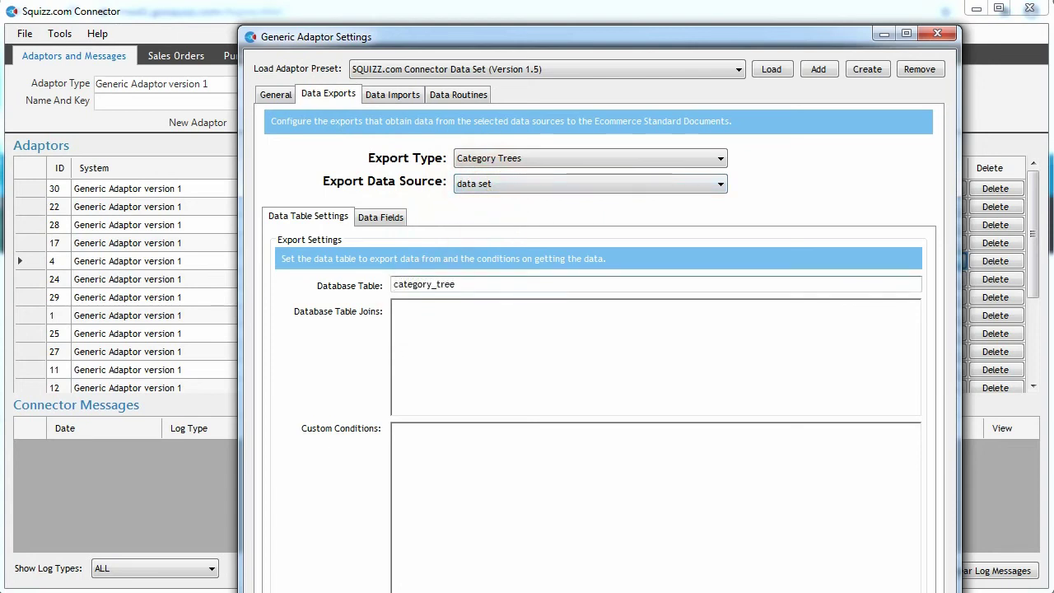
left_click(434, 444)
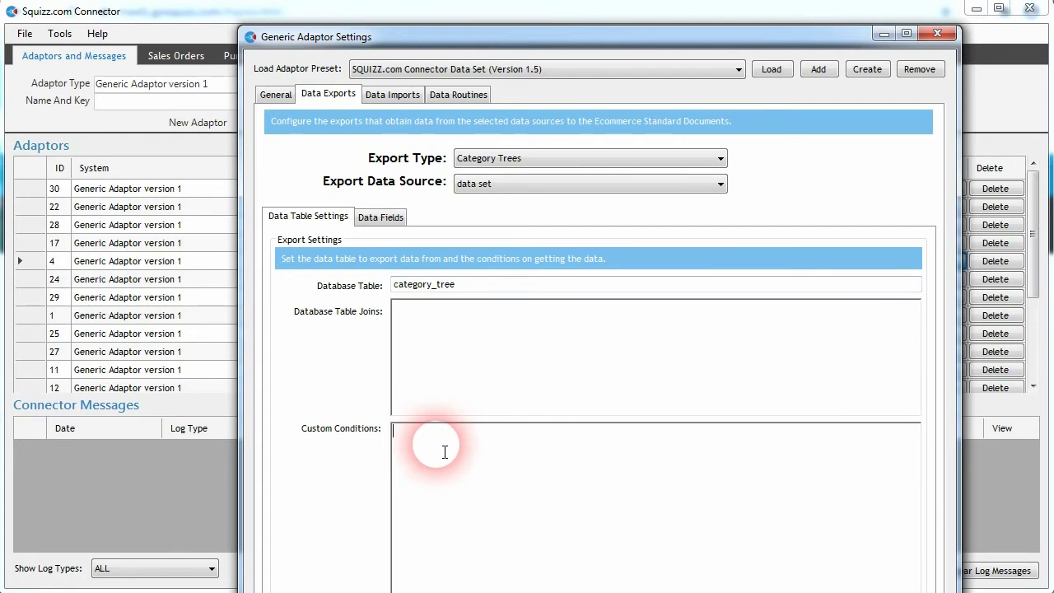
type("ls")
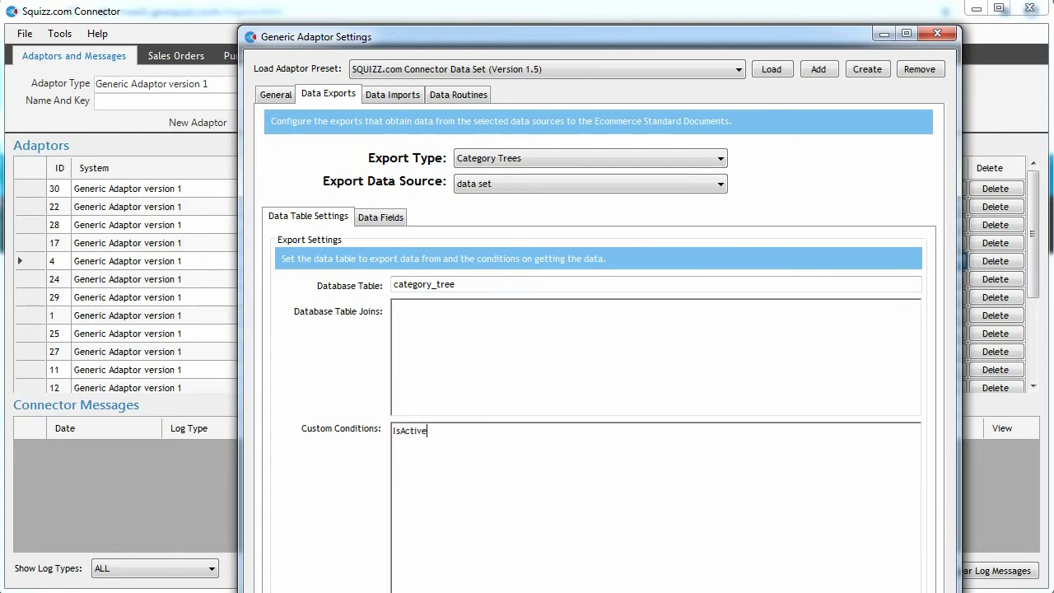
type("Active=\"Y\"")
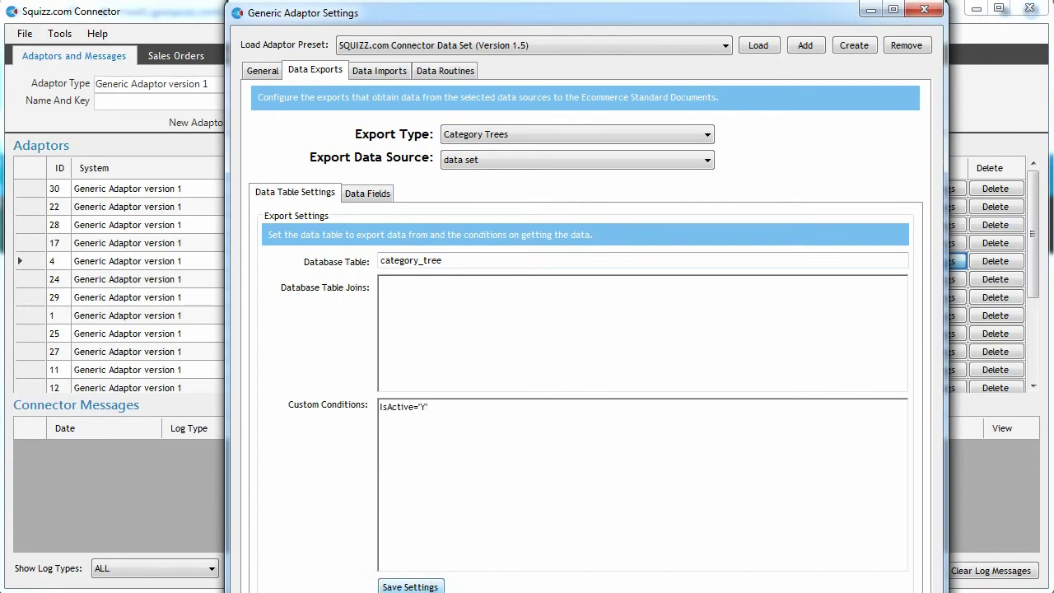
Paste the field names as custom definitions and activate Category Tree Code, Description, Name and Ordering
left_click(371, 195)
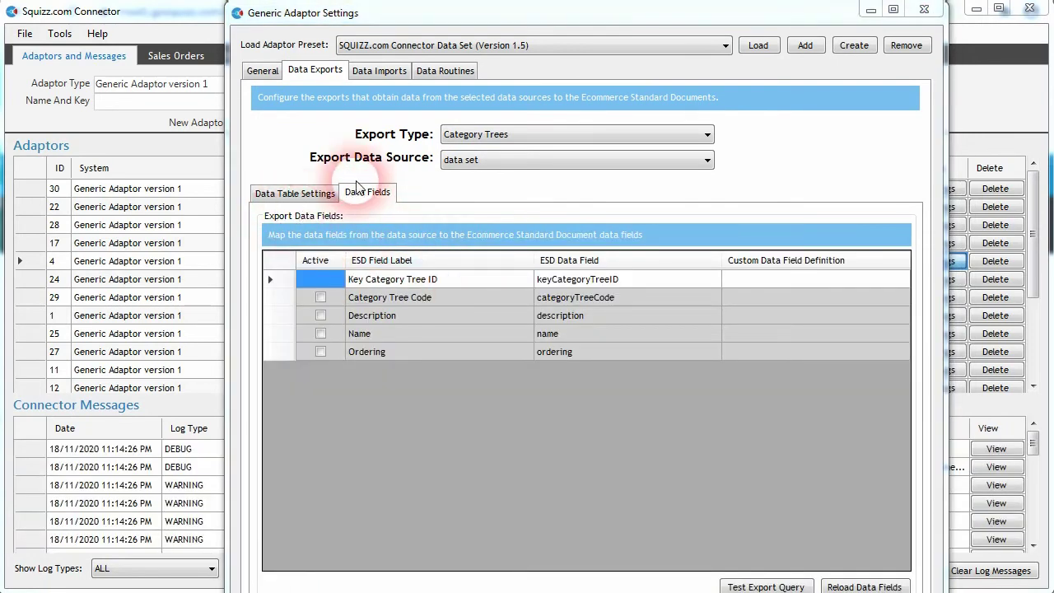
left_click(594, 284)
left_click(583, 348, "shift")
key("ctrl+c")
left_click(743, 279)
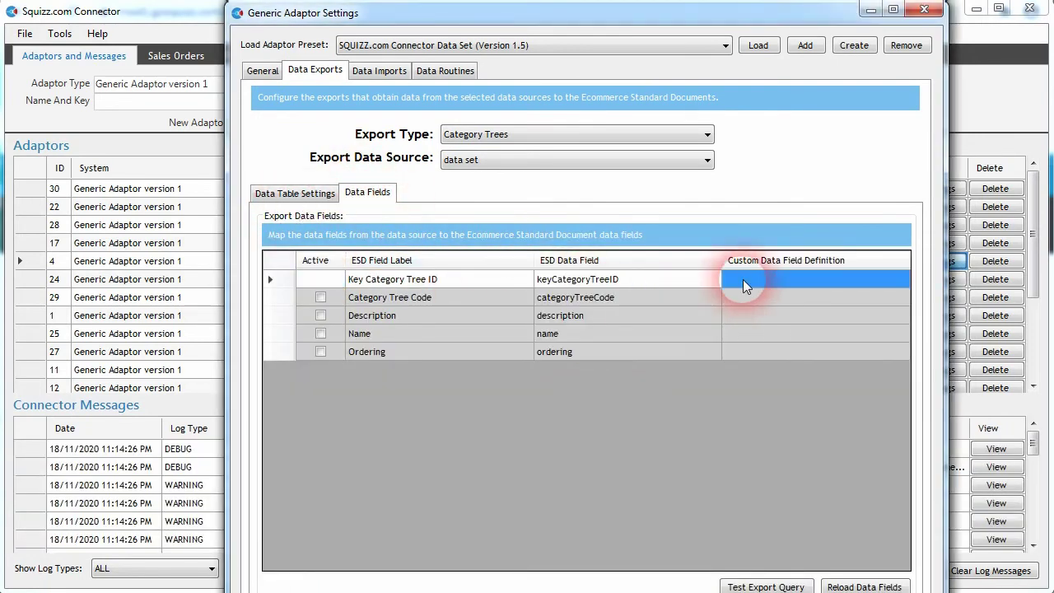
key("ctrl+v")
left_click(647, 309)
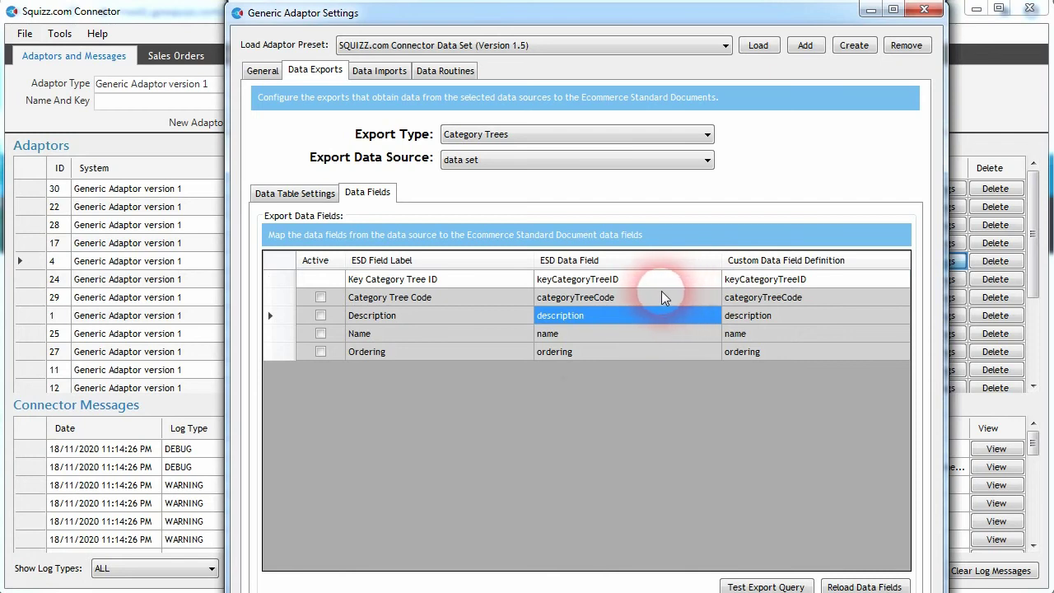
left_click(321, 299)
left_click(320, 315)
left_click(321, 334)
left_click(320, 352)
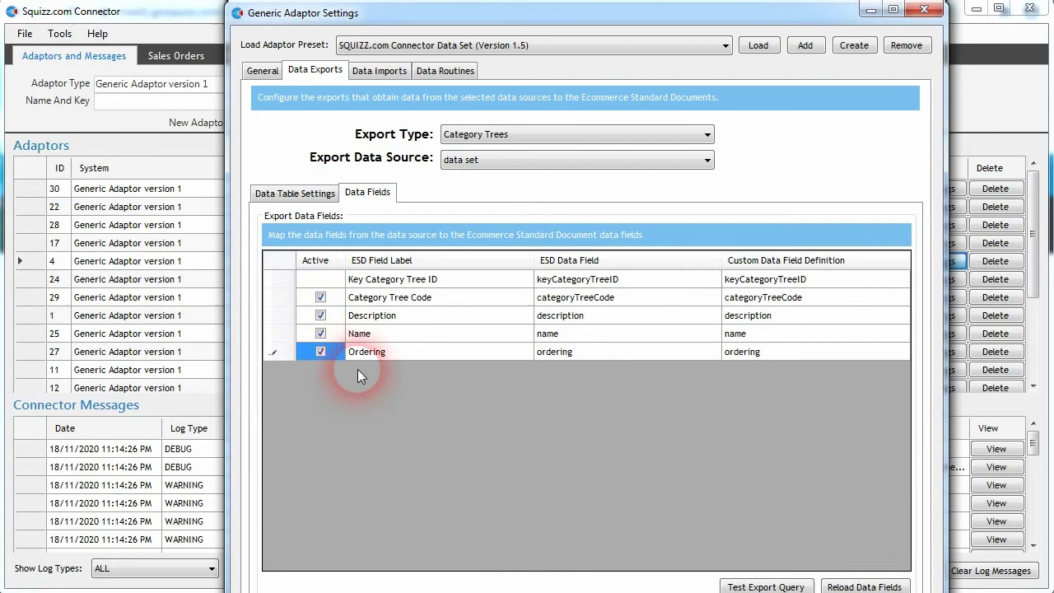
Test the Category Trees export query, confirming PROD-CAT and BRANDS are returned, then close the results
left_click(770, 587)
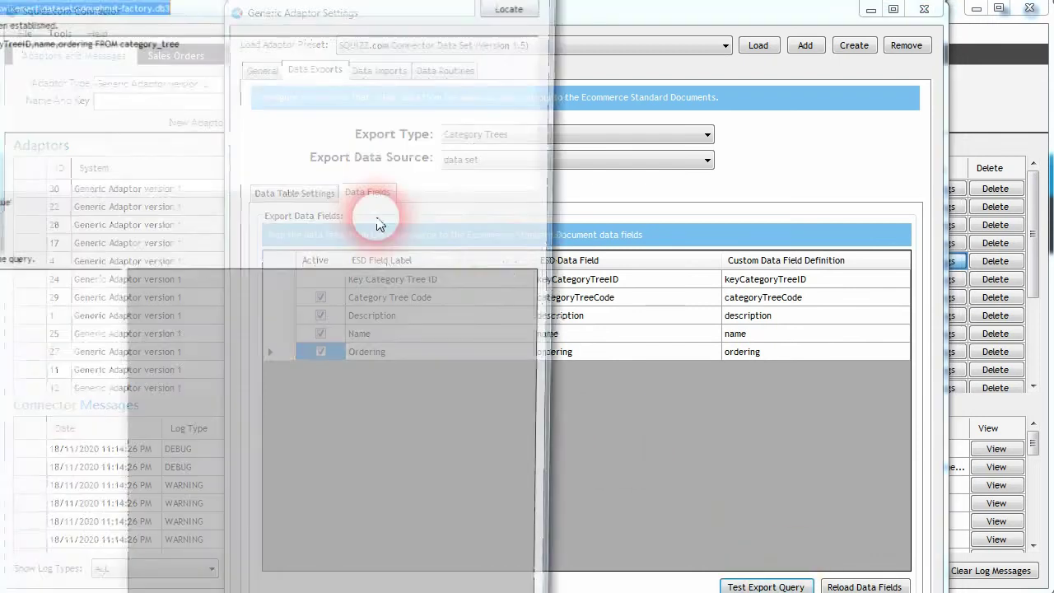
left_click_drag(569, 77, 403, 53)
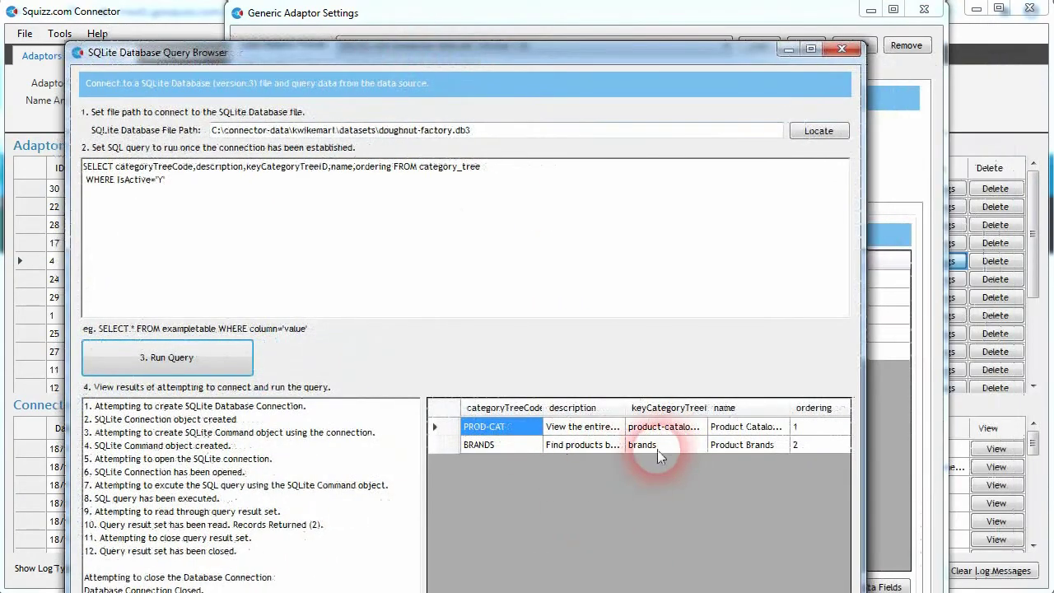
left_click(841, 48)
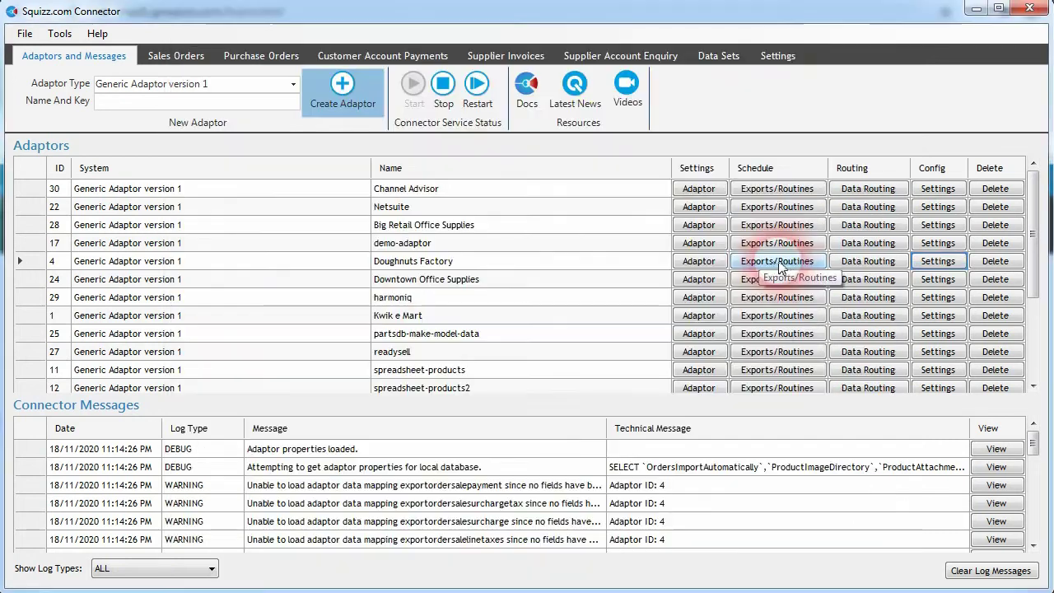
left_click(786, 268)
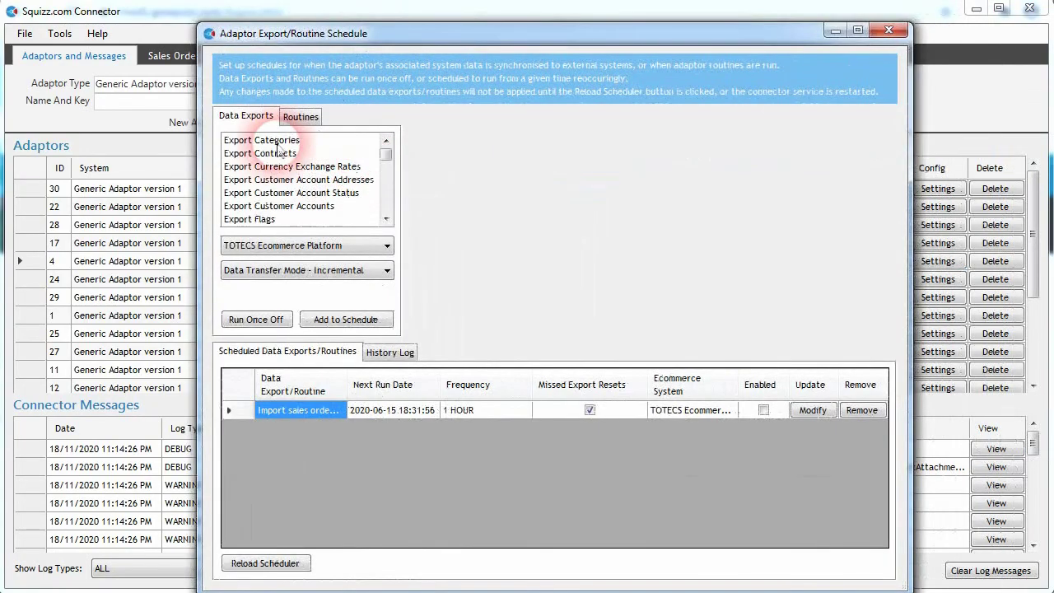
left_click(270, 144)
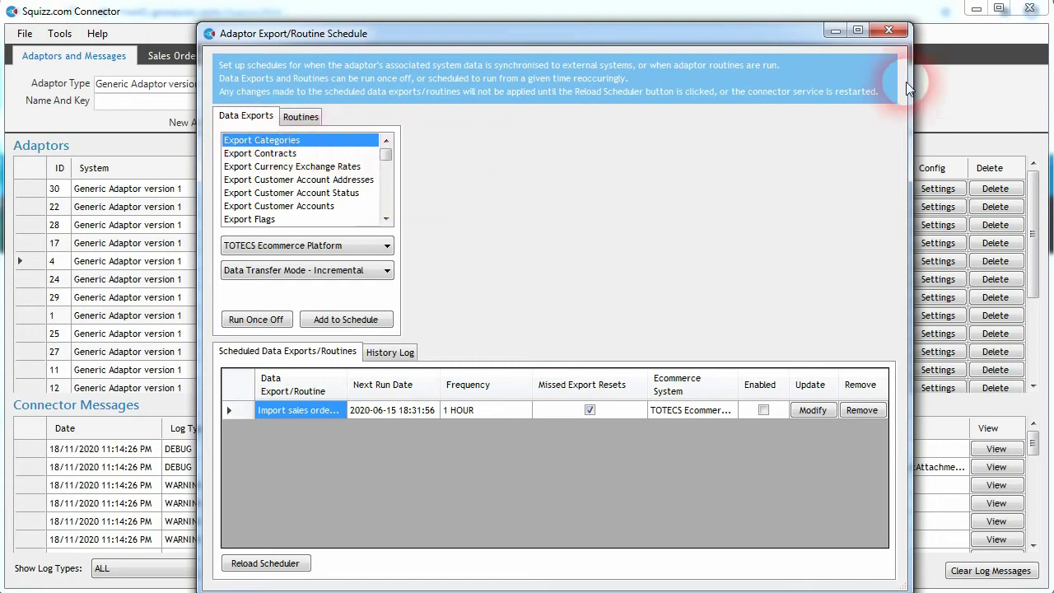
left_click(888, 31)
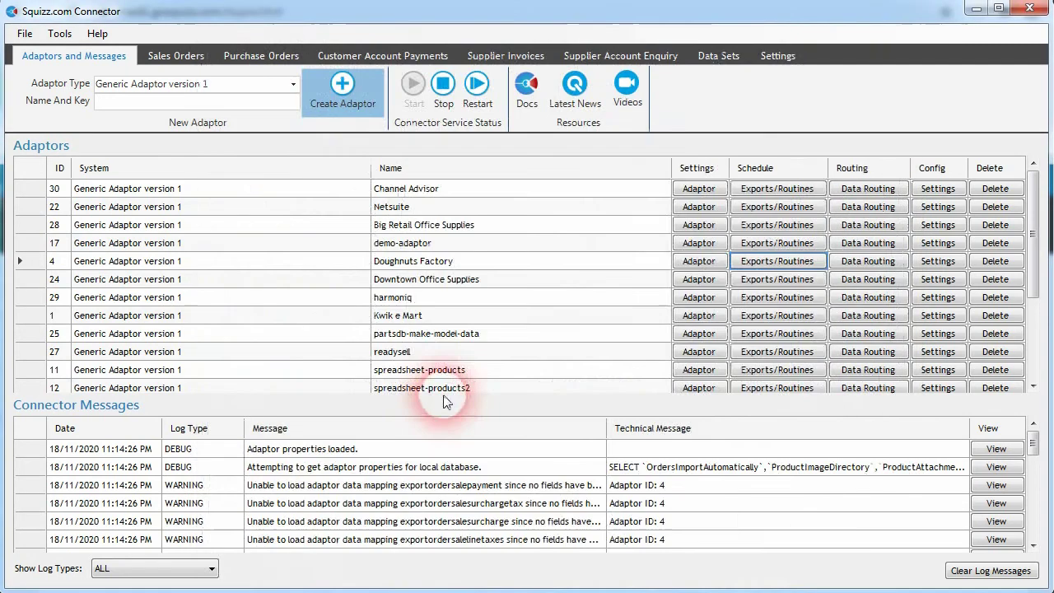
Open the accountright adaptor's data export settings with Category Products as the export type
left_click(480, 336)
scroll(480, 351, "down", 2)
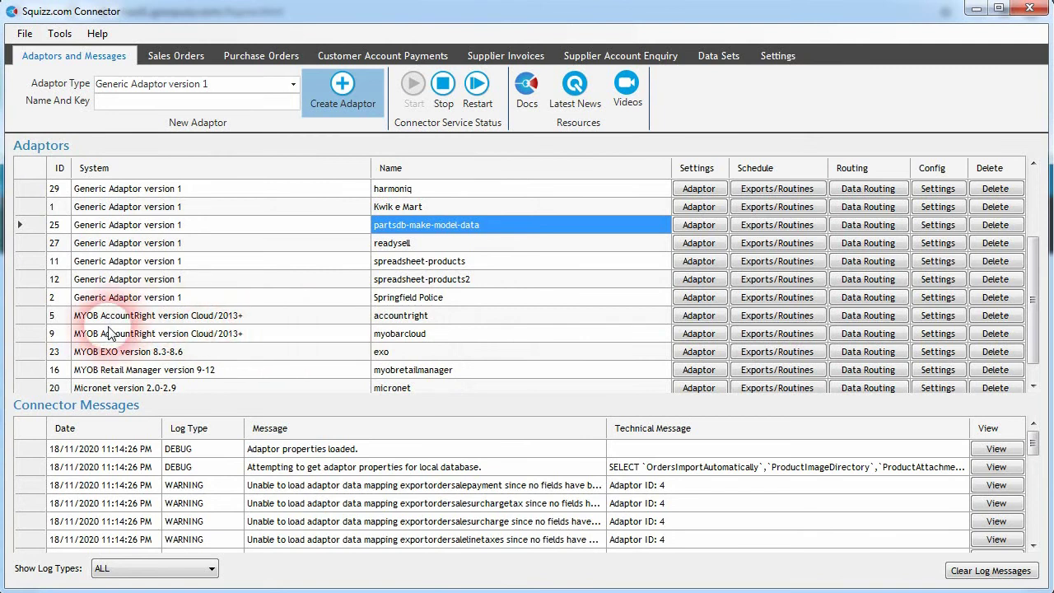
scroll(109, 331, "down", 1)
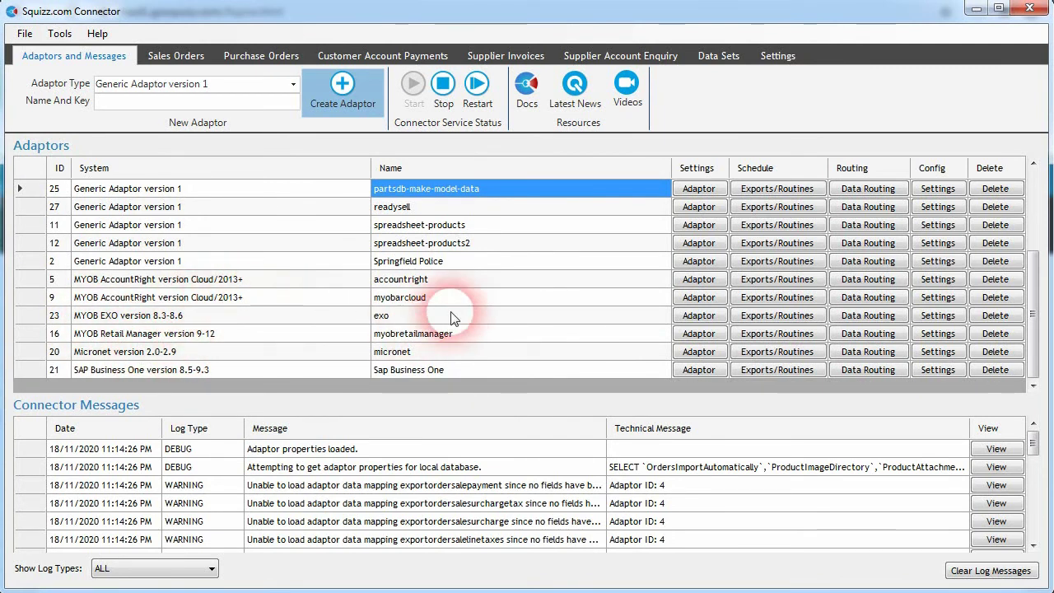
left_click(955, 281)
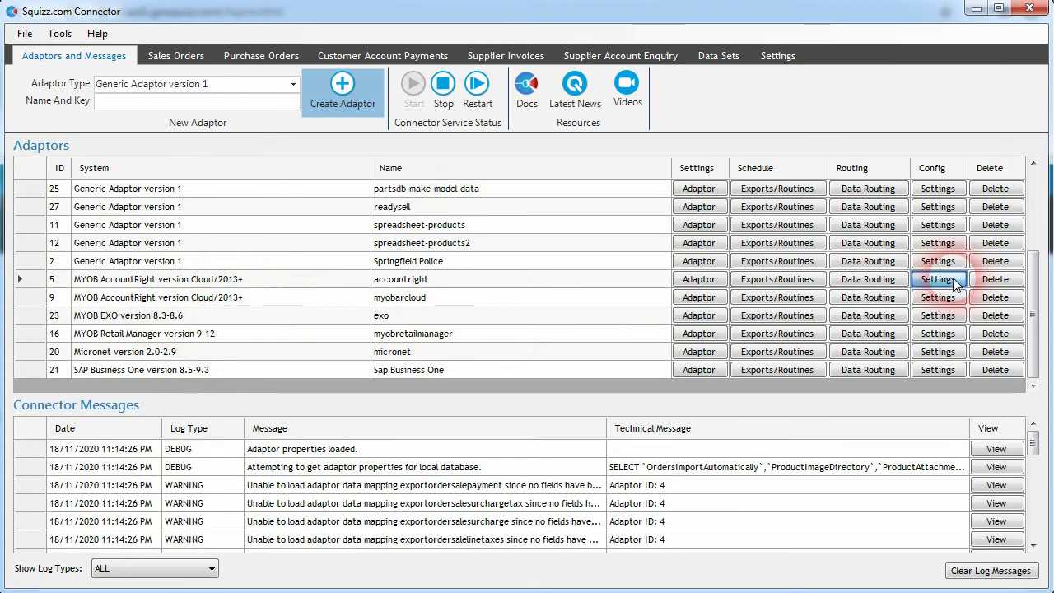
left_click(346, 92)
left_click(524, 176)
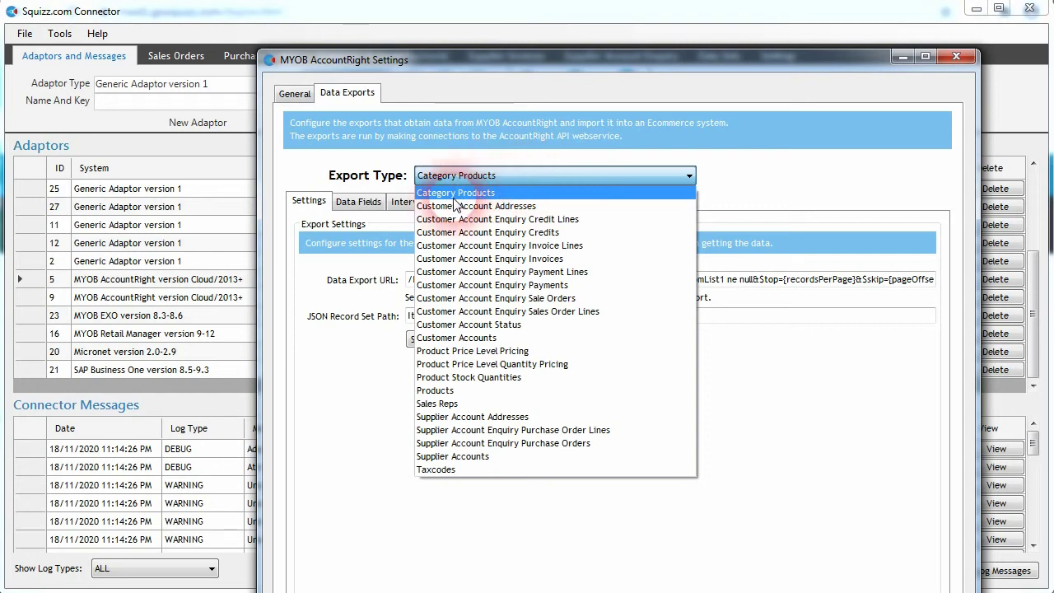
left_click(456, 133)
left_click(370, 93)
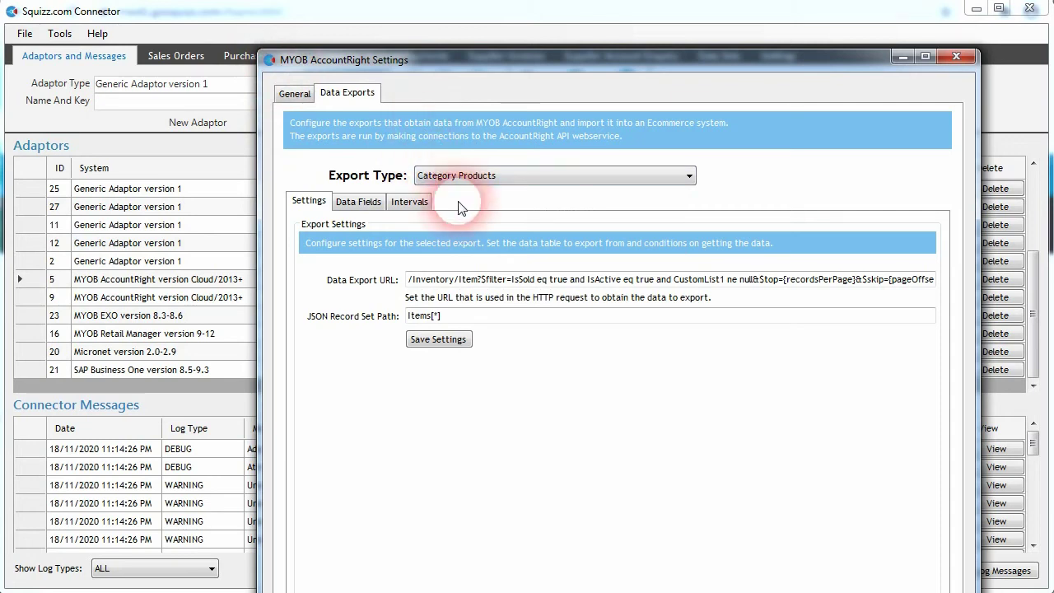
Activate Category Tree Code, Description, Name and Key Category Tree ID, and display technical fields
left_click(358, 201)
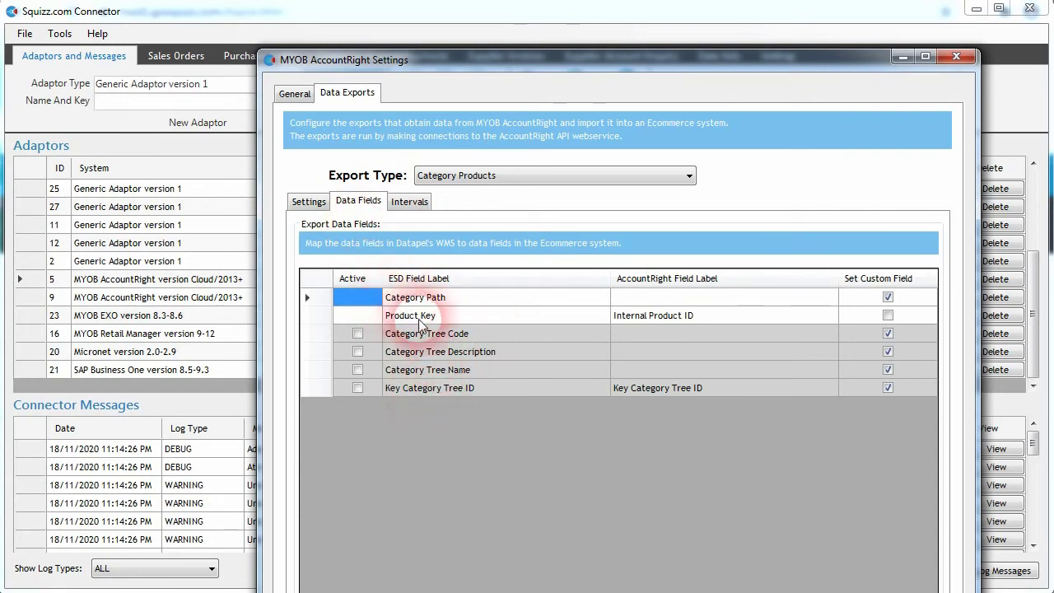
left_click(358, 333)
left_click(358, 352)
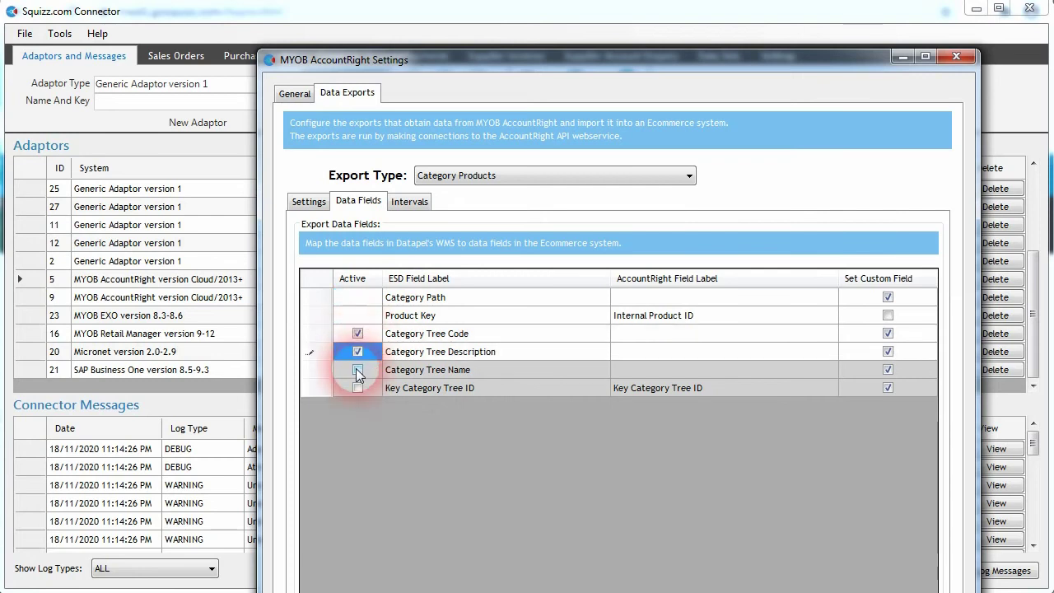
left_click(358, 369)
left_click(357, 388)
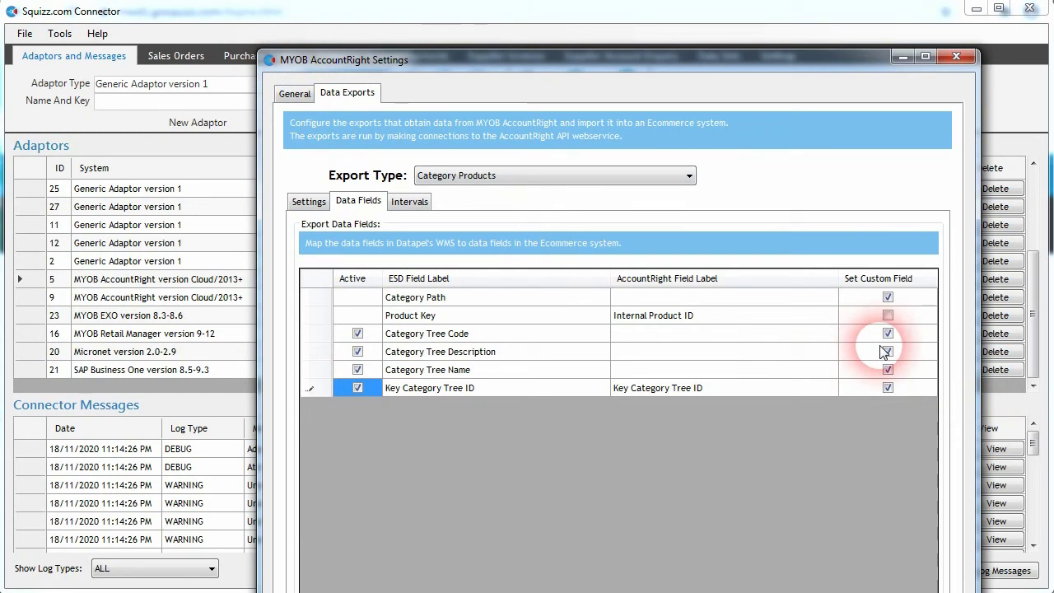
left_click_drag(602, 62, 600, 12)
left_click(408, 577)
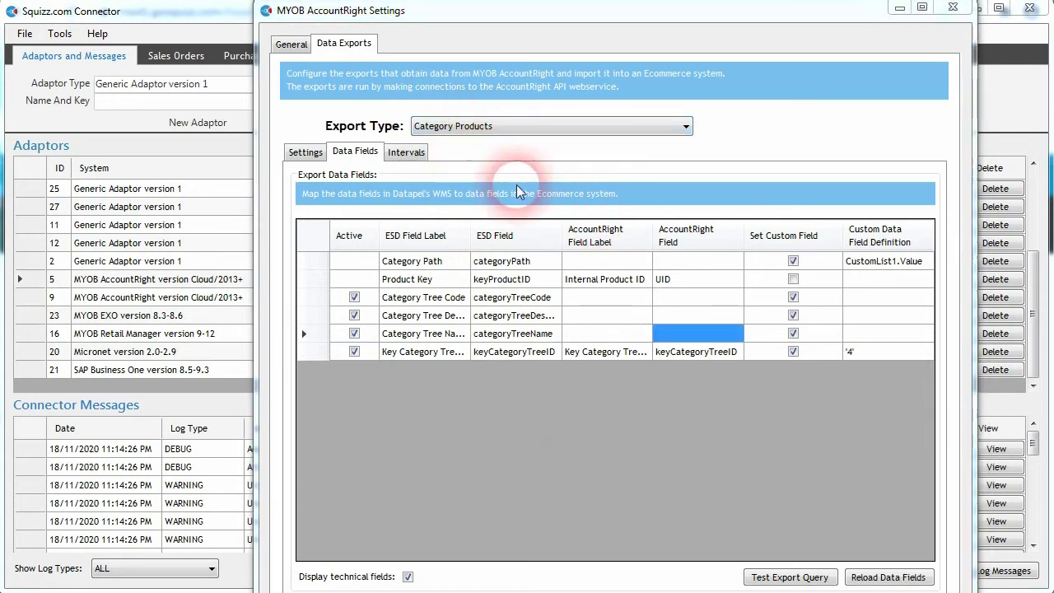
Set Category Tree Name's custom data field definition to 'Product Catalogue', leaving Description's empty
left_click(848, 337)
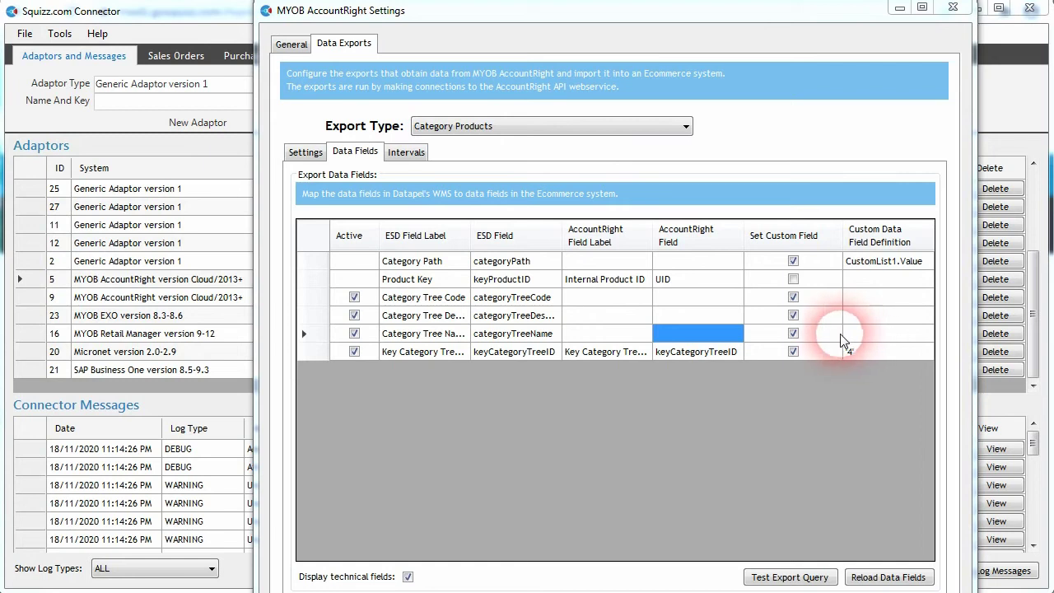
left_click(870, 335)
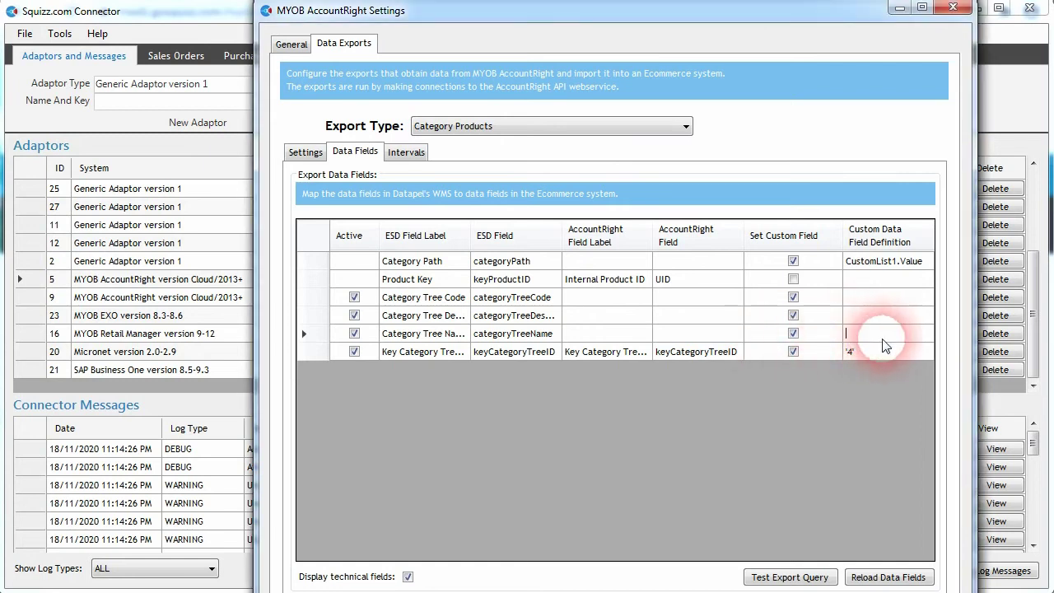
type("'")
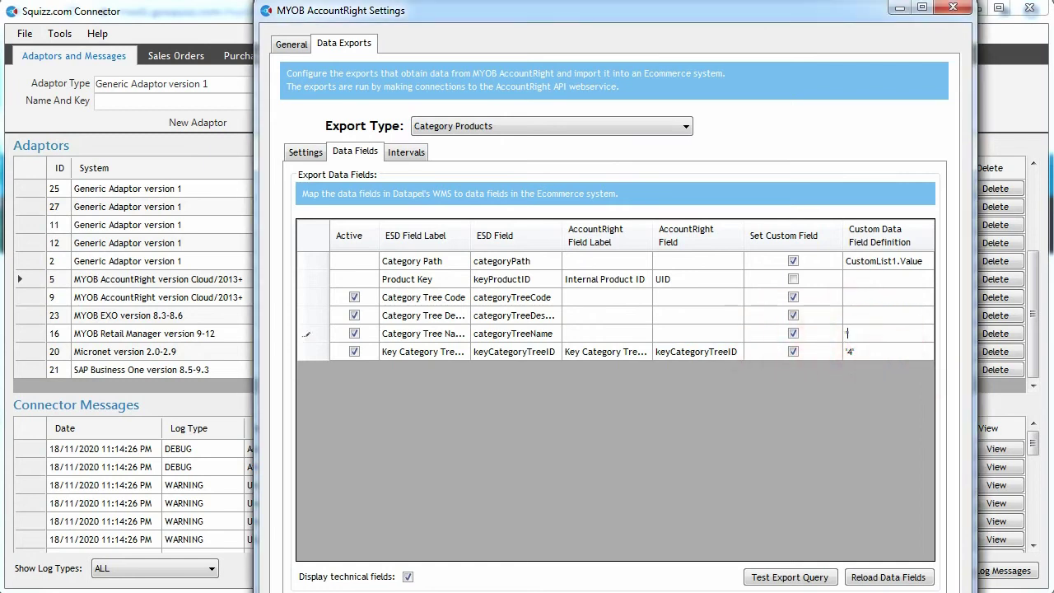
type("Product Catalogue'")
left_click(879, 315)
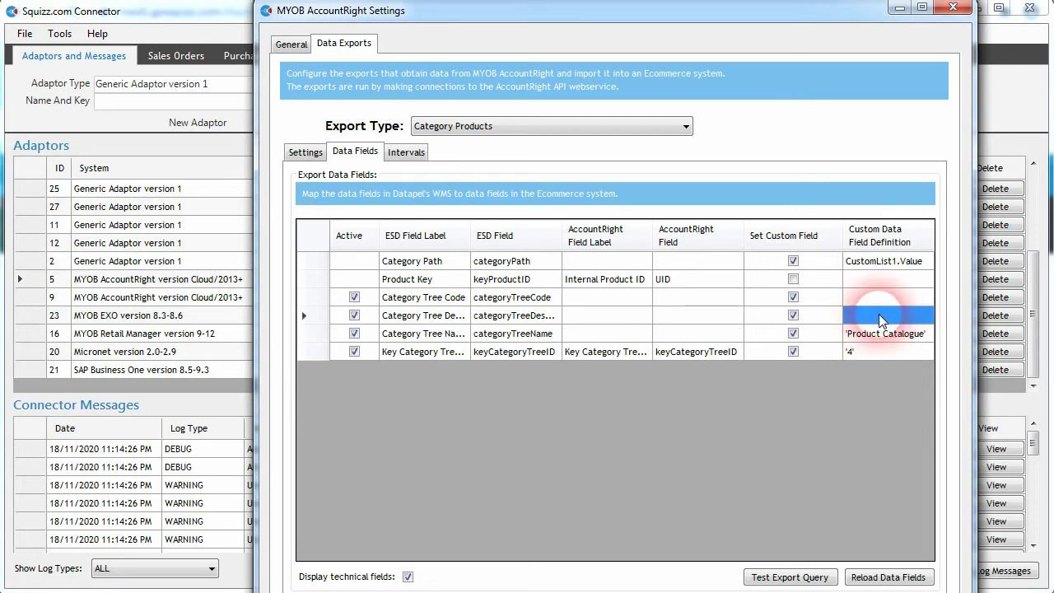
left_click(879, 319)
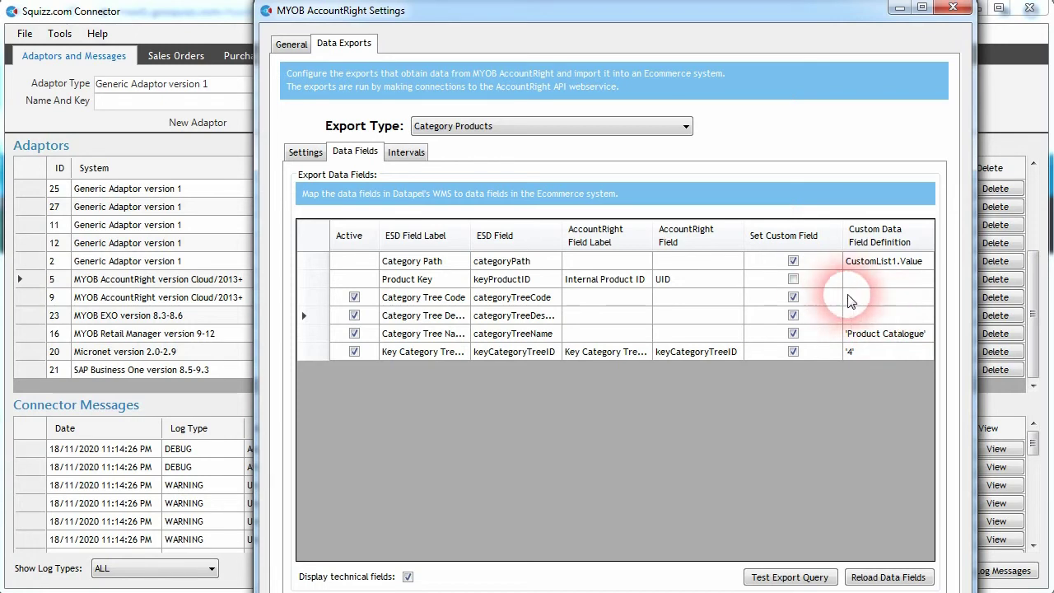
left_click(704, 316)
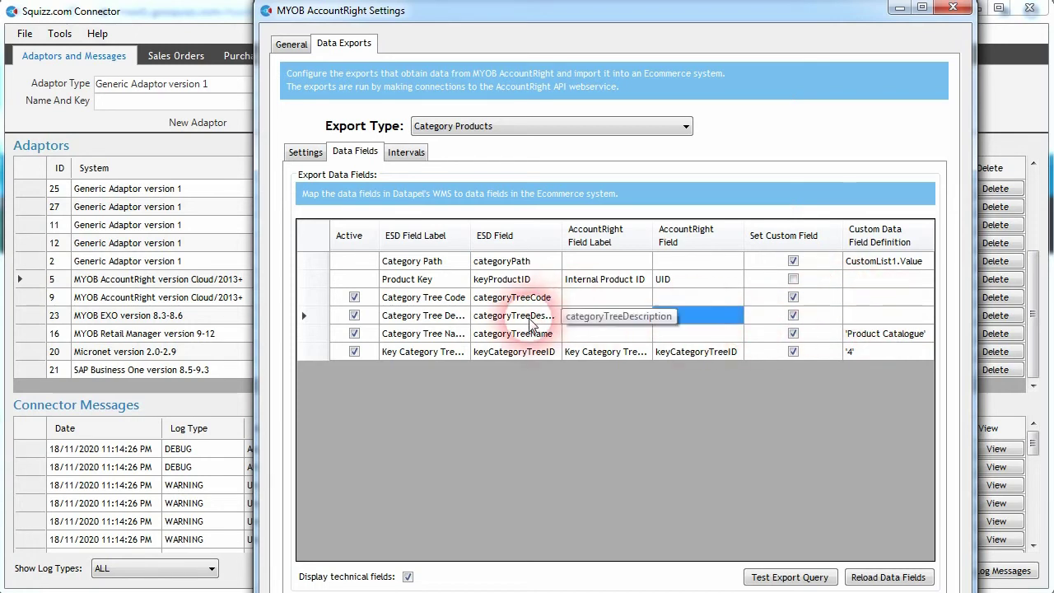
Deactivate the Category Tree Code, Description and Name fields
left_click(497, 333)
left_click(365, 306)
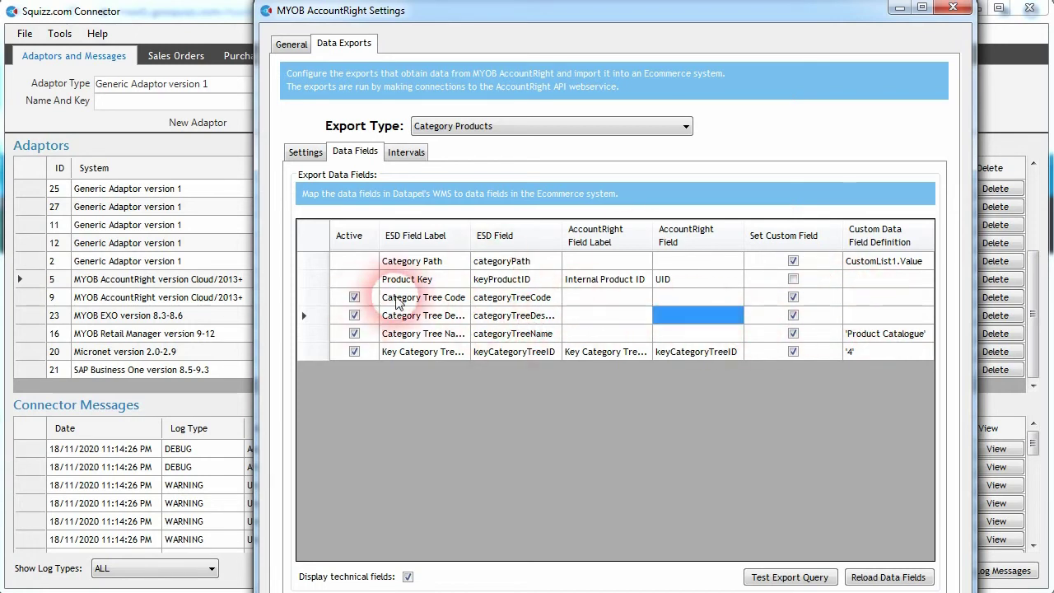
left_click(354, 297)
left_click(355, 317)
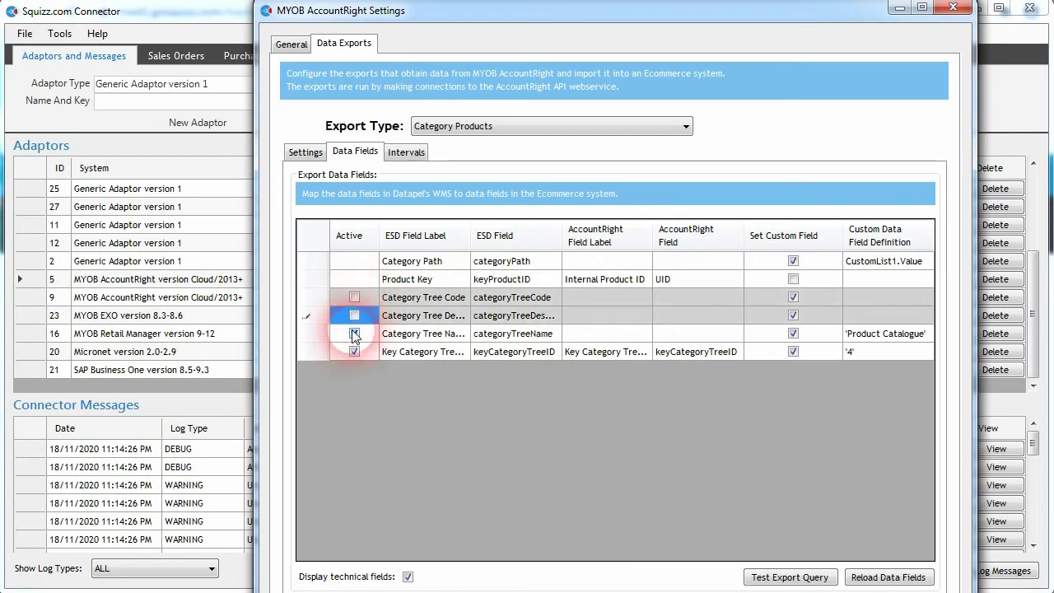
left_click(354, 334)
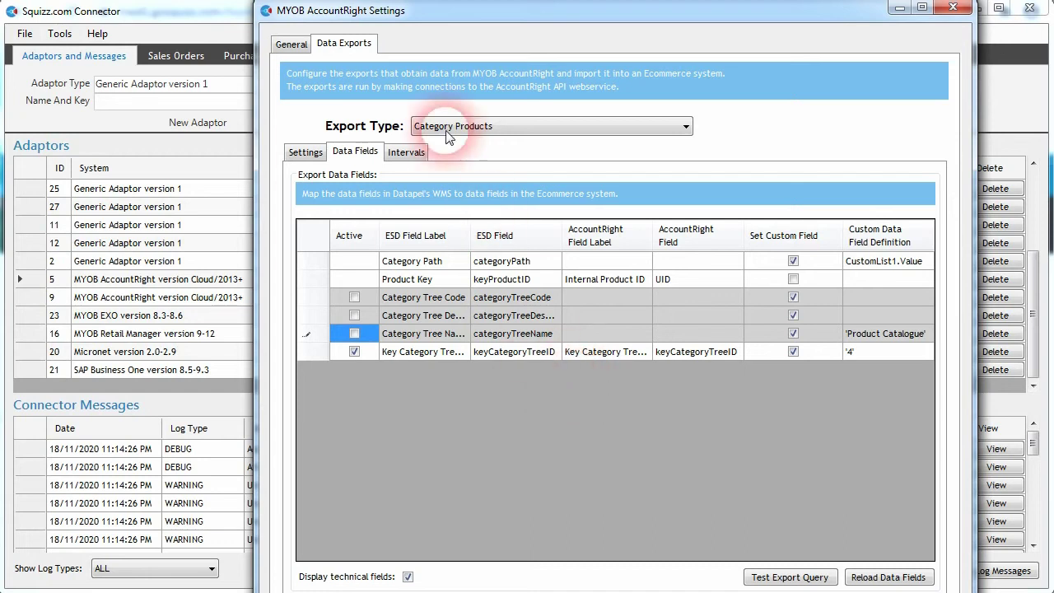
Add category trees product-catalogue-2020 and product-catalogue-2019 based on the copied product-catalogue ID
left_click_drag(548, 12, 513, 12)
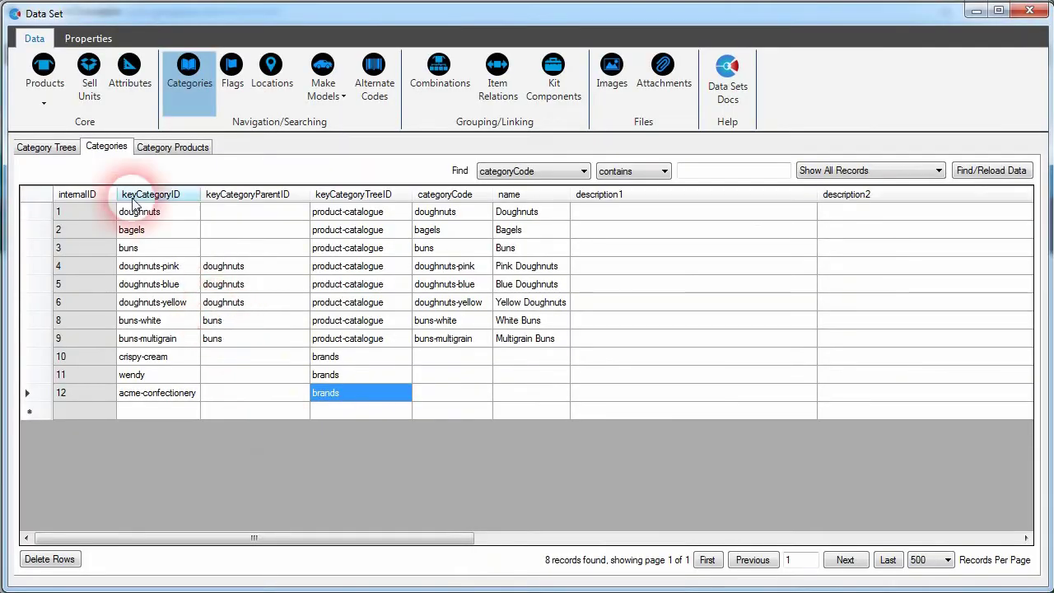
left_click(41, 145)
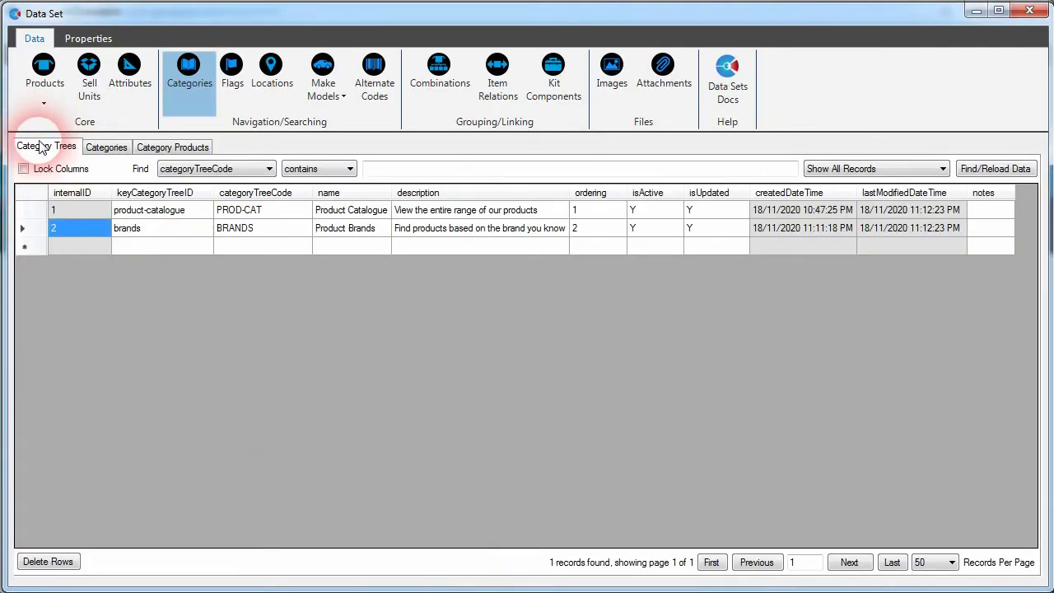
left_click(158, 245)
left_click(183, 247)
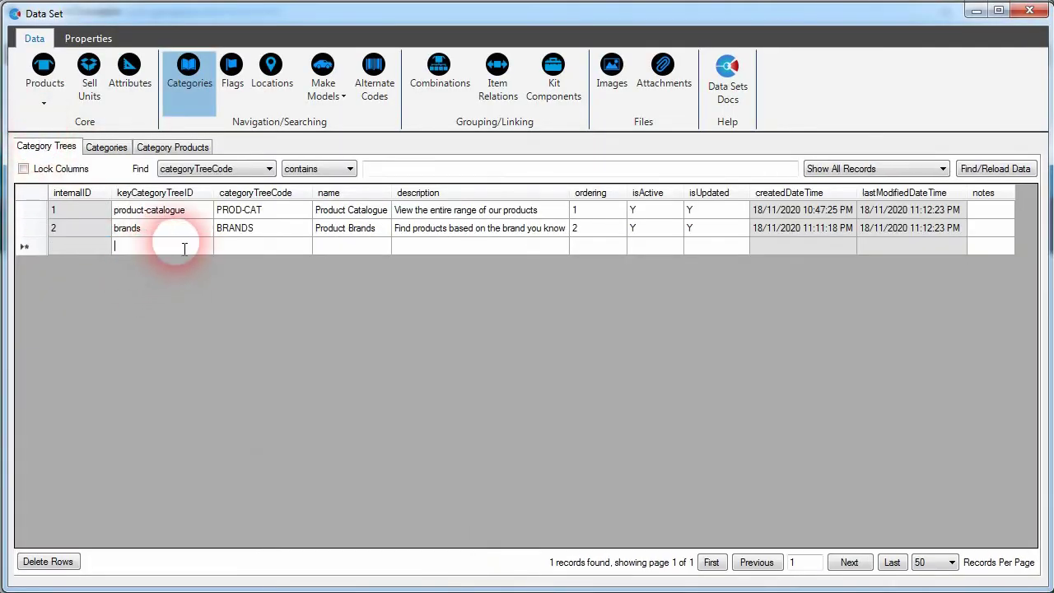
double_click(176, 211)
key("ctrl+c")
left_click(155, 246)
key("ctrl+v")
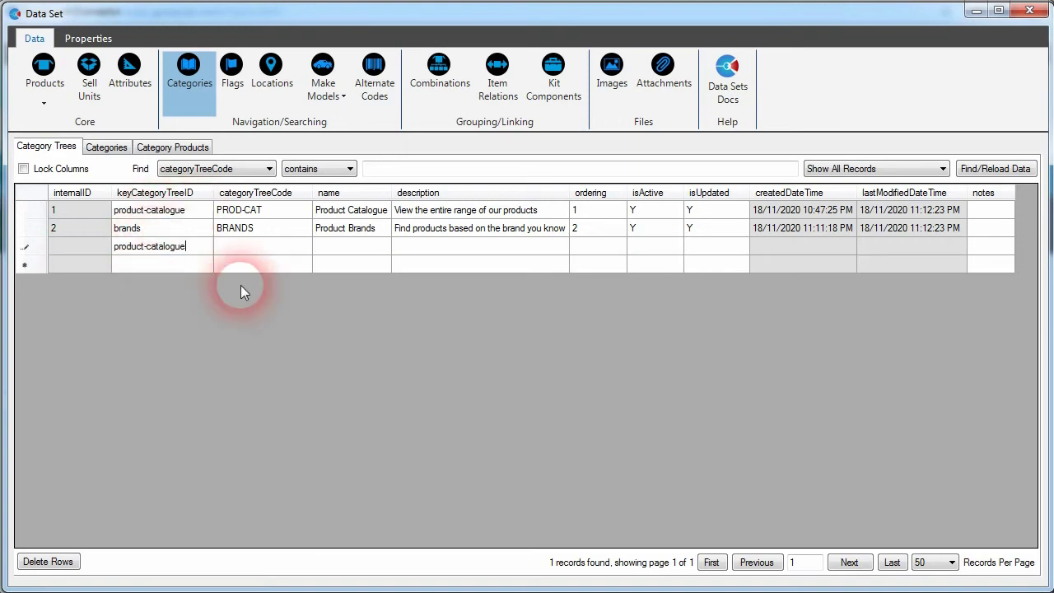
type("-2020")
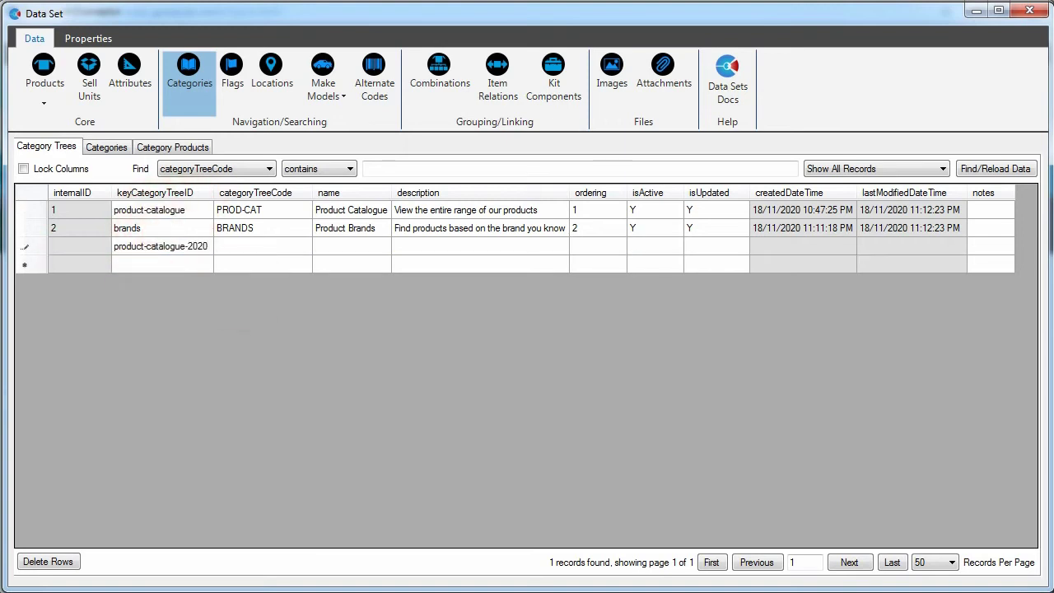
key("ctrl+a")
key("ctrl+c")
left_click(157, 265)
key("ctrl+v")
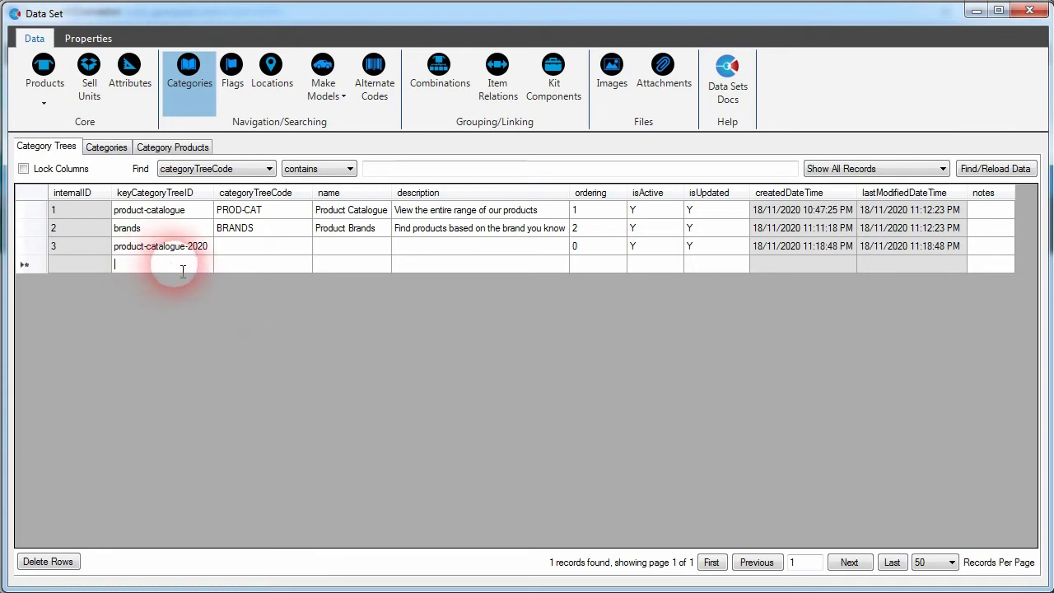
type("19")
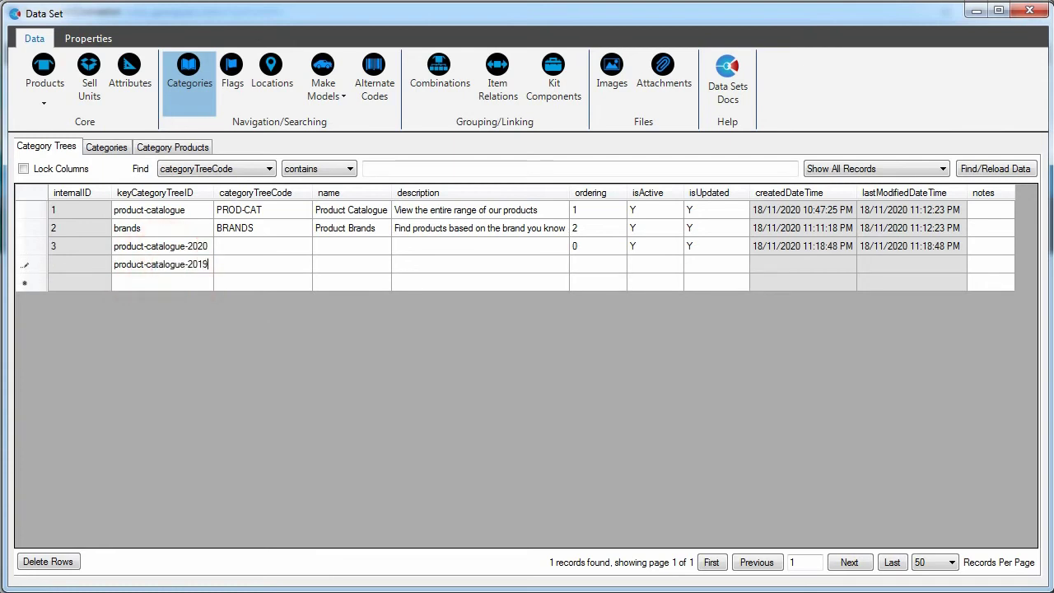
Add a product-motorbikes category tree row
left_click(154, 280)
key("ctrl+v")
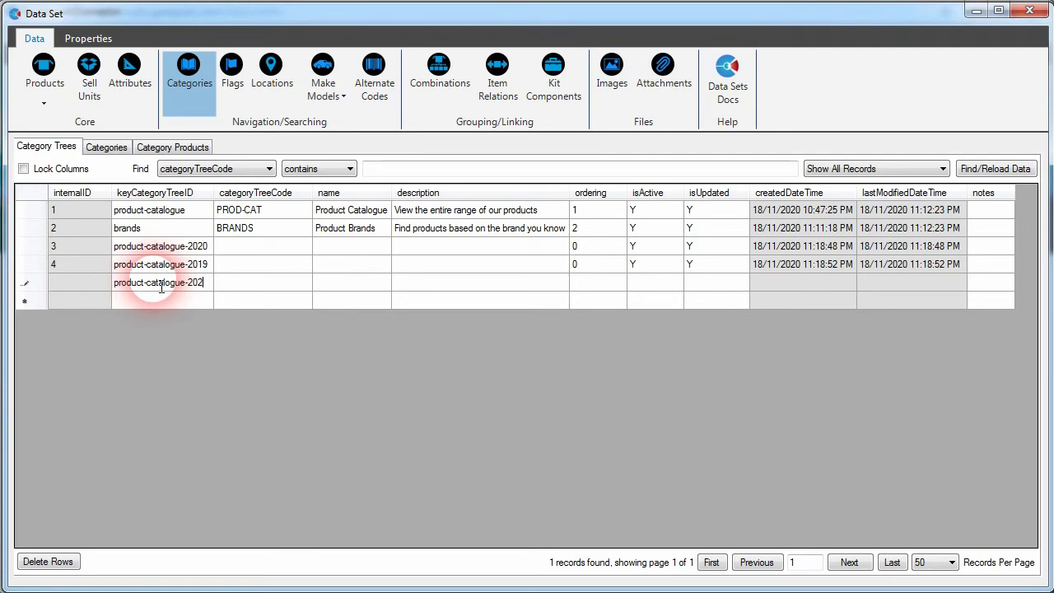
key("BackSpace")
key("BackSpace")
key("BackSpace")
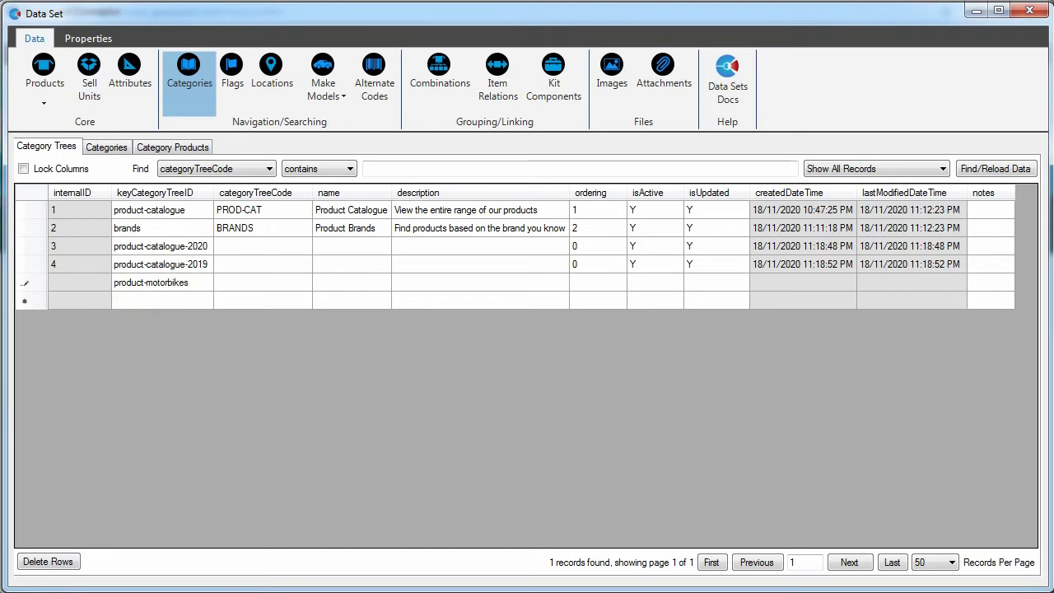
left_click(200, 286)
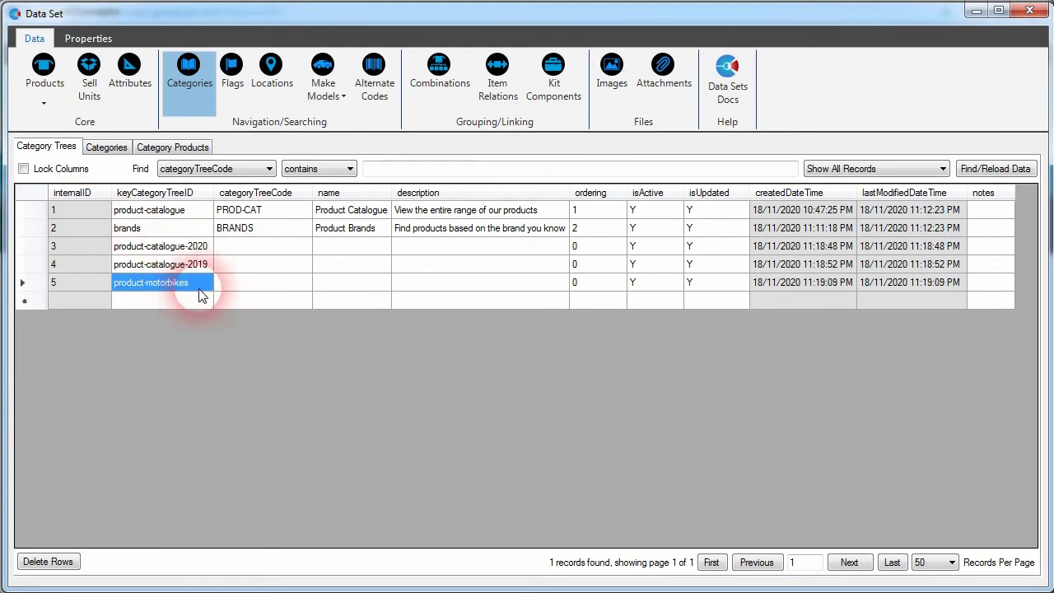
Add a product-merchandice category tree row from the copied motorbikes key
left_click(200, 288)
key("ctrl+c")
left_click(188, 299)
key("ctrl+v")
left_click_drag(148, 300, 198, 300)
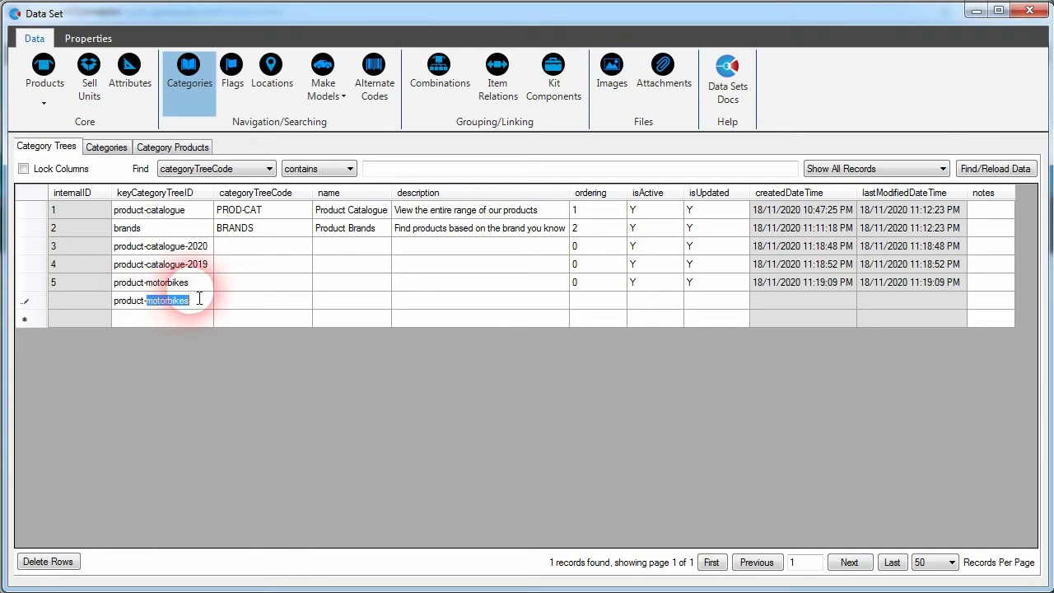
type("merchandise")
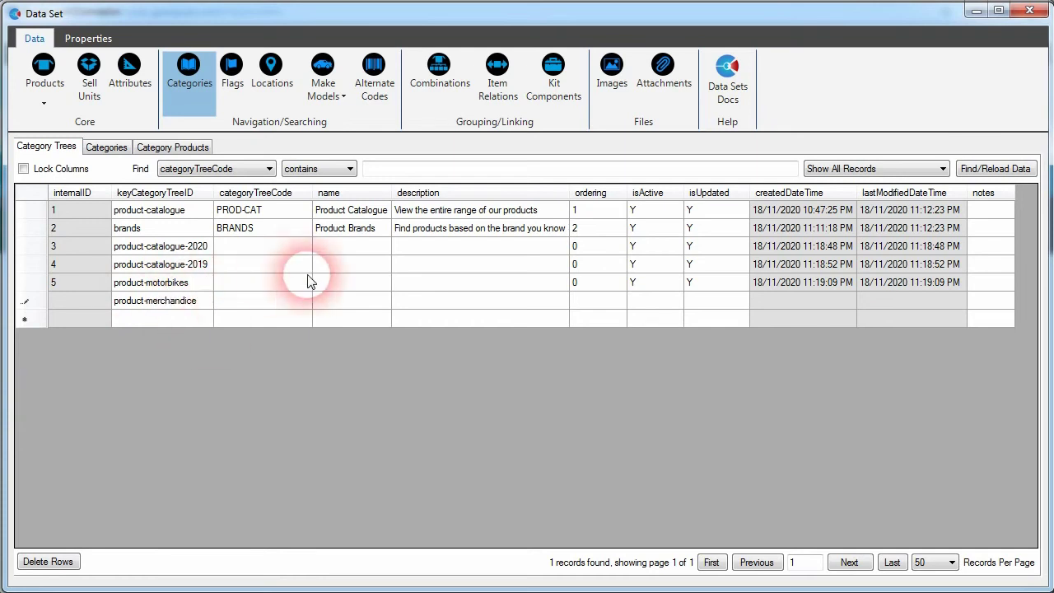
left_click(350, 264)
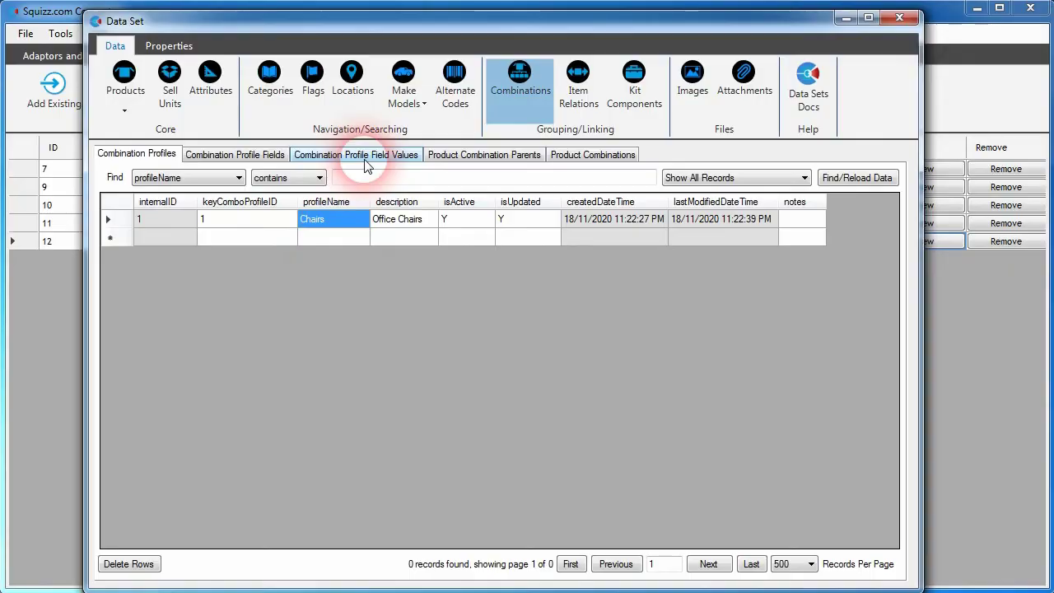
Show the Chairs combination profile field values, then switch to the store's chair product page
left_click(364, 157)
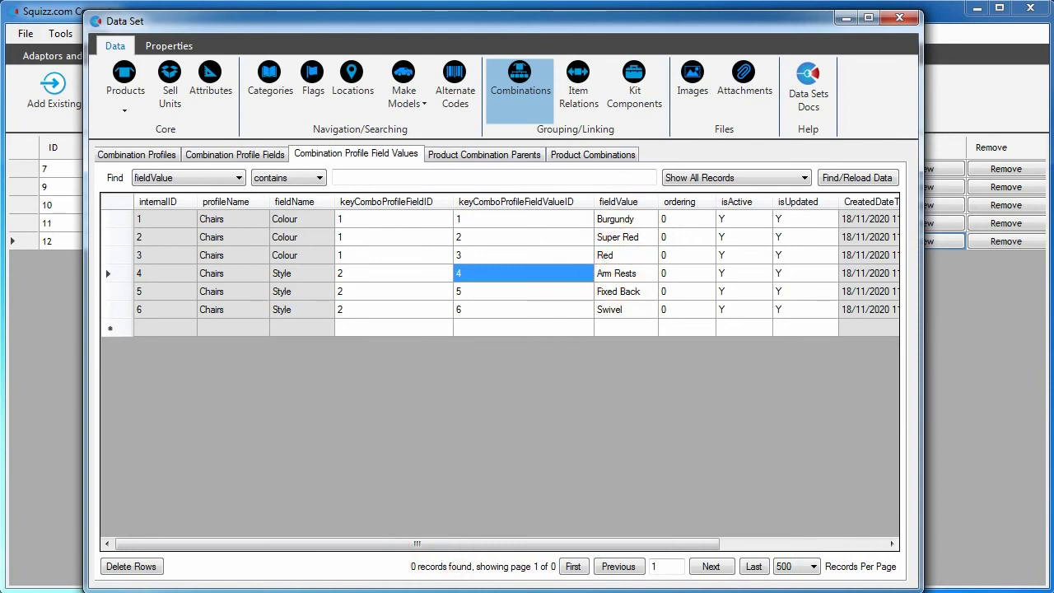
key("alt+Tab")
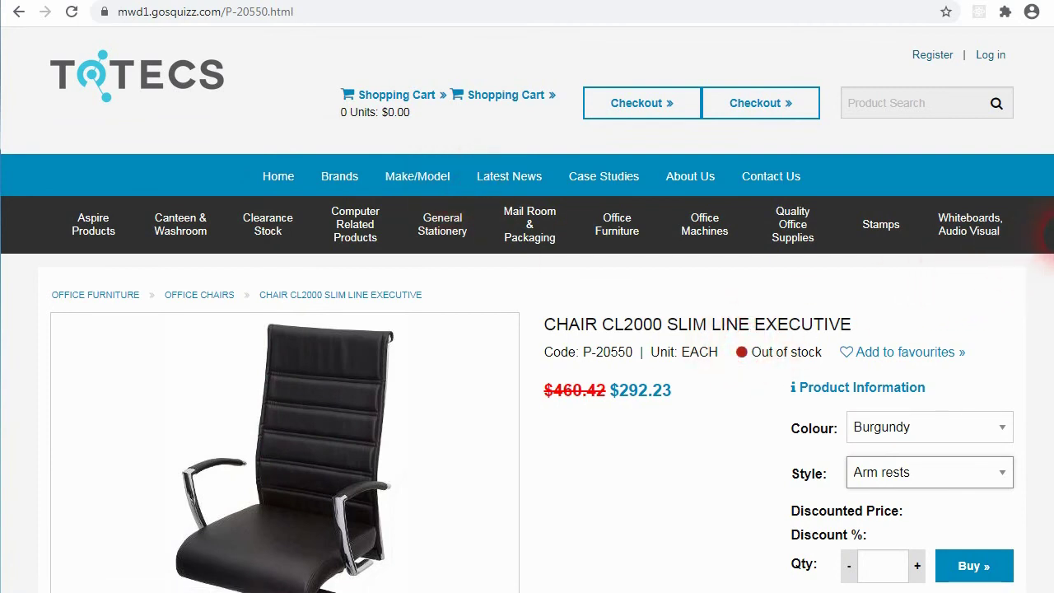
Choose colour Burgundy and style Fixed back for the CL2000 chair
scroll(1046, 251, "down", 1)
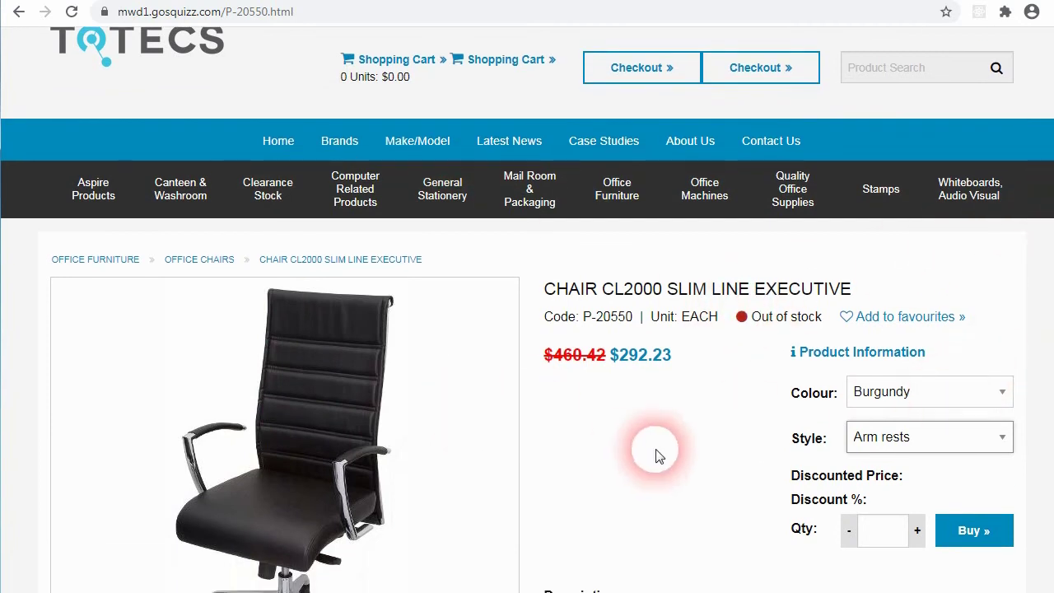
left_click(921, 395)
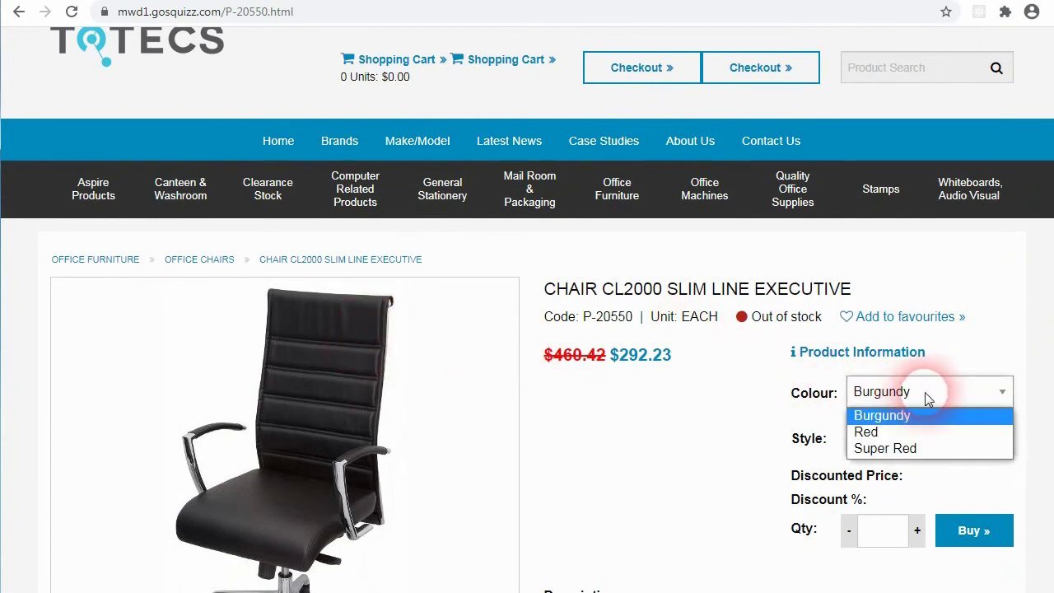
left_click(786, 432)
left_click(912, 436)
left_click(889, 477)
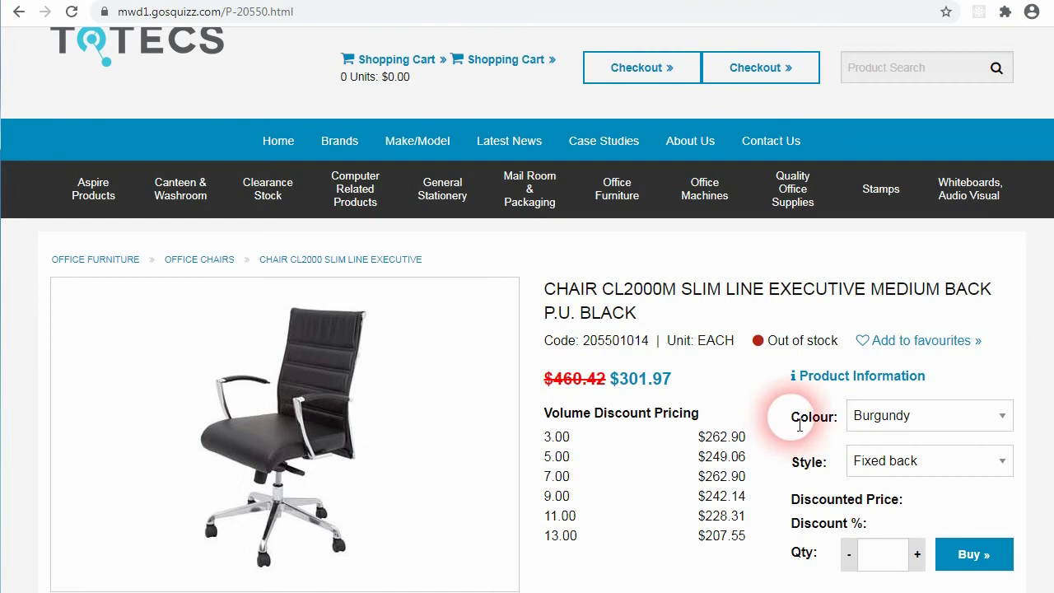
Review the chair's colour options again, keeping Burgundy, and return to the data set window
left_click_drag(778, 418, 839, 420)
left_click(939, 416)
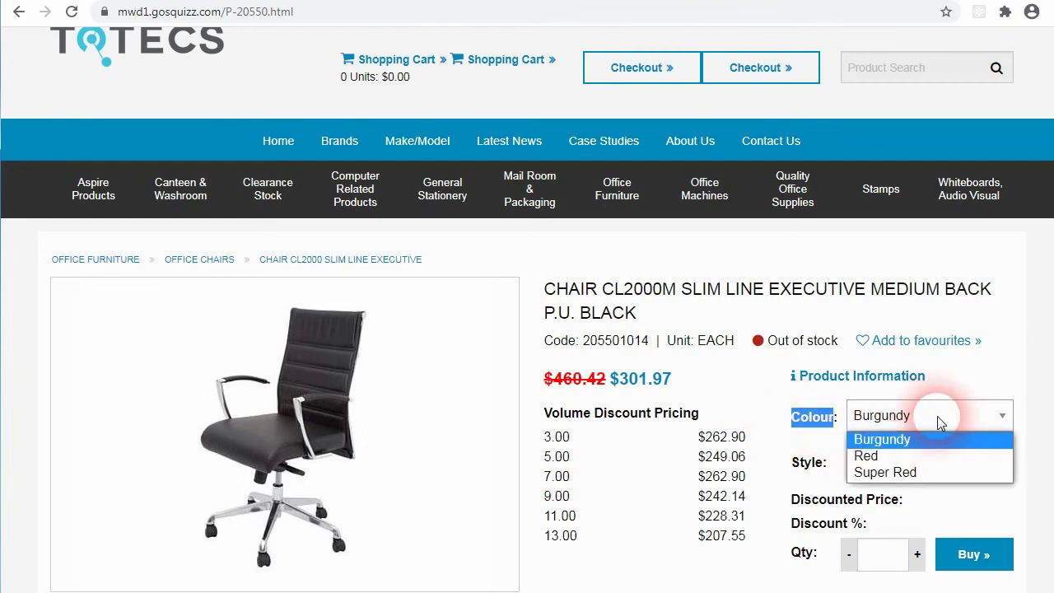
left_click(898, 439)
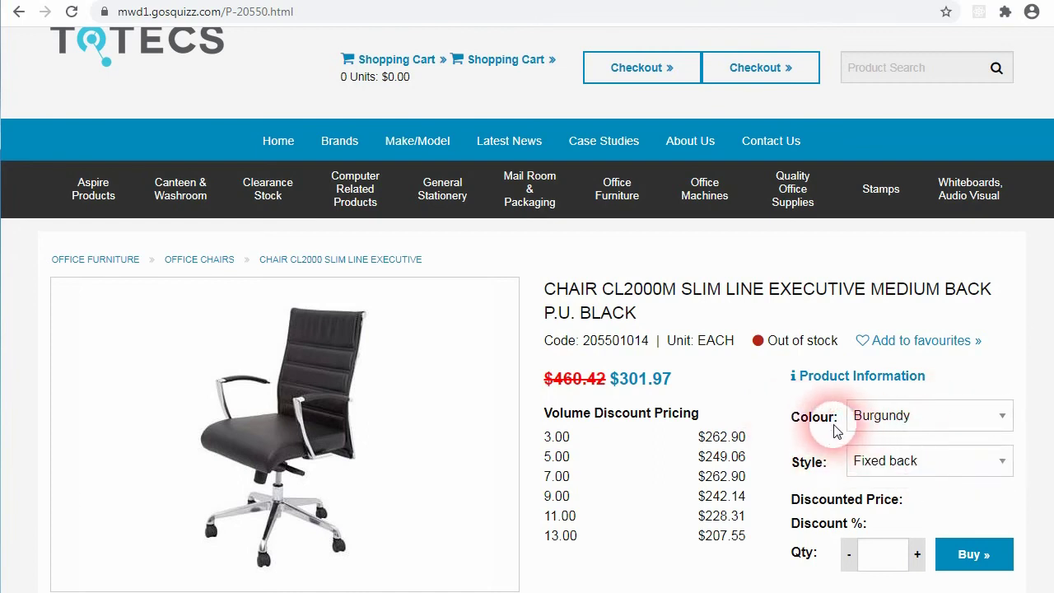
left_click(909, 421)
left_click(906, 435)
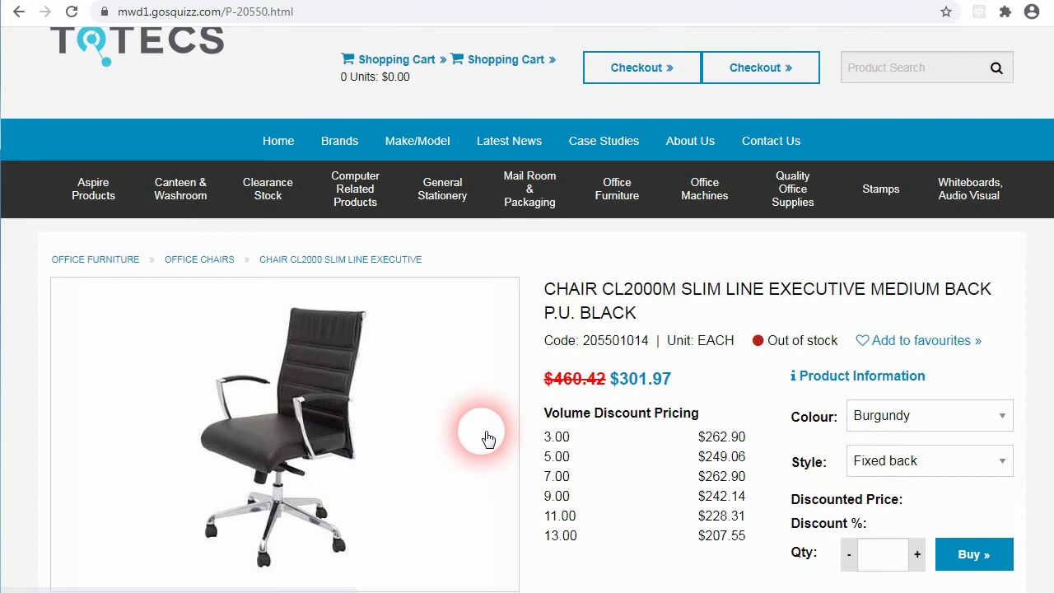
left_click(699, 585)
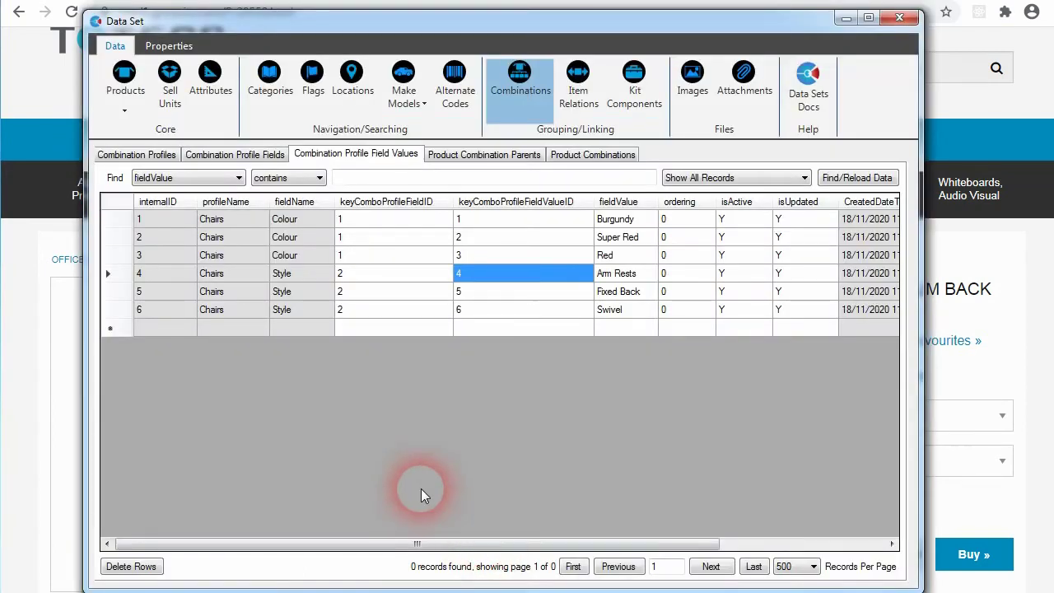
left_click(139, 155)
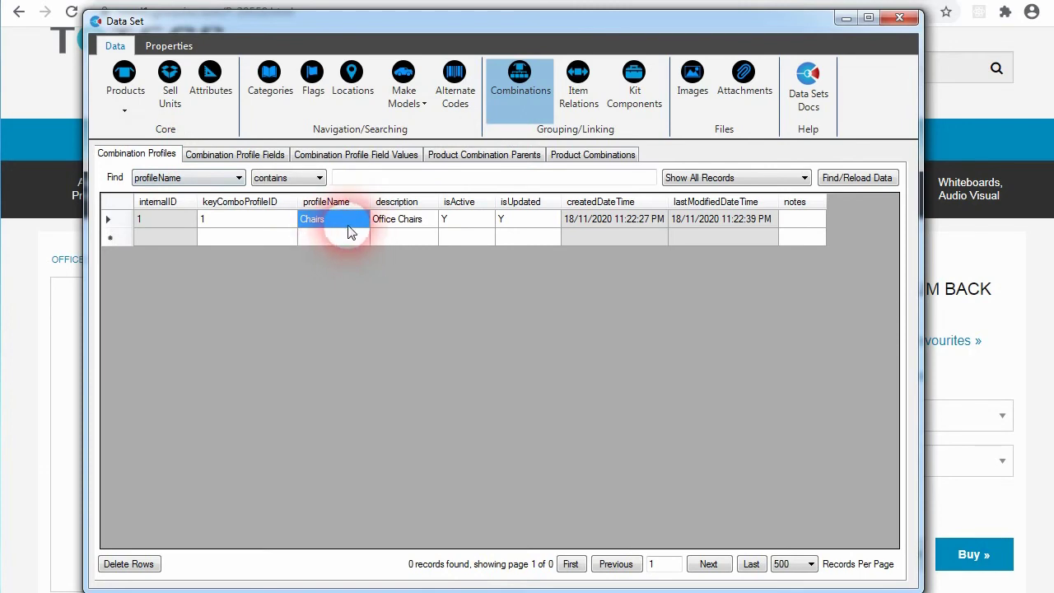
left_click(247, 154)
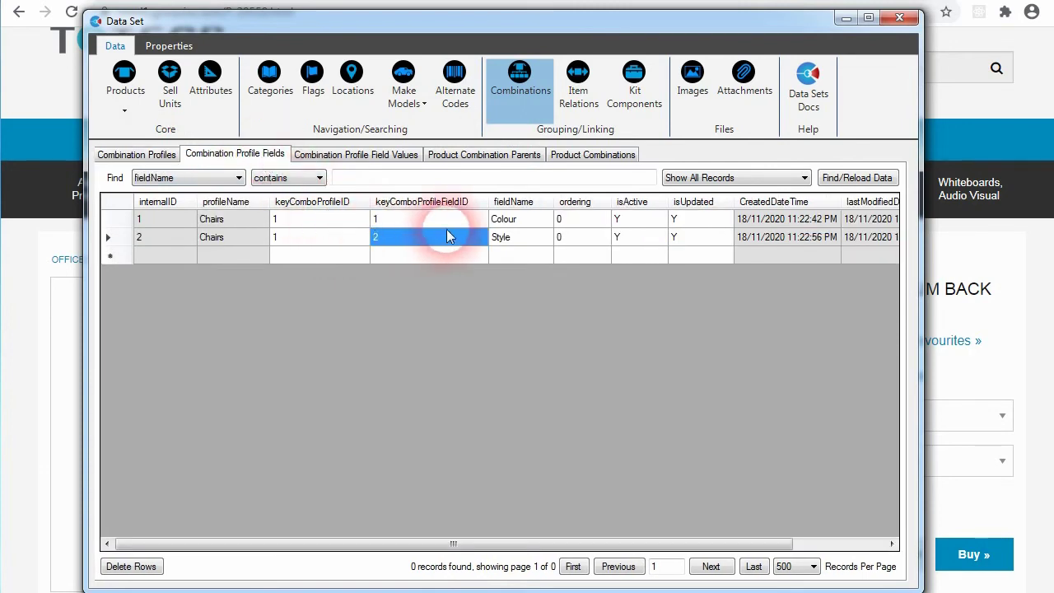
left_click(520, 220)
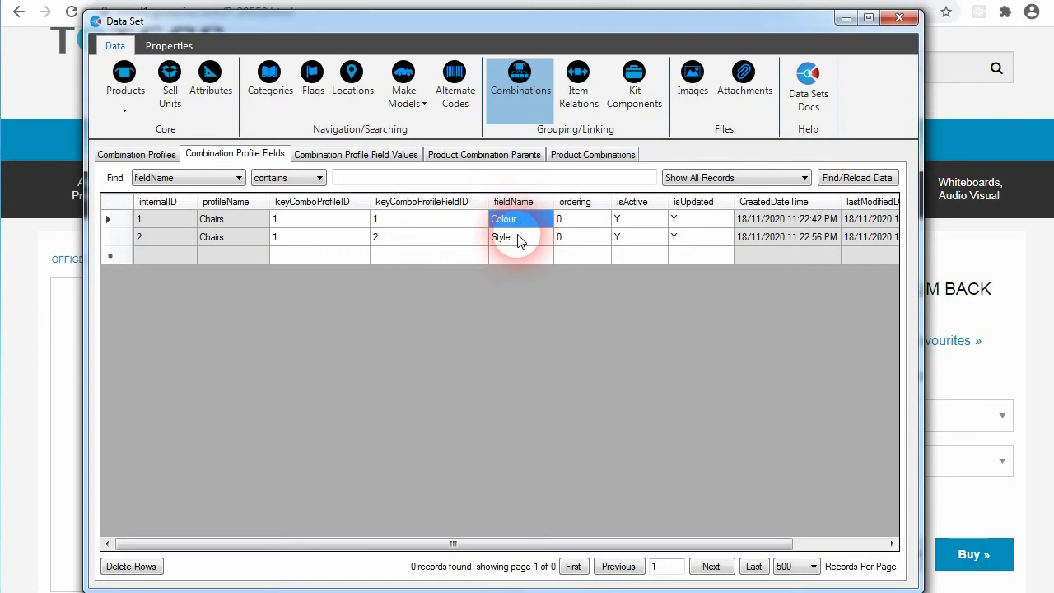
left_click(519, 238)
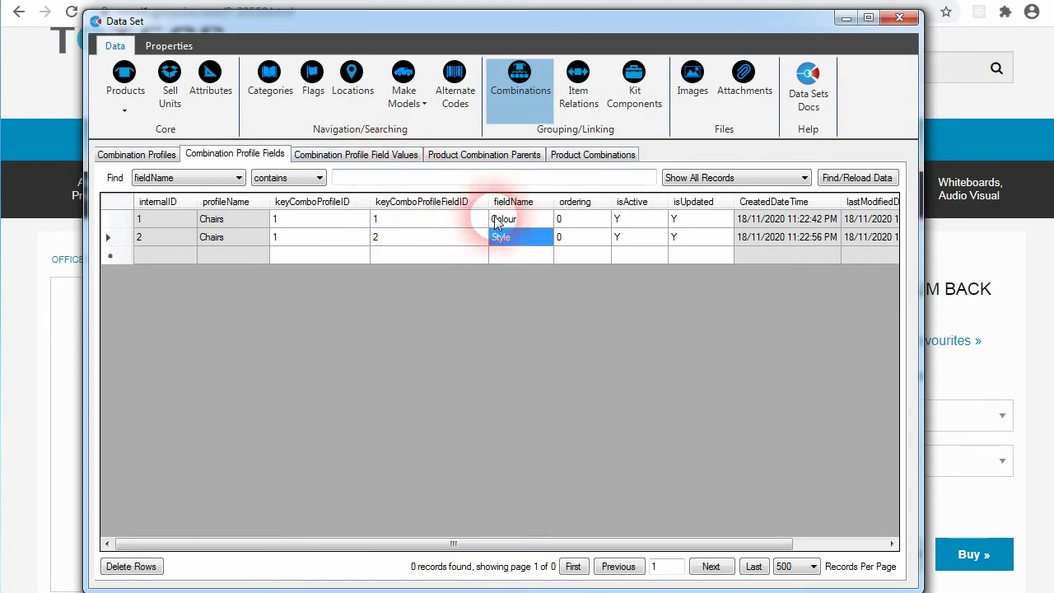
left_click(367, 155)
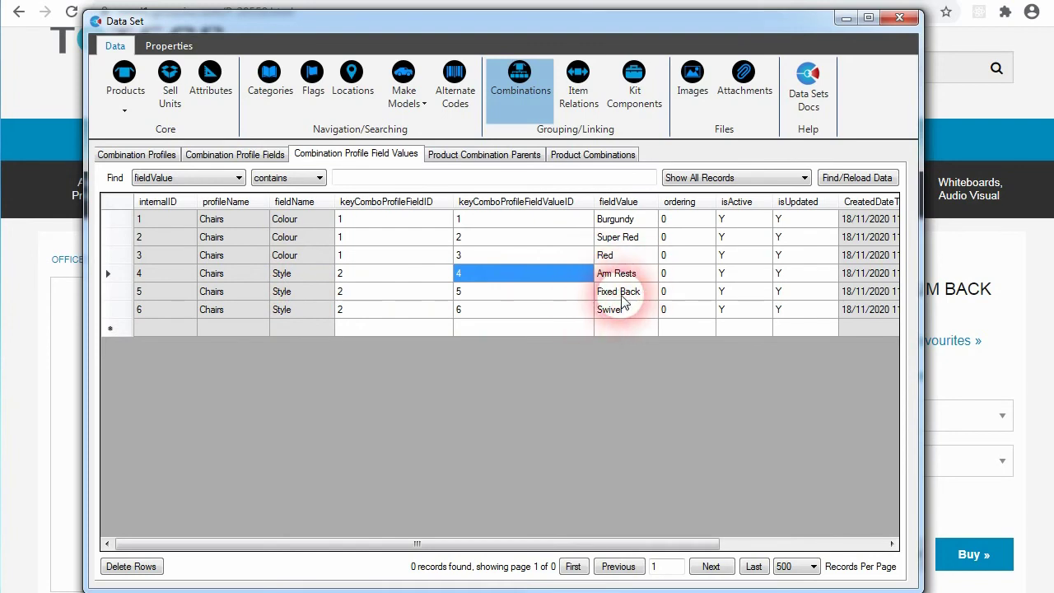
left_click(512, 296)
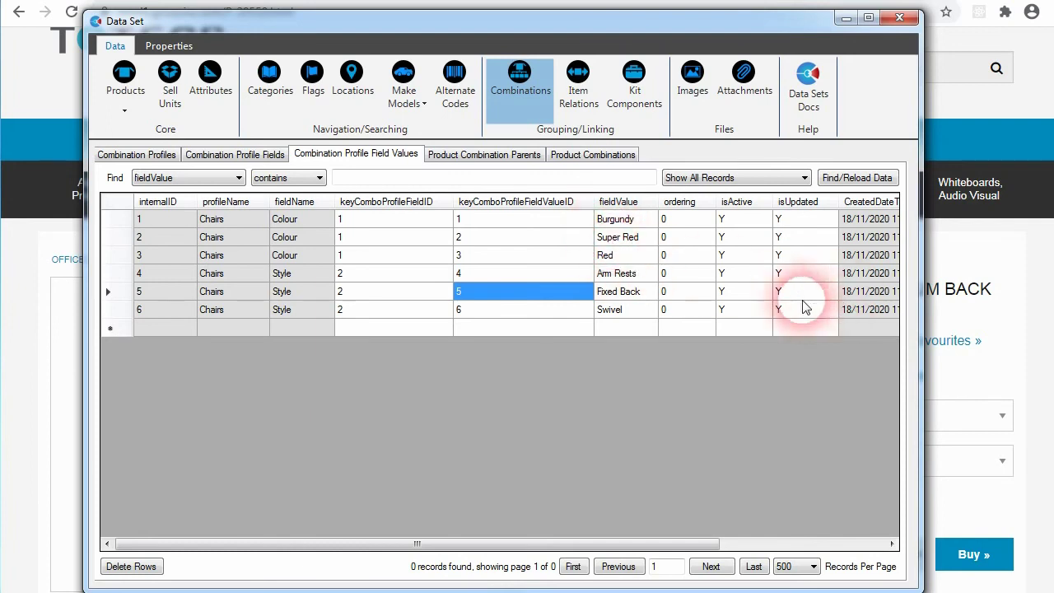
left_click(912, 416)
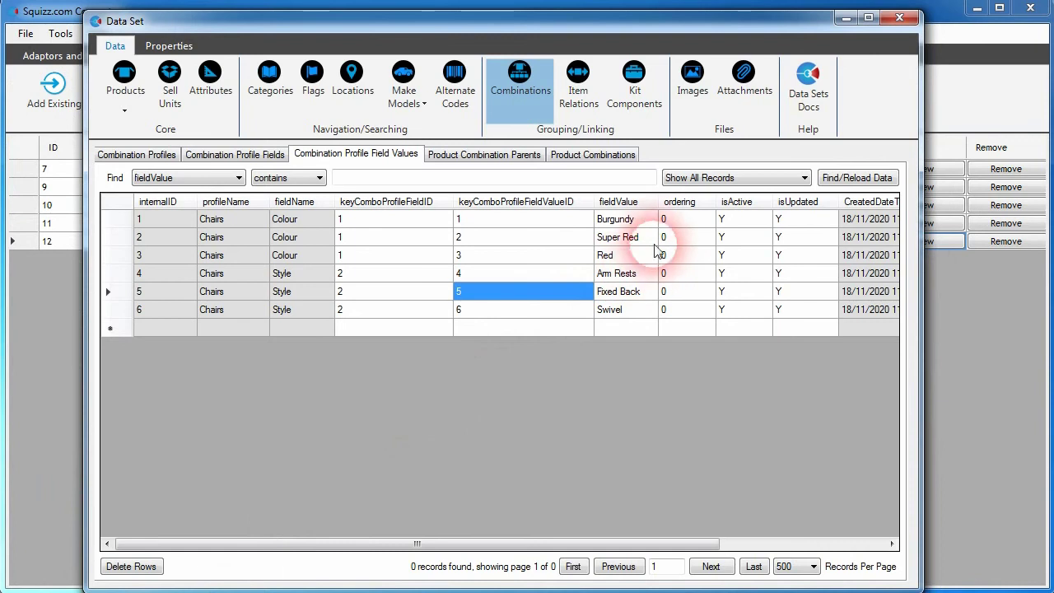
Order the Chairs colours Burgundy 1, Red 2 and Super Red 3
left_click(682, 220)
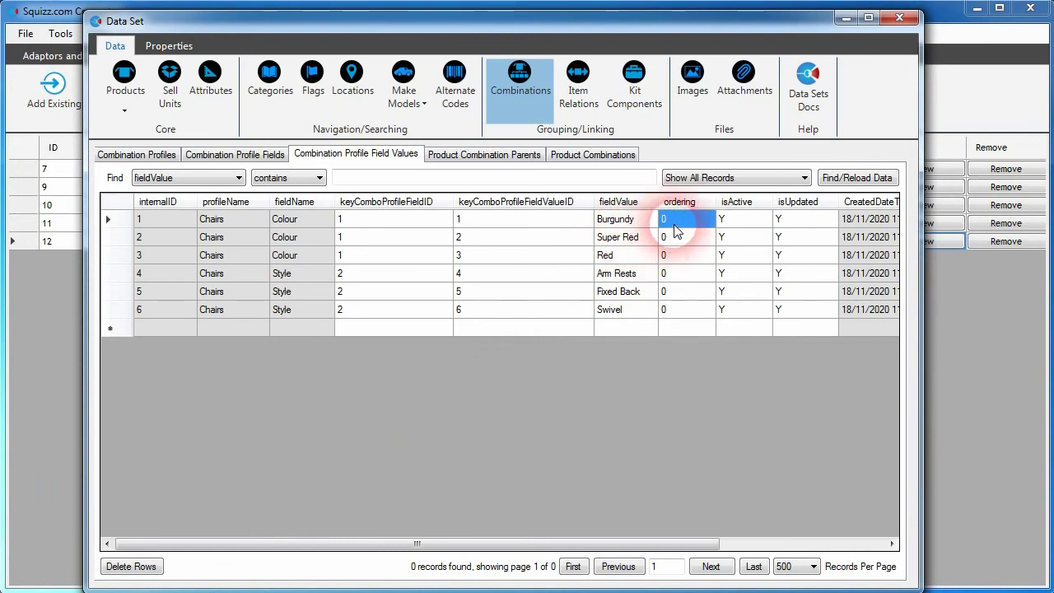
left_click(679, 220)
type("1")
left_click(671, 255)
type("2")
left_click(661, 240)
left_click(683, 240)
type("3")
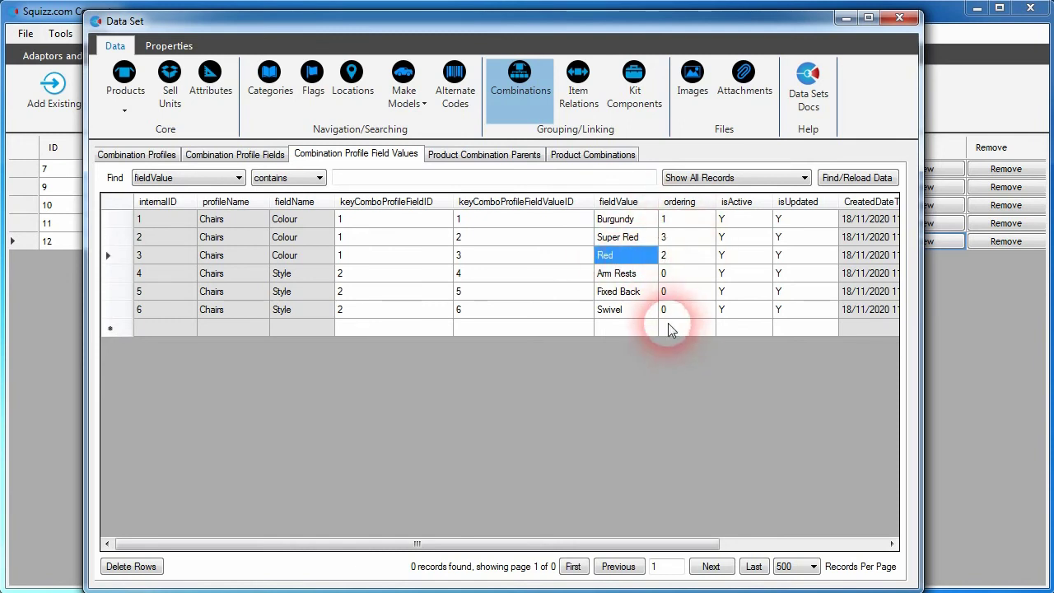
Order the styles Arm Rests 1, Fixed Back 2, Swivel 3, then view Product Combination Parents
left_click(679, 272)
type("1")
left_click(680, 290)
type("2")
left_click(675, 309)
type("3")
left_click(634, 309)
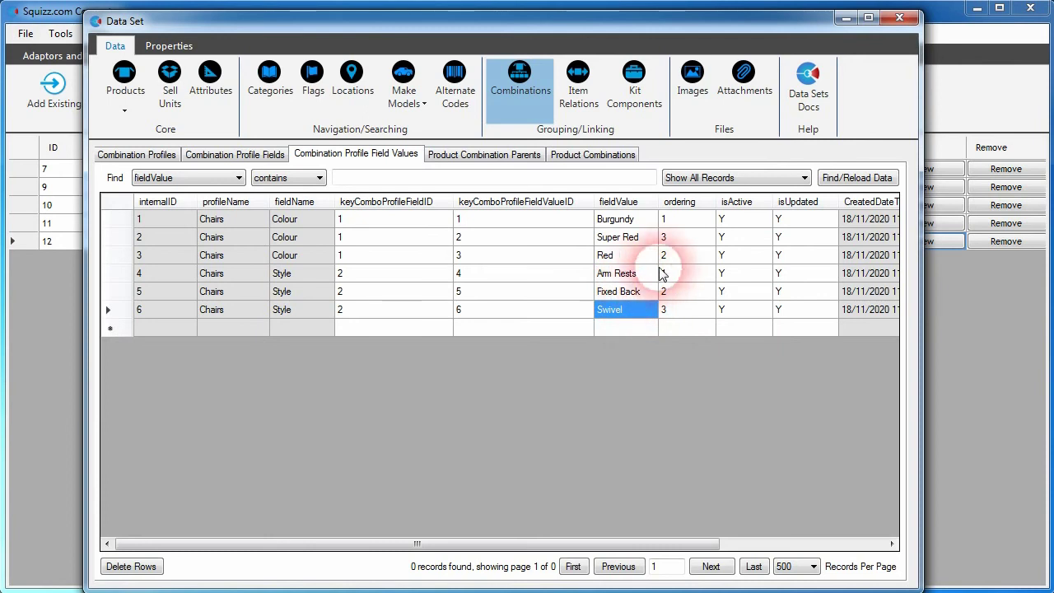
left_click_drag(660, 543, 616, 564)
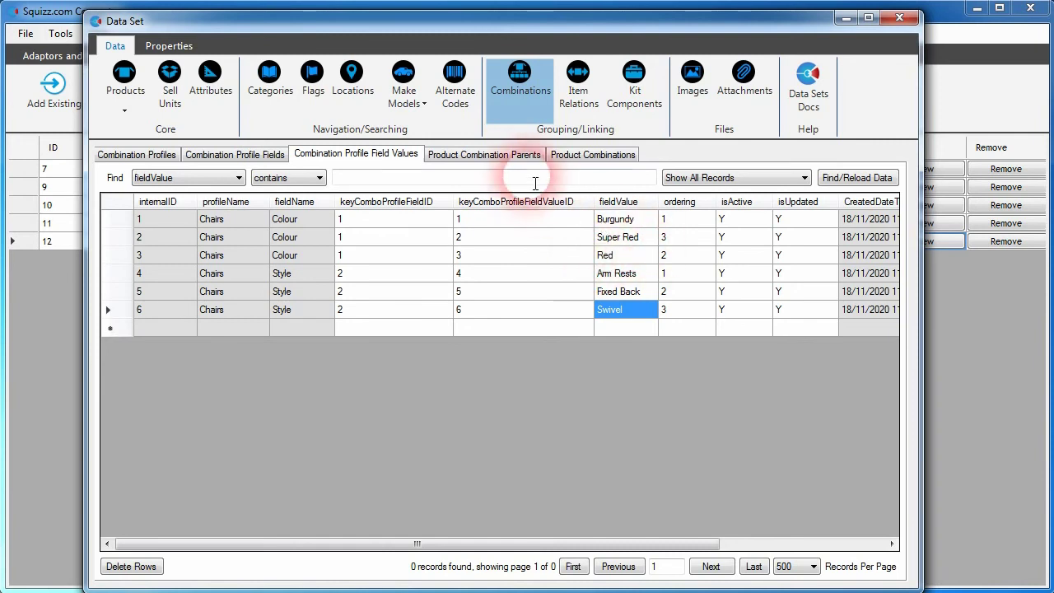
left_click(517, 161)
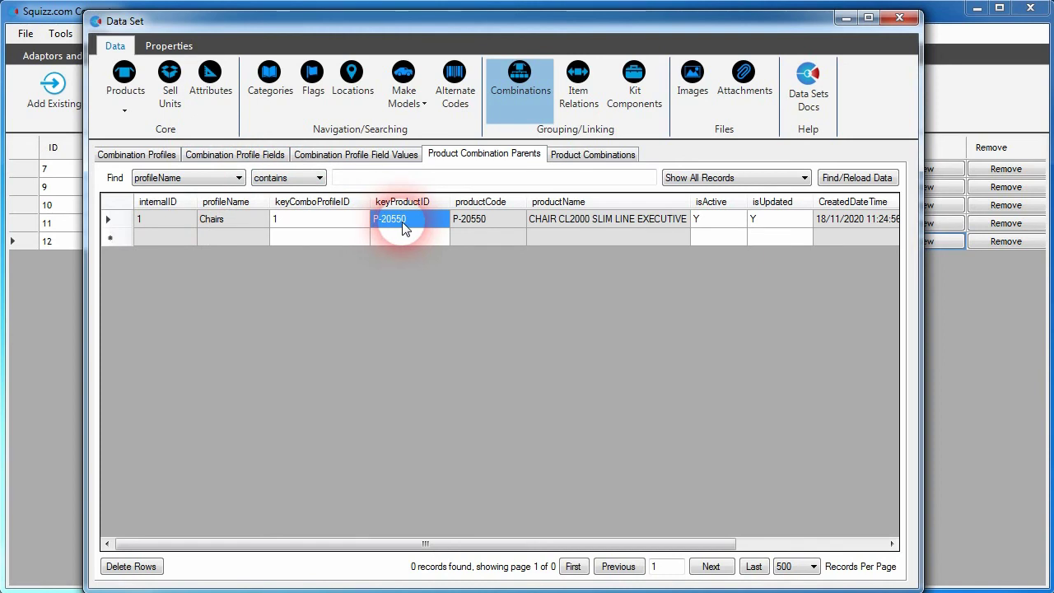
Review the four chair variants linked to P-20550 in Product Combinations, then view Combination Profile Field Values
left_click(599, 157)
scroll(553, 541, "right", 5)
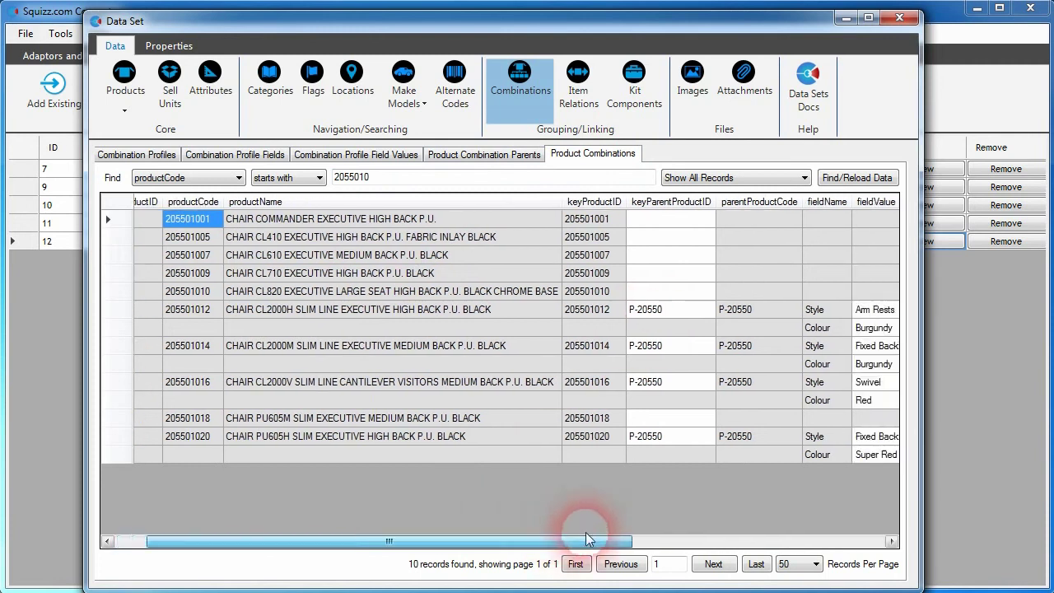
scroll(297, 550, "left", 3)
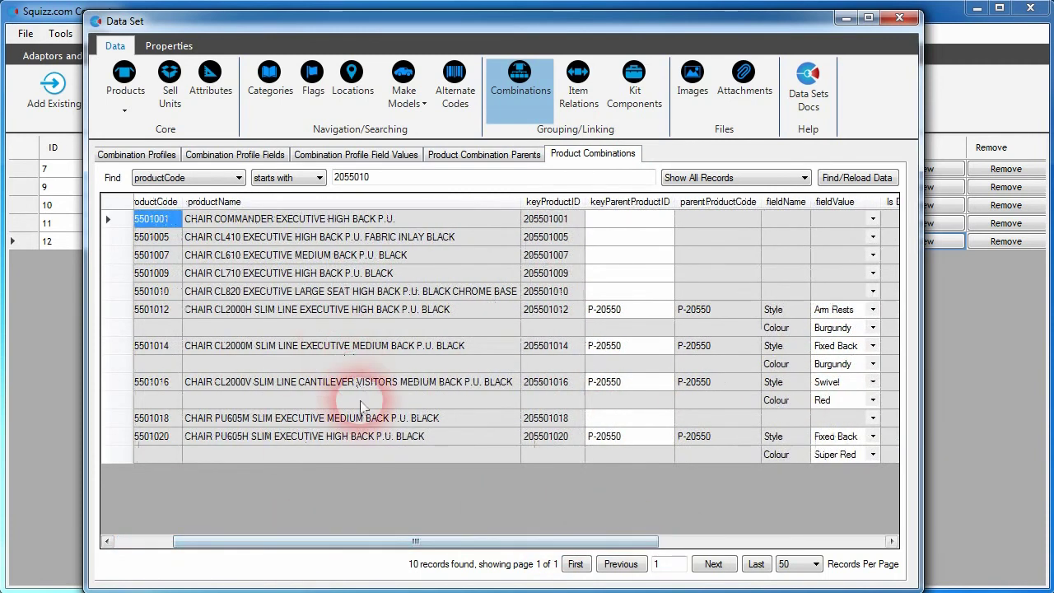
left_click_drag(315, 544, 353, 543)
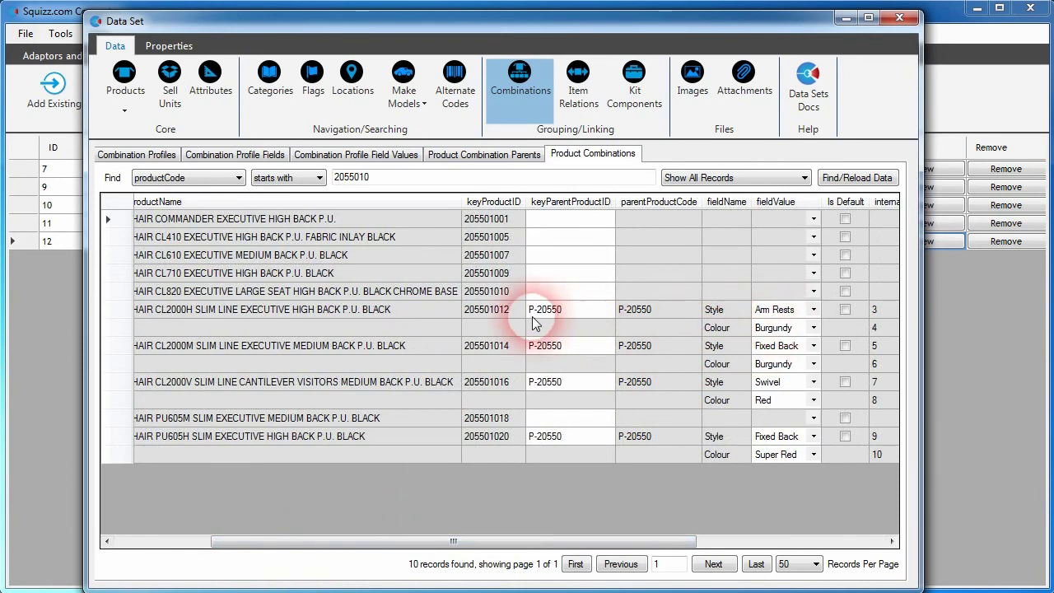
left_click_drag(501, 543, 405, 550)
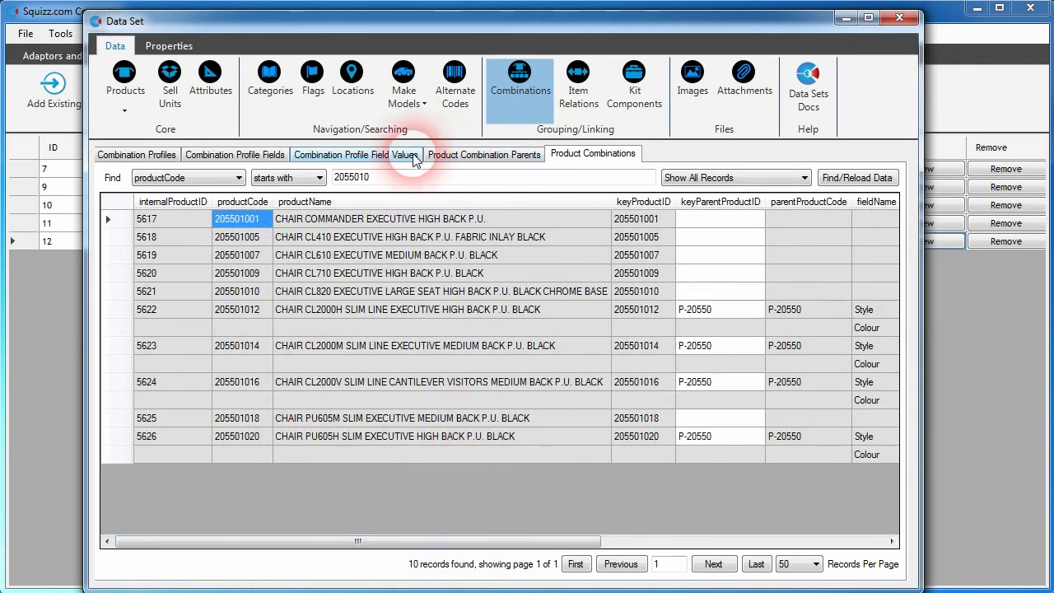
left_click(401, 156)
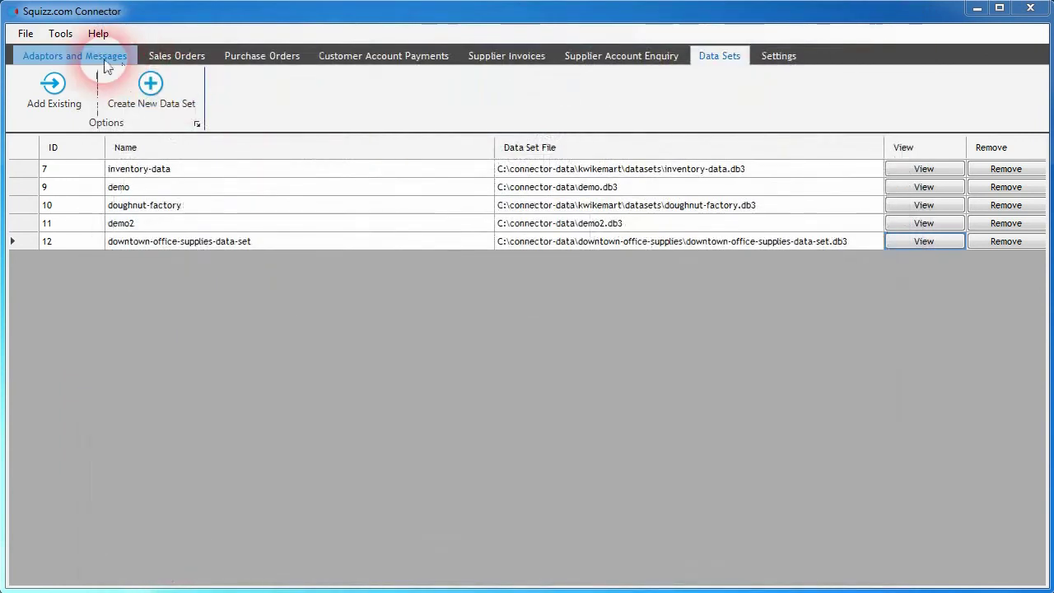
In the Downtown Office Supplies adaptor's settings, select the Combination Profile Field Values export
left_click(72, 55)
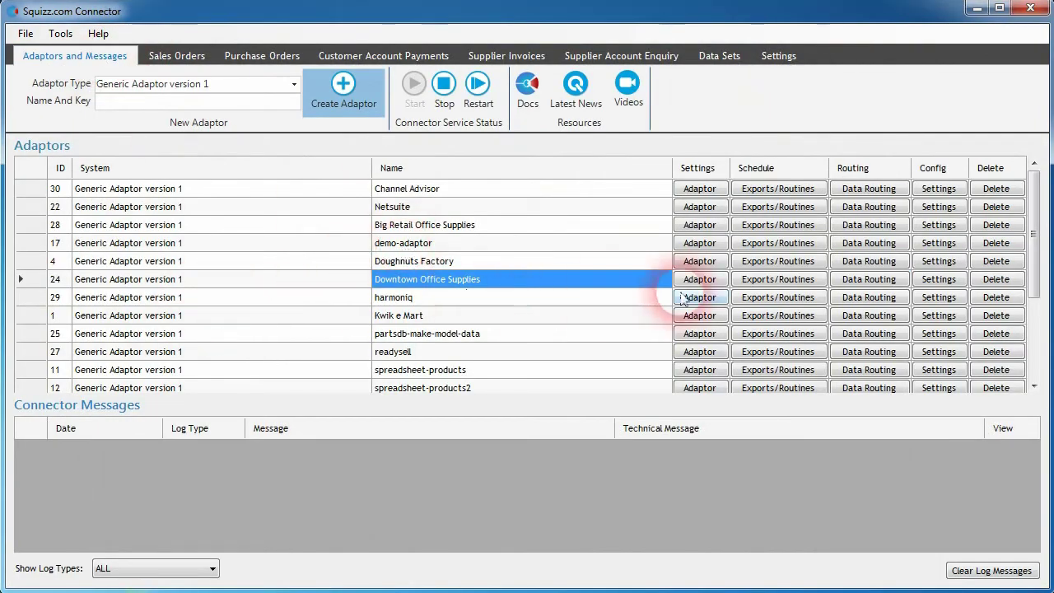
left_click(939, 279)
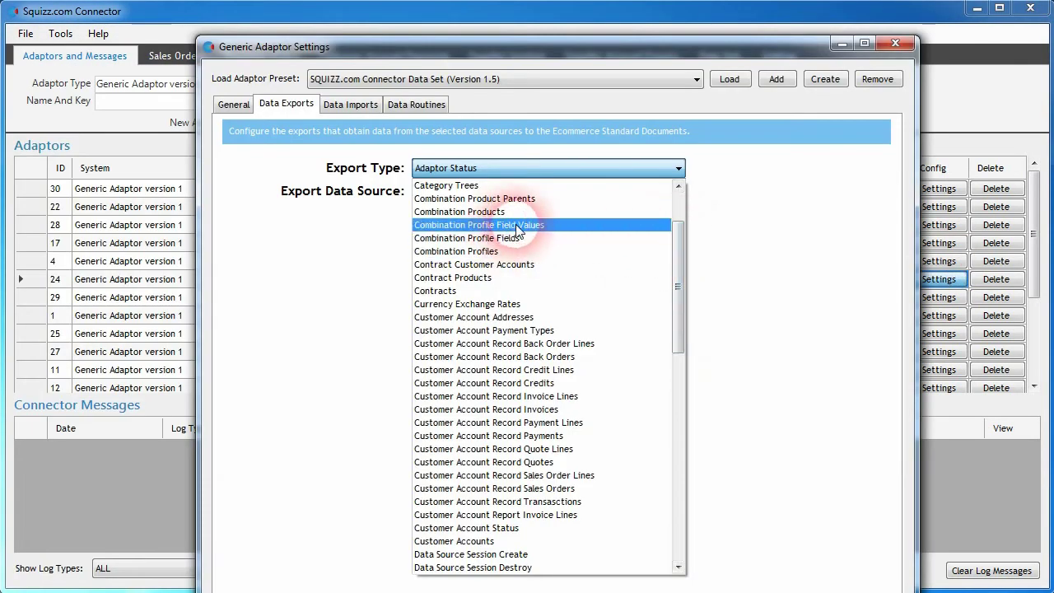
left_click(519, 224)
left_click(322, 194)
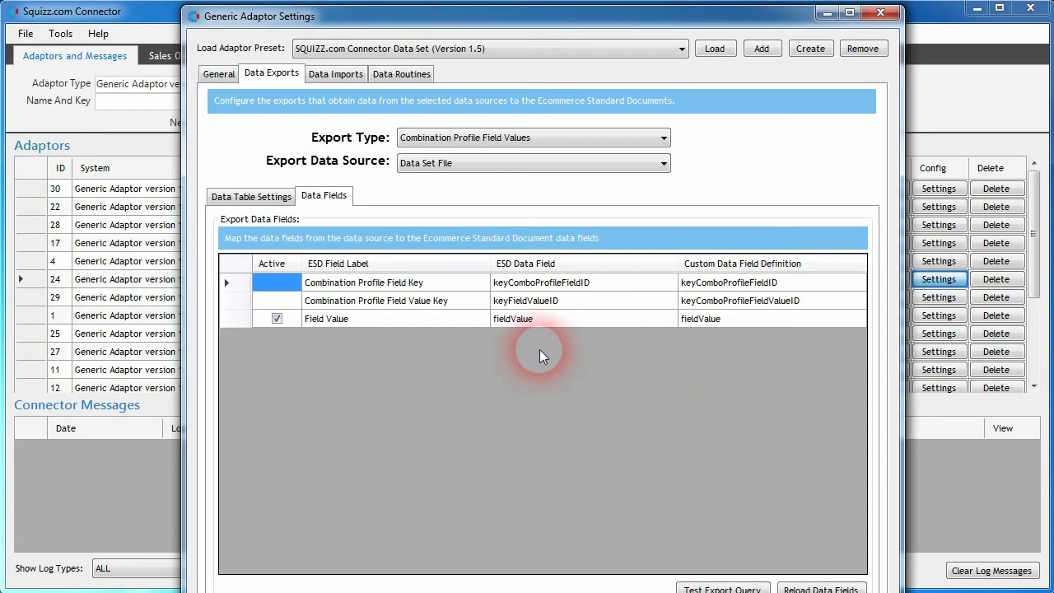
left_click(255, 196)
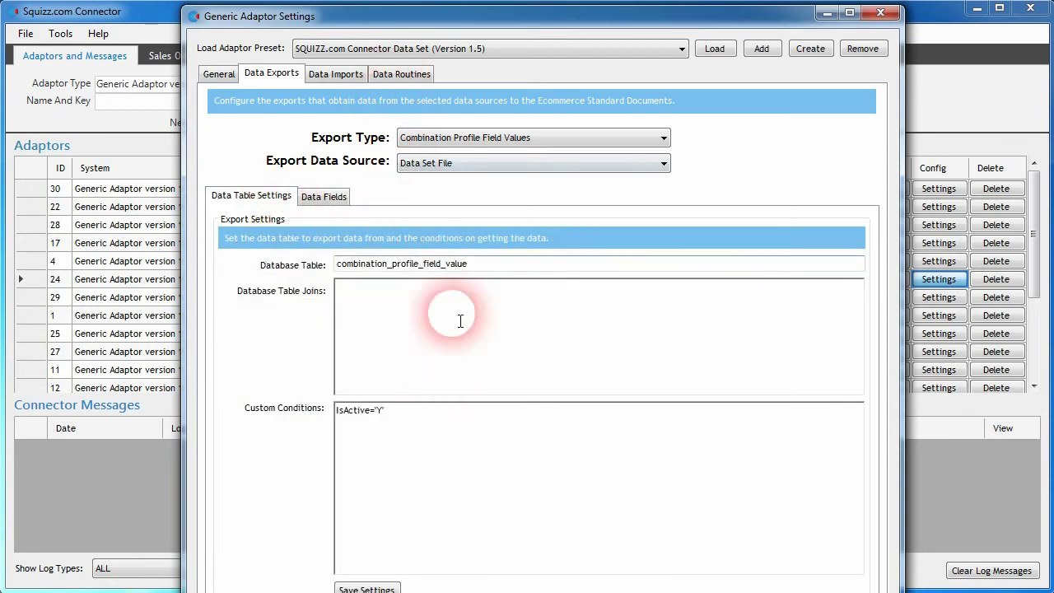
Add 'ORDER BY Ordering' to the export's custom conditions, save the settings and test the query
left_click(470, 433)
key("Return")
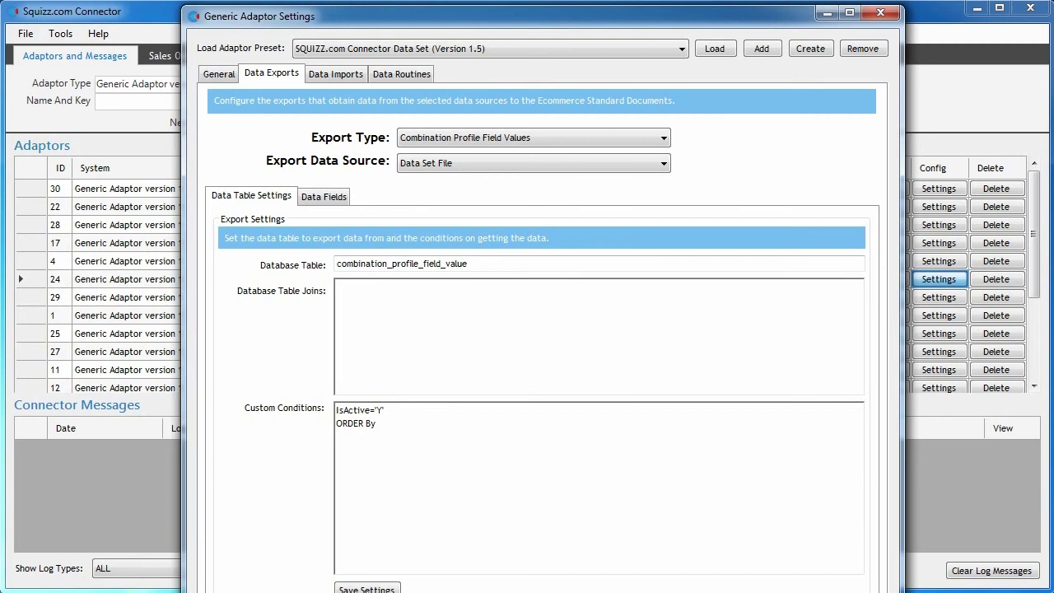
type("g")
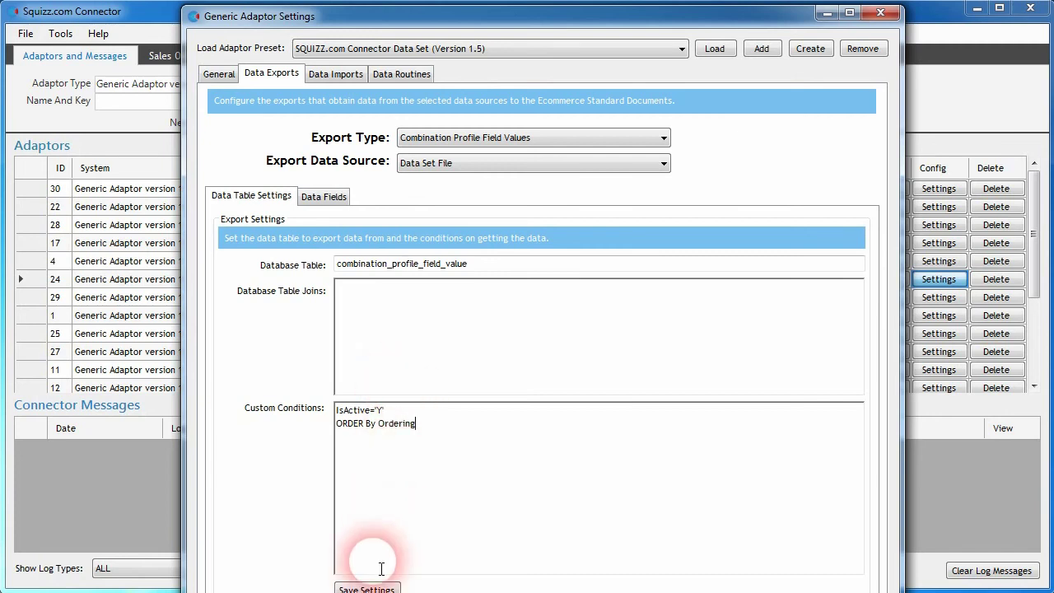
left_click(364, 588)
left_click(725, 588)
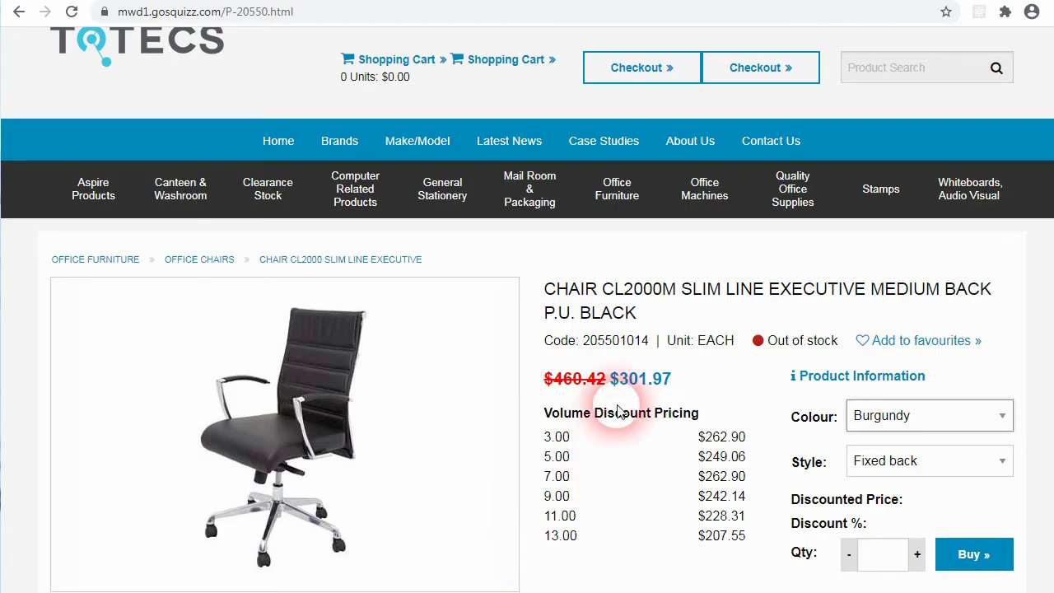
left_click(905, 415)
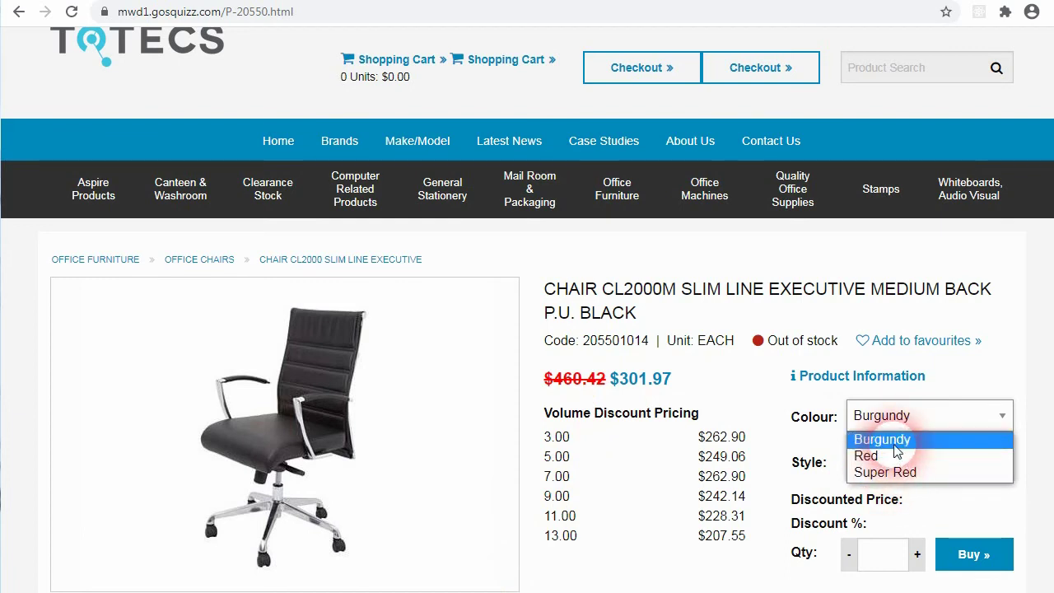
left_click(999, 440)
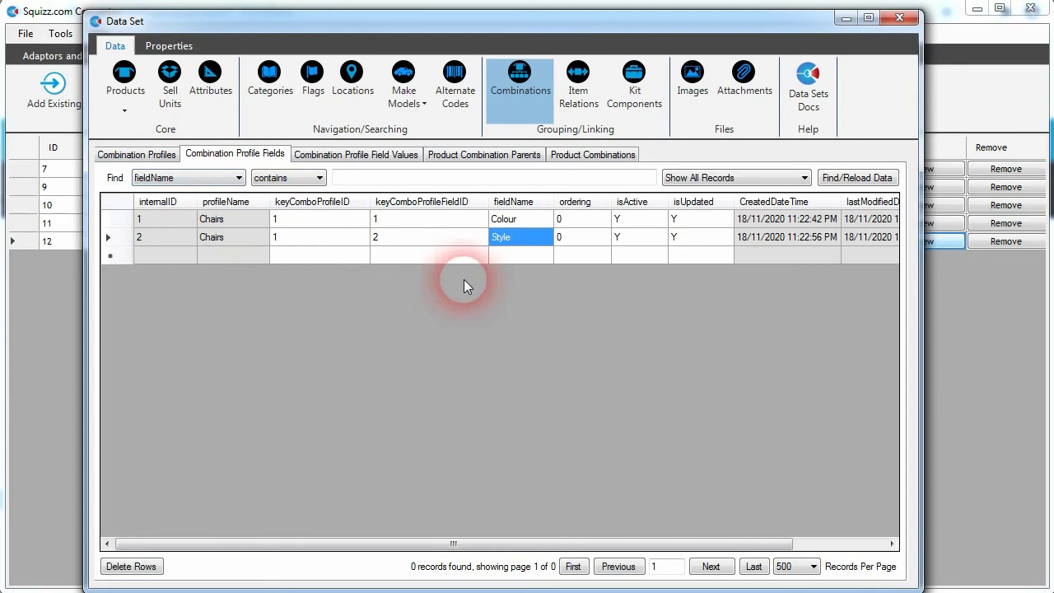
left_click(350, 154)
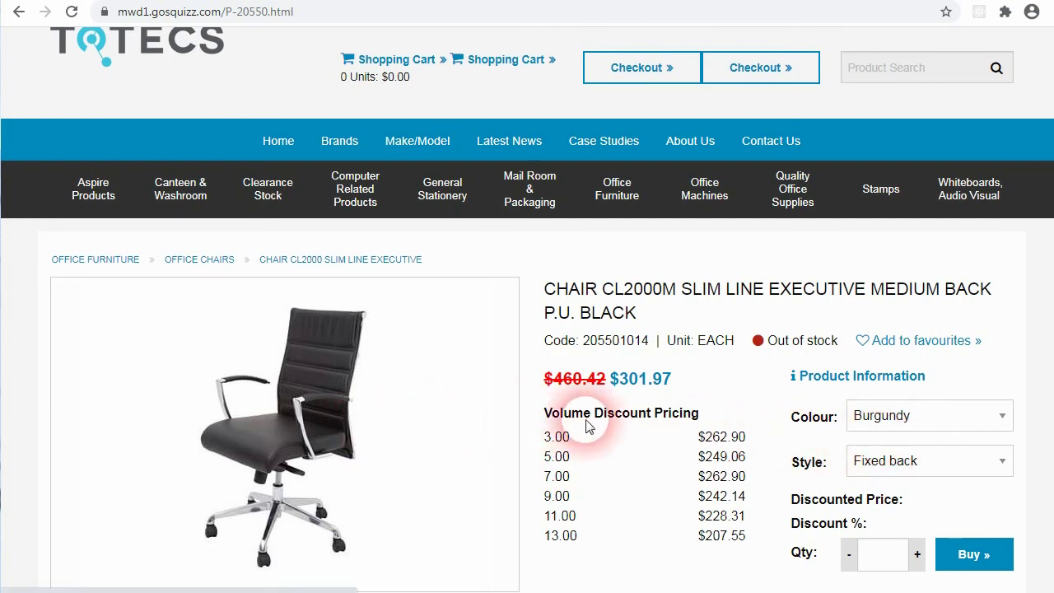
left_click(1004, 418)
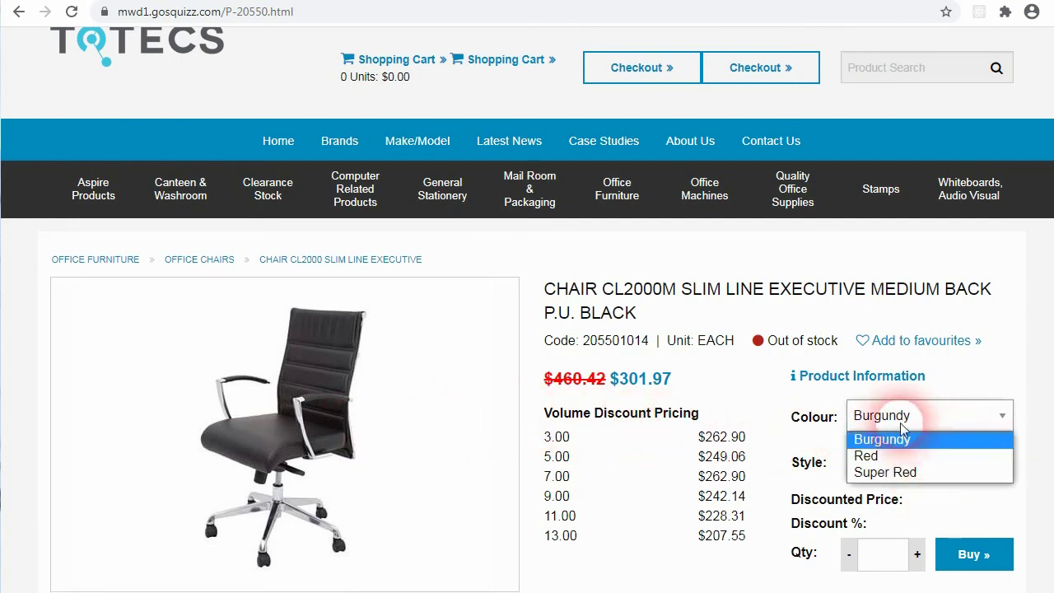
left_click(929, 417)
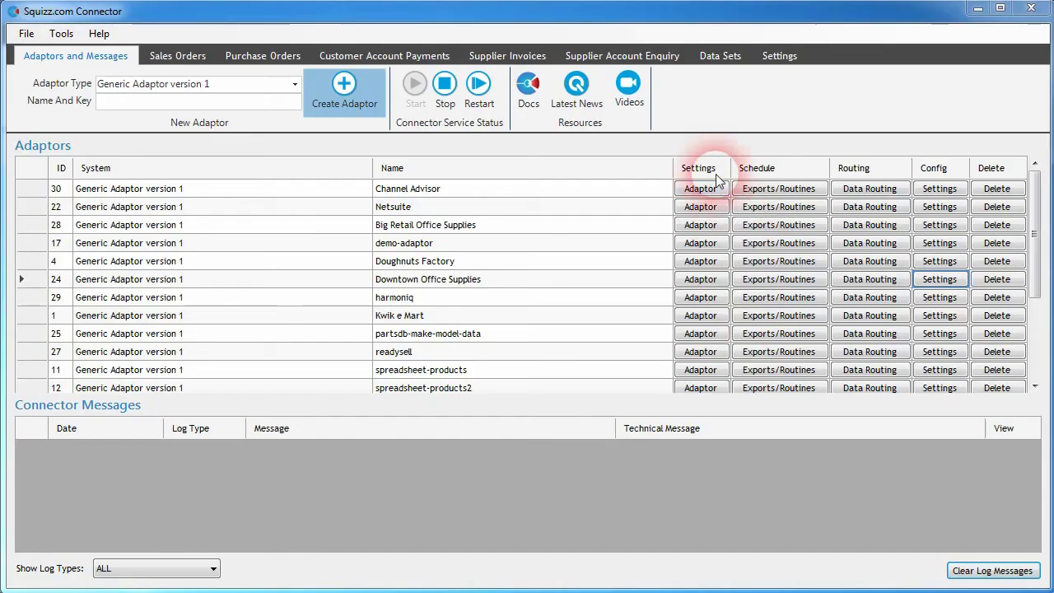
Open the downtown-office-supplies-data-set and scroll through its 8038 product records
left_click(721, 57)
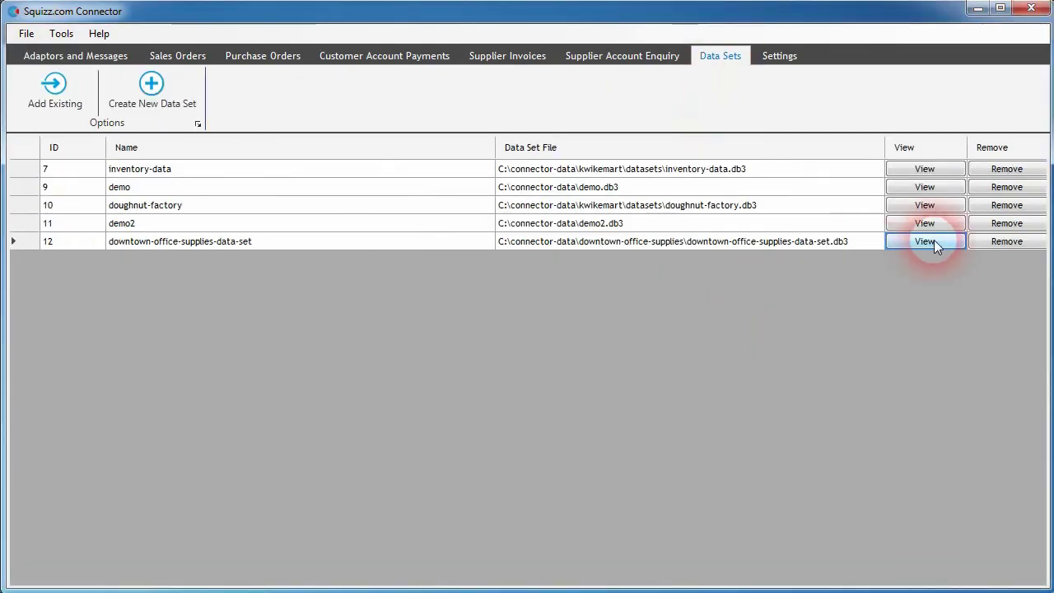
left_click(934, 241)
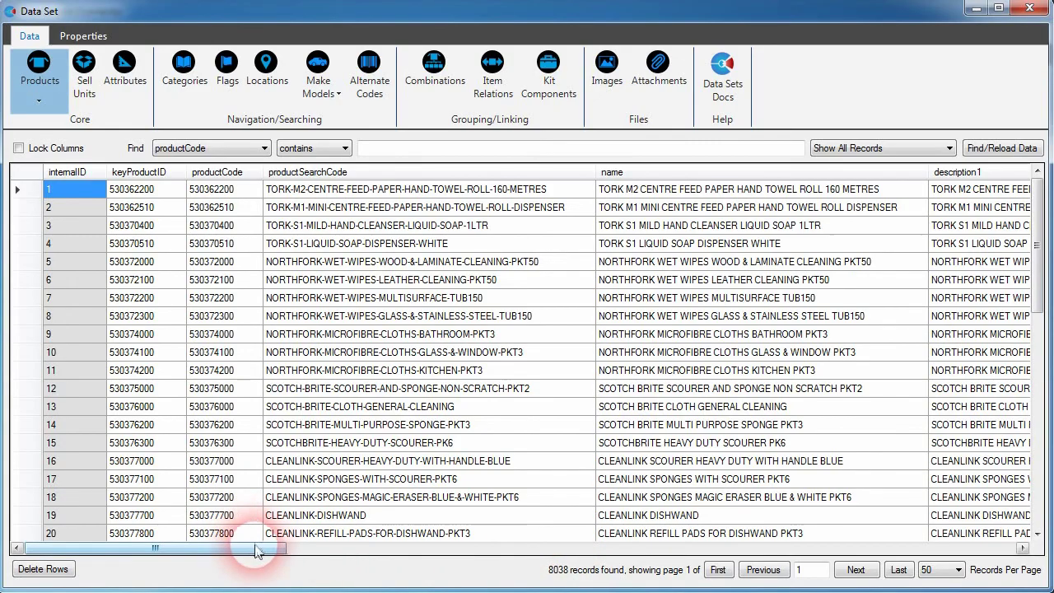
left_click_drag(246, 549, 290, 548)
mouse_move(1041, 277)
left_mouse_down()
mouse_move(1016, 482)
mouse_move(1041, 272)
left_mouse_up()
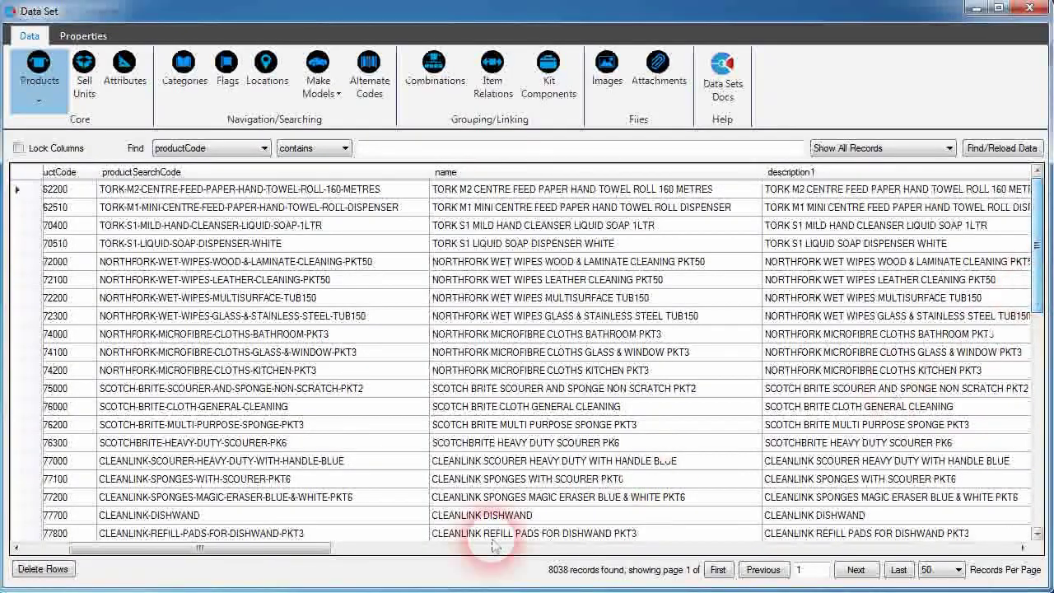
left_click_drag(226, 548, 346, 494)
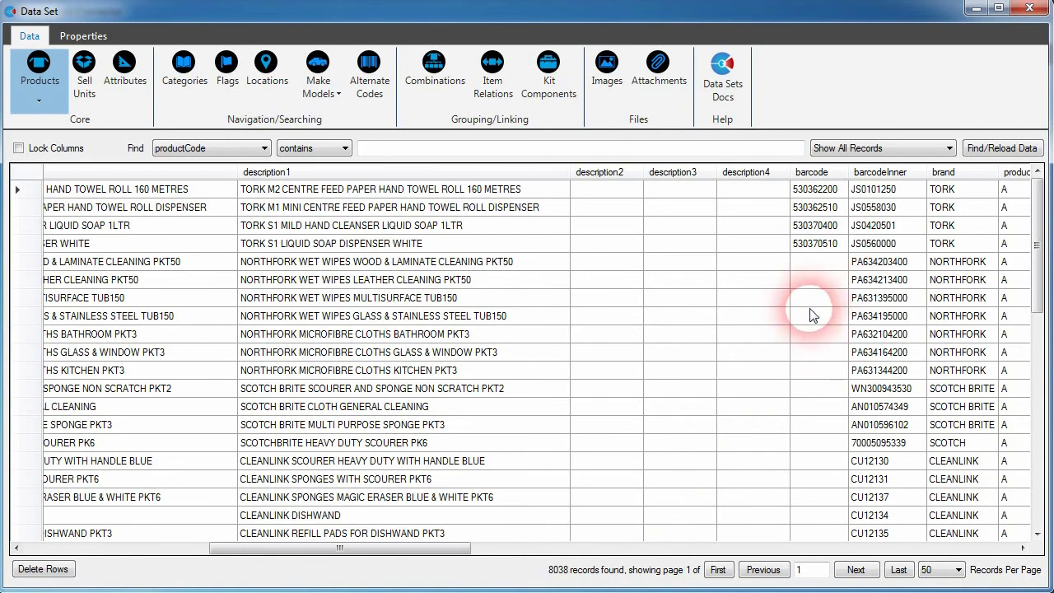
left_click_drag(461, 547, 280, 550)
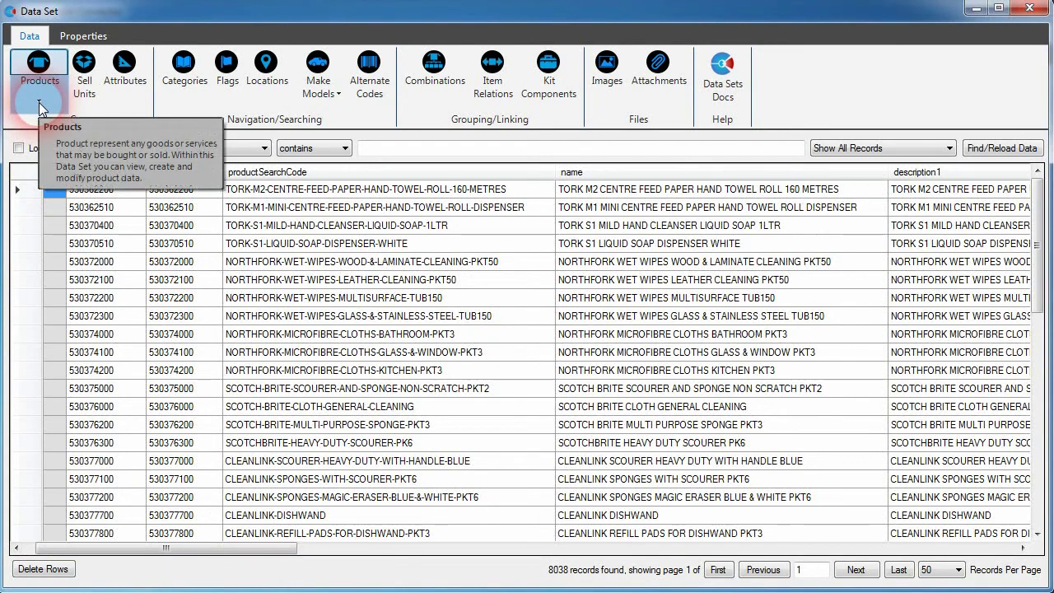
Create a Missing Product Data Report that includes the description1 and barcode fields
left_click(38, 102)
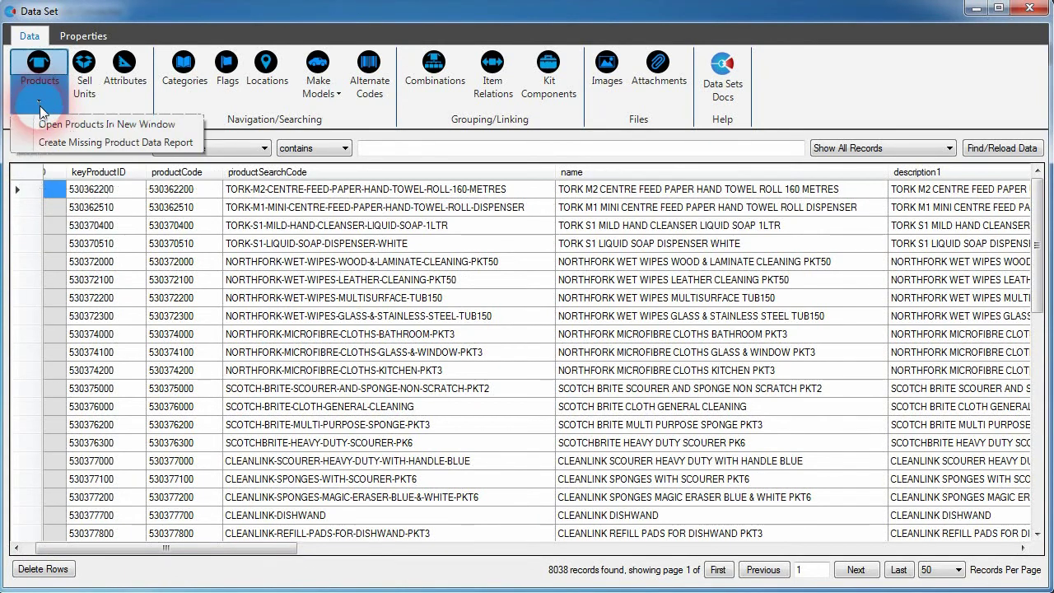
left_click(88, 143)
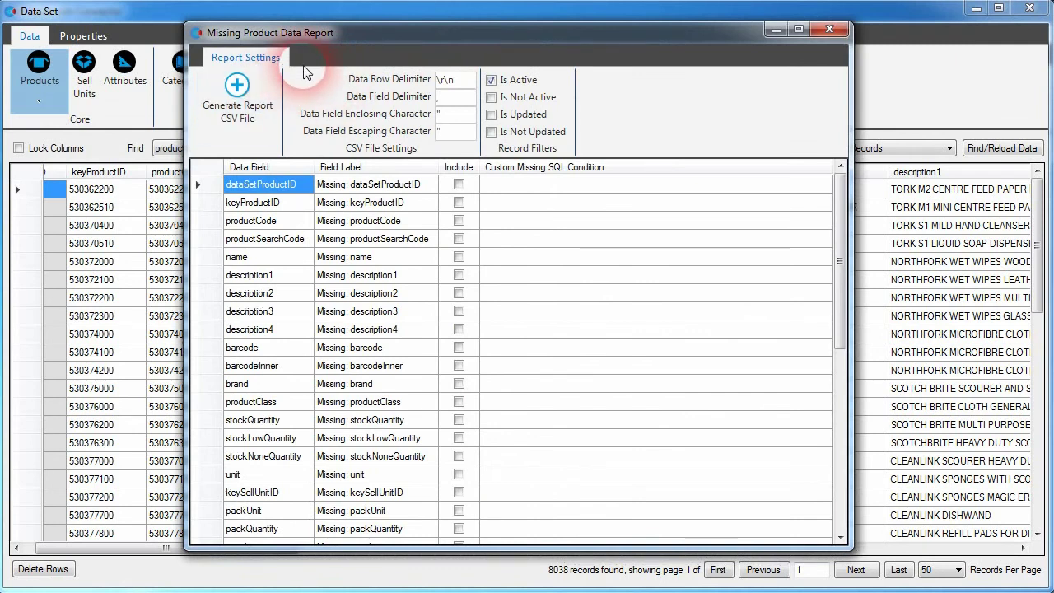
left_click(360, 262)
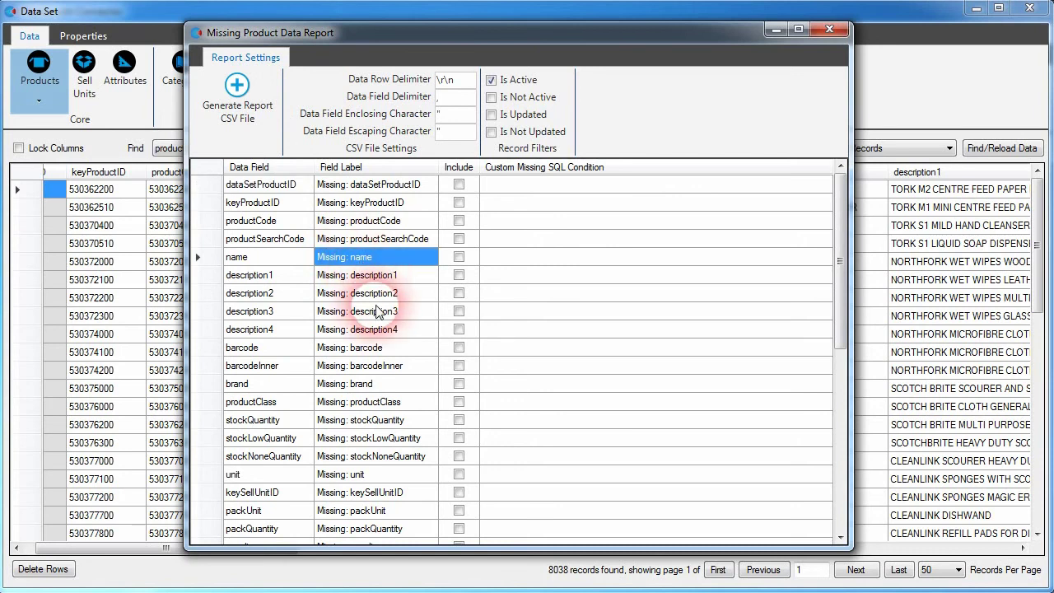
left_click(459, 275)
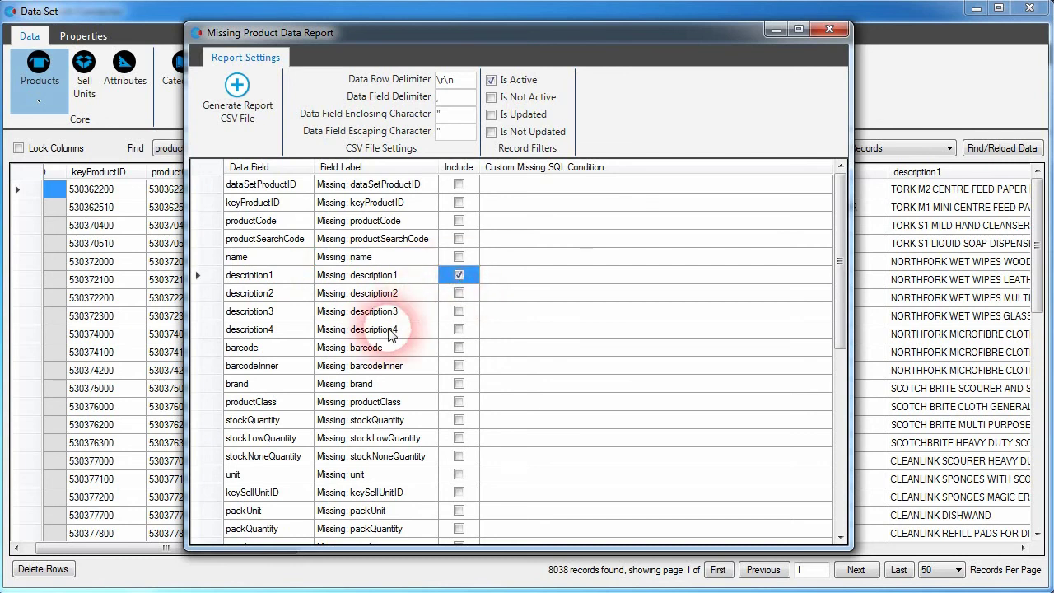
left_click(459, 348)
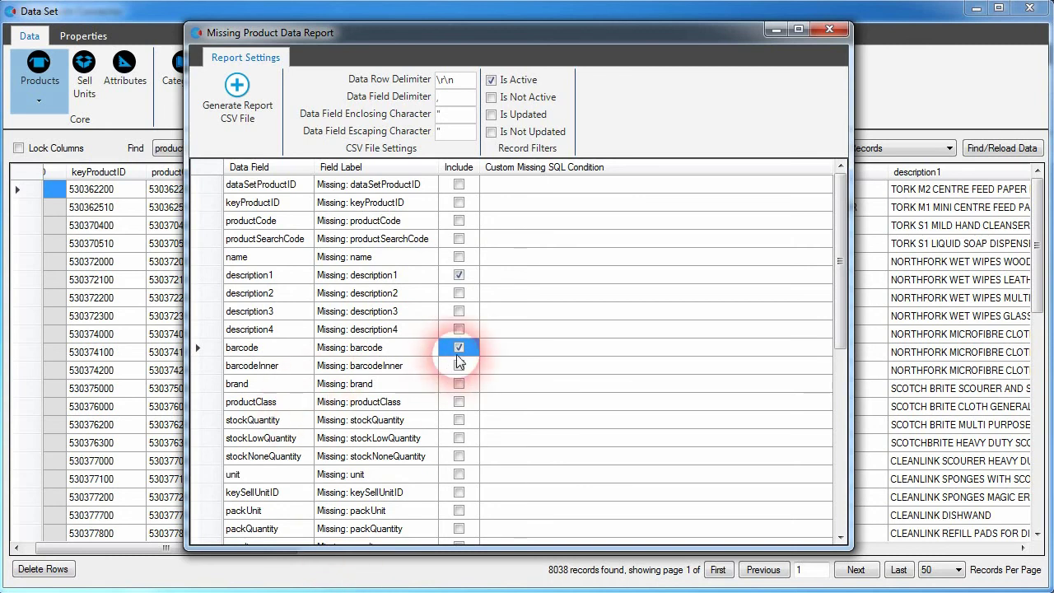
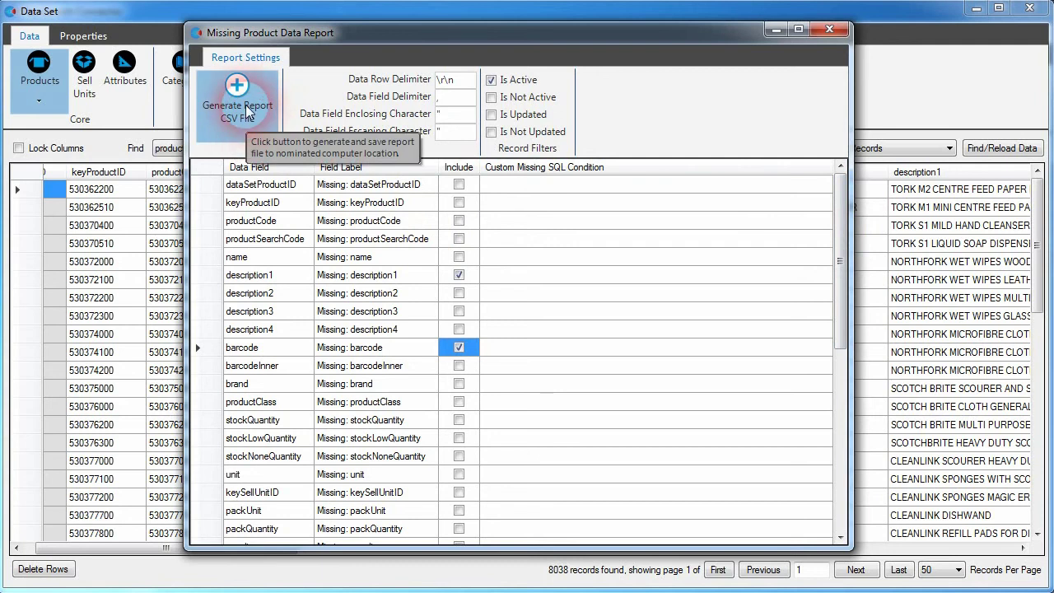
Generate the Missing Product Data Report, overwriting report.csv in Downloads, and open it in Calc
left_click(254, 111)
scroll(988, 283, "down", 8)
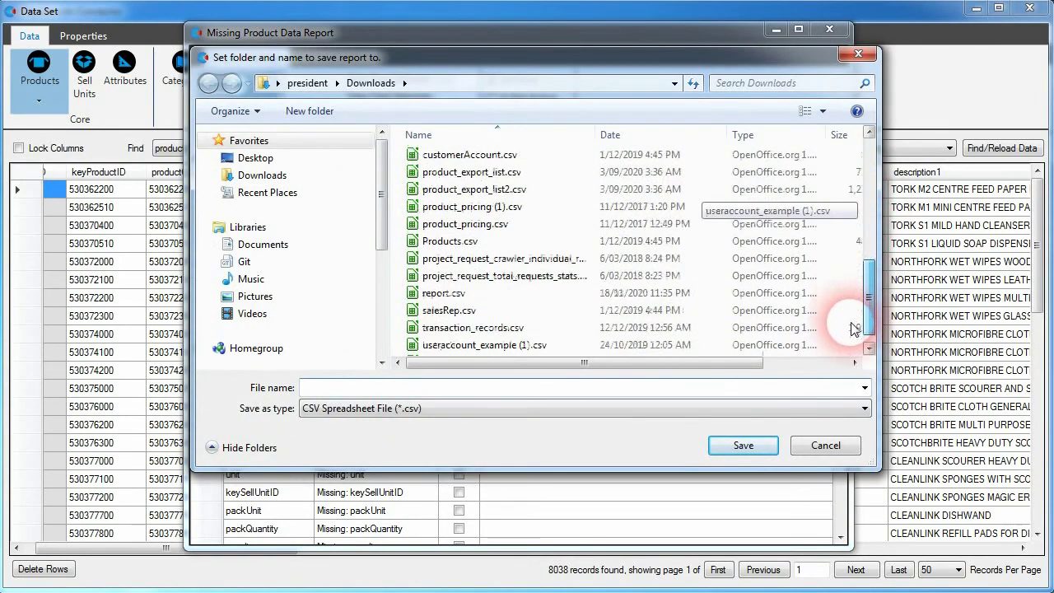
scroll(853, 328, "up", 1)
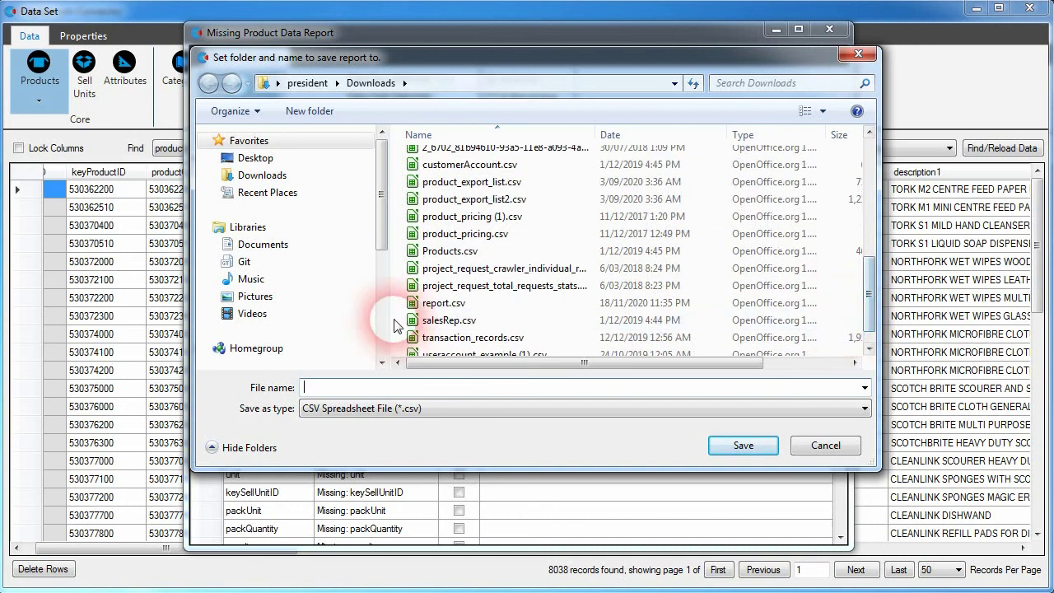
left_click(443, 303)
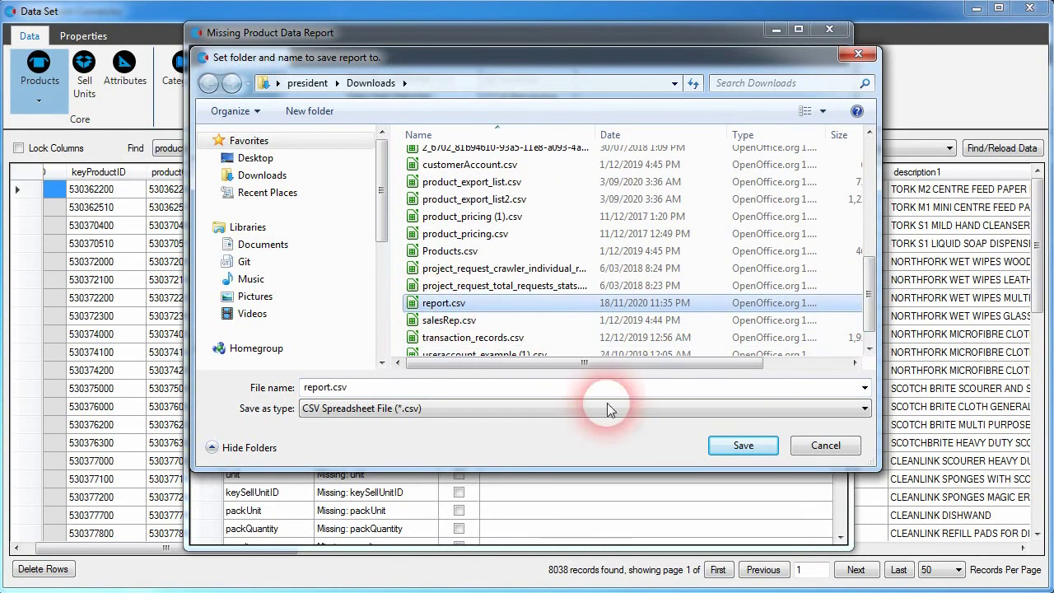
left_click(745, 447)
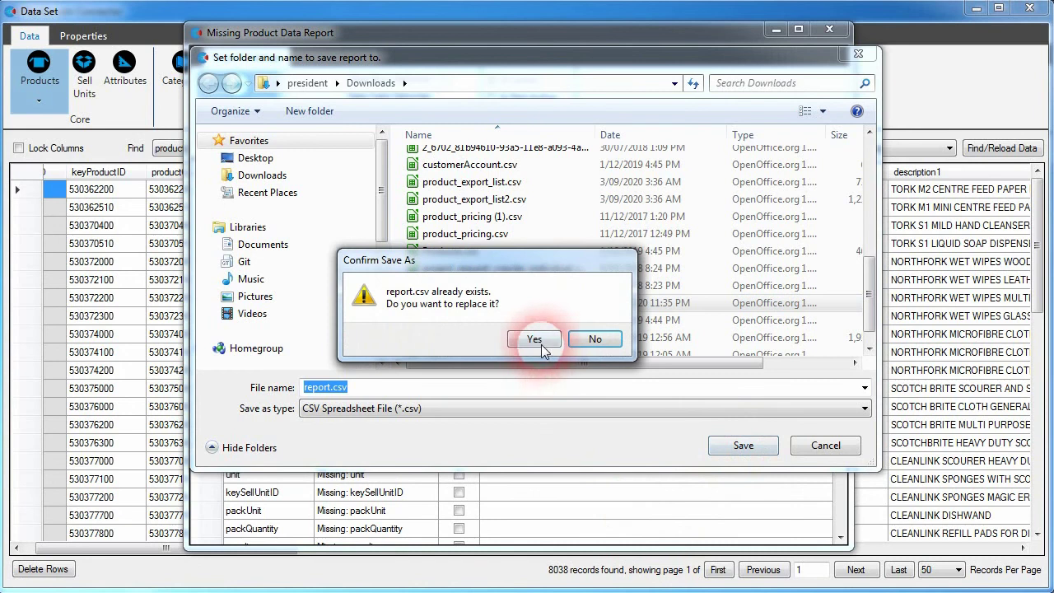
left_click(534, 339)
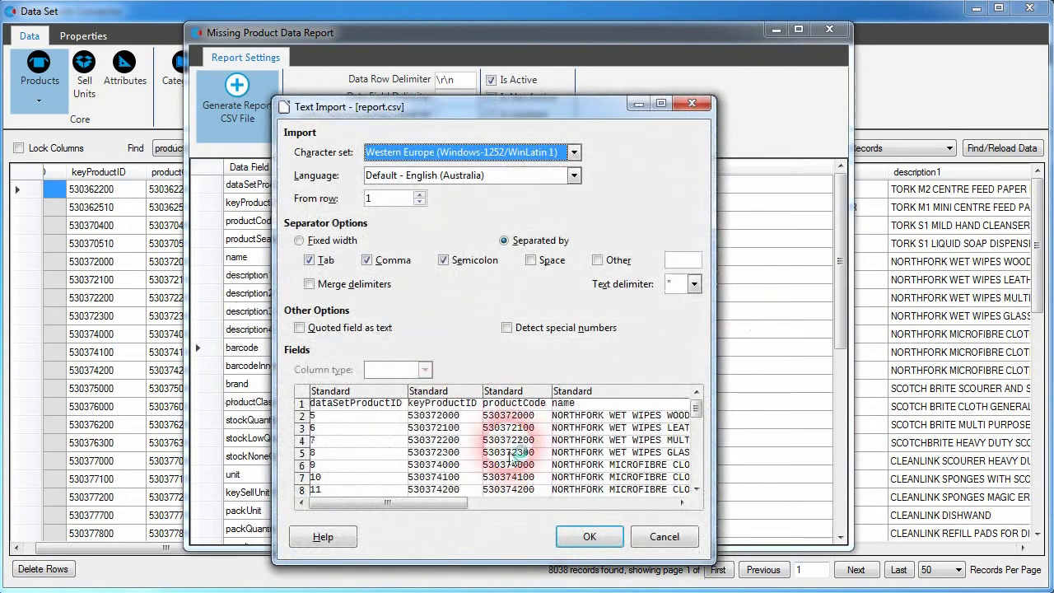
left_click(586, 538)
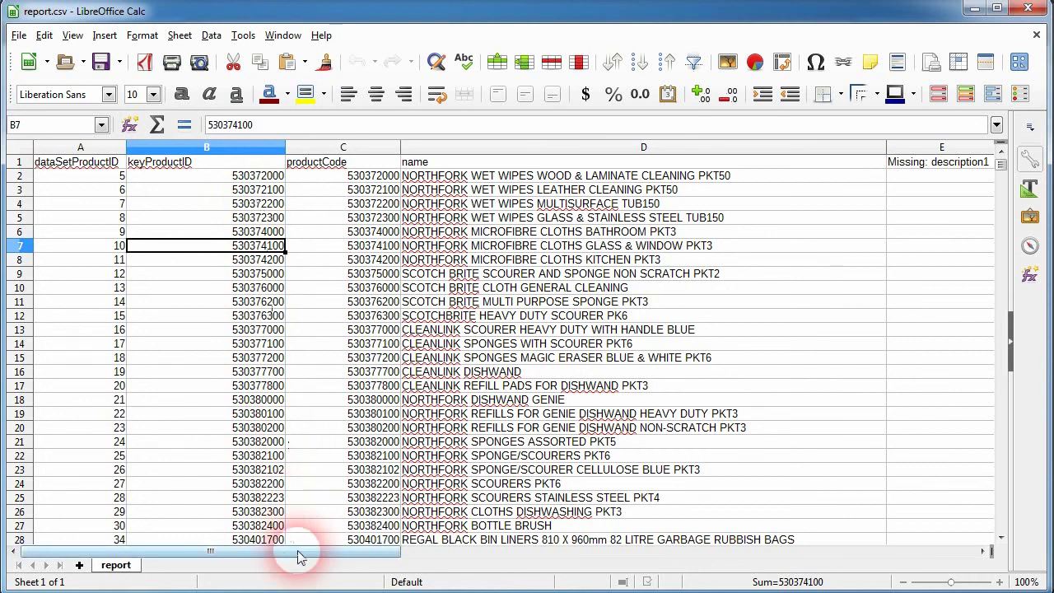
Check the Missing: description1 and Missing: barcode flag columns in report.csv
left_click_drag(302, 558, 504, 567)
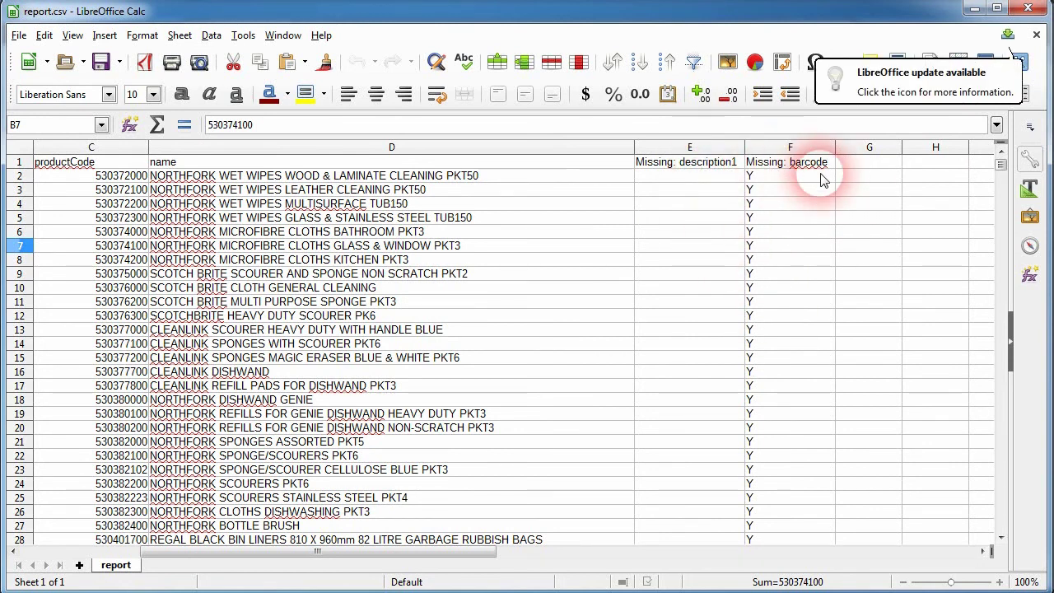
left_click(741, 248)
left_click(776, 247)
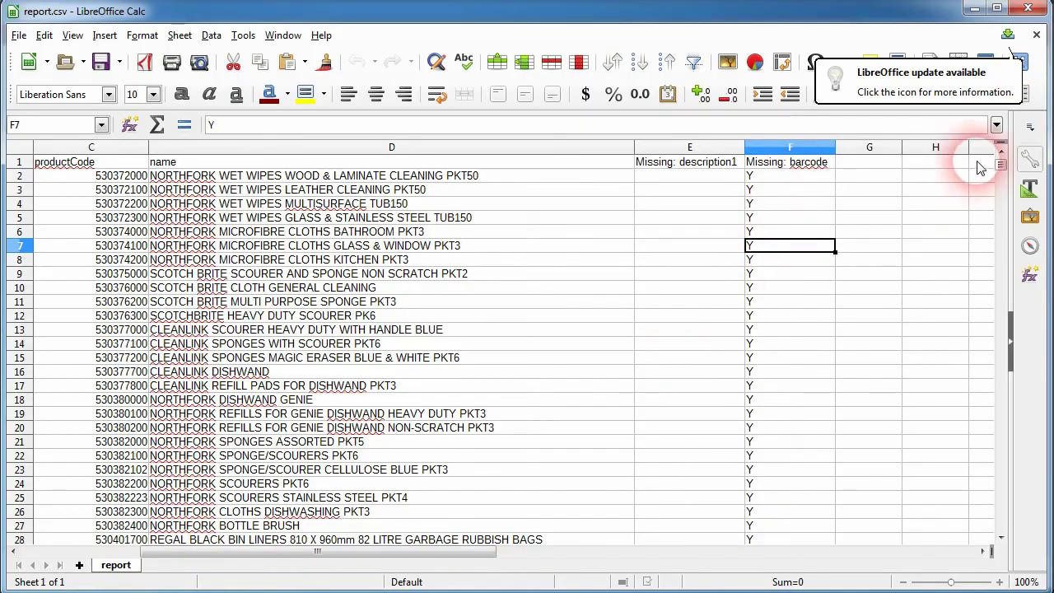
left_click_drag(997, 170, 965, 527)
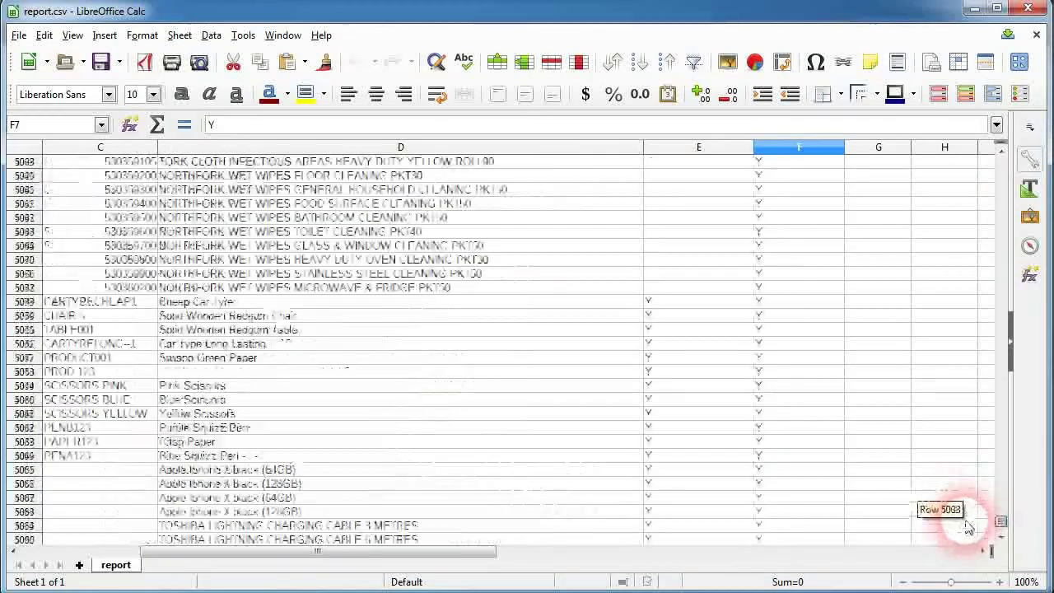
Inspect flagged products' Missing values, such as Apple Iphone X black (64GB)
left_click(664, 326)
key("Up")
key("Up")
key("Up")
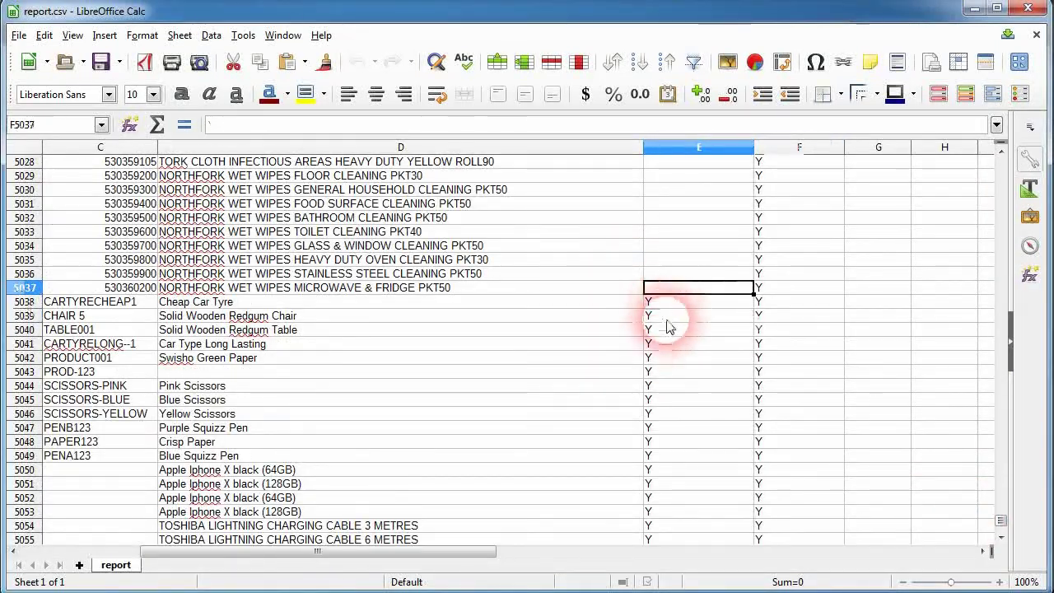
scroll(640, 372, "down", 2)
left_click(802, 333)
left_click(702, 356)
left_click(586, 383)
scroll(651, 363, "up", 1)
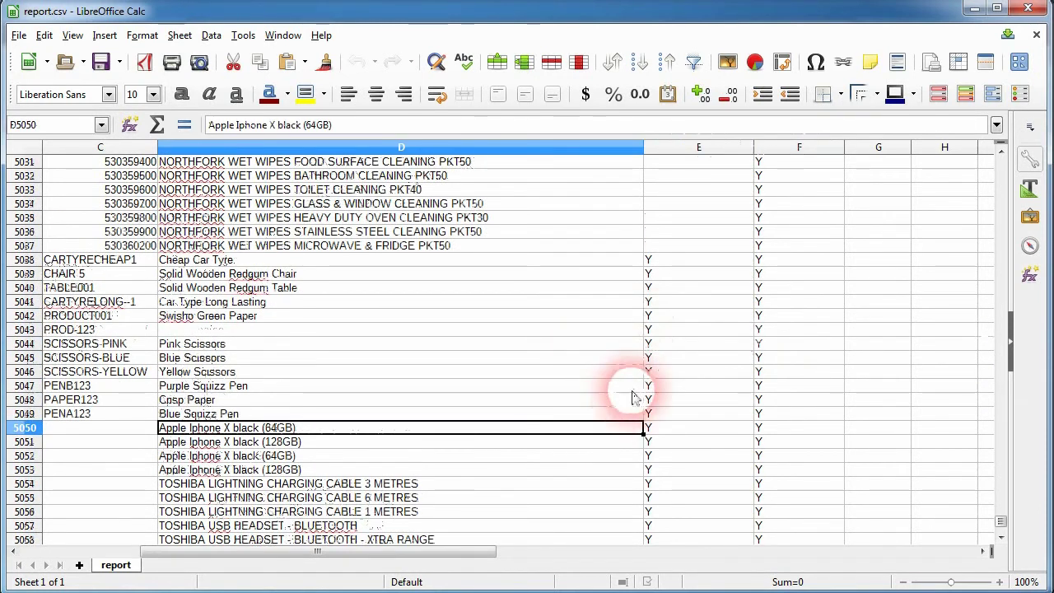
Locate the key of the Cheap Car Tyre product, CAR-TYRE-CHEAP
scroll(458, 553, "left", 2)
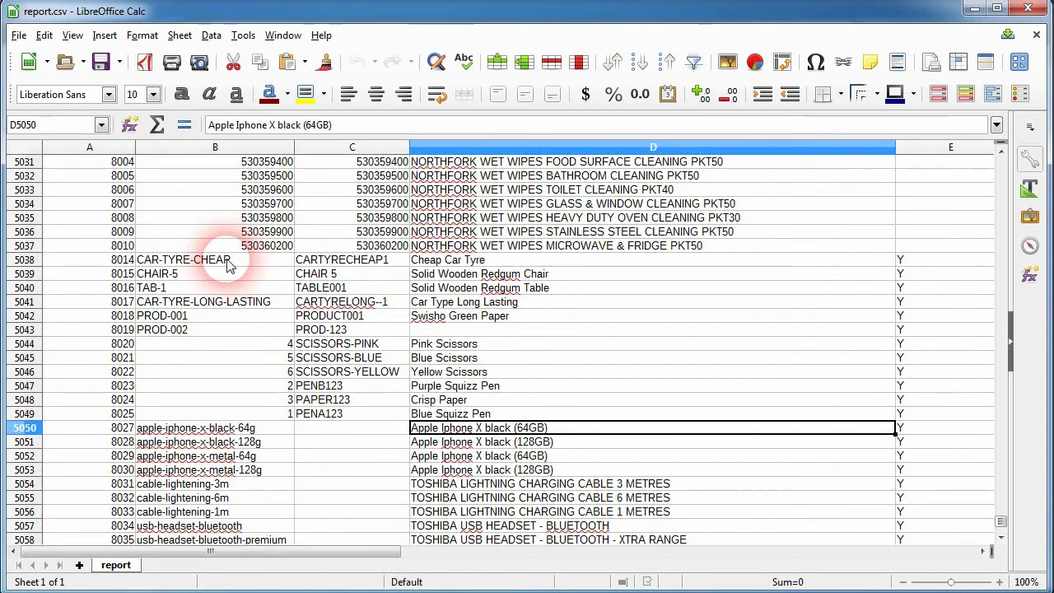
left_click(230, 263)
left_click(206, 276)
left_click(144, 259)
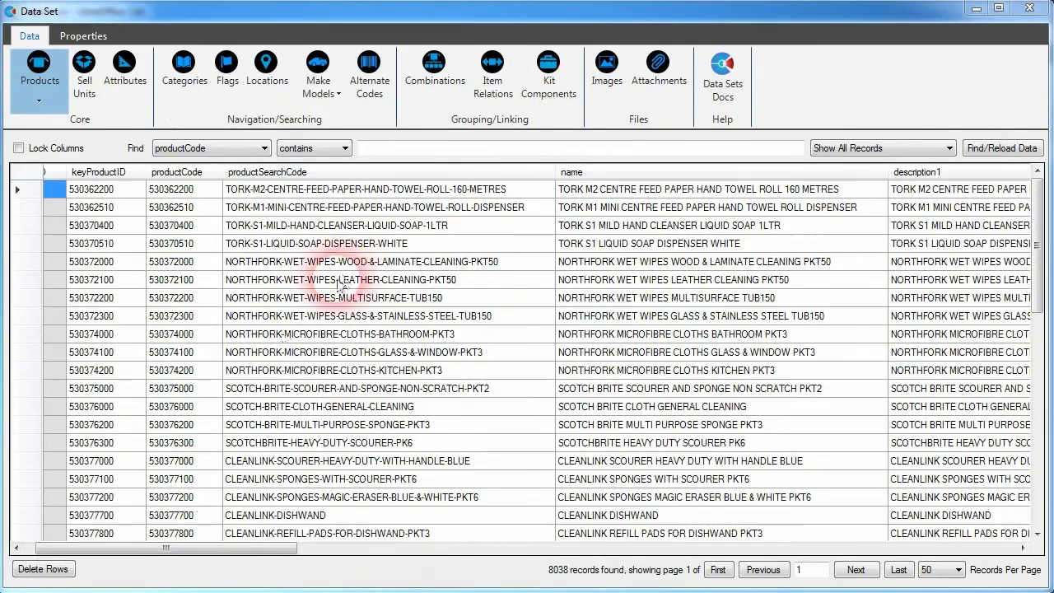
Find product CARTYRECHEAP1 and inspect its empty description1 value
right_click(408, 148)
left_click(495, 190)
left_click(988, 150)
left_click(435, 309)
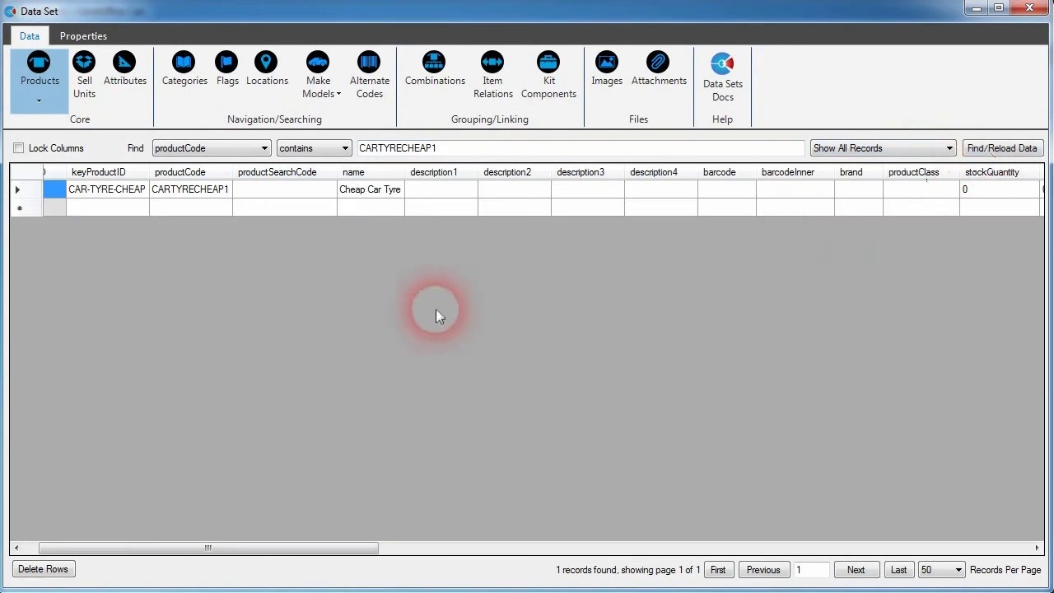
left_click(436, 192)
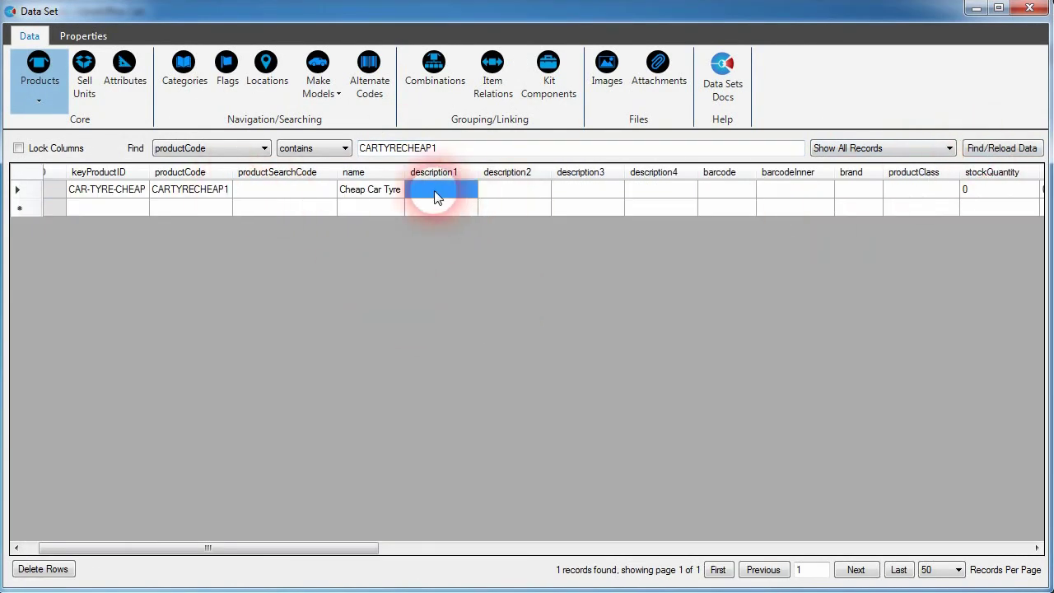
left_click(464, 196)
type("d")
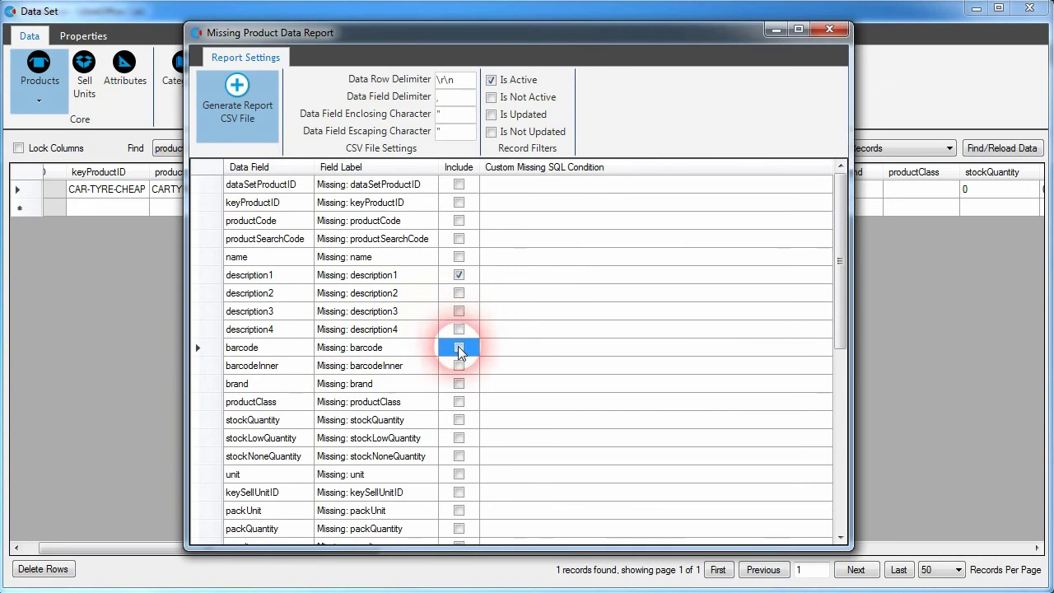
Scroll the report fields to the blank new row and select its SQL condition
scroll(449, 437, "down", 3)
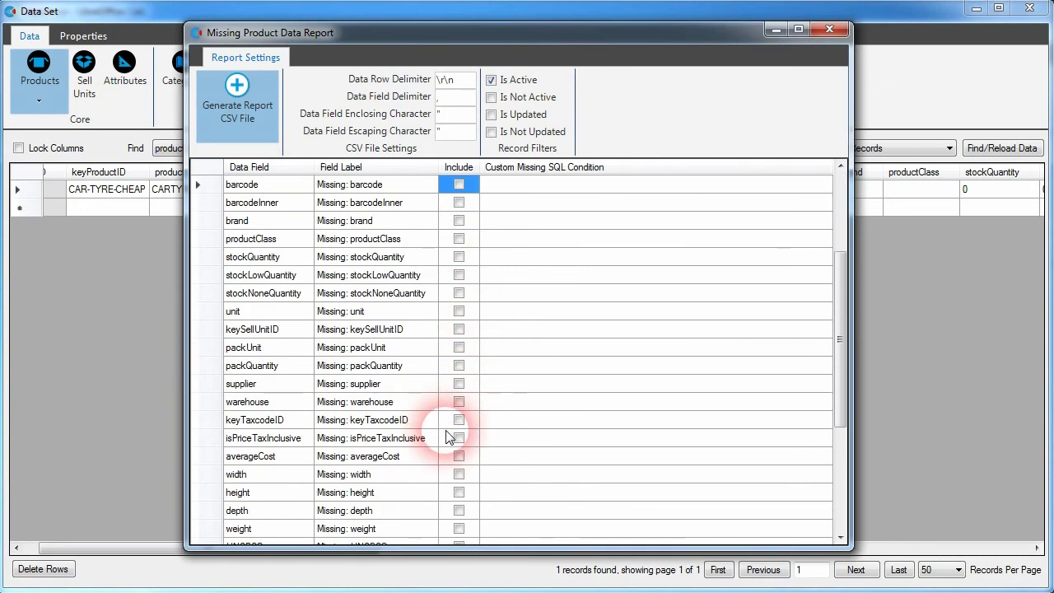
scroll(447, 437, "down", 3)
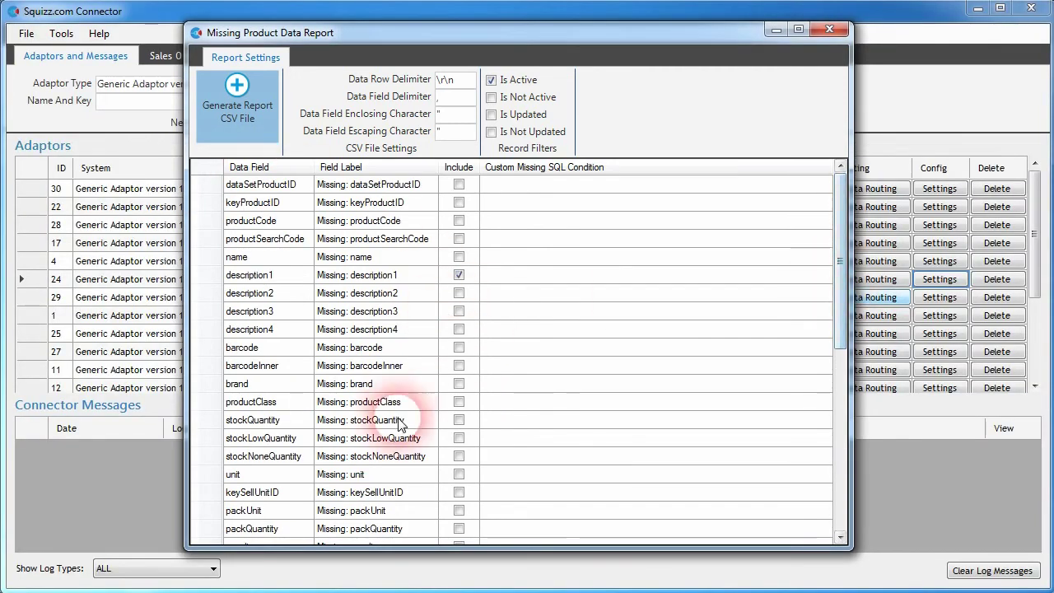
left_click_drag(841, 280, 802, 474)
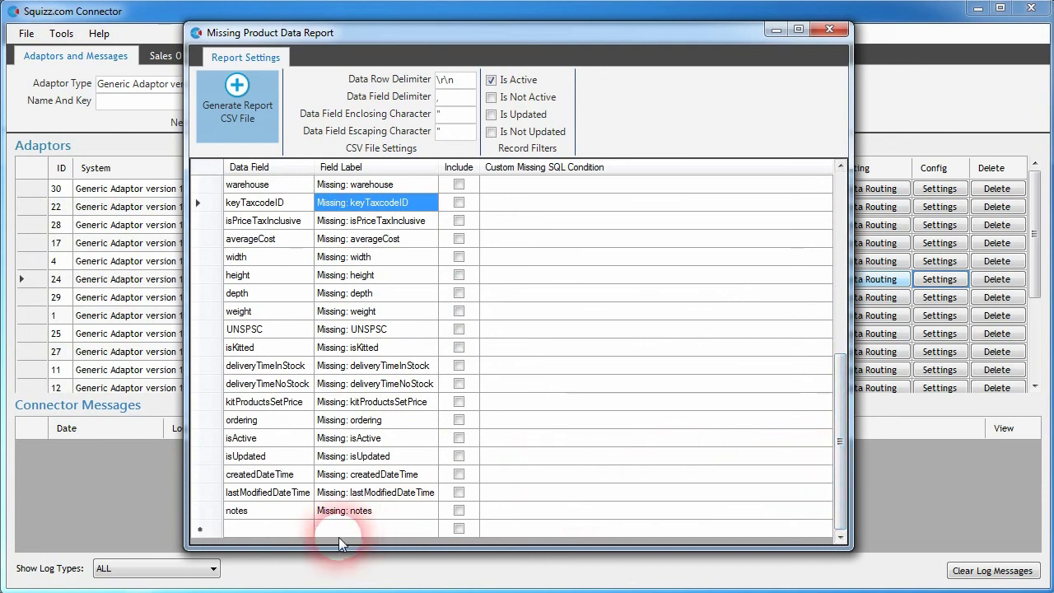
left_click(260, 530)
left_click(502, 531)
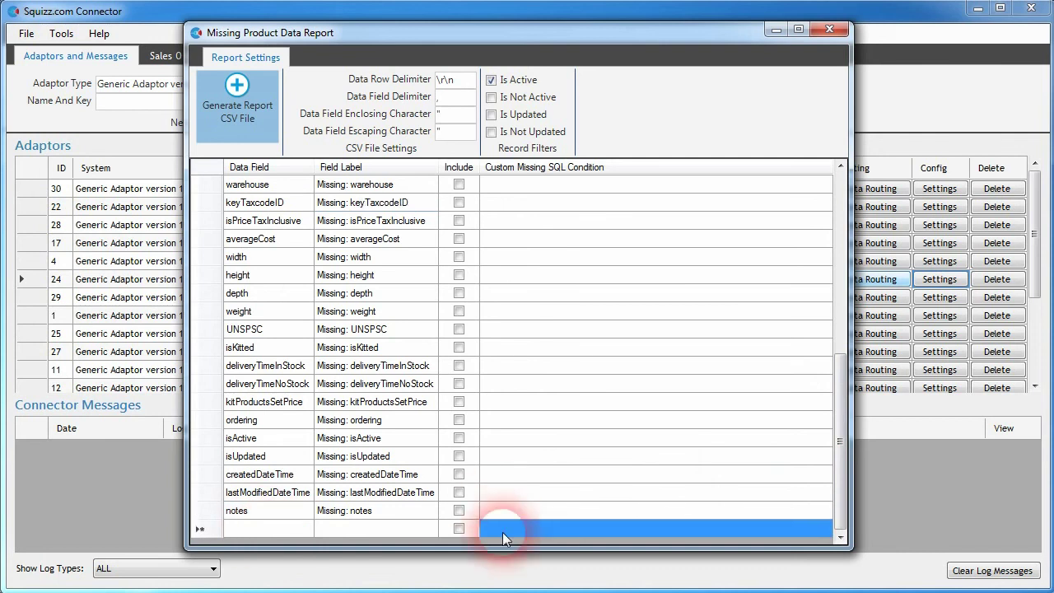
Include a new field labelled Missing: Category with a SELECT CASE WHEN category_product condition
left_click(458, 528)
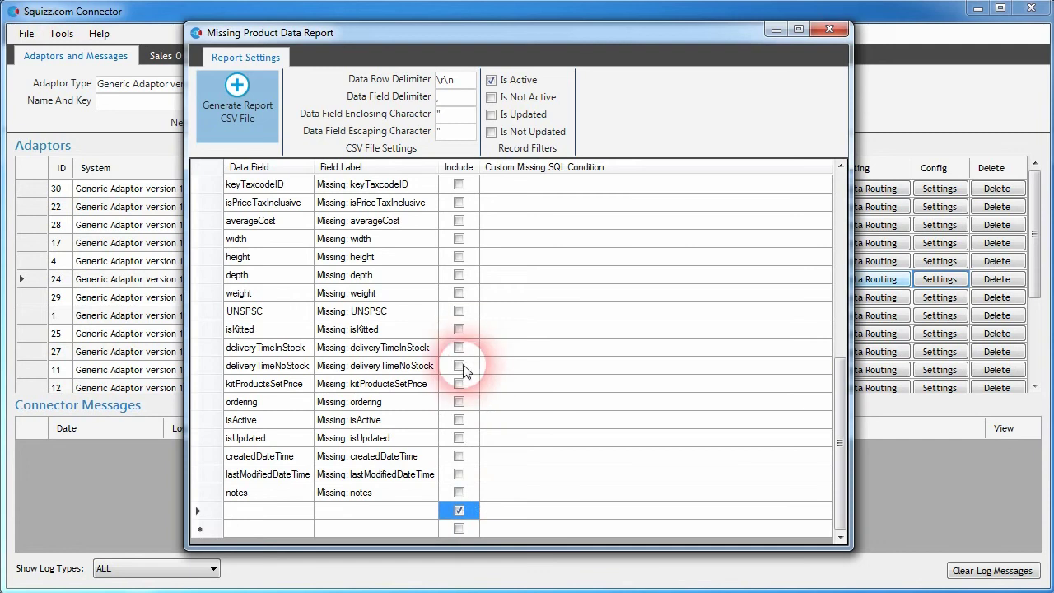
left_click(519, 515)
left_click(567, 519)
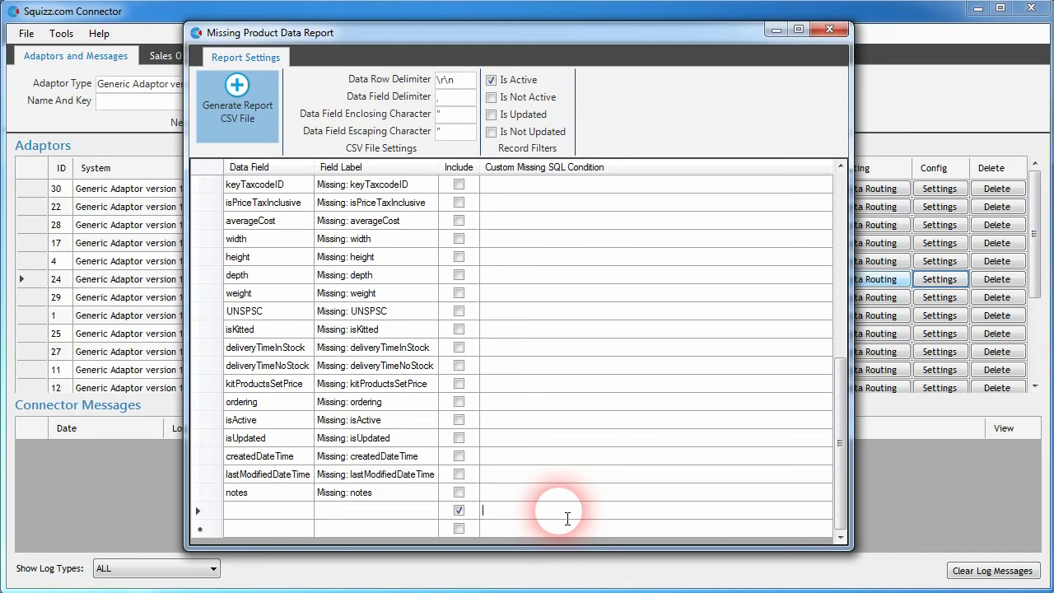
left_click(484, 509)
left_click(535, 519)
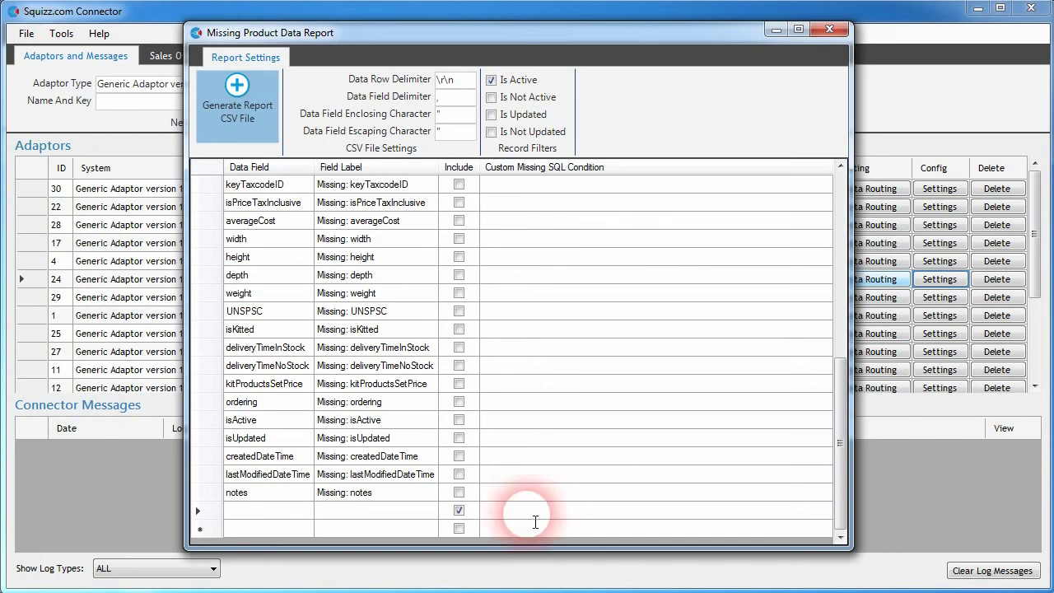
type("S")
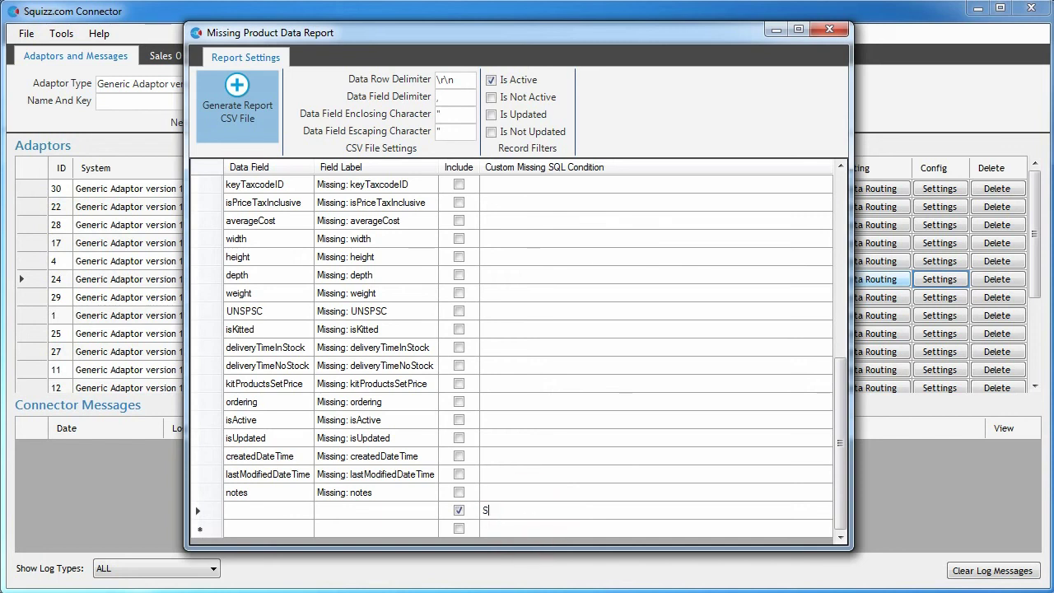
type("ELECT")
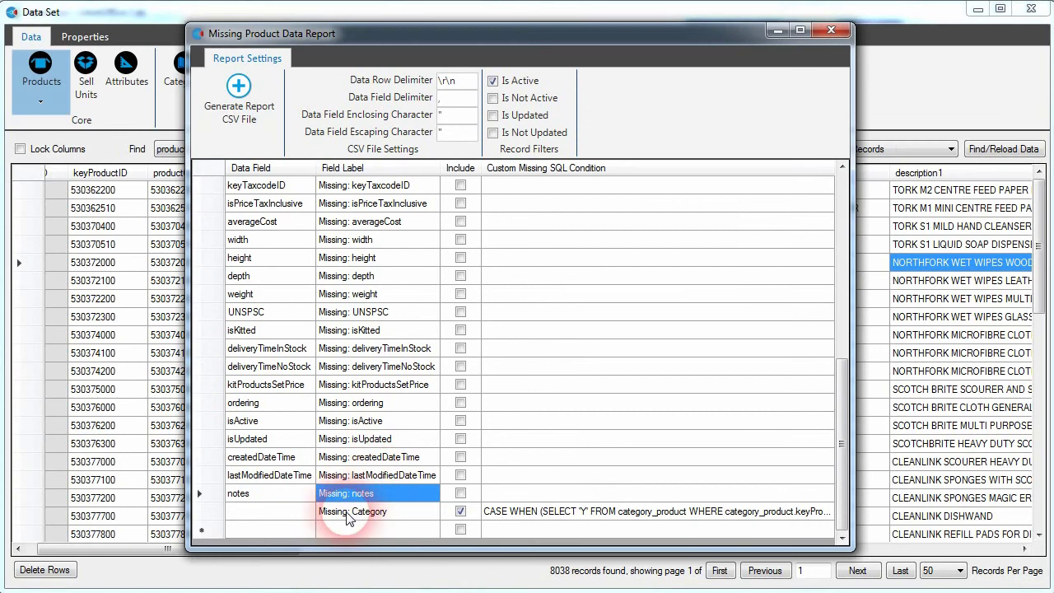
left_click(400, 506)
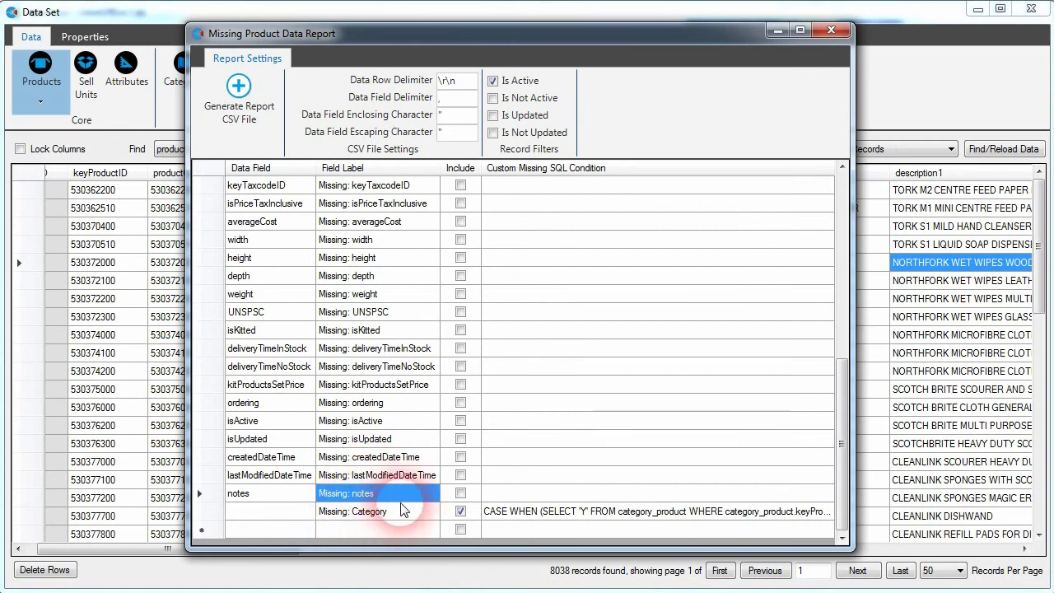
left_click(359, 514)
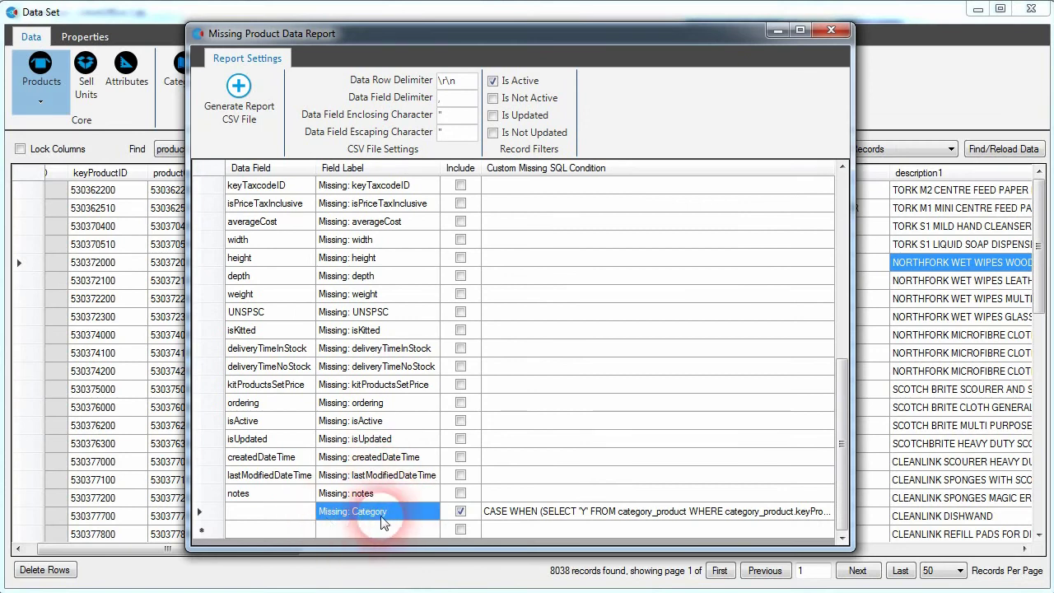
left_click(558, 517)
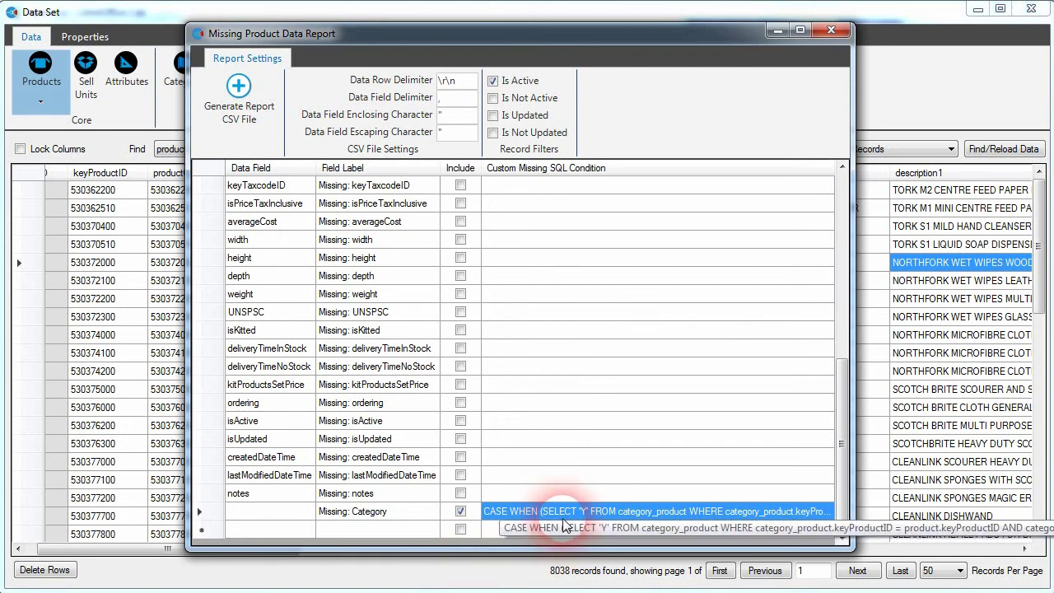
left_click(605, 516)
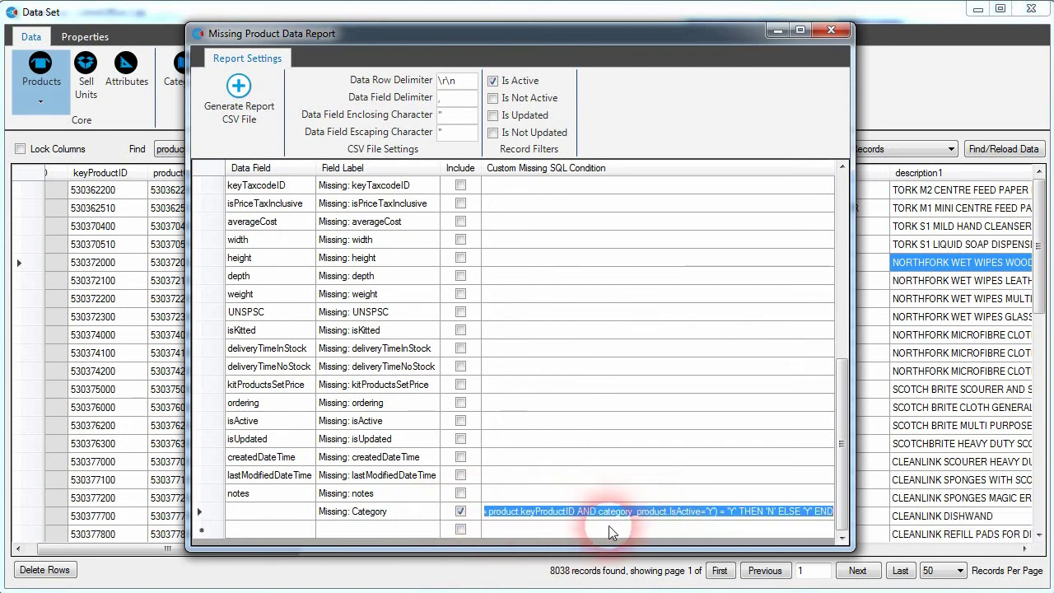
left_click(607, 514)
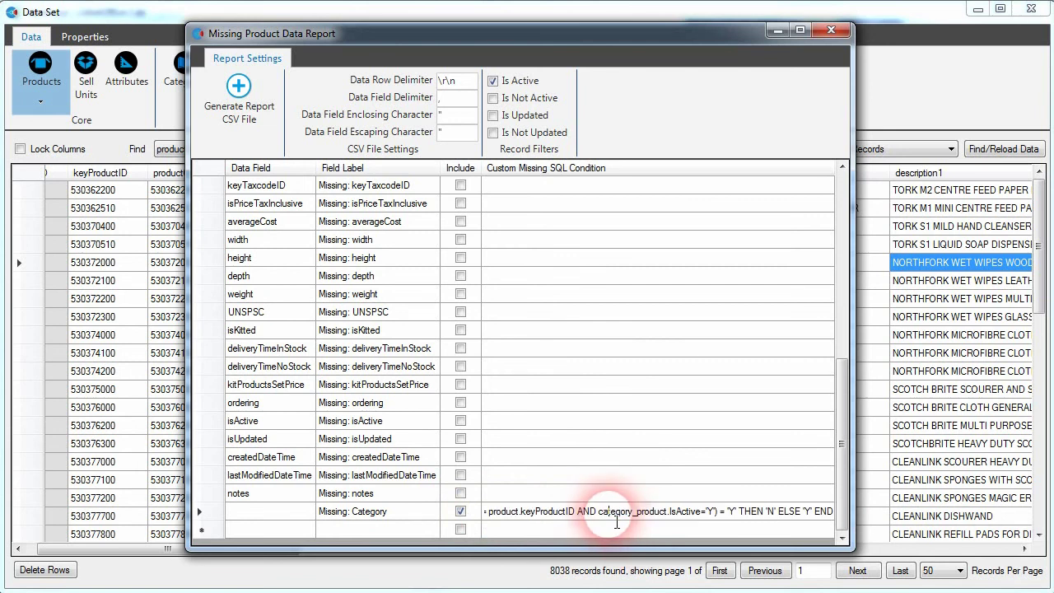
left_click(555, 514)
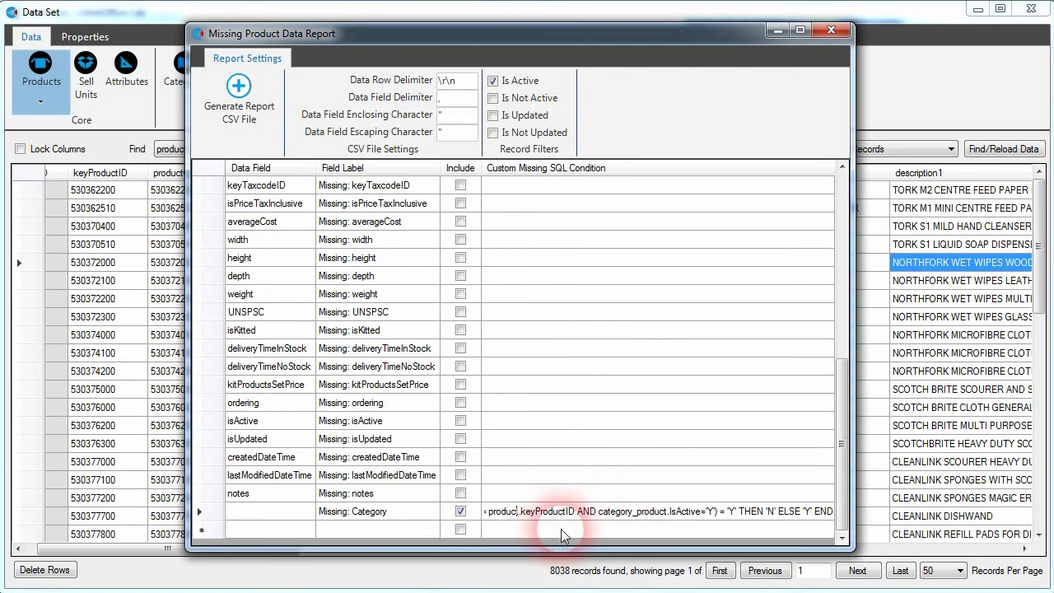
key("Left")
key("Left")
key("Left")
key("Left")
key("Left")
key("Left")
key("Left")
key("Left")
key("Left")
key("Left")
key("Left")
key("Left")
key("Left")
key("Left")
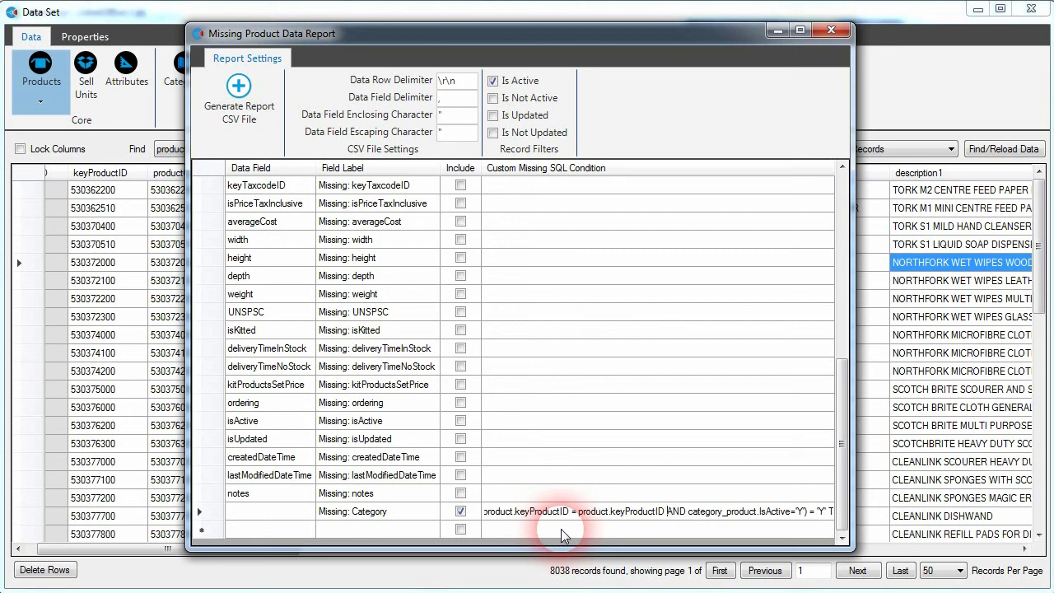
key("Left")
key("Left")
key("Left")
key("Left")
key("Left")
key("Left")
key("Left")
key("Left")
key("Left")
key("Left")
key("Left")
key("Left")
key("Left")
key("Left")
key("Left")
key("Left")
key("Left")
key("Left")
key("Left")
key("Left")
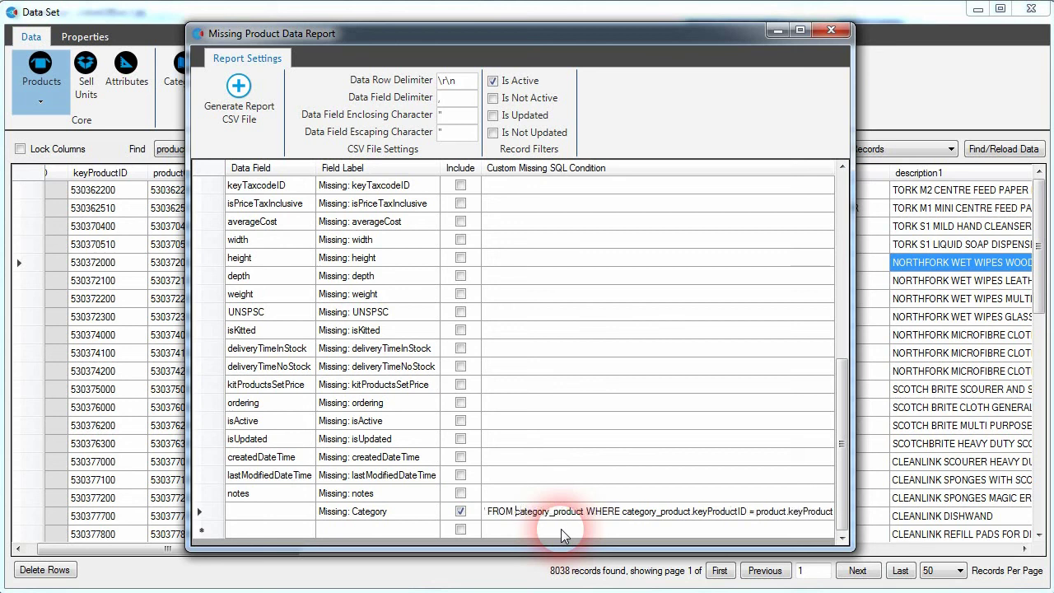
key("shift+Tab")
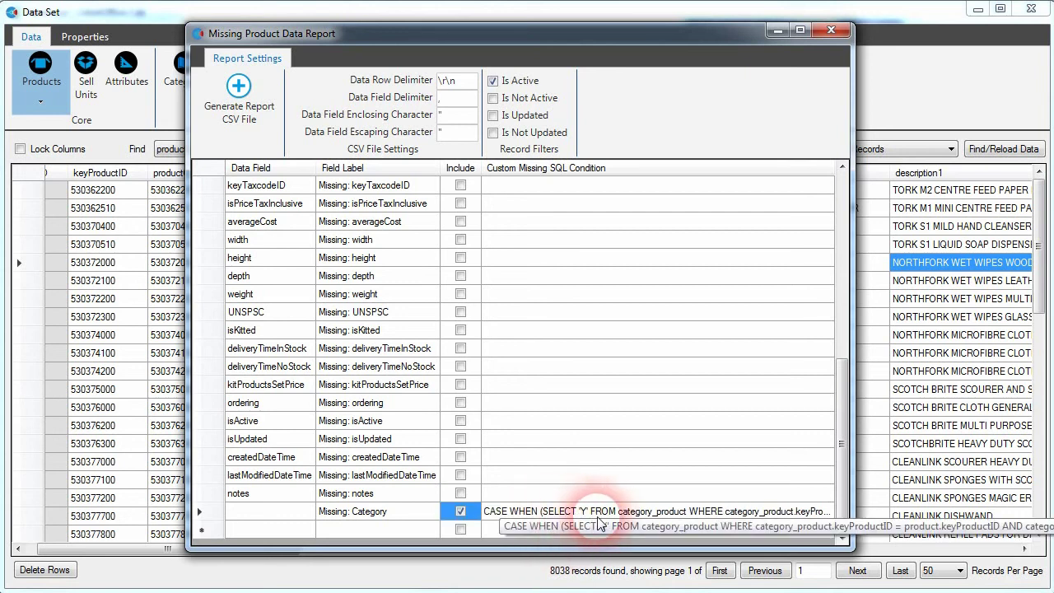
left_click(607, 518)
left_click(741, 514)
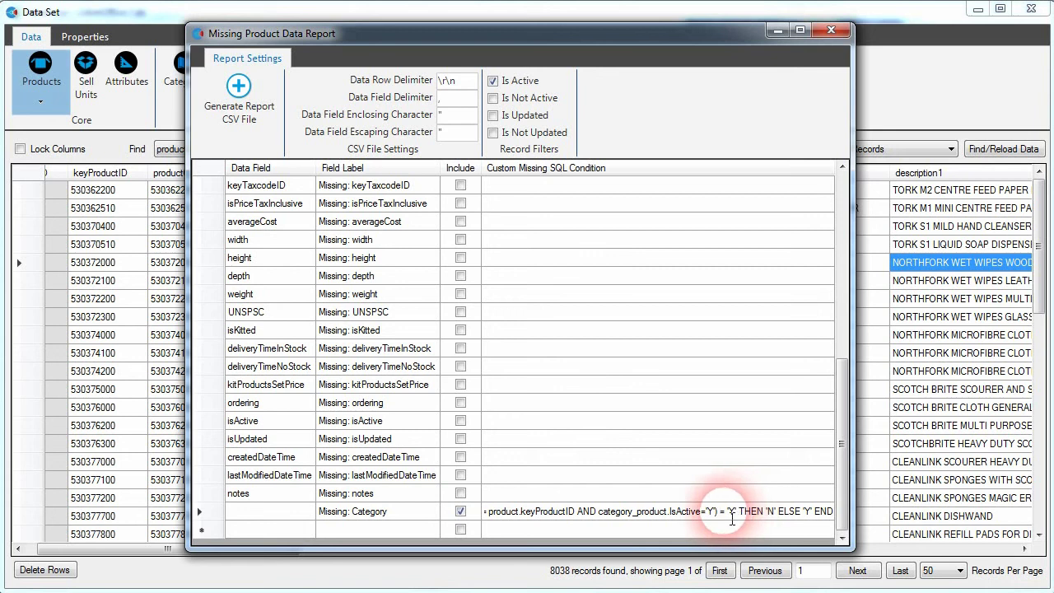
left_click(779, 517)
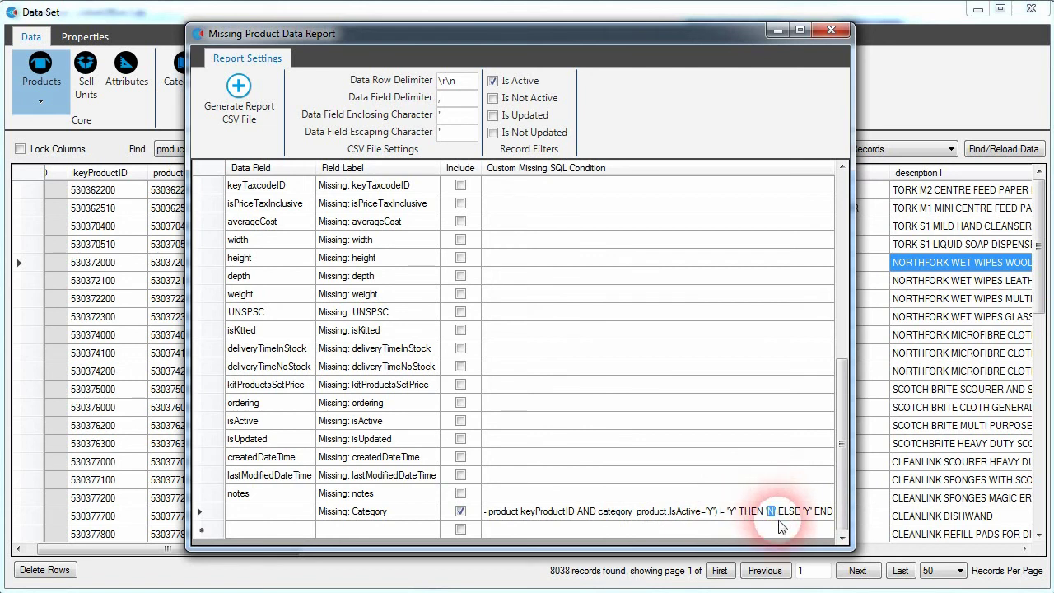
left_click(809, 515)
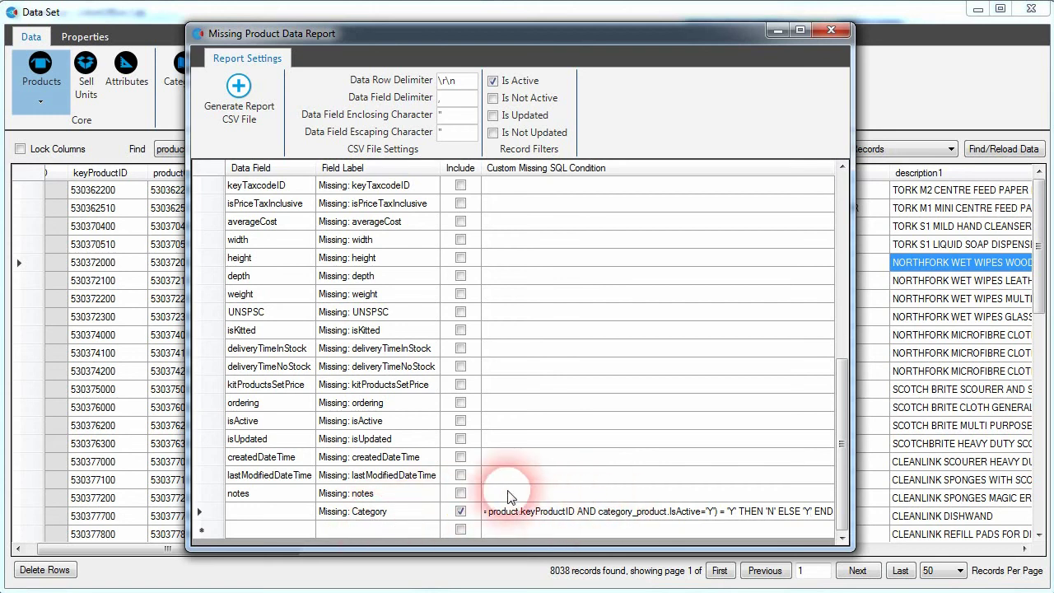
left_click(384, 513)
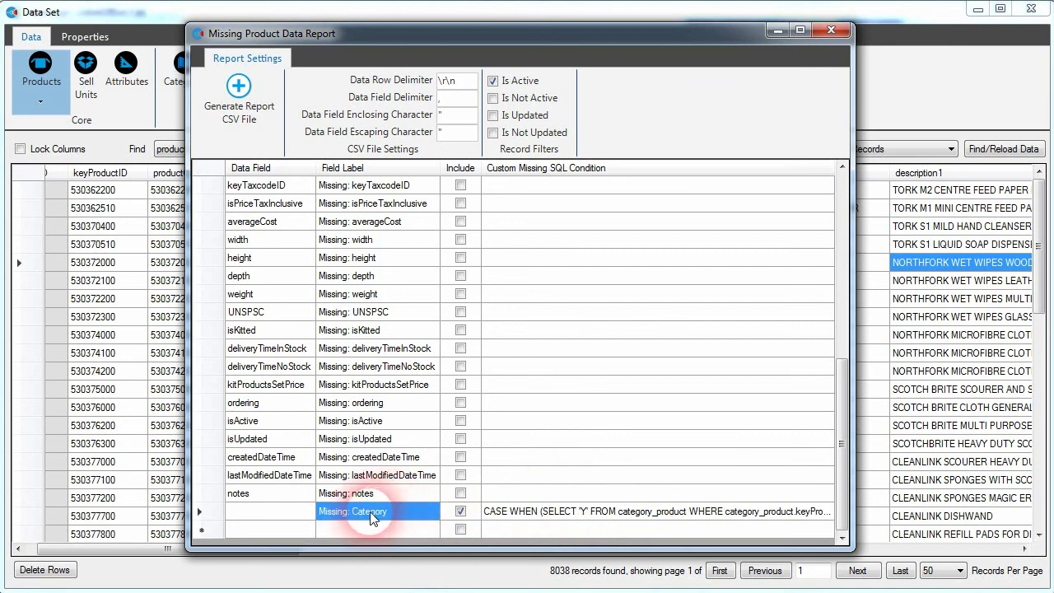
left_click_drag(272, 33, 215, 127)
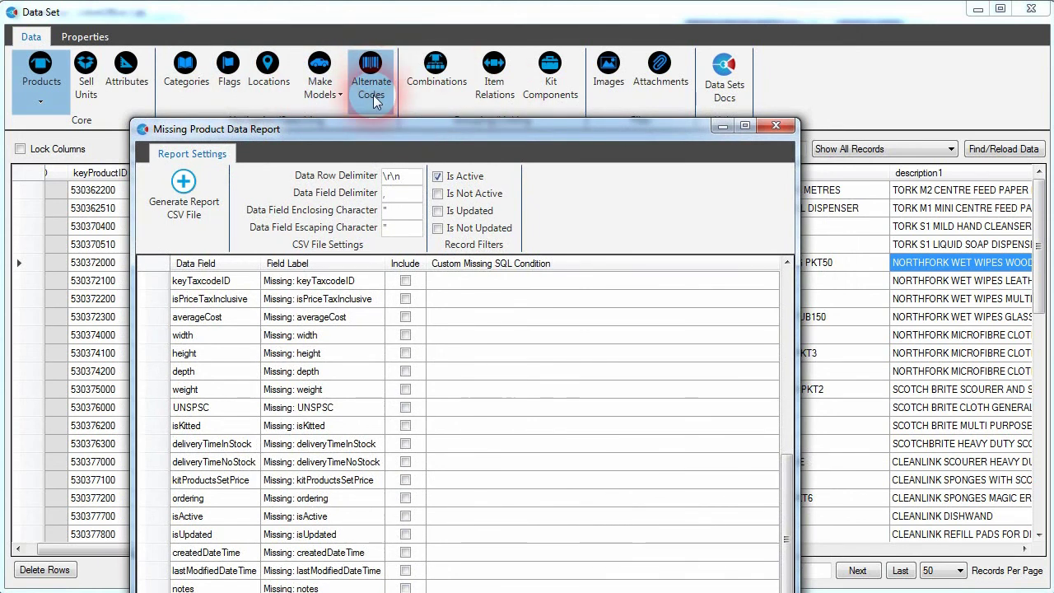
left_click_drag(416, 125, 465, 56)
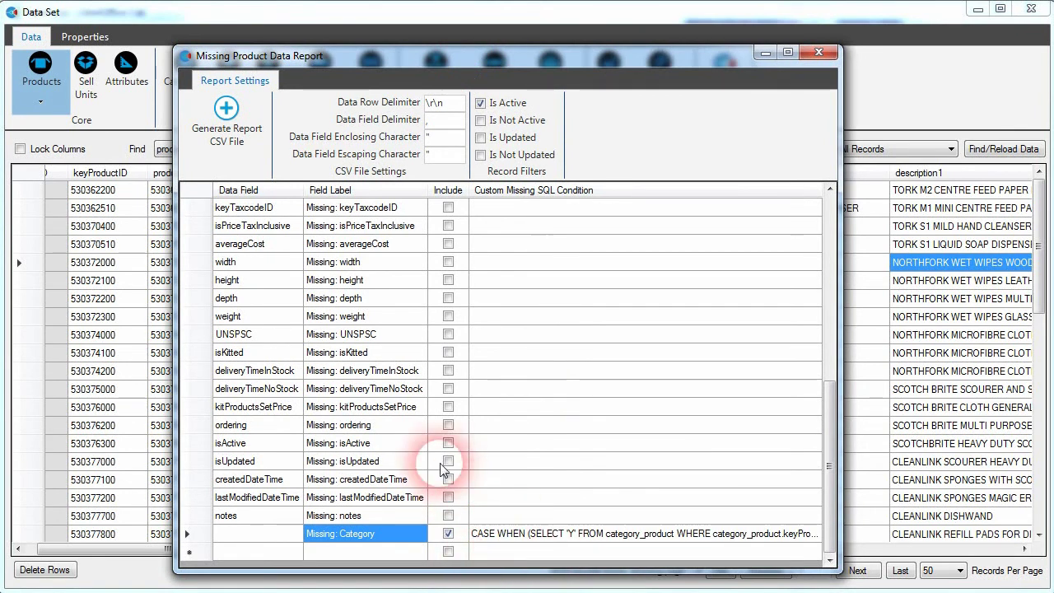
Generate the missing product data report as report.csv and open it
left_click(225, 139)
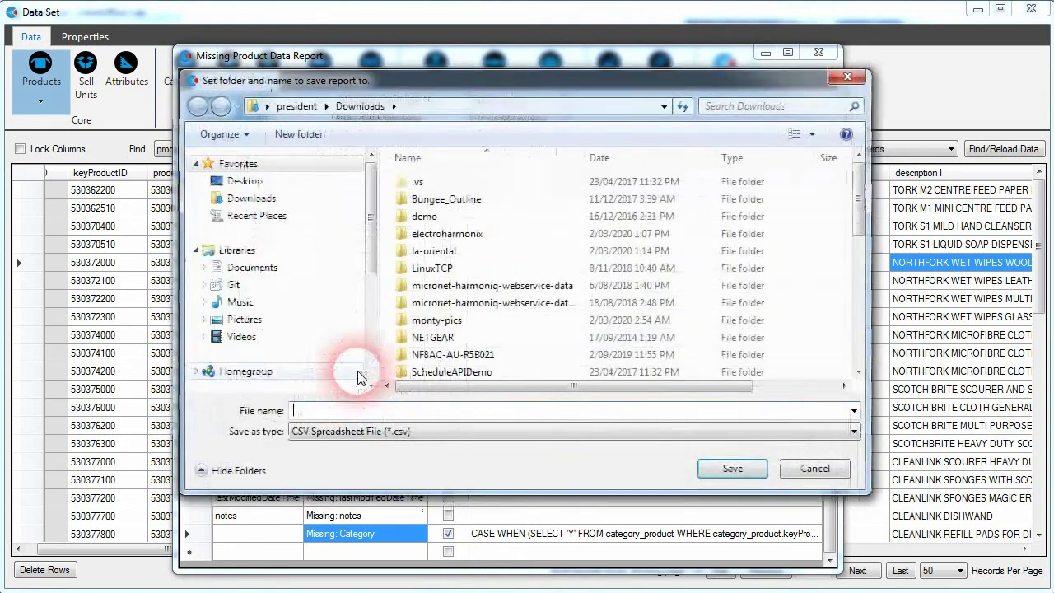
left_click_drag(856, 193, 853, 330)
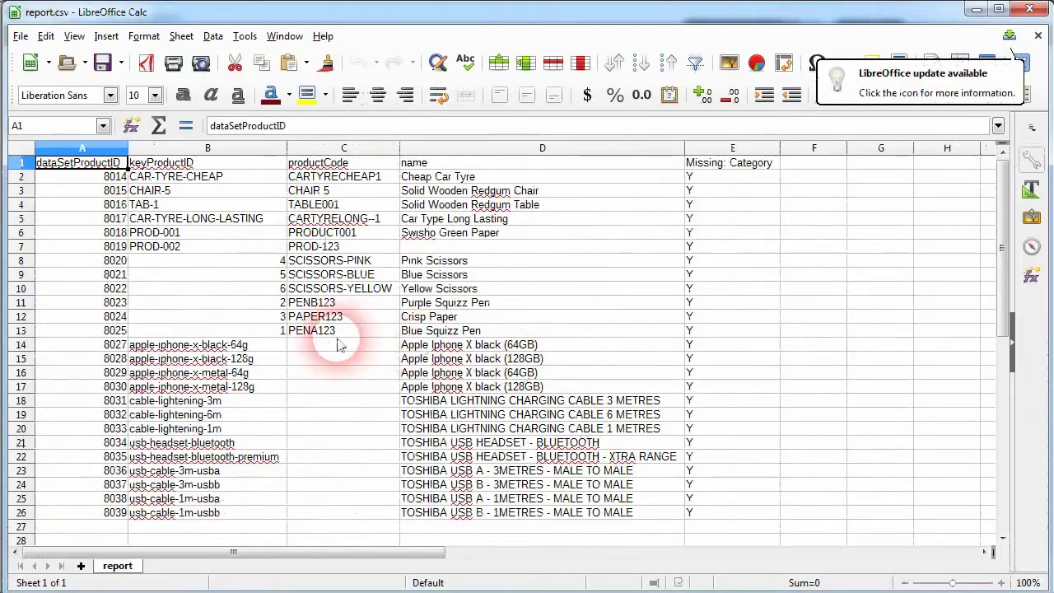
left_click(336, 345)
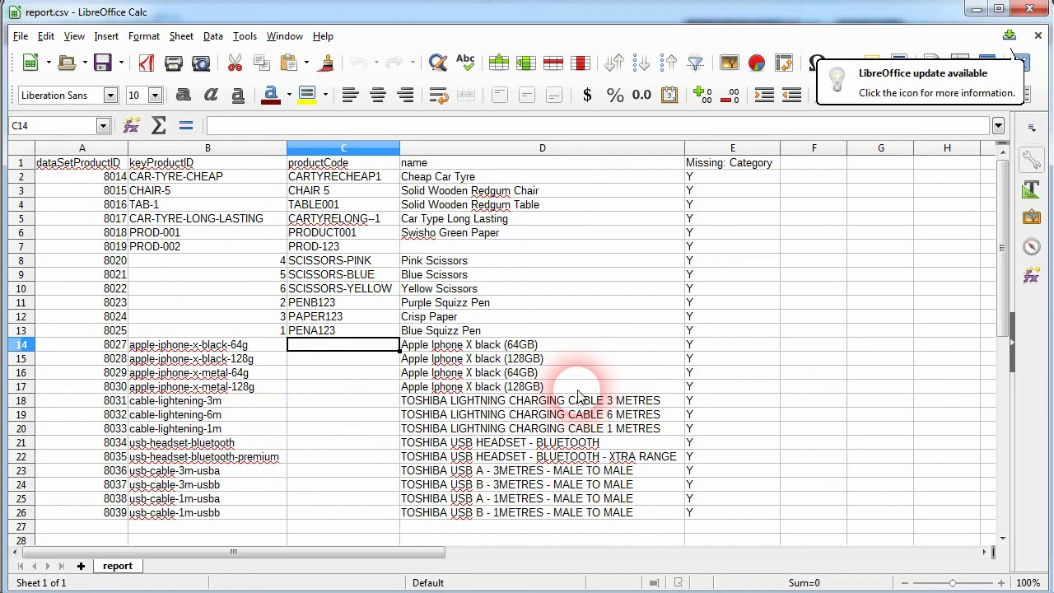
Copy the CHAIR 5 product code from C3 and show the Category Products list
left_click(348, 218)
left_click(337, 190)
key("ctrl+c")
key("alt+Tab")
left_click(185, 72)
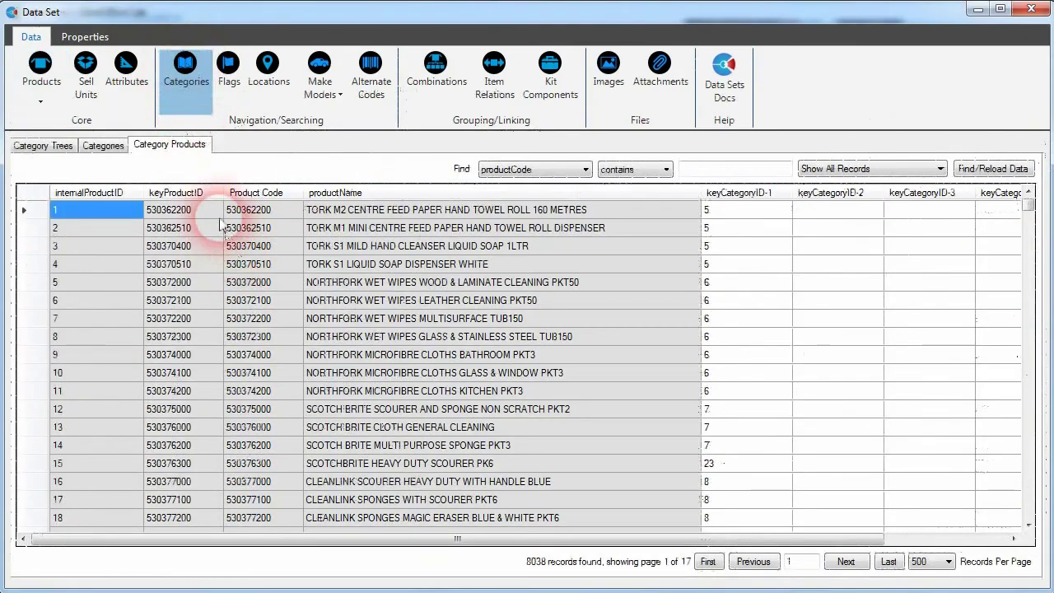
Find CHAIR 5 in Category Products and set its keyCategoryID-1 to 5
left_click(736, 169)
key("ctrl+v")
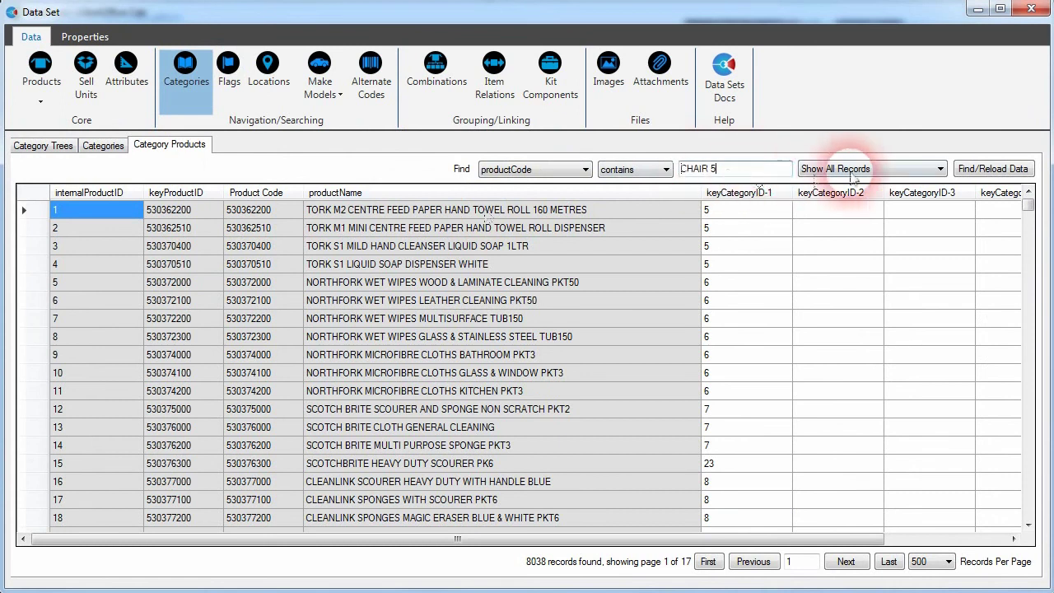
left_click(994, 169)
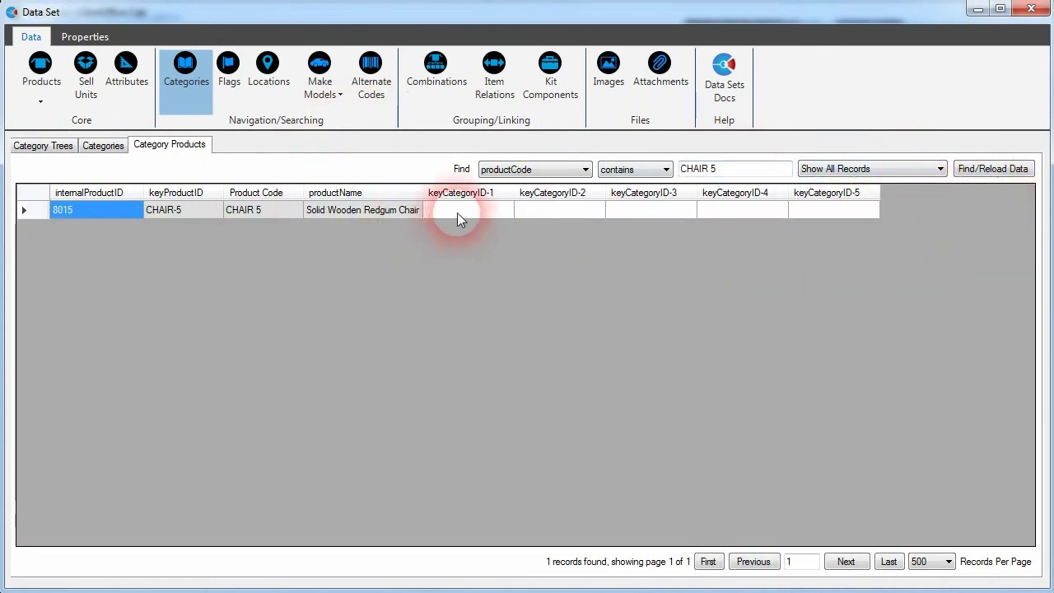
left_click(457, 213)
left_click(482, 218)
type("5")
left_click(532, 212)
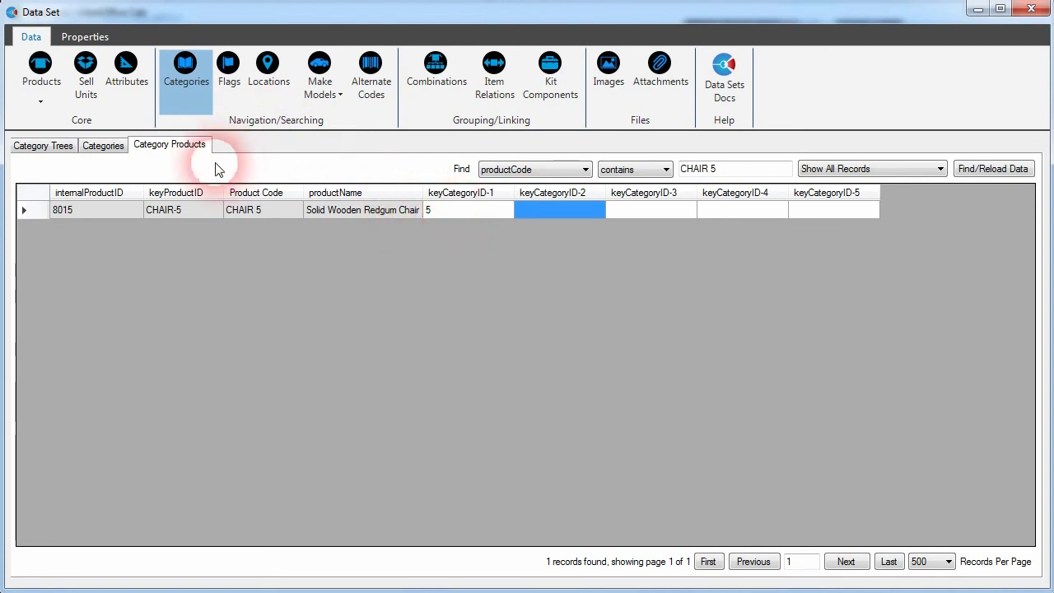
Switch through the windows back to the main connector adaptor list
key("alt+Tab")
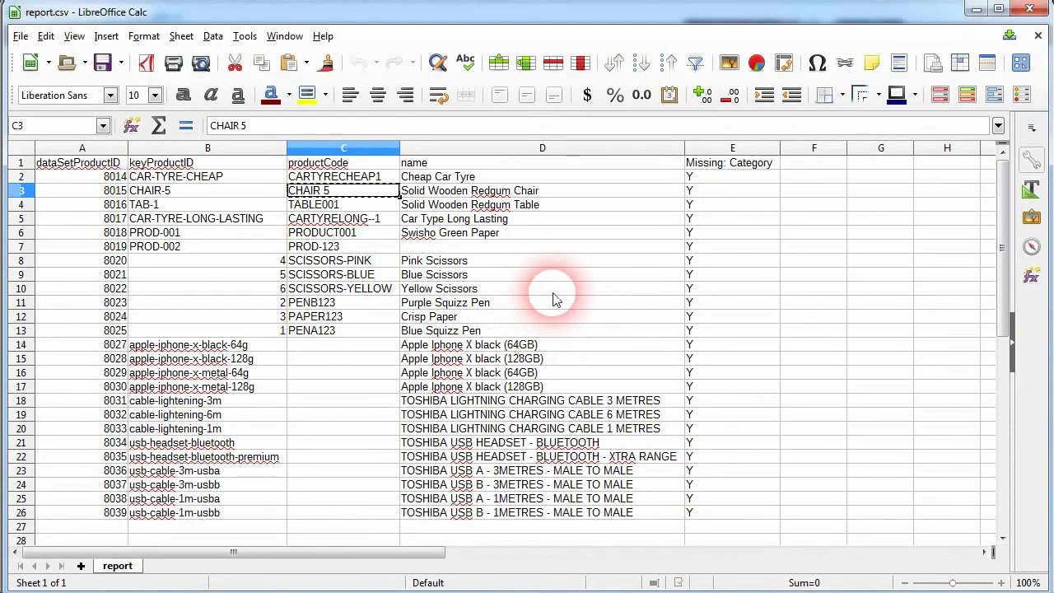
key("alt+Tab")
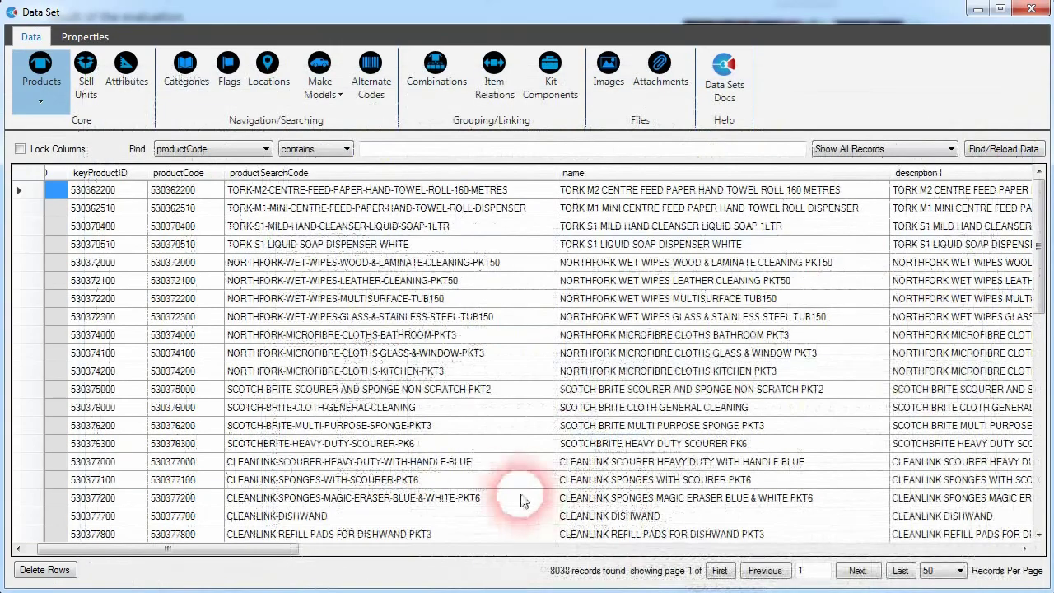
key("alt+Tab")
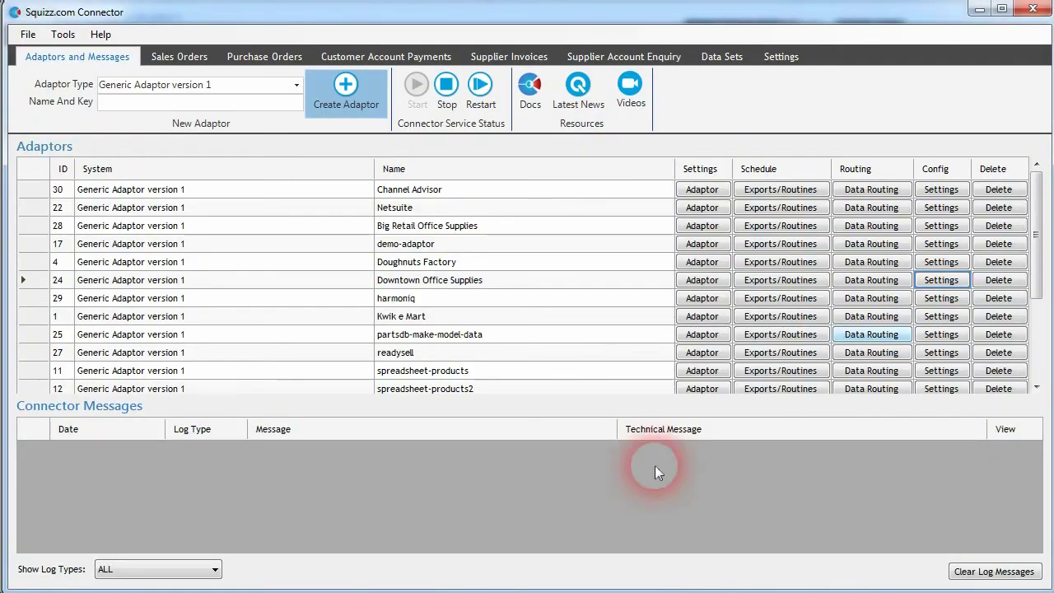
Create a Generate Data Set Missing Product Data Report routine for Downtown Office Supplies, coded Missing Product Data Report
left_click(941, 284)
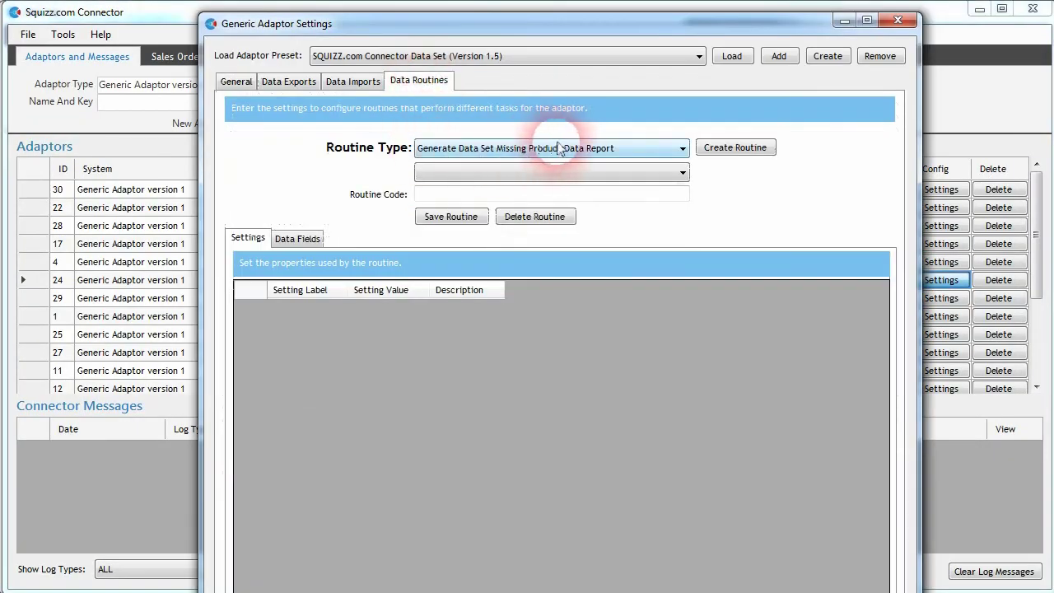
left_click(585, 150)
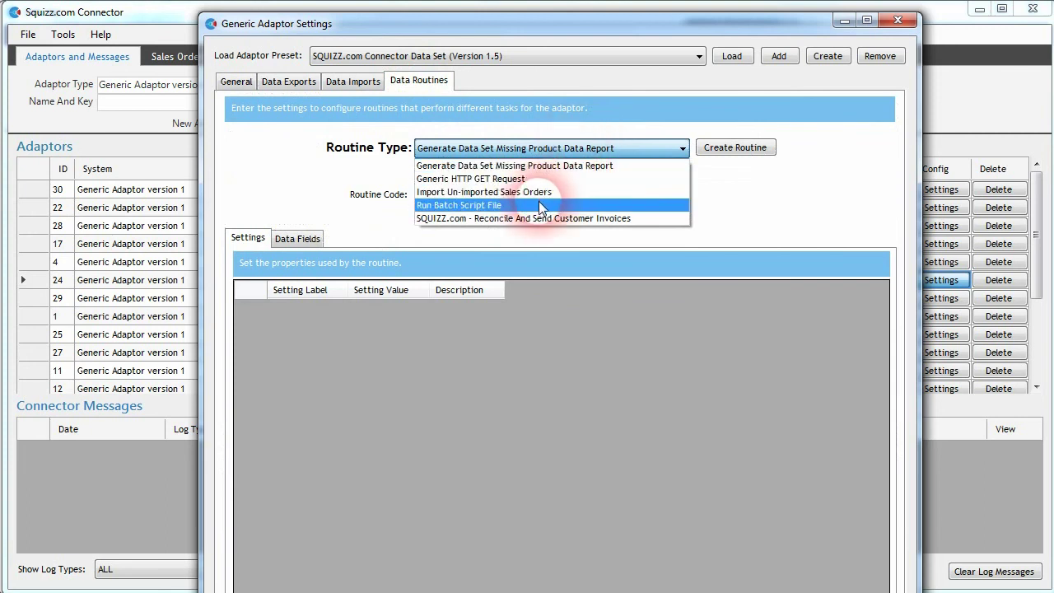
left_click(461, 166)
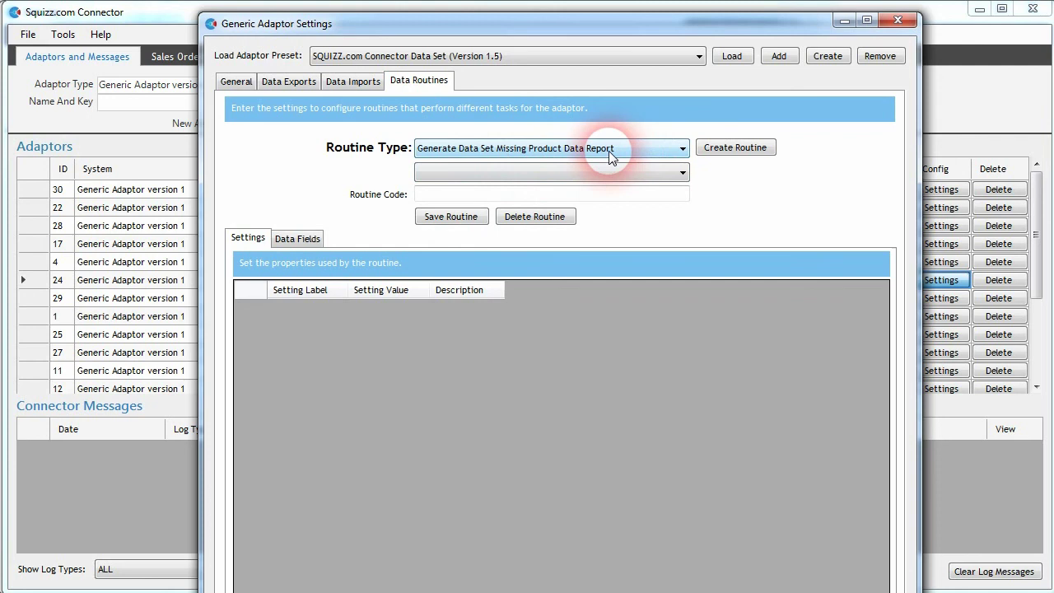
left_click(704, 148)
left_click(373, 206)
key("ctrl+v")
left_click(486, 346)
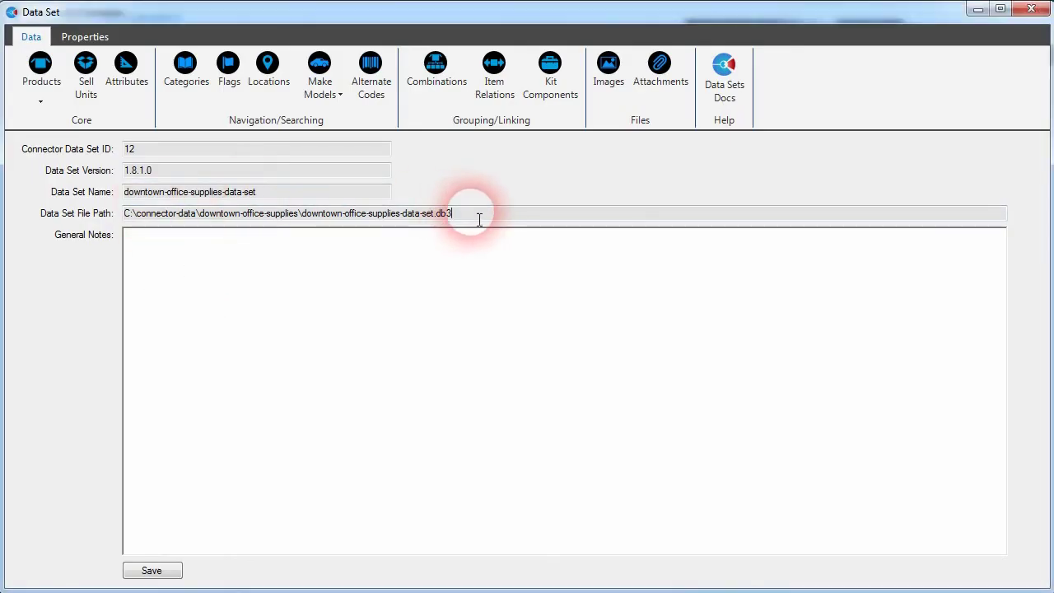
Set Data Set File Path to C:\connector-data\downtown-office-supplies\downtown-office-supplies-data-set.db3
key("ctrl+a")
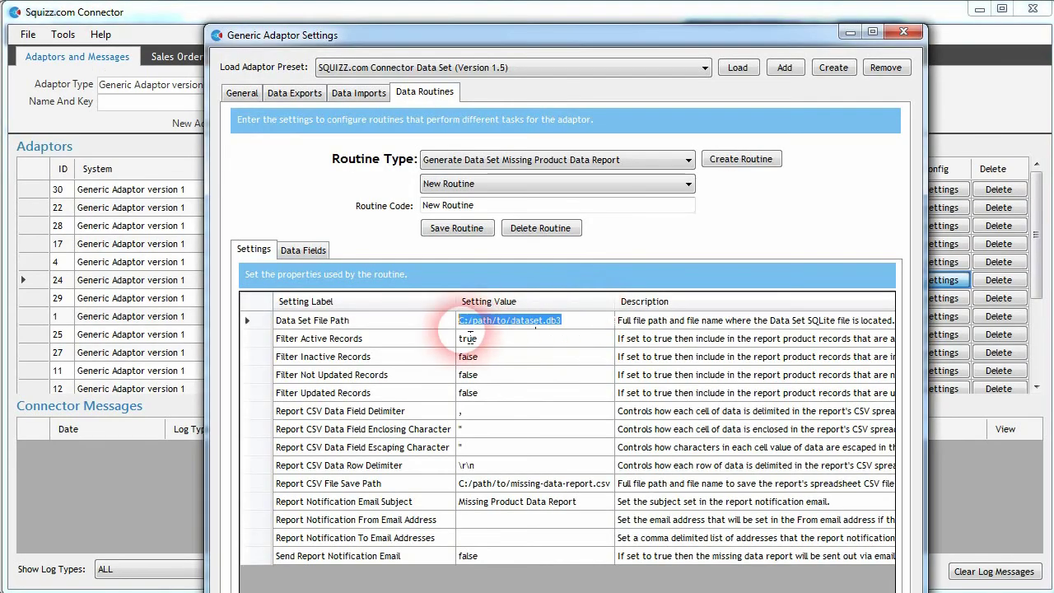
left_click(500, 358)
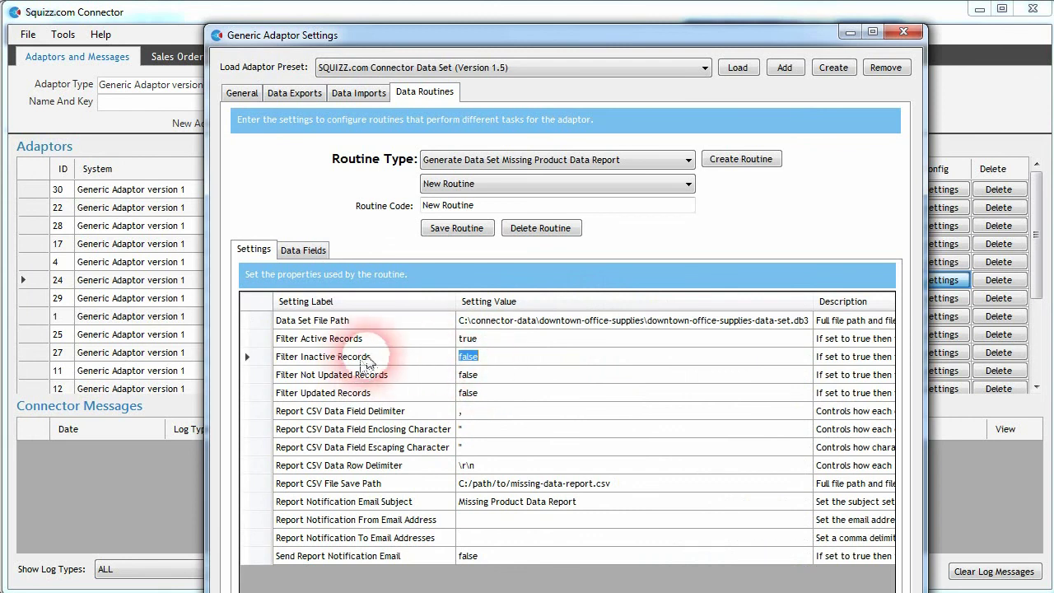
left_click(385, 343)
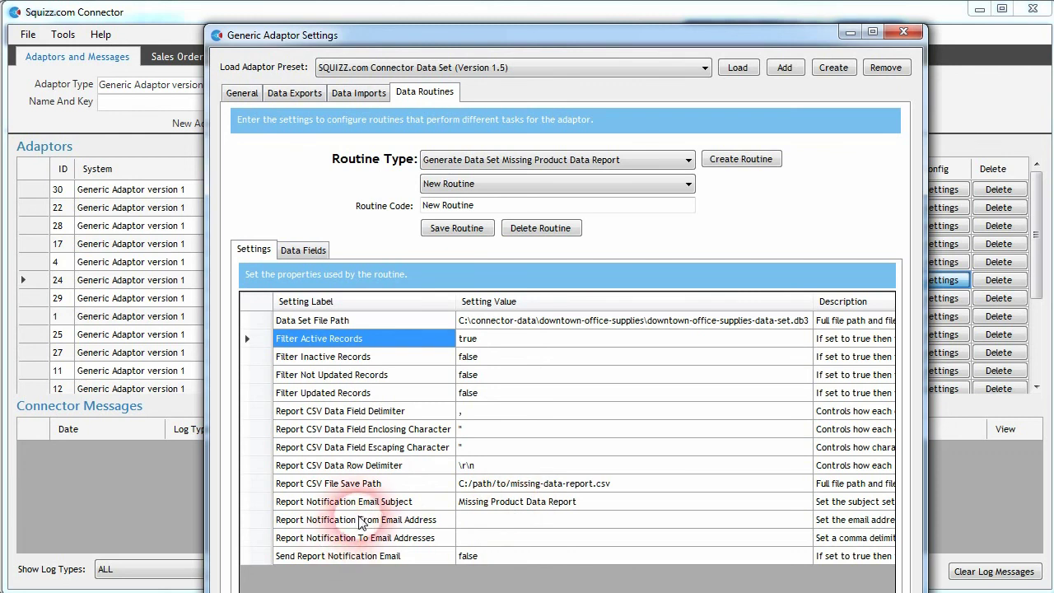
Add another address to the notification recipient list
left_click(482, 558)
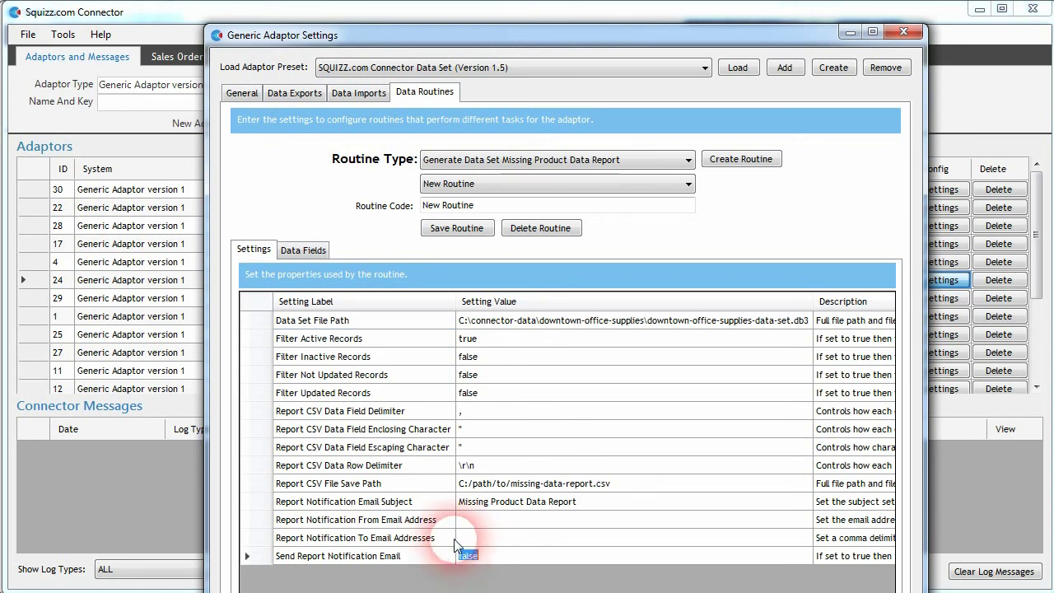
left_click(501, 540)
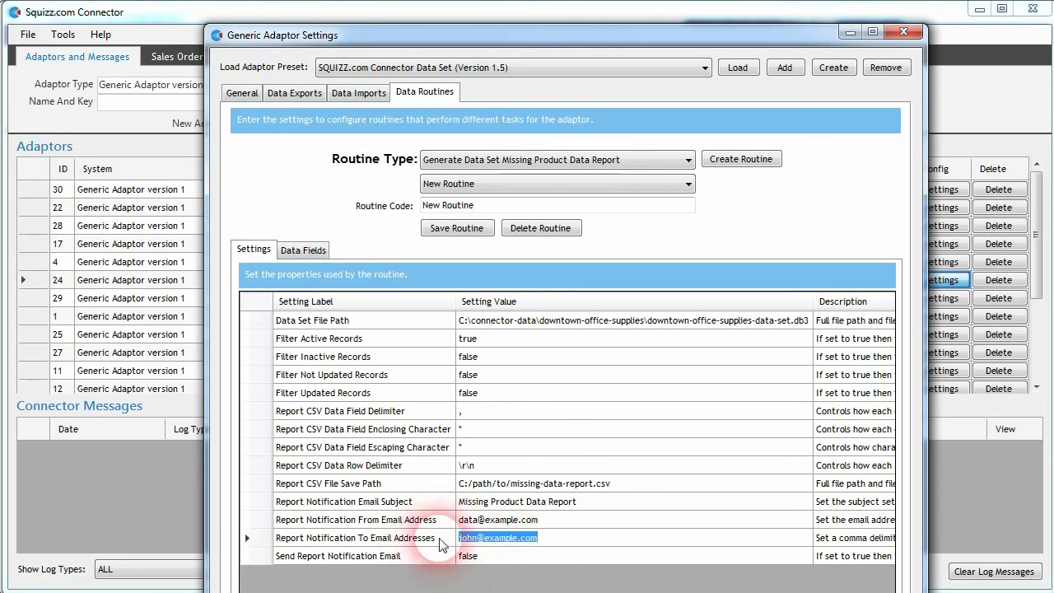
left_click(581, 539)
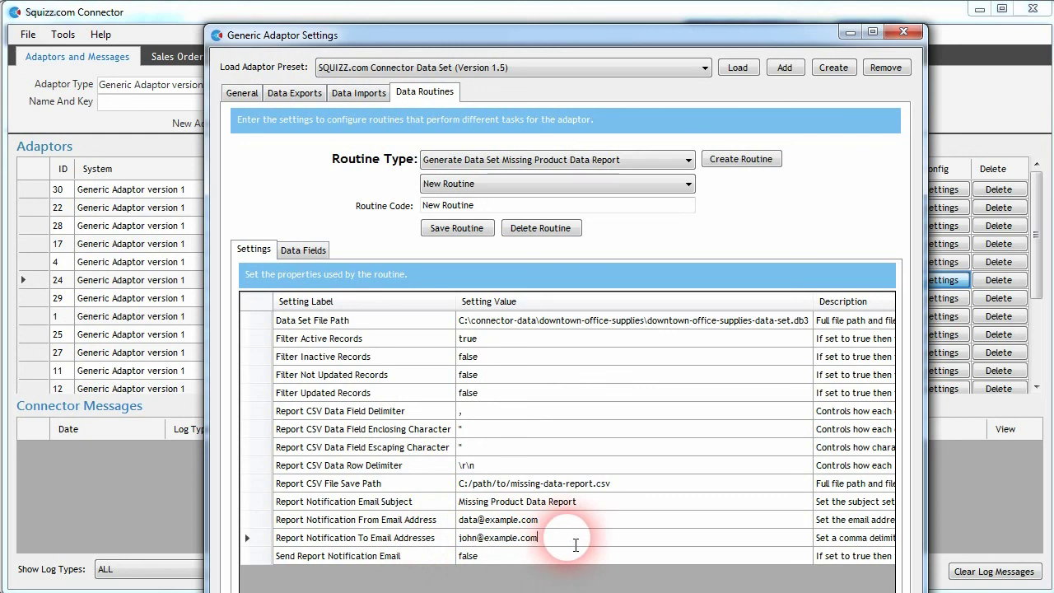
type(",john2@example.com")
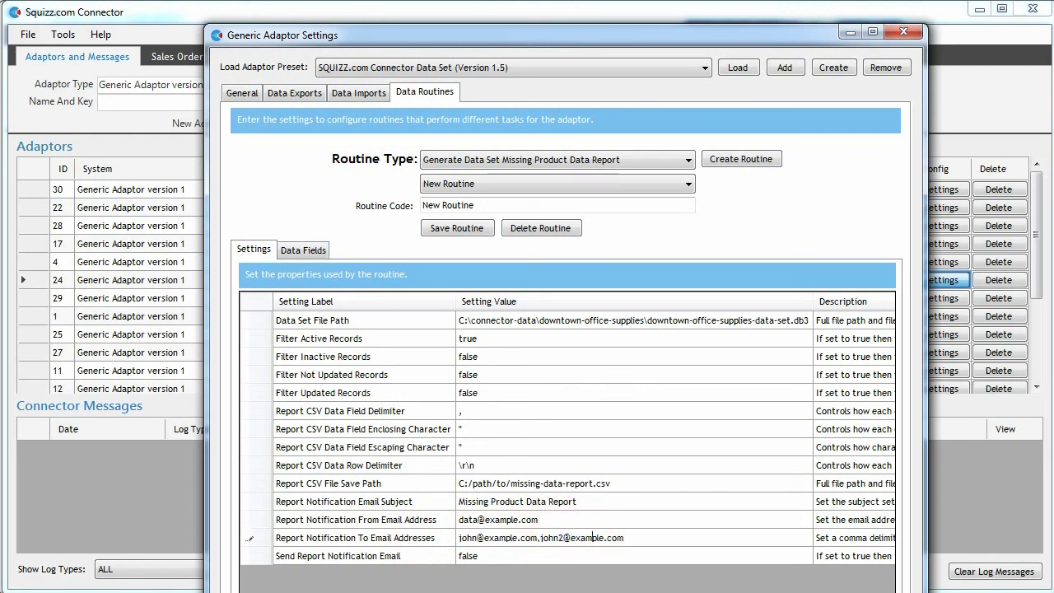
left_click(581, 536)
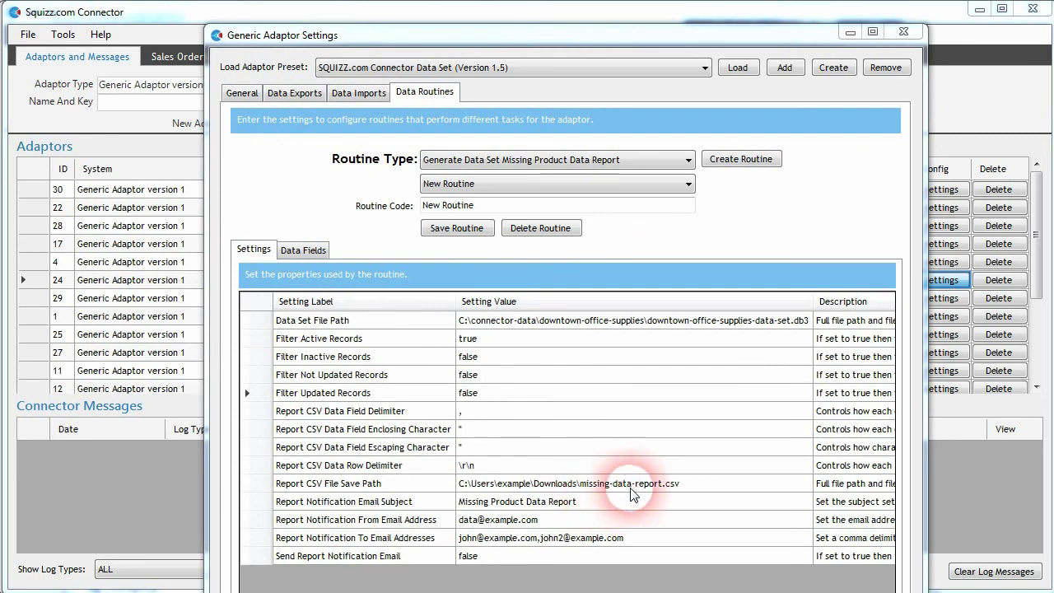
Set the Downloads report CSV save path and turn Send Report Notification Email to true
left_click(630, 486)
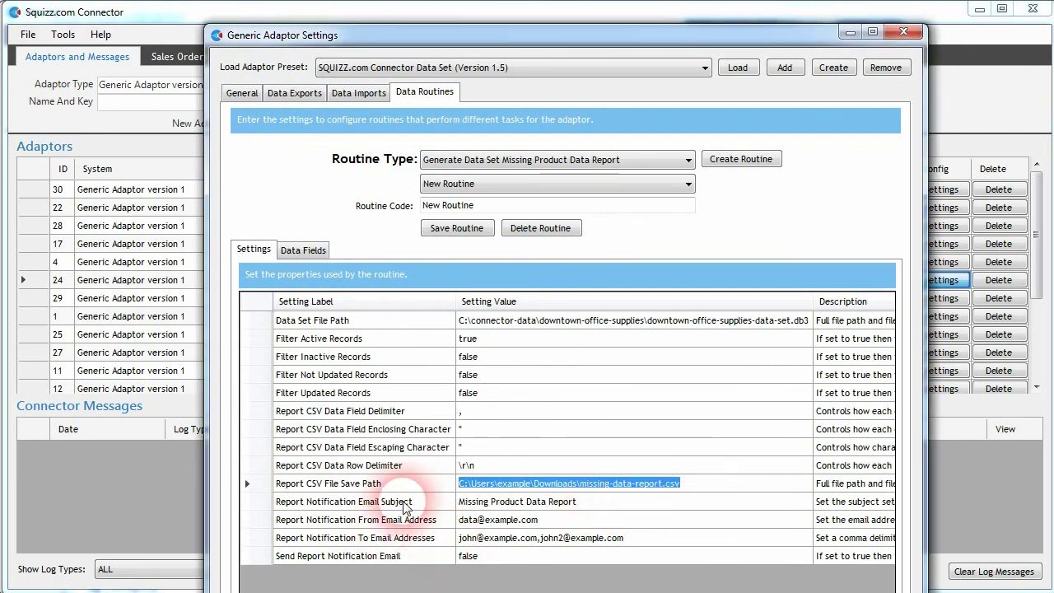
left_click(465, 560)
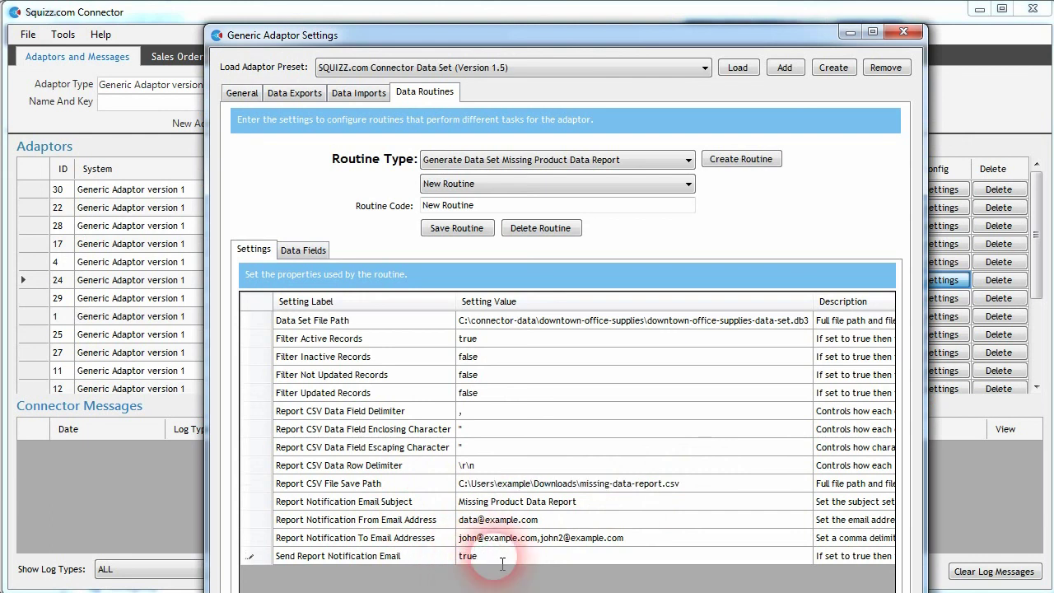
left_click(481, 484)
left_click(449, 484)
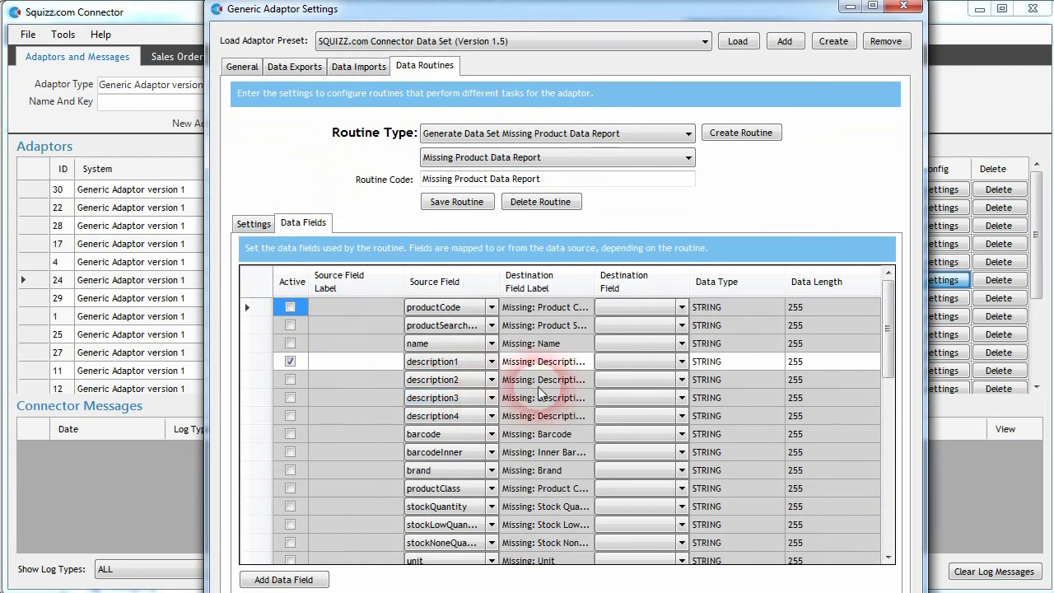
Review the description field labels and widen the label and source columns
left_click(536, 380)
scroll(376, 452, "down", 9)
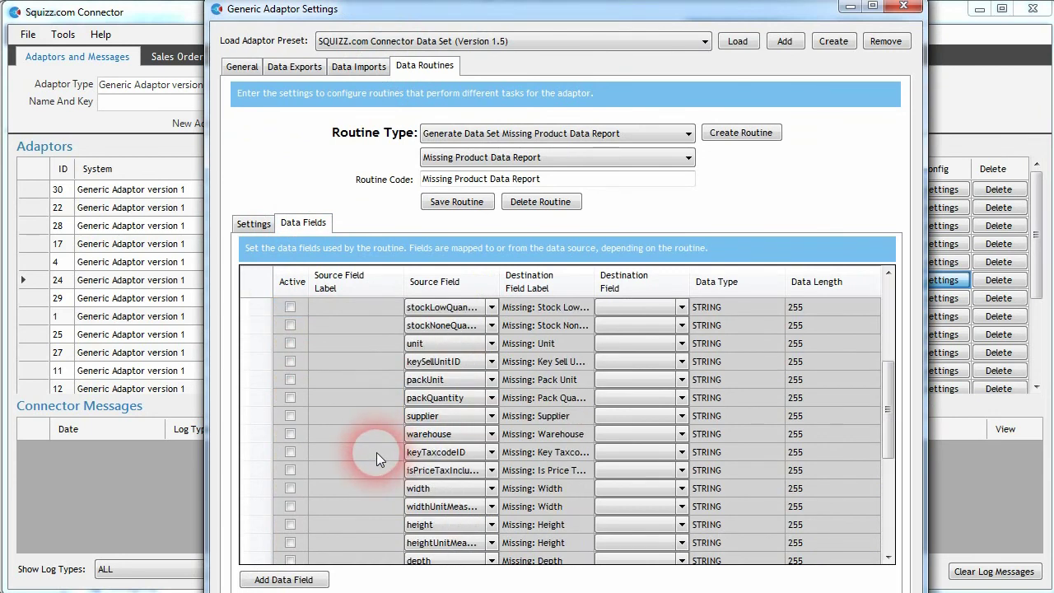
scroll(387, 429, "up", 9)
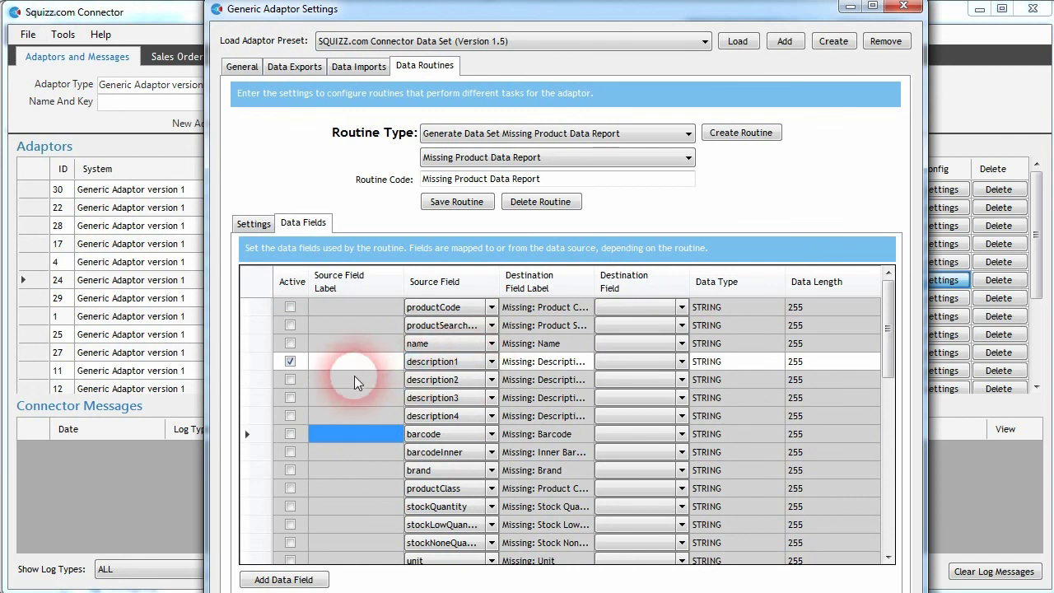
left_click(561, 365)
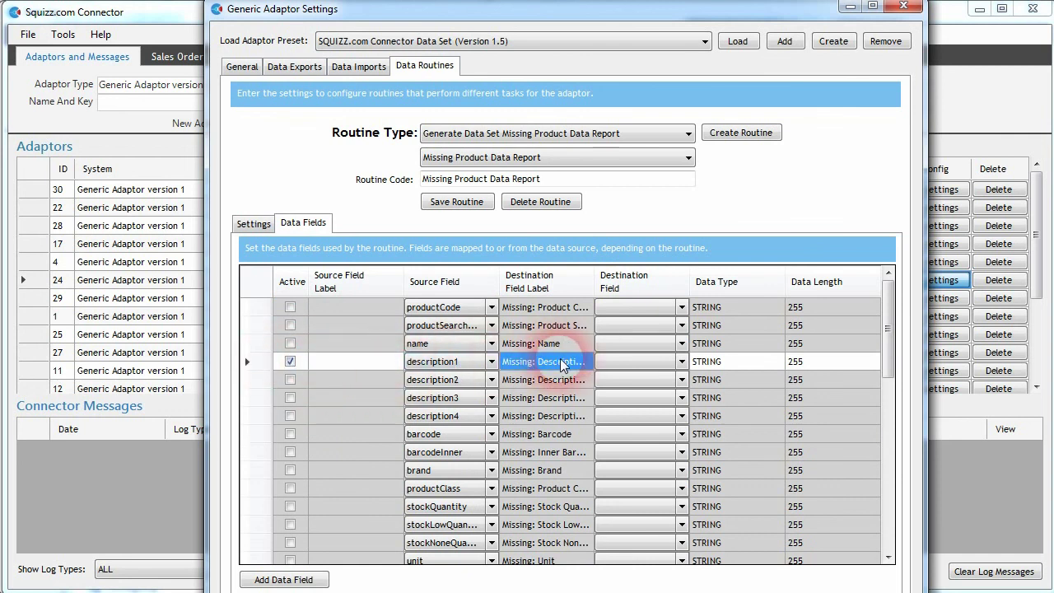
left_click(563, 379)
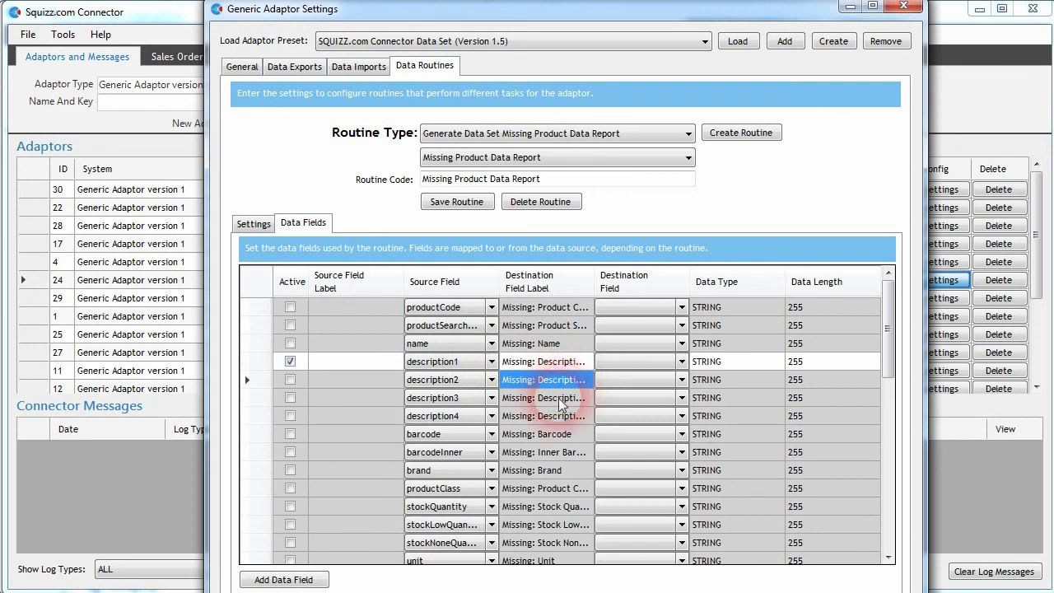
scroll(538, 432, "down", 9)
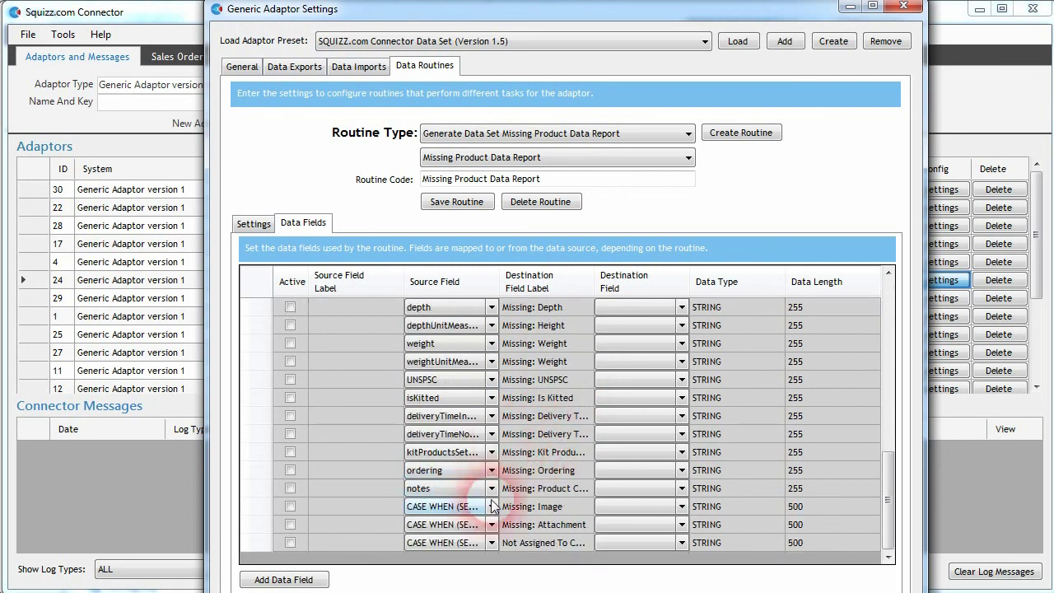
left_click_drag(599, 288, 759, 287)
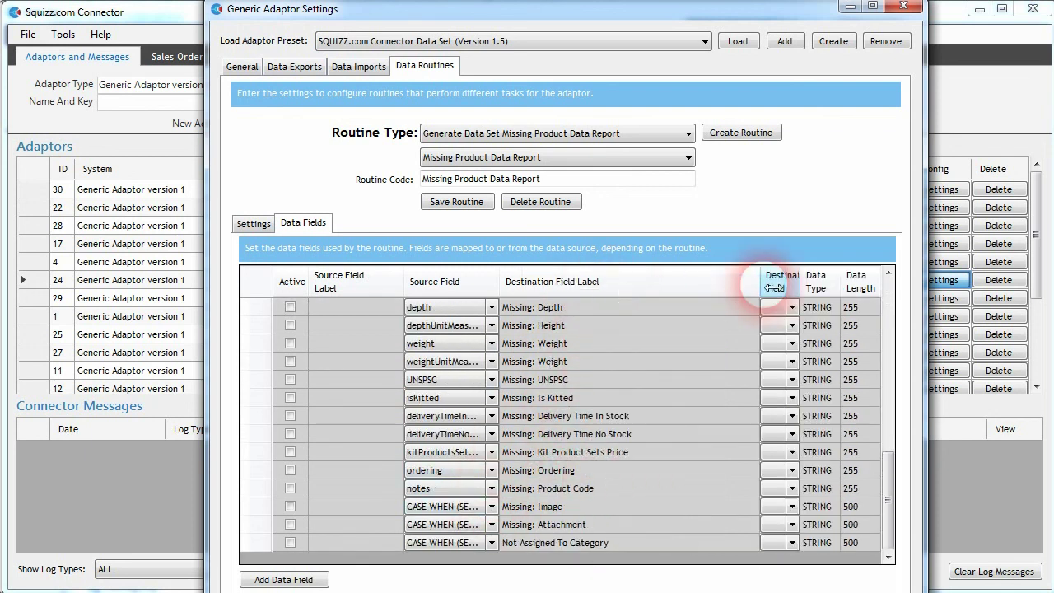
left_click_drag(500, 296, 623, 284)
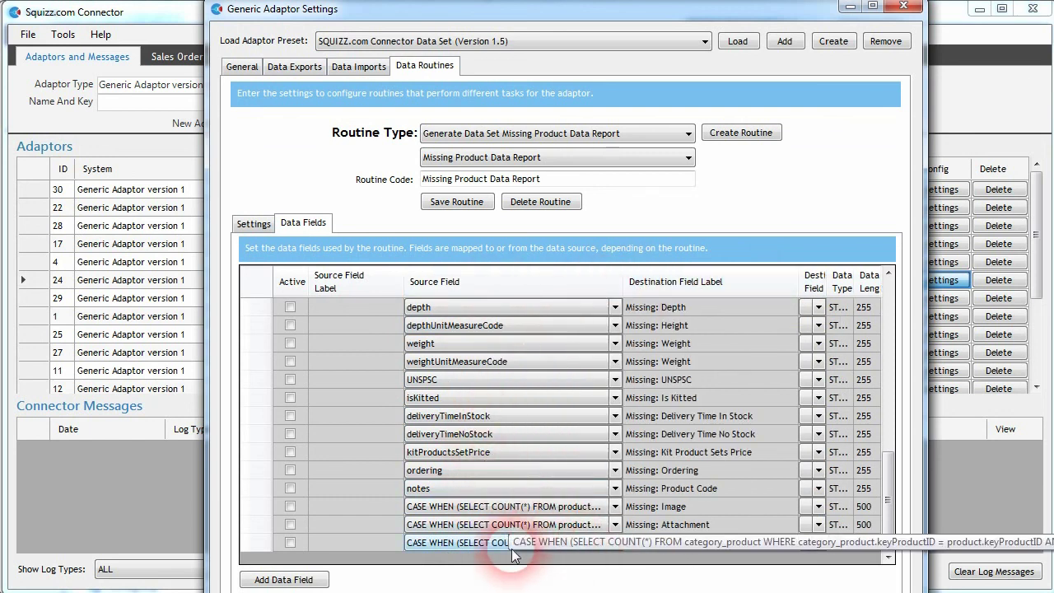
Activate the Not Assigned To Category and Missing: Image fields and close the adaptor settings
left_click(290, 543)
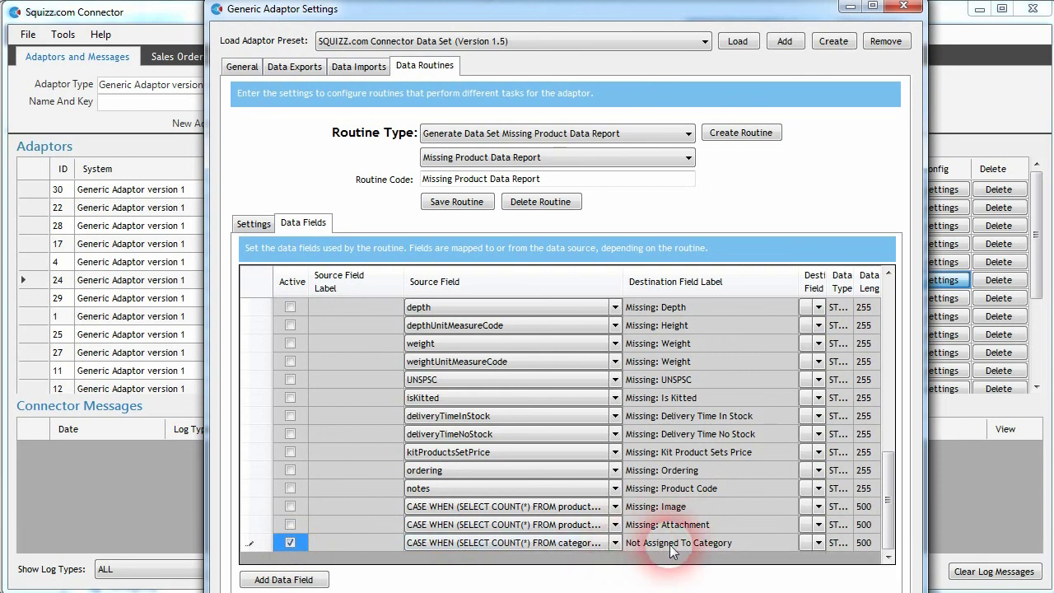
left_click(286, 510)
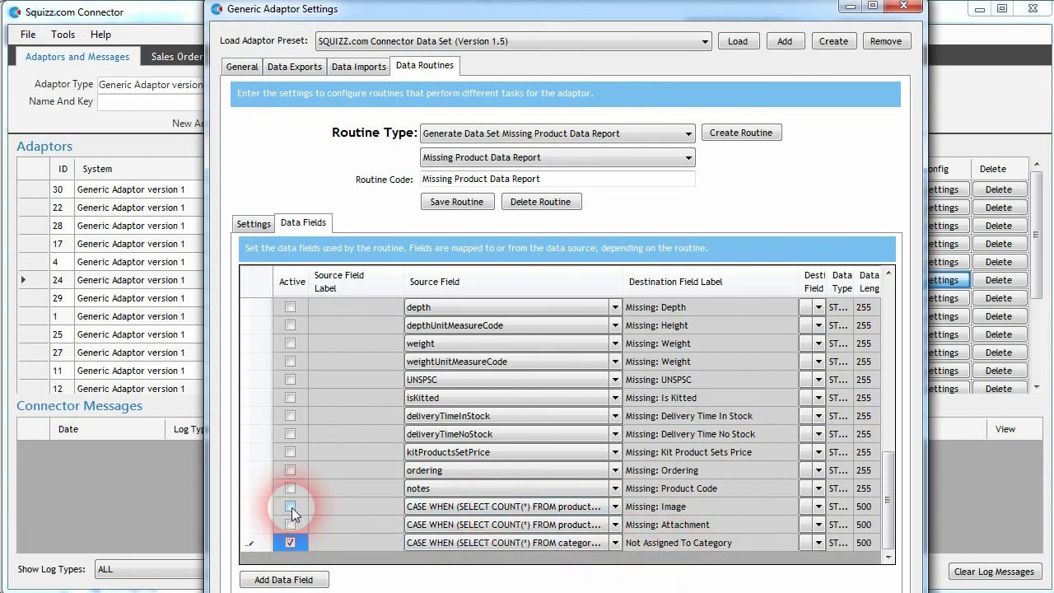
left_click(535, 516)
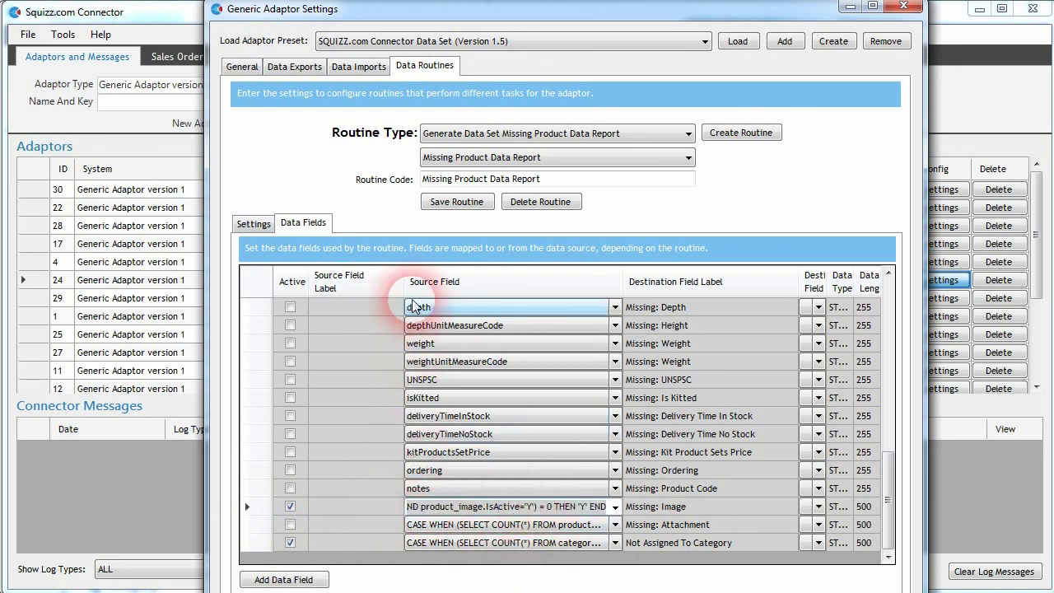
left_click(729, 506)
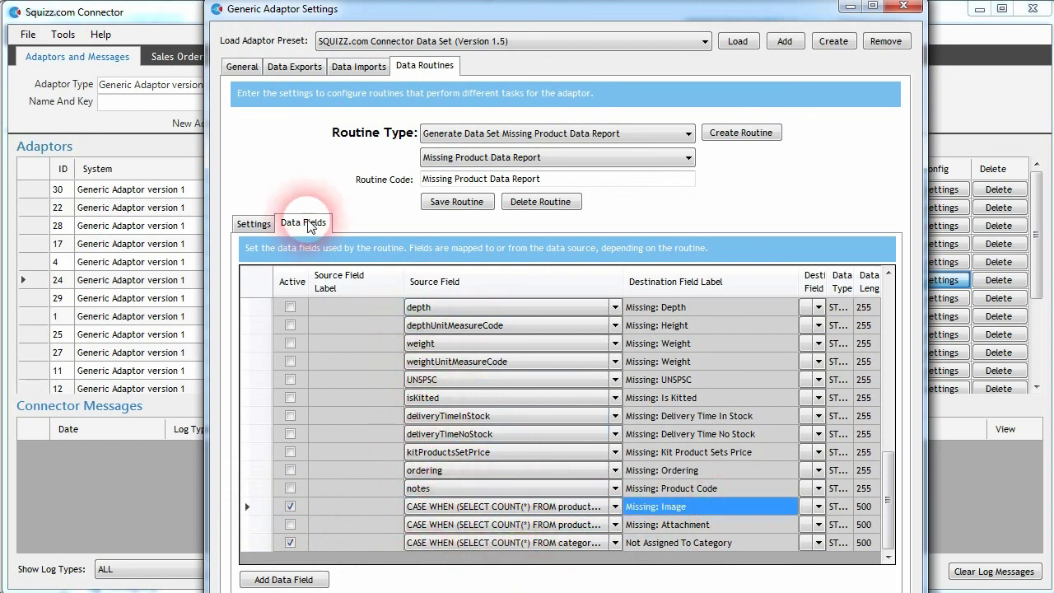
left_click(258, 223)
left_click(781, 281)
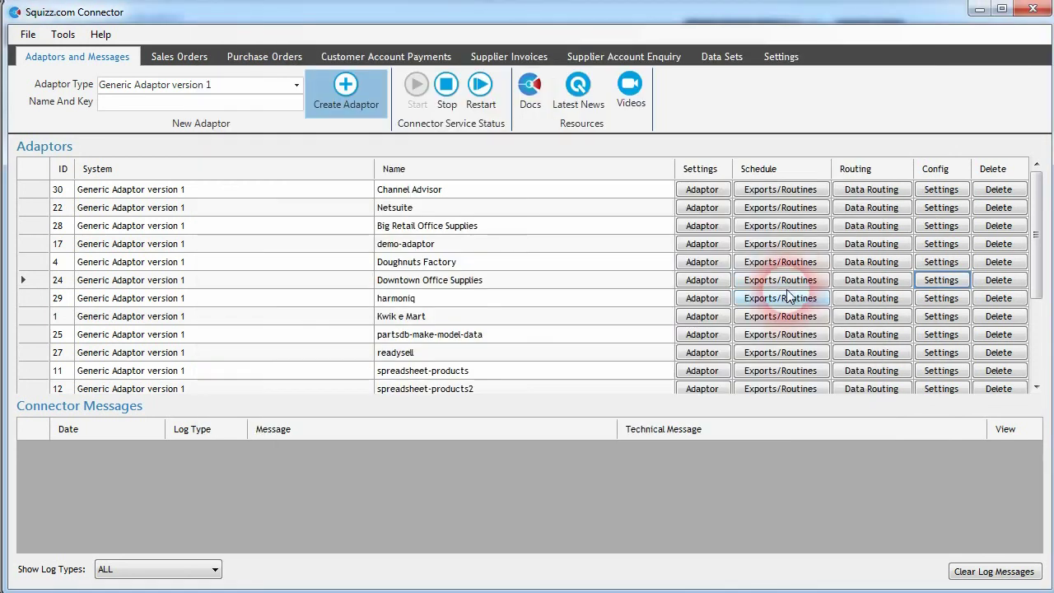
Run the Missing Product Data Report routine once from the Routines list
left_click(228, 121)
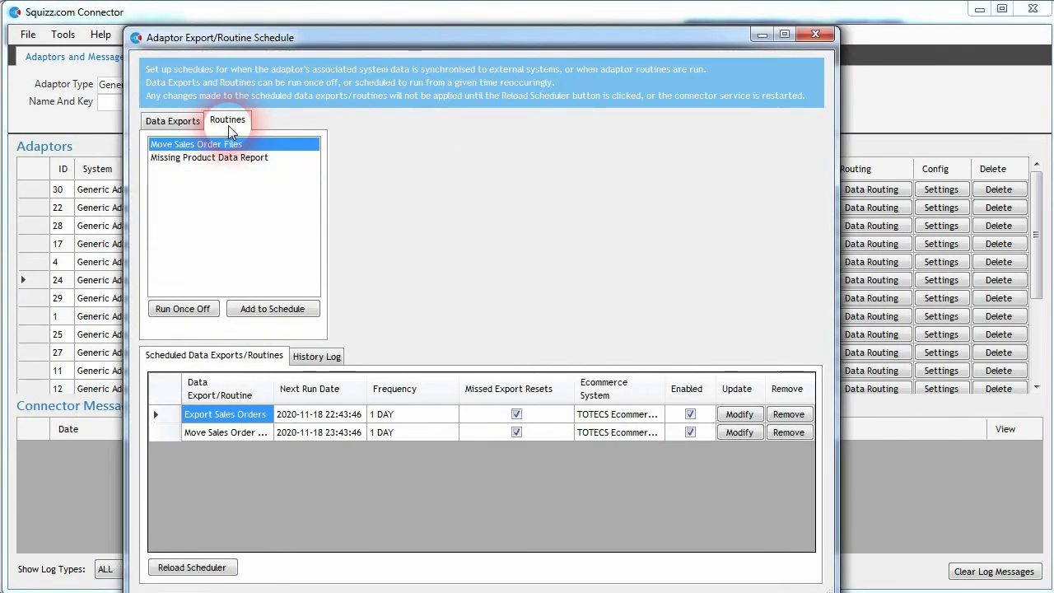
left_click(179, 162)
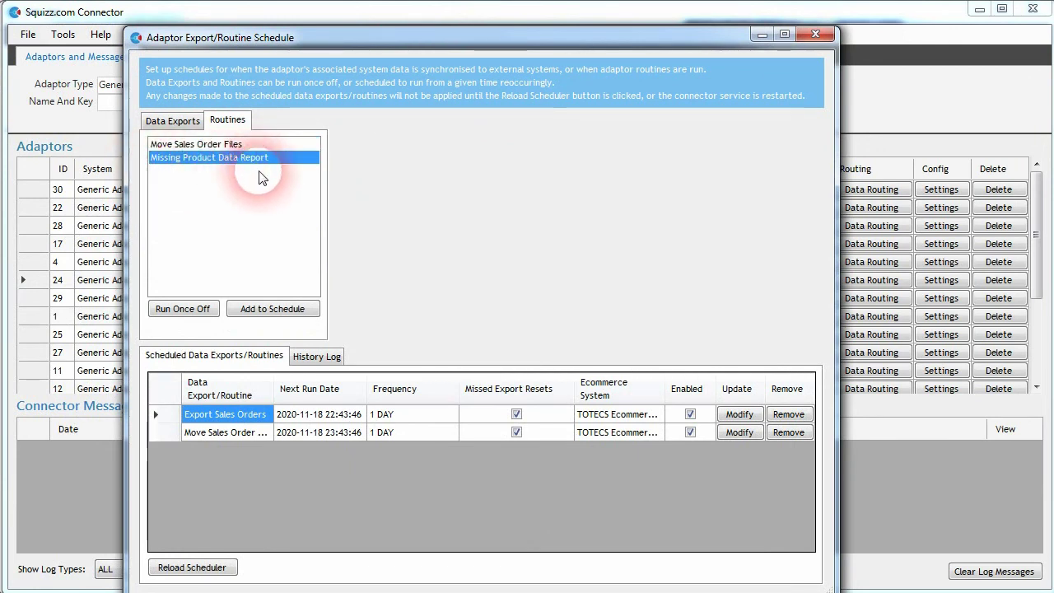
left_click(183, 309)
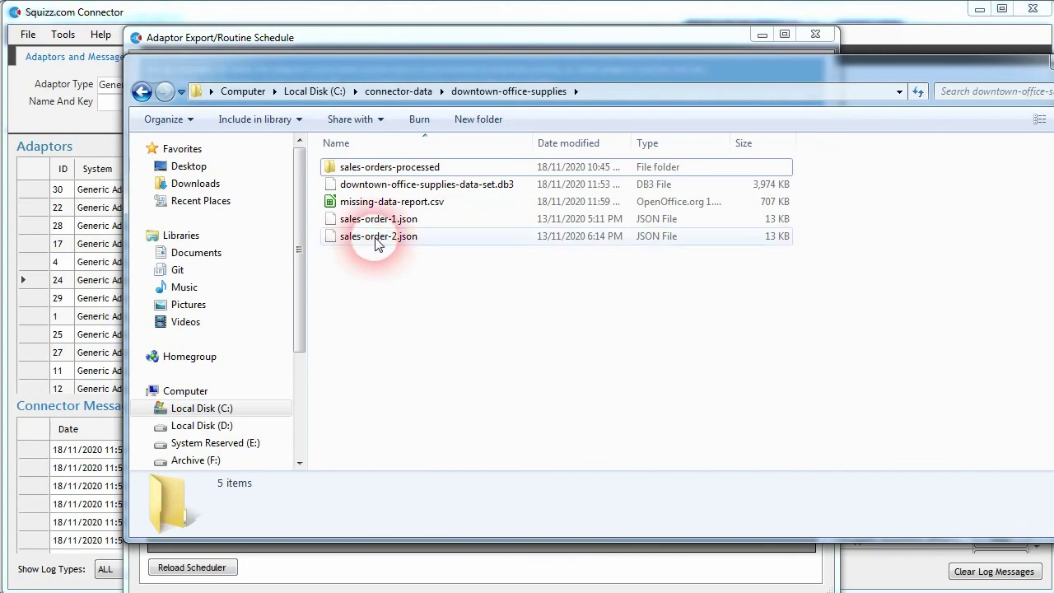
Open the generated missing-data-report.csv in LibreOffice Calc, review it, then set it aside
double_click(392, 201)
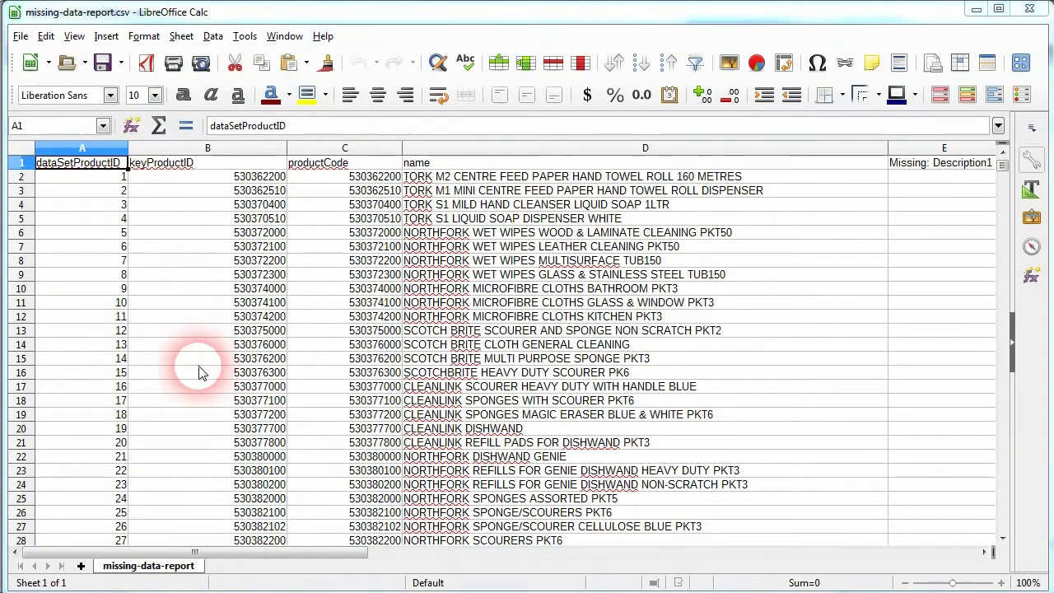
left_click_drag(352, 555, 520, 550)
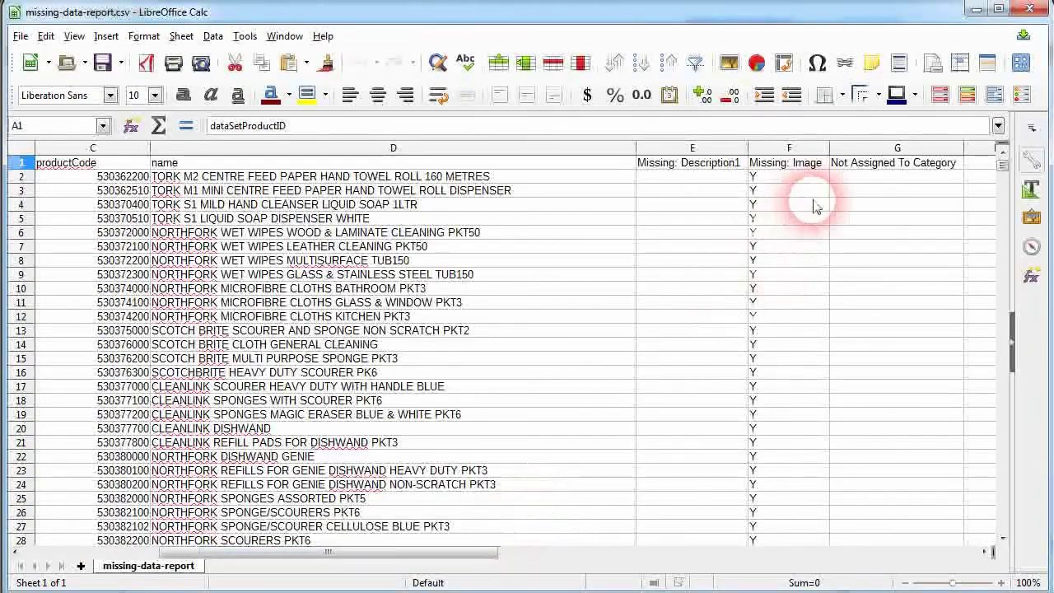
left_click_drag(1002, 164, 1031, 158)
left_click(978, 10)
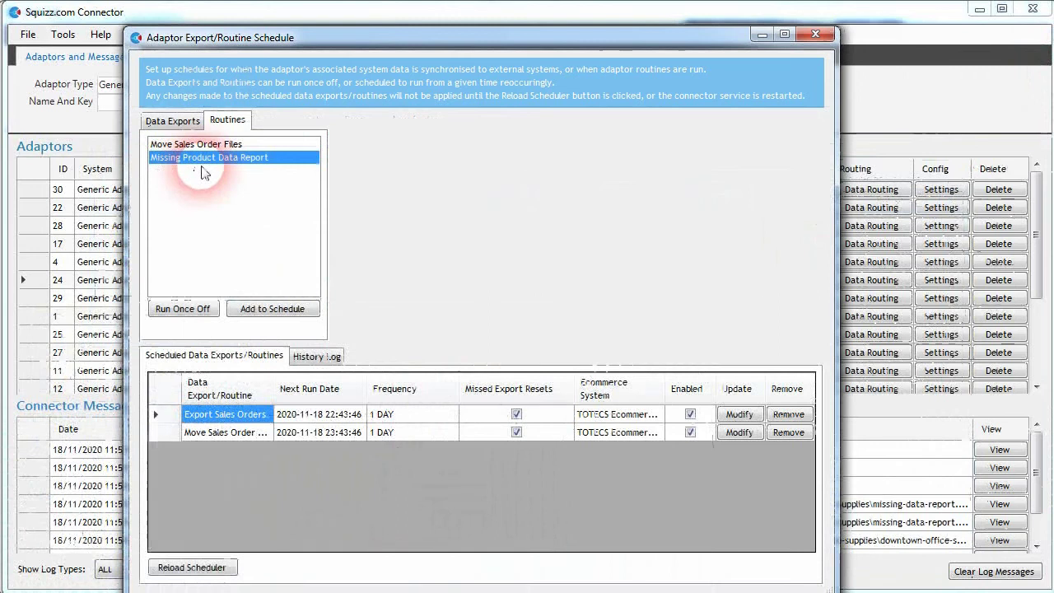
Add Missing Product Data Report to the schedule, running every 1 DAY from 18/11/2020 23:59:42
left_click(262, 308)
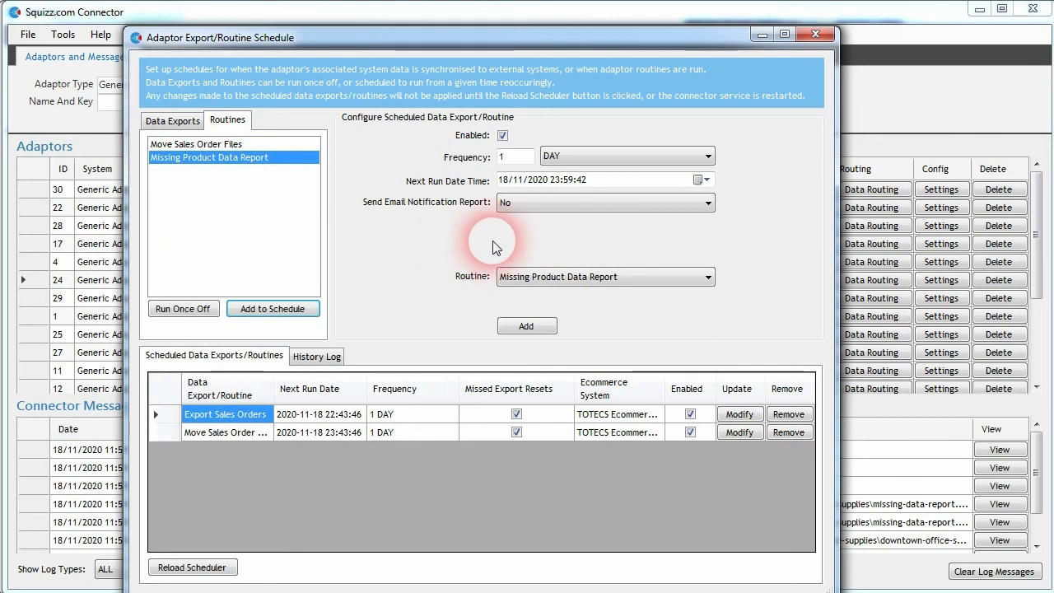
Close scheduling and read the summary messages: 24 uncategorised, 8038 missing image, 25 missing Description1
left_click(807, 37)
left_click(484, 503)
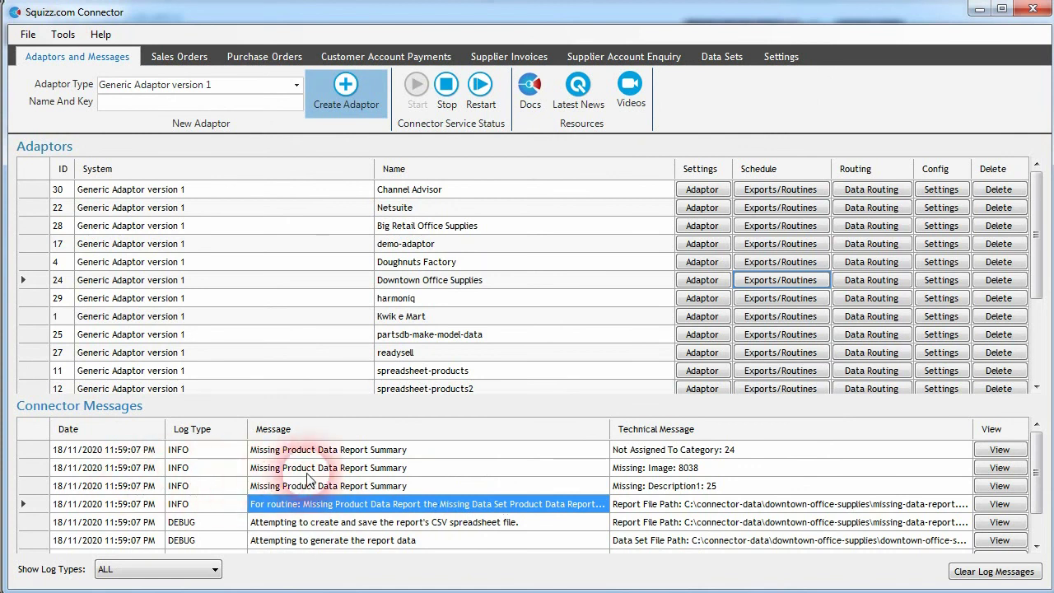
left_click(339, 485)
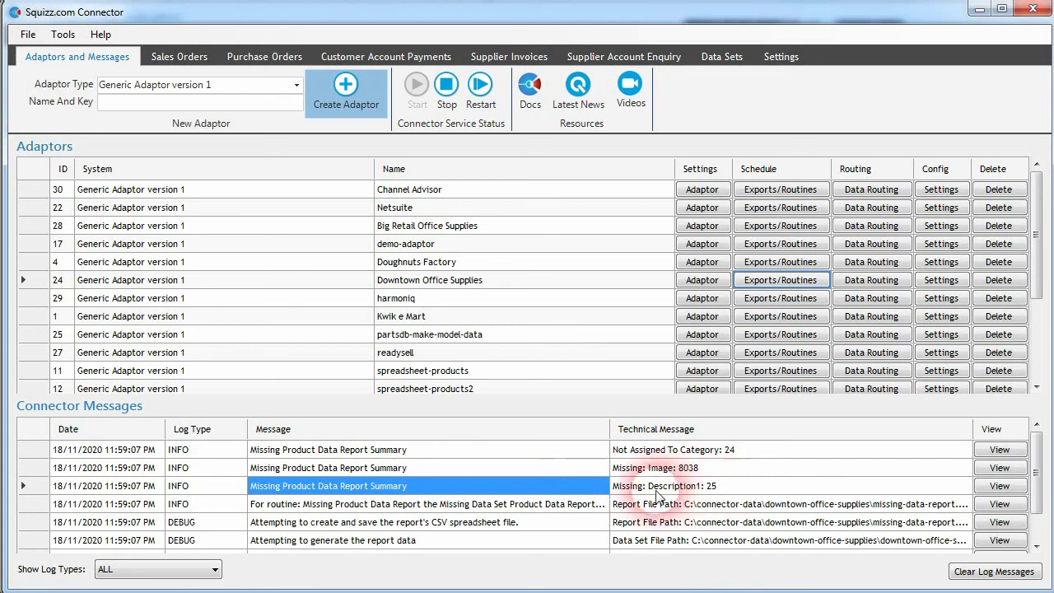
left_click(692, 503)
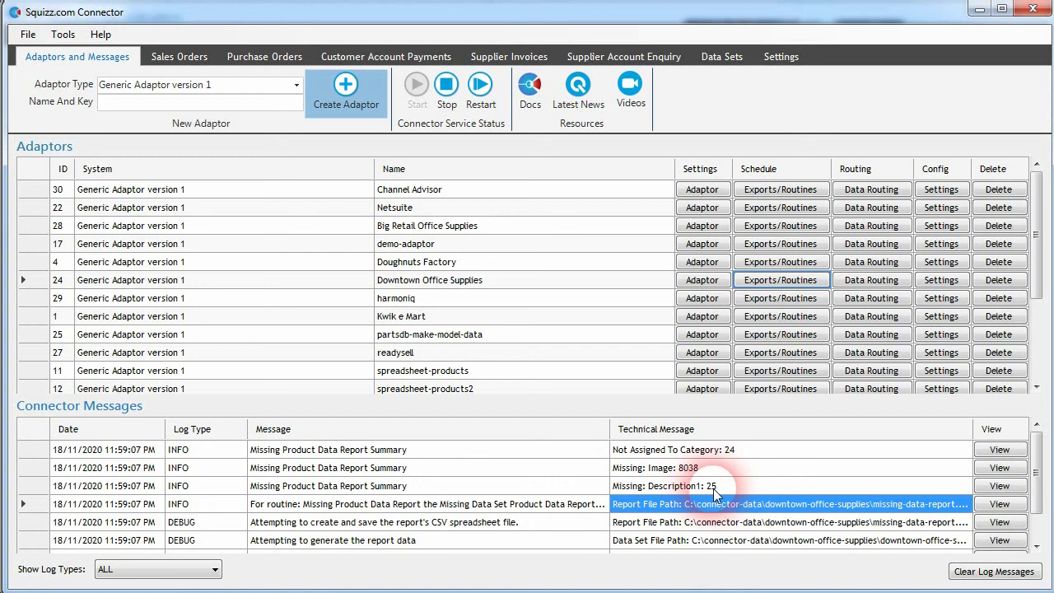
left_click(694, 486)
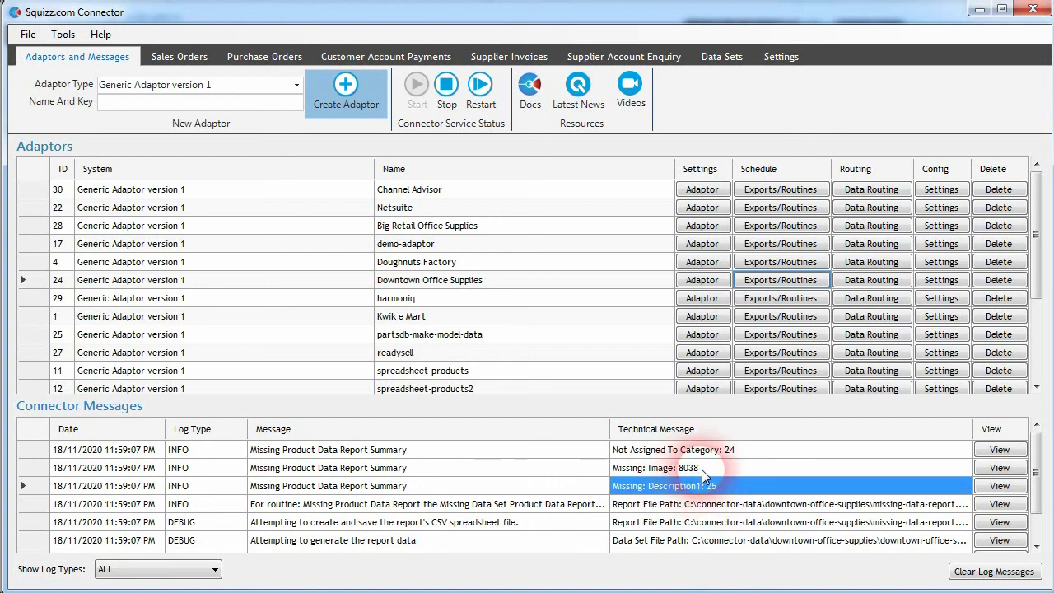
left_click(702, 469)
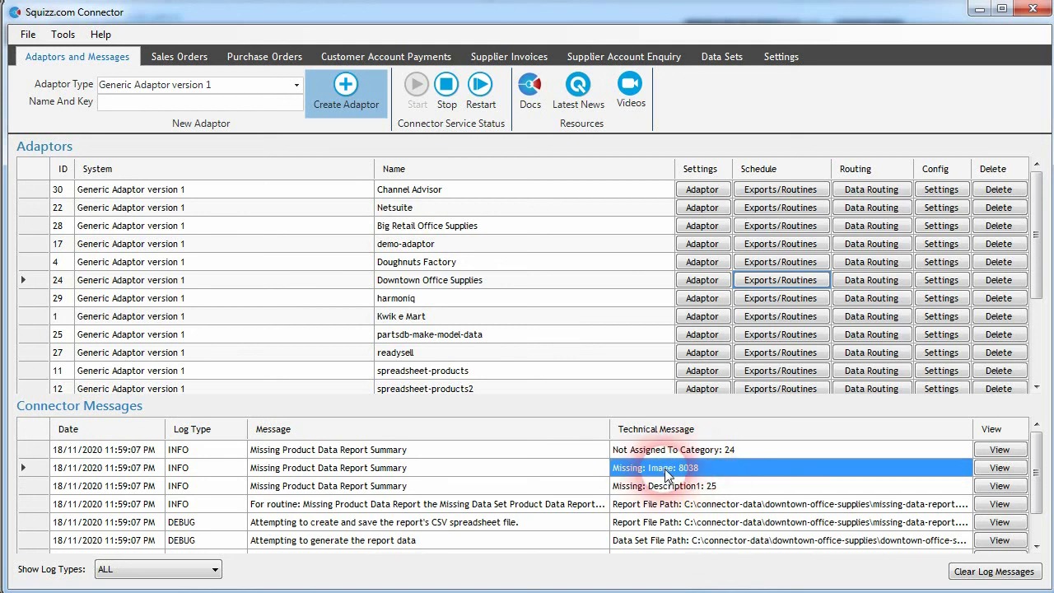
left_click(736, 449)
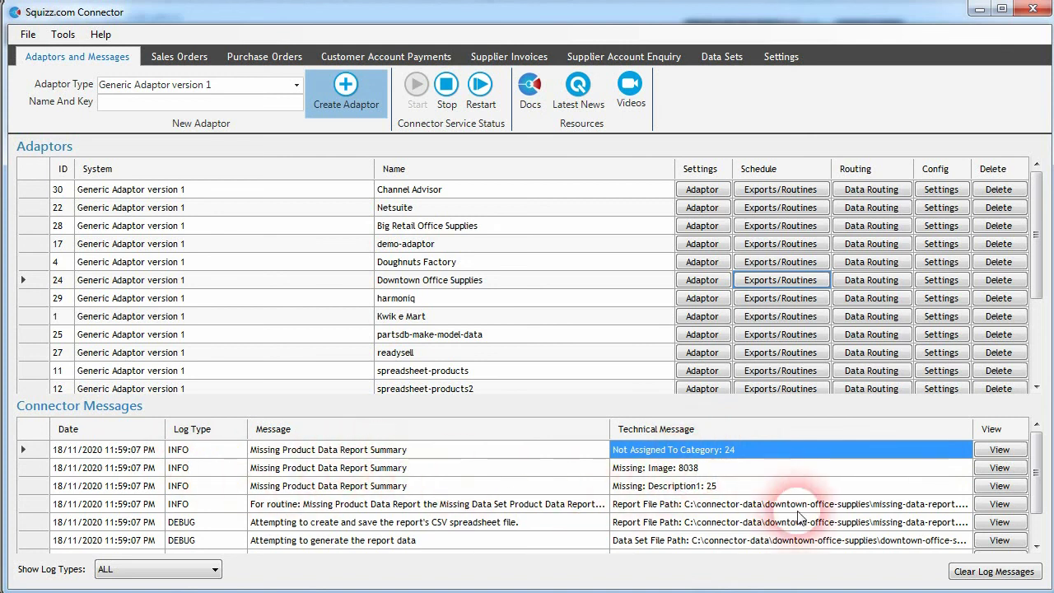
left_click(751, 485)
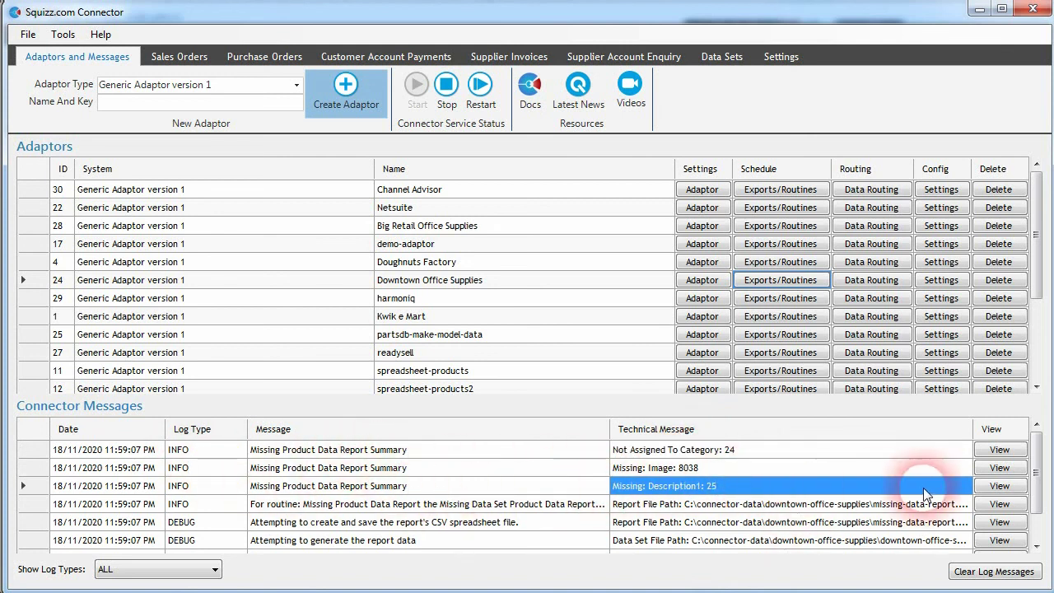
left_click(721, 466)
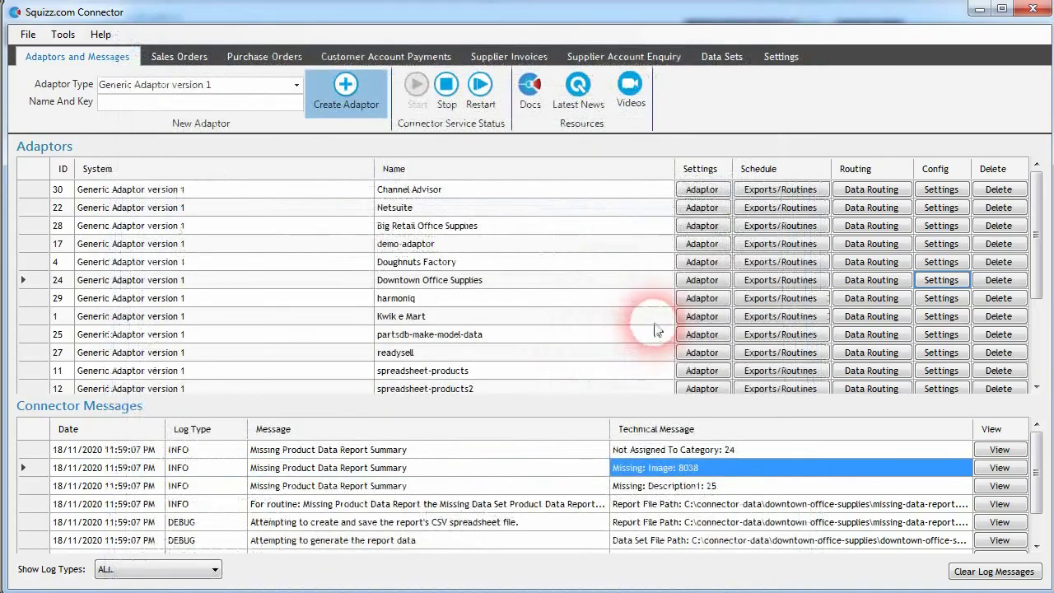
Show the Downtown Office Supplies adaptor's SMTP server address, user name and password fields
left_click(700, 281)
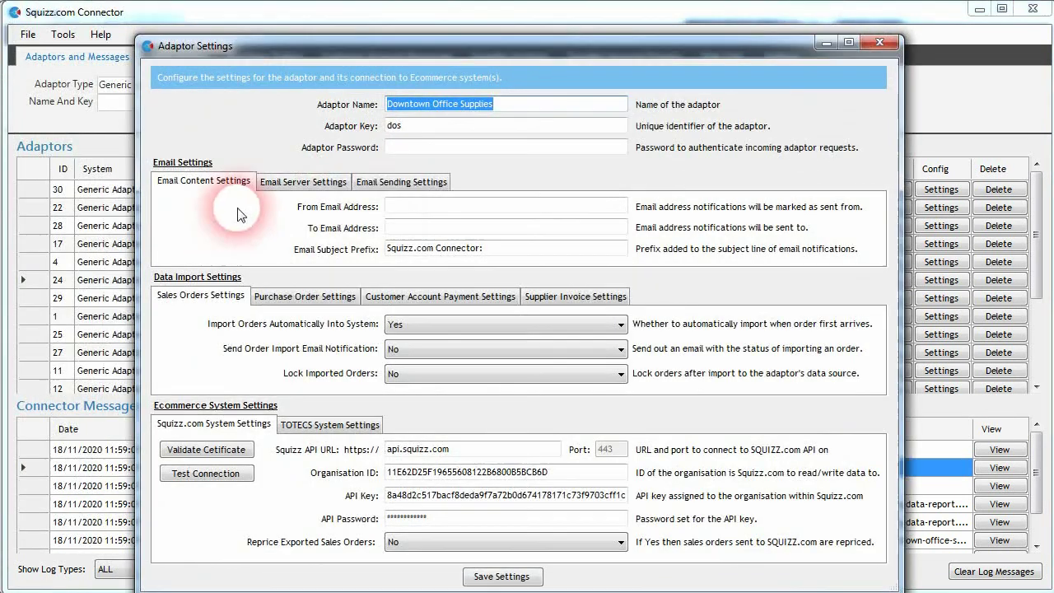
left_click(301, 181)
left_click(404, 229)
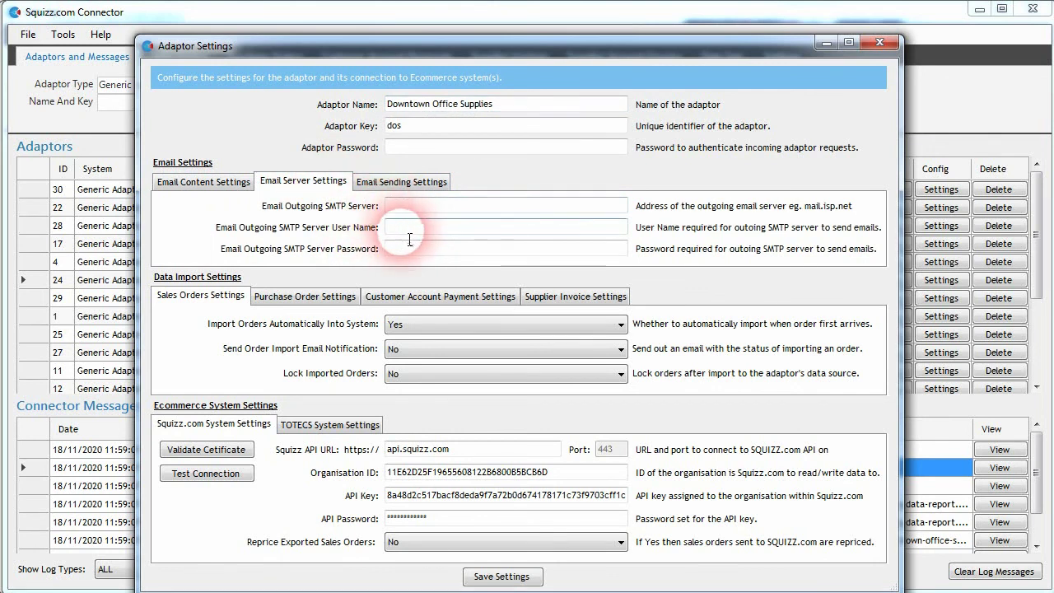
left_click(421, 216)
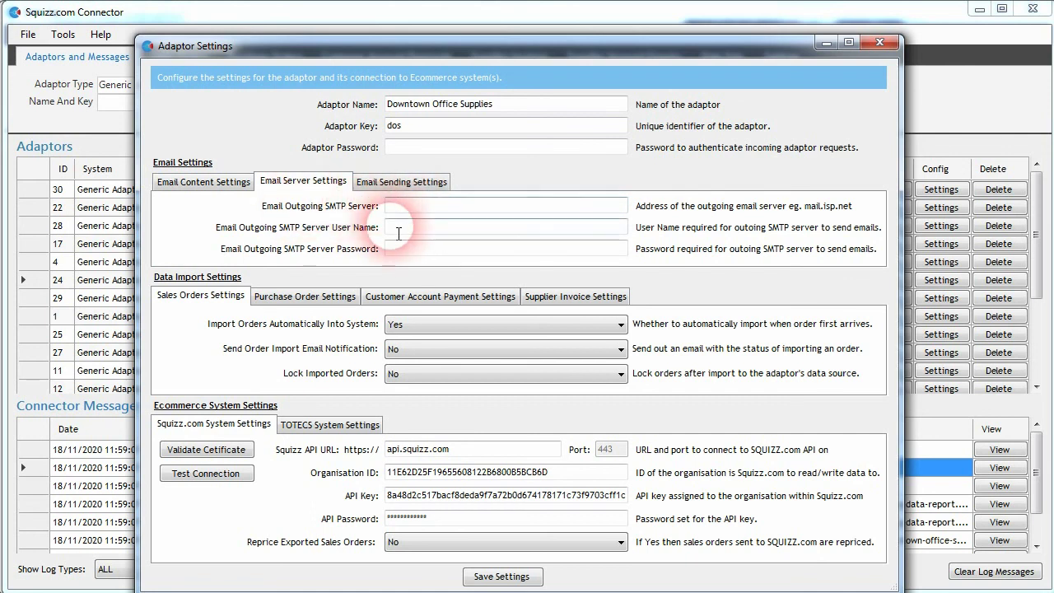
left_click(410, 250)
left_click(416, 228)
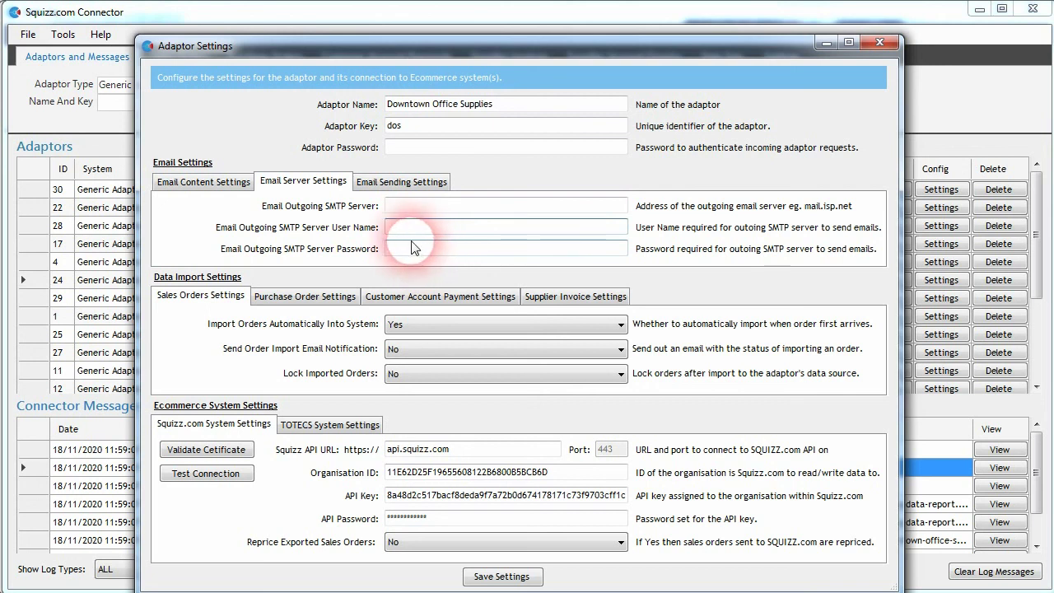
left_click(424, 251)
left_click(429, 233)
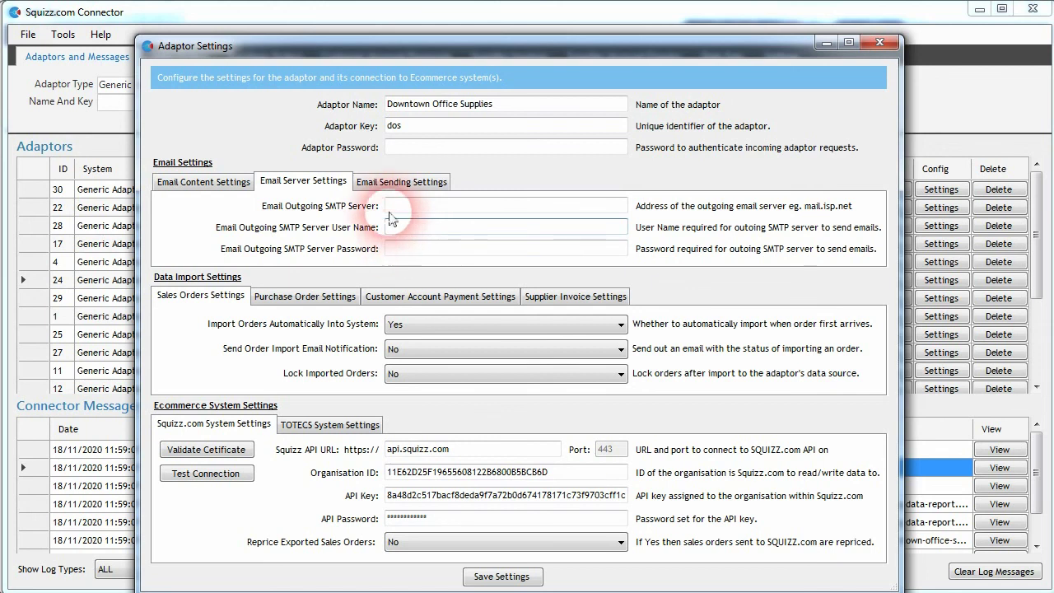
left_click(471, 212)
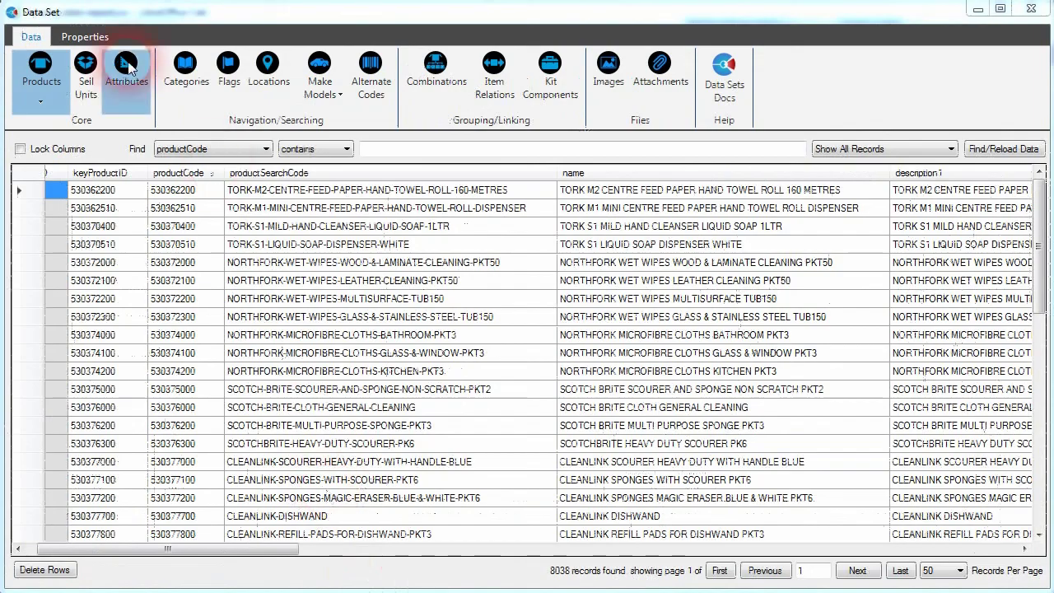
Show the Products dropdown's Create Missing Product Data Report option in the Data Set window
left_click(35, 99)
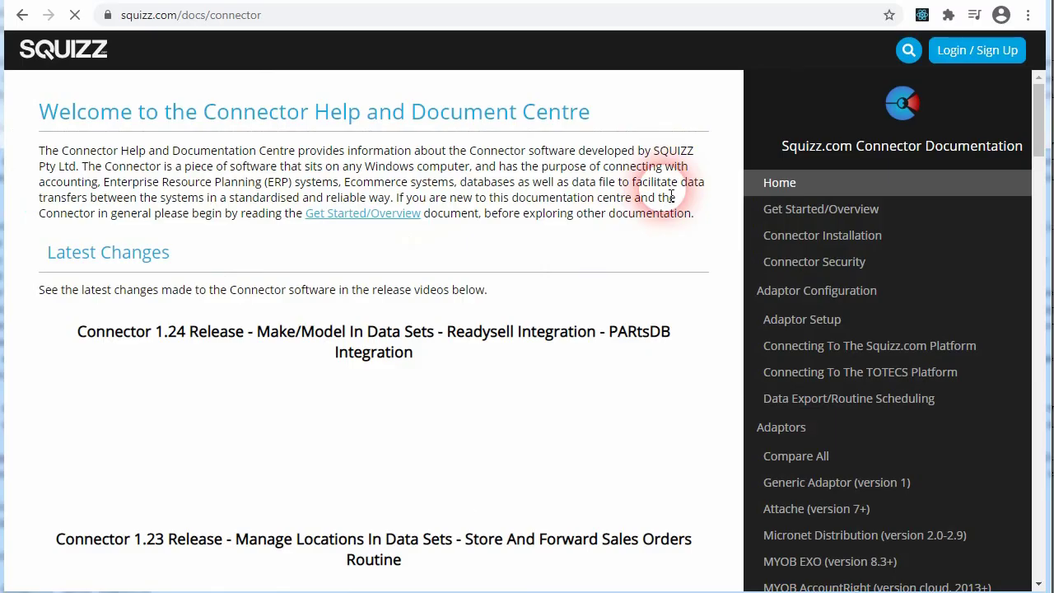
Read the 1.25 Beta version history notes, then visit the Squizz YouTube channel and squizz.com
left_click_drag(1036, 128, 1035, 235)
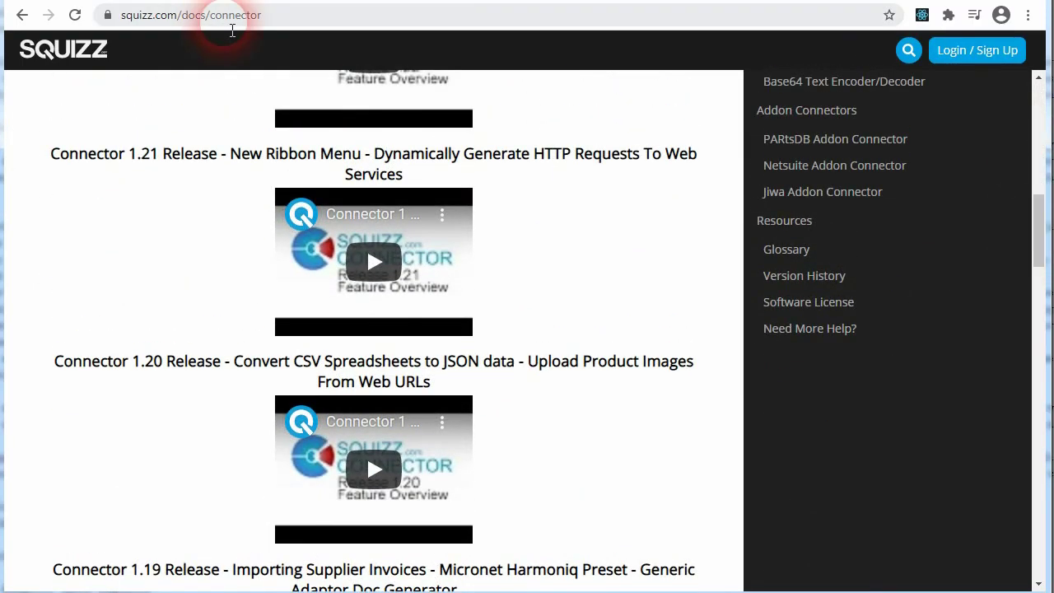
left_click(774, 275)
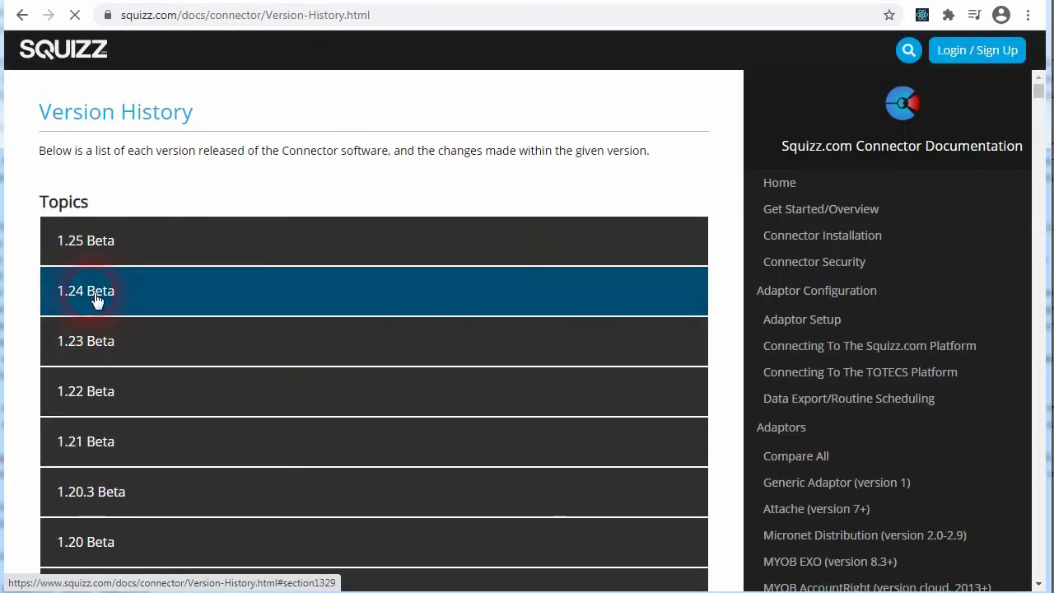
left_click(94, 254)
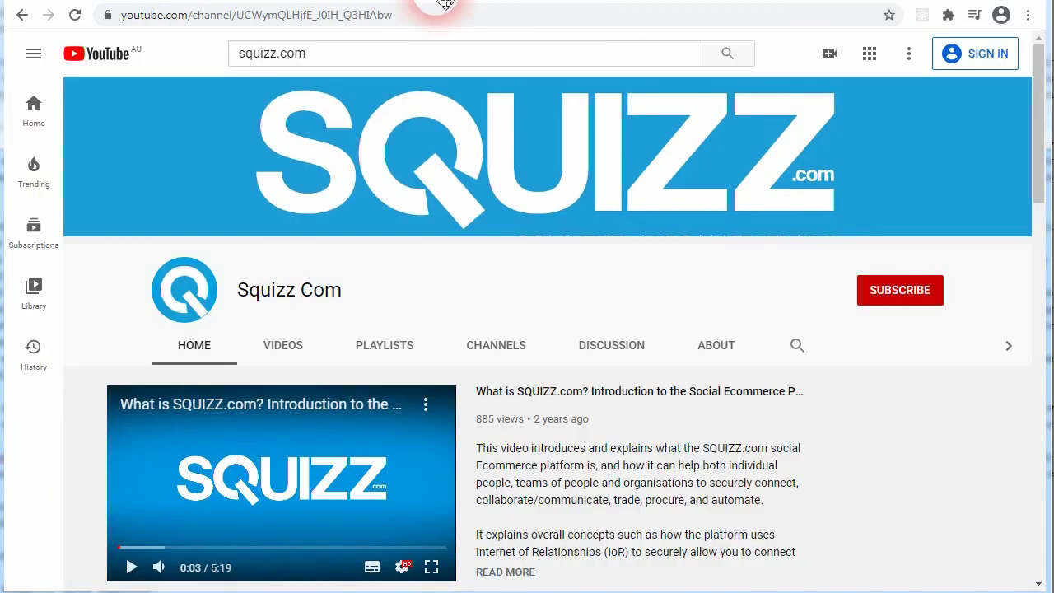
left_click(441, 197)
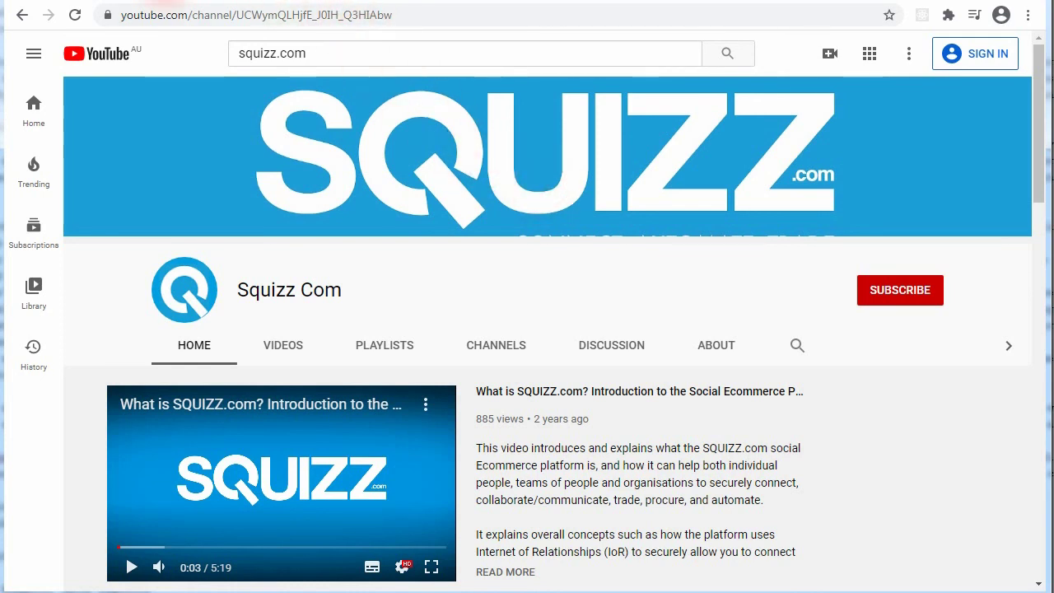
left_click(165, 1)
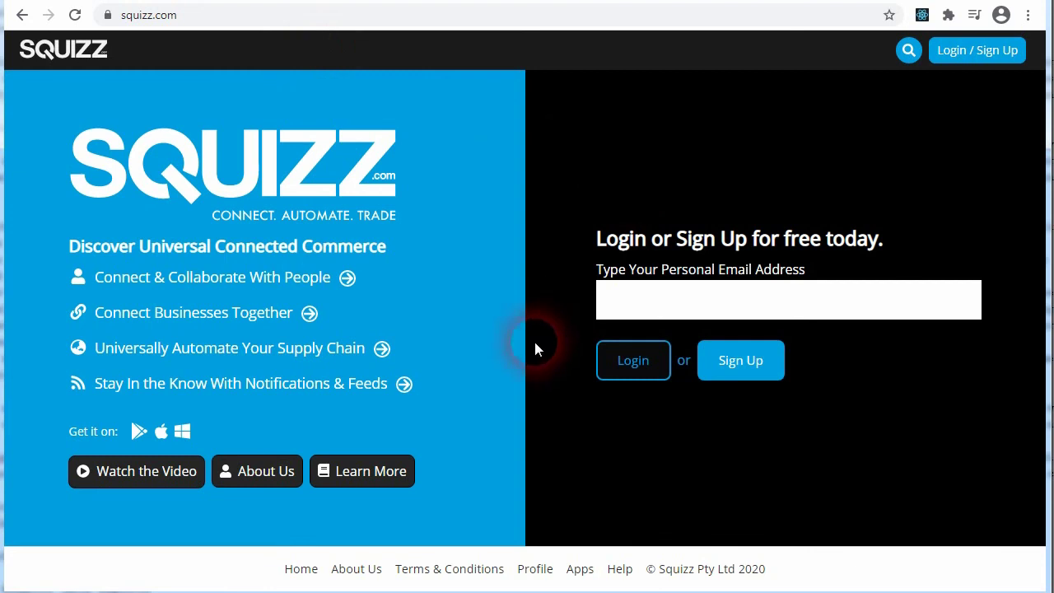
Show the Squizz.com Connector feed on the SQUIZZ.com profile's Feeds page, 519 followers
left_click(544, 574)
left_click(400, 282)
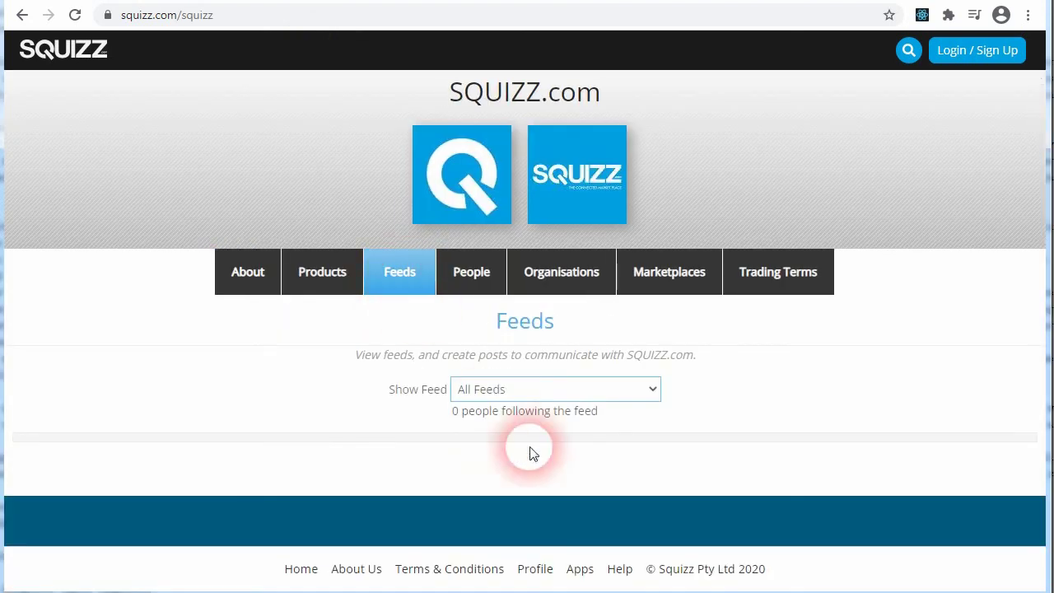
left_click(547, 389)
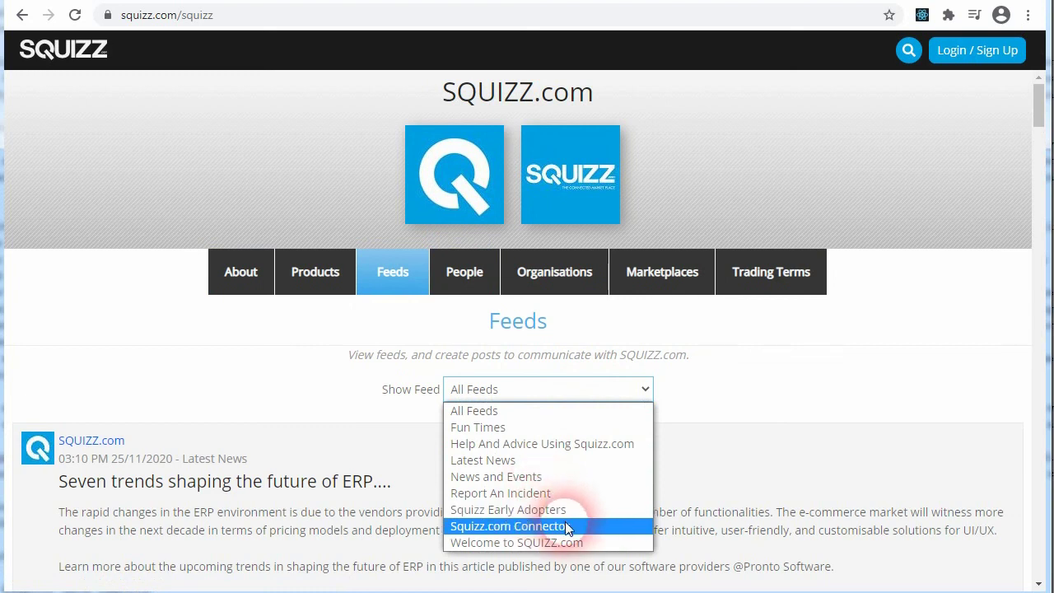
left_click(565, 524)
scroll(362, 437, "down", 2)
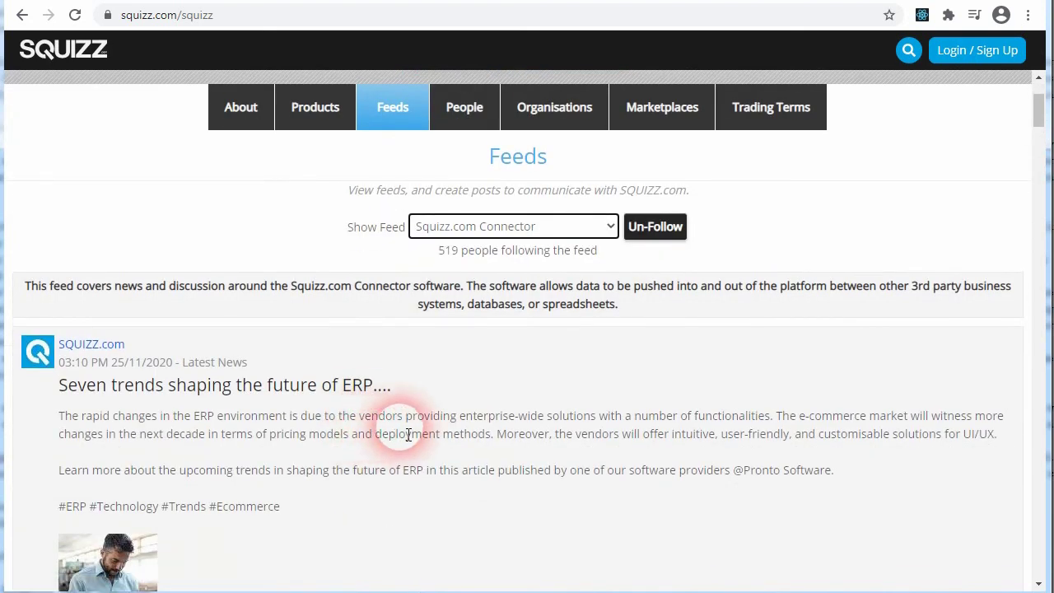